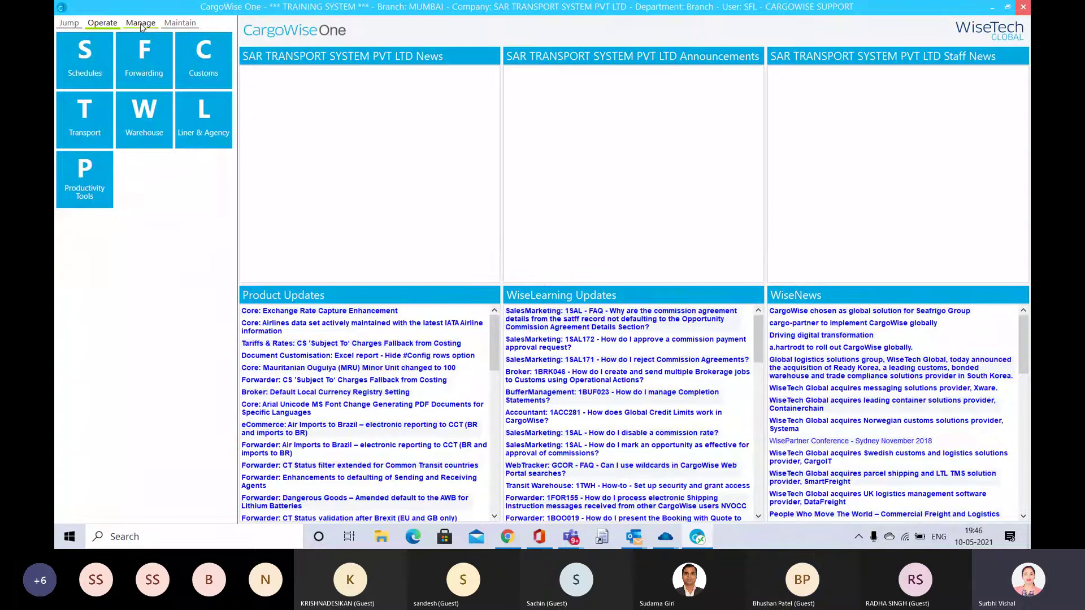
Open Quotations under Tariffs & Rates and list all existing quotations.
click(141, 25)
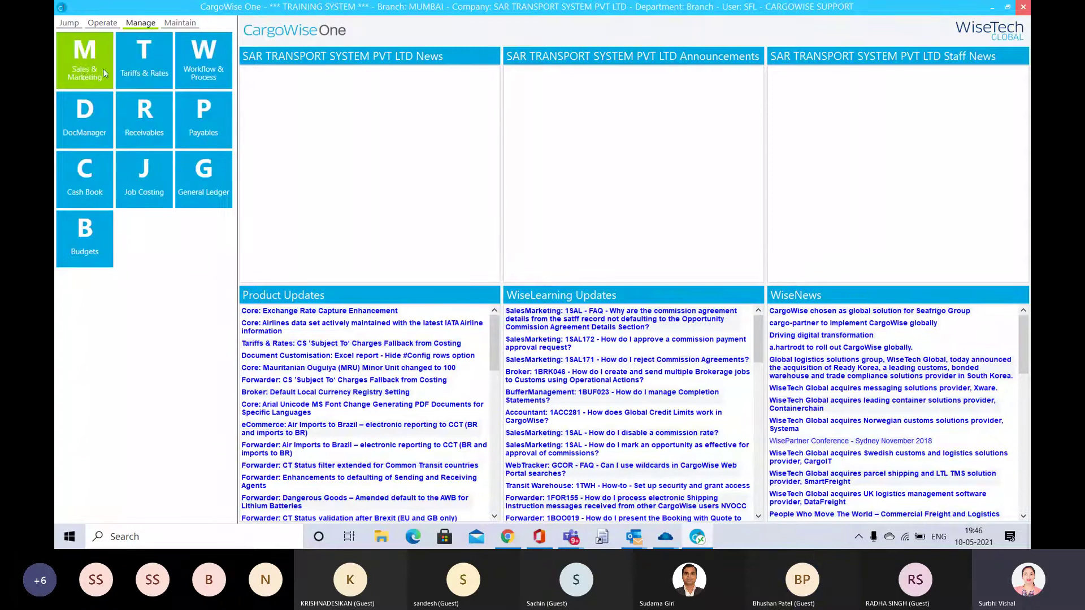
click(142, 72)
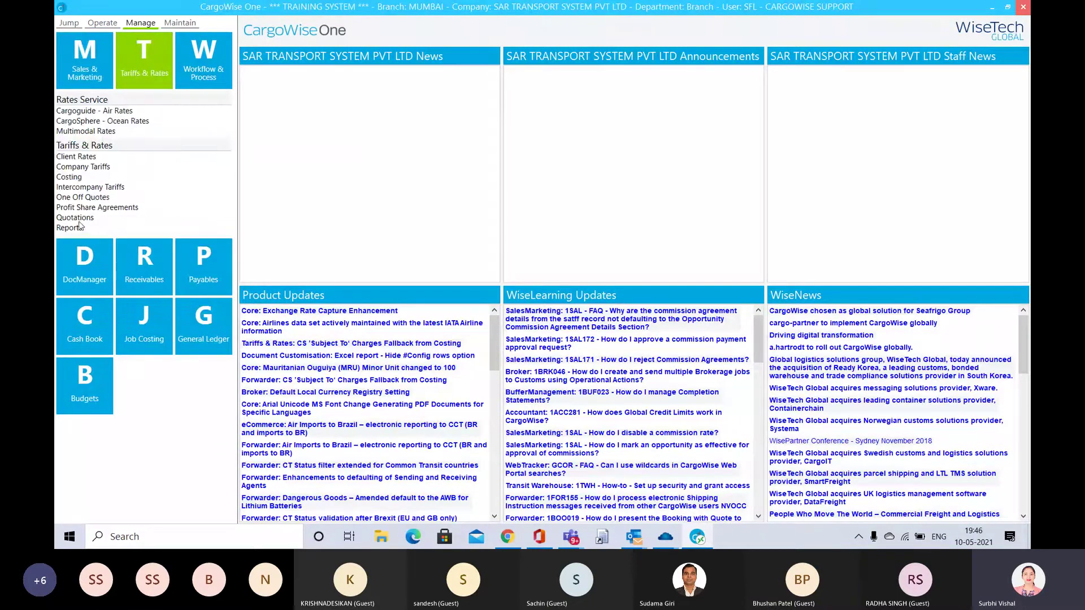
click(77, 218)
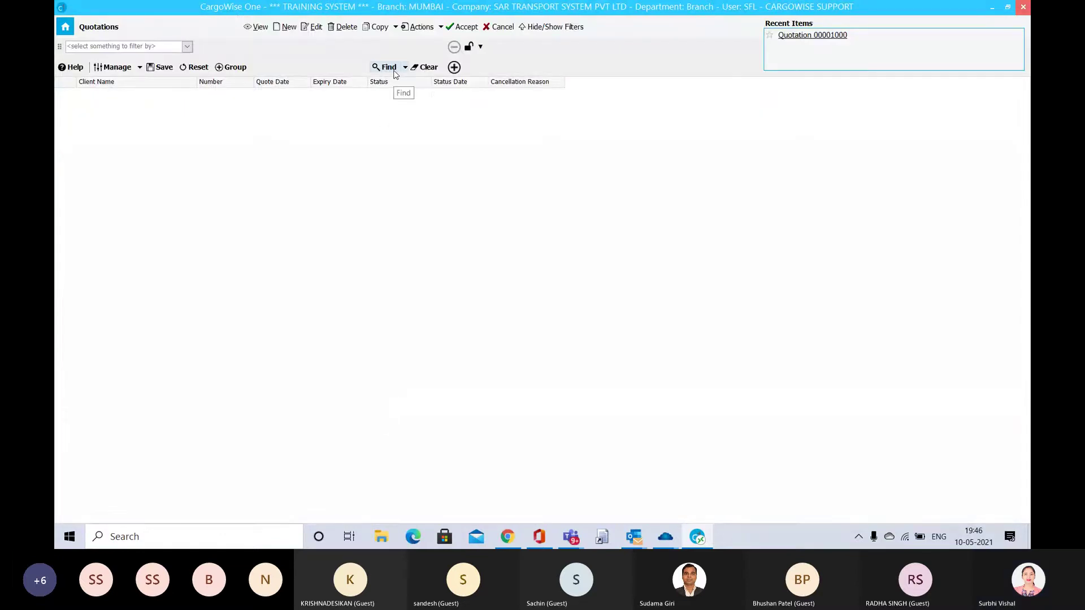
click(388, 67)
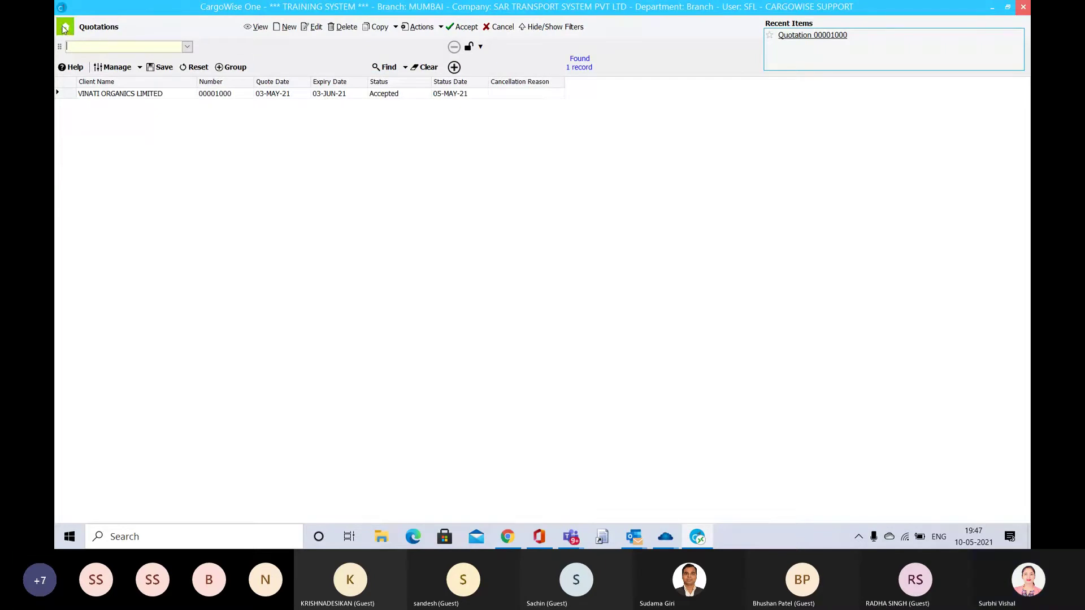
key(alt+Tab)
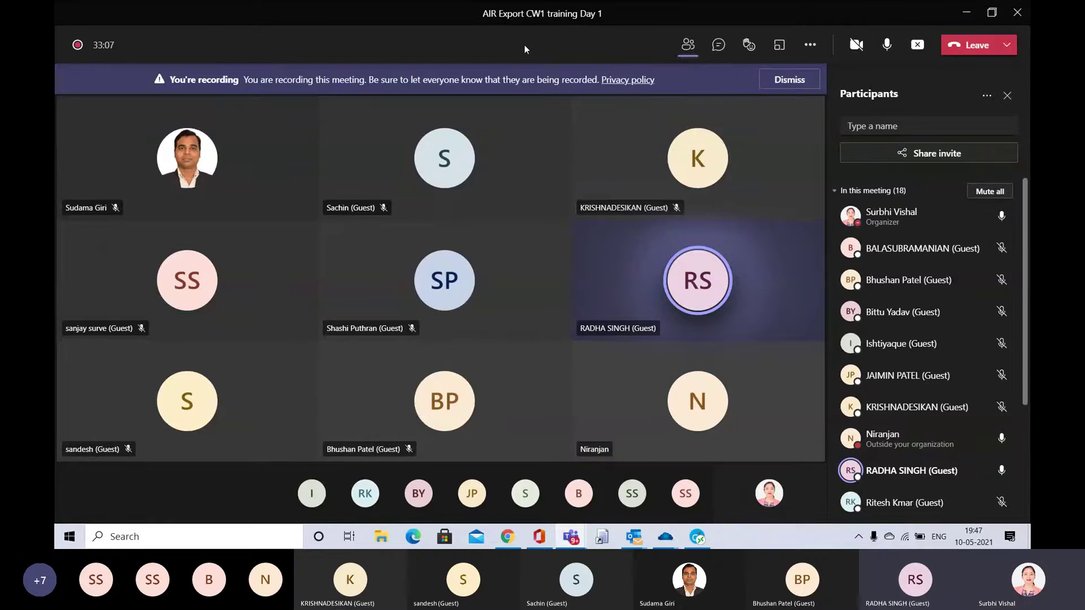
key(alt+Tab)
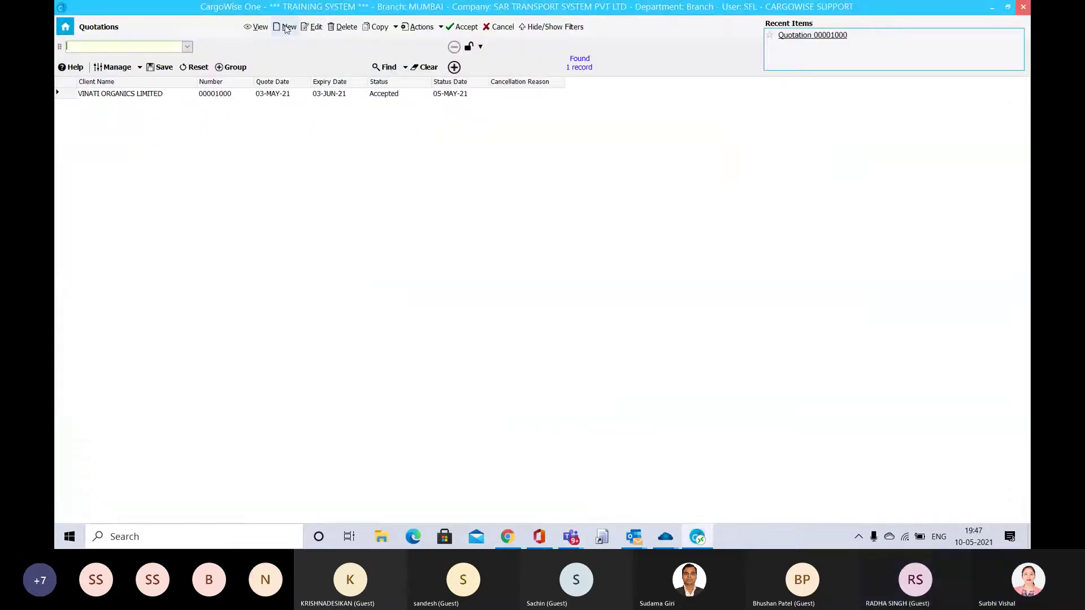
click(286, 26)
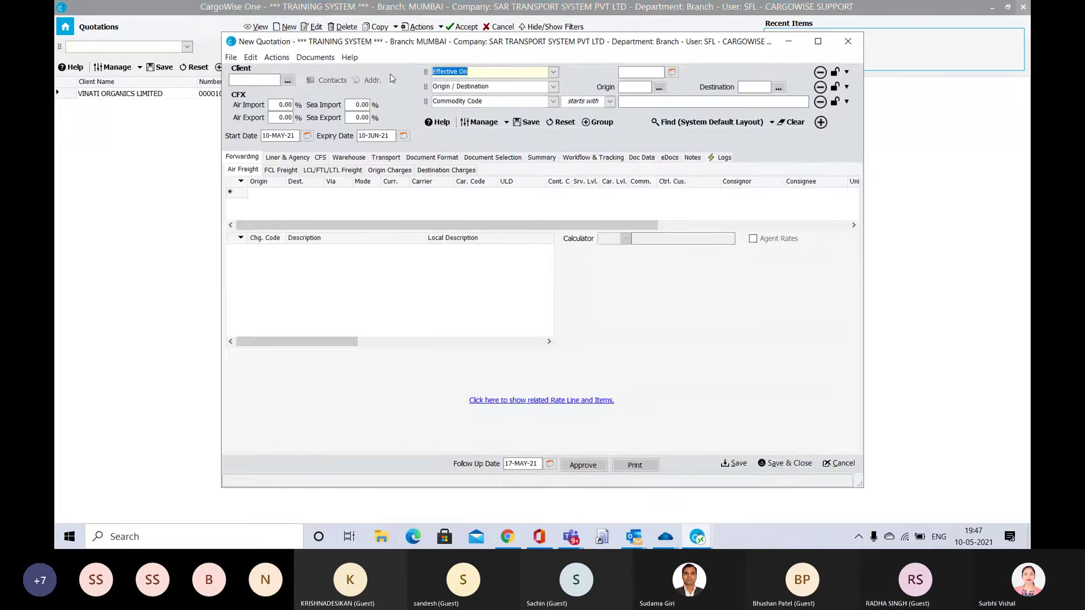
click(847, 40)
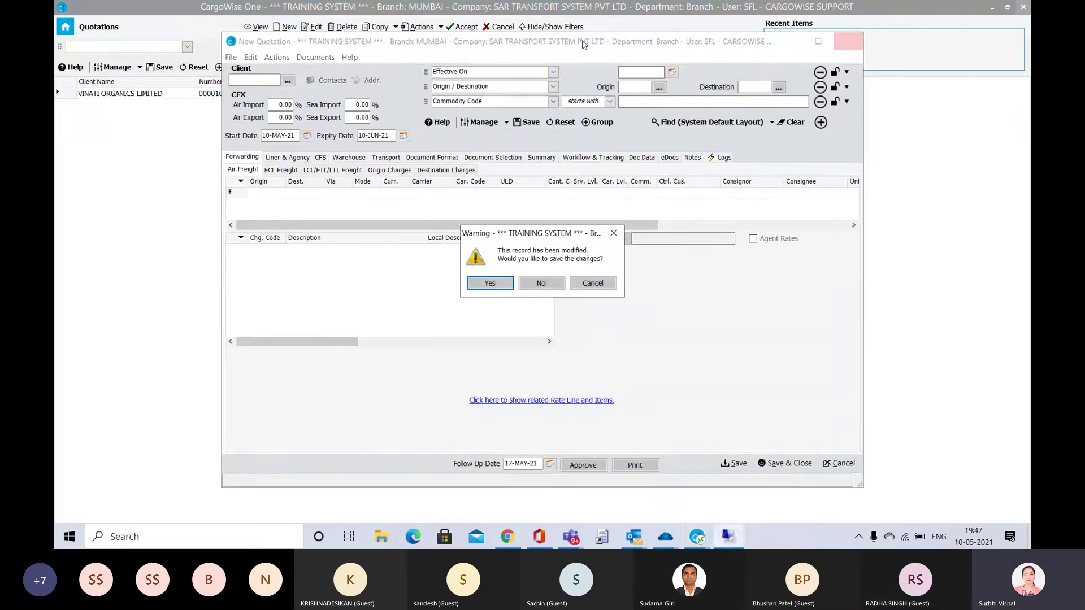
click(542, 284)
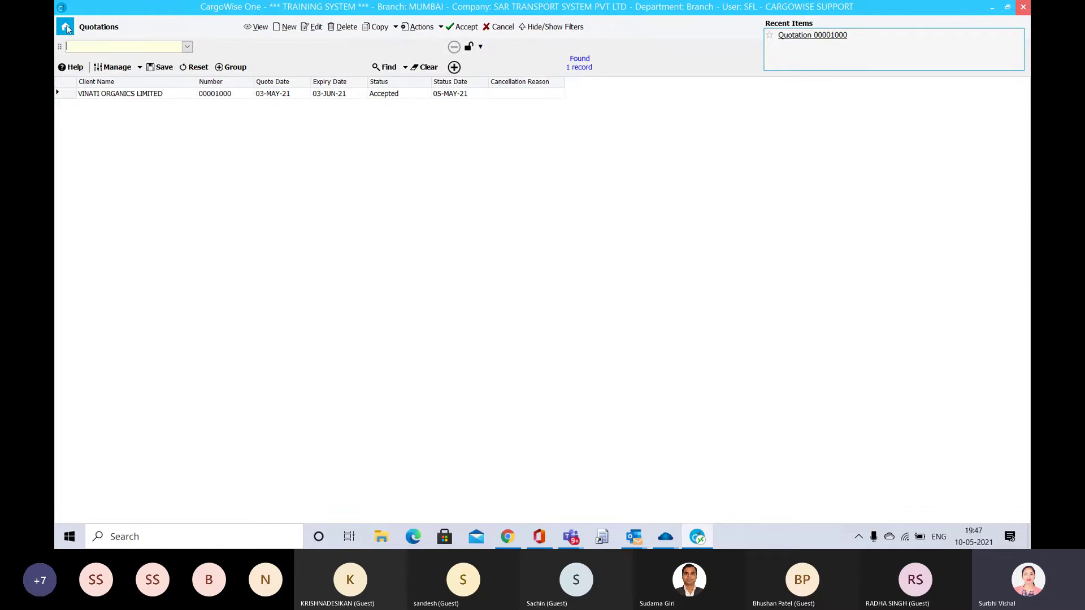
Reopen the Quotations list from the home page and try to edit the recent quotation, declining to view it instead.
click(67, 28)
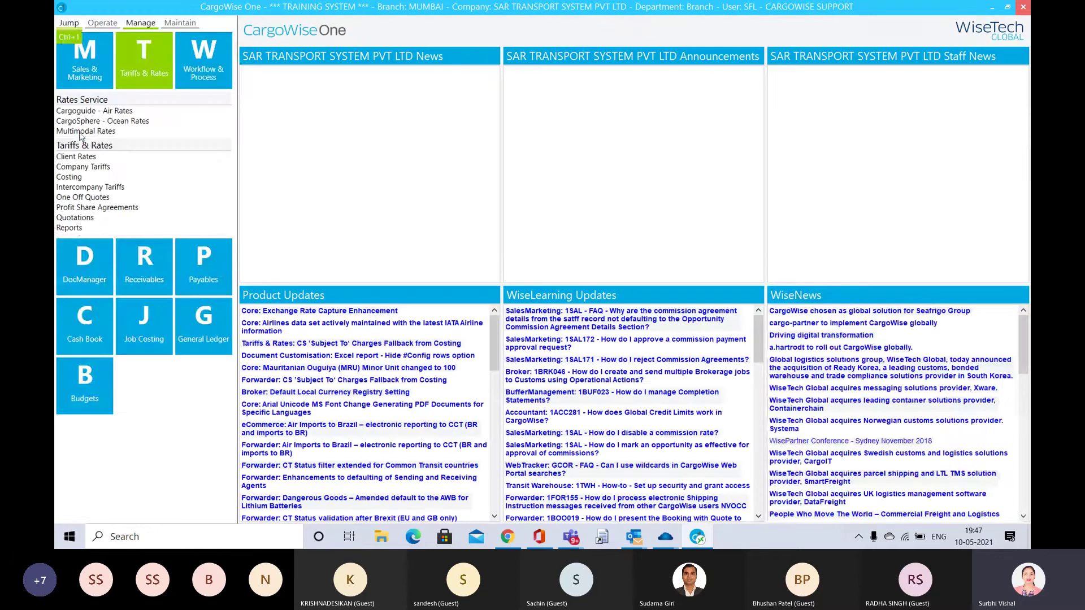
click(81, 221)
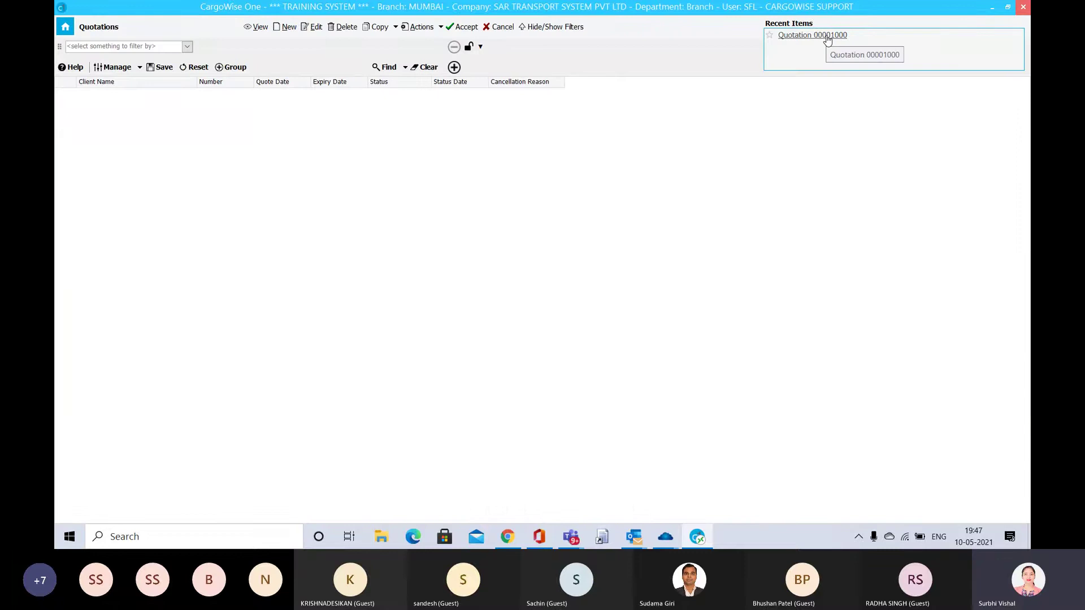
click(827, 38)
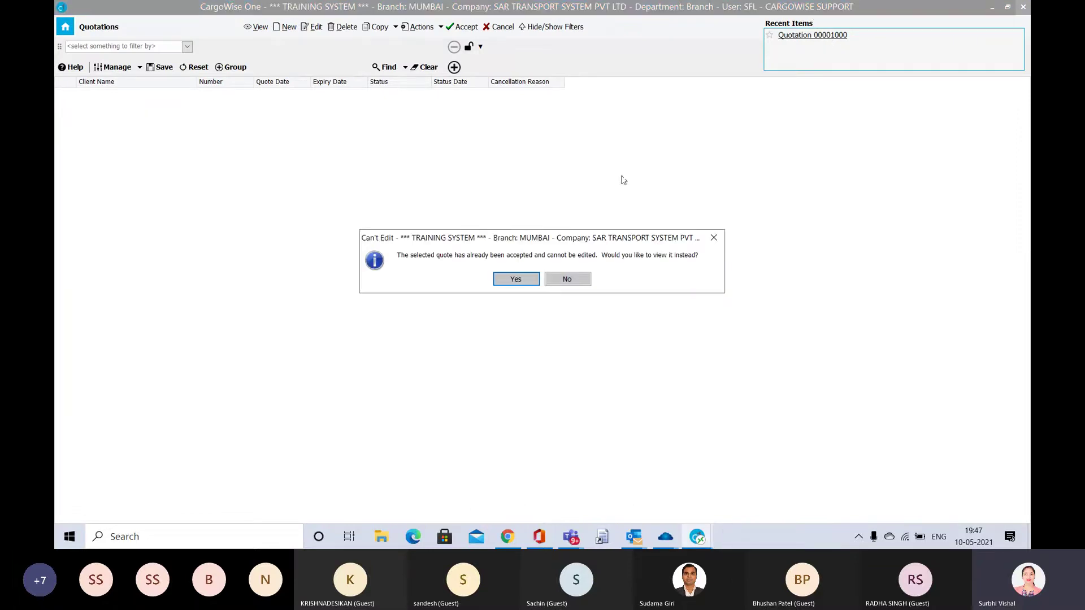
click(565, 280)
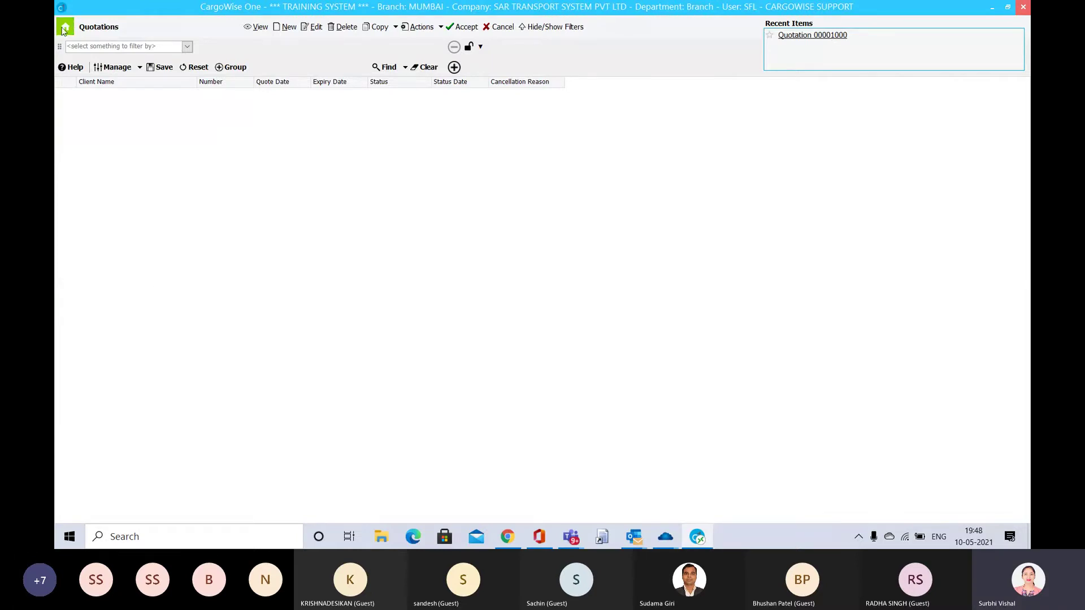
Open Opportunity Management under Sales & Marketing, list the opportunities and open the Freight Inquiry record of NIVESAL PTE LTD.
click(64, 28)
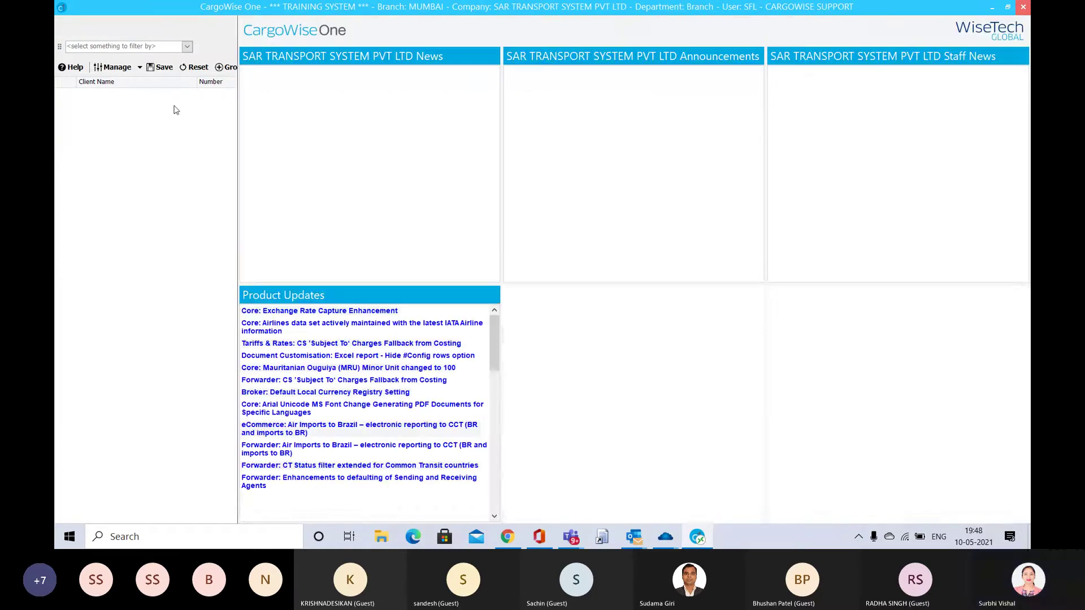
click(94, 62)
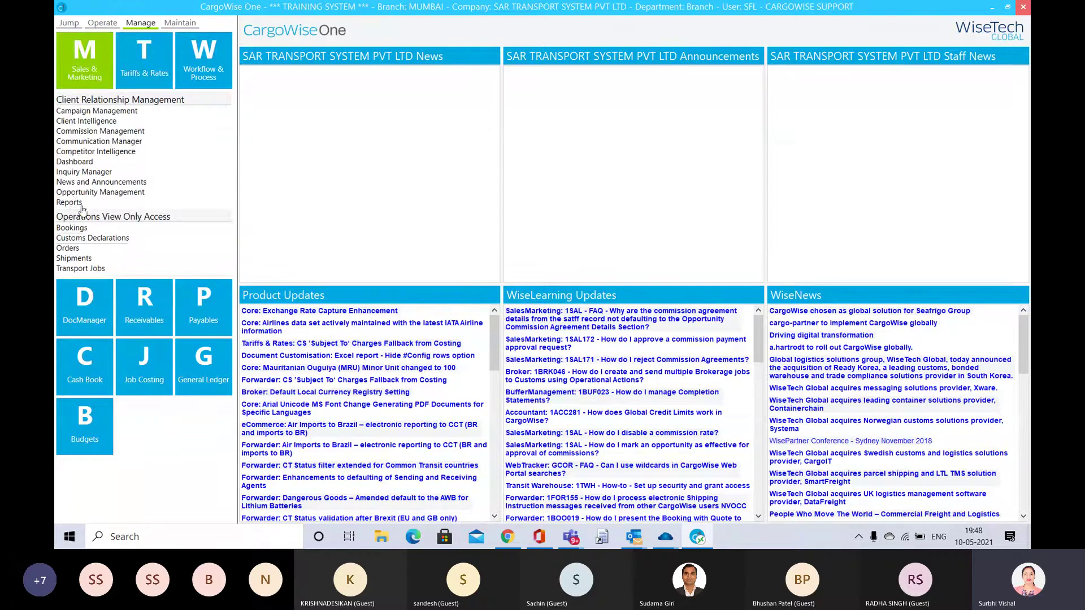
click(86, 191)
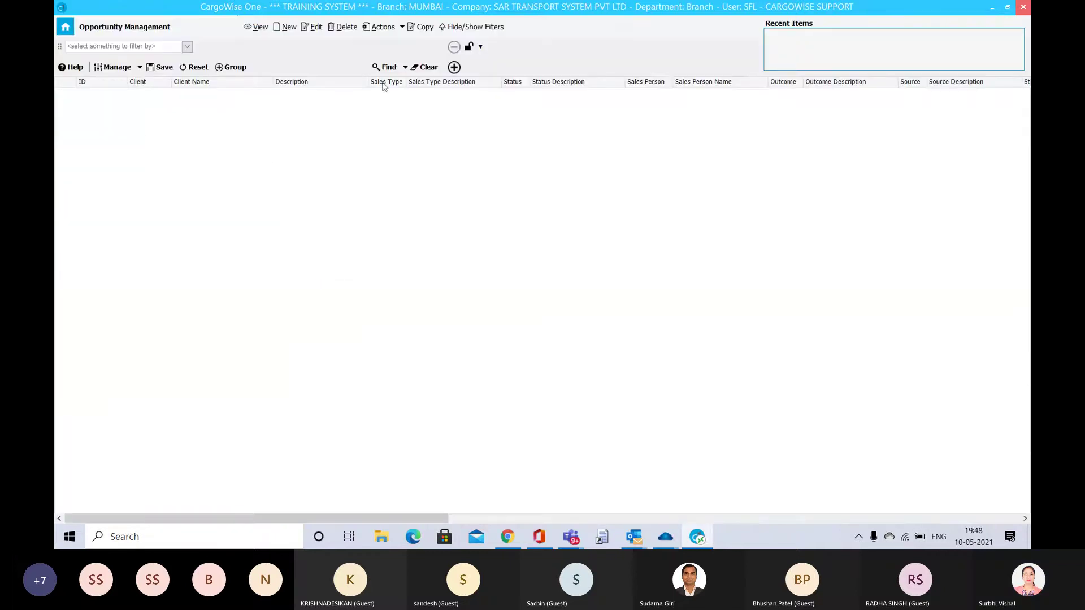
click(392, 67)
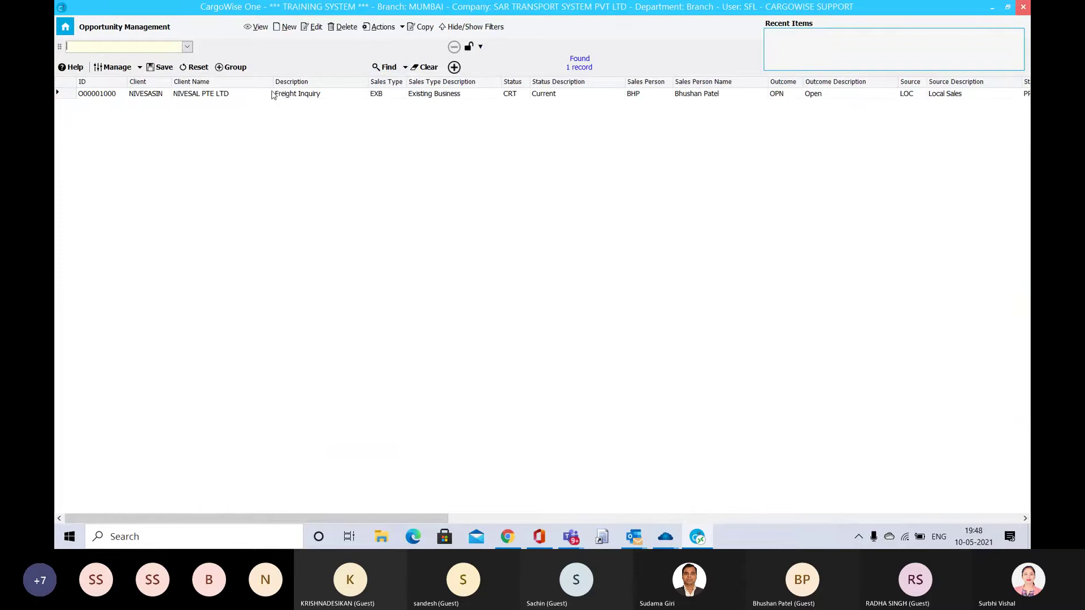
double_click(256, 94)
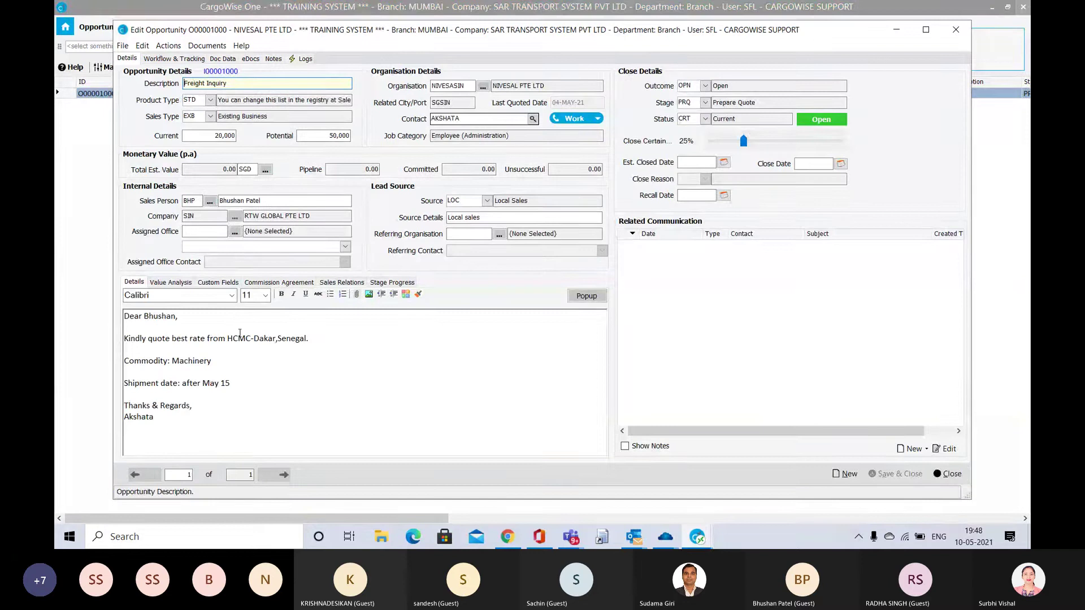
Start a quotation from the opportunity's sales relations for the Forwarding trade lane VNCLI to SNDKR, and discard it unsaved.
click(356, 284)
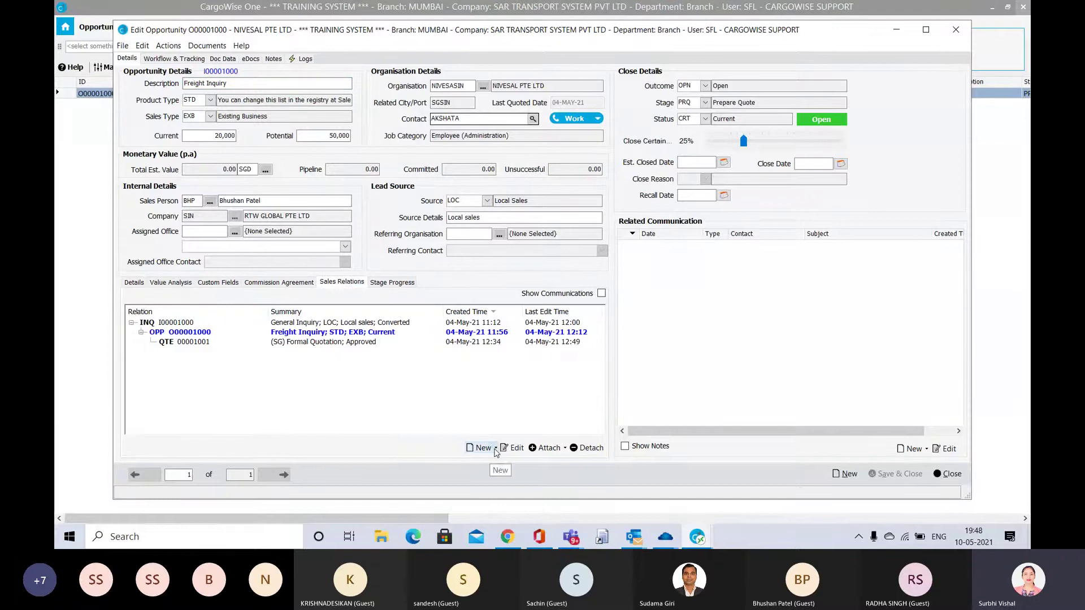
click(495, 450)
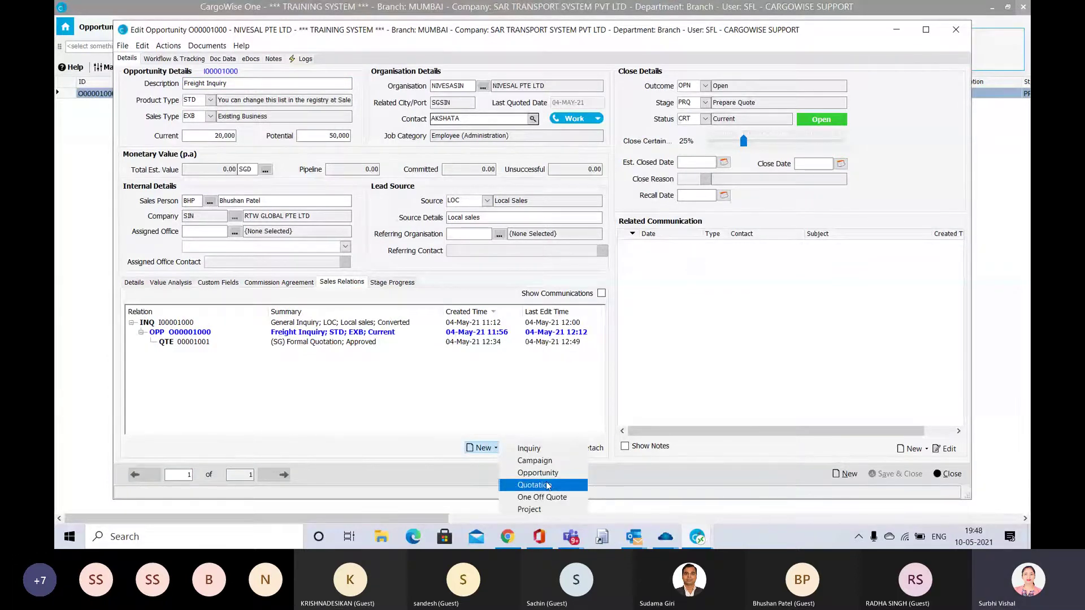
click(548, 486)
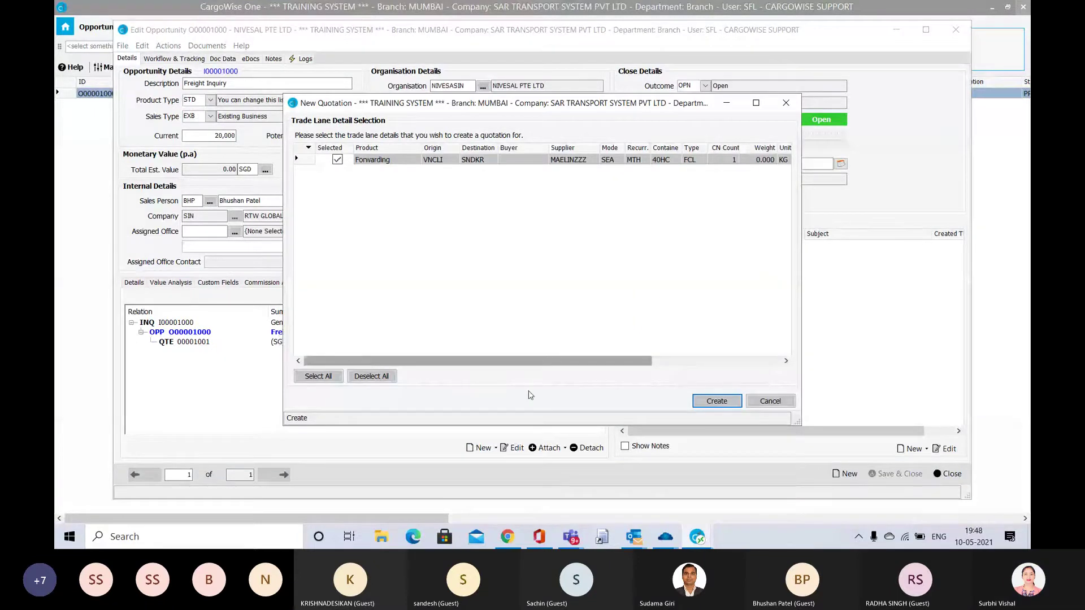
click(717, 402)
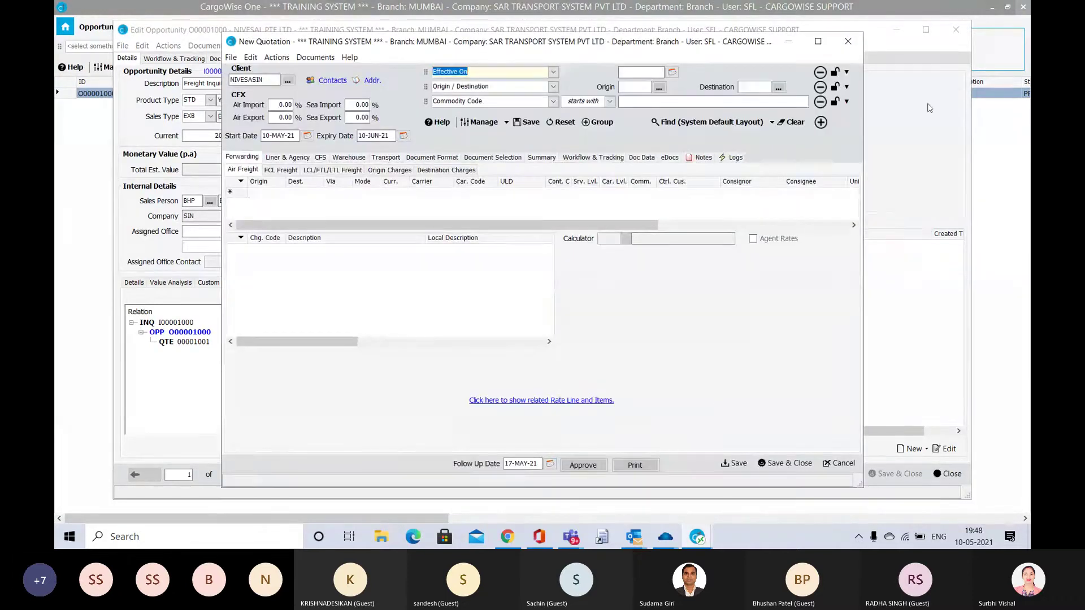
click(818, 42)
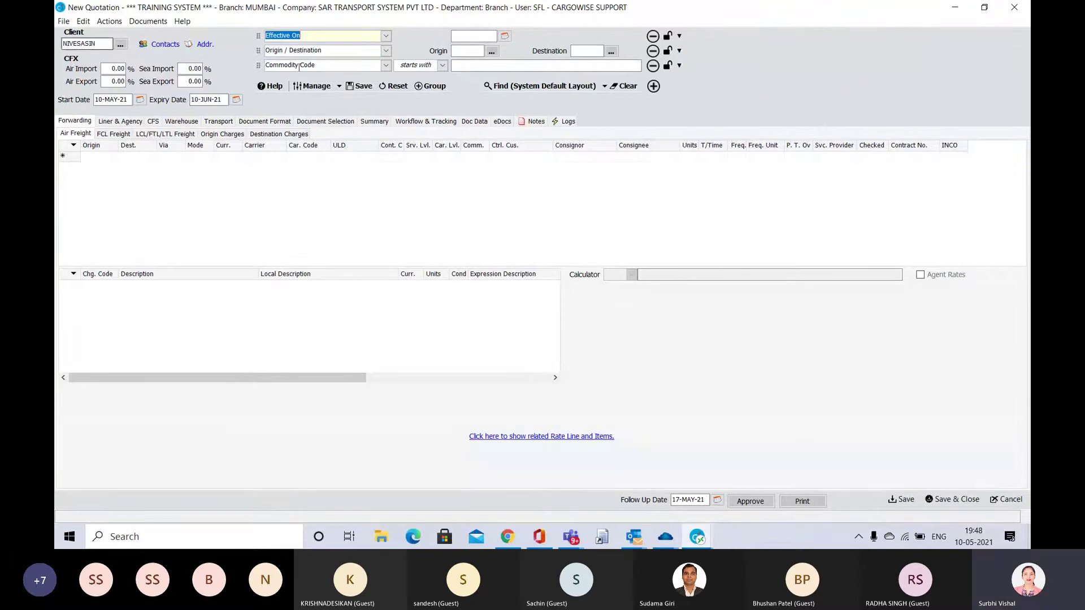
click(1017, 8)
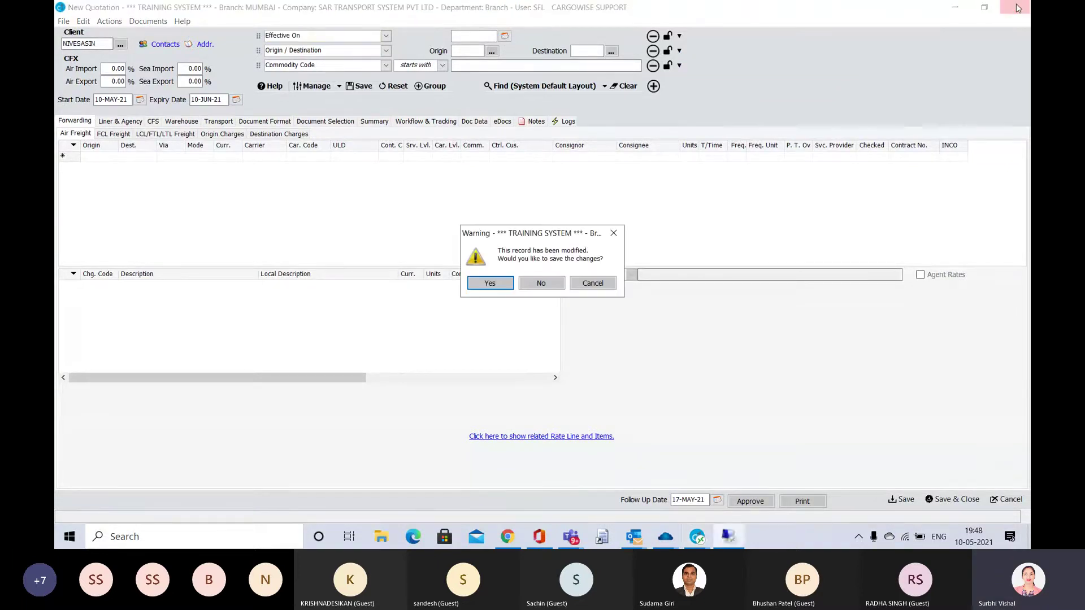
click(540, 284)
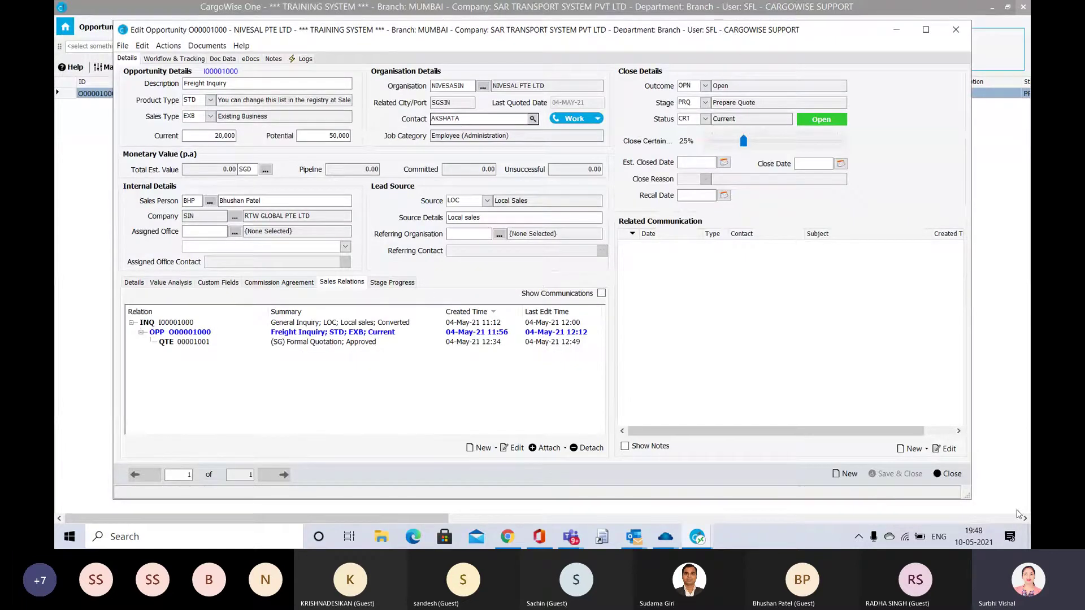
Close the opportunity, return to Quotations under Tariffs & Rates and select the VINATI ORGANICS LIMITED record in the full list.
click(954, 476)
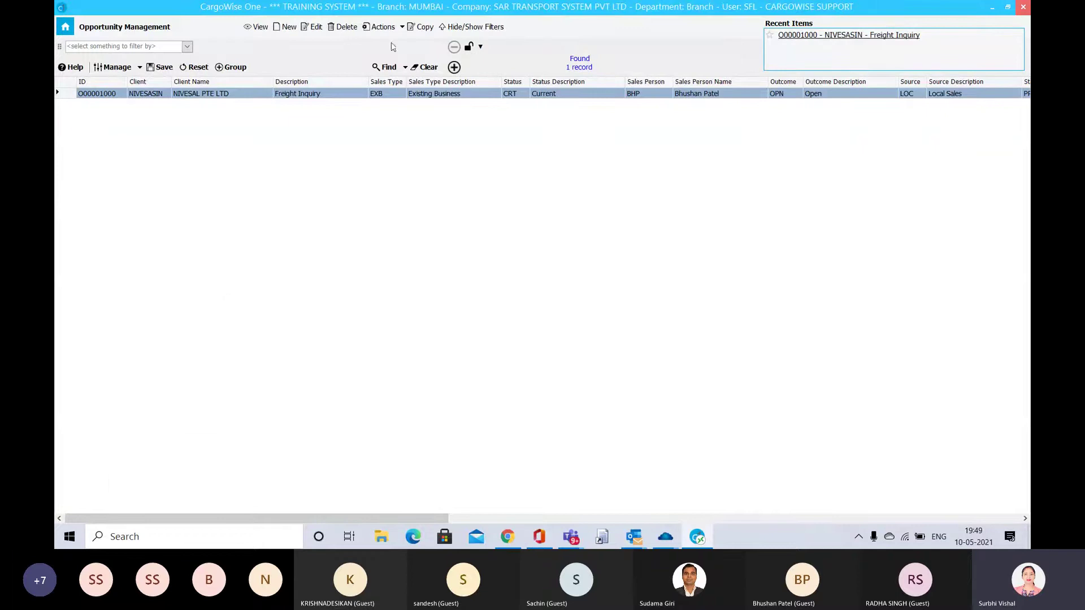
click(387, 68)
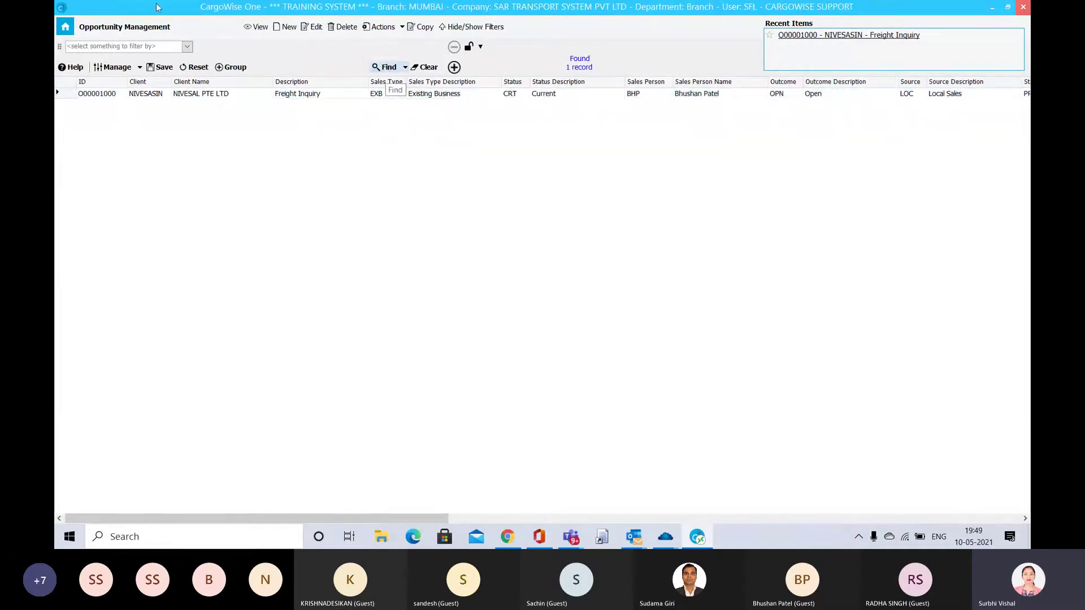
click(65, 28)
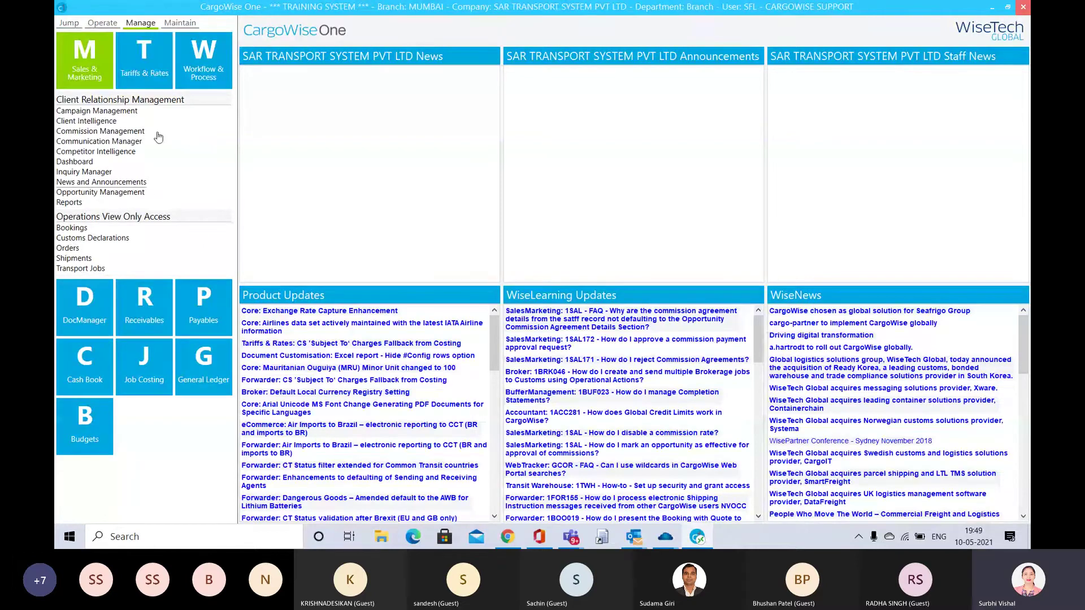
click(148, 44)
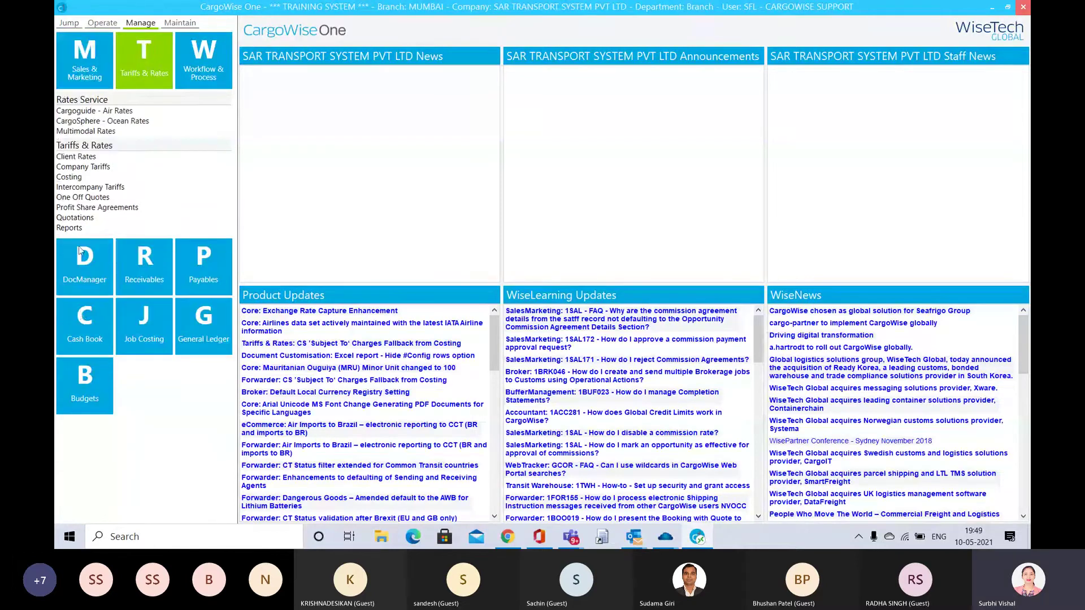
click(75, 218)
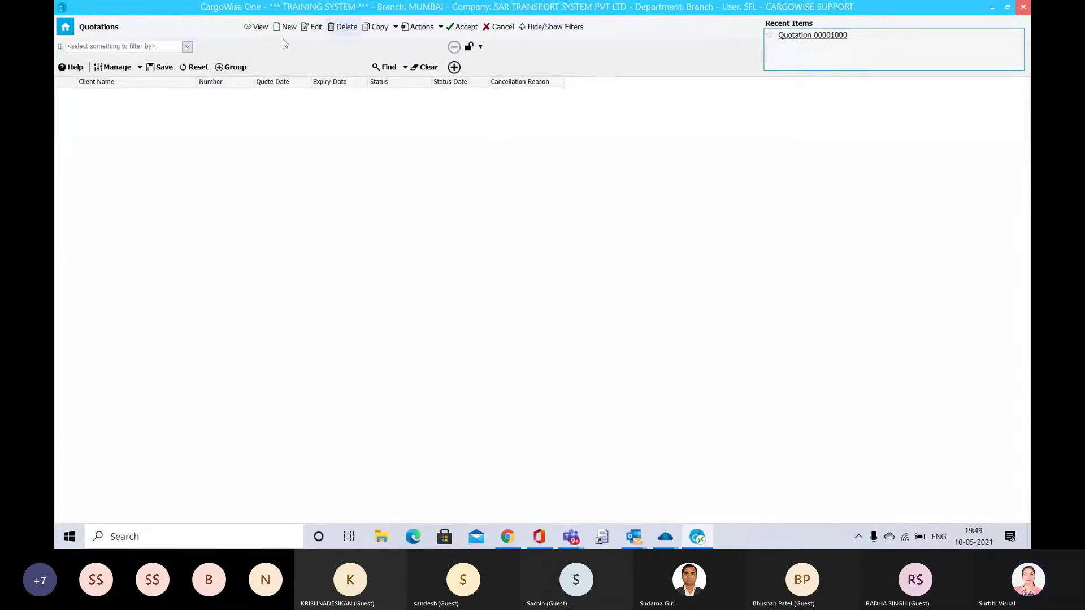
click(390, 69)
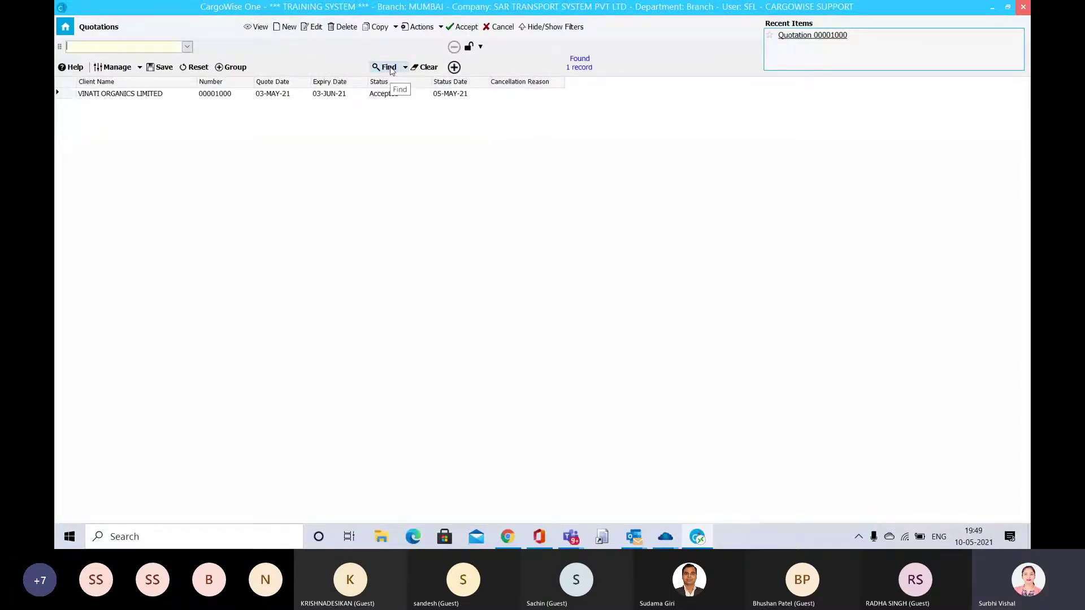
click(270, 96)
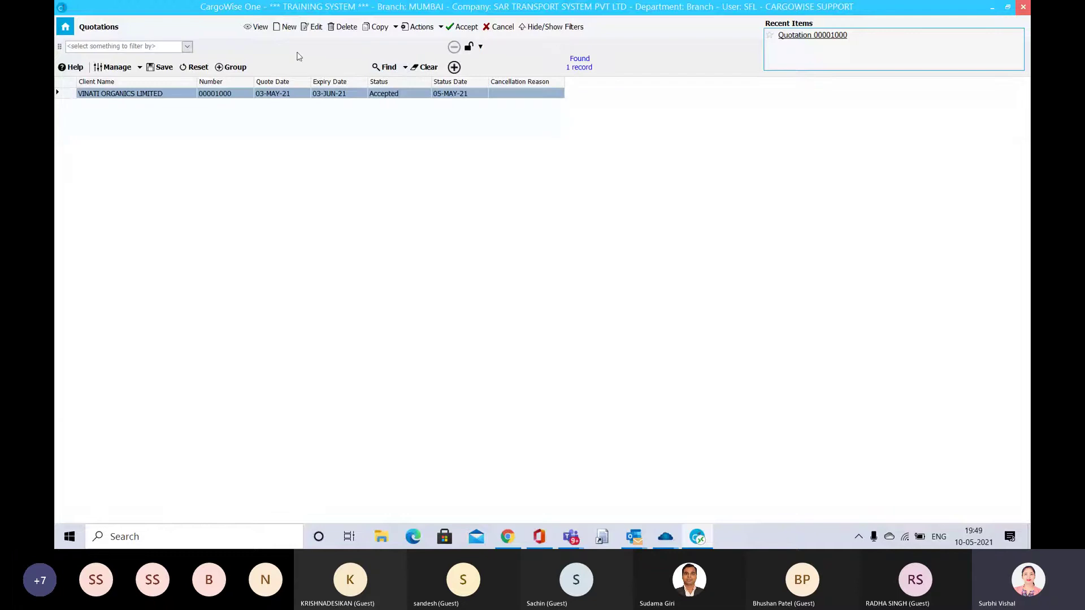
Create a new quotation and start an air freight line with origin IN.
click(287, 26)
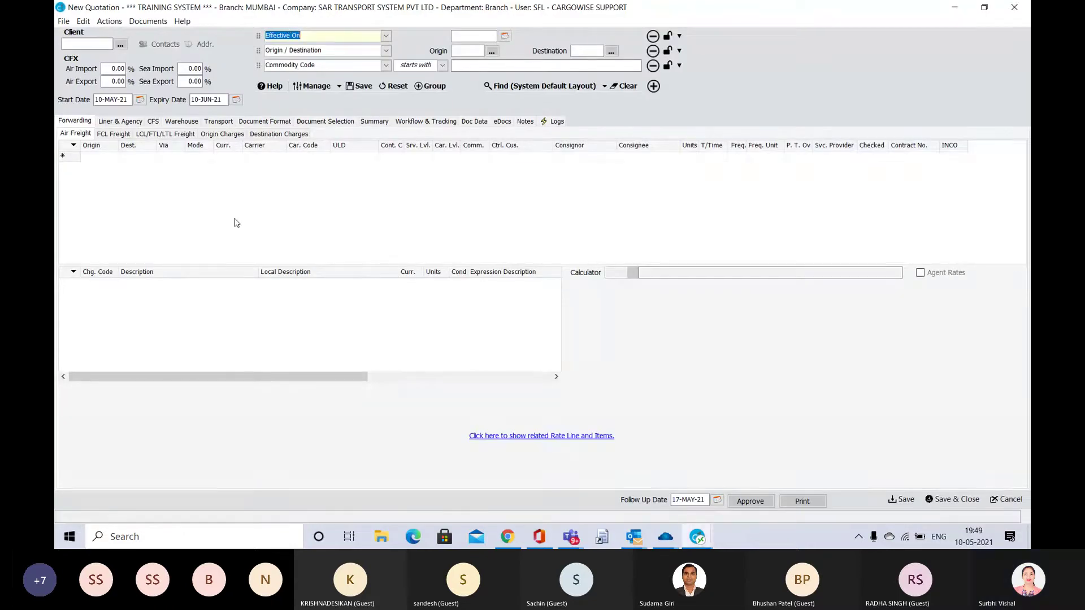
click(95, 157)
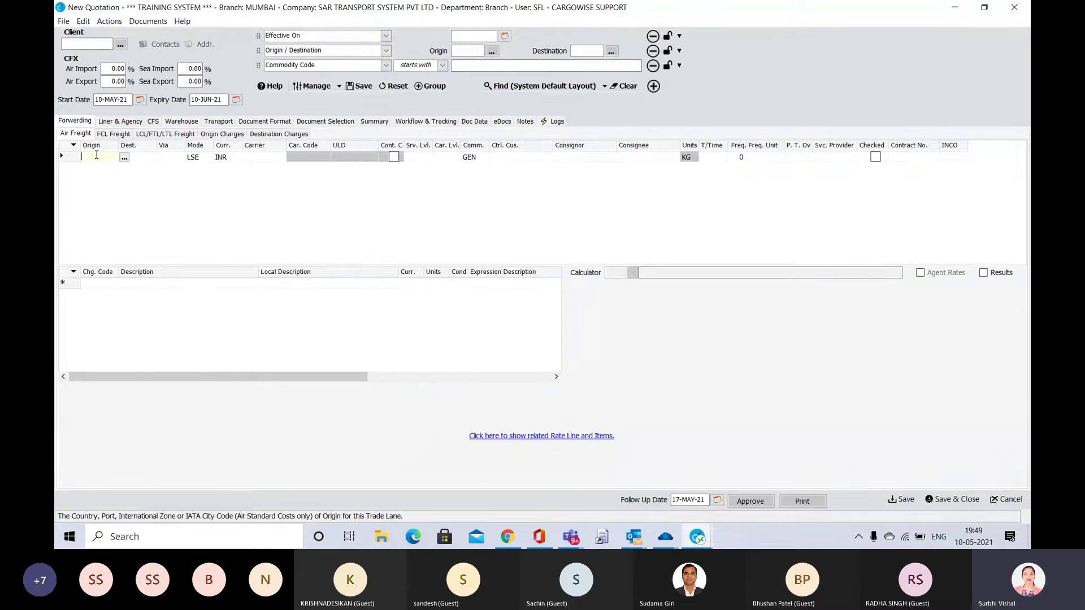
text(IN)
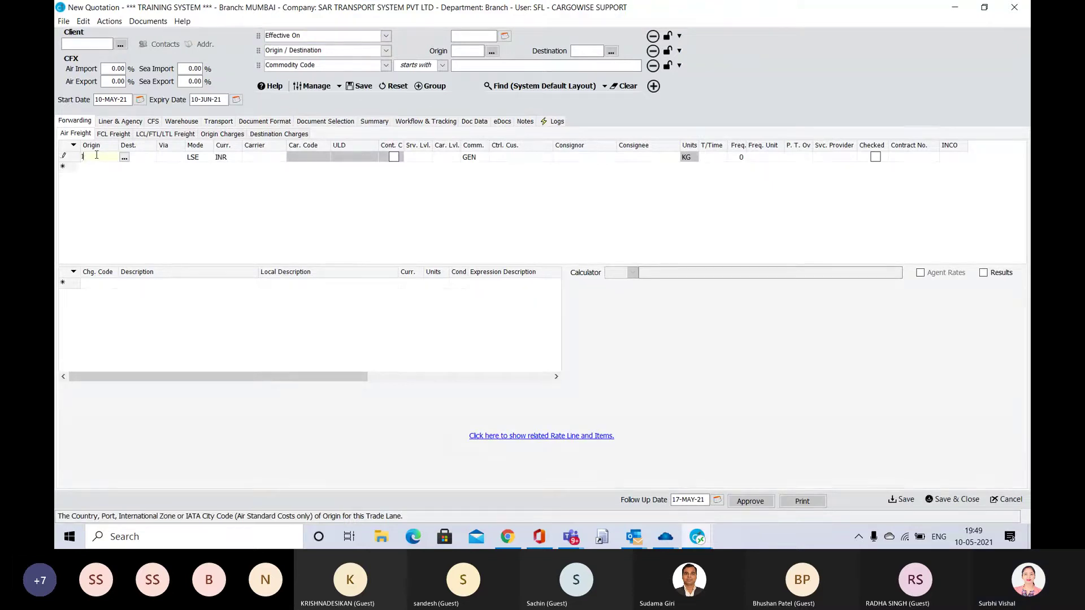
Open the organisation lookup for the quotation's client, clear the existing filters and restrict the organisation types to Receivables.
click(102, 45)
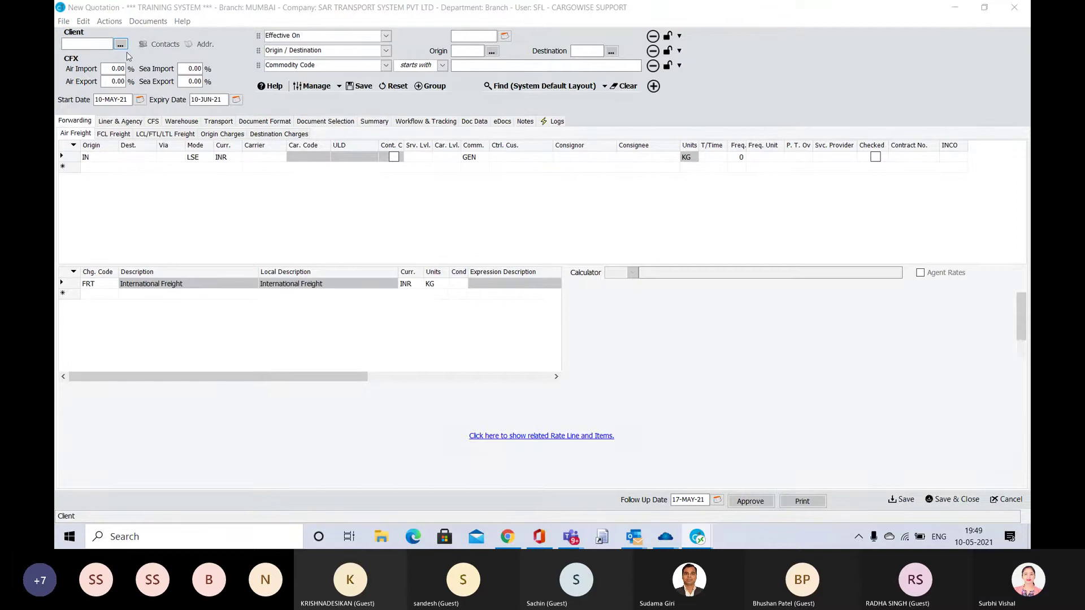
click(121, 45)
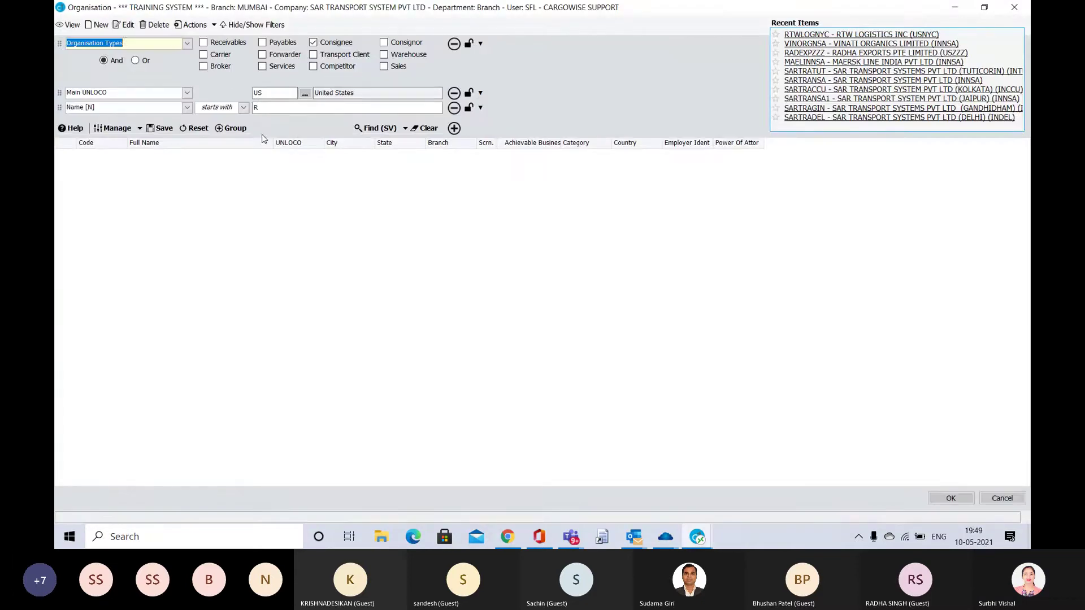
click(428, 128)
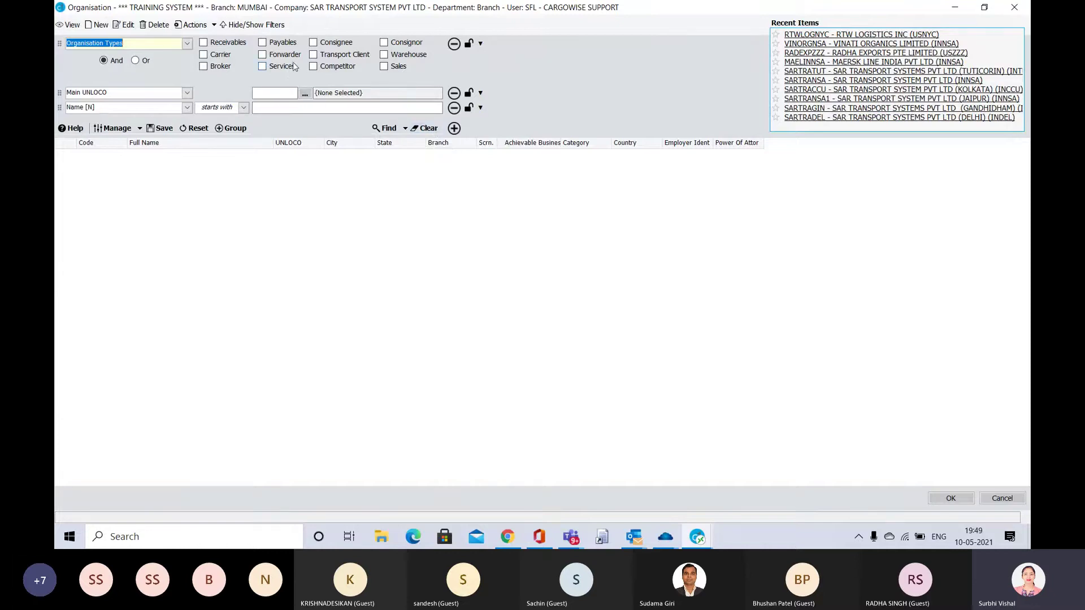
click(229, 43)
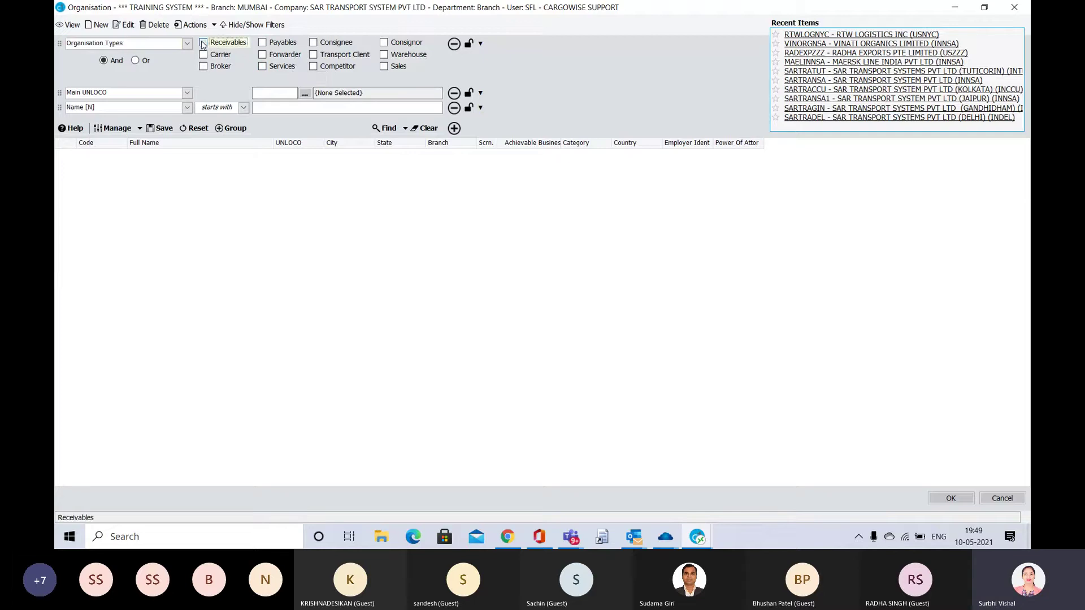
Search the receivables organisations with the main UNLOCO set to INBOM, Mumbai.
click(266, 92)
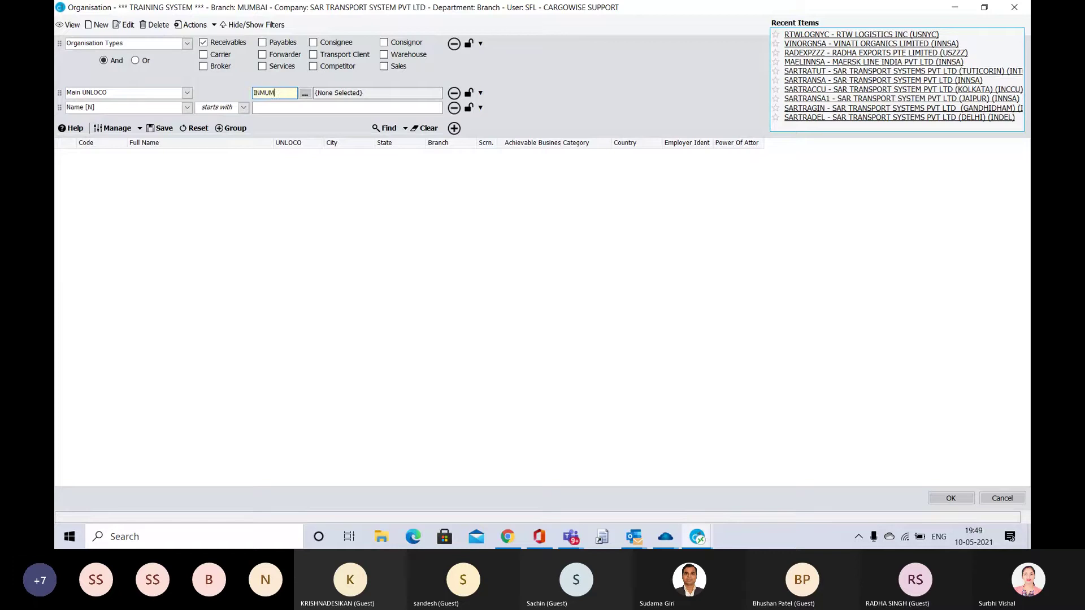
text(INMUM)
key(Tab)
click(285, 91)
text(M)
key(Tab)
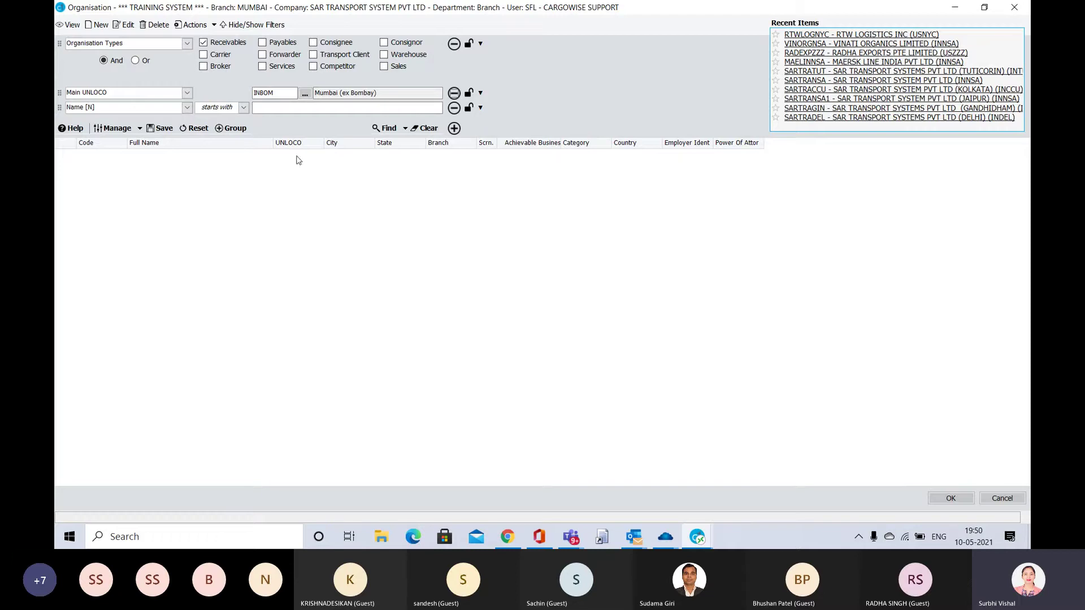
click(389, 129)
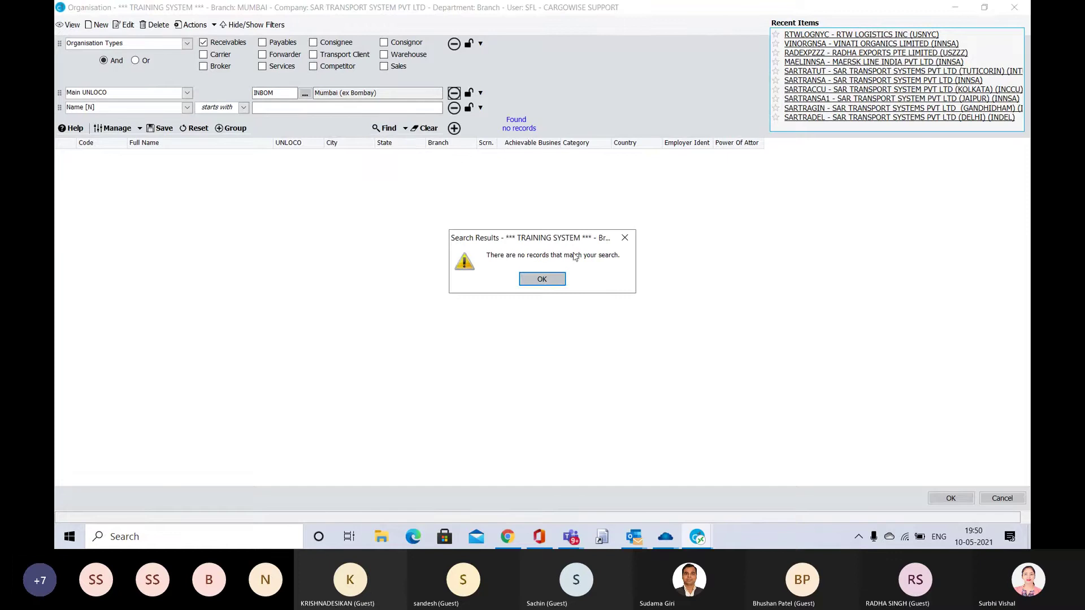
click(549, 279)
Broaden the main UNLOCO filter to IN, search again and choose BSV SHIPPING AGENCIES PVT LTD as the client.
click(284, 95)
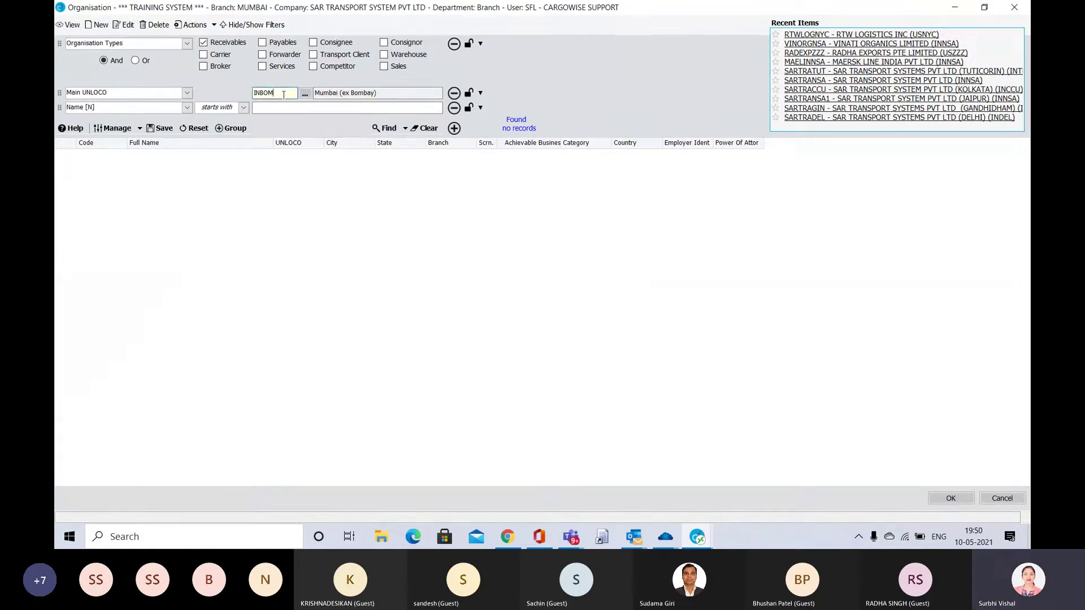
key(BackSpace)
key(BackSpace)
click(385, 129)
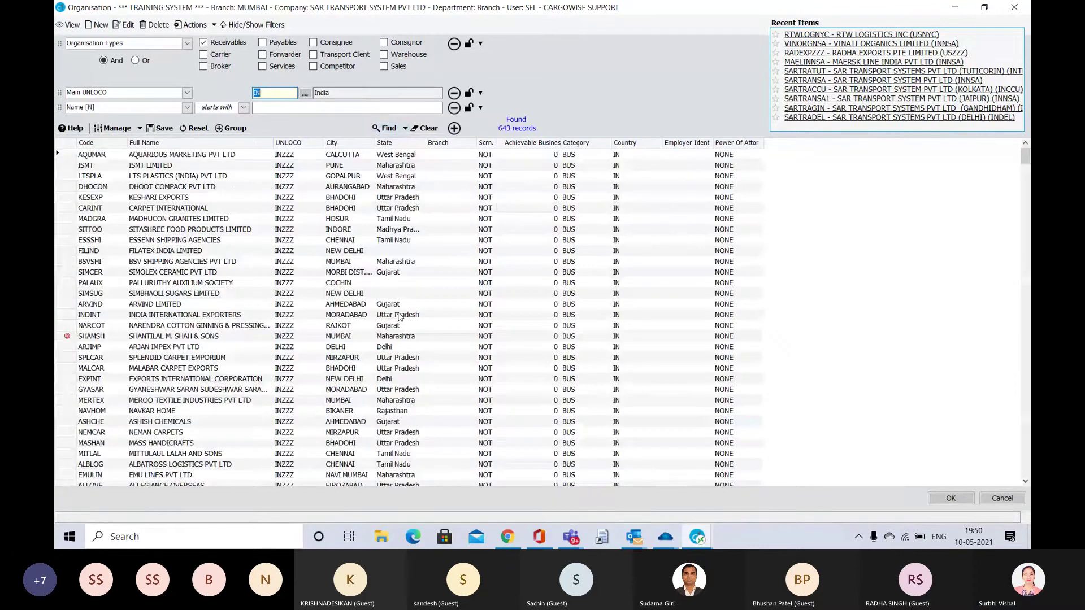
double_click(349, 262)
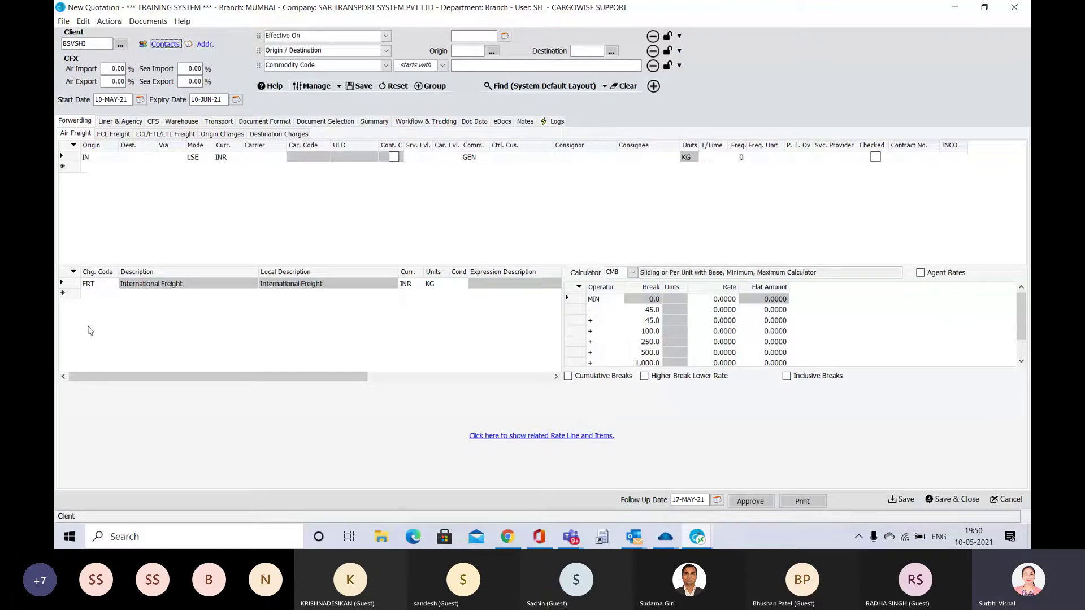
Set the air freight line's origin to INBOM and destination to USJFK, keeping mode LSE and currency INR without a carrier.
click(91, 158)
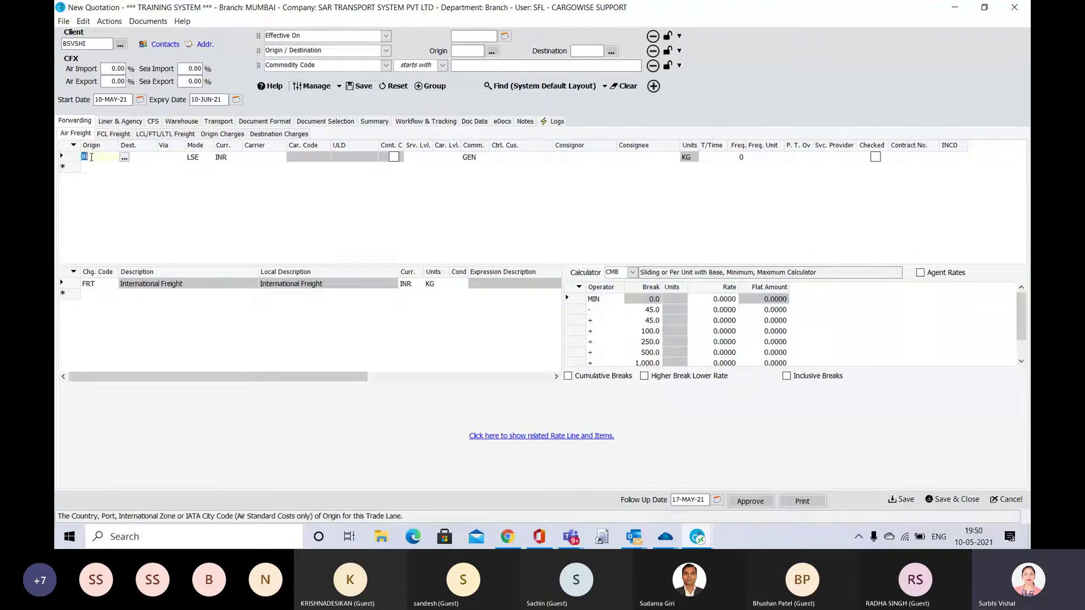
text(INBOM)
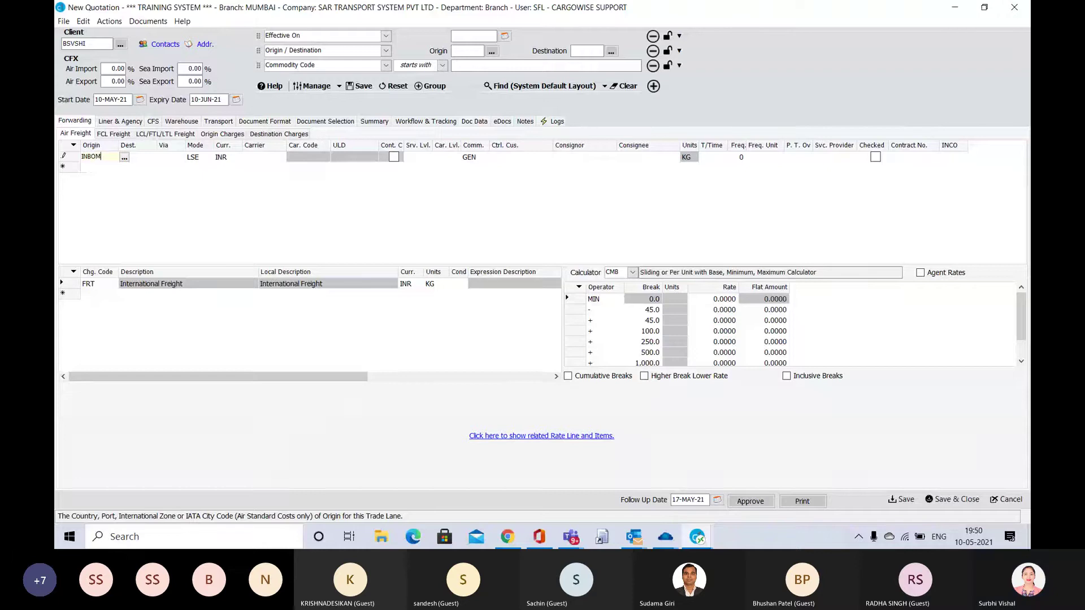
key(Tab)
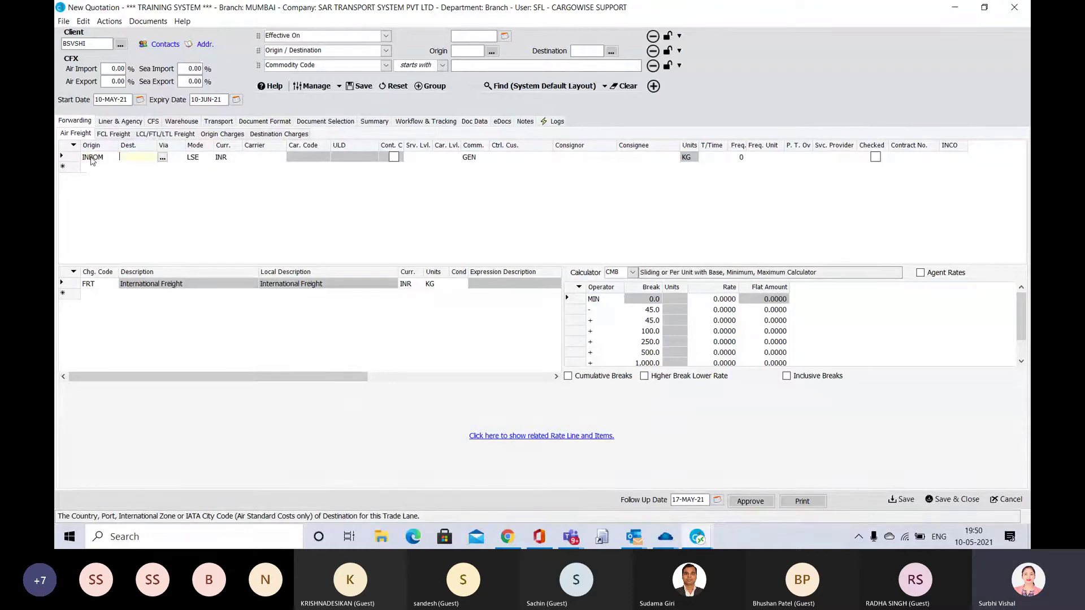
text(USJFK)
key(Tab)
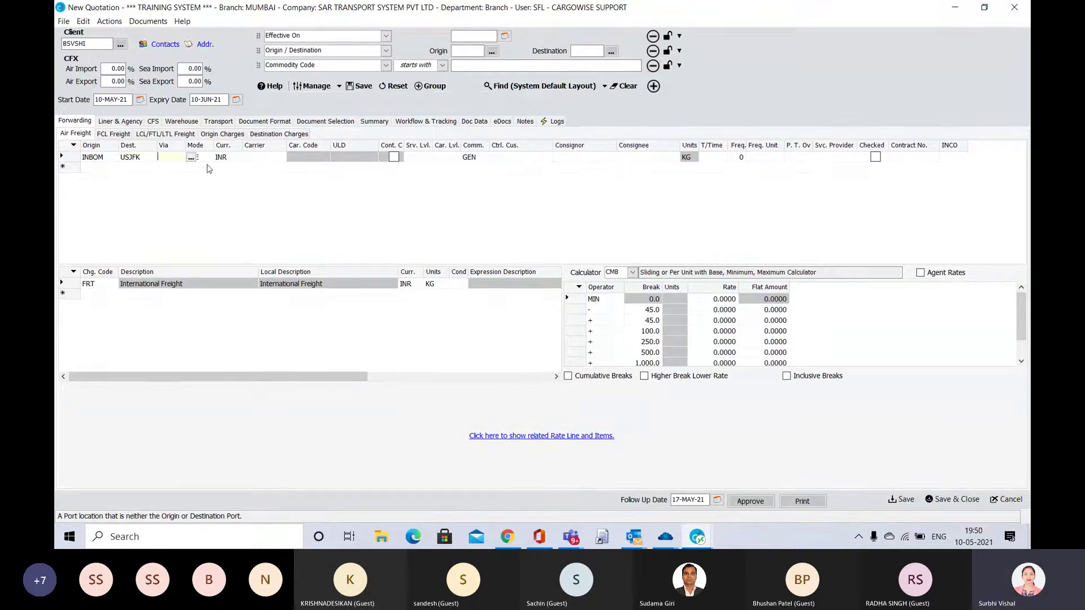
key(Tab)
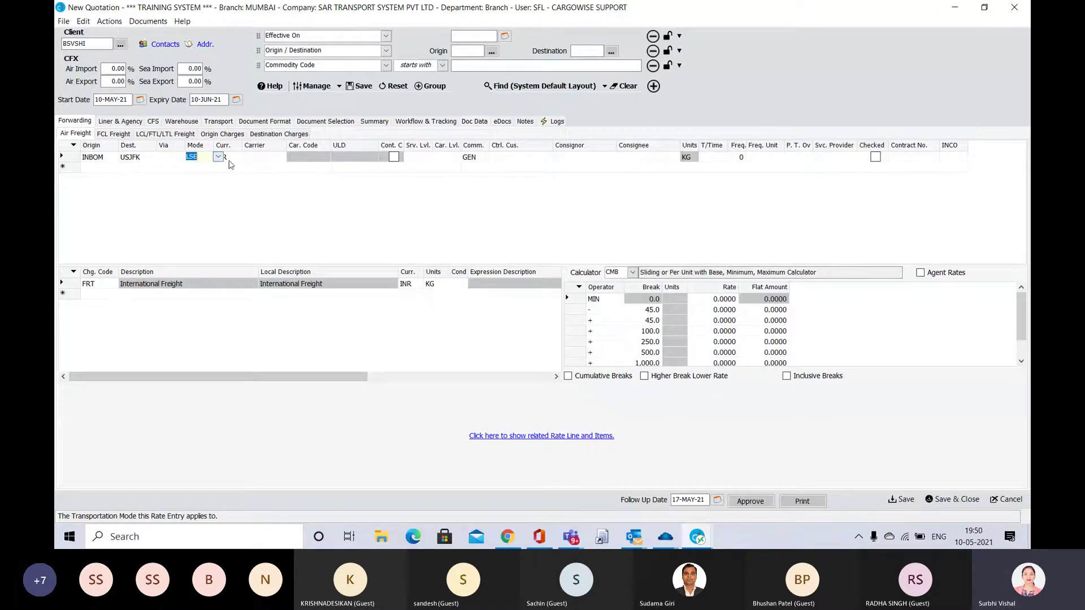
click(231, 157)
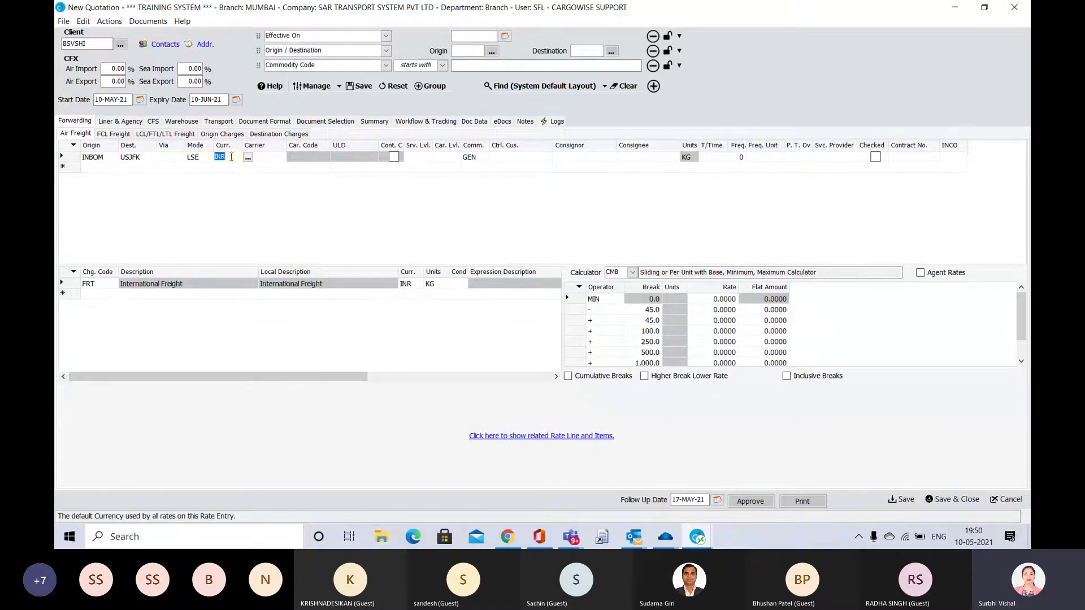
click(271, 168)
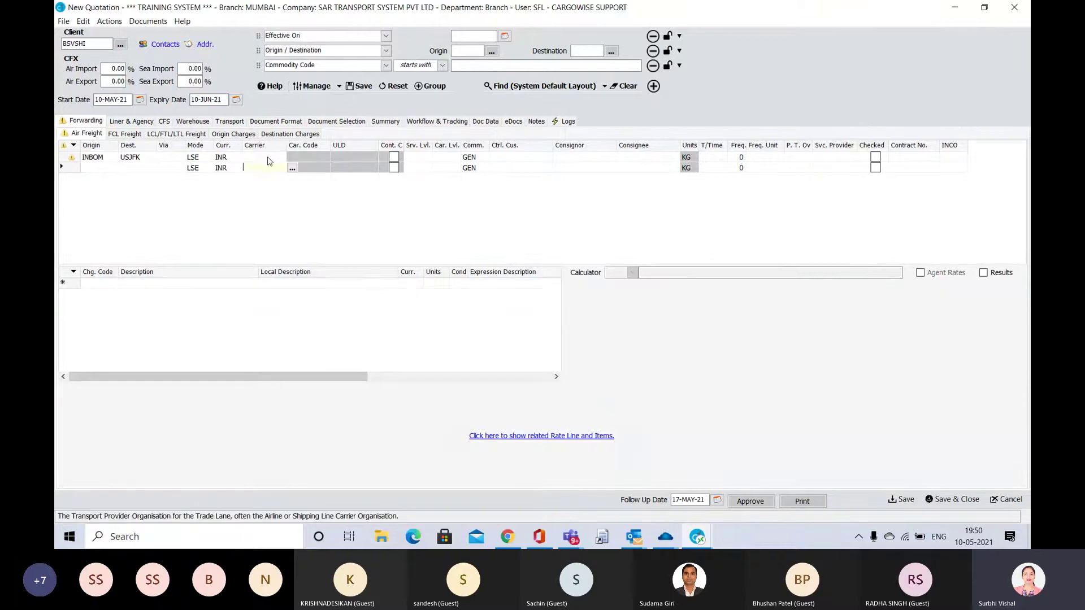
click(268, 158)
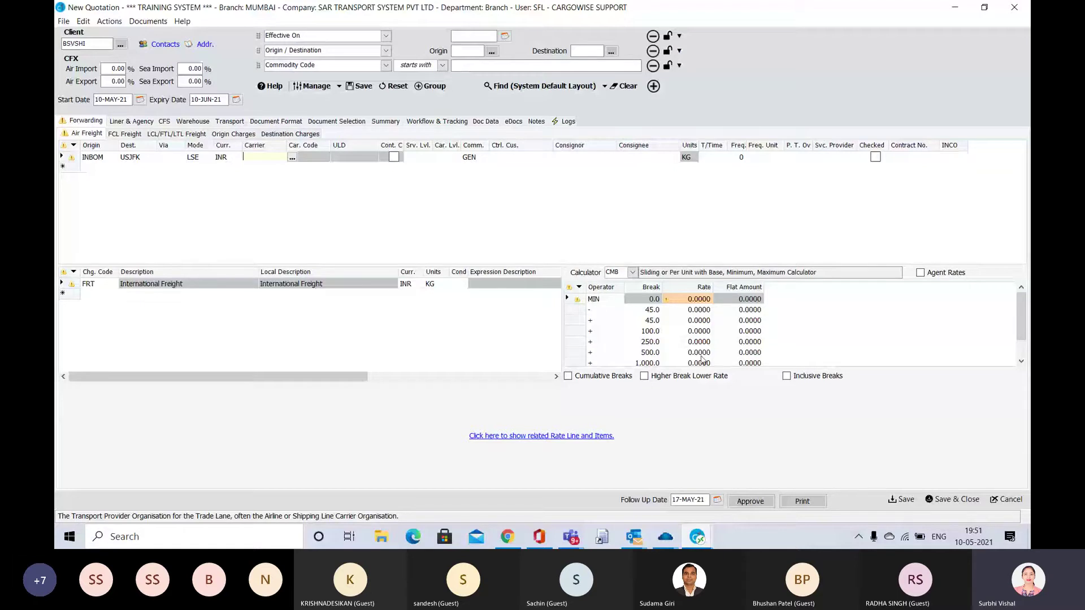
Enter International Freight rates of 50 for the minimum and 10 for the below-45 kg break.
click(707, 301)
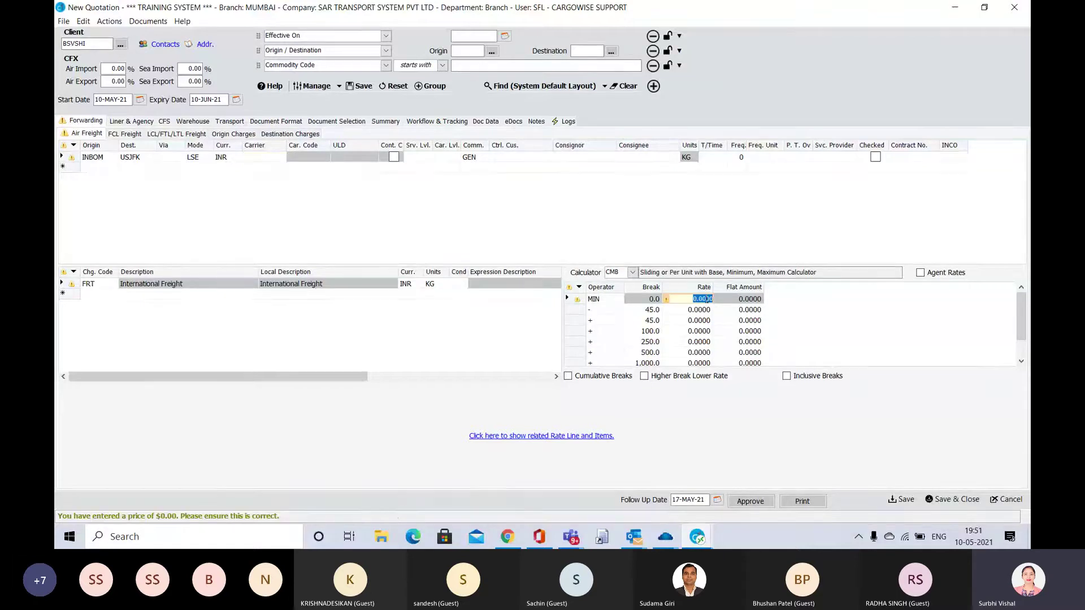
text(50)
key(Return)
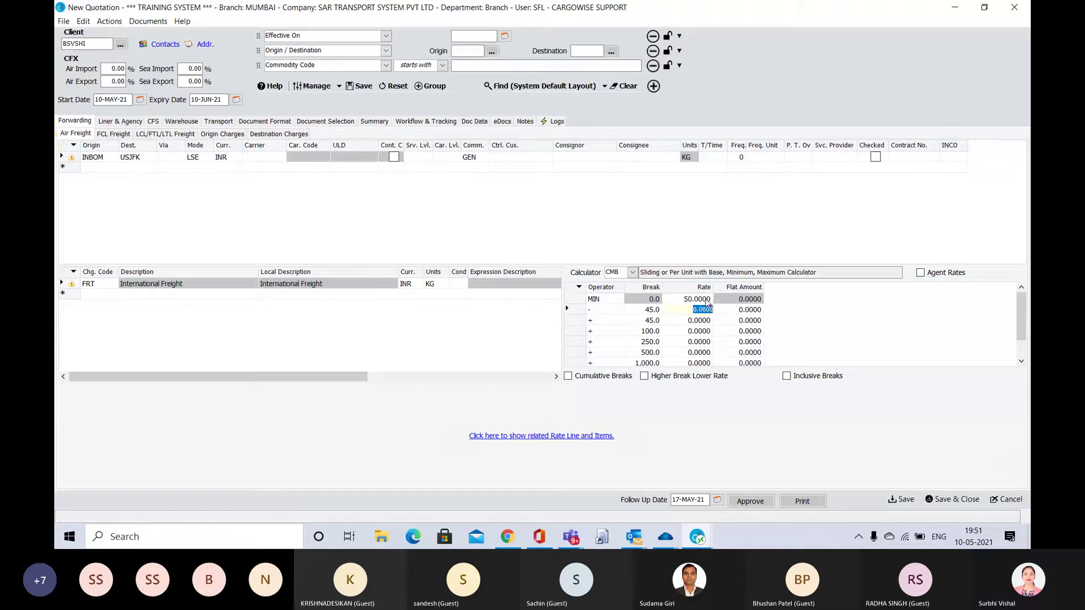
text(10)
key(Return)
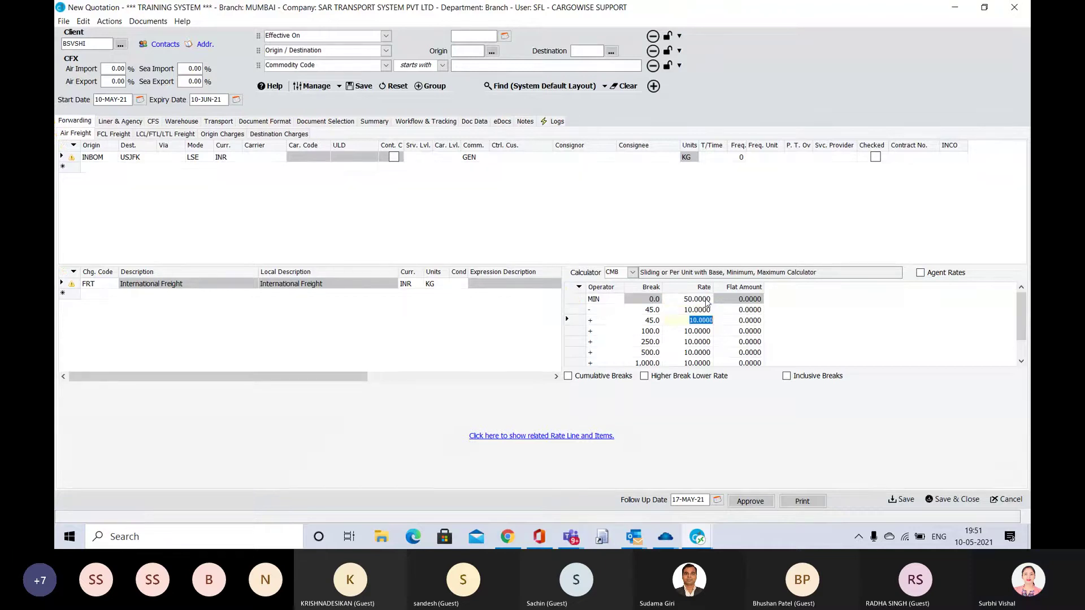
Set the freight rates to 30 below 45 kg, 28 from 45, 25 from 100, 24 from 250, 23 from 500 and 22 from 1,000 kg.
click(706, 306)
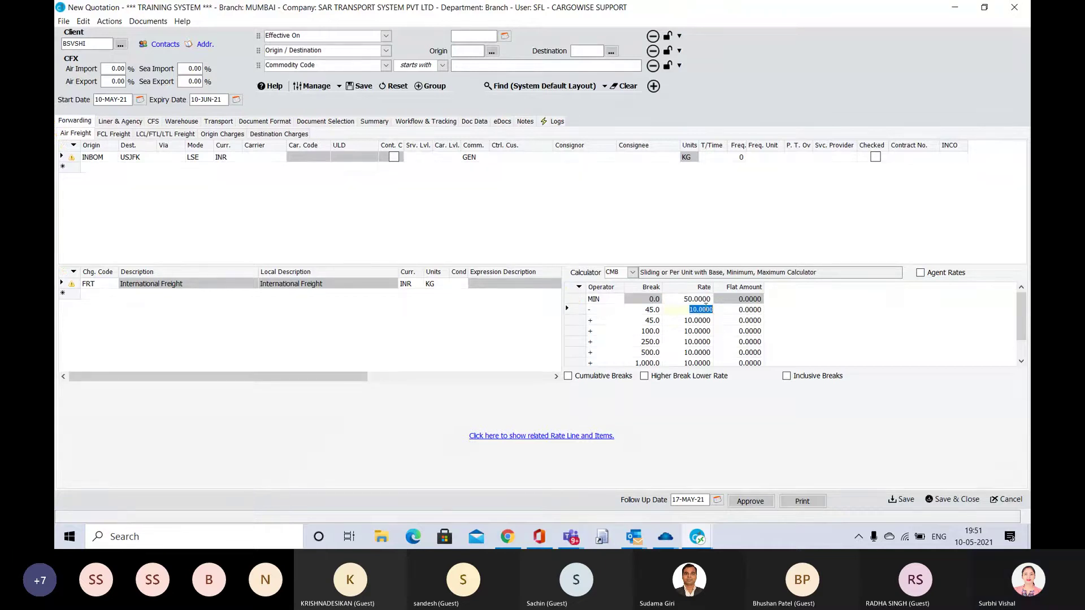
text(30)
key(Return)
text(28)
key(Return)
text(25)
key(Return)
text(24)
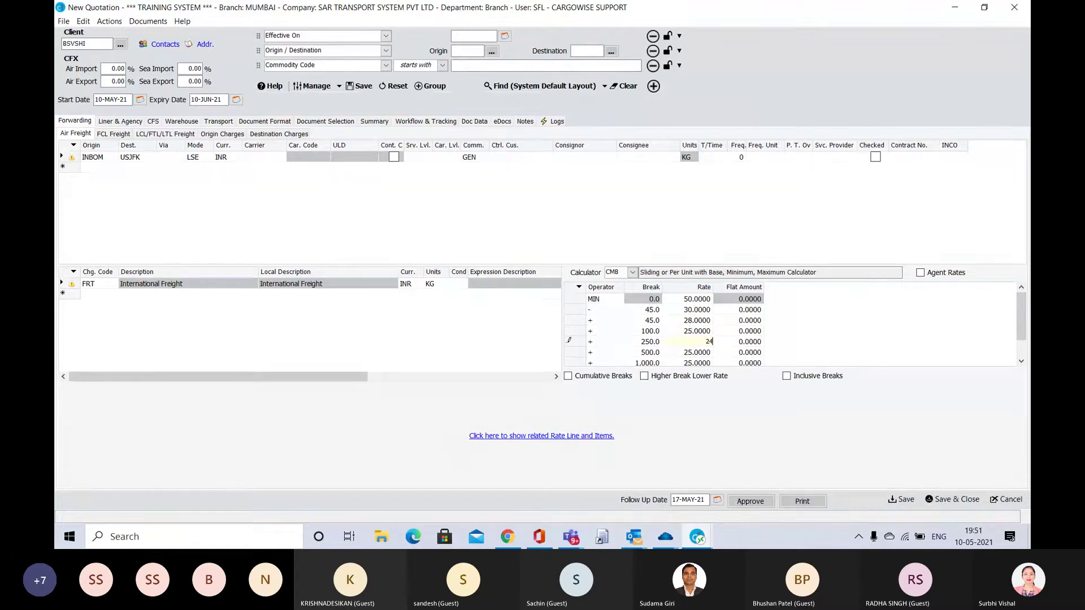
key(Return)
text(23)
key(Return)
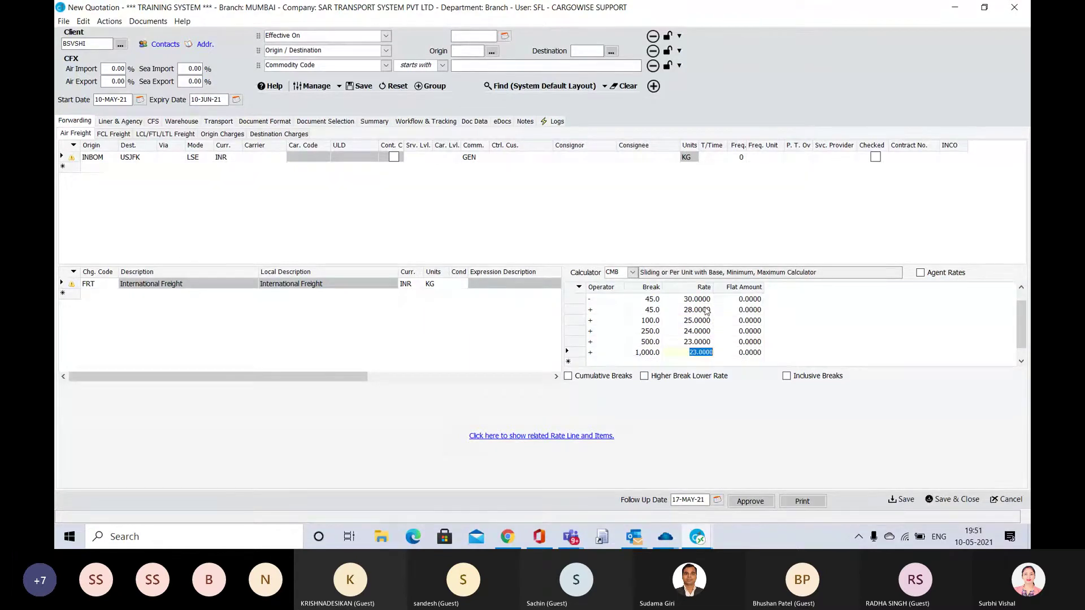
text(22)
key(Tab)
scroll(667, 320, up, 1)
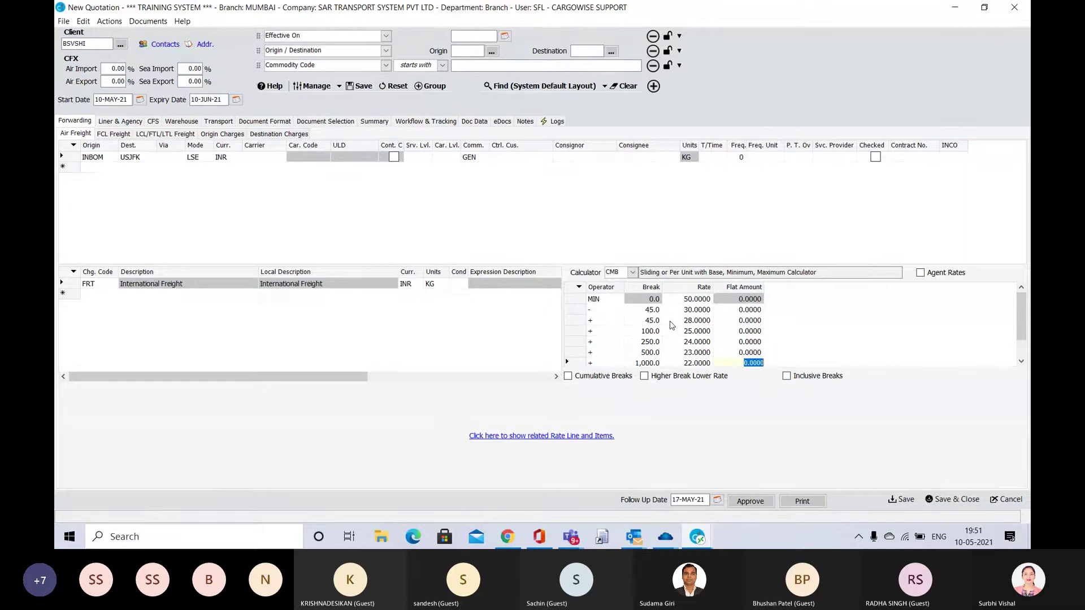
Save the quotation, try to approve it and close the form.
key(ctrl+s)
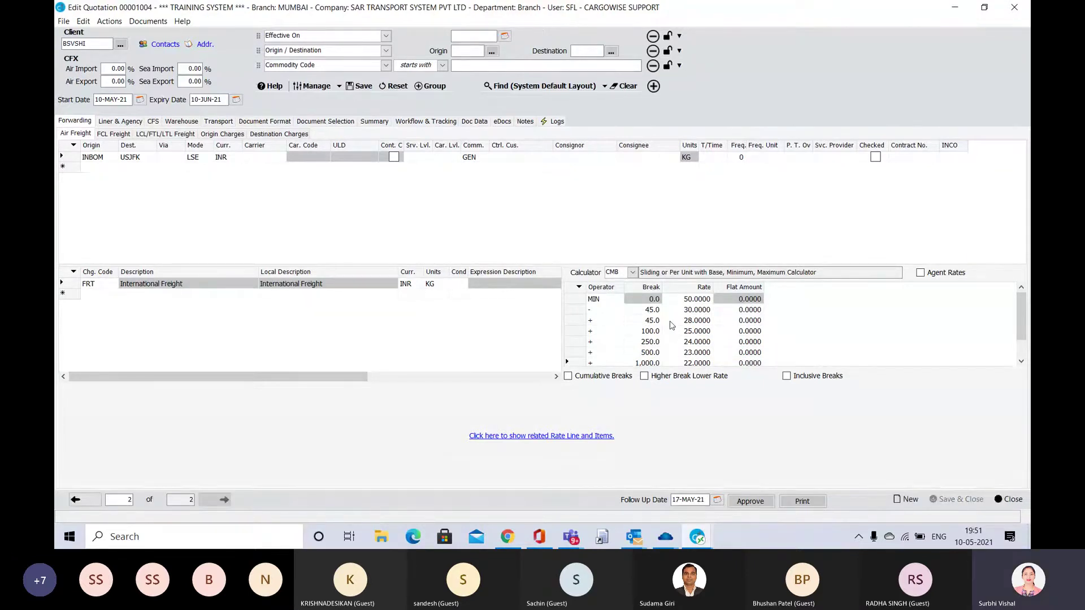
click(755, 503)
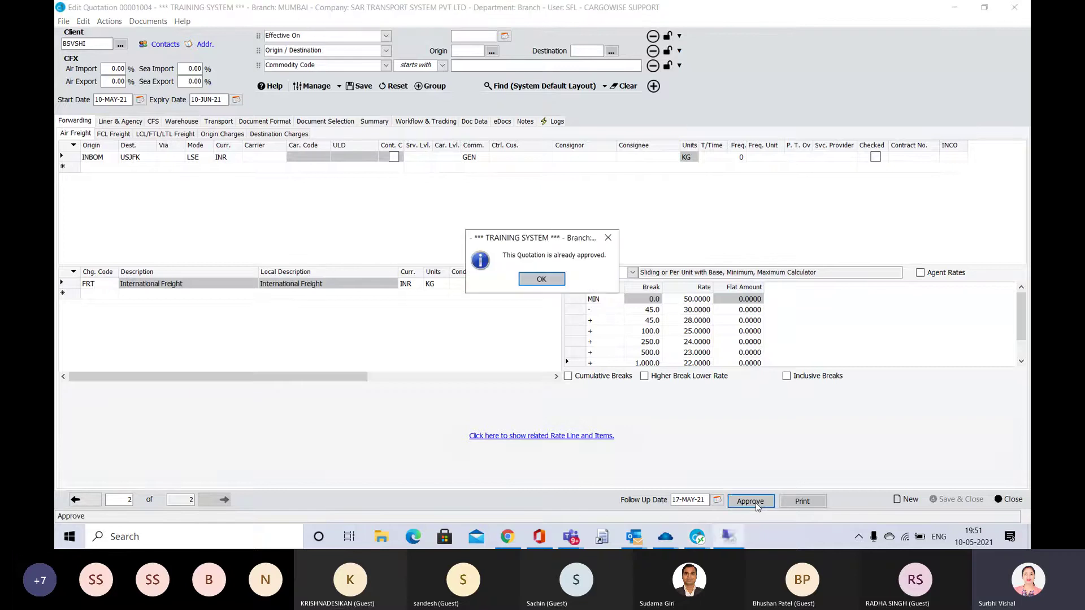
click(540, 279)
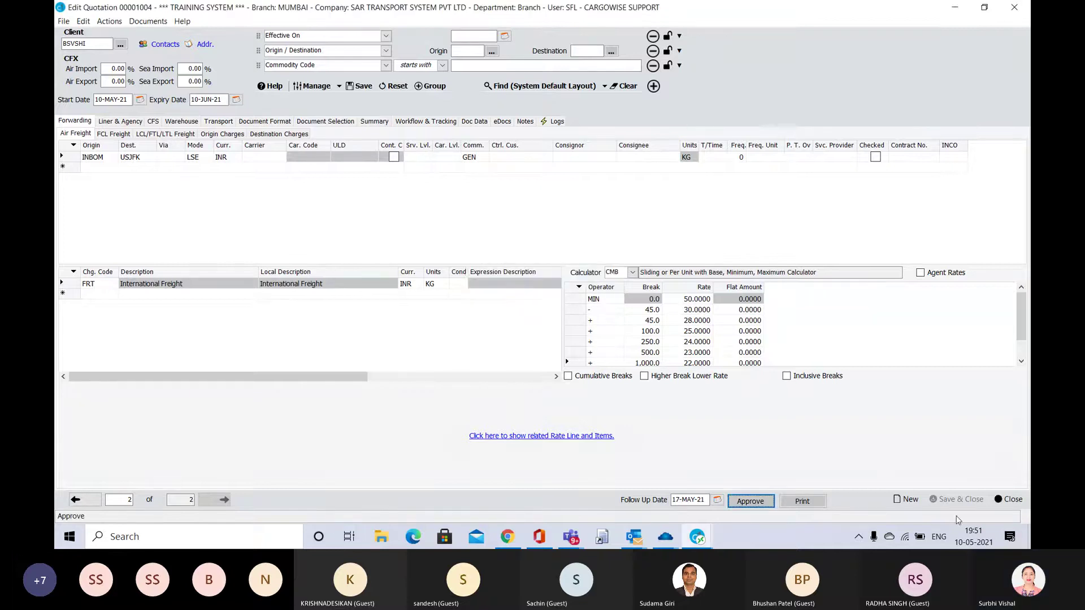
click(1010, 500)
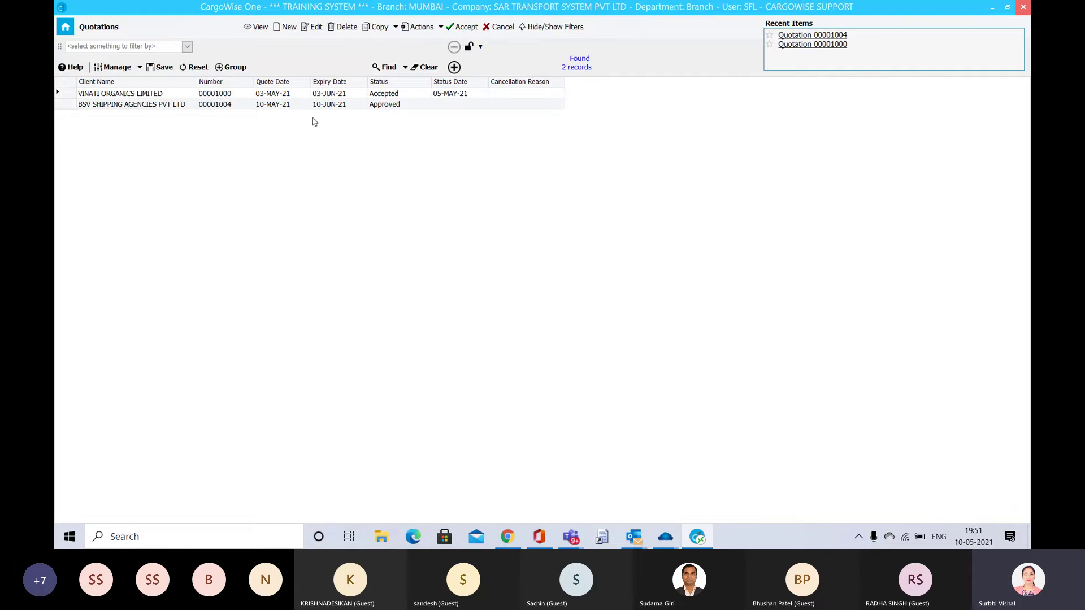
Select the BSV SHIPPING AGENCIES PVT LTD quotation in the list and accept it with its listed rates.
click(69, 107)
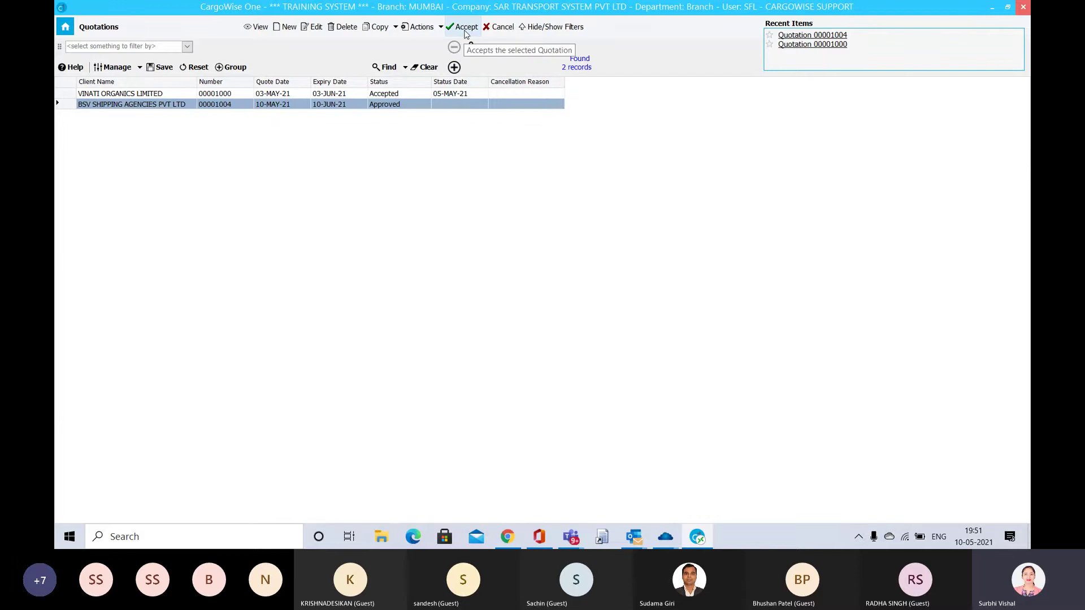
click(465, 27)
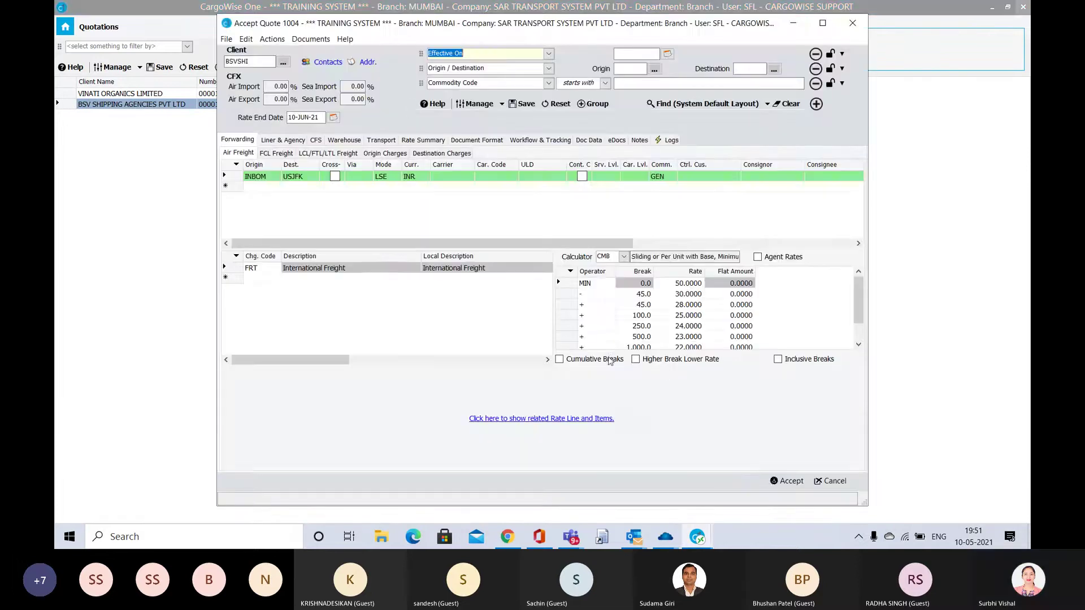
click(790, 481)
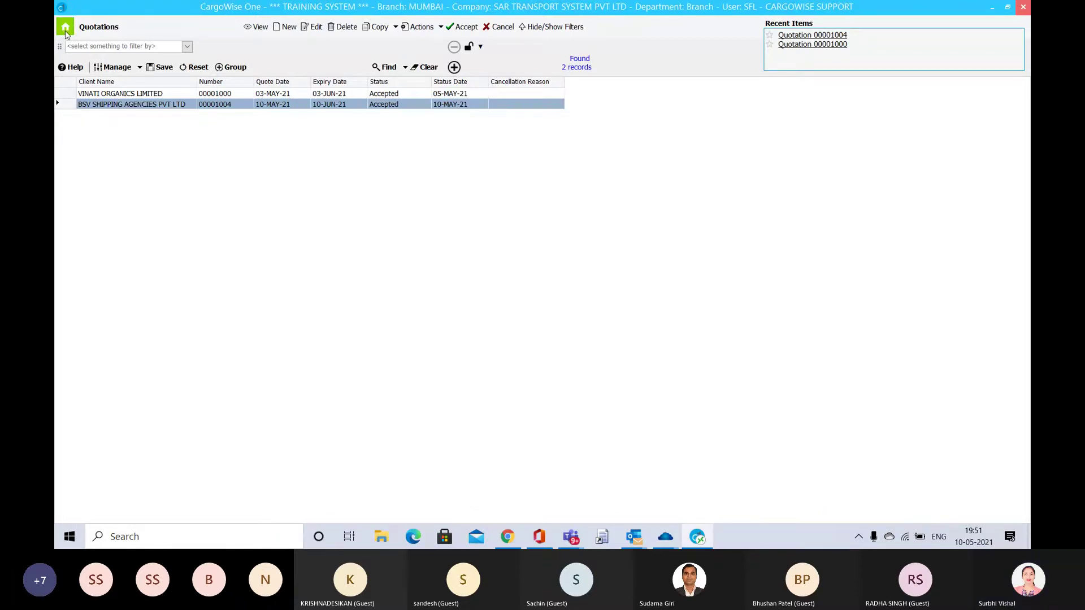
Open the Forwarding bookings list and start a new booking with quote.
click(66, 31)
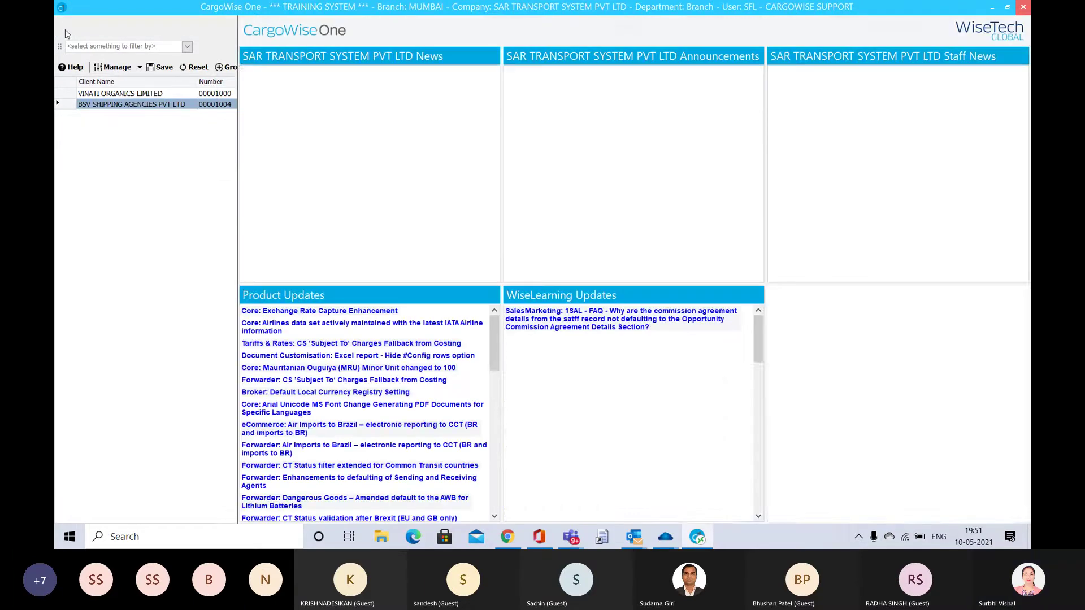
click(104, 24)
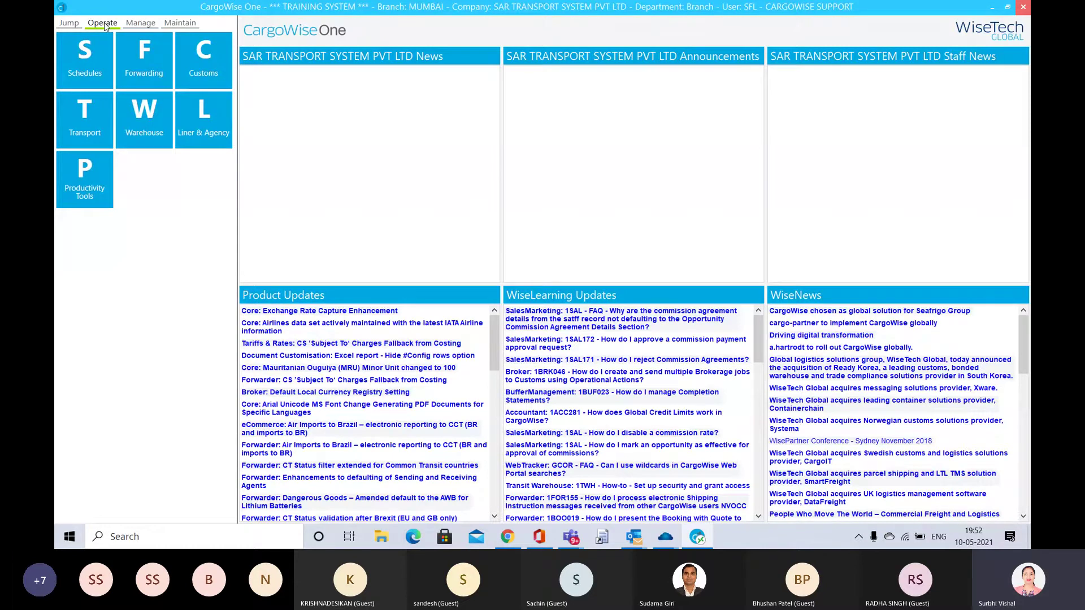
click(134, 70)
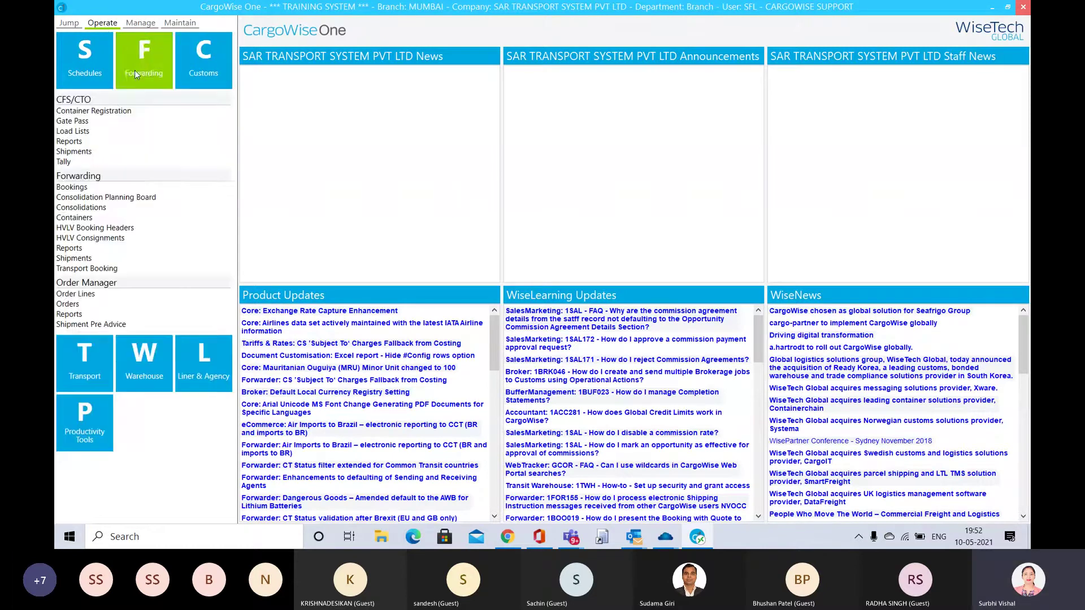
click(79, 188)
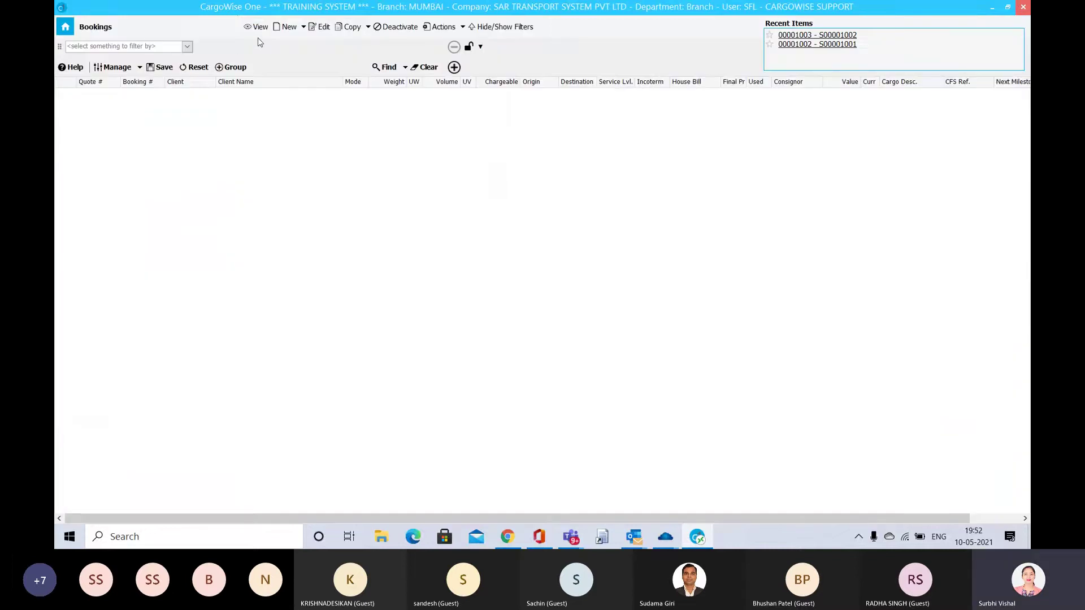
click(287, 28)
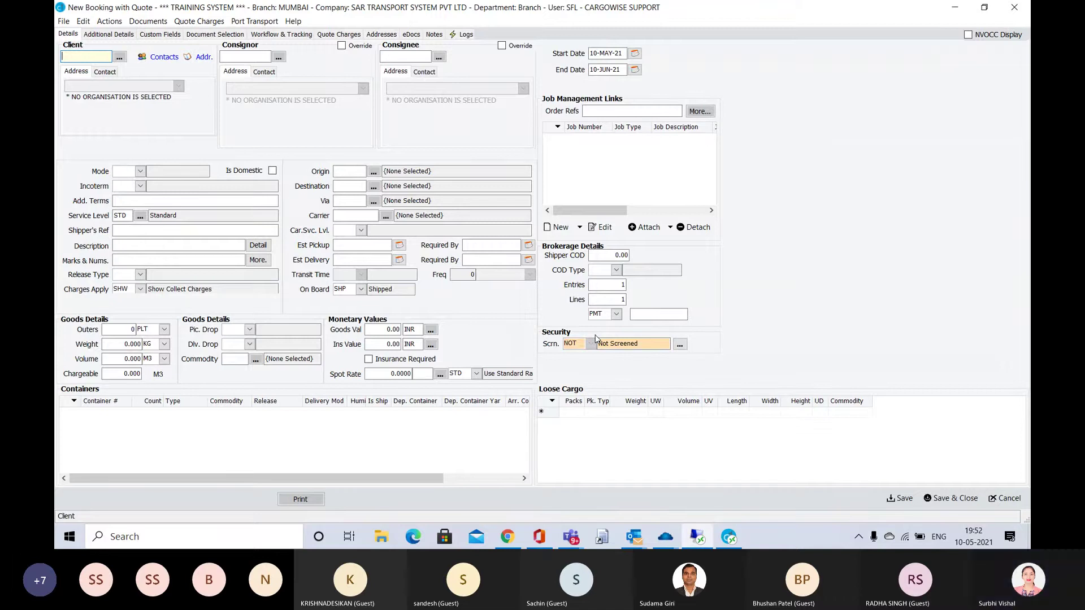
Set the booking's client to BSV SHIPPING AGENCIES PVT LTD using the code BSVSHI.
text(BSV)
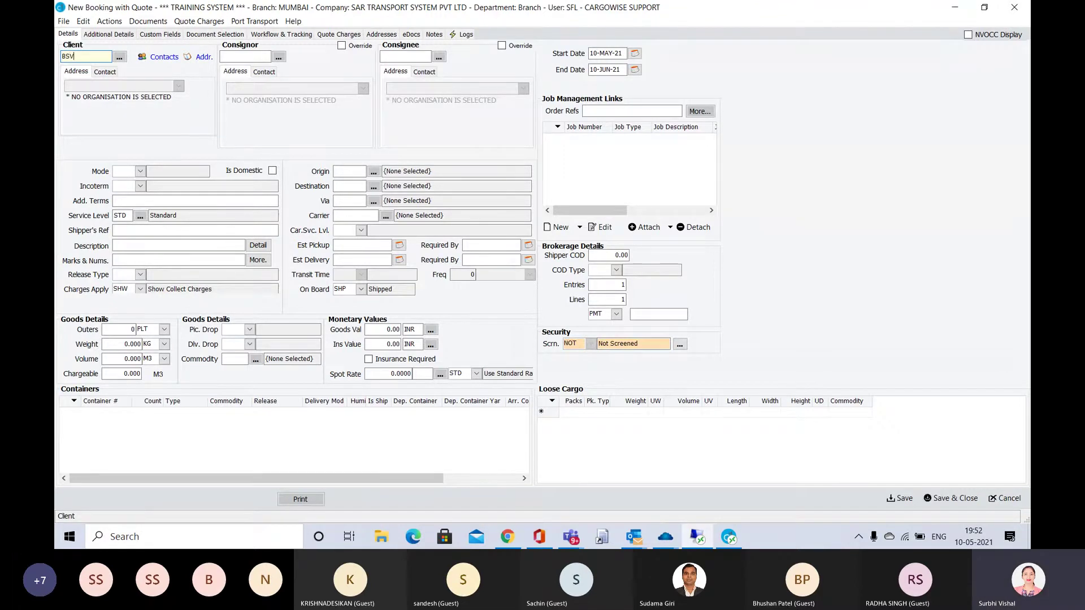
text(SHI)
key(Tab)
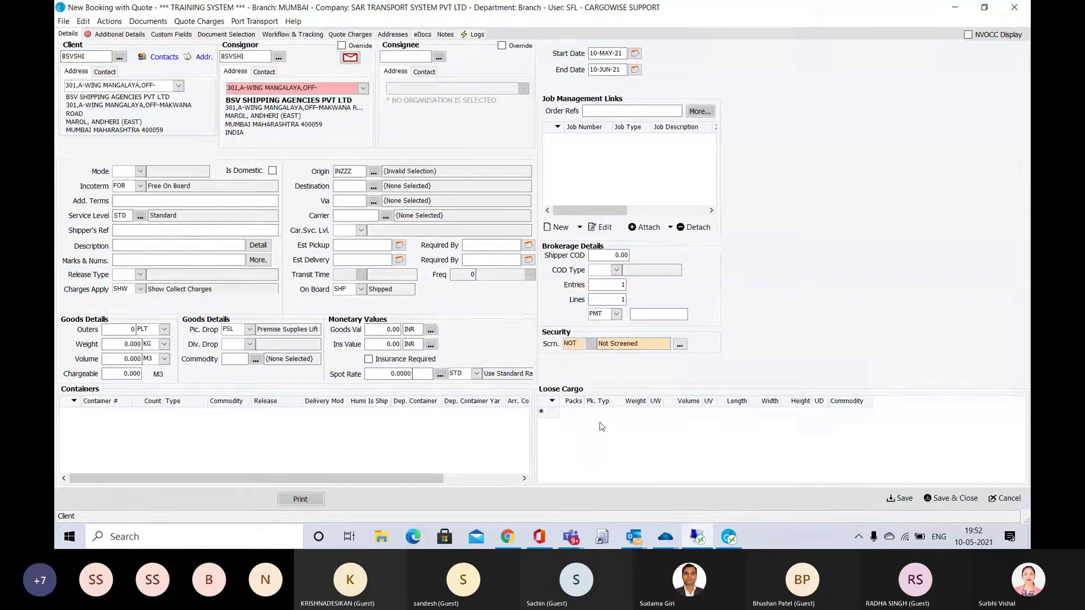
click(193, 246)
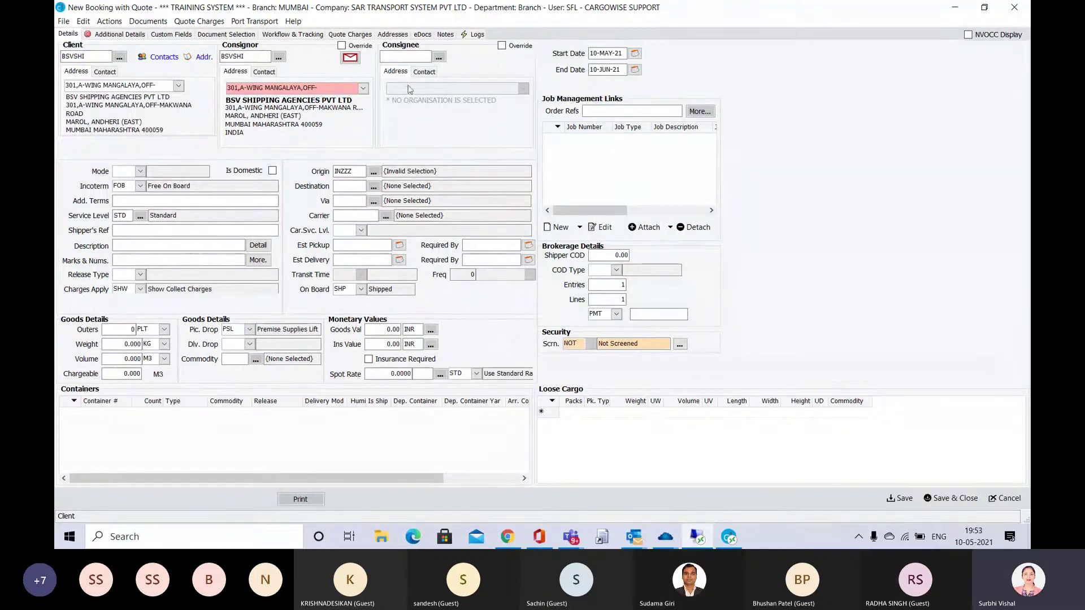
Set the booking's mode to Air Freight (LSE) and its incoterm to CIF, Cost, Insurance And Freight.
click(140, 172)
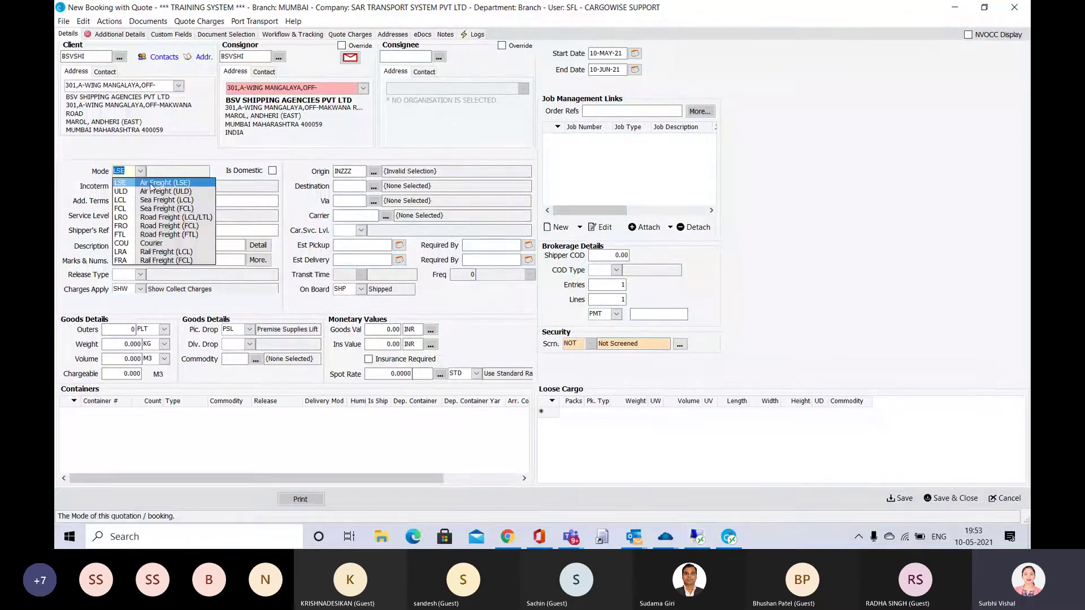
click(150, 182)
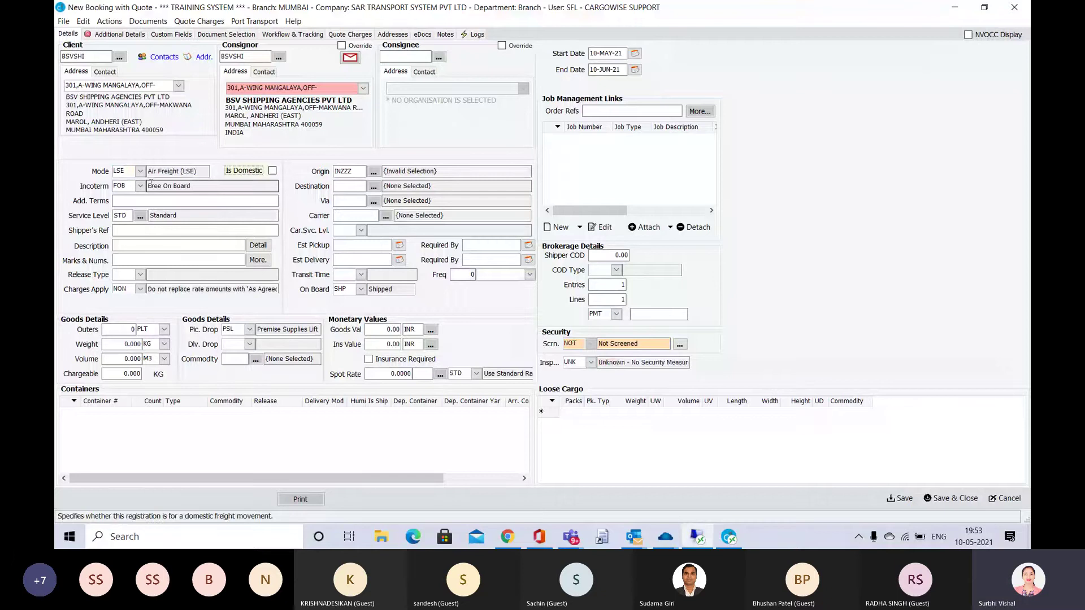
click(150, 183)
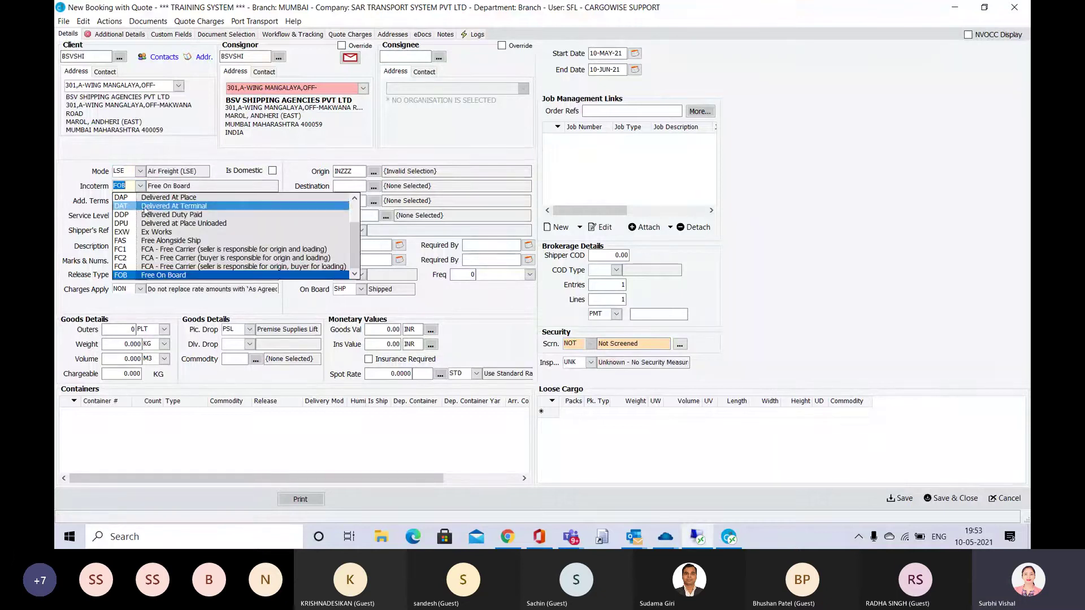
scroll(146, 210, up, 2)
click(156, 208)
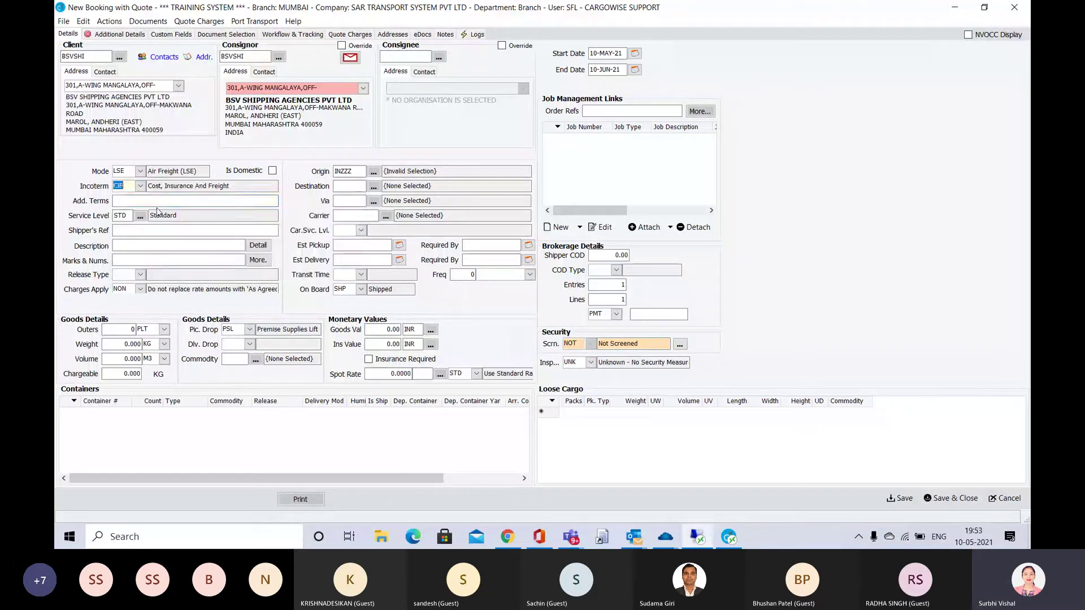
Enter SF2589 as the booking's additional terms and go to the goods description.
key(Tab)
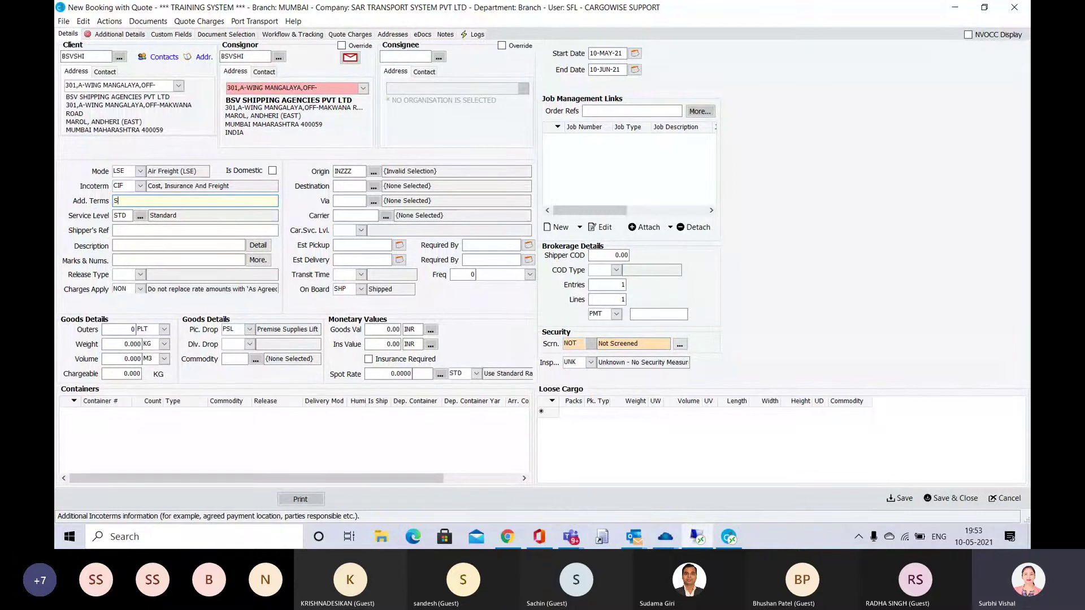
text(SF2589)
key(Tab)
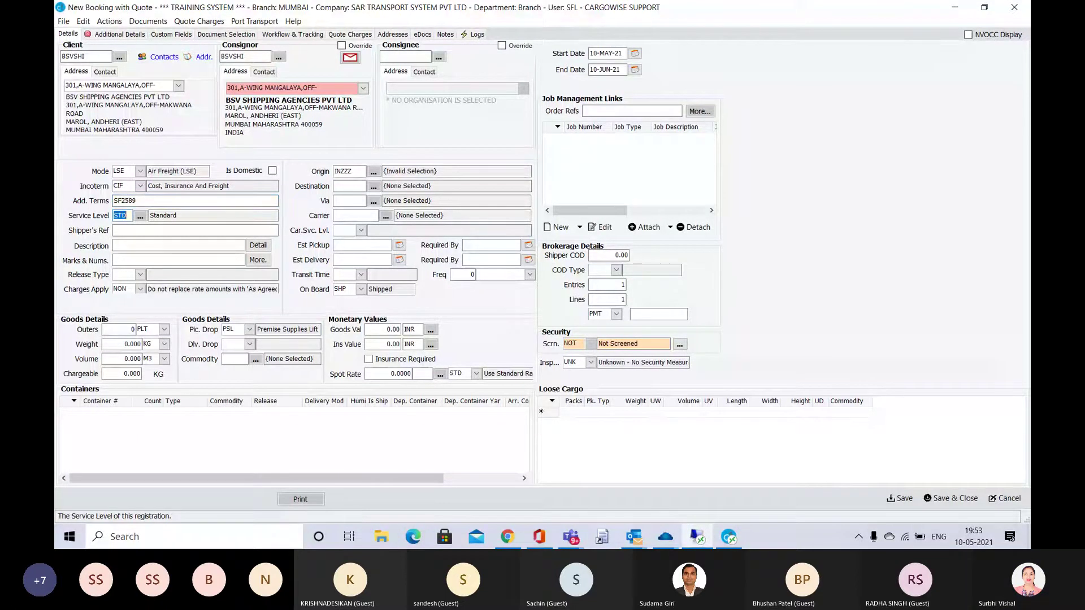
click(120, 245)
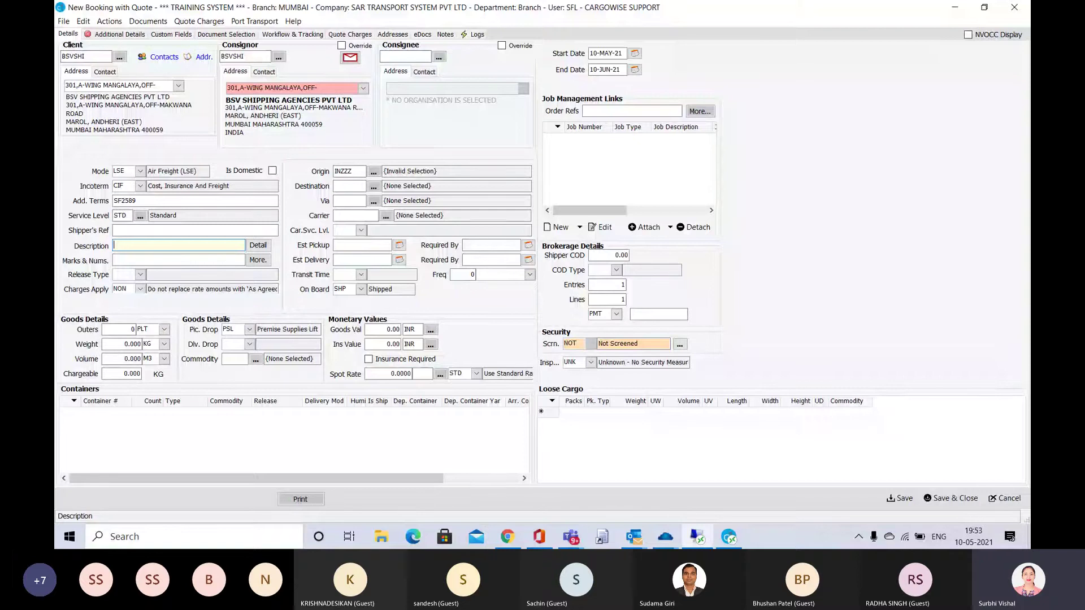
text(BANGLE)
key(BackSpace)
key(BackSpace)
key(BackSpace)
key(BackSpace)
key(BackSpace)
key(BackSpace)
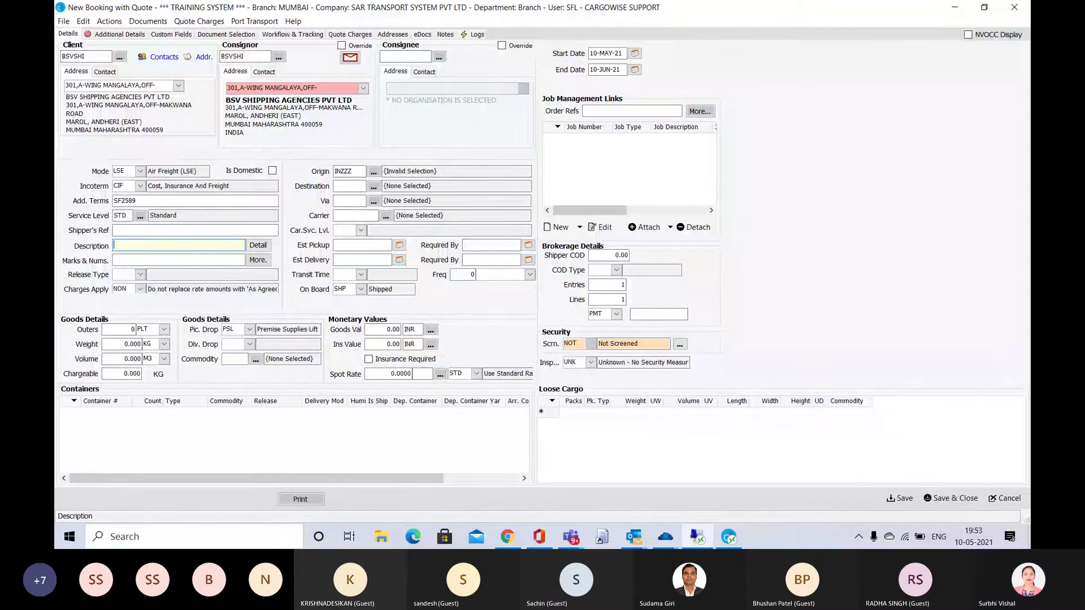
Enter SHOES AND FOOTWEAR as the booking's goods description.
text(SHOES AND )
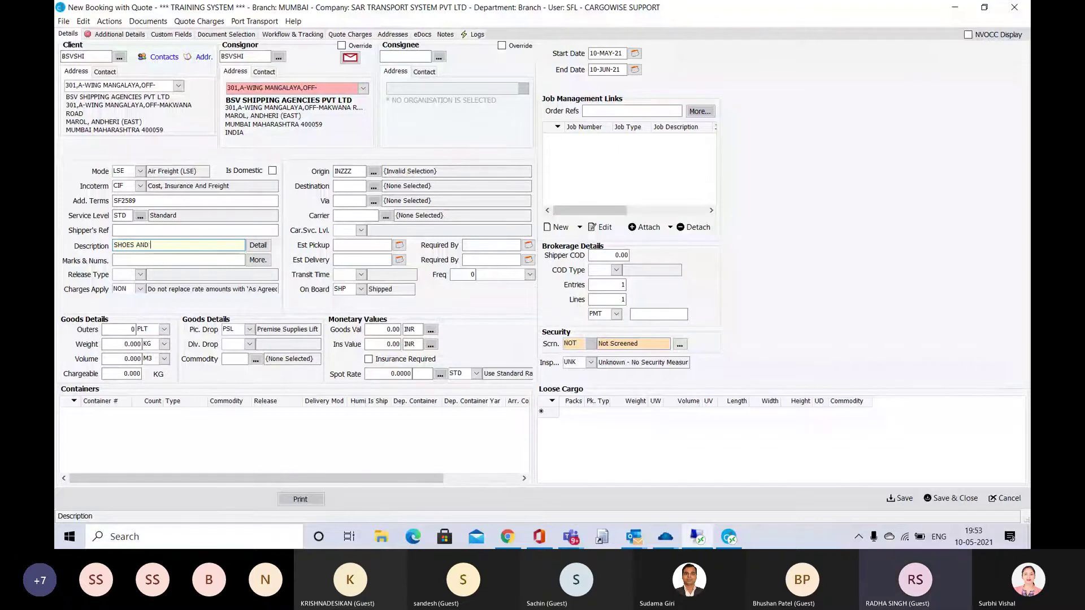
text(FOOTWEAR)
key(Tab)
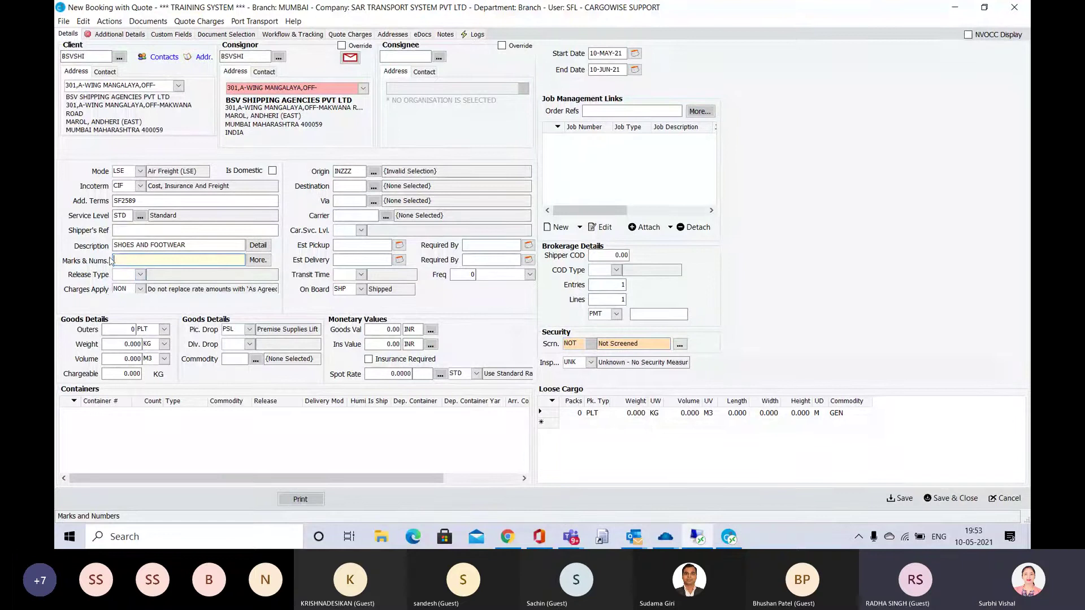
Switch to the Microsoft Teams meeting, mute all other participants and return to the CargoWise One booking form.
click(570, 537)
click(628, 465)
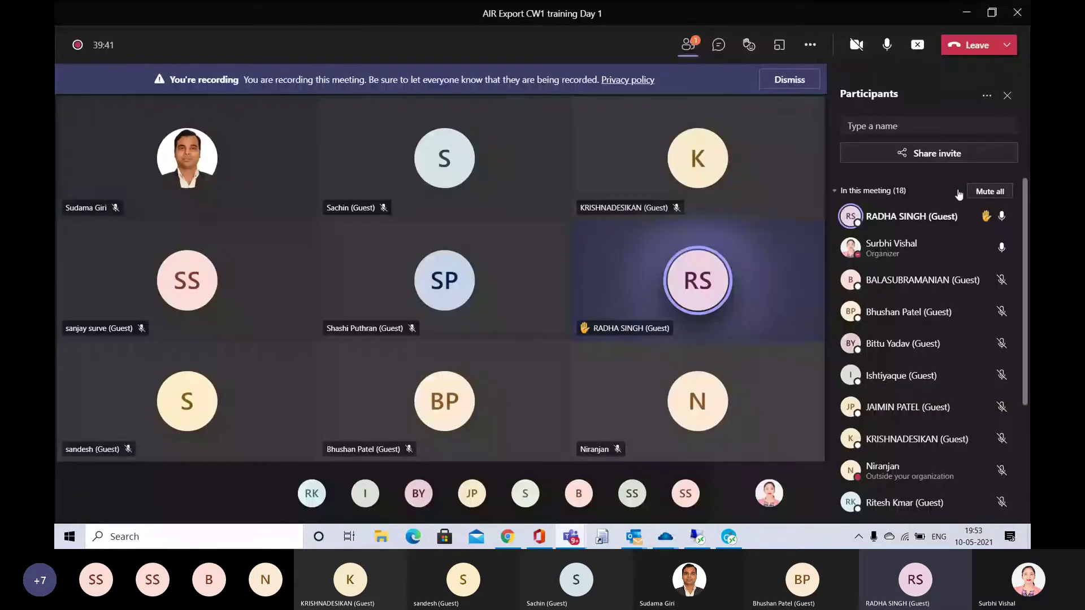
click(981, 192)
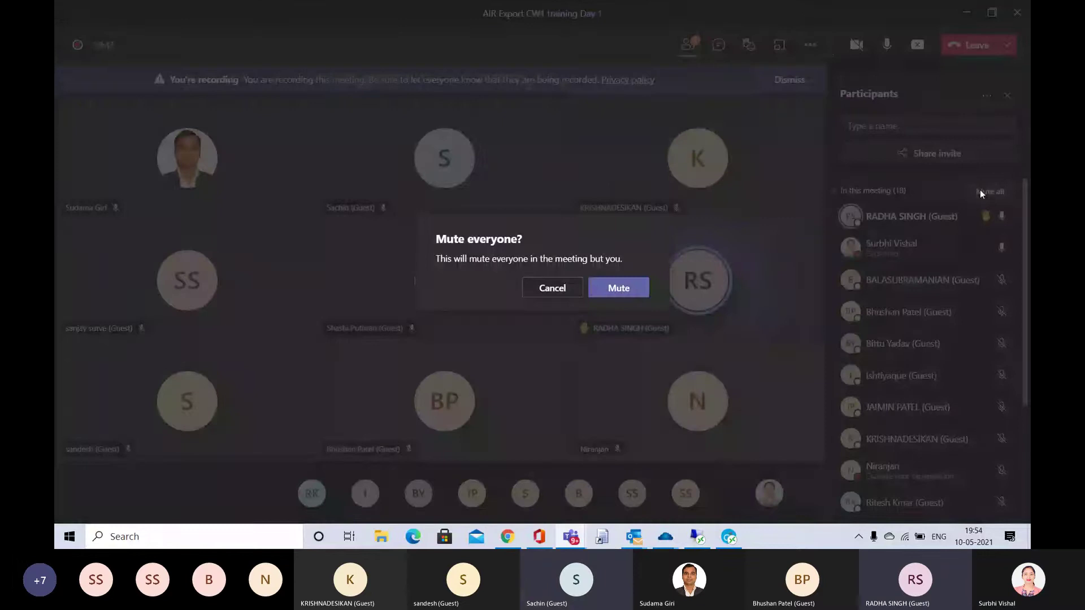
click(636, 289)
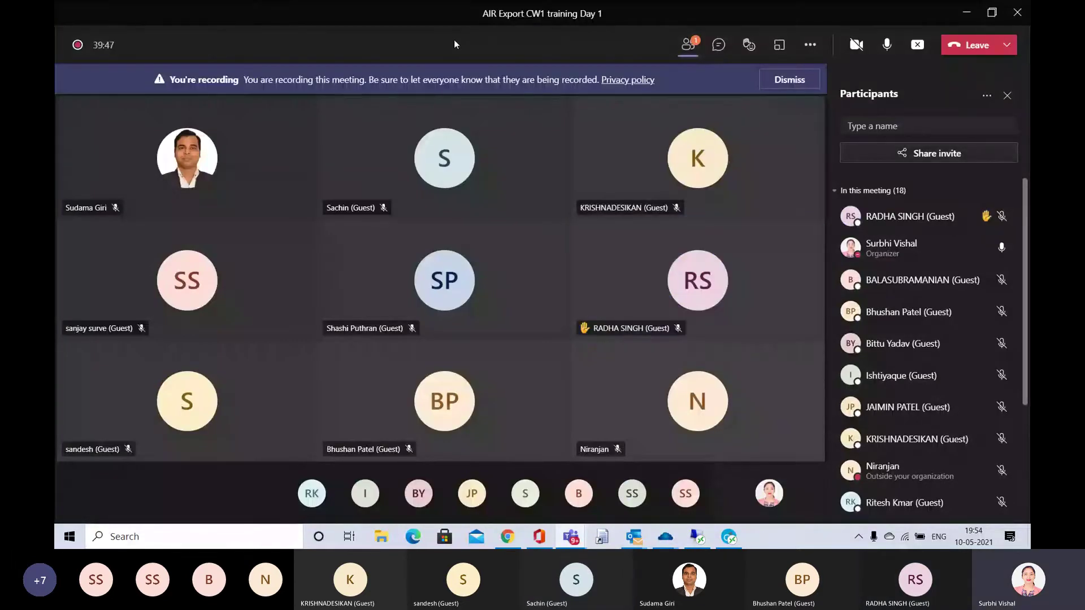
key(alt+Tab)
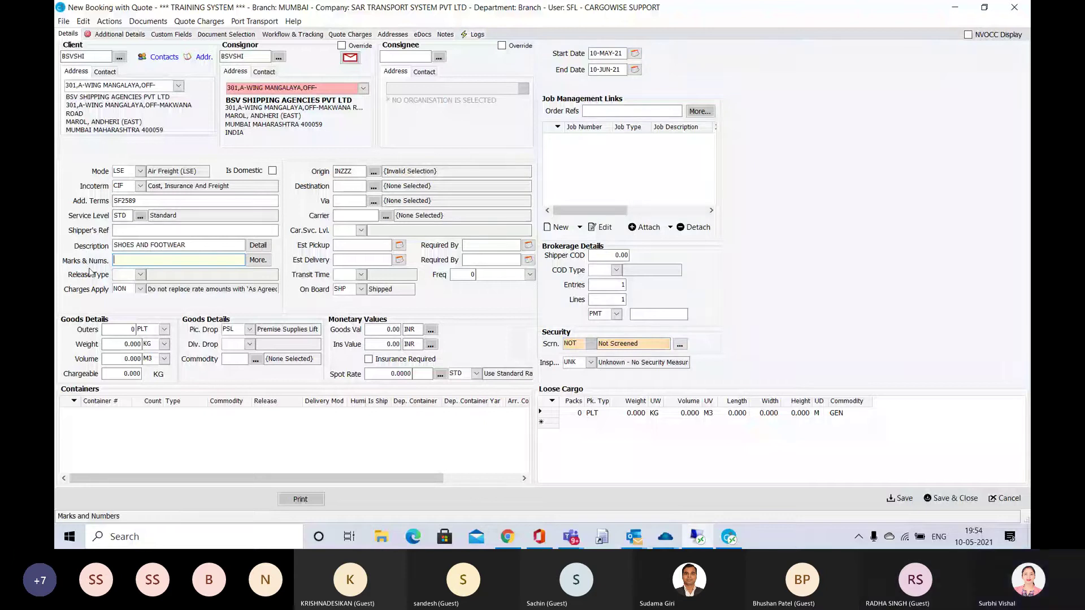
key(alt+Tab)
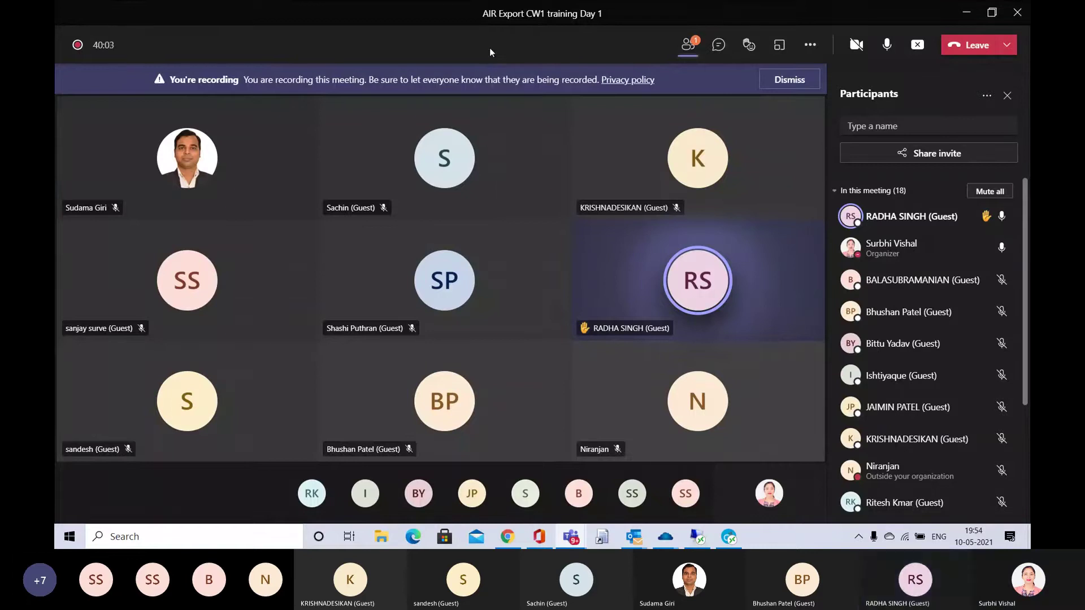
key(alt+Tab)
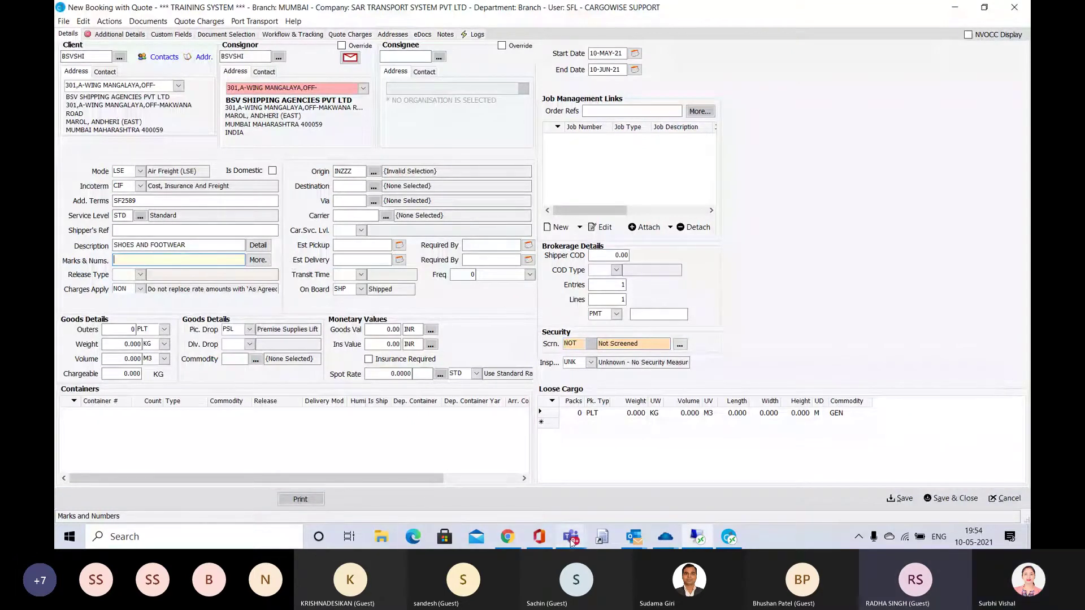
mouse_move(572, 542)
click(653, 470)
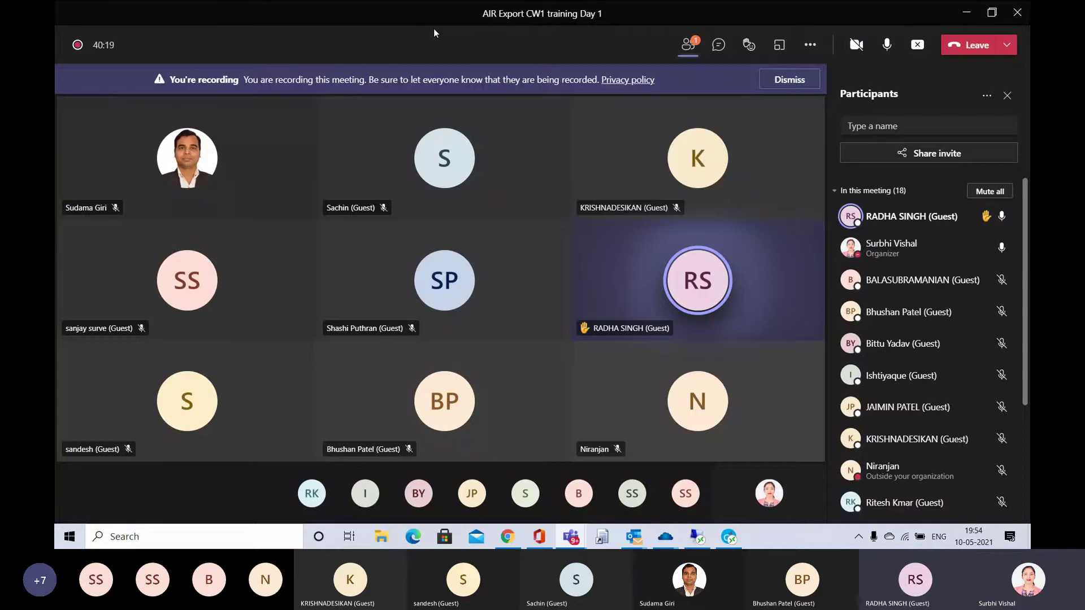
key(alt+Tab)
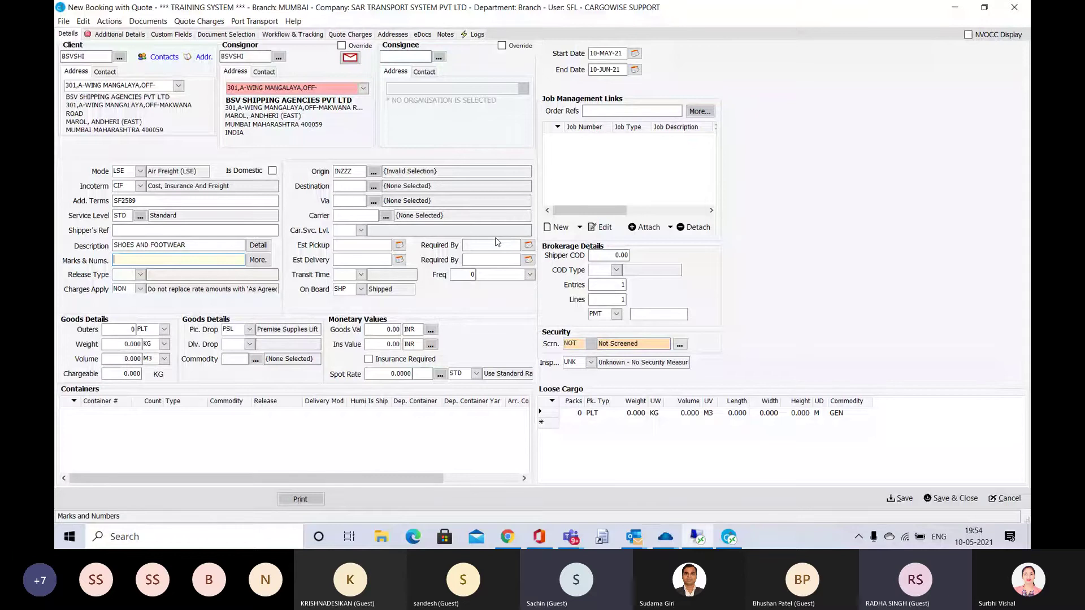
key(alt+Tab)
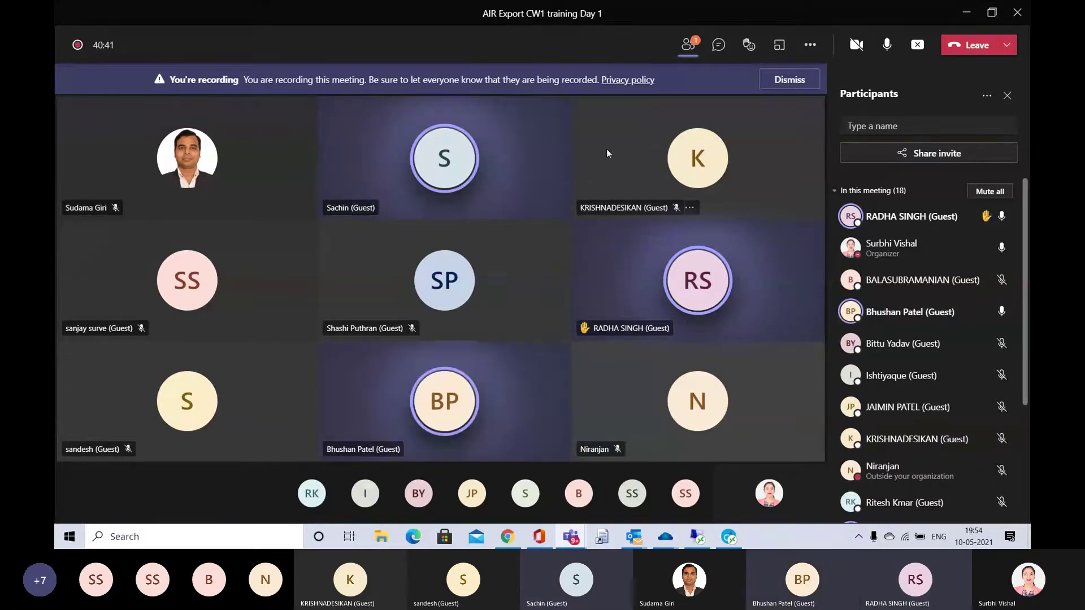
click(816, 49)
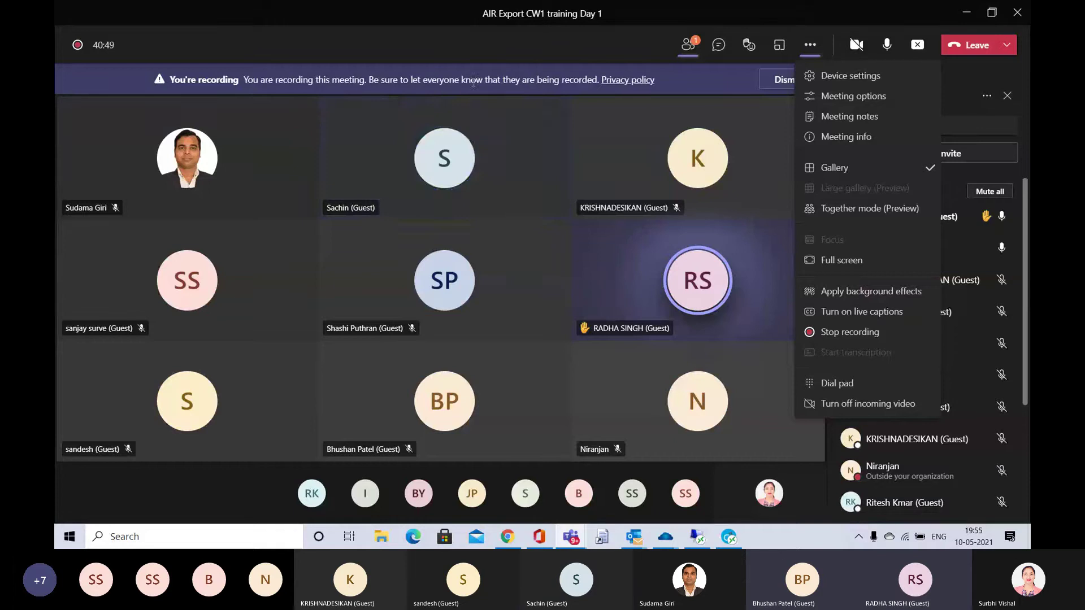
click(490, 50)
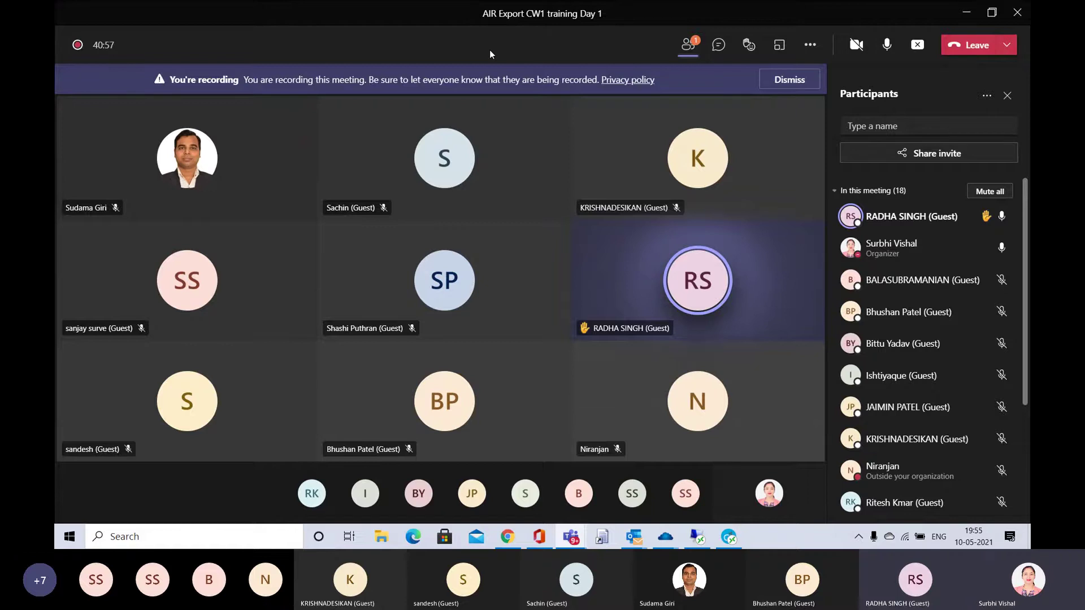
key(alt+Tab)
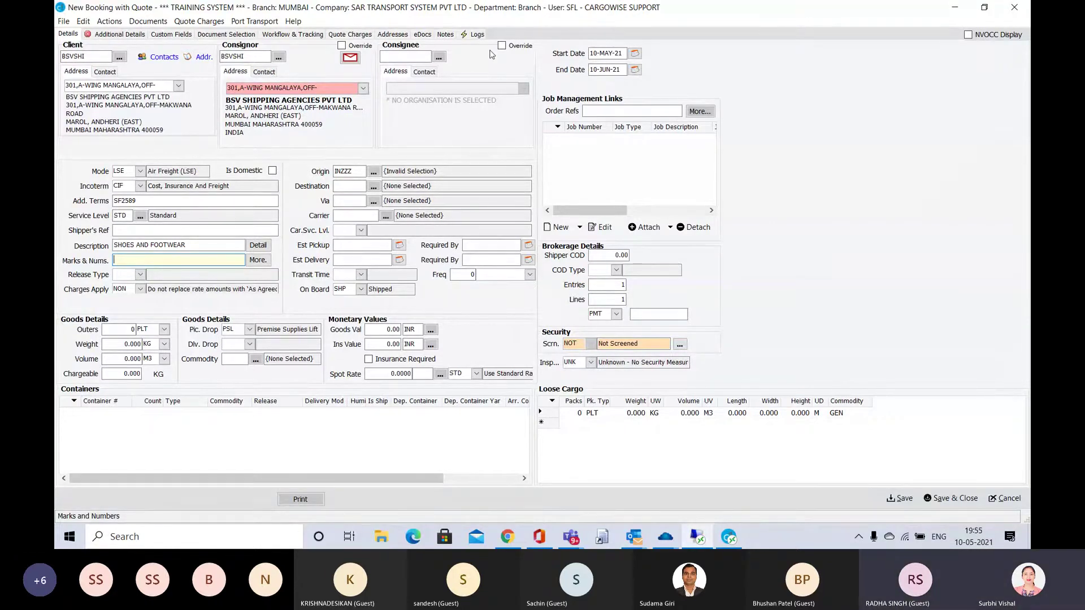
key(alt+Tab)
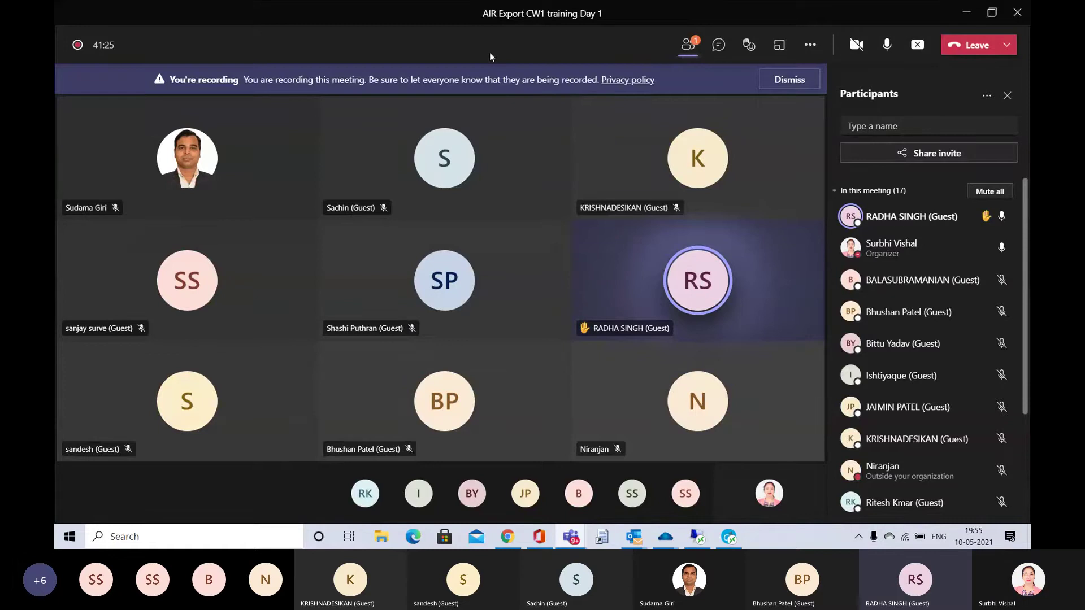
key(alt+Tab)
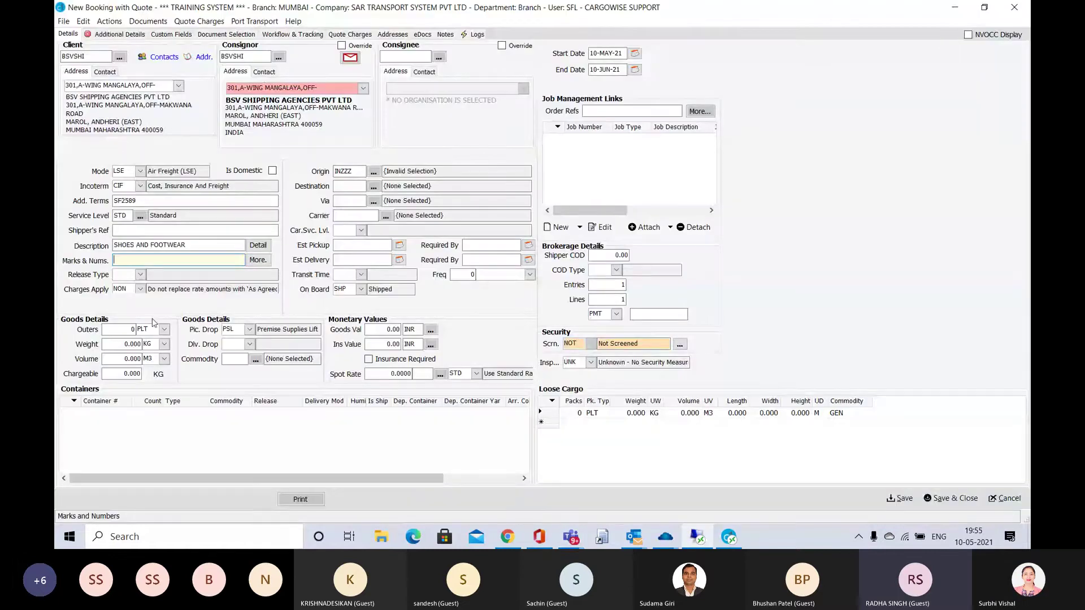
Set the booking's release type to SWB, Sea Waybill.
click(141, 275)
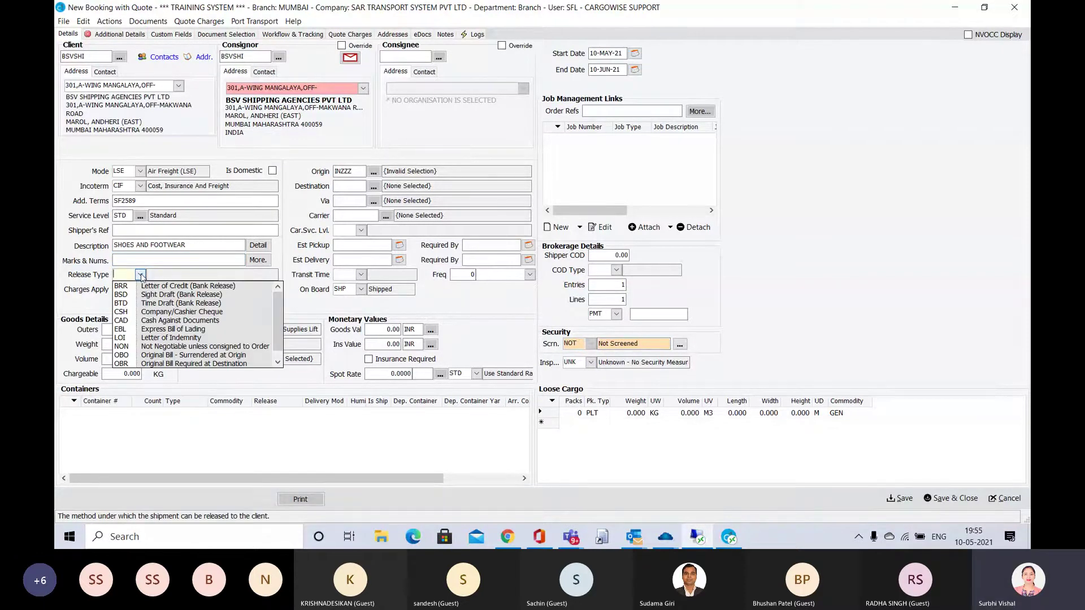
click(278, 362)
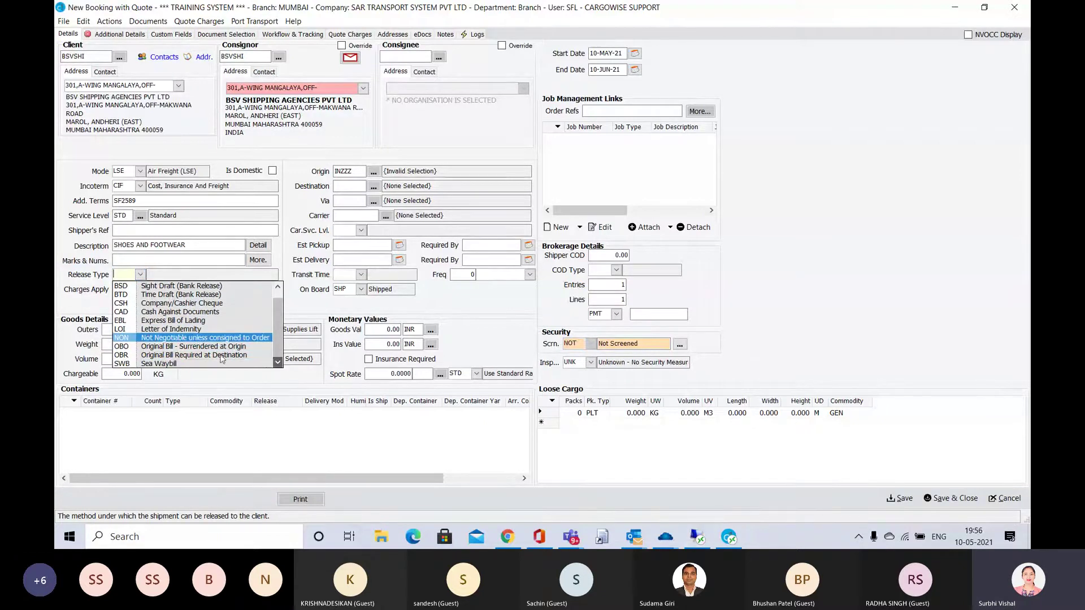
click(168, 364)
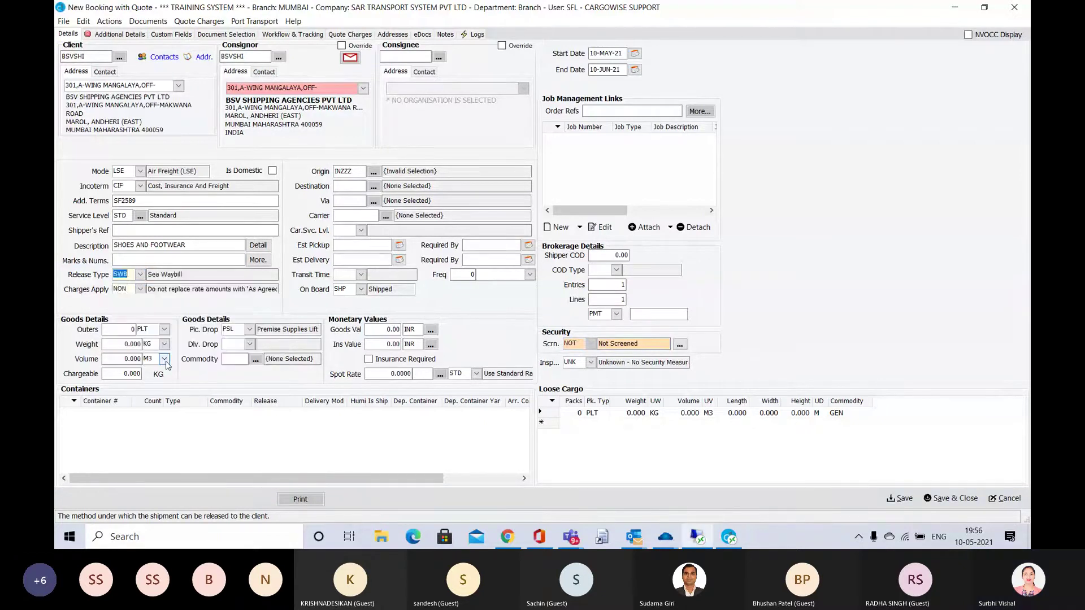
Examine the available options for how charges apply on the booking and go to its origin.
key(Tab)
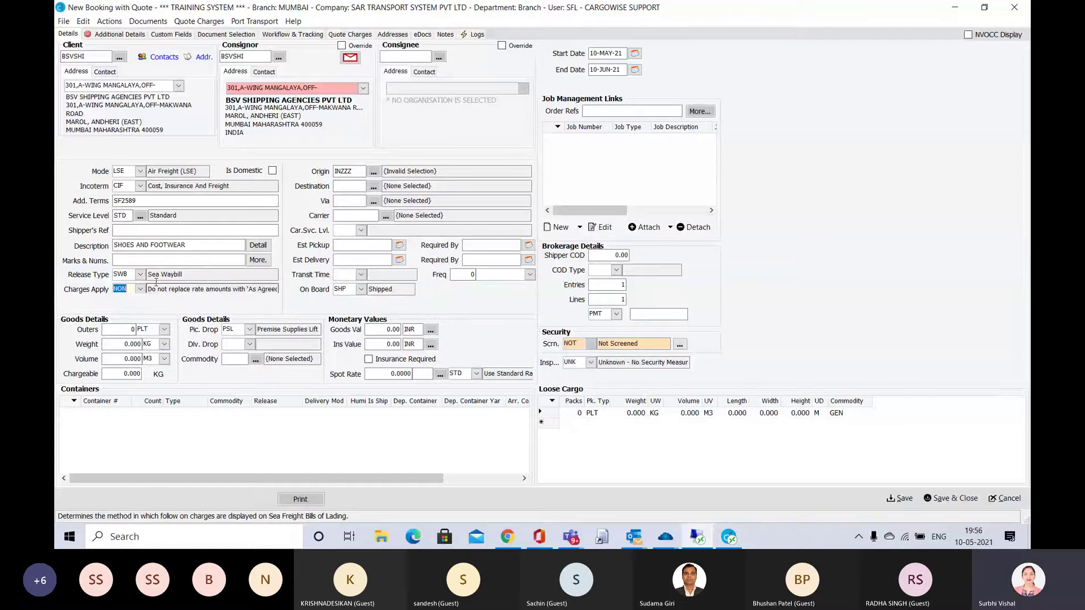
click(140, 290)
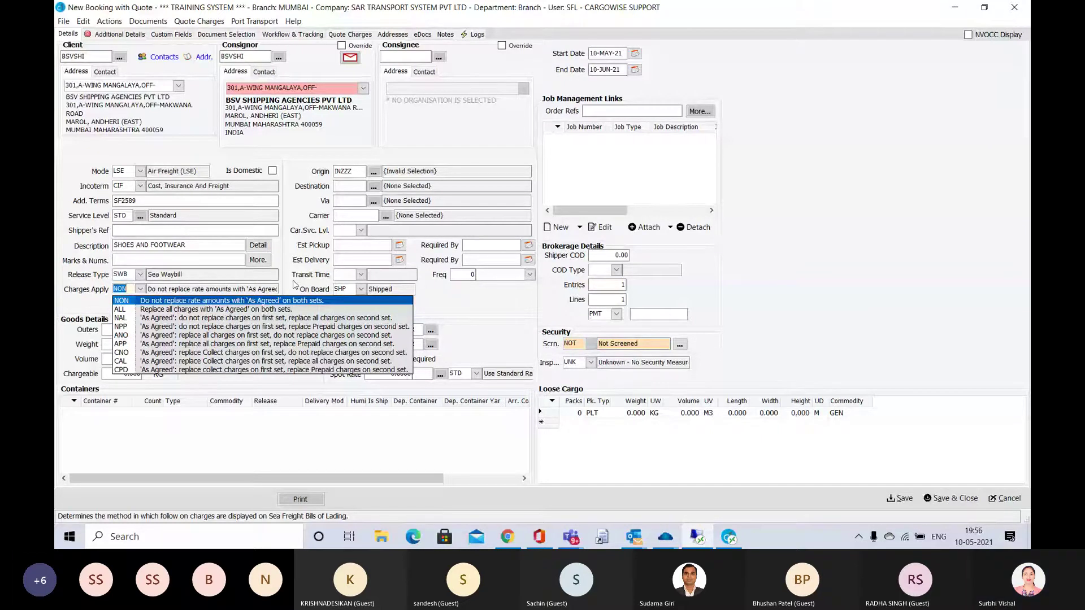
key(Escape)
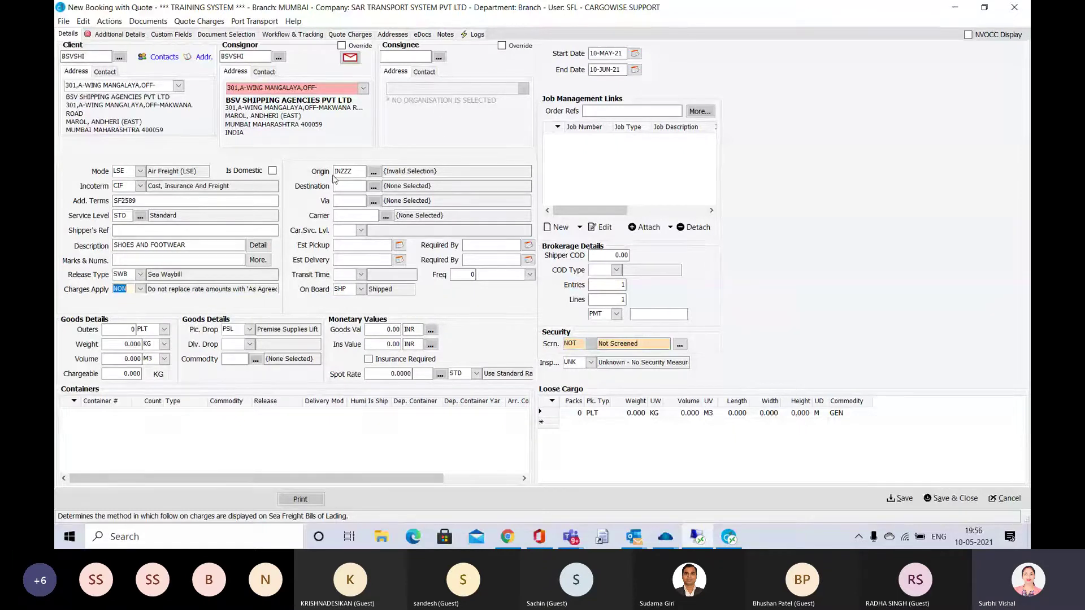
click(358, 173)
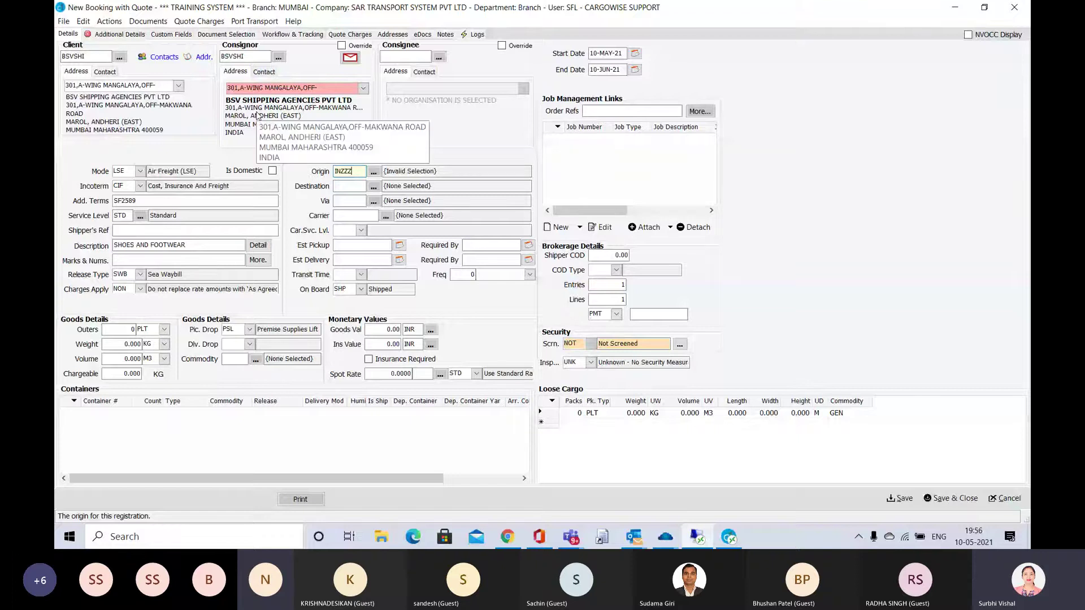
Switch to the Microsoft Teams meeting to check its participants and return to the CargoWise One booking form.
key(alt+Tab)
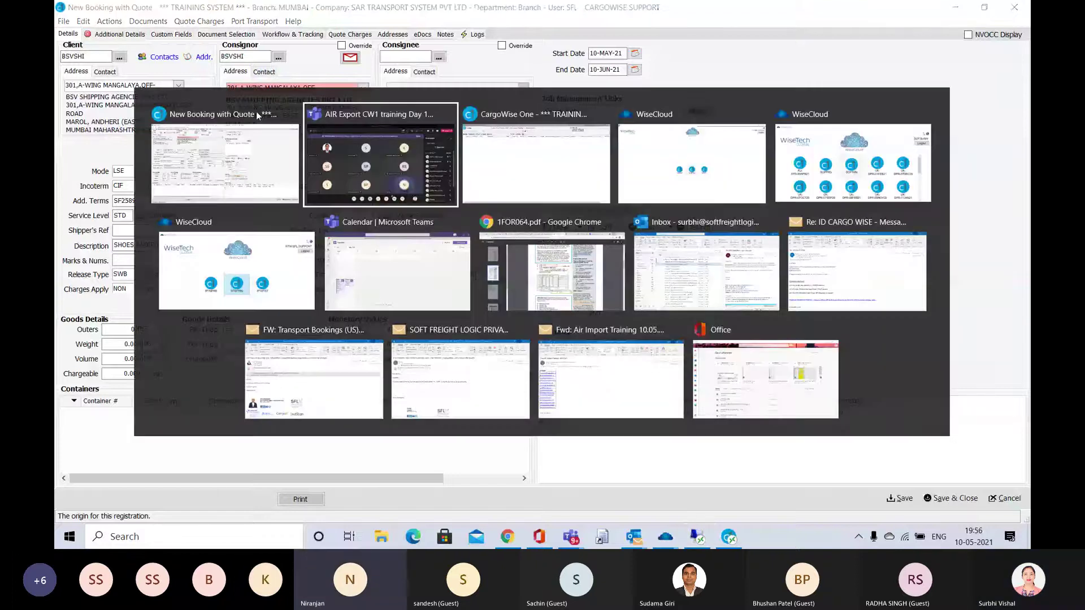
click(332, 197)
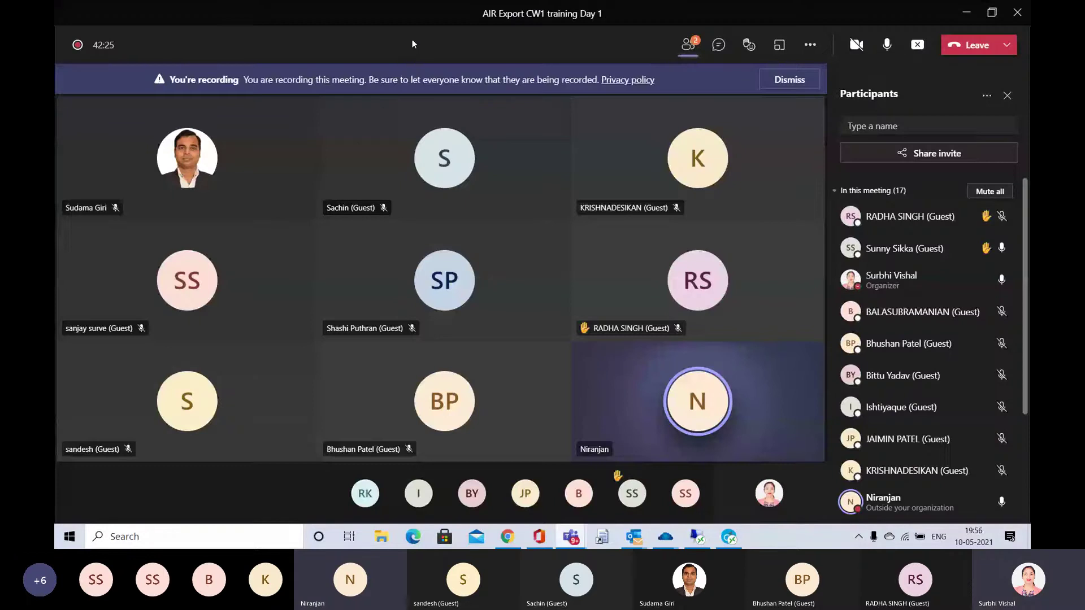
key(alt+Tab)
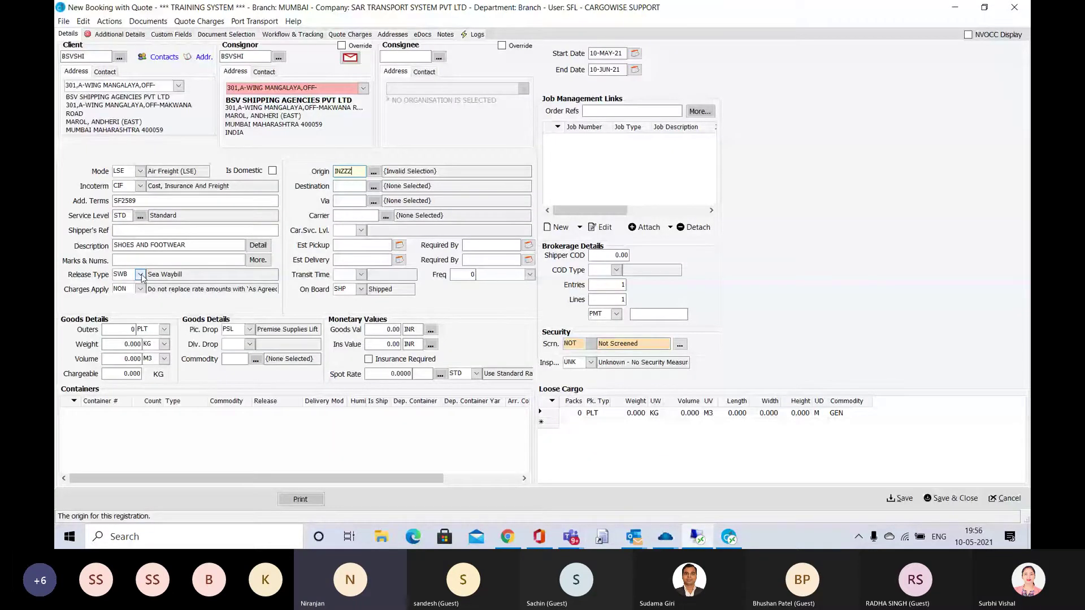
Examine the full range of release types available for the booking.
click(140, 275)
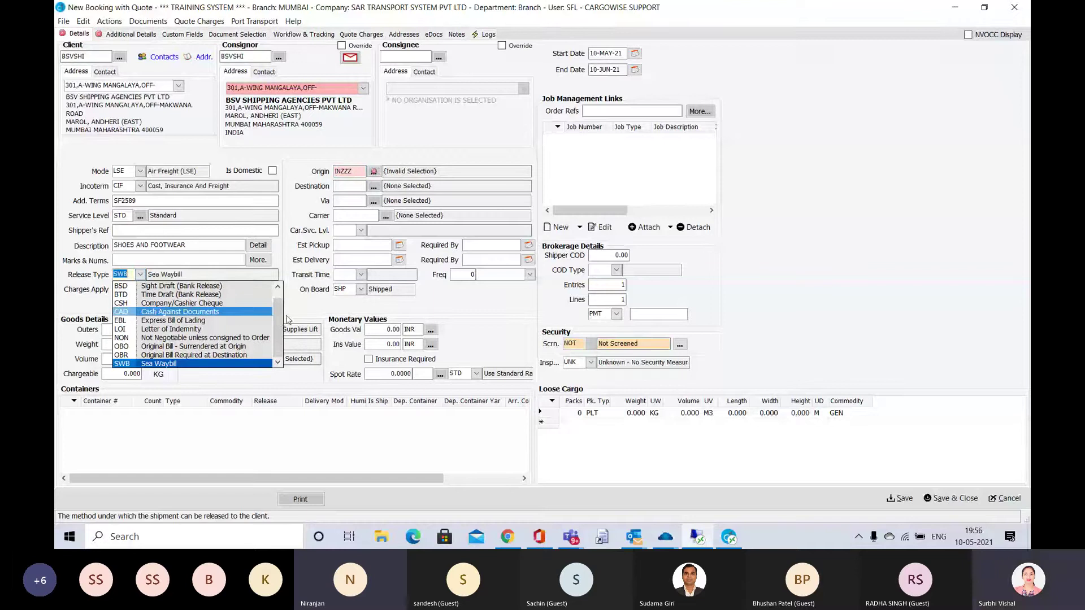
click(278, 287)
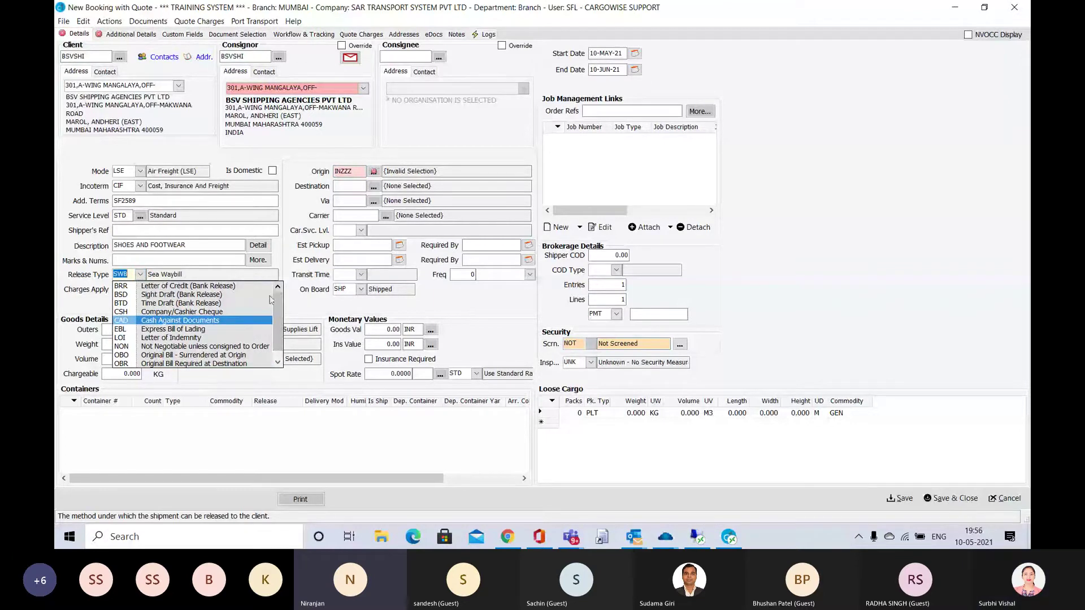
click(278, 364)
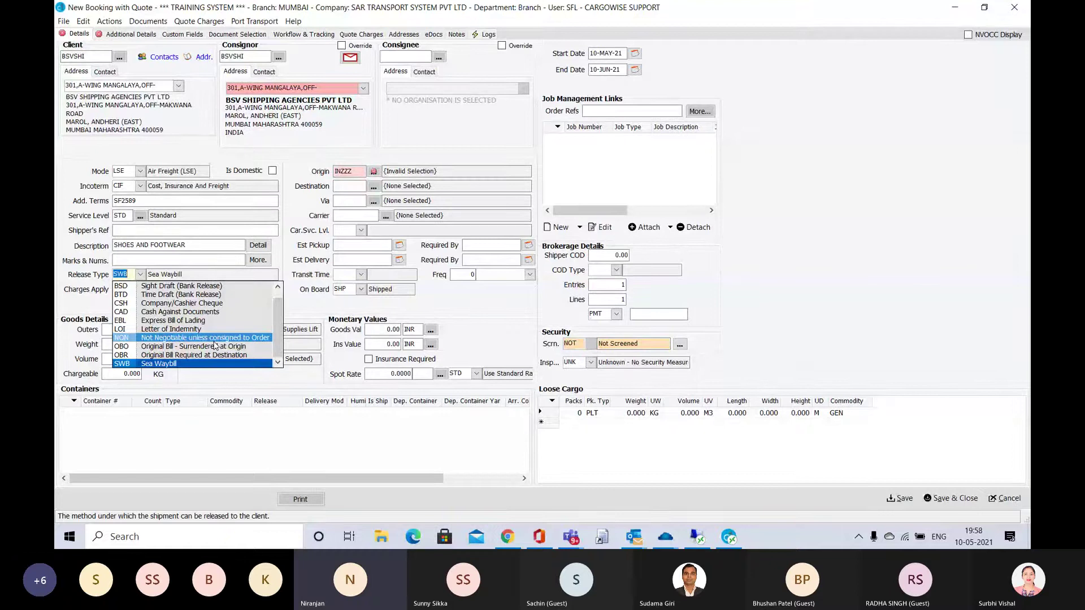
key(alt+Tab)
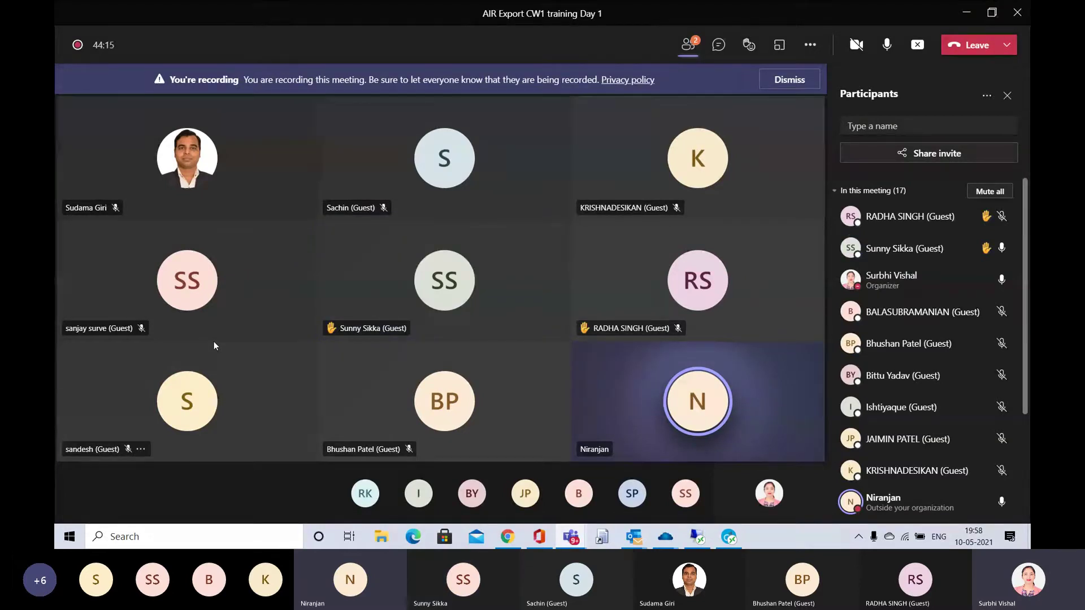
key(alt+Tab)
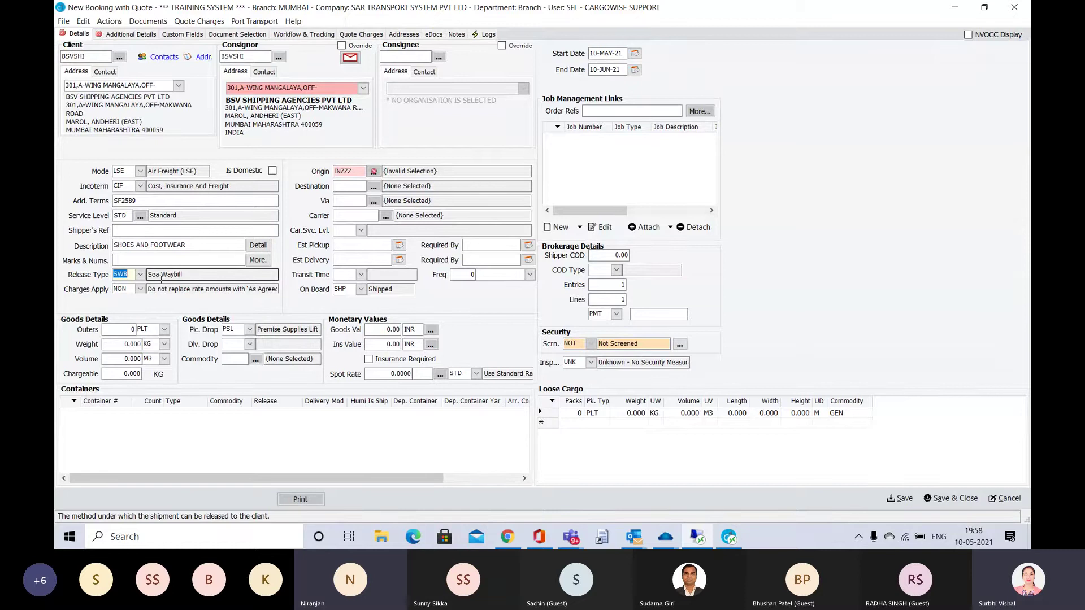
key(alt+Tab)
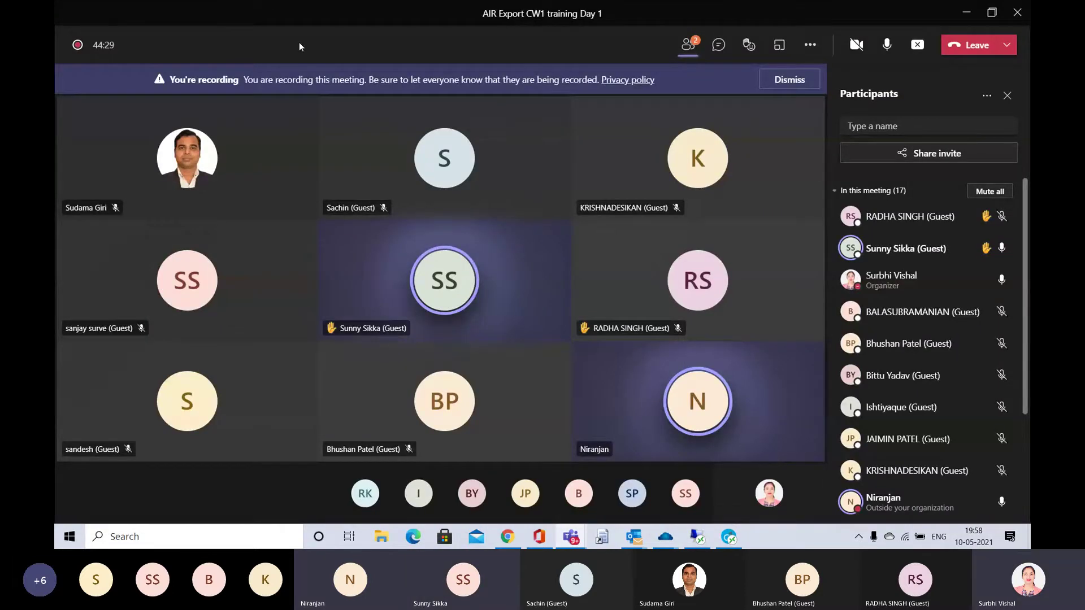
Return to the CargoWise One booking form and set its release type to EBL, Express Bill of Lading.
key(alt+Tab)
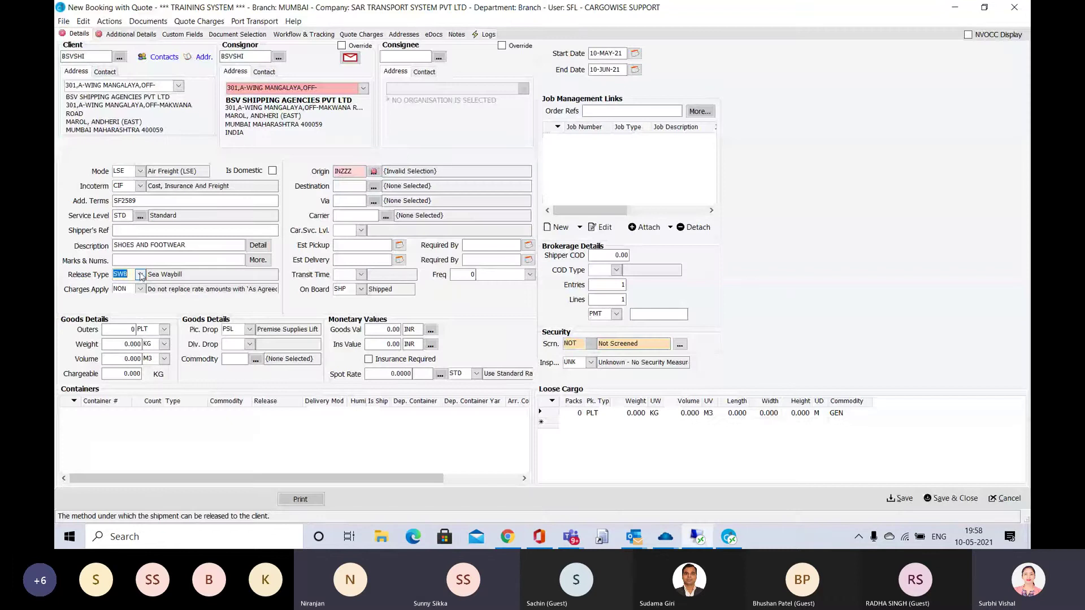
click(140, 275)
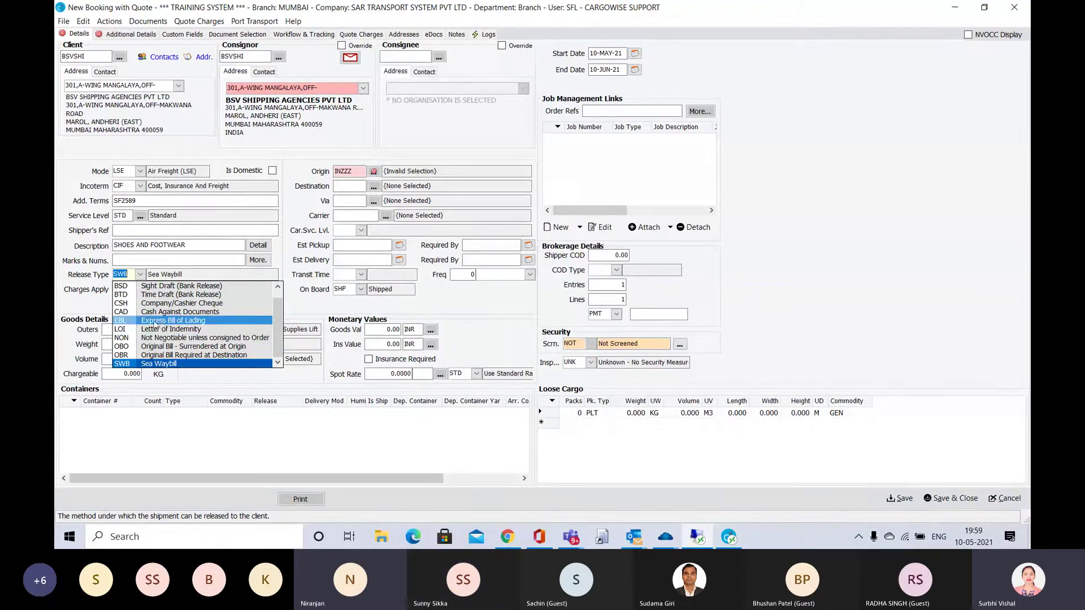
click(162, 324)
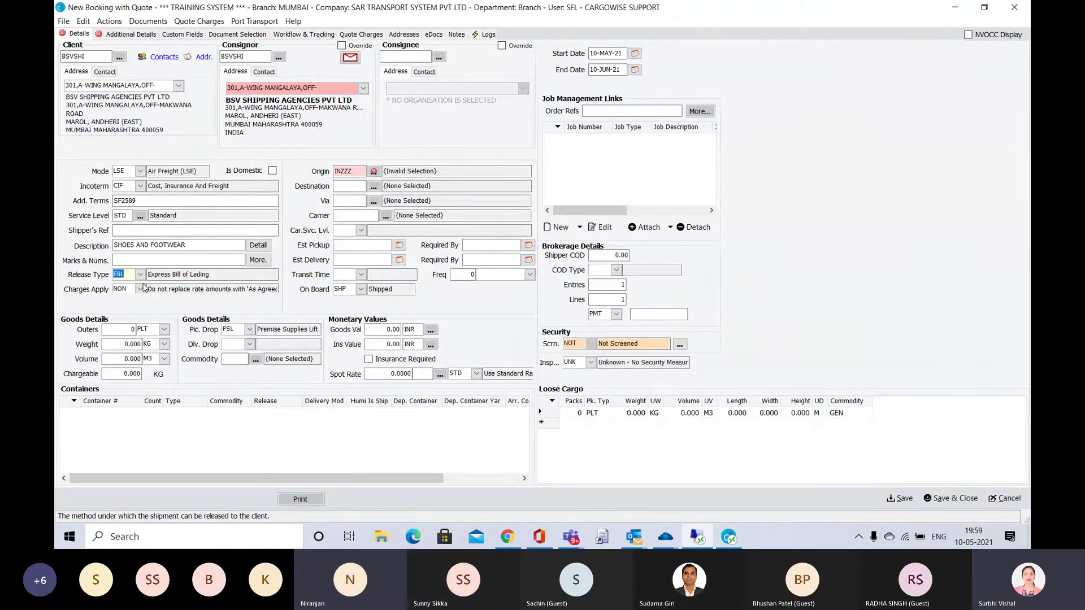
key(alt+Tab)
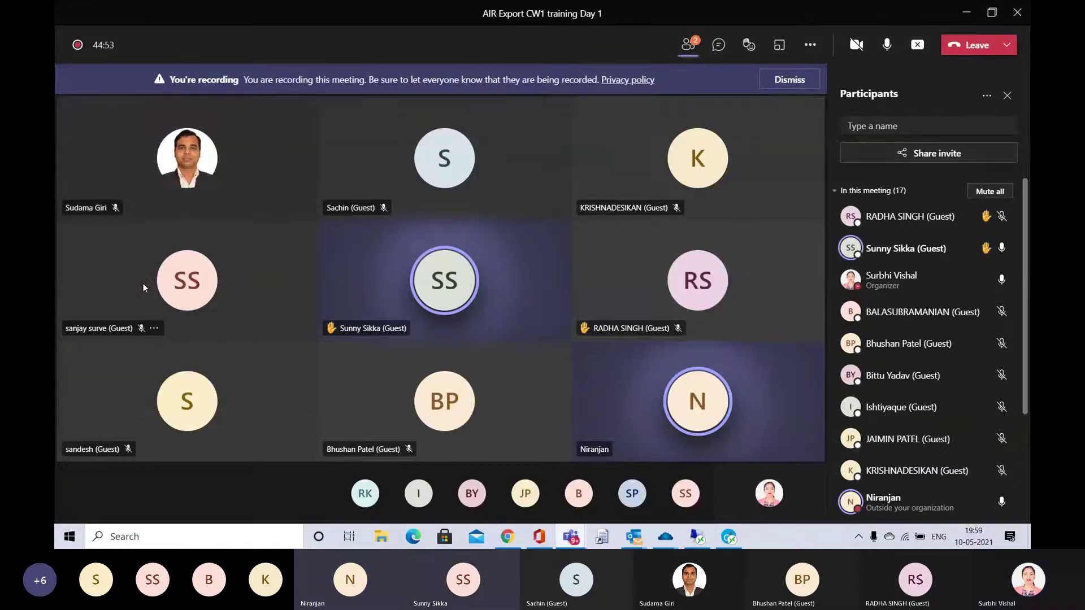
key(alt+Tab)
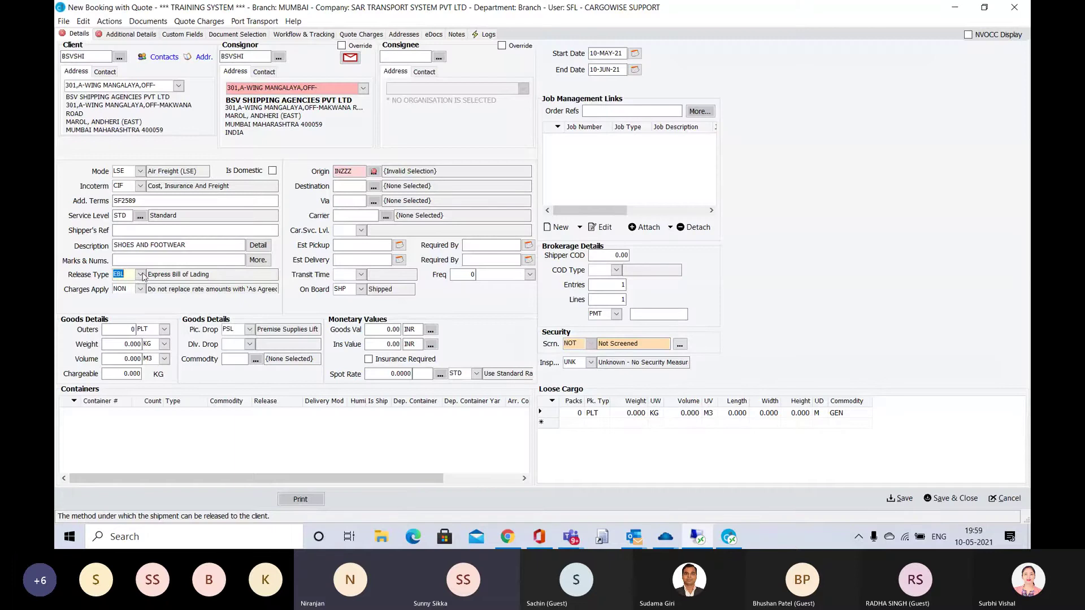
key(alt+Tab)
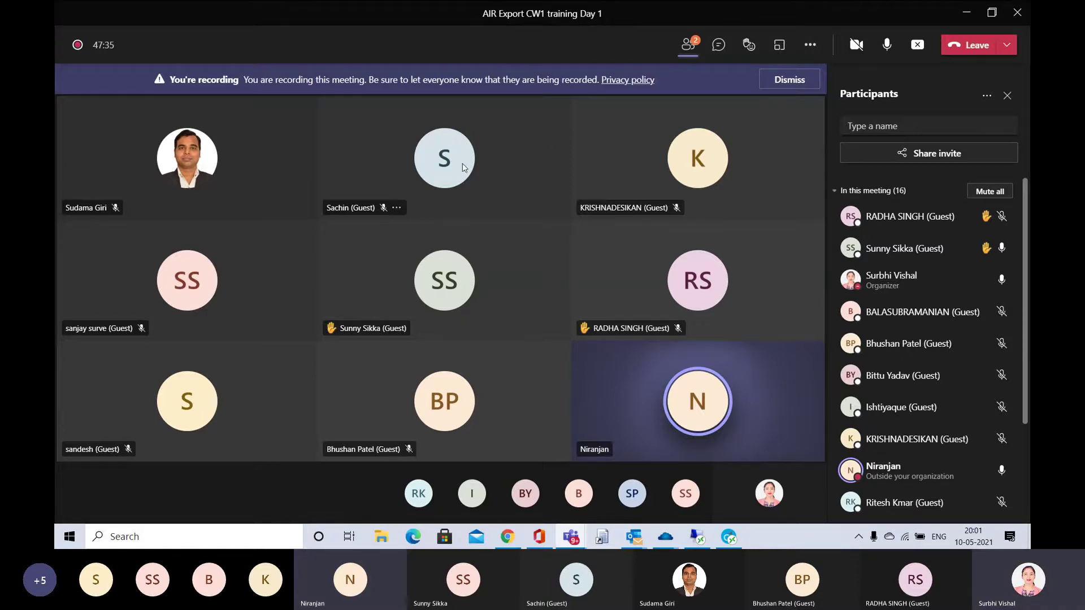
key(alt+Tab)
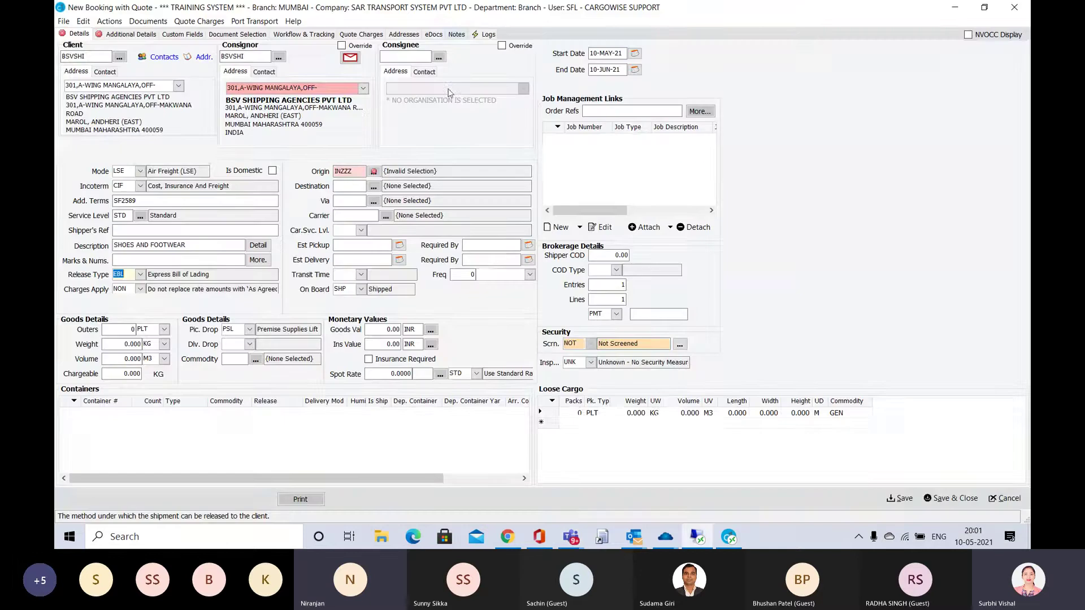
Admit the guest waiting in the Microsoft Teams meeting lobby and return to the CargoWise One booking form.
key(alt+Tab)
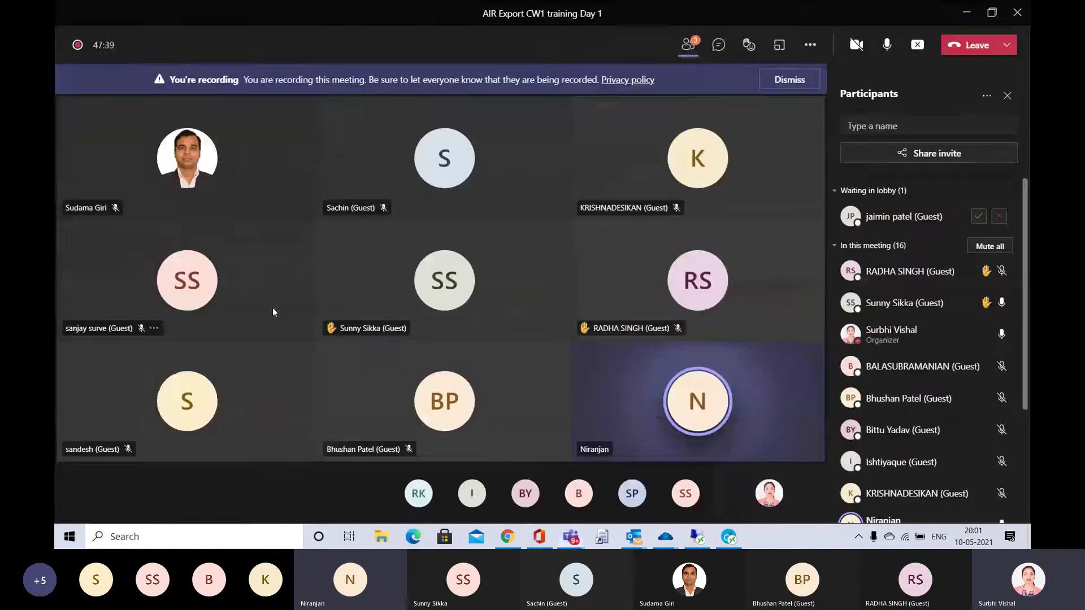
click(982, 217)
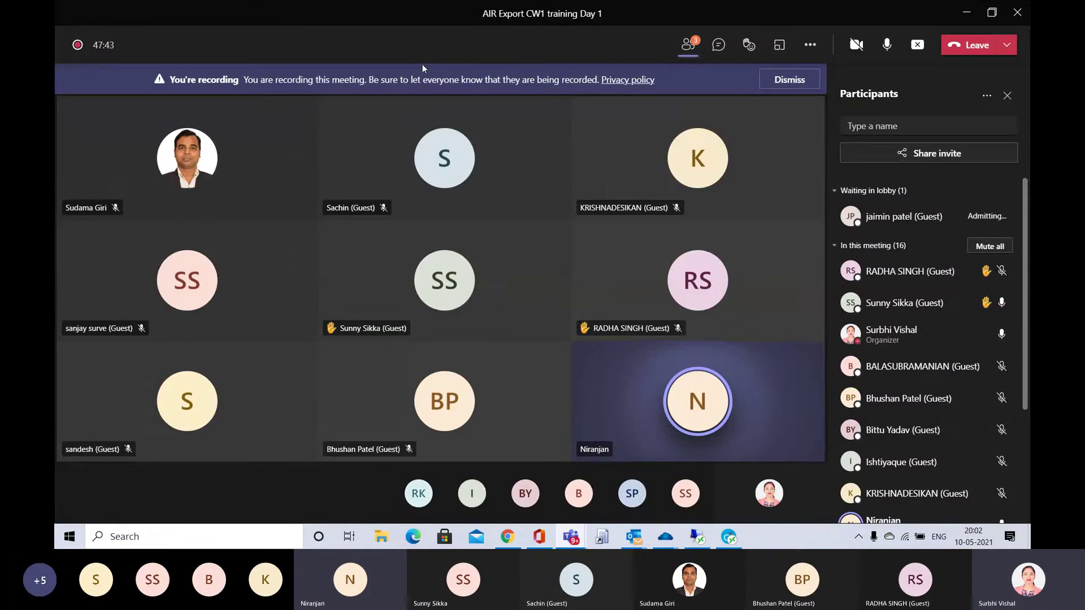
key(alt+Tab)
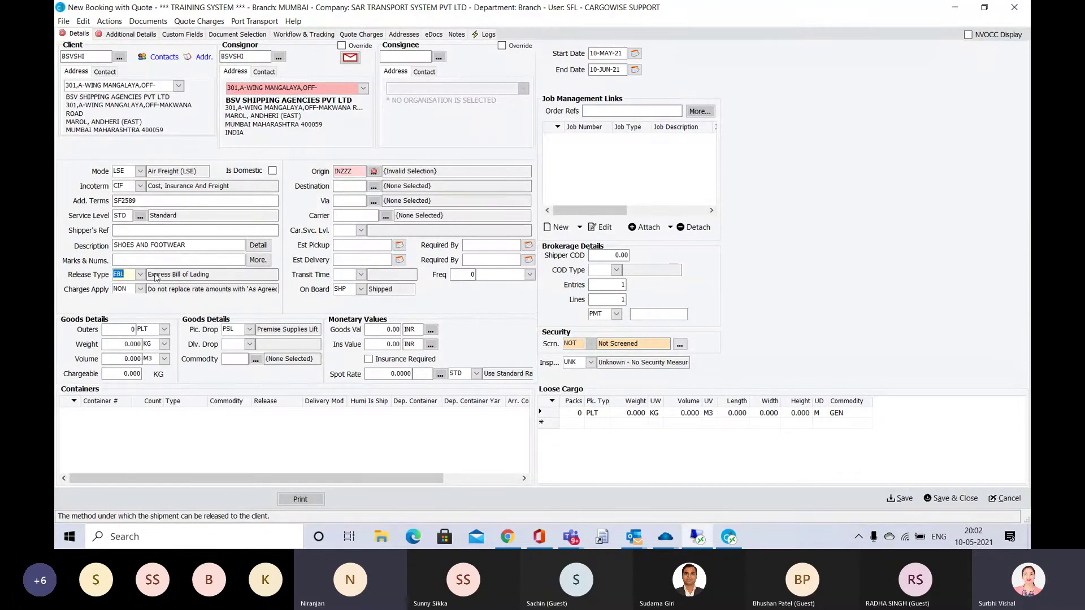
key(alt+Tab)
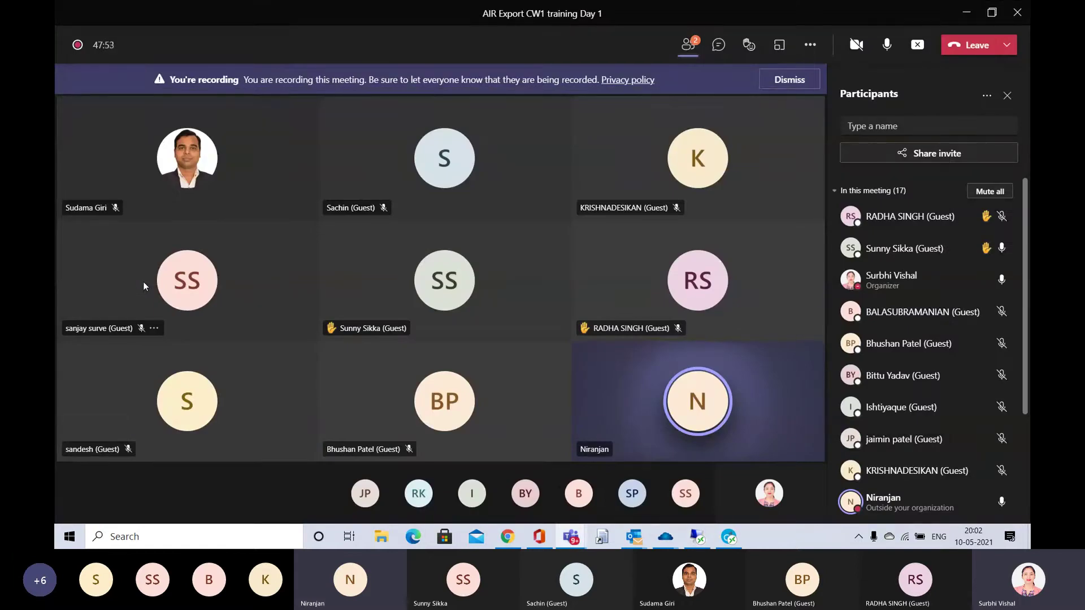
key(alt+Tab)
key(alt+Tab)
Return to the CargoWise One booking form and review the release type options without changing the selection.
key(alt+Tab)
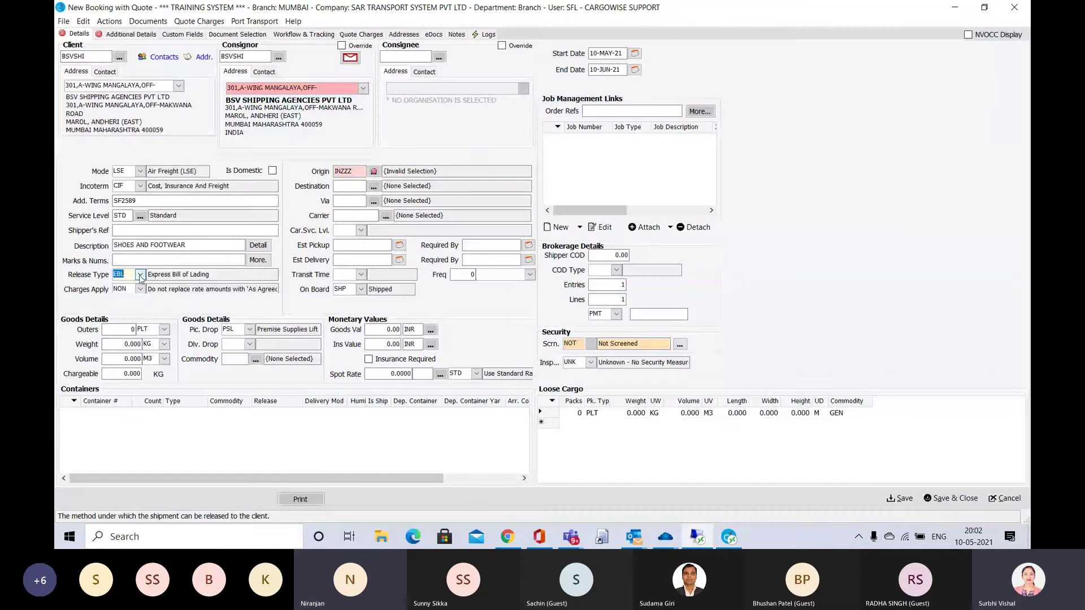
click(140, 275)
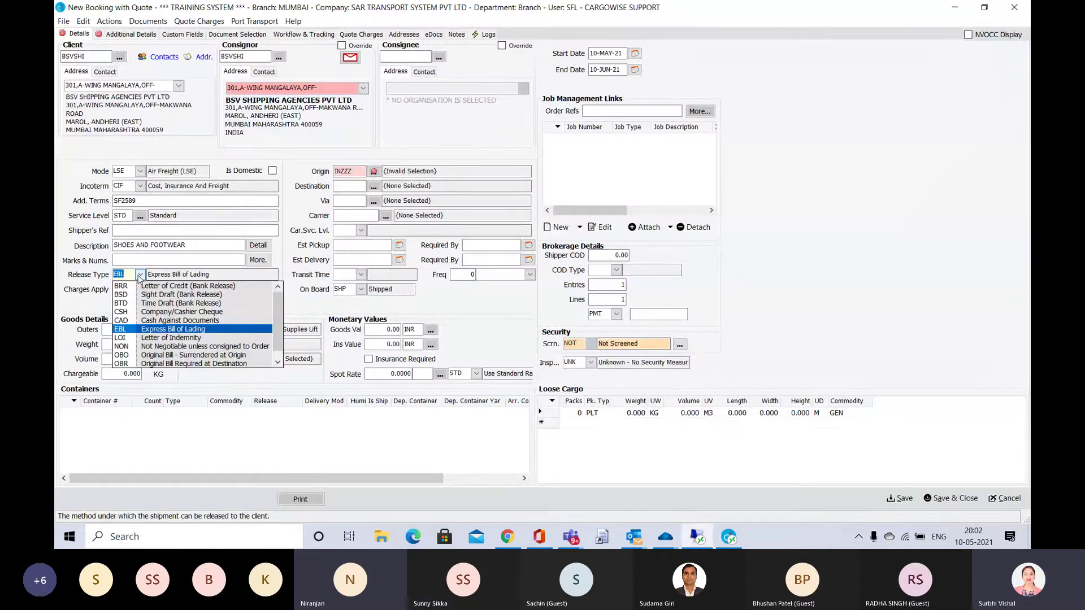
click(139, 275)
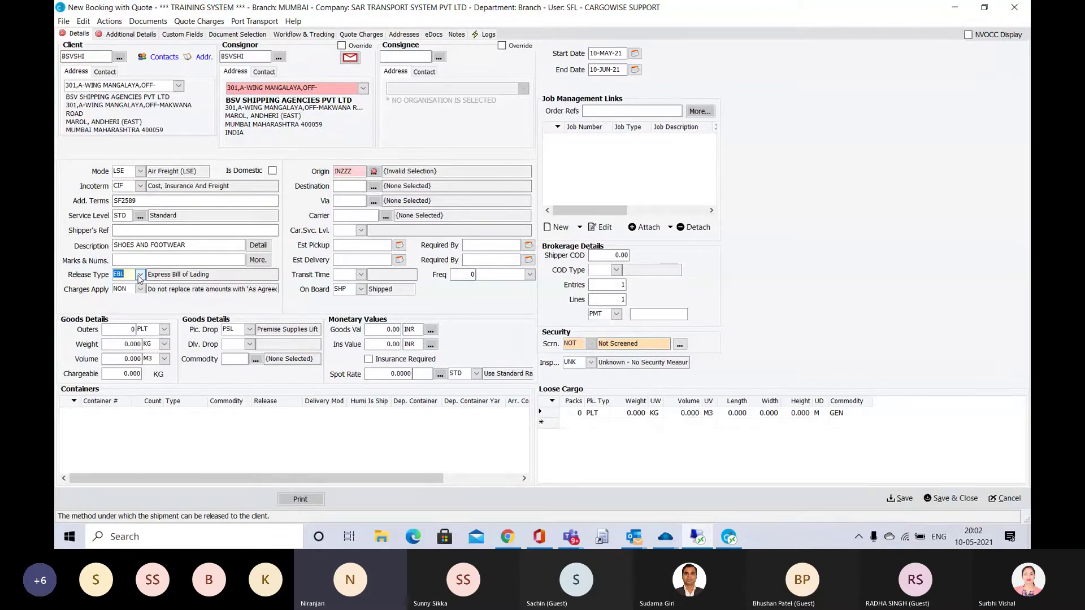
key(alt+Tab)
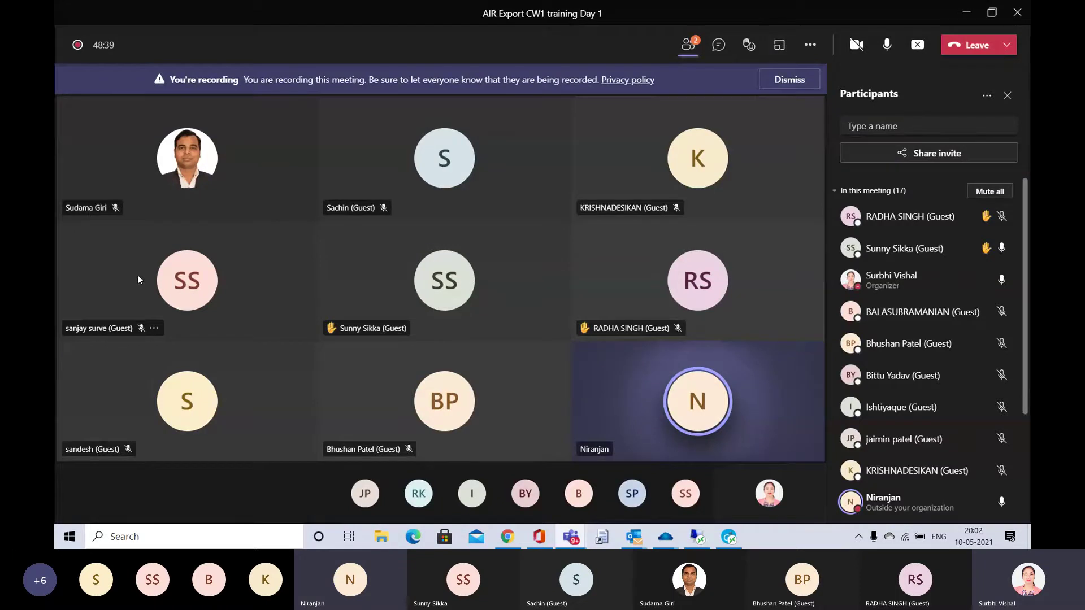
key(alt+Tab)
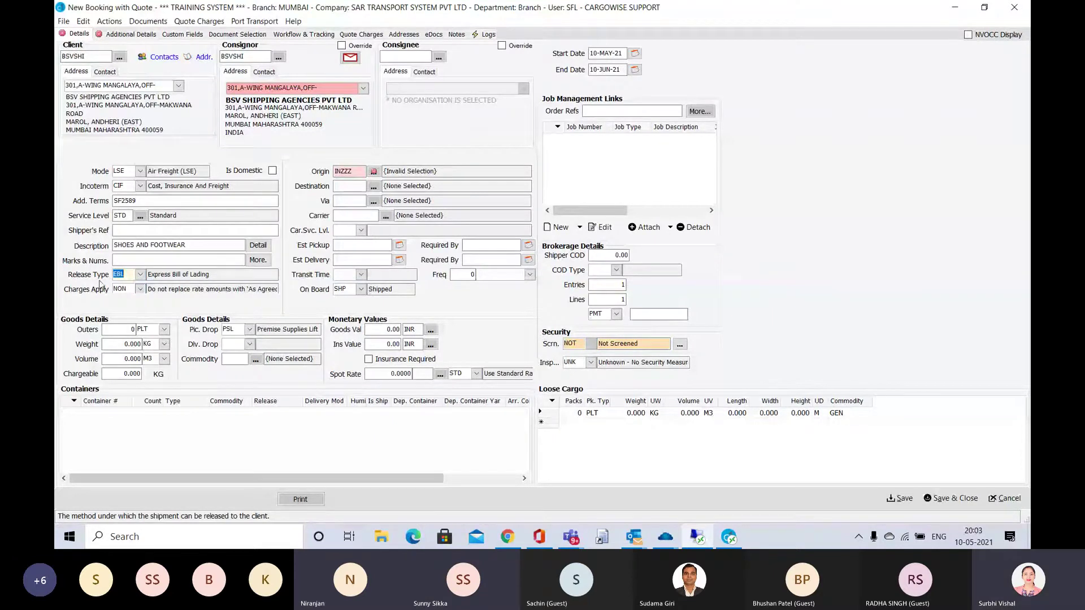
key(alt+Tab)
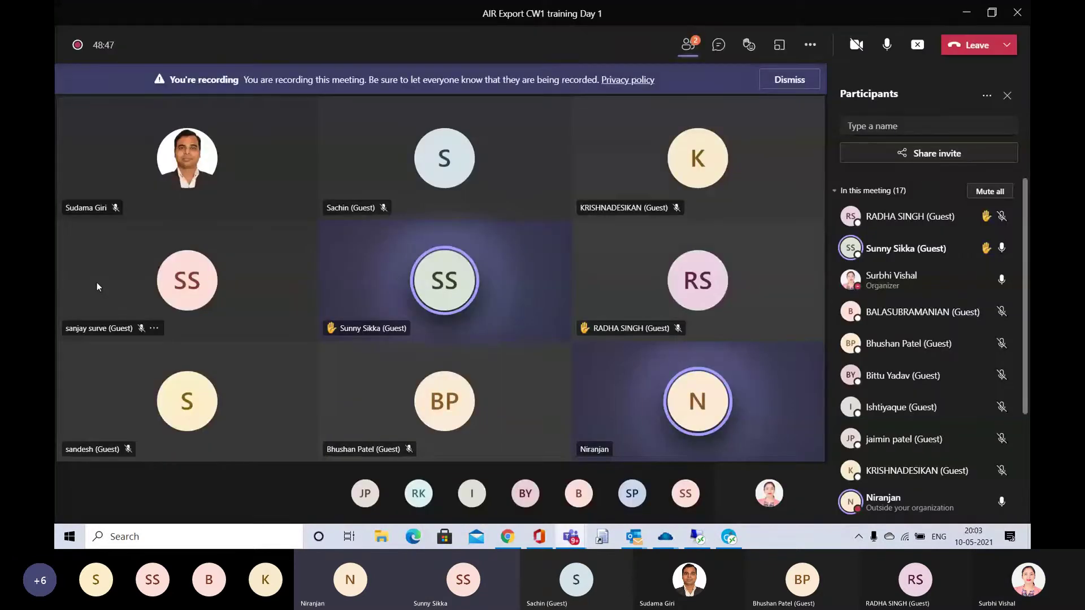
key(alt+Tab)
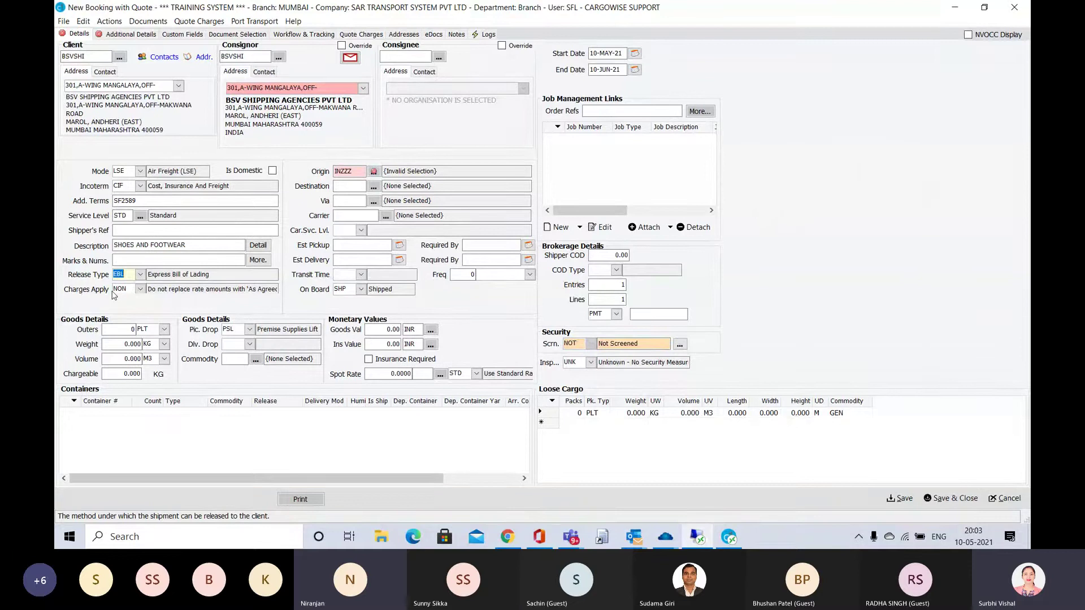
key(alt+Tab)
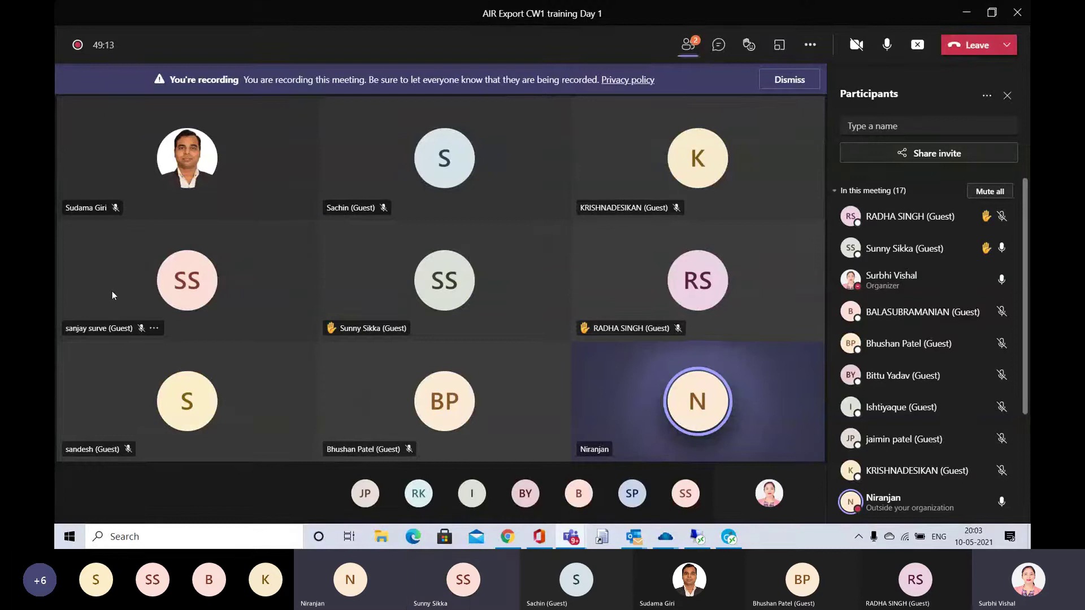
key(alt+Tab)
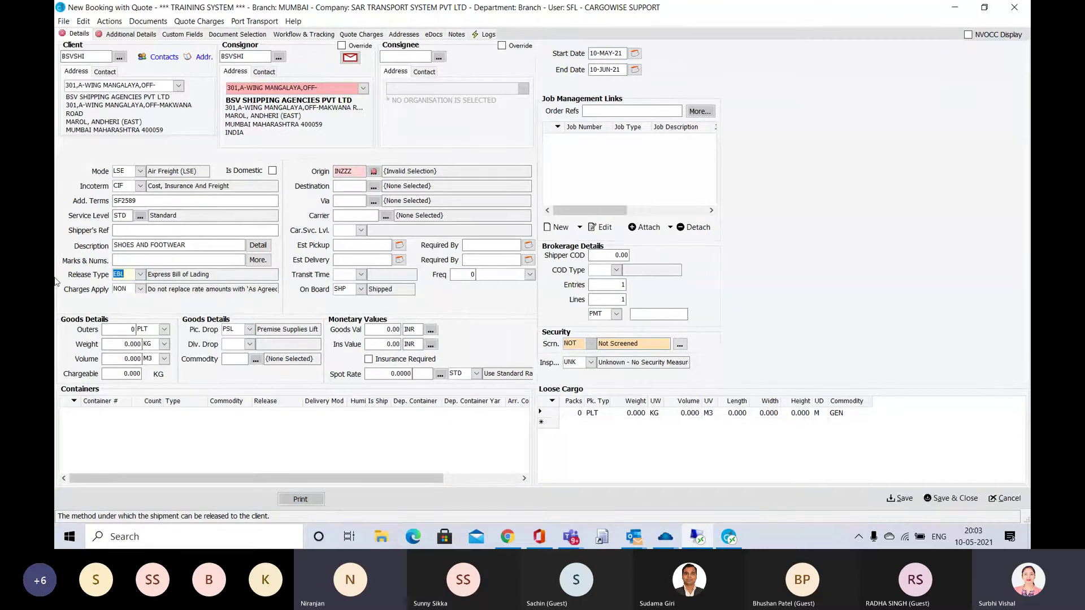
key(alt+Tab)
key(alt+Tab)
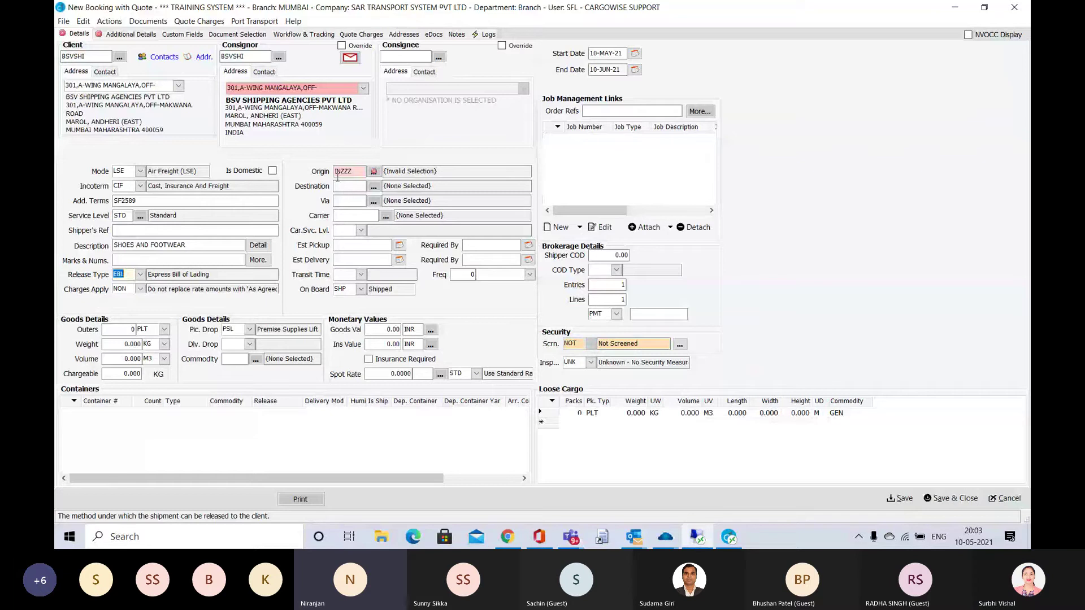
key(alt+Tab)
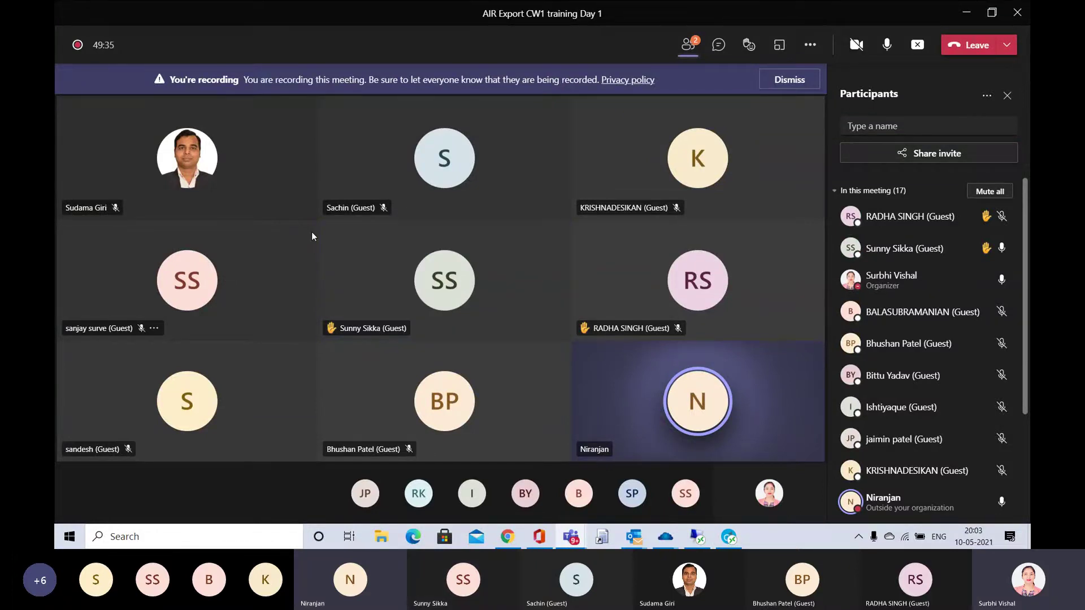
Return to the CargoWise One booking form, shorten the origin code to IN and open the UNLOCO port lookup.
key(alt+Tab)
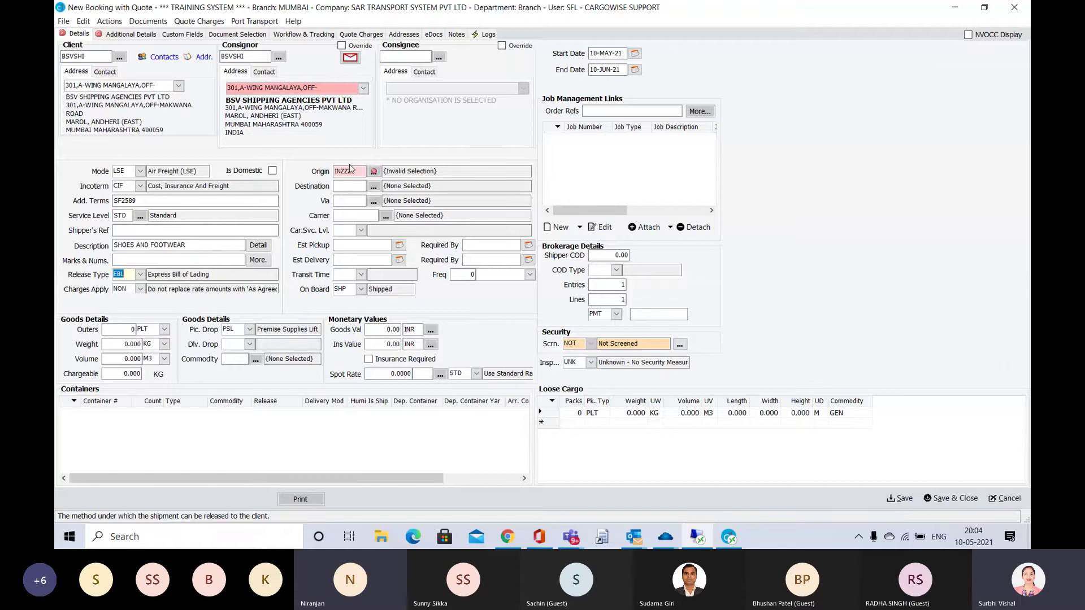
click(354, 171)
click(353, 170)
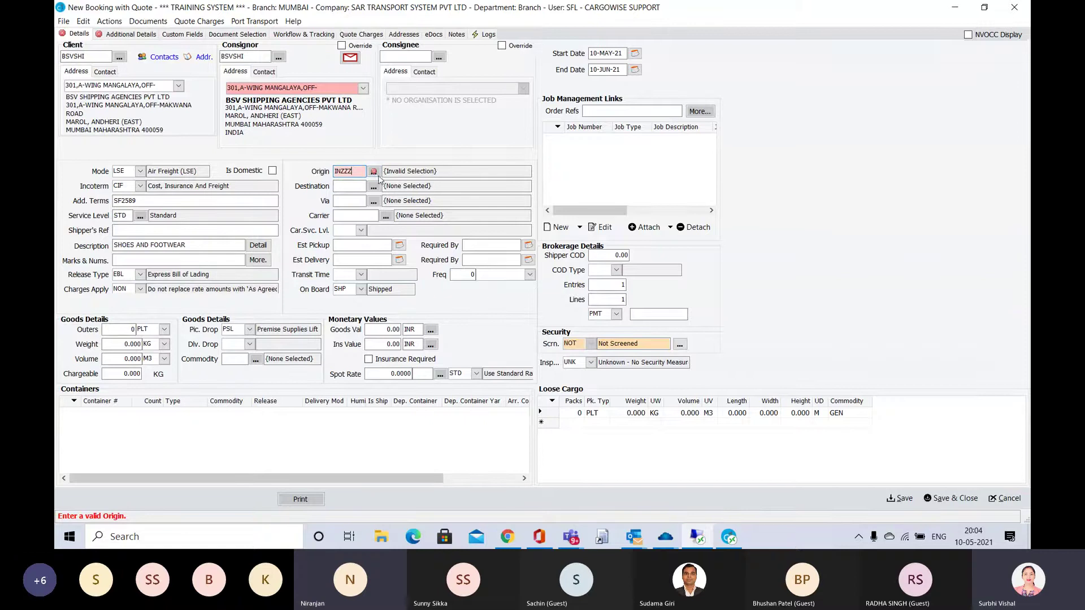
mouse_move(373, 172)
key(BackSpace)
key(BackSpace)
key(BackSpace)
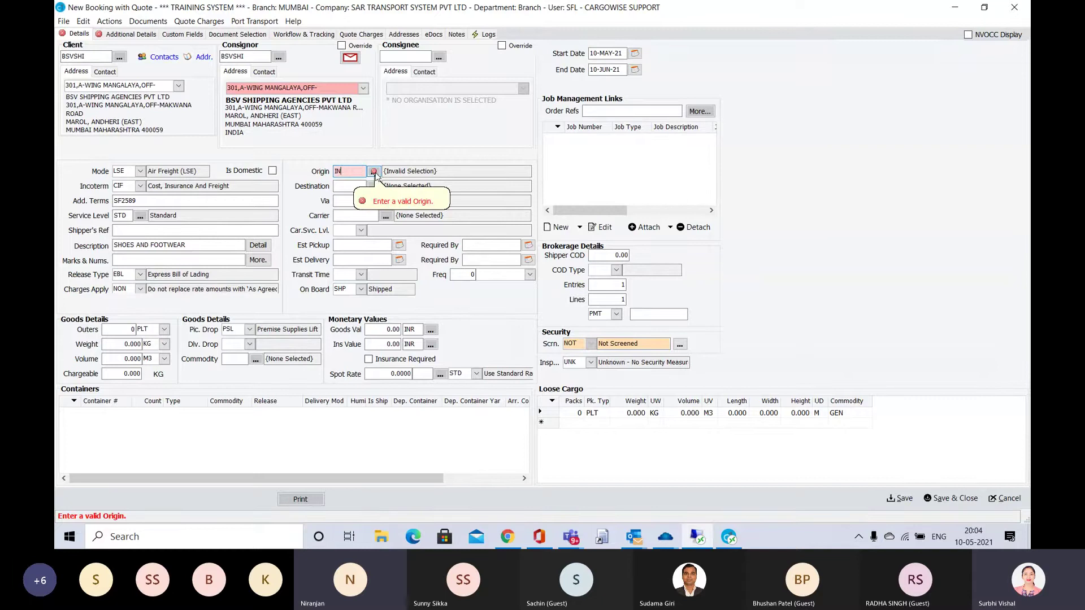
click(375, 173)
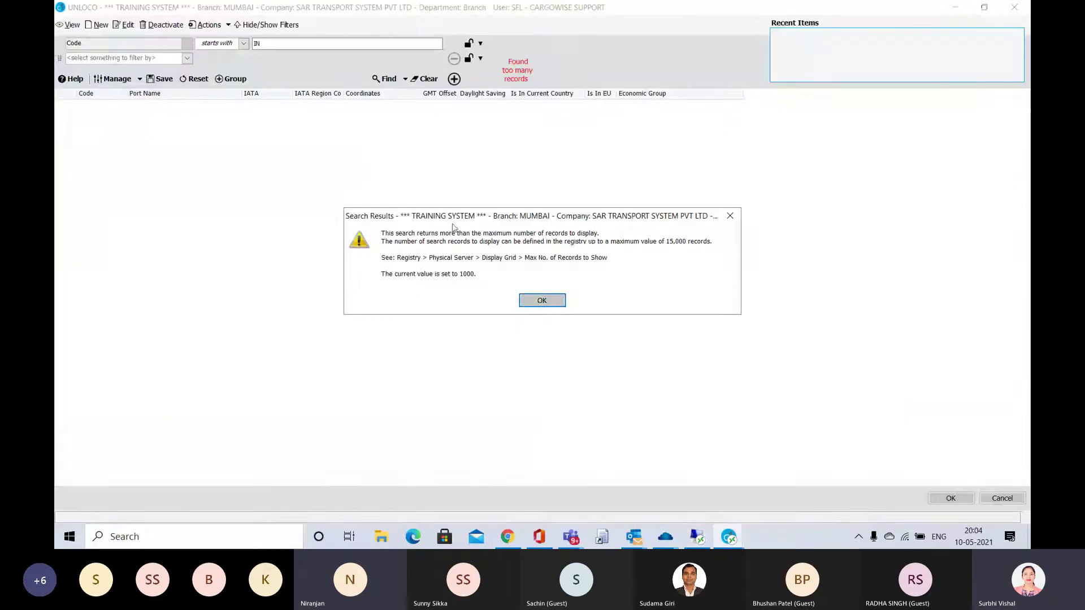
click(542, 300)
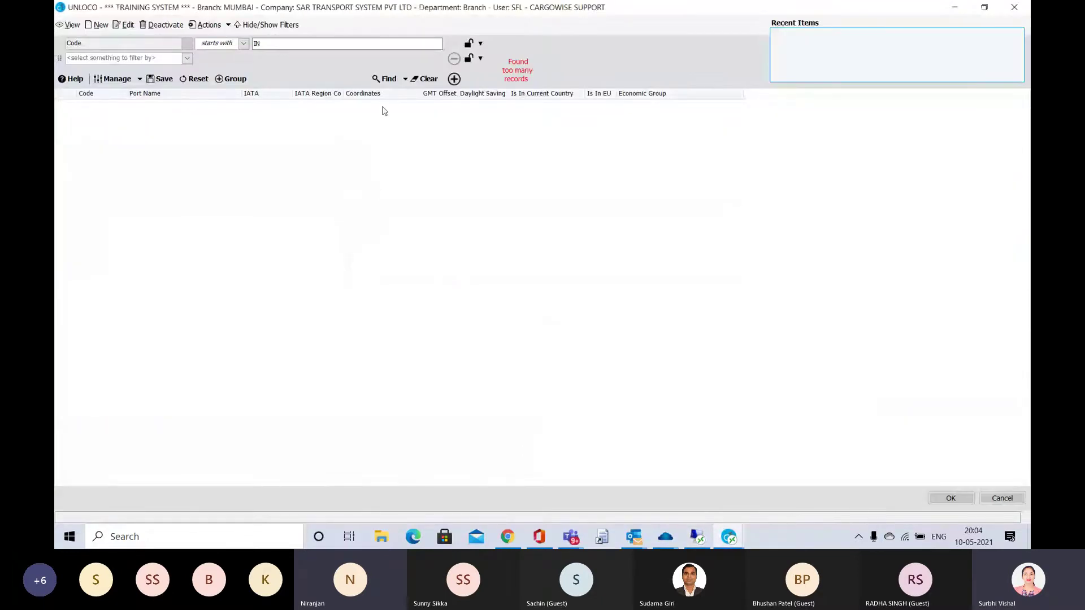
Add a Port Name filter to the port lookup and search for names starting with BOMBAY.
click(186, 58)
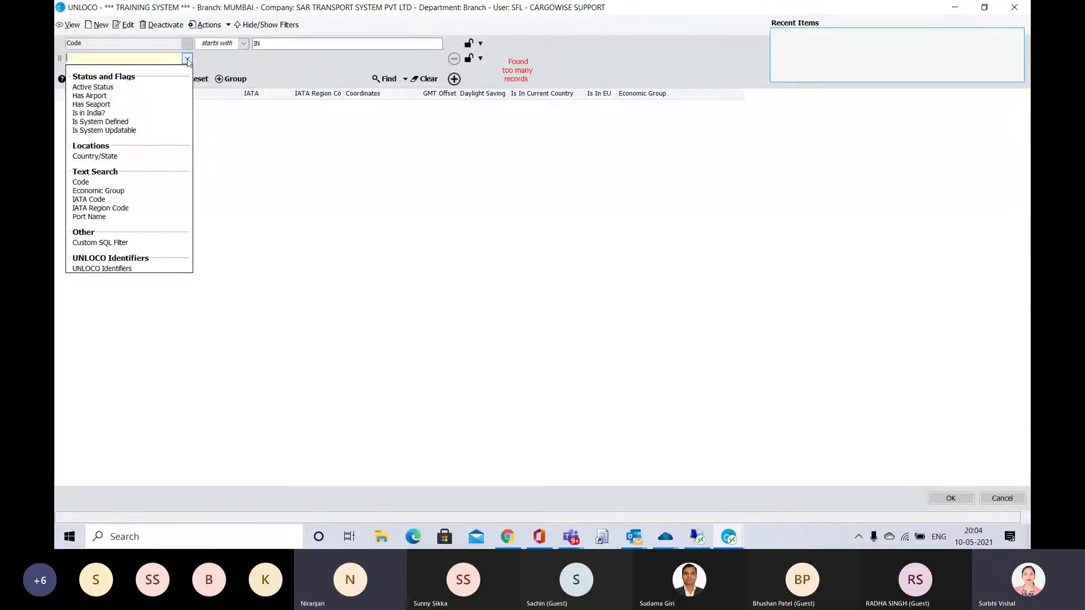
text(POR)
key(Tab)
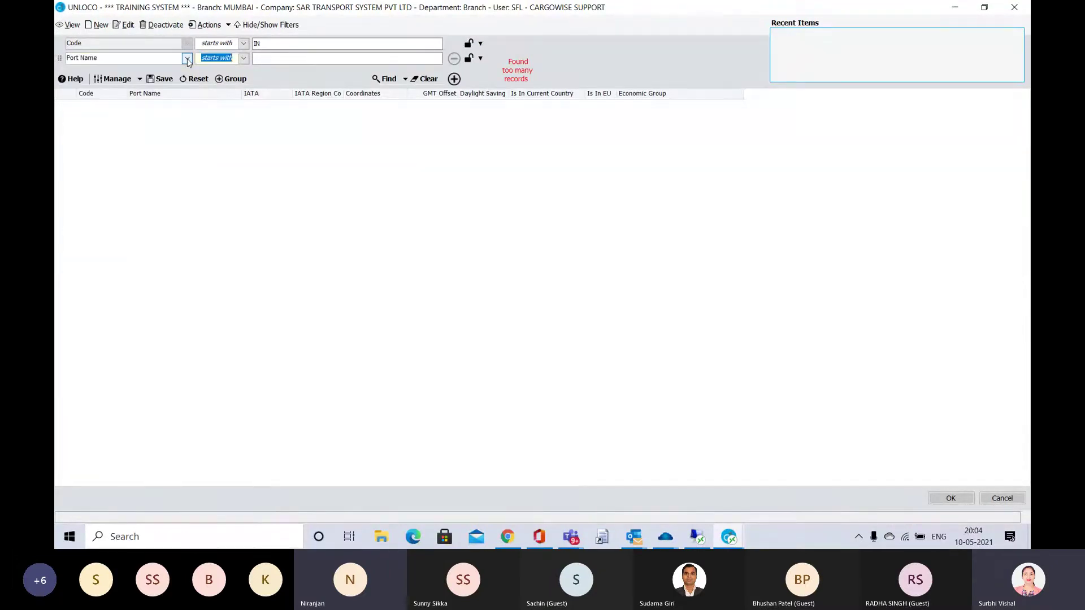
key(Tab)
text(B)
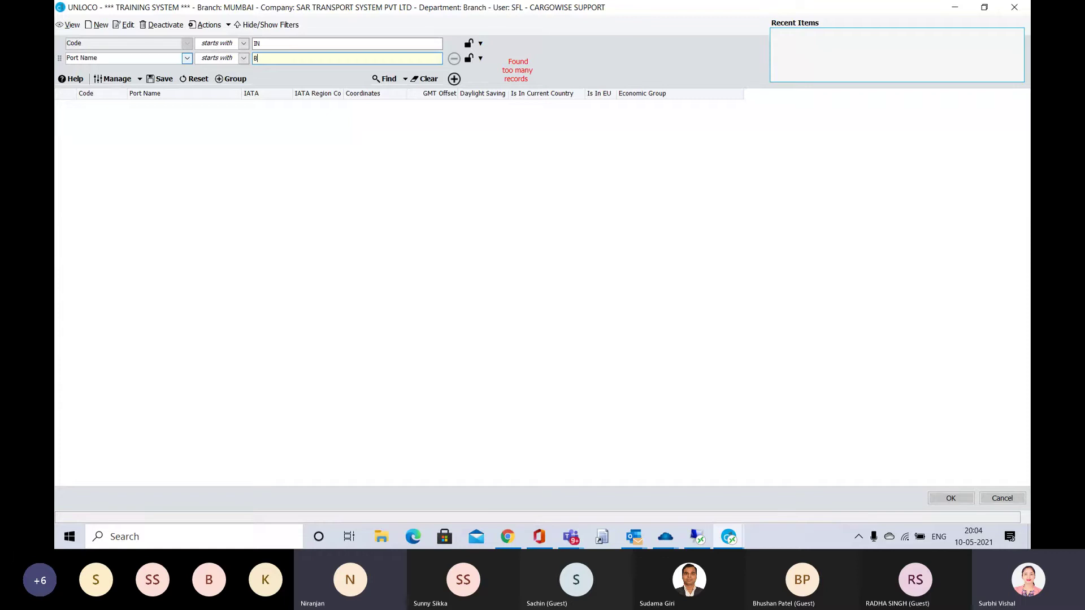
text(OMBAY)
click(391, 81)
key(Return)
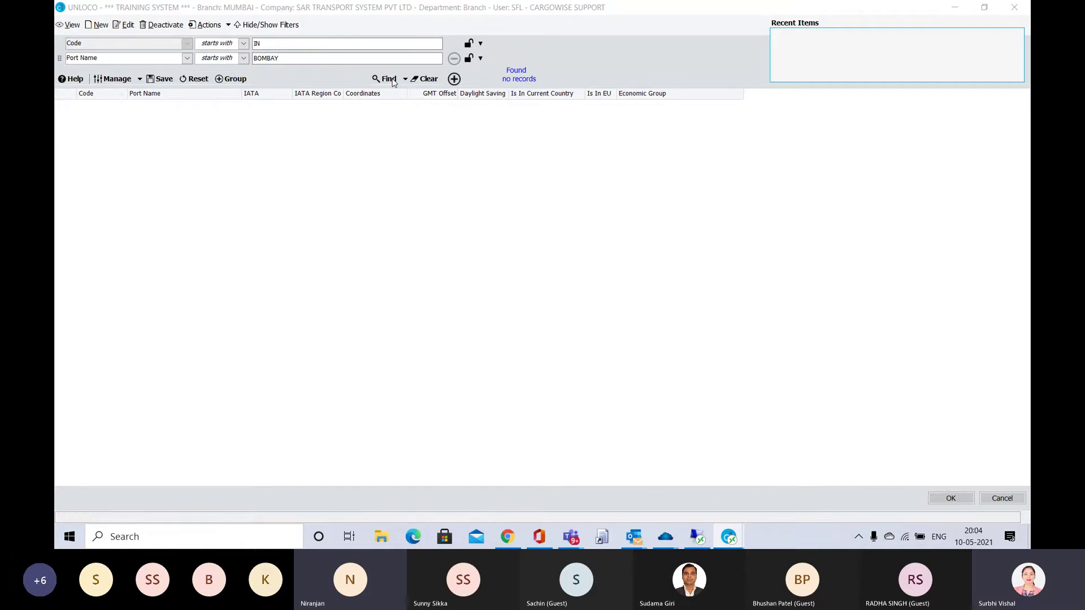
Search for port names starting with MUMBAI and select INBOM, Mumbai (ex Bombay), as the booking's origin.
text(MUMBA)
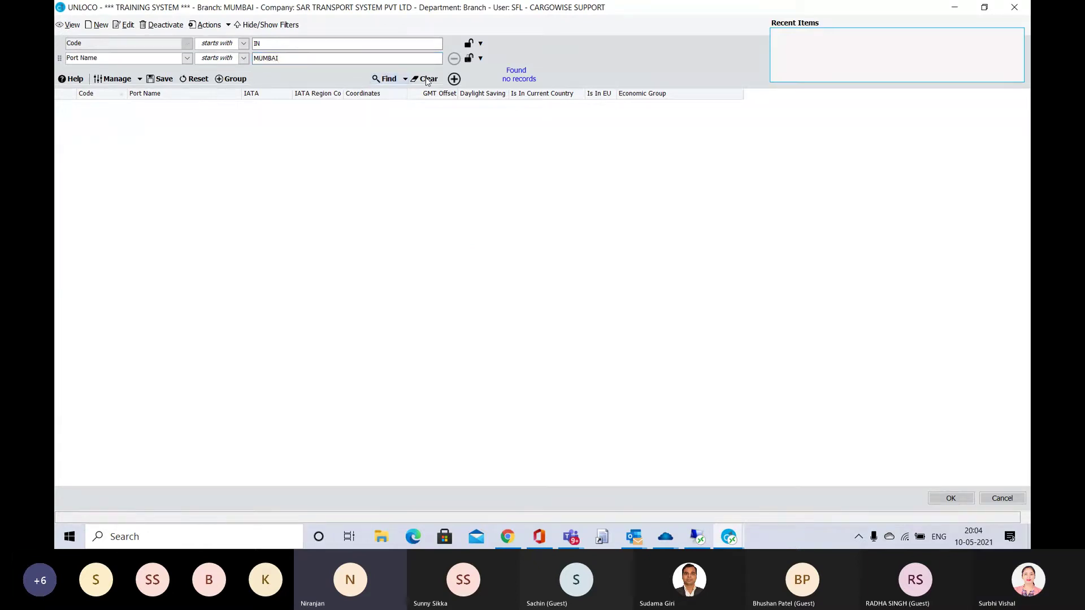
click(385, 74)
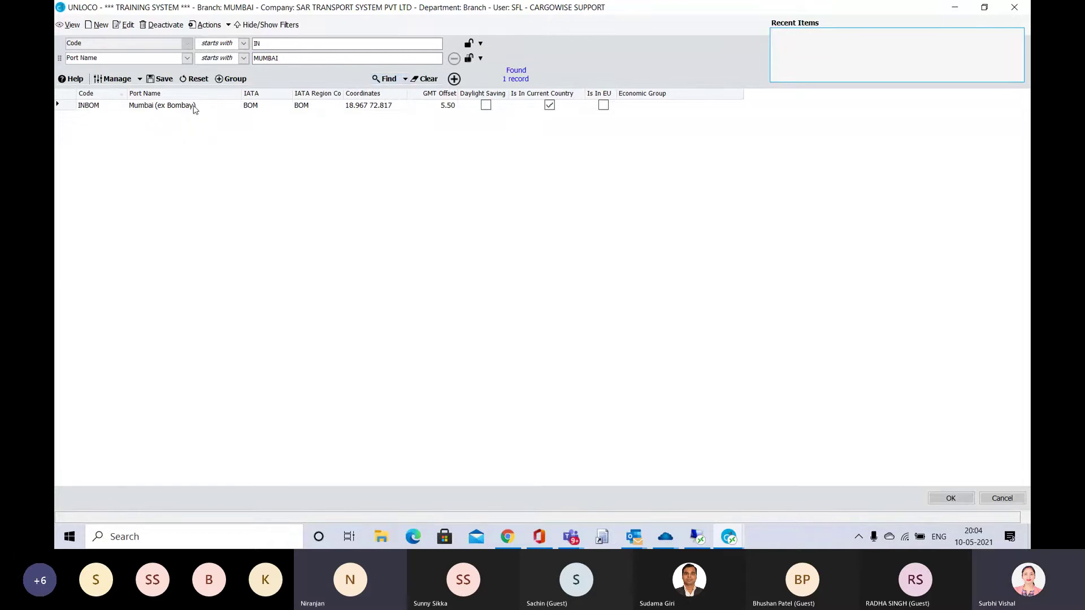
double_click(169, 105)
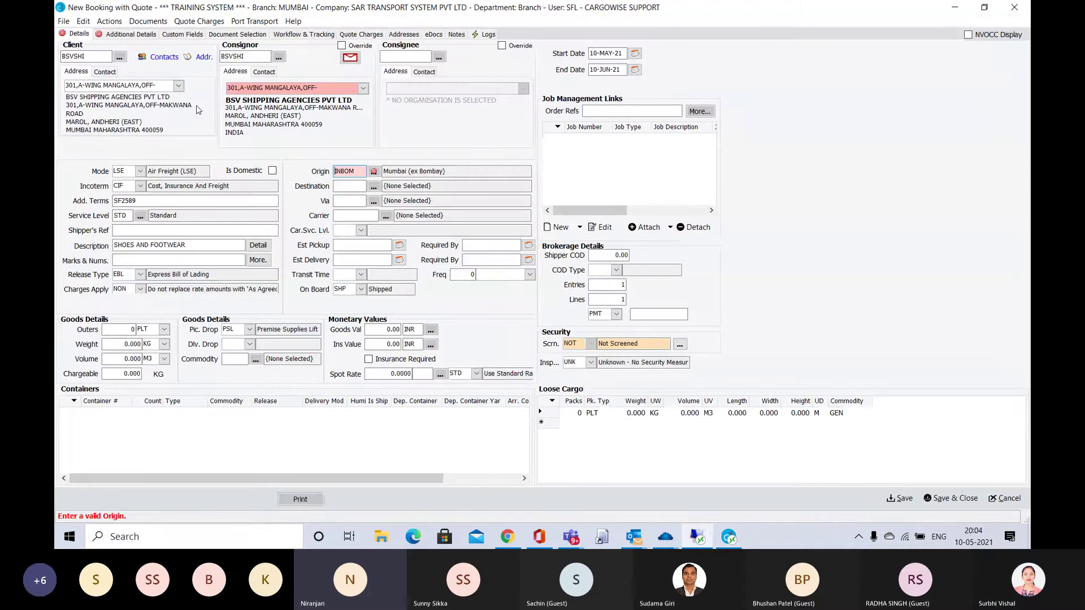
Set the booking's destination to USJFK, John F. Kennedy Apt/New York.
key(Tab)
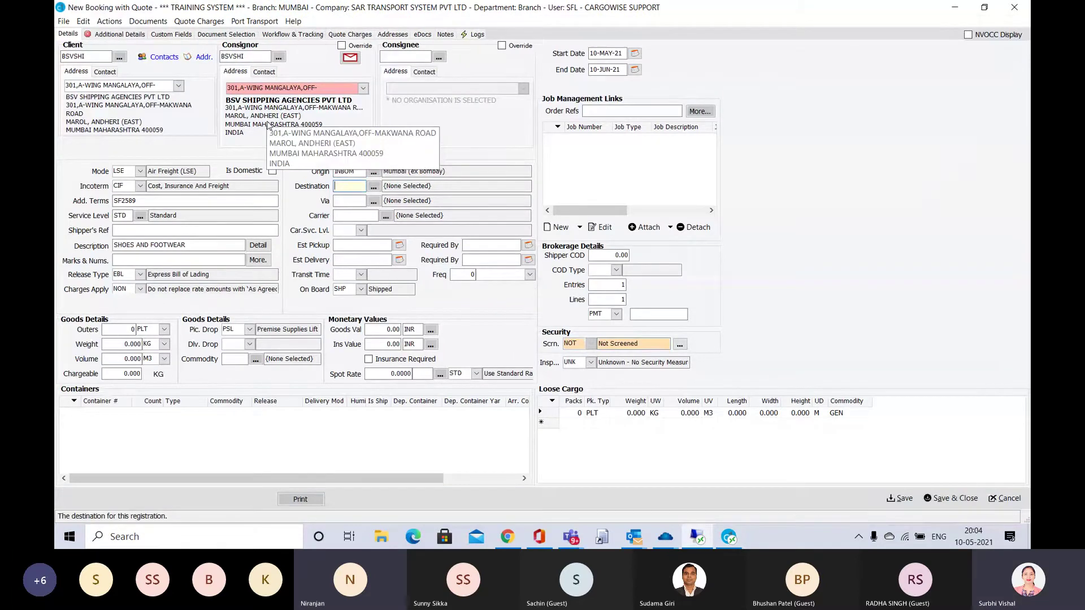
text(USJFK)
key(Tab)
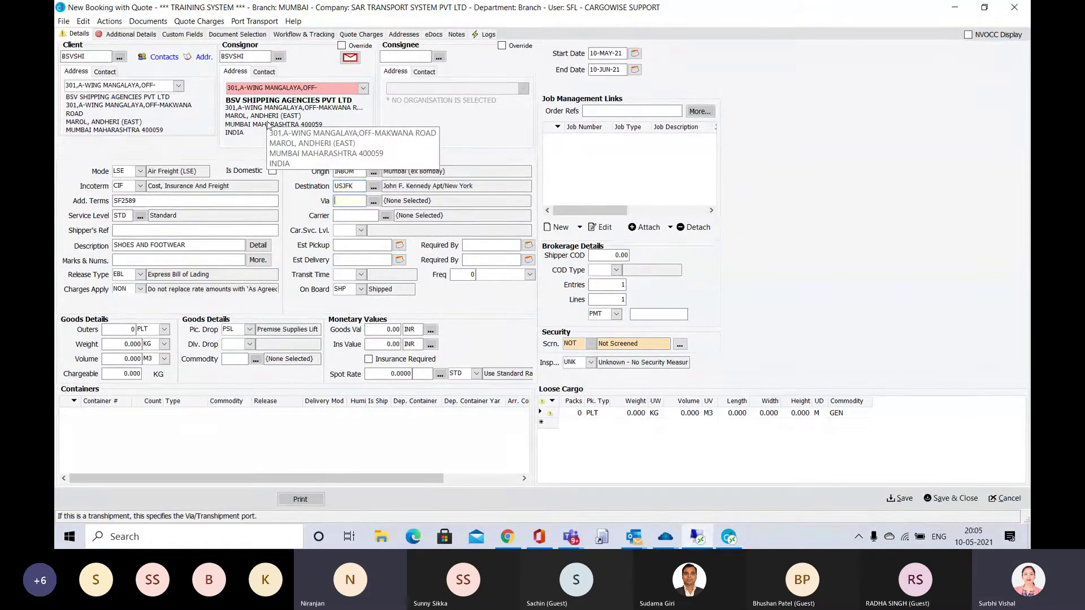
Try to set the carrier service level to STD, Standard, without choosing a carrier.
click(341, 217)
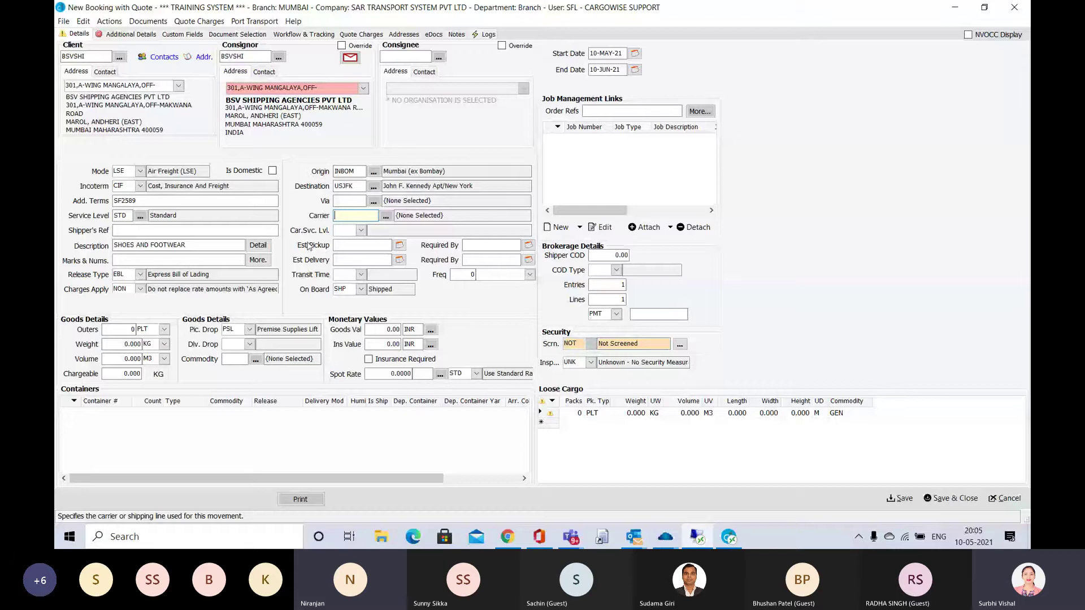
click(360, 230)
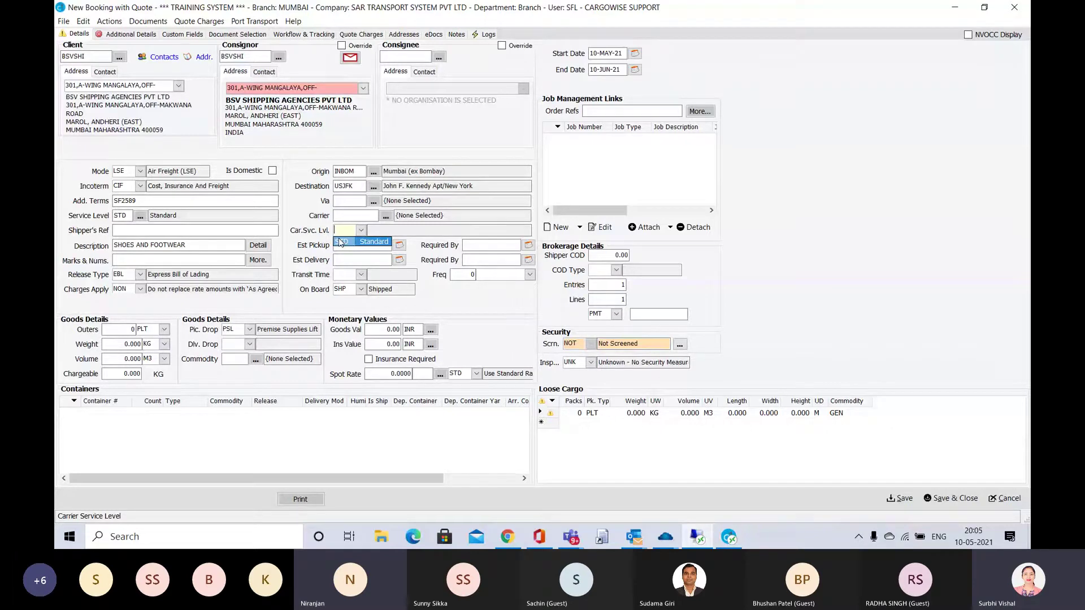
click(342, 242)
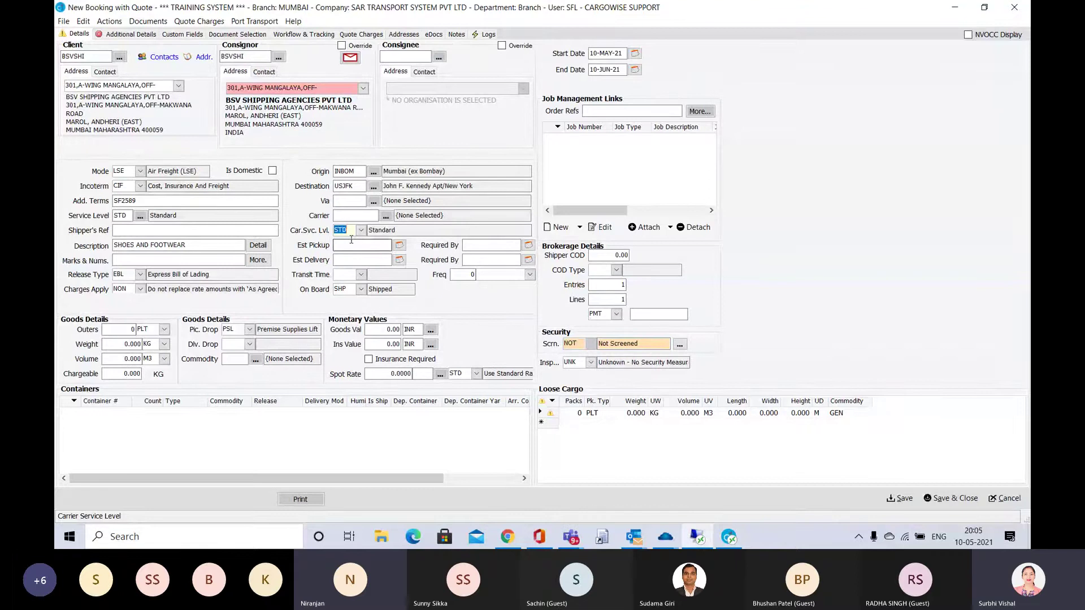
key(Tab)
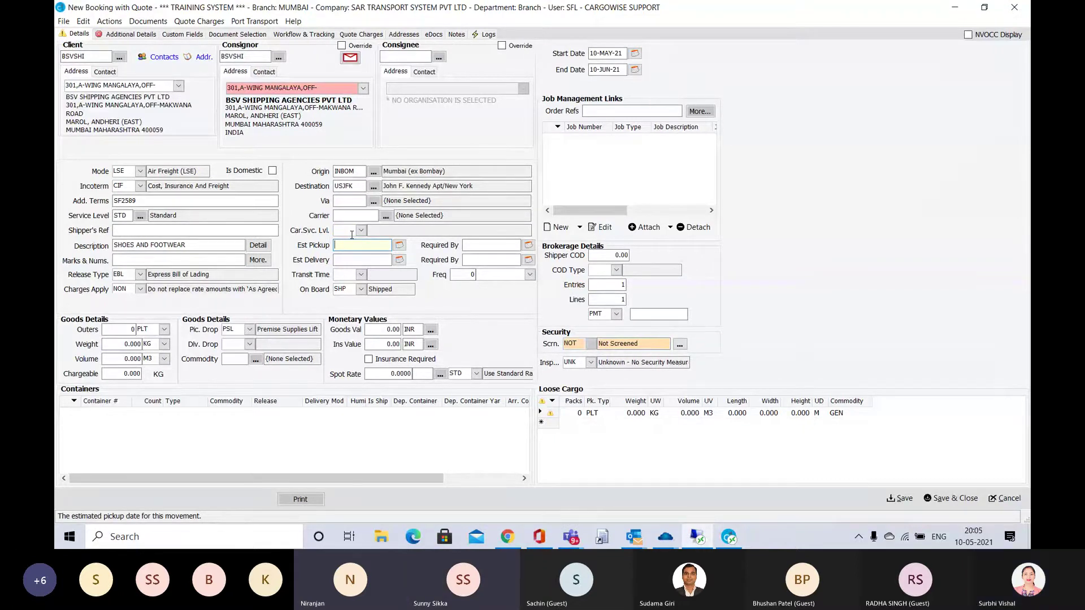
key(alt+Tab)
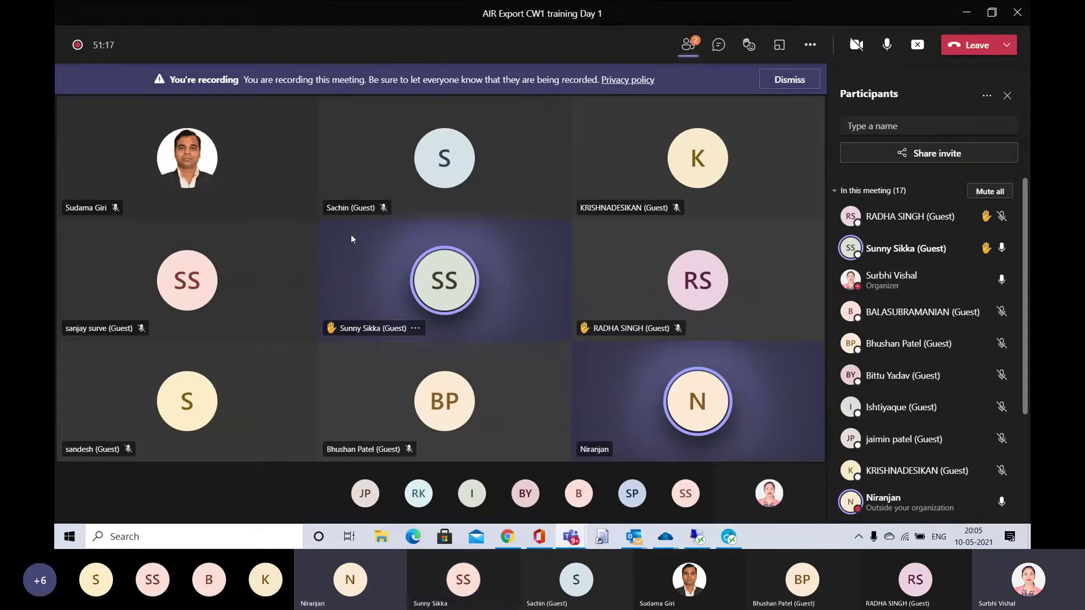
key(alt+Tab)
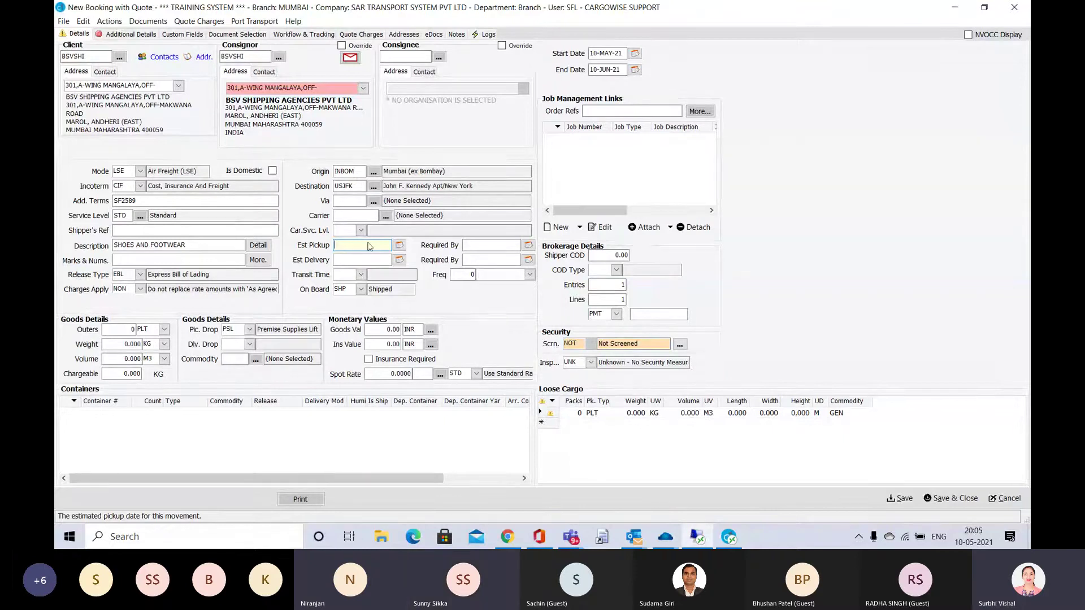
key(alt+Tab)
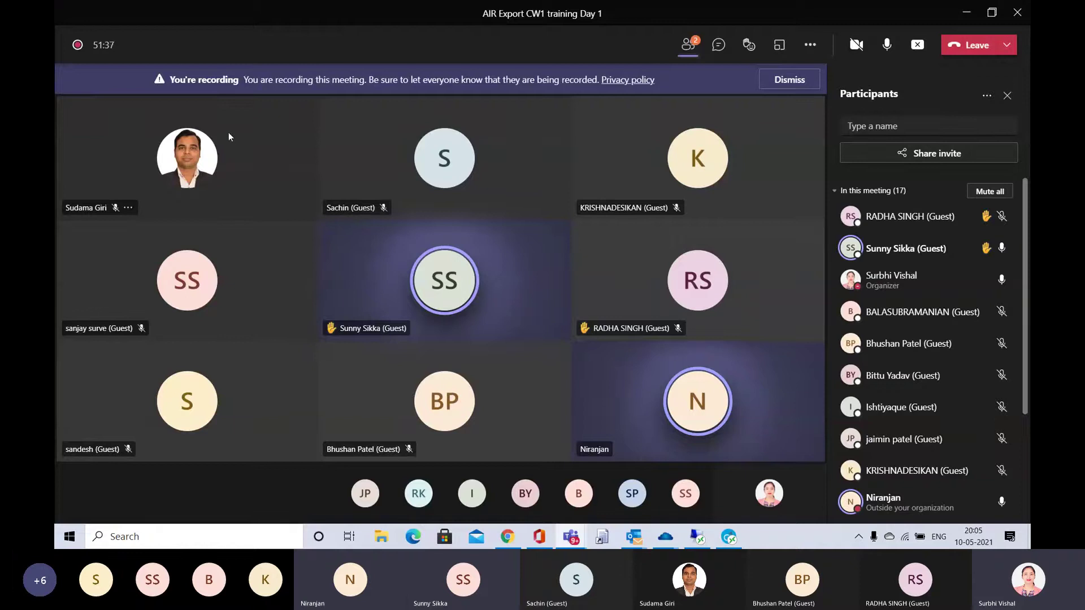
key(alt+Tab)
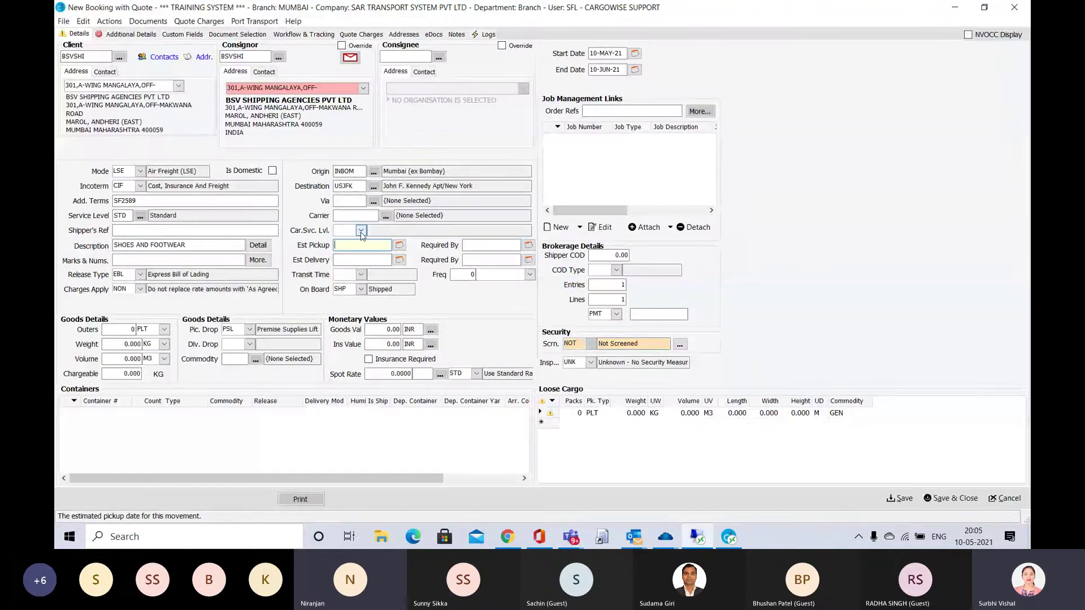
key(alt+Tab)
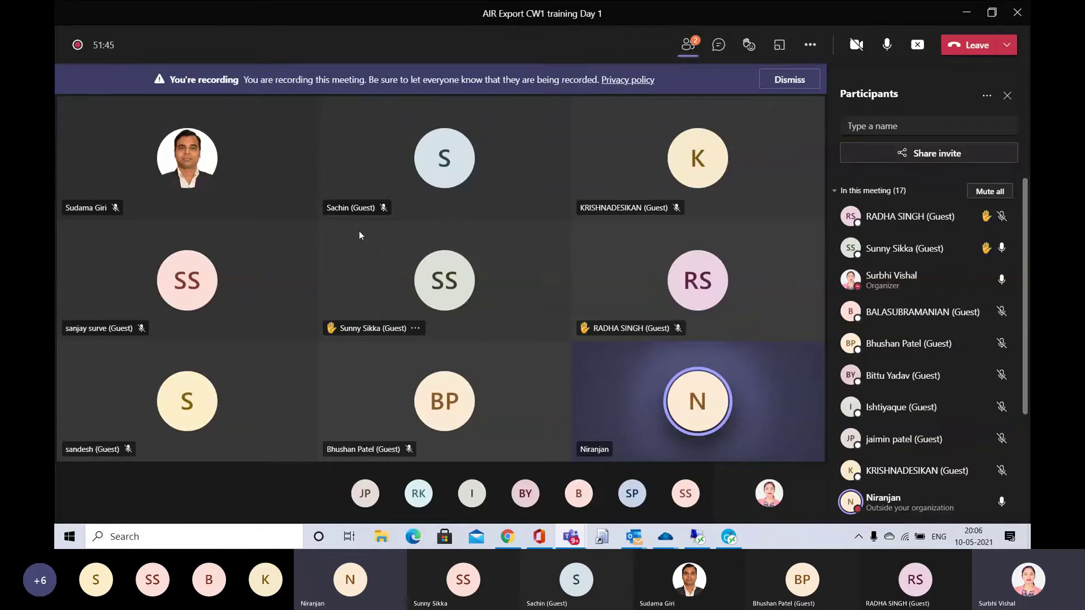
key(alt+Tab)
key(alt+Tab)
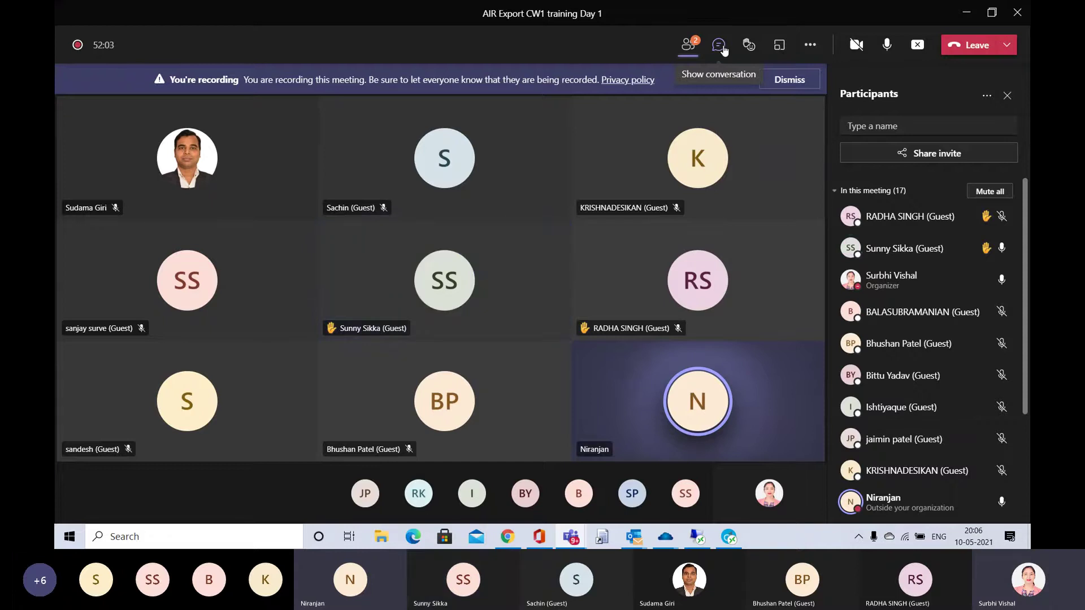
key(alt+Tab)
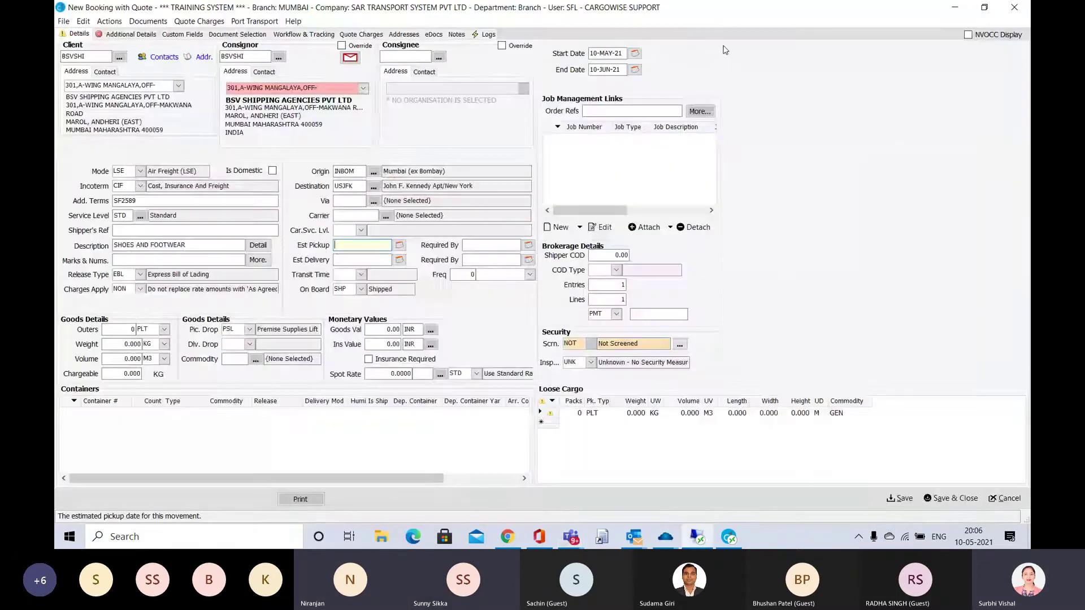
Switch to Microsoft Teams, admit the guest waiting in the lobby, and return to the CargoWise One booking form.
key(alt+Tab)
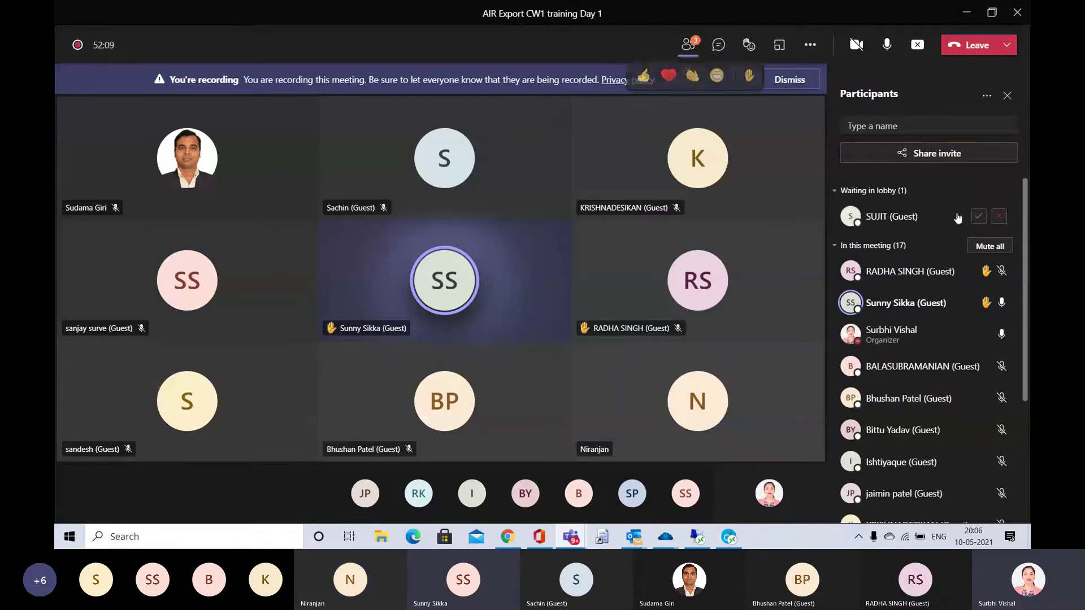
click(979, 217)
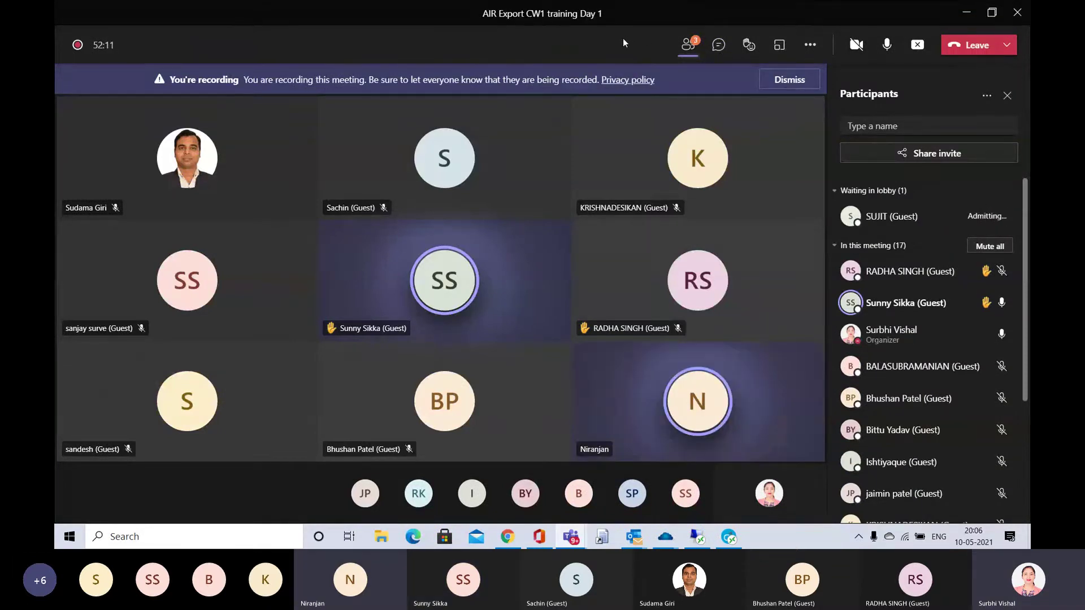
key(alt+Tab)
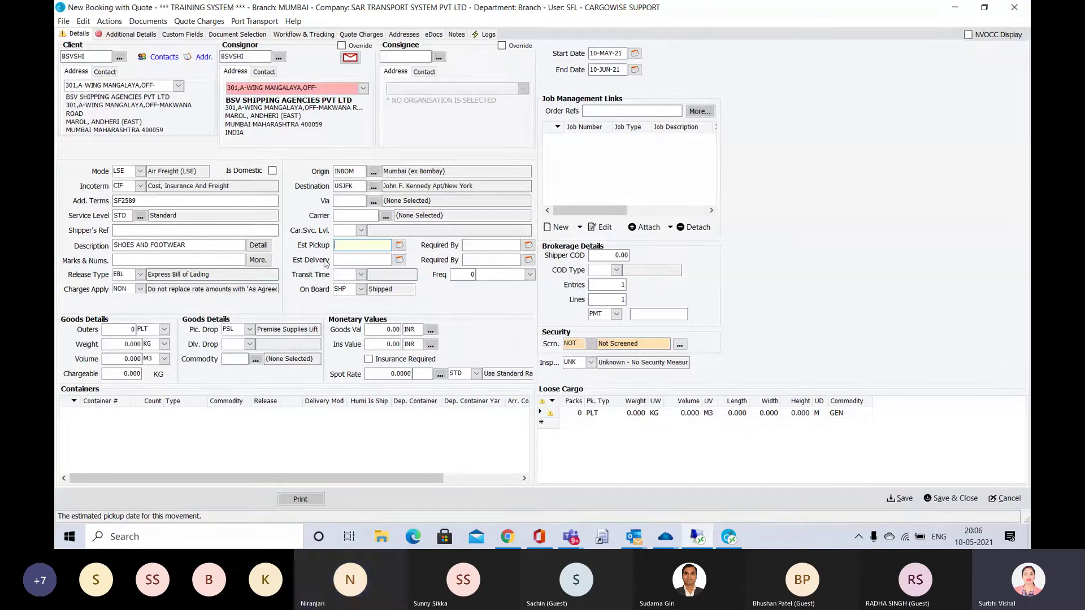
Set both the estimated pickup and the pickup required-by date to 11-MAY-21 at 20:06.
click(399, 245)
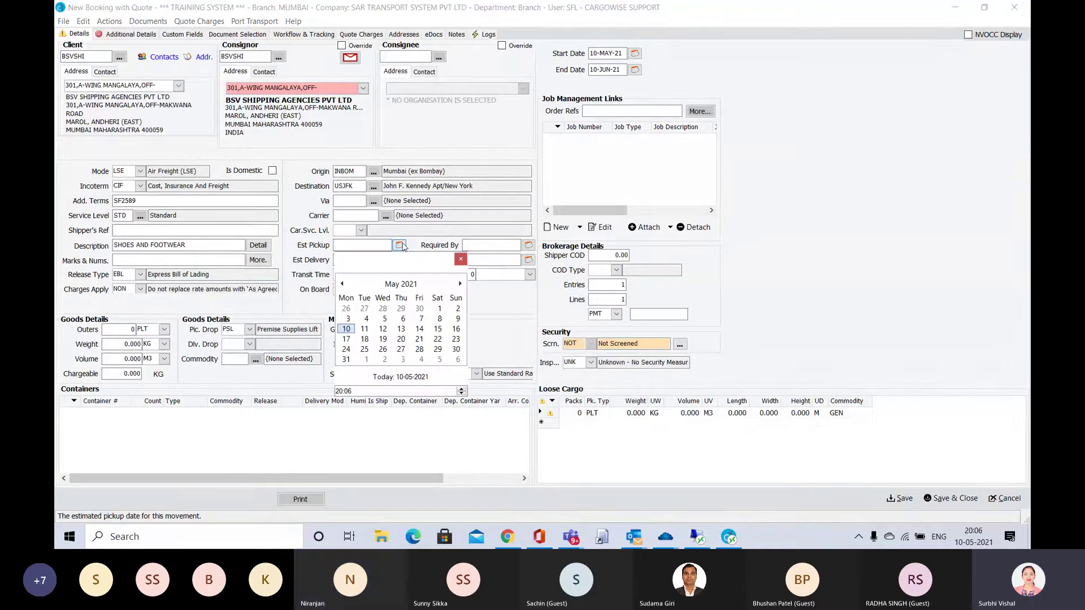
click(365, 329)
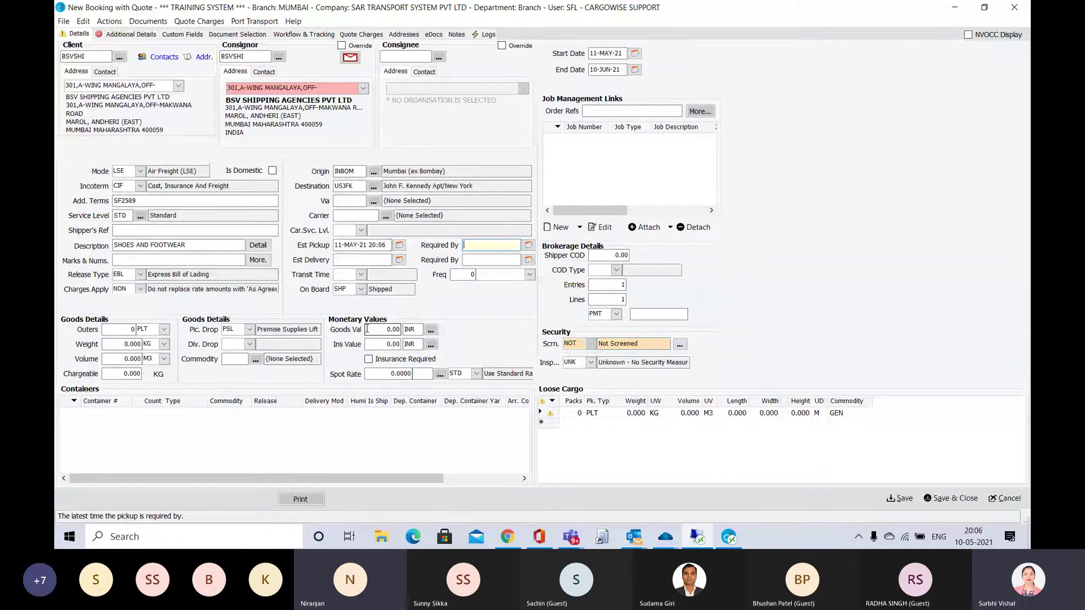
click(529, 245)
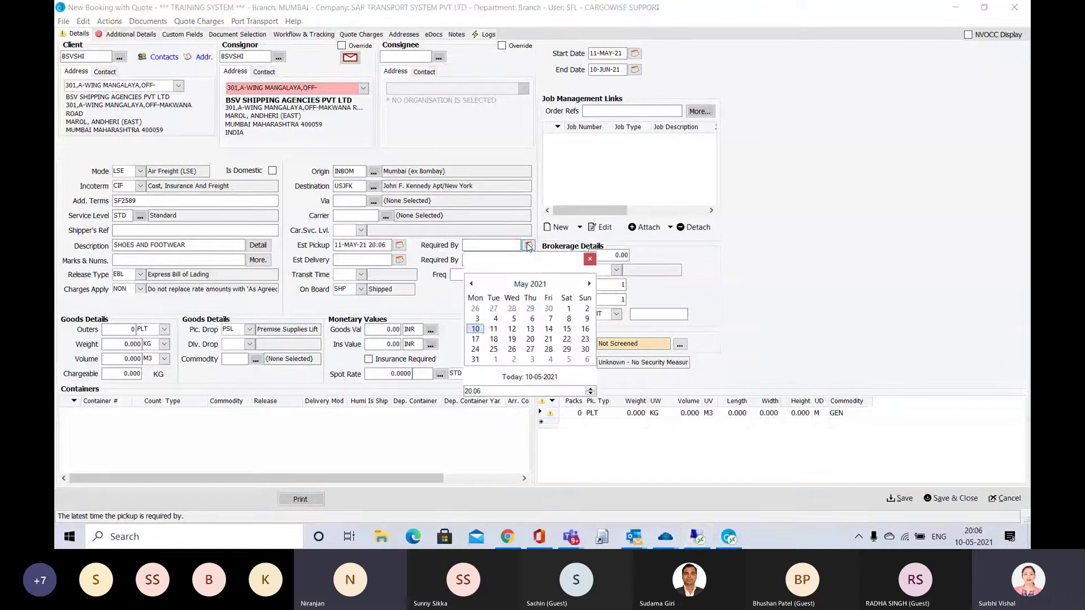
click(493, 328)
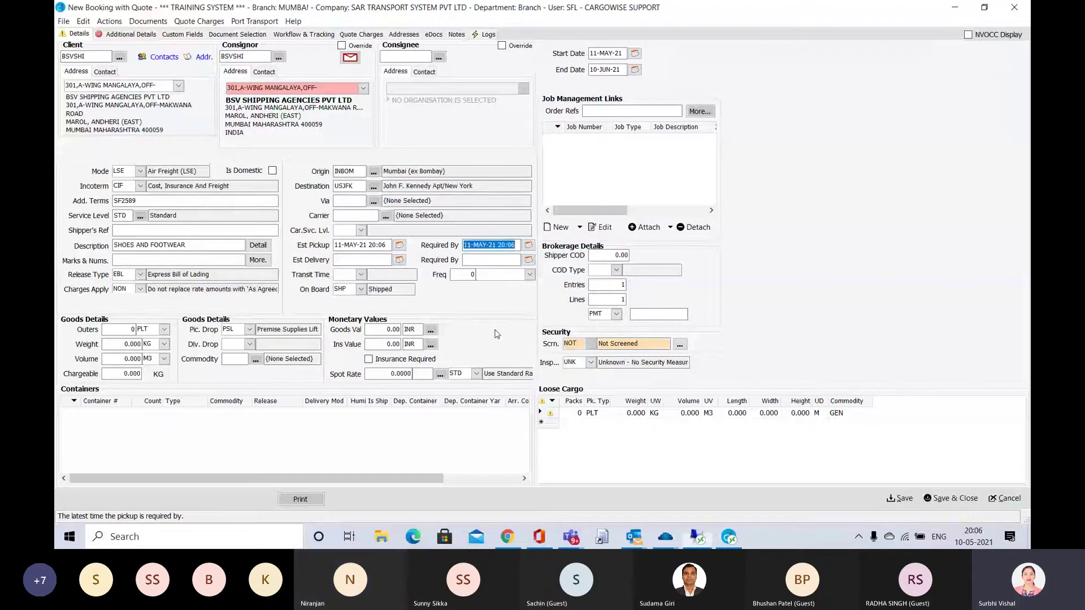
key(Tab)
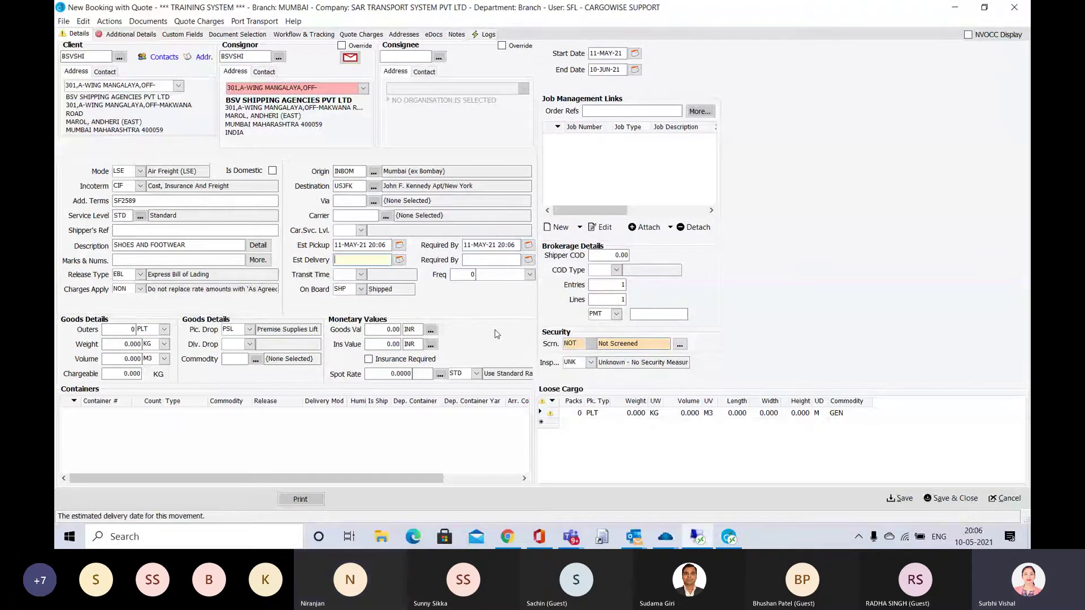
Change the time of the pickup required-by entry to 22:00.
click(517, 245)
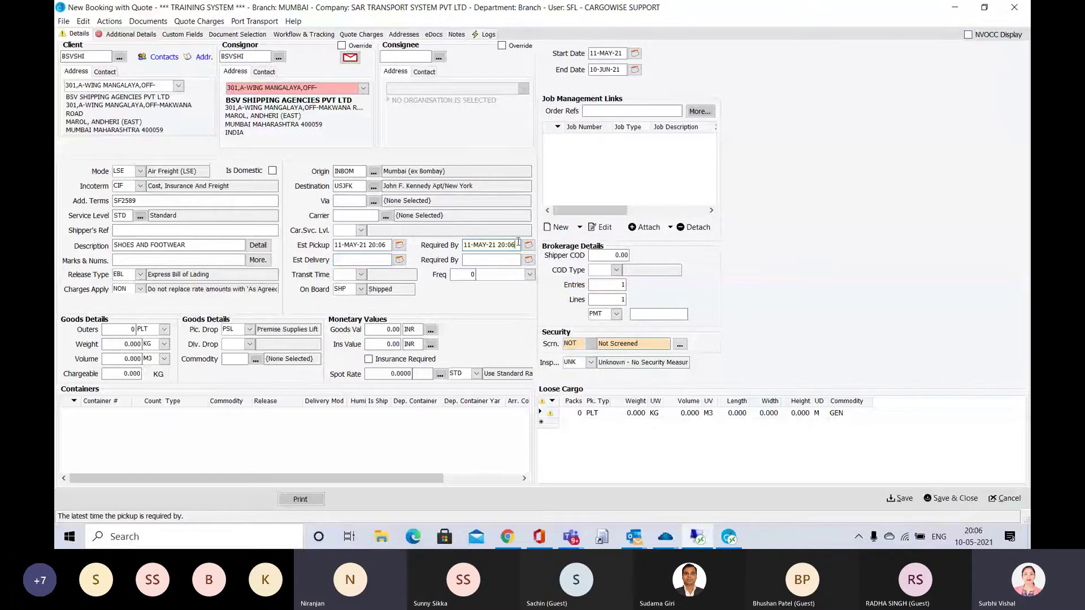
key(BackSpace)
key(BackSpace)
key(BackSpace)
key(BackSpace)
text(2:00)
key(Tab)
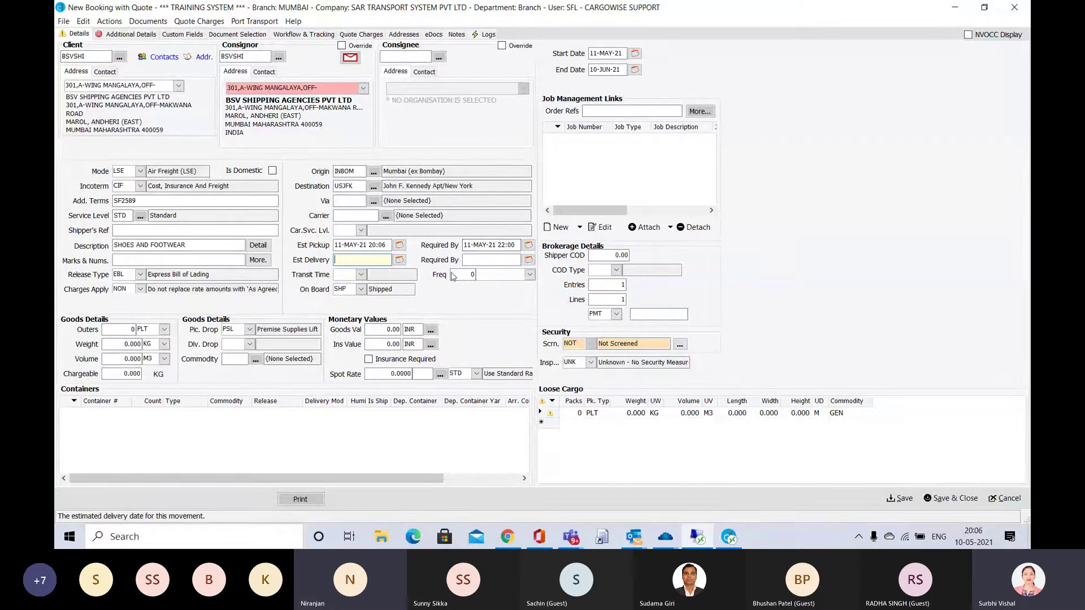
Set the booking's transit time to 2 days.
click(361, 276)
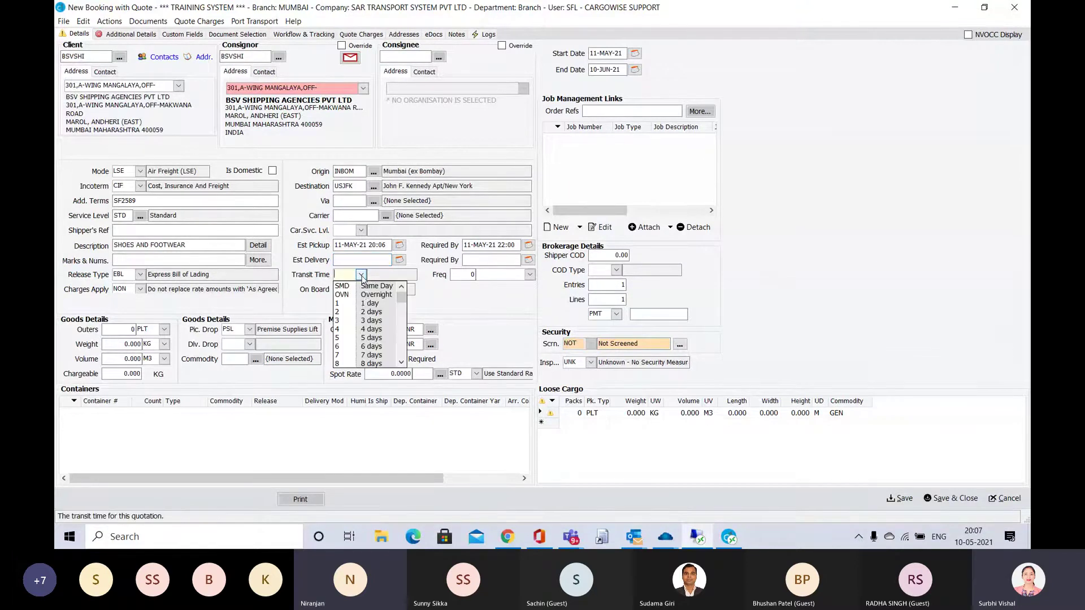
click(372, 313)
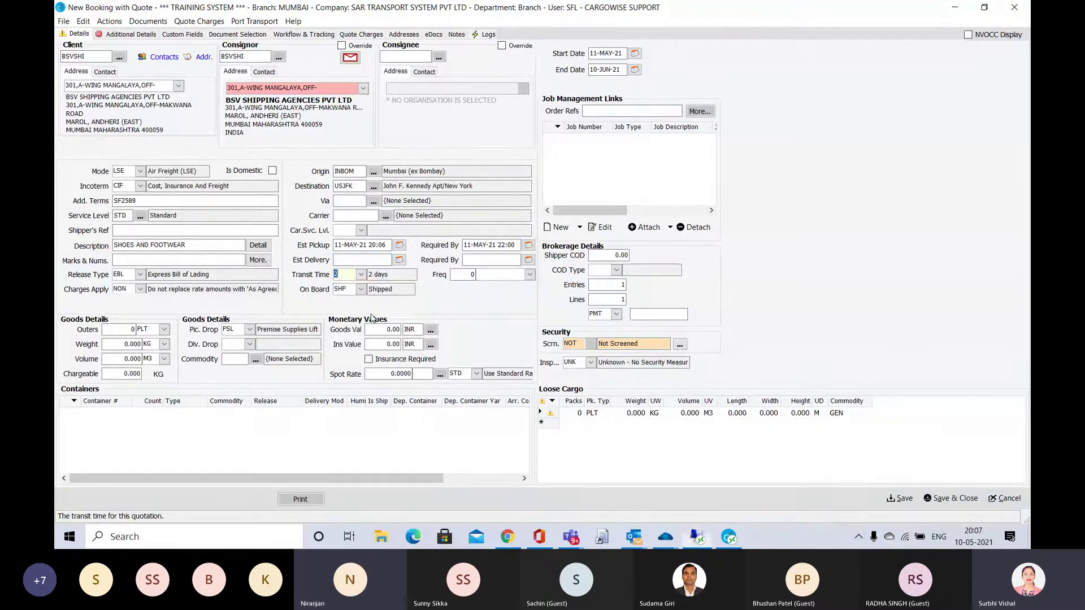
key(Tab)
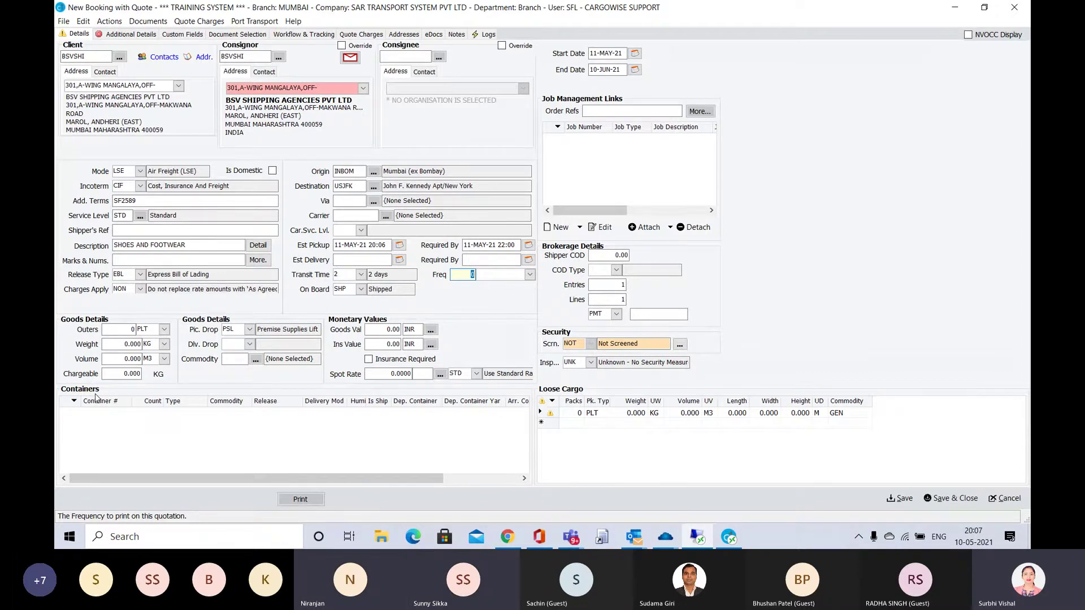
key(alt+Tab)
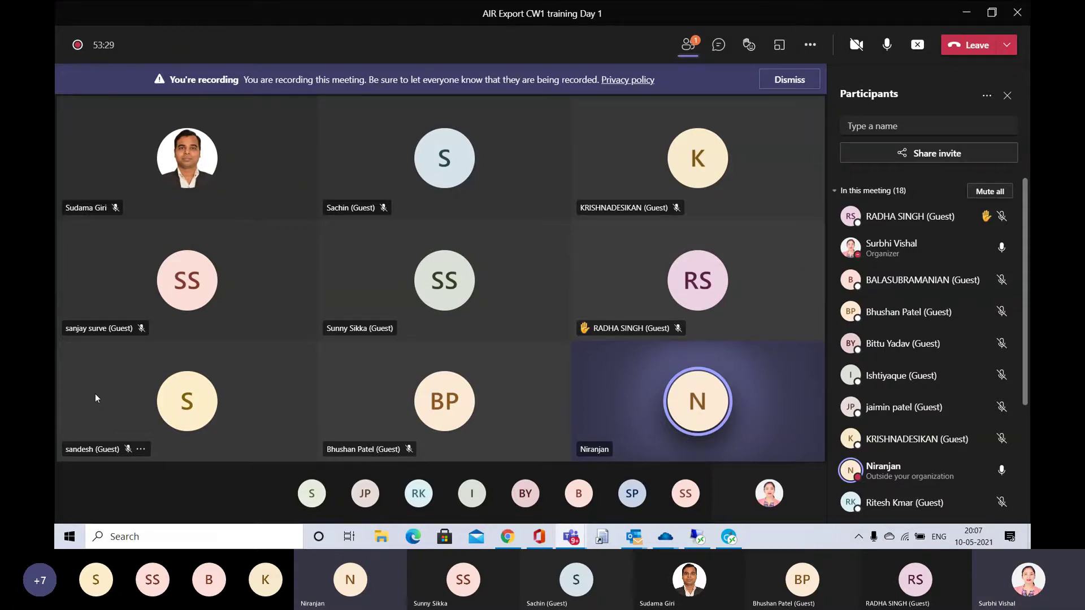
key(alt+Tab)
key(alt+Tab)
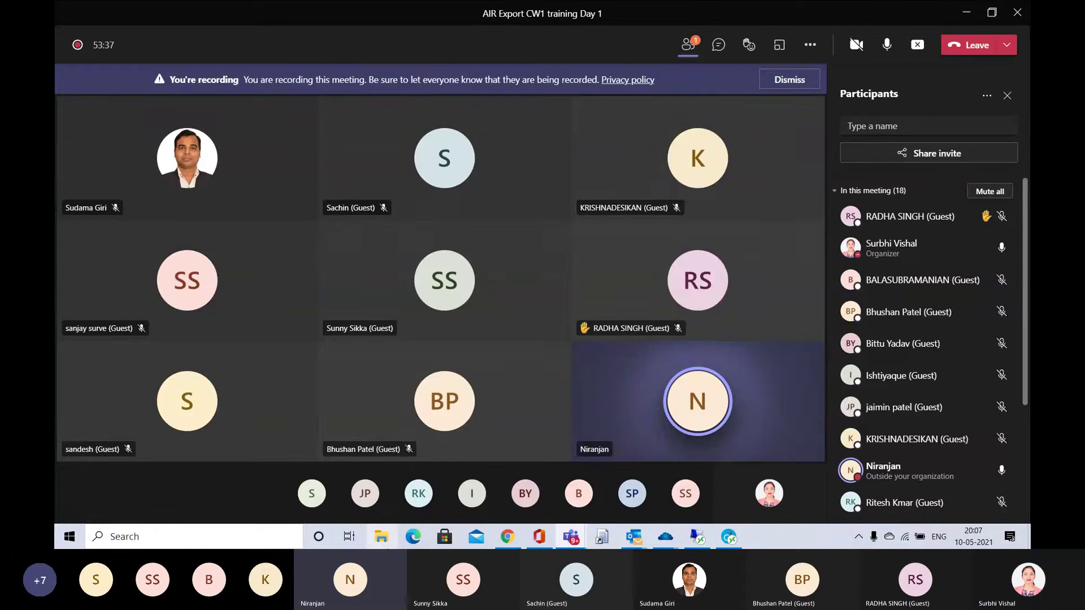
key(alt+Tab)
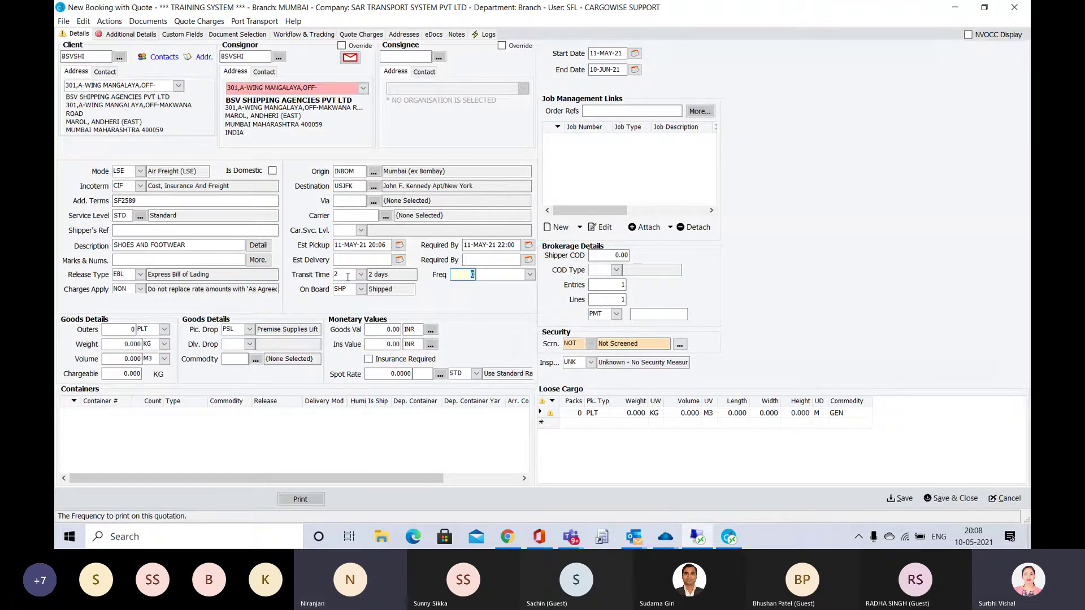
key(alt+Tab)
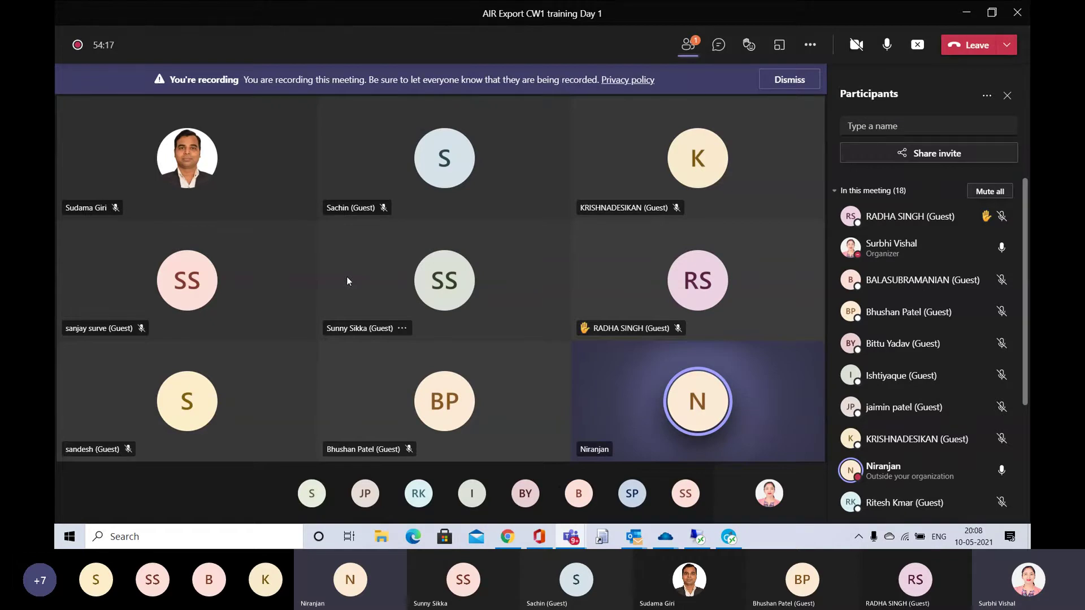
key(alt+Tab)
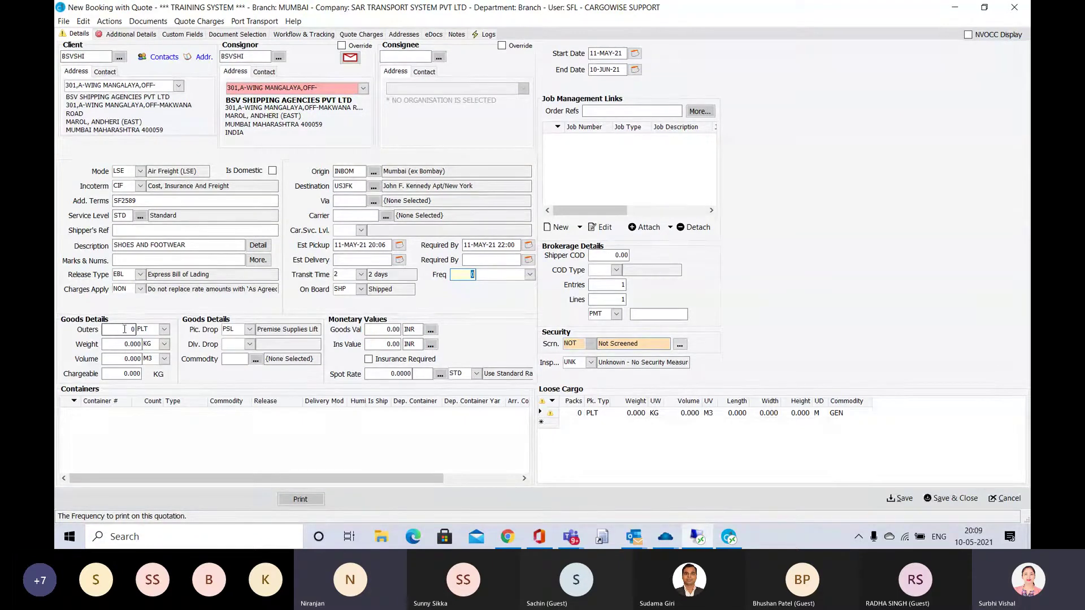
Fill the first loose cargo line with 10 PLT packs and a total weight of 300 KG.
click(575, 413)
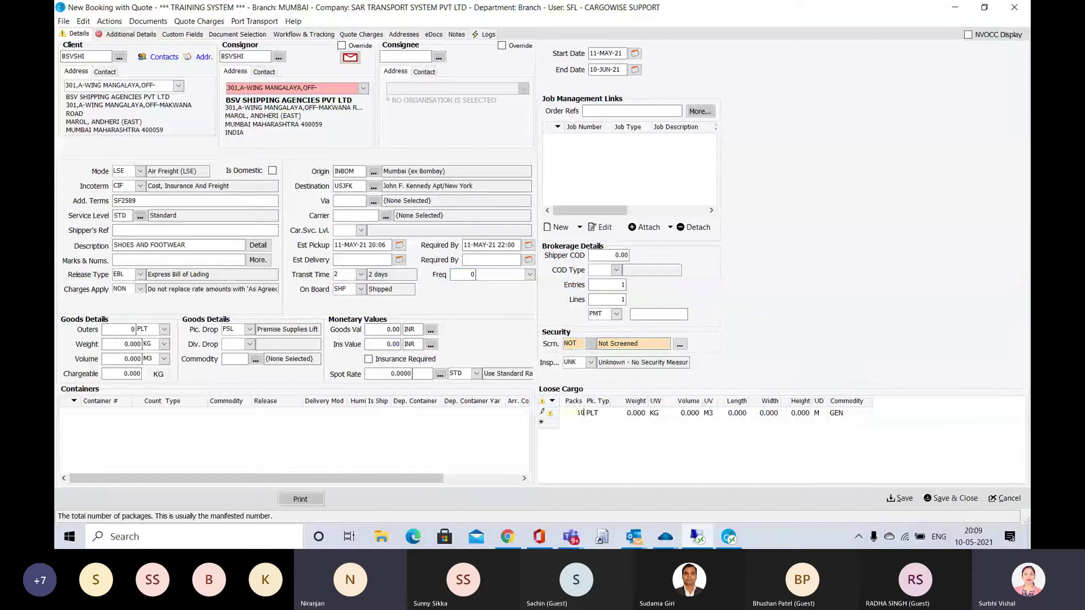
text(10)
key(Tab)
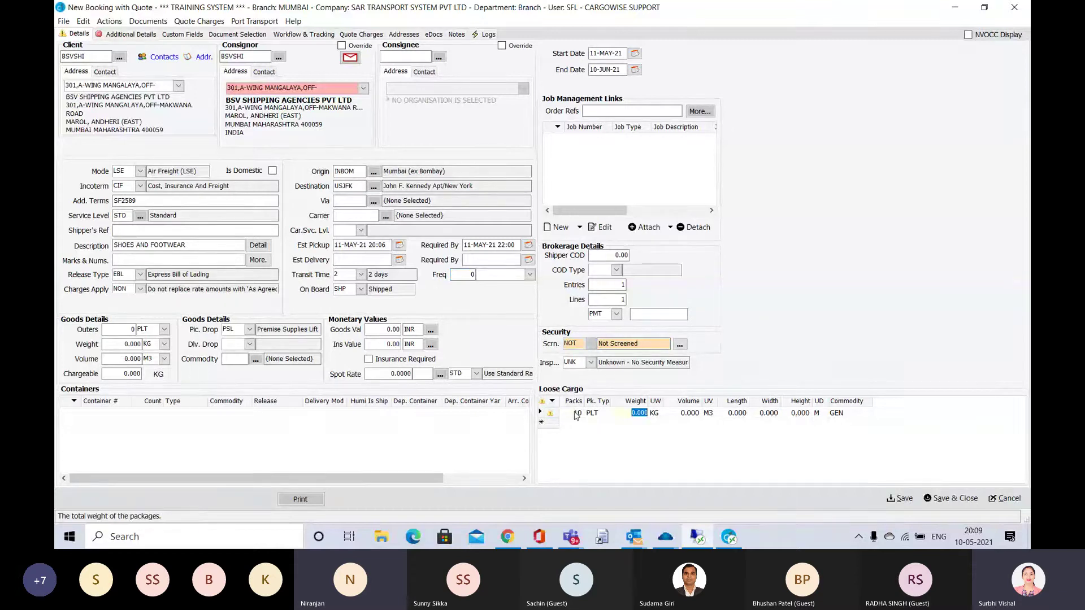
text(300)
key(Tab)
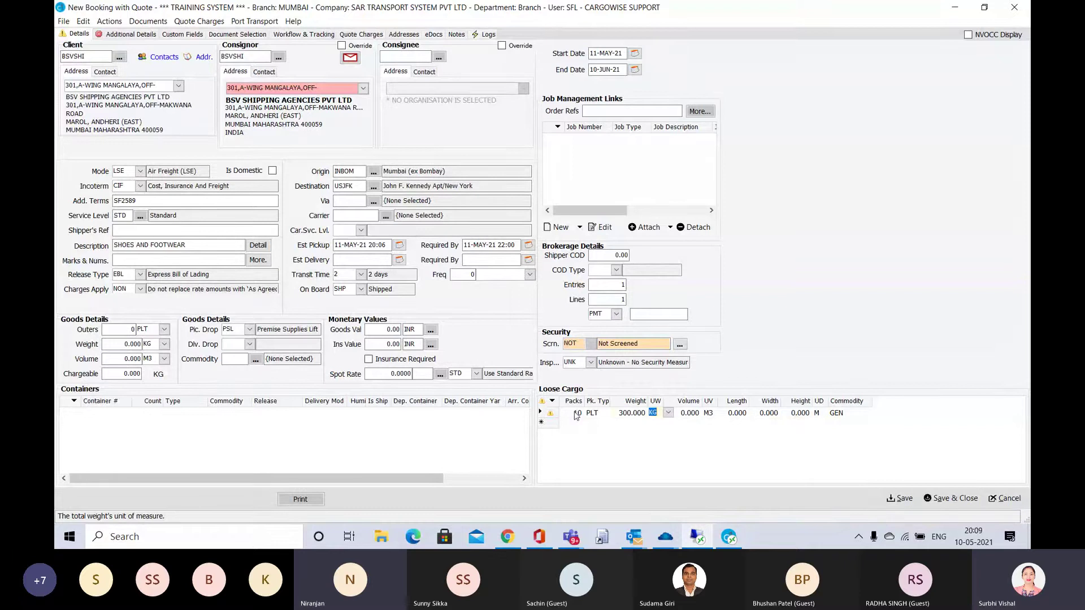
key(Tab)
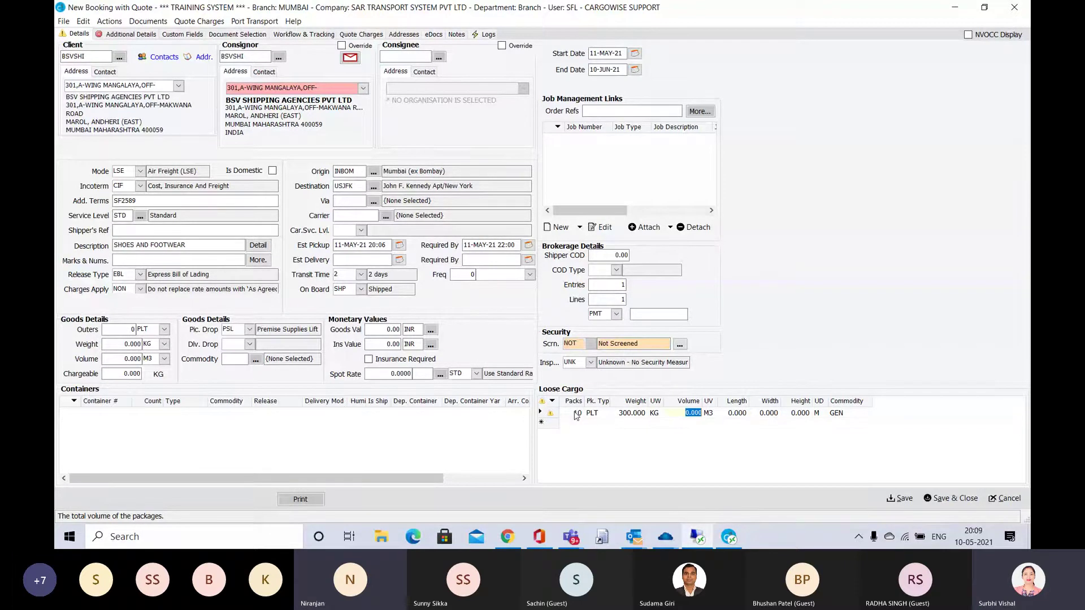
Set the first loose cargo line's dimensions to length 100, width 120 and height 120 in CM.
key(Tab)
key(Tab)
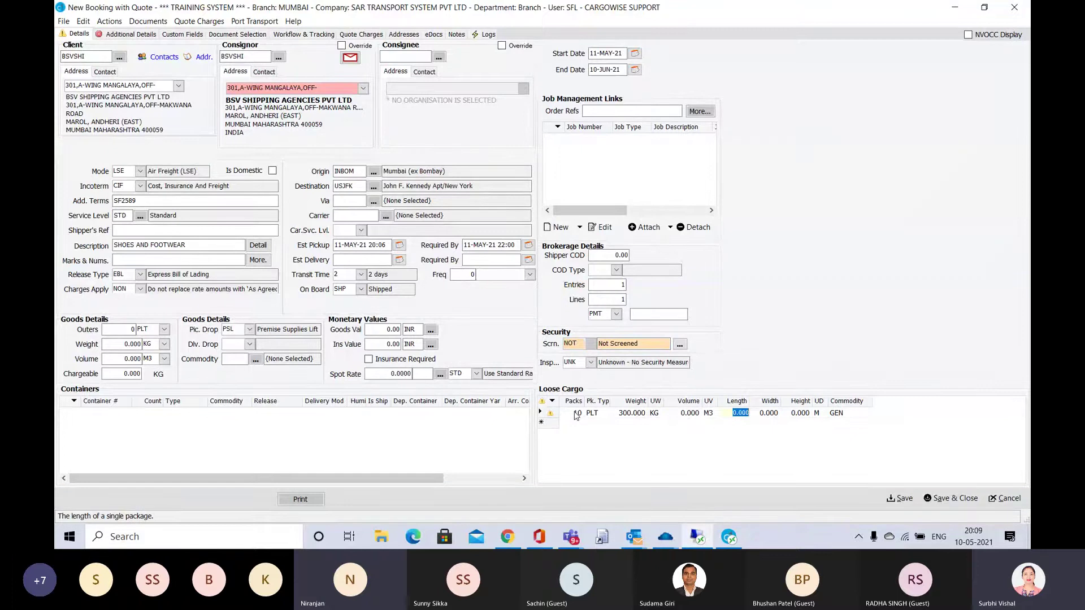
text(100)
key(Tab)
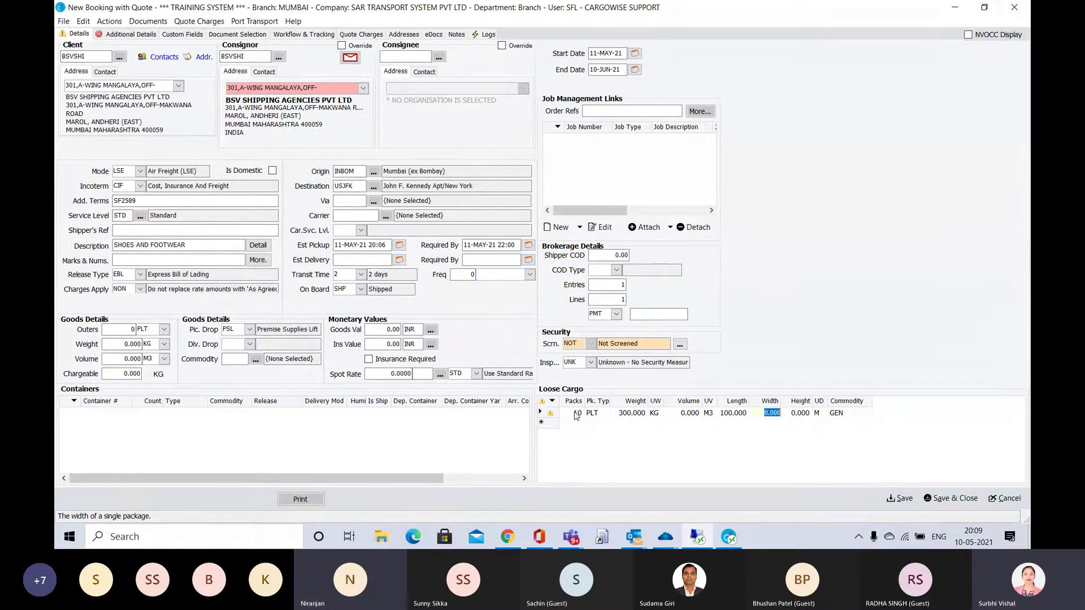
text(120)
key(Tab)
text(120)
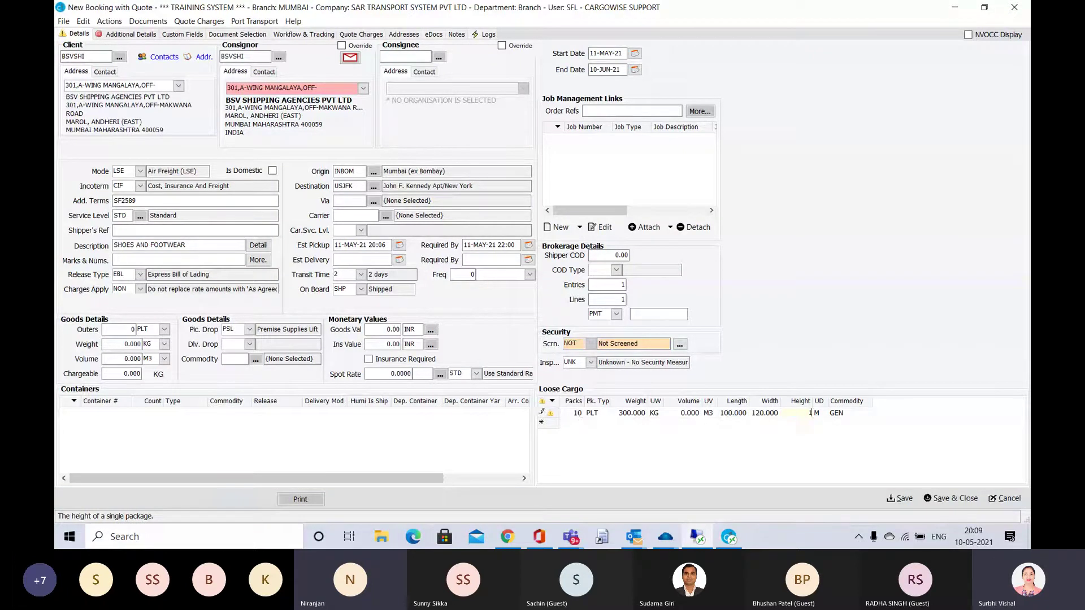
key(Tab)
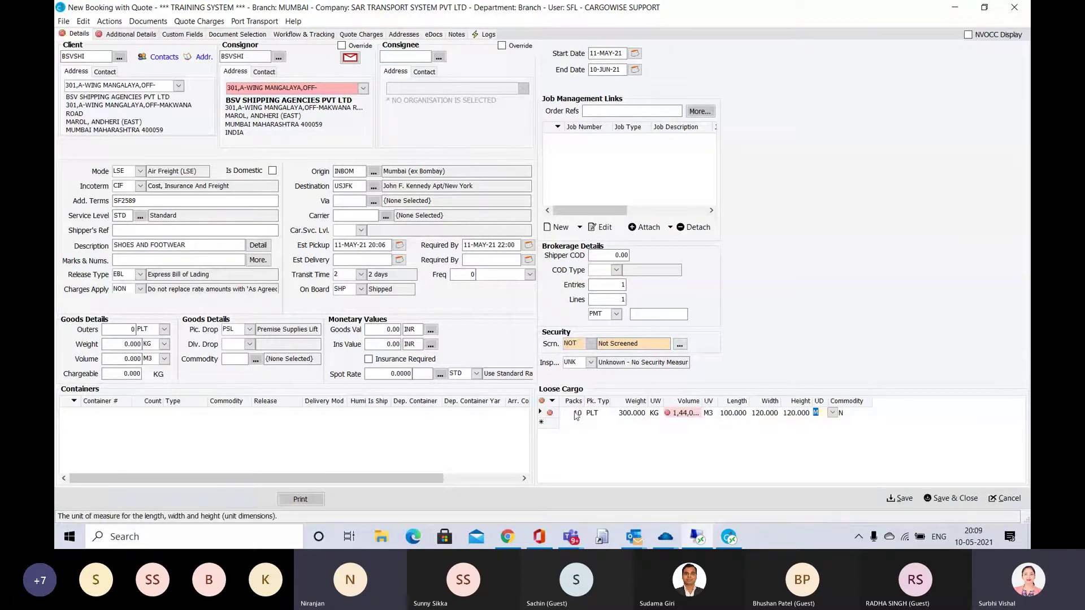
text(C)
key(Tab)
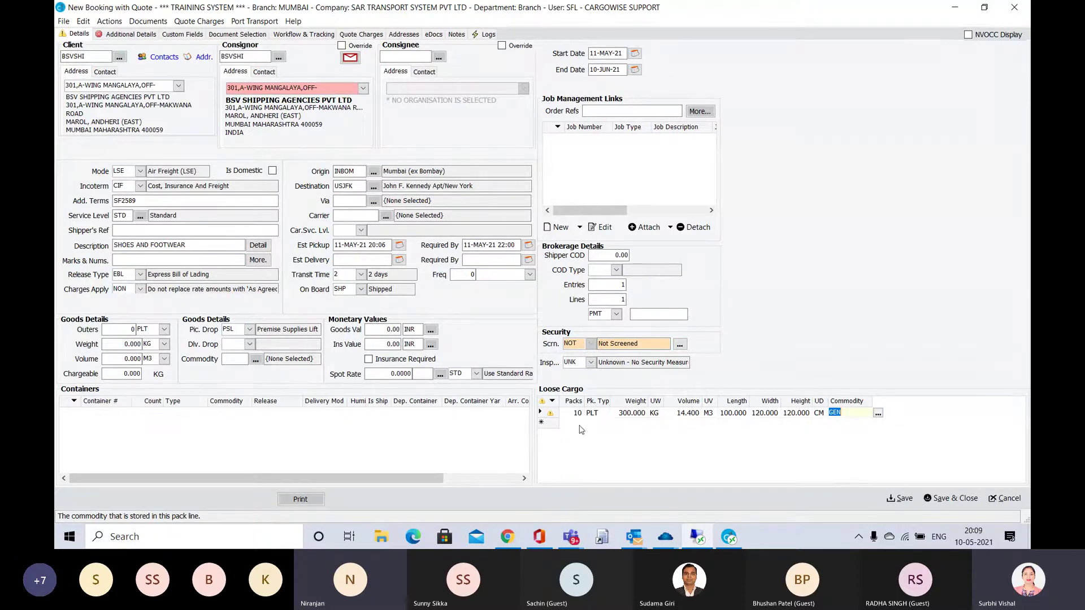
Add a second loose cargo line with 6 PLT packs and a total weight of 250 KG.
click(578, 423)
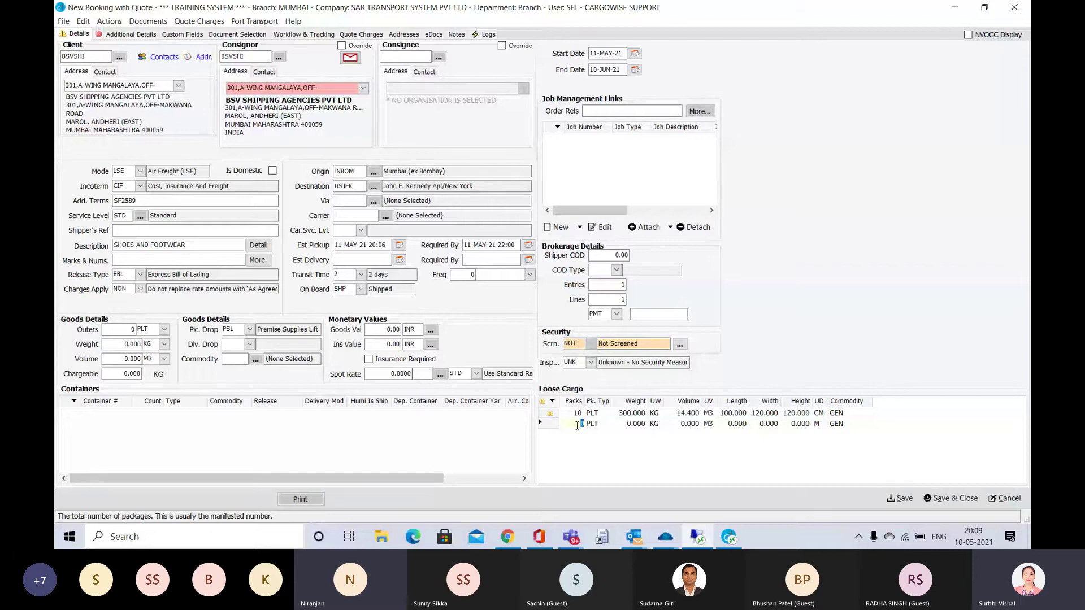
text(6)
key(Tab)
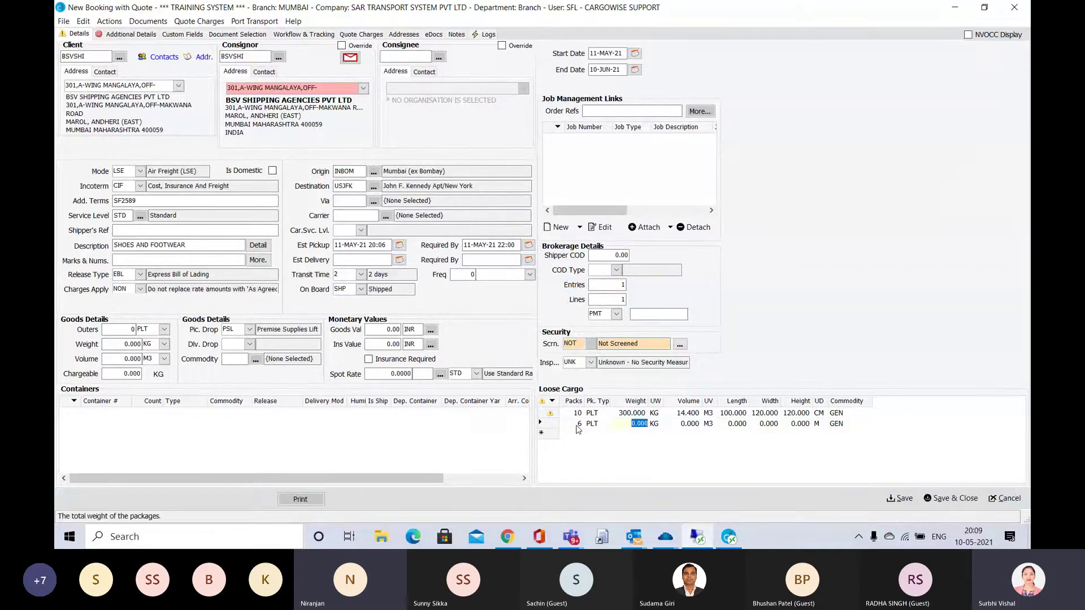
text(200)
key(BackSpace)
key(BackSpace)
text(50)
key(Tab)
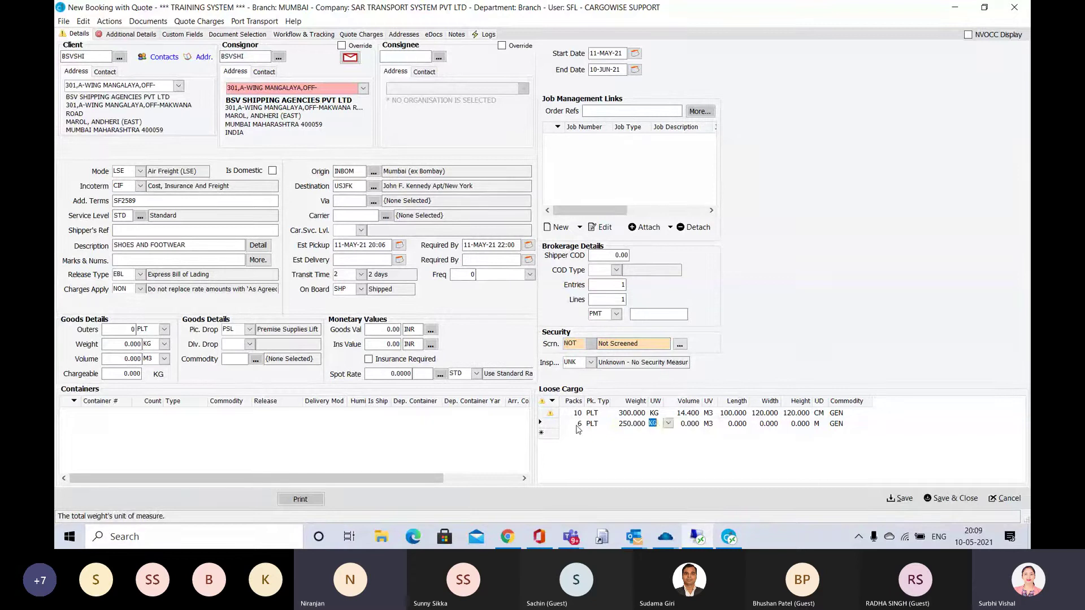
Set the second loose cargo line's dimensions to length 120, width 120 and height 60 in CM.
key(Tab)
key(Tab)
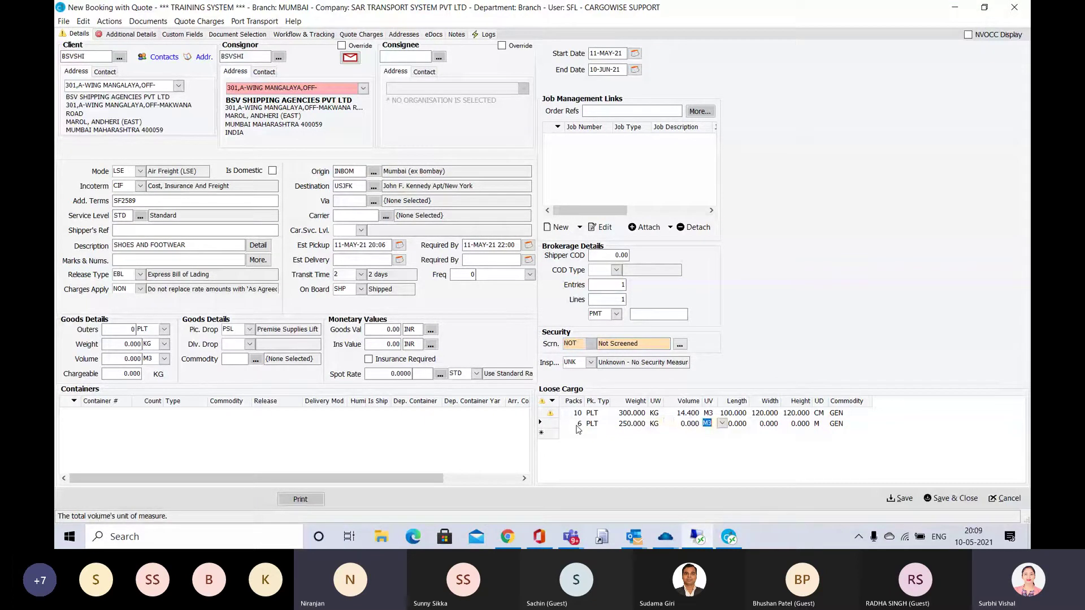
key(Tab)
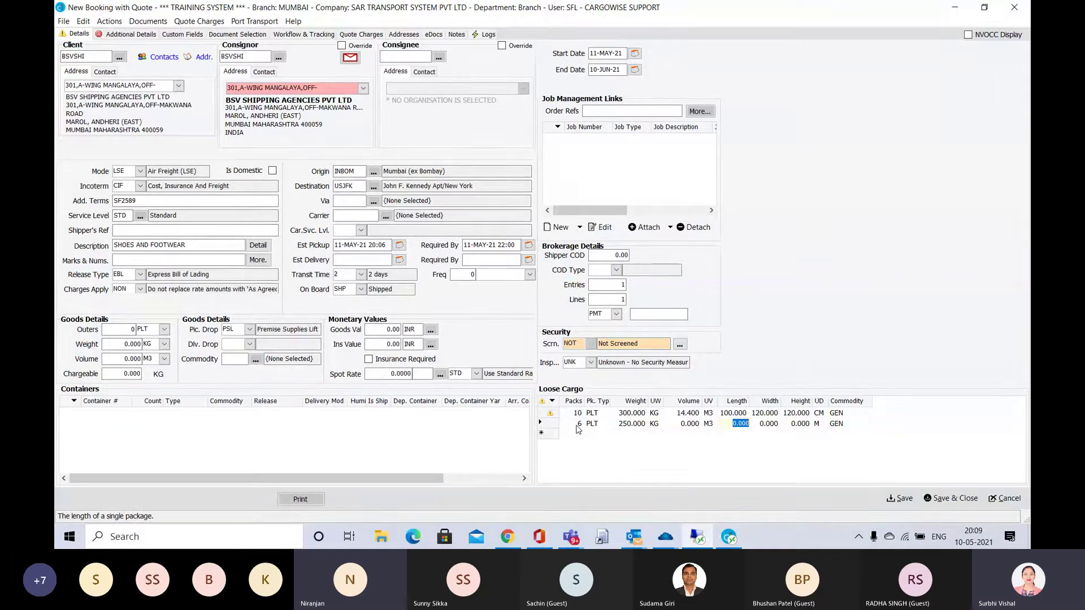
text(120)
key(Tab)
text(120)
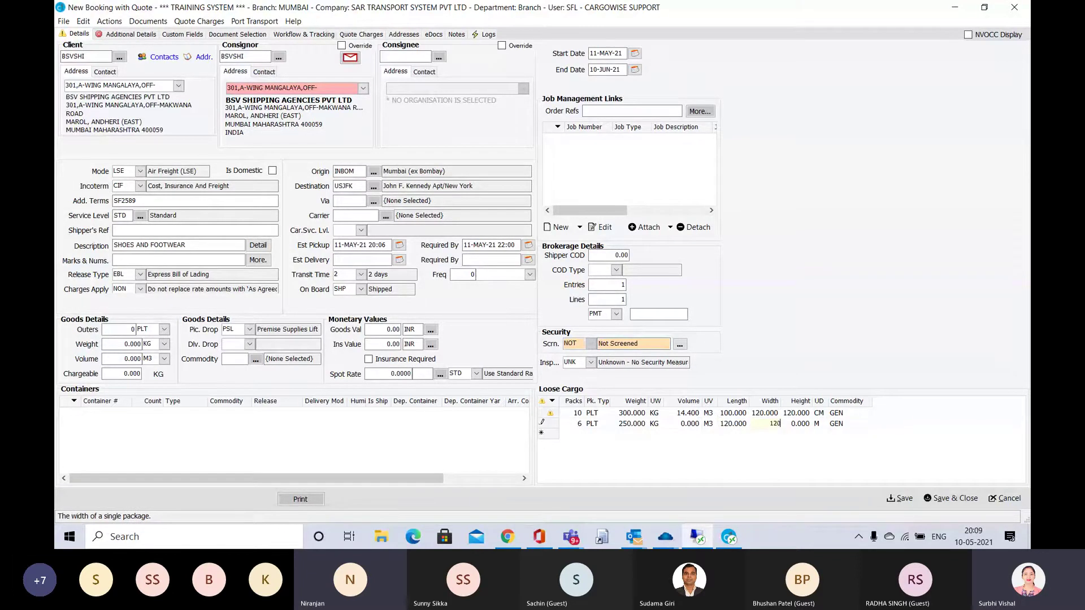
key(Tab)
text(60)
key(Tab)
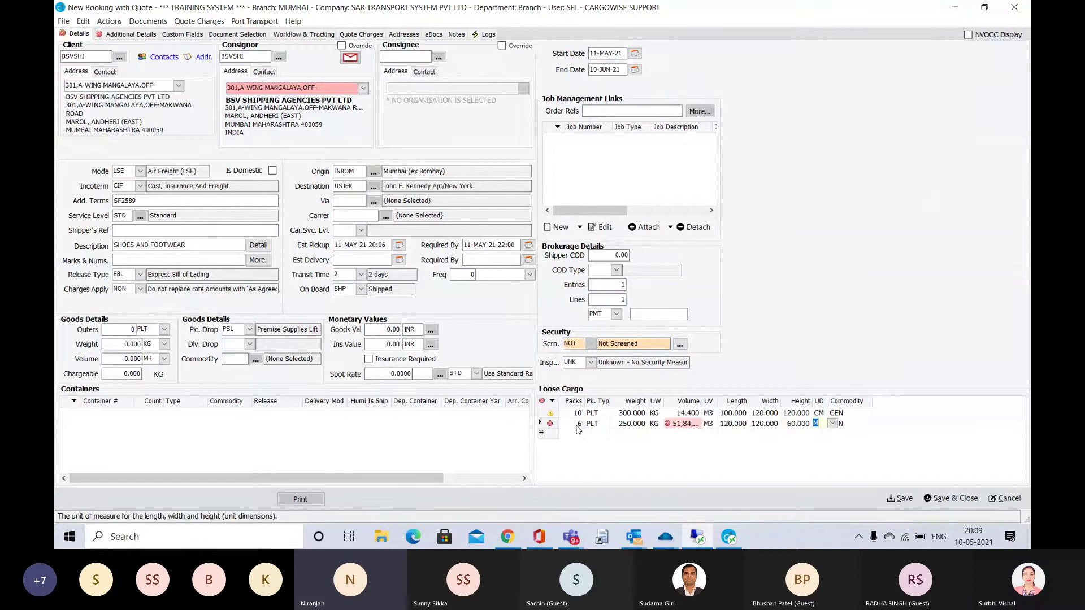
text(CM)
key(Tab)
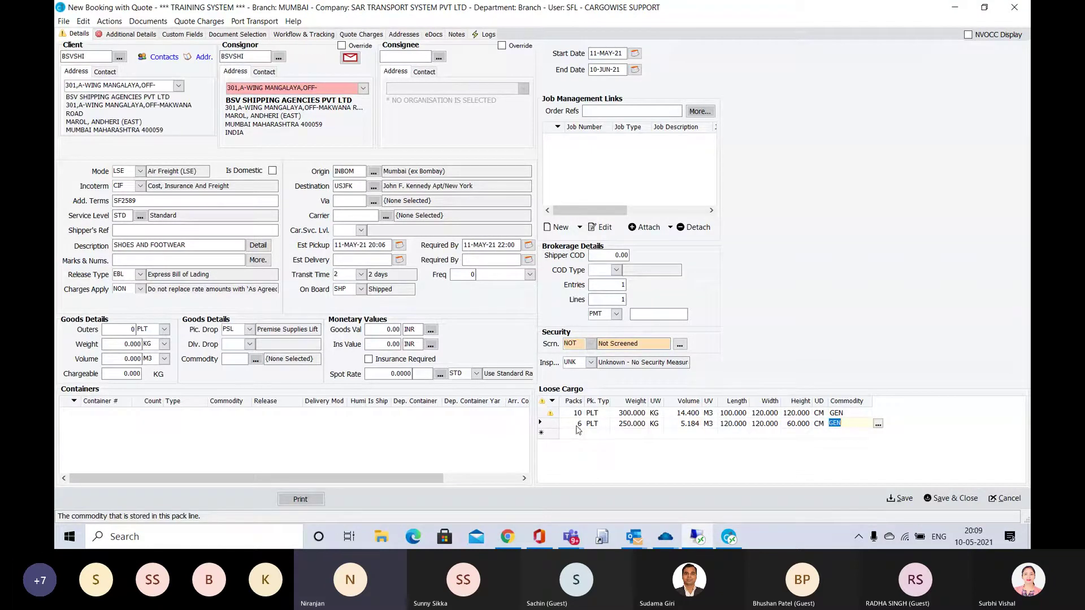
Try to save the booking, accepting the update of its packs, weight and volume to match the packline totals.
key(ctrl+s)
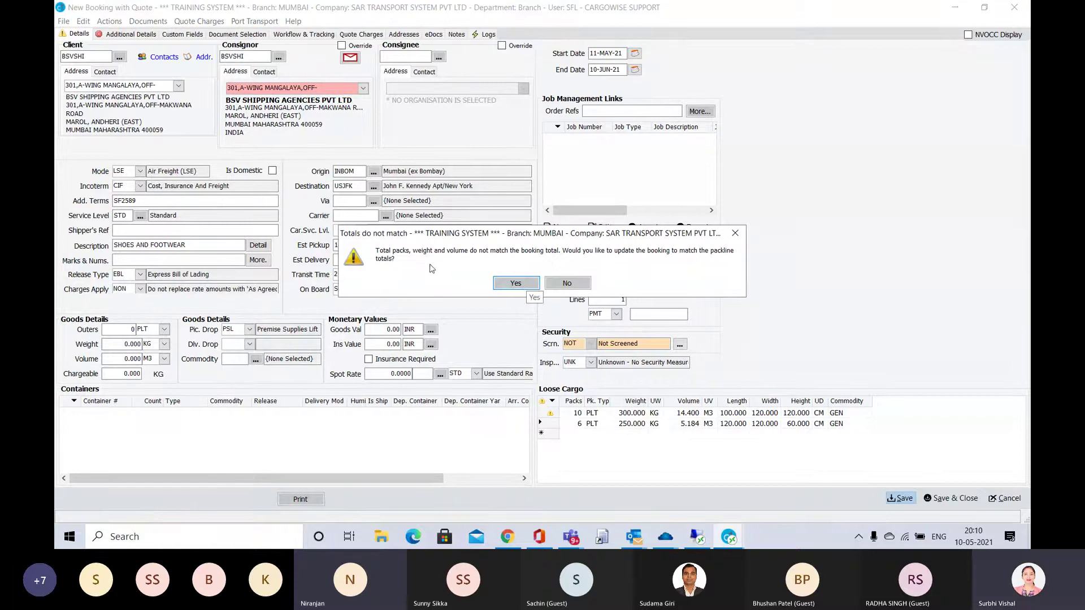
click(516, 283)
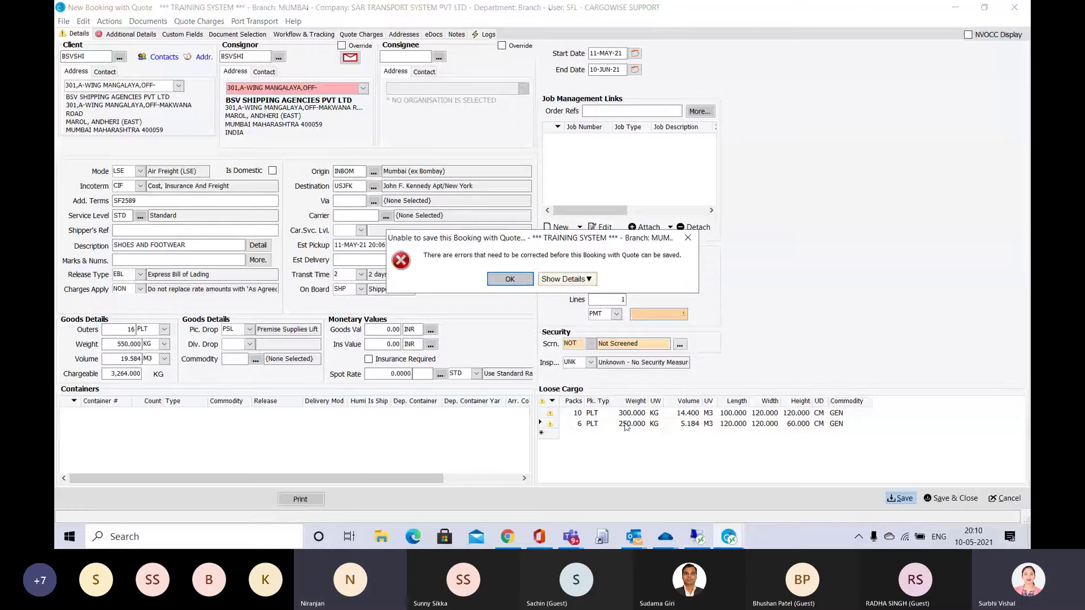
click(518, 278)
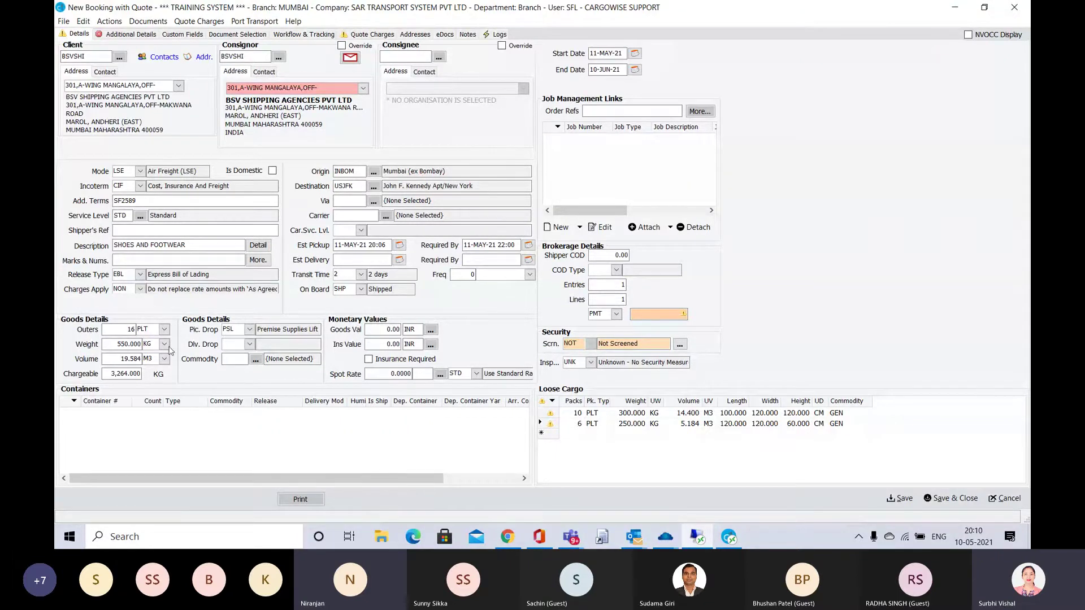
click(128, 329)
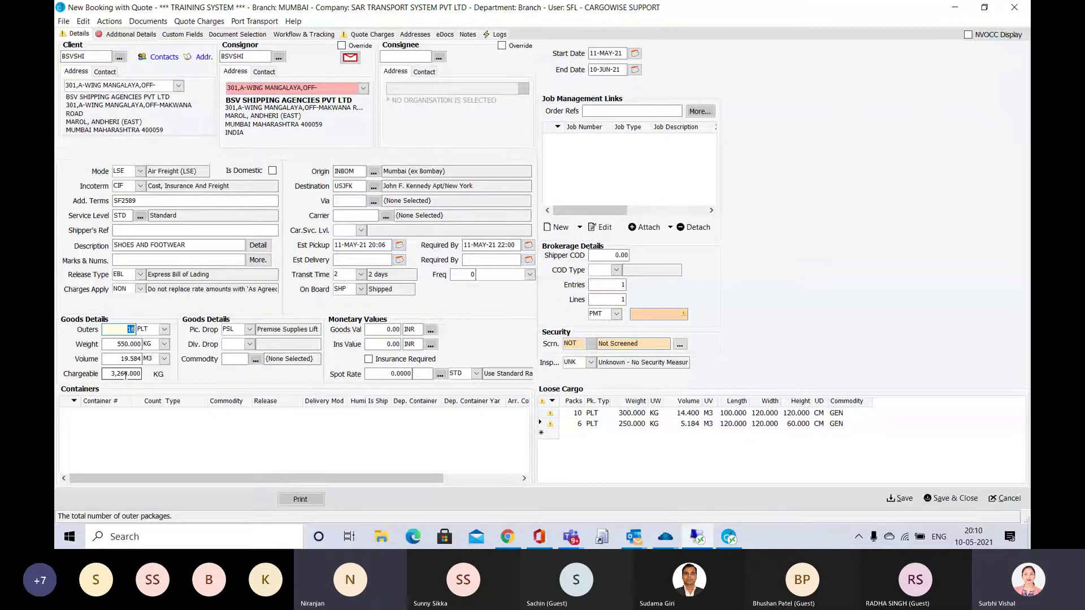
click(823, 415)
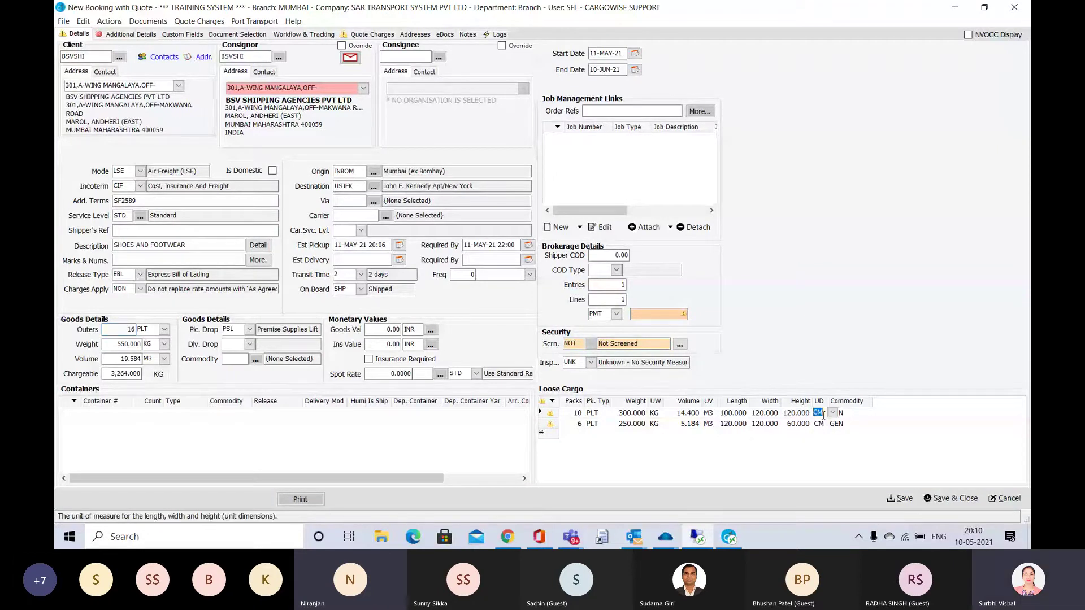
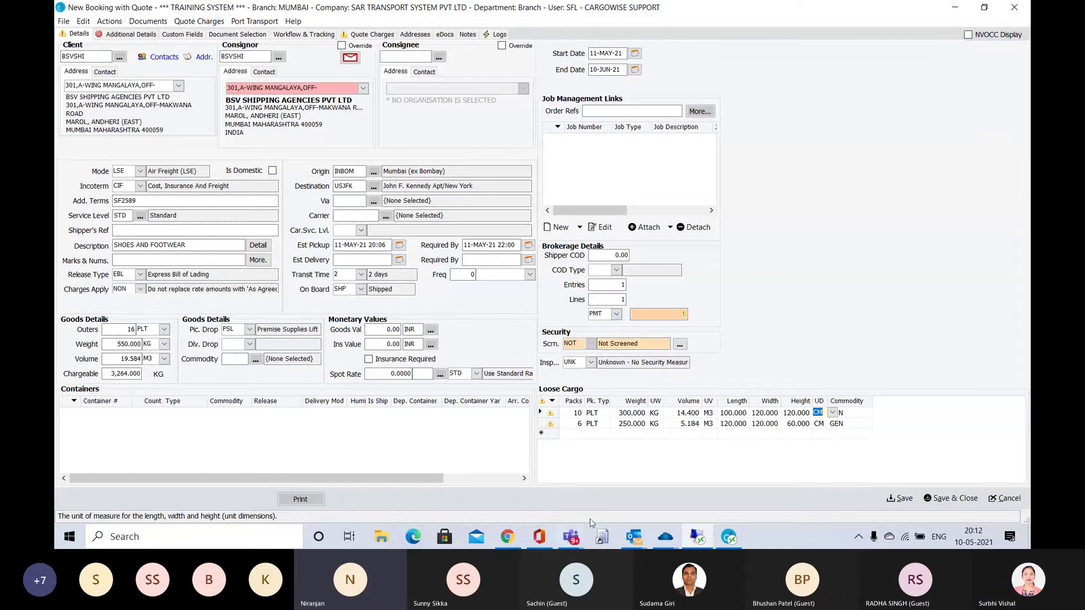
click(574, 434)
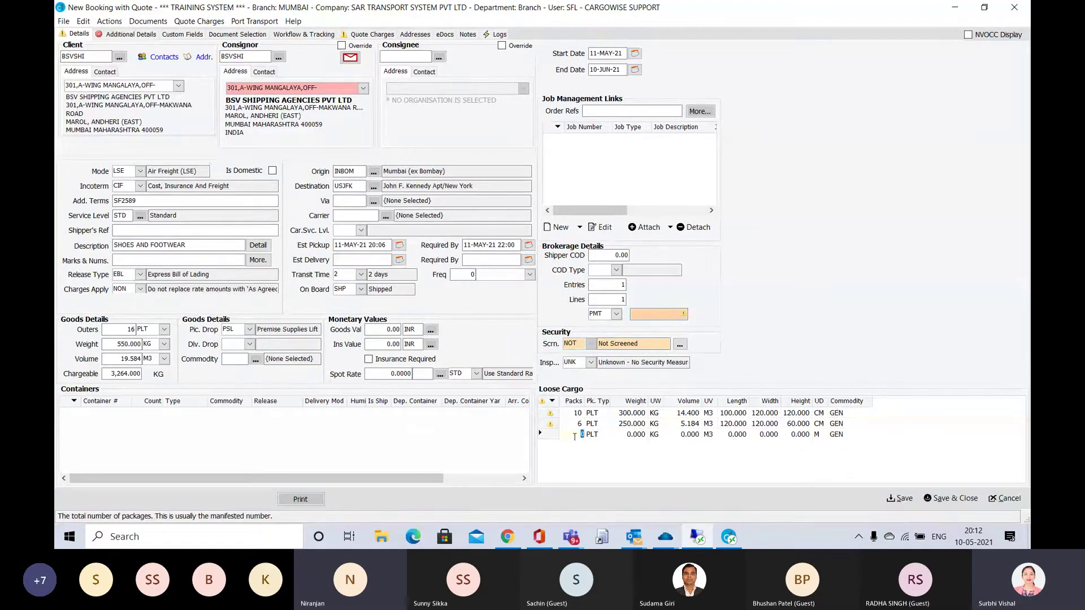
text(16)
key(Tab)
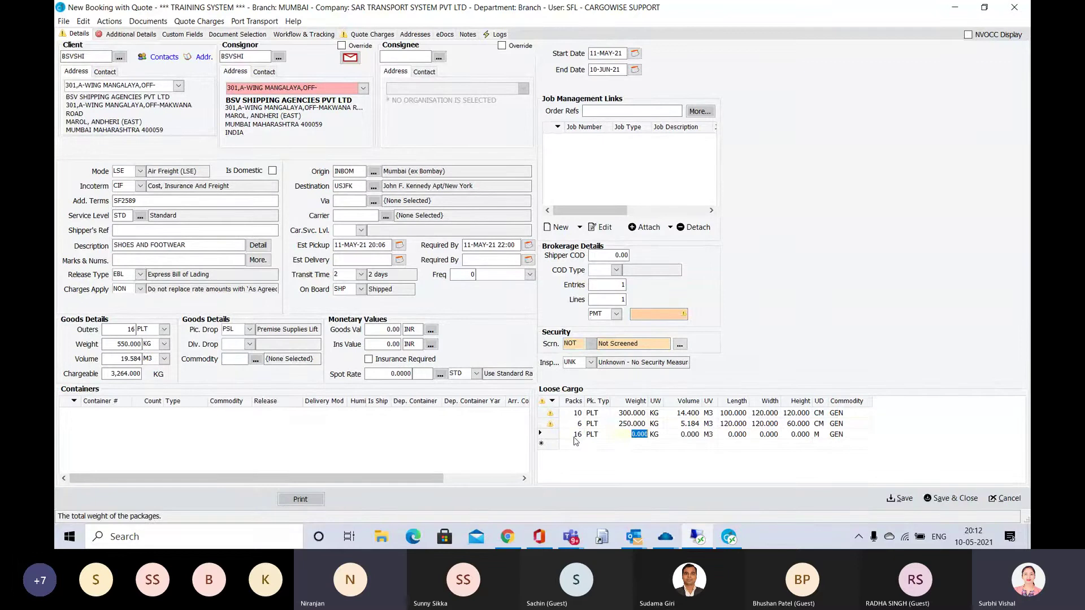
key(Tab)
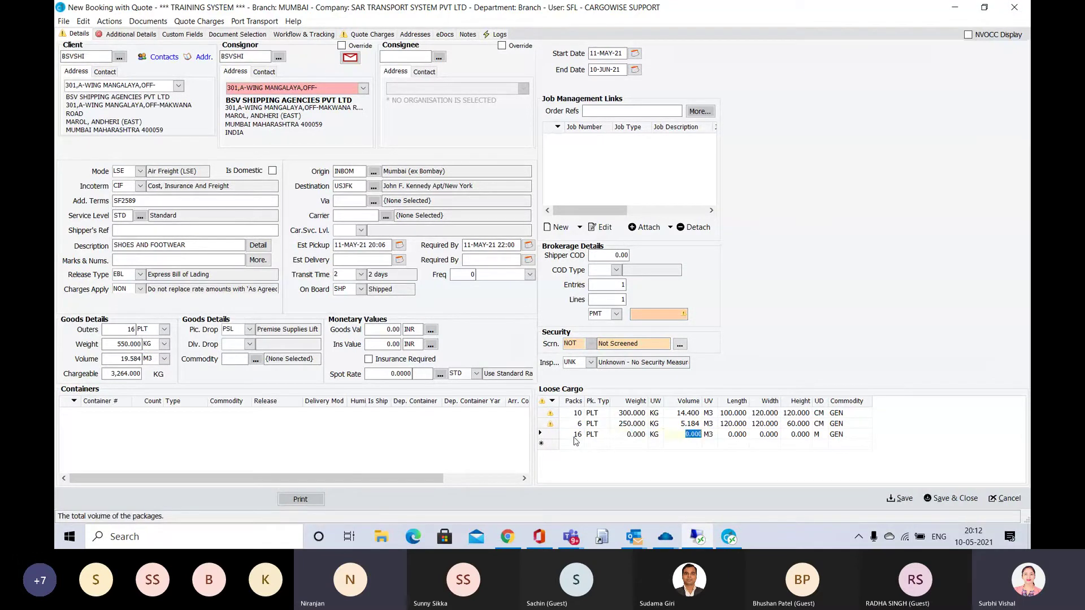
key(shift+Tab)
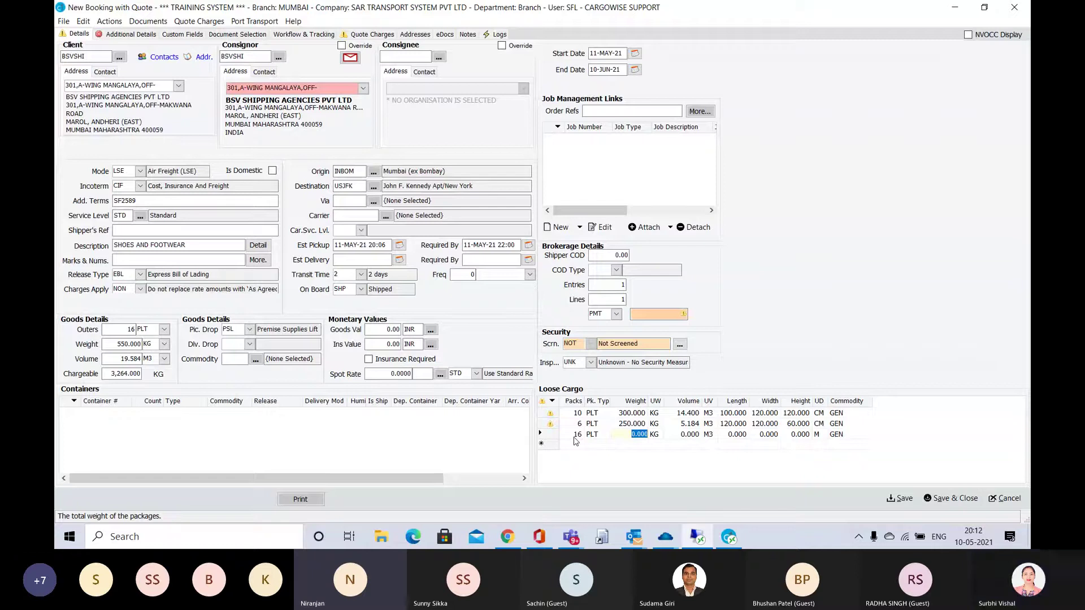
click(551, 437)
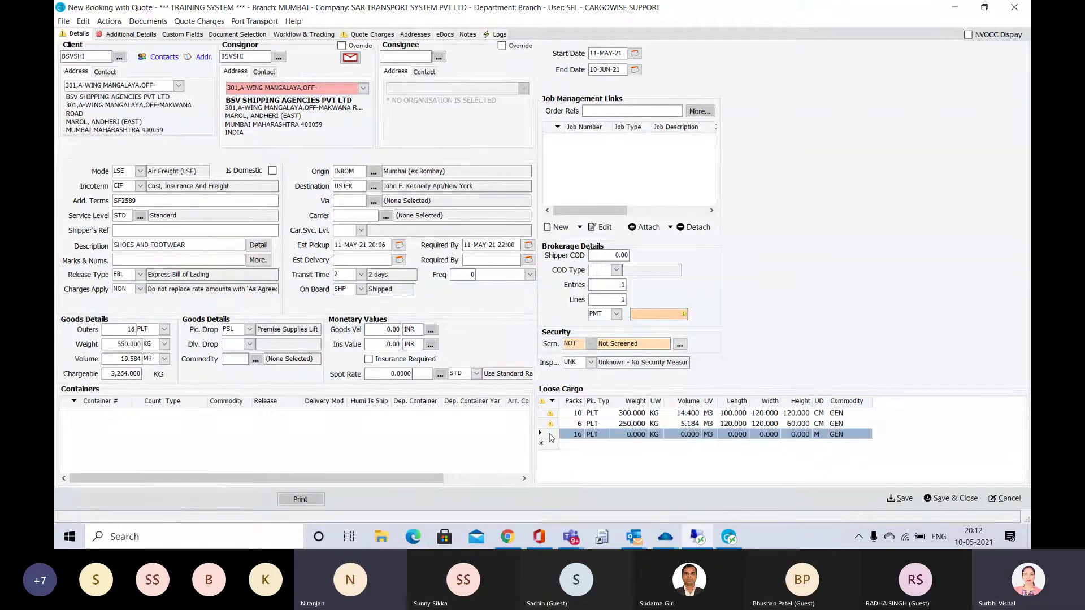
key(Delete)
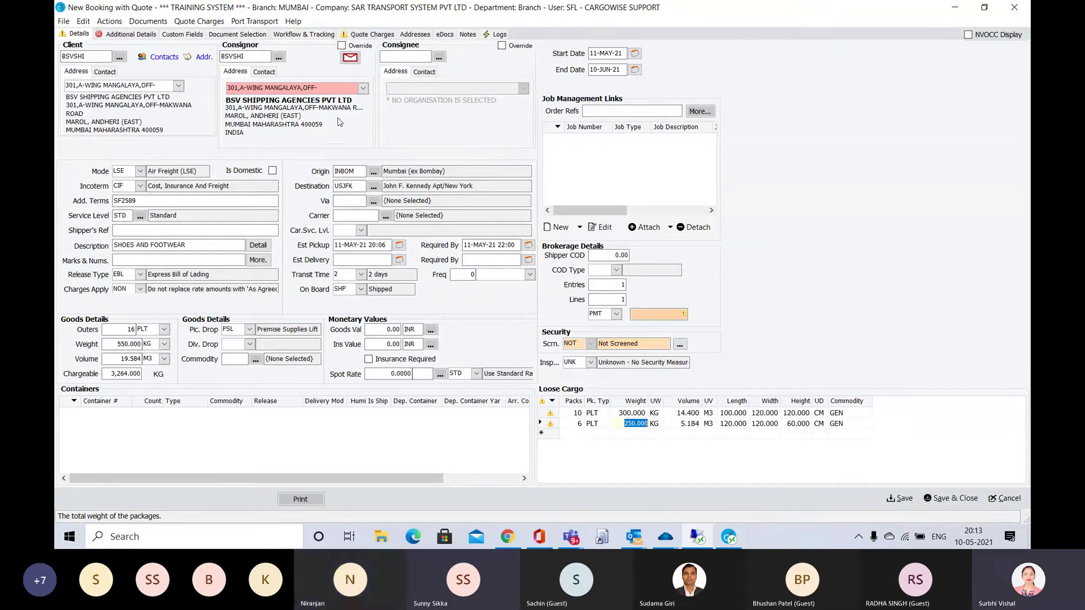
Open the consignor's organisation record for address editing and set the address's state to MH (Maharashtra).
click(351, 58)
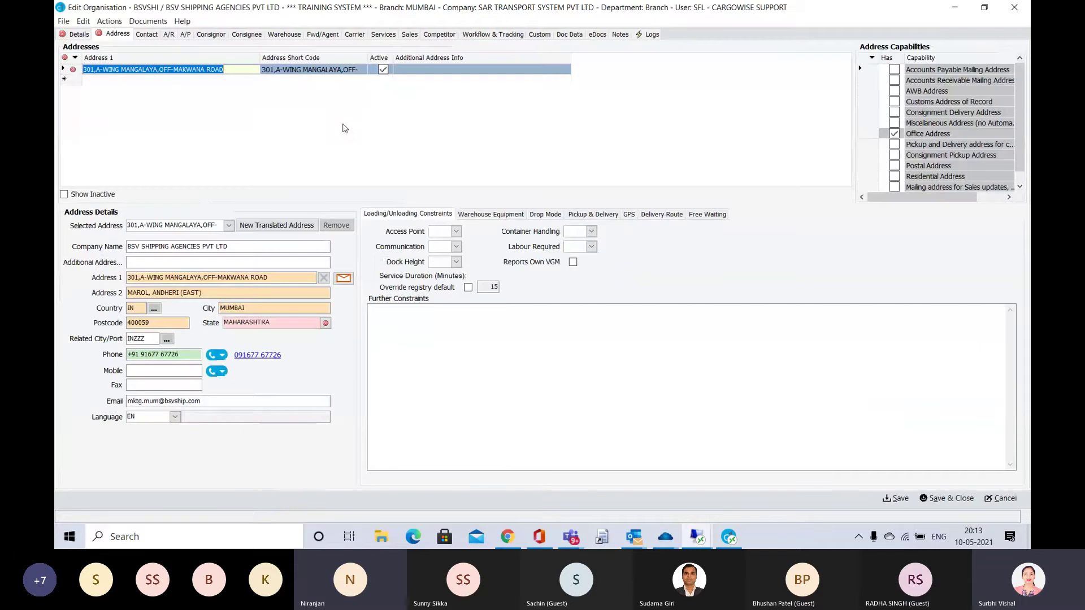
click(325, 324)
click(325, 323)
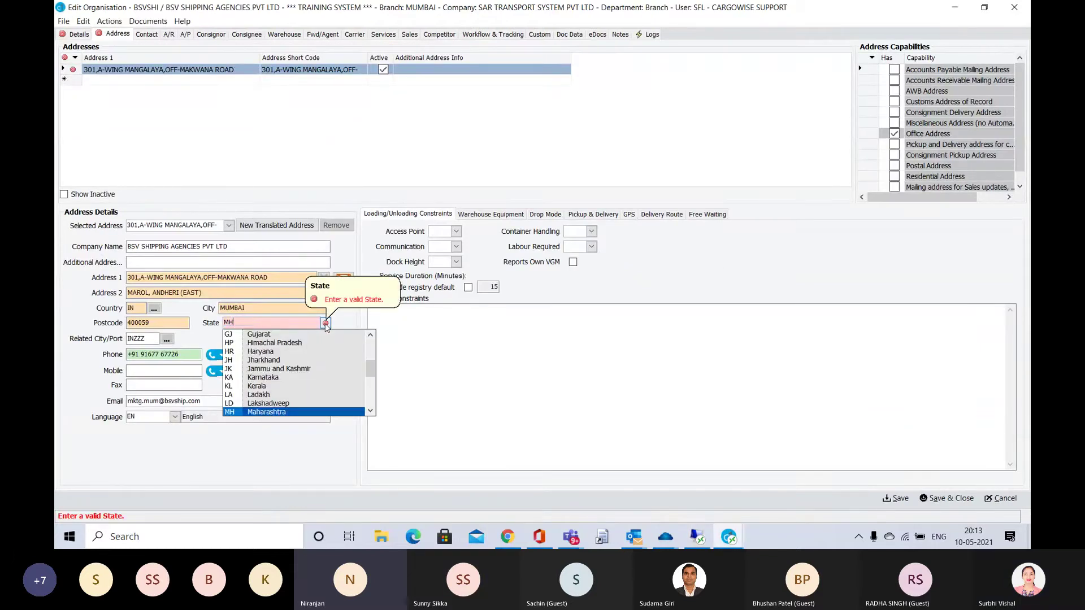
key(Tab)
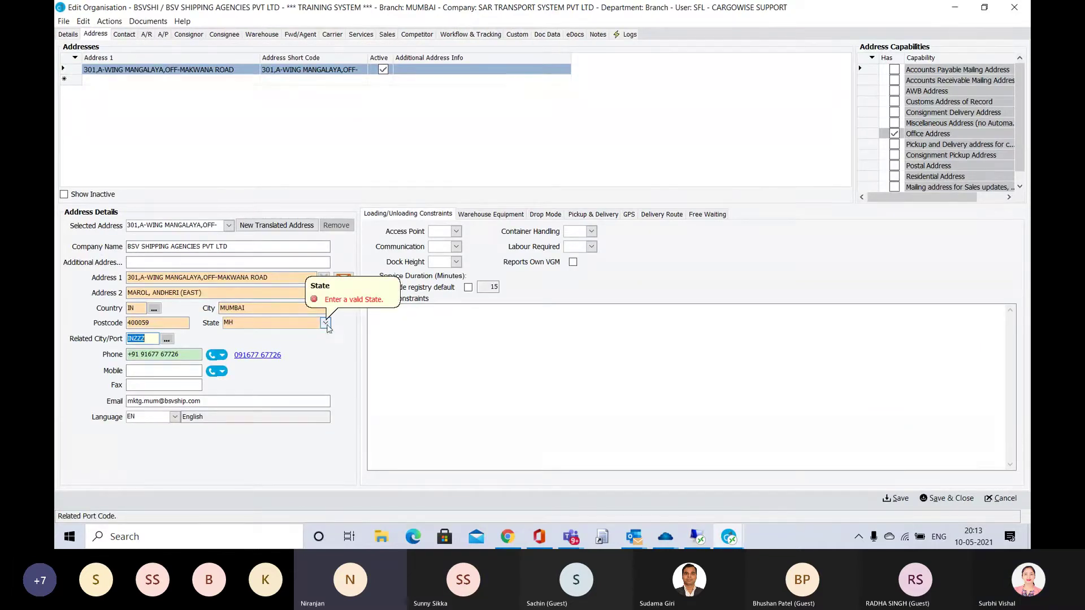
Validate the consignor's address and accept it as entered instead of the suggested one, confirming the choice.
click(351, 276)
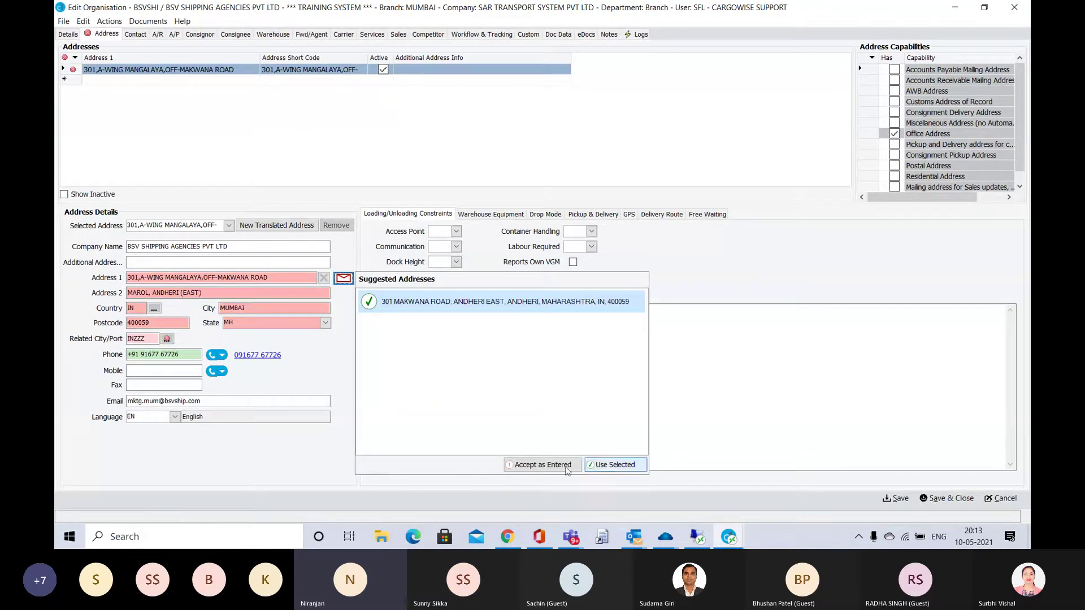
click(539, 465)
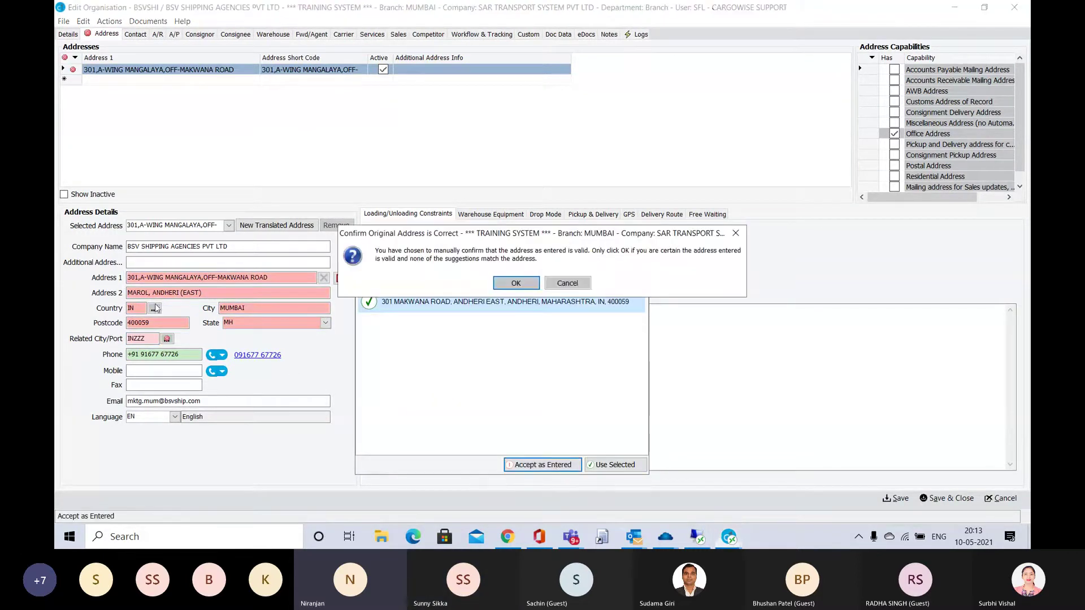
click(517, 283)
Set the address's related city/port to INBOM, acknowledge the tax configuration notice, and save and close the organisation record.
click(149, 339)
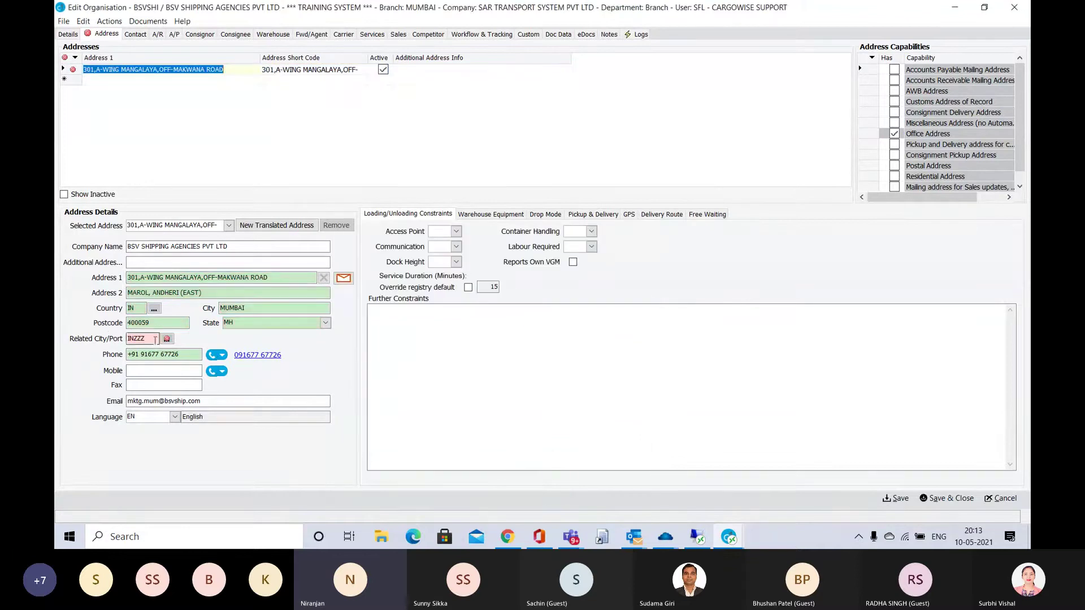
key(BackSpace)
key(BackSpace)
key(BackSpace)
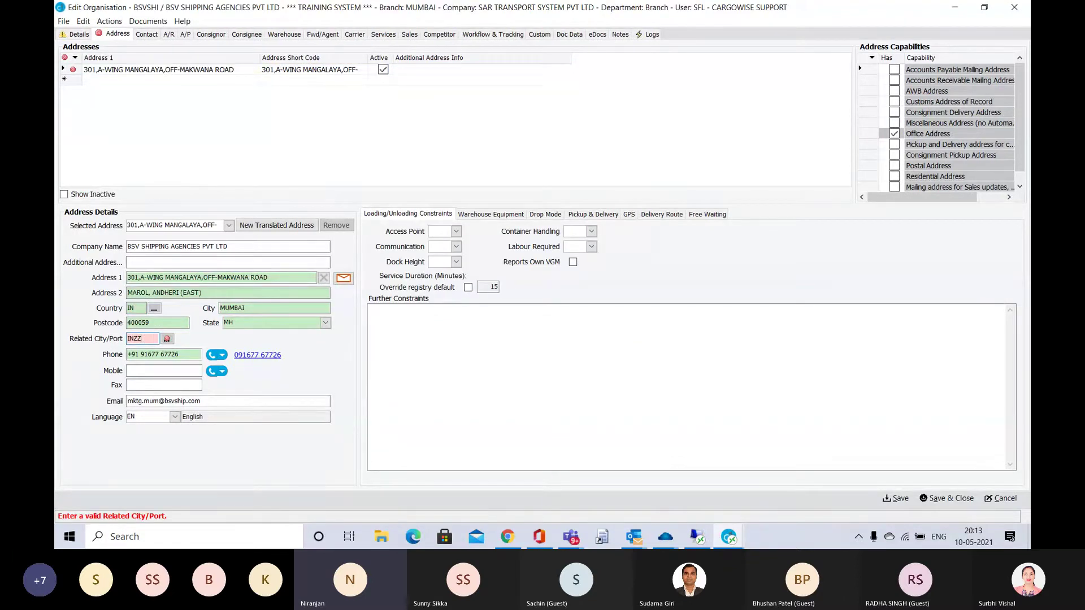
text(BOM)
key(Tab)
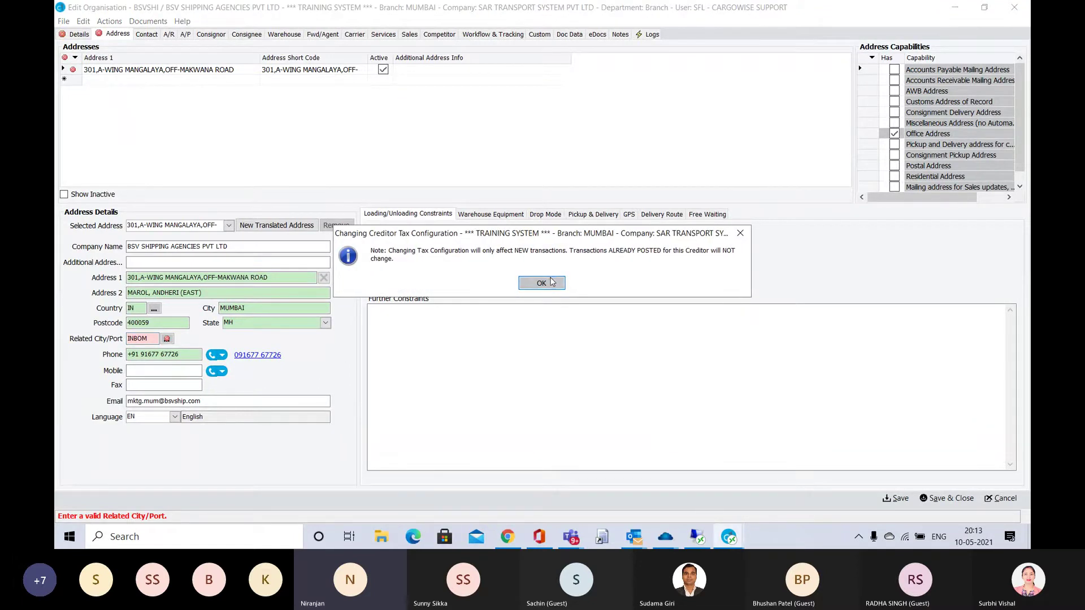
click(542, 283)
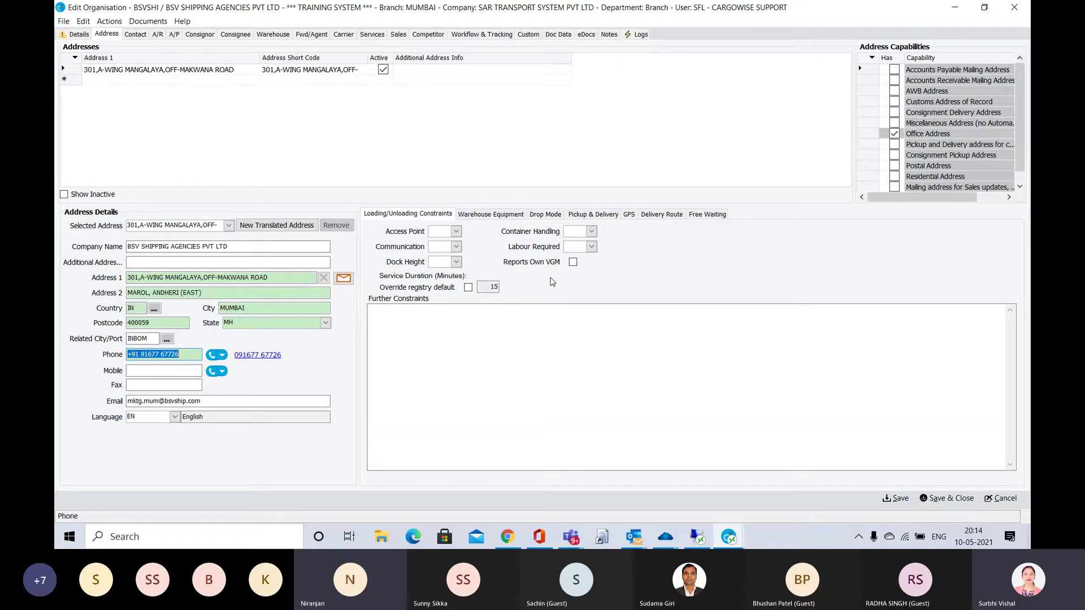
click(938, 498)
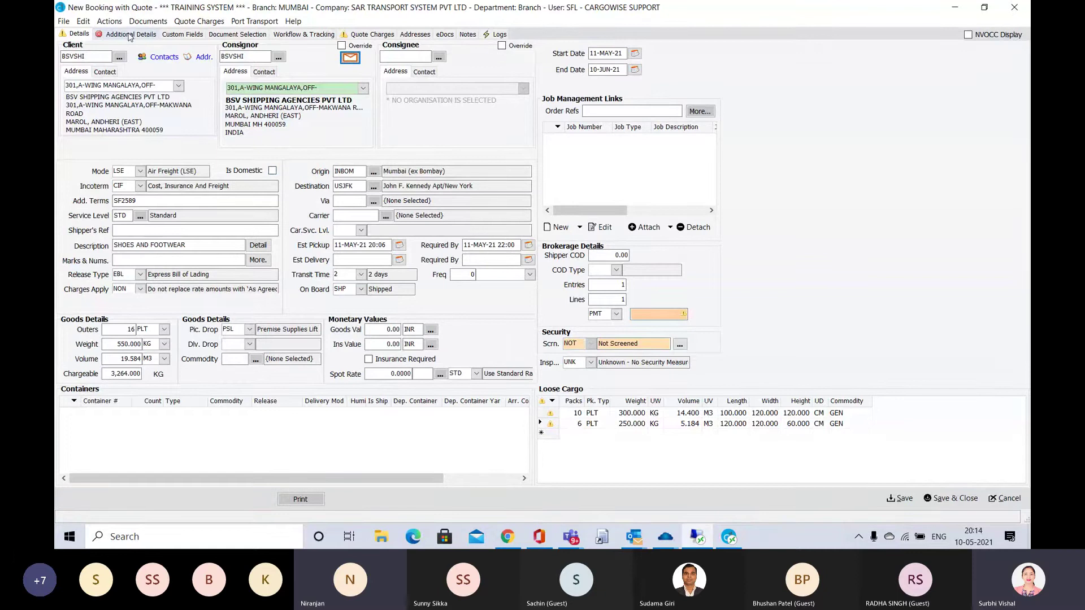
key(alt+Tab)
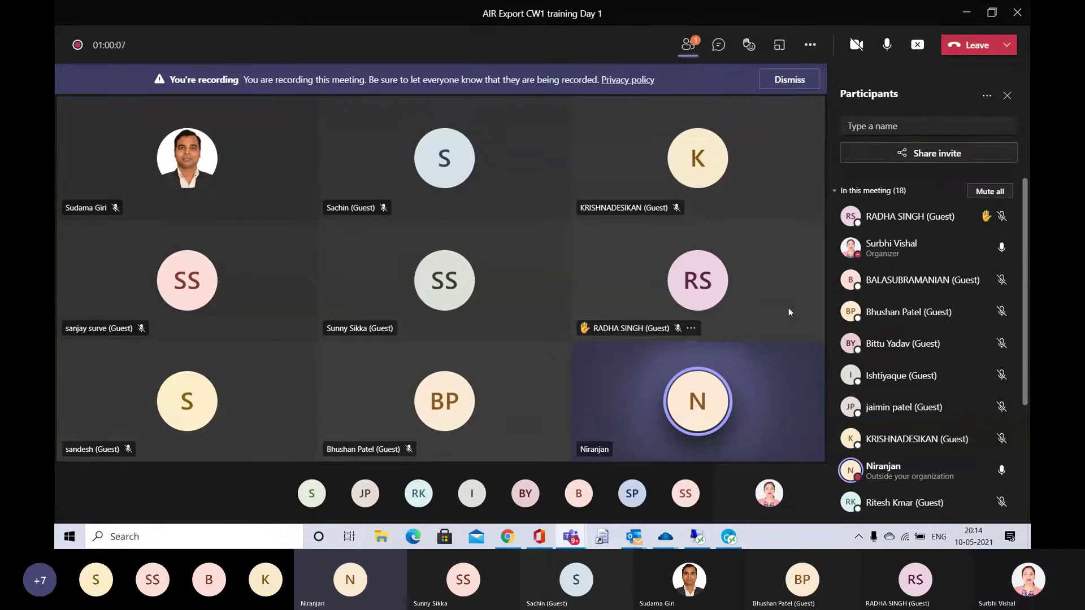
key(alt+Tab)
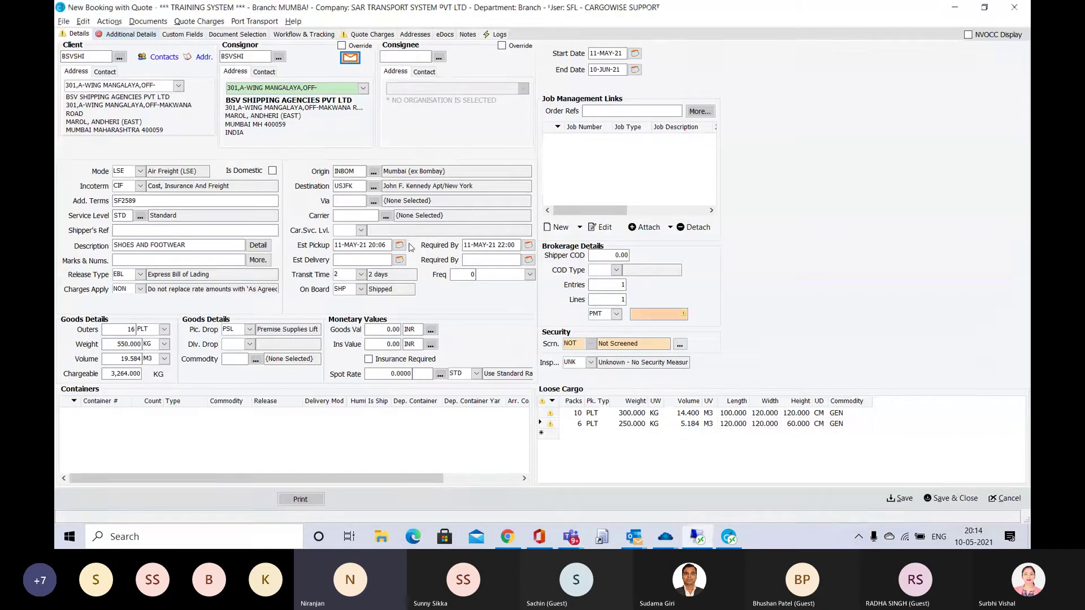
Set the load port to INBOM in the booking's additional details.
click(131, 34)
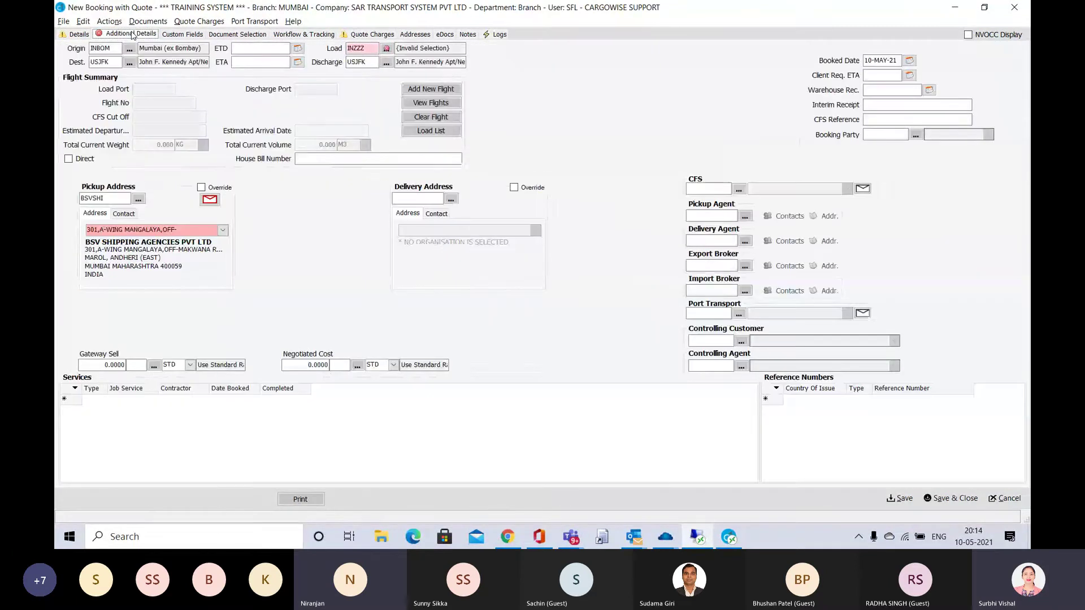
click(369, 49)
key(BackSpace)
key(BackSpace)
key(BackSpace)
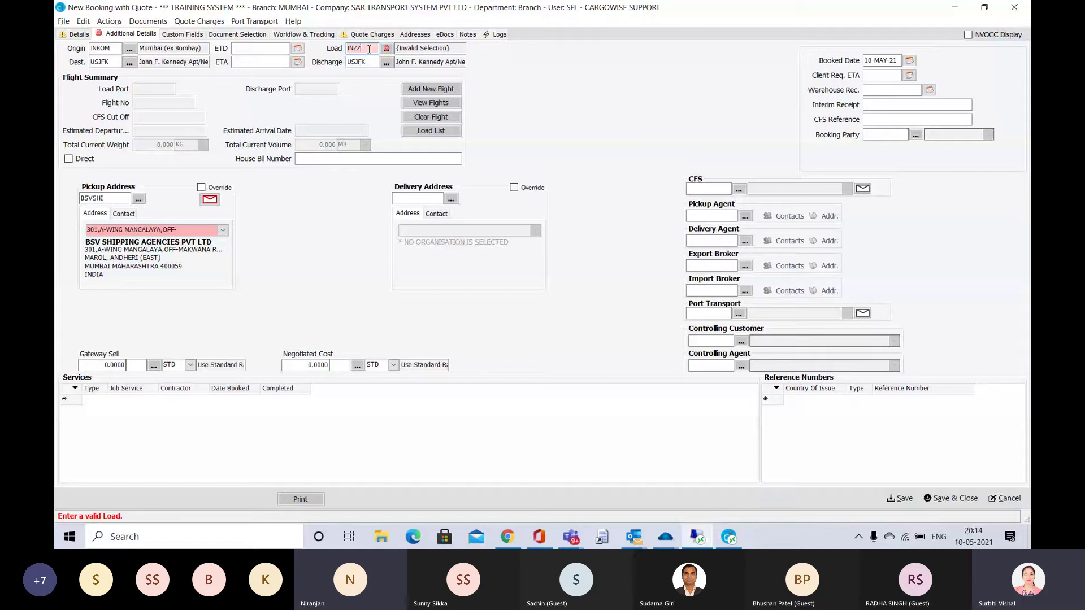
text(BOM)
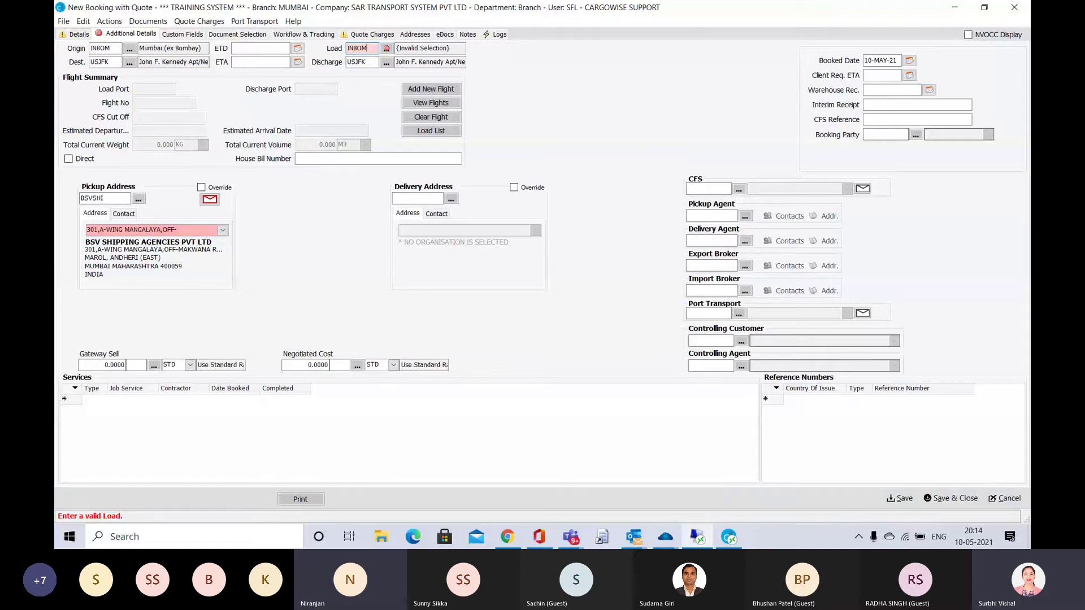
key(Tab)
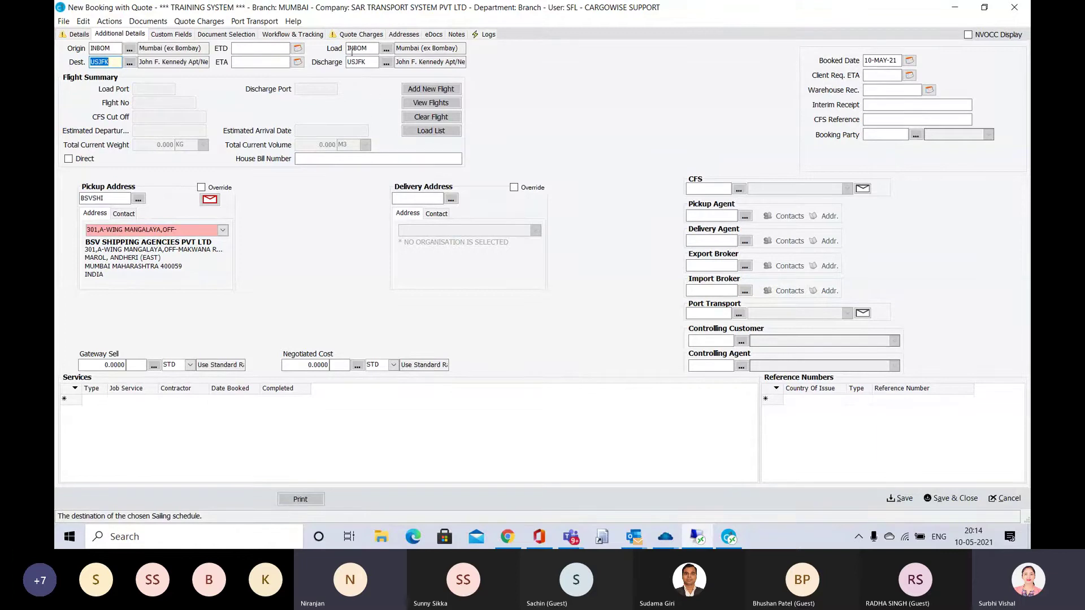
Set the booking's ETD to three days from today (T+3), 13-MAY-21.
click(246, 48)
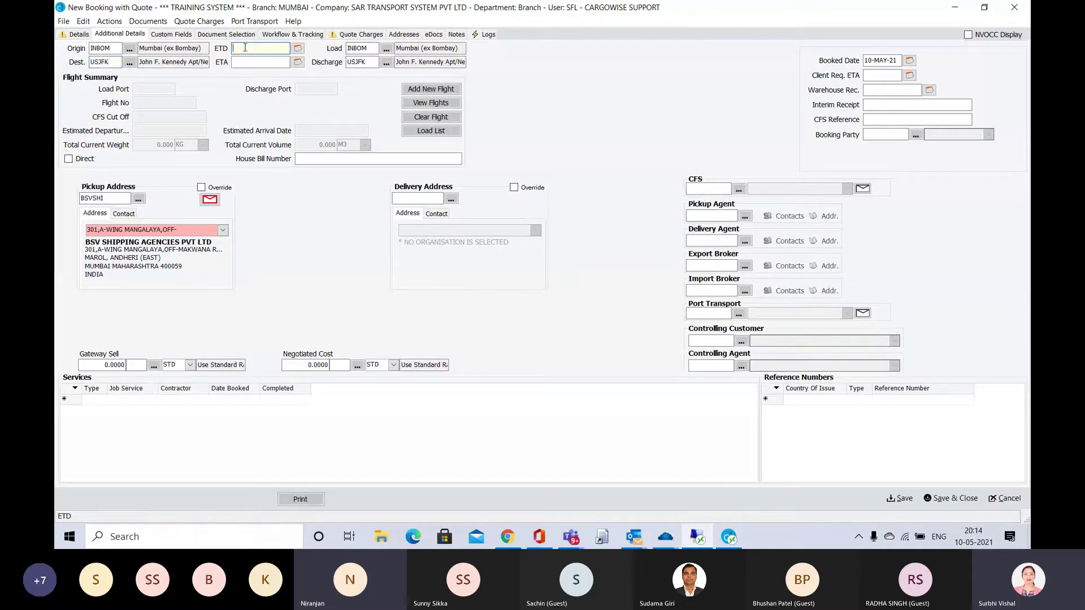
text(T+3)
key(Tab)
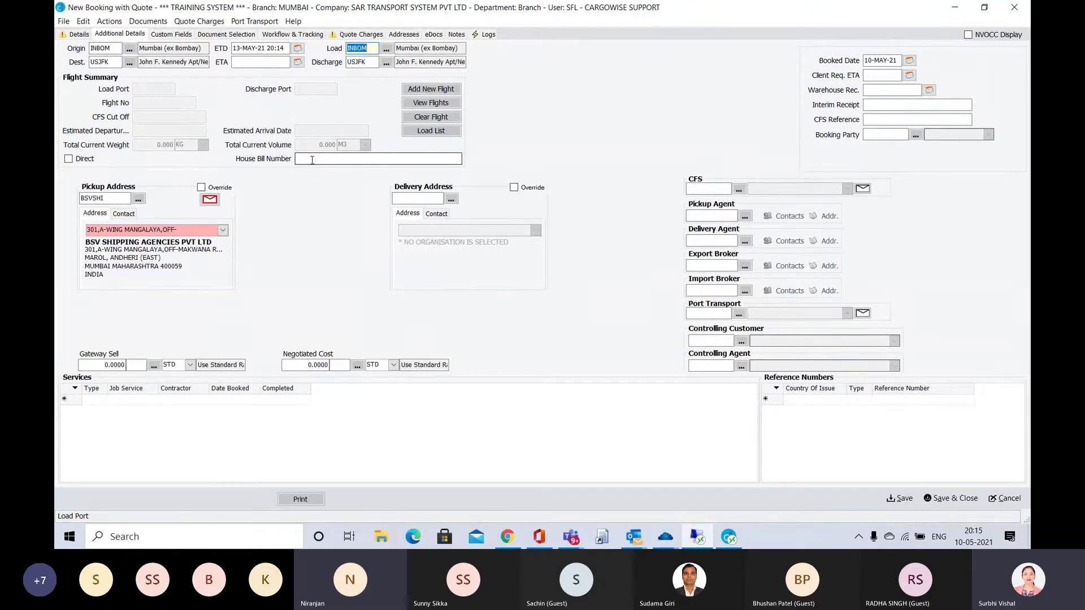
click(312, 159)
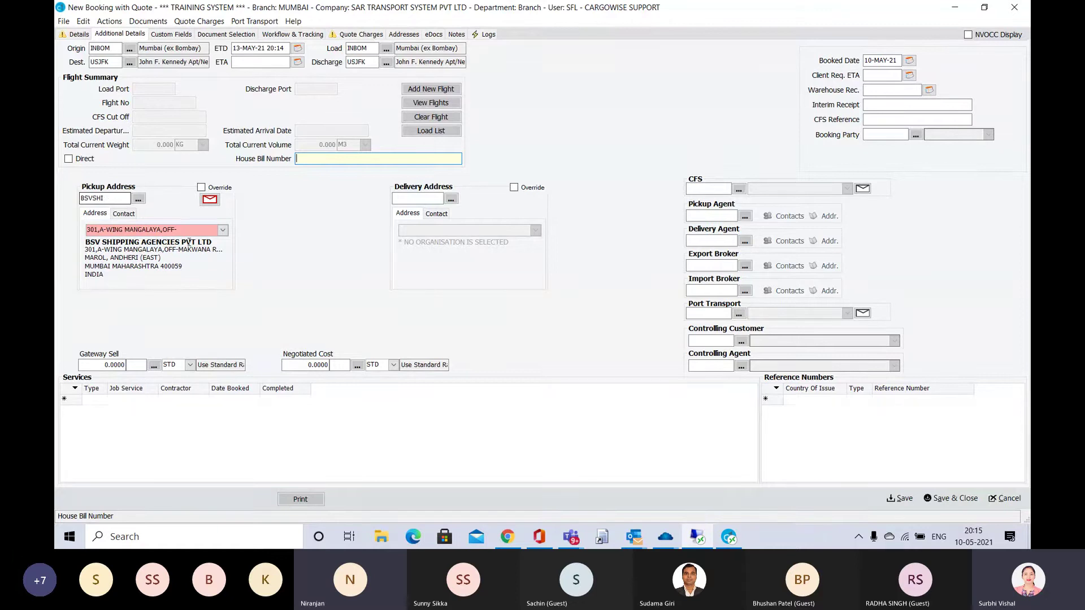
Check which pickup addresses the organisation offers with the consignment pickup and delivery filter turned off.
click(222, 230)
click(223, 230)
click(222, 230)
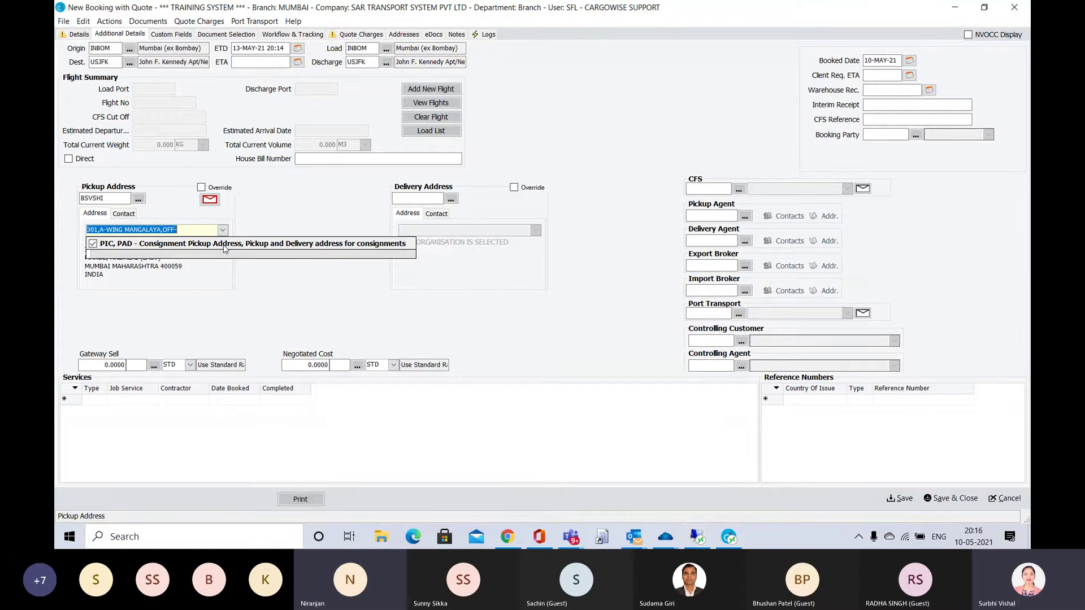
click(224, 249)
click(238, 255)
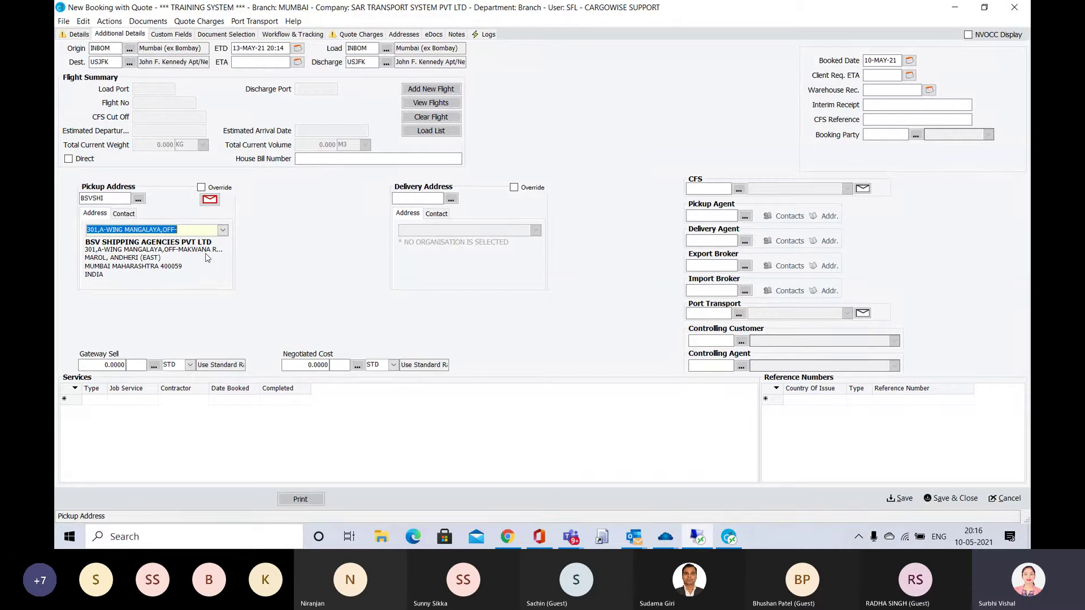
click(223, 230)
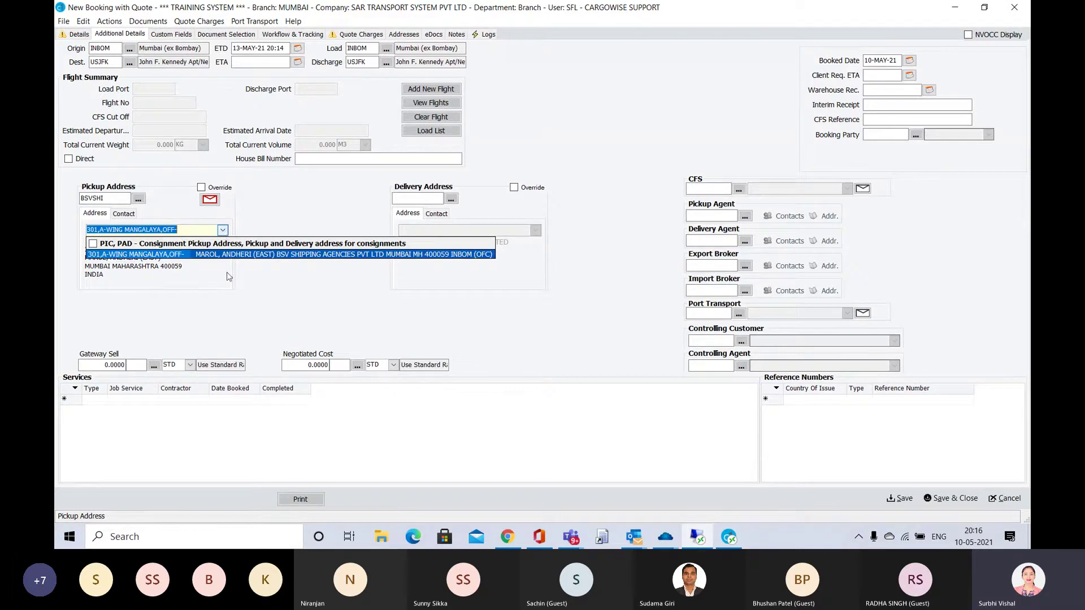
click(289, 220)
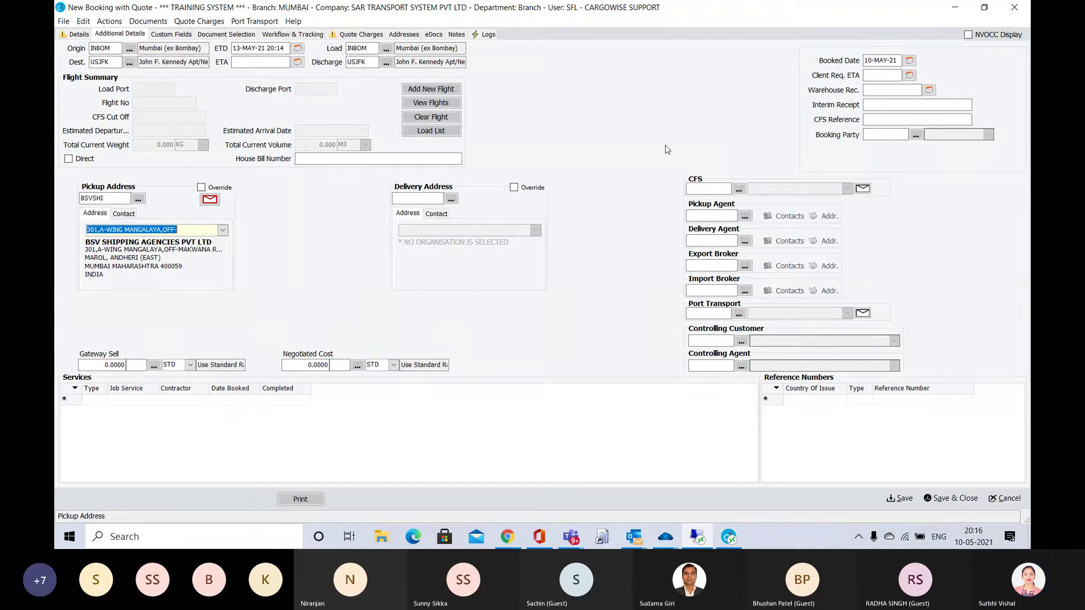
Autorate the revenue for the booking's quote charges and dismiss the completion notice.
click(182, 37)
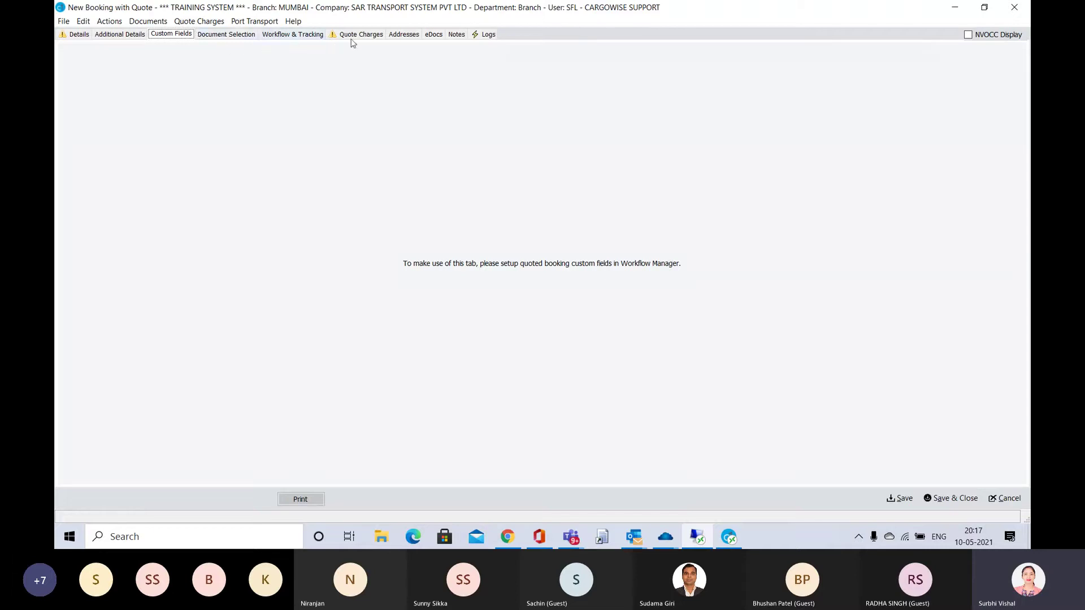
click(372, 35)
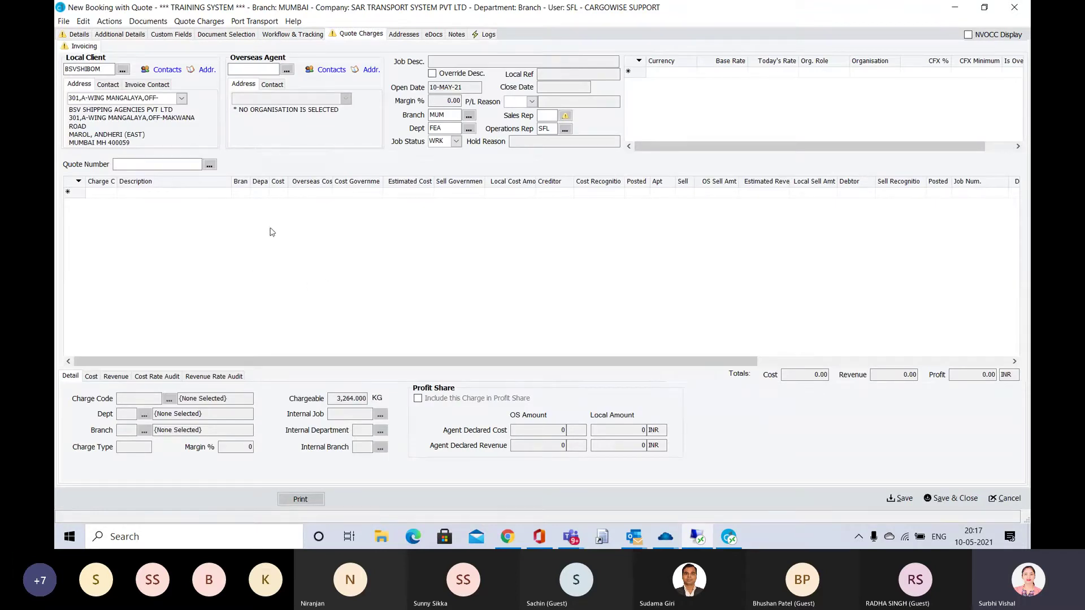
click(209, 23)
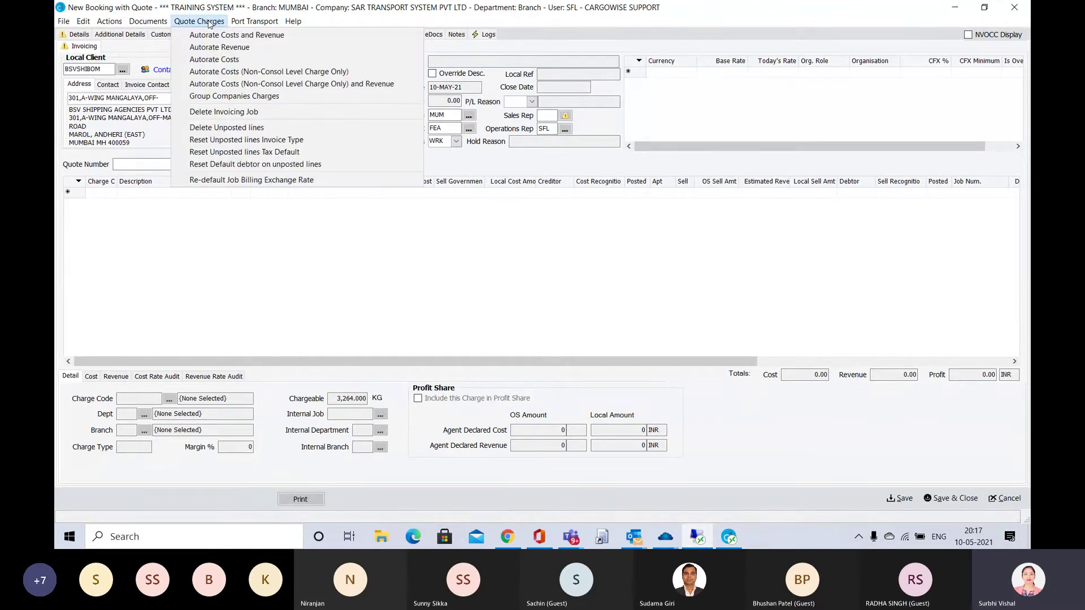
click(245, 49)
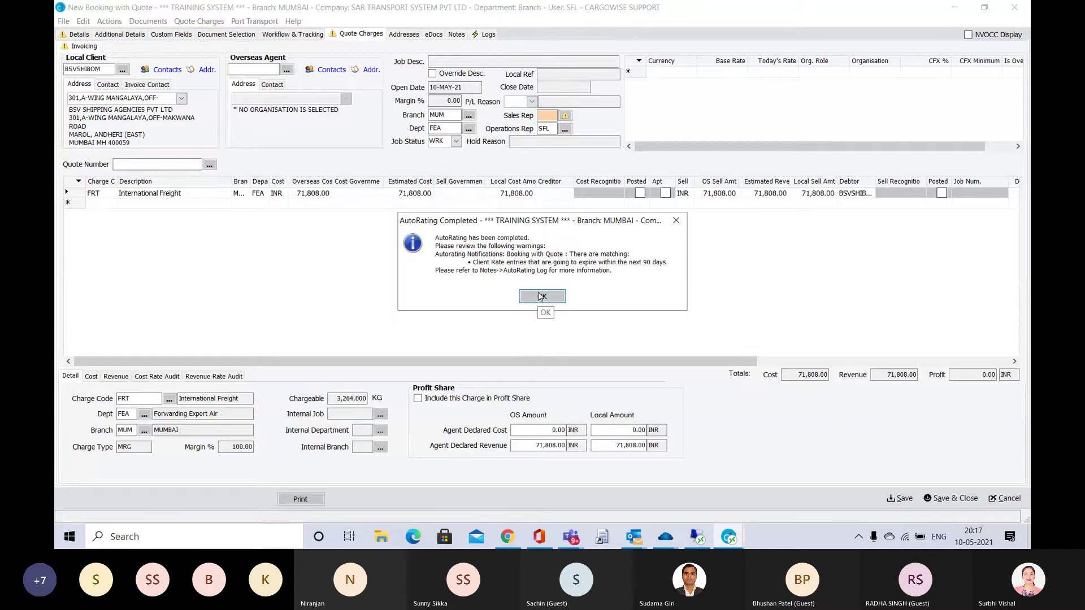
click(540, 298)
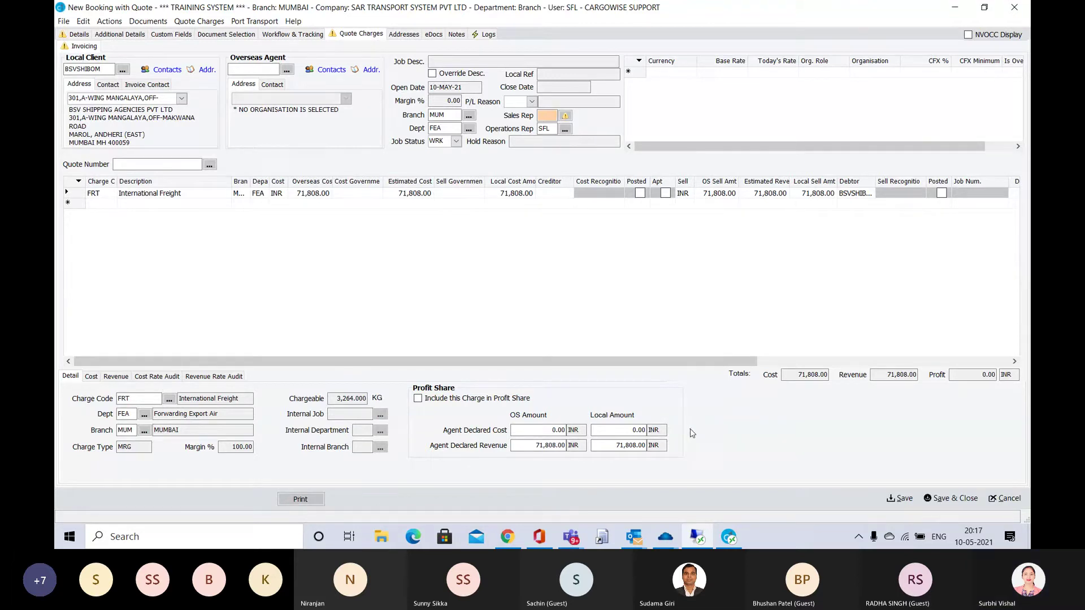
key(alt+Tab)
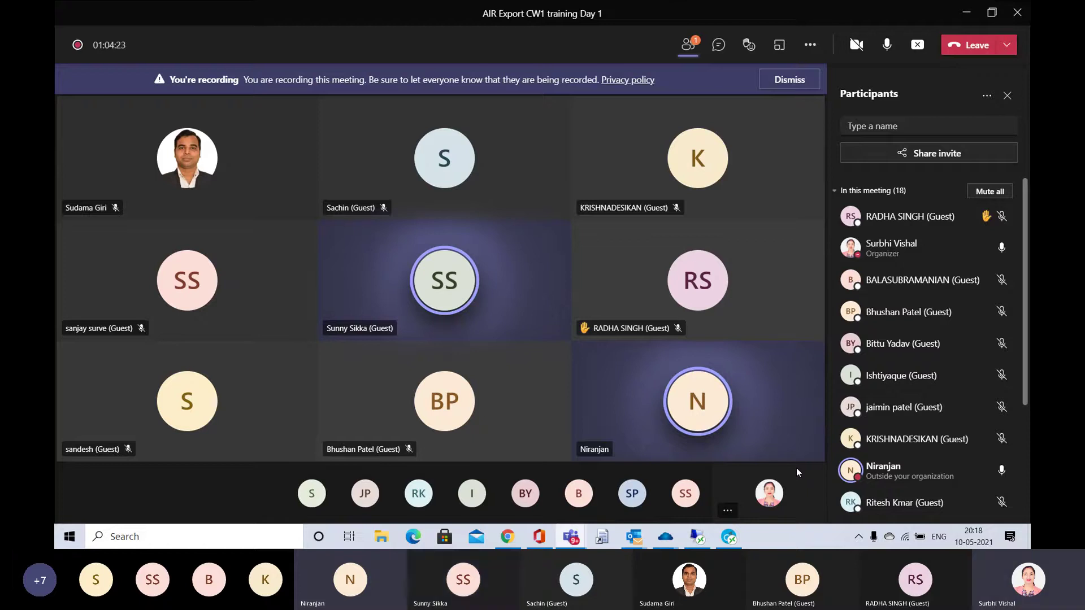
key(alt+Tab)
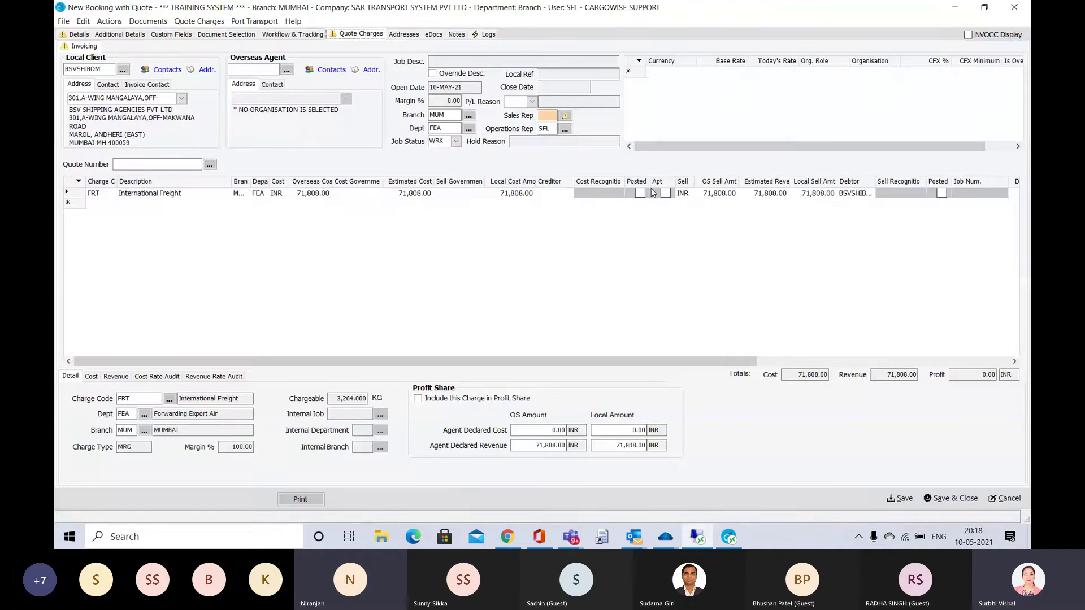
click(546, 116)
key(alt+Tab)
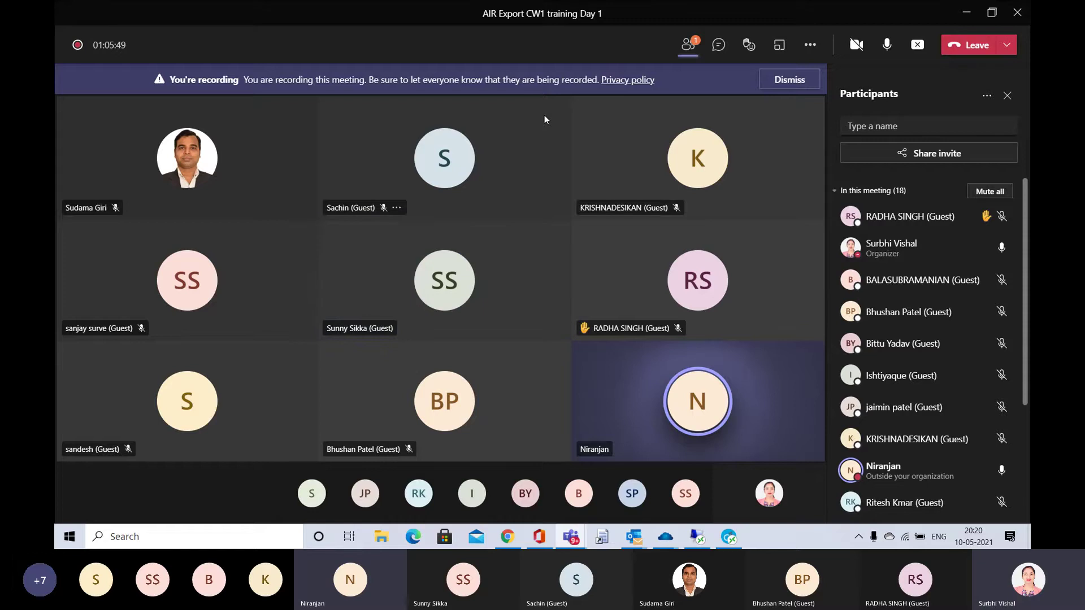
key(alt+Tab)
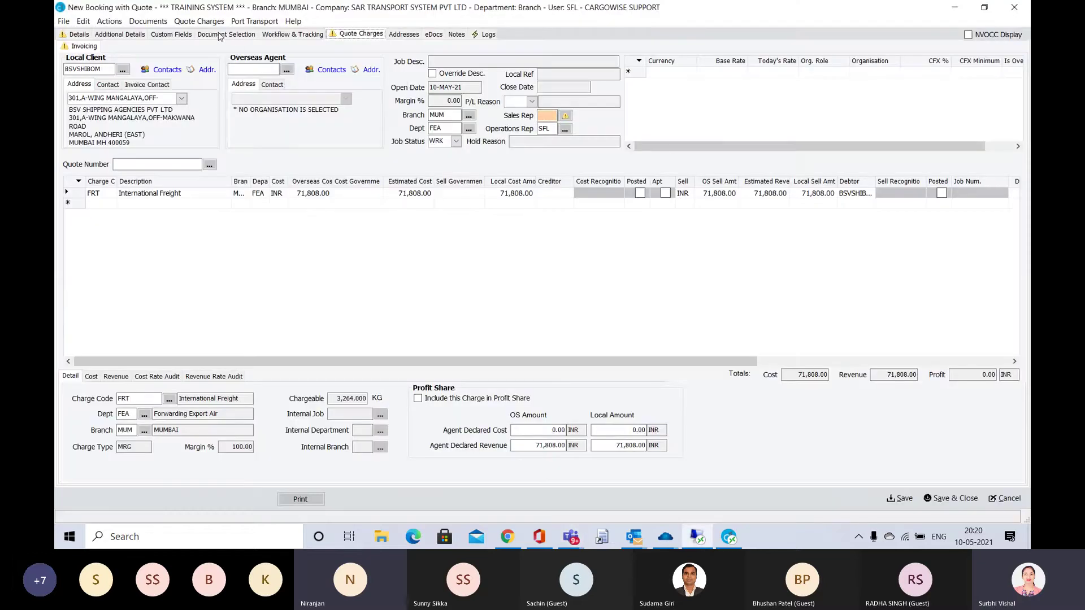
click(207, 20)
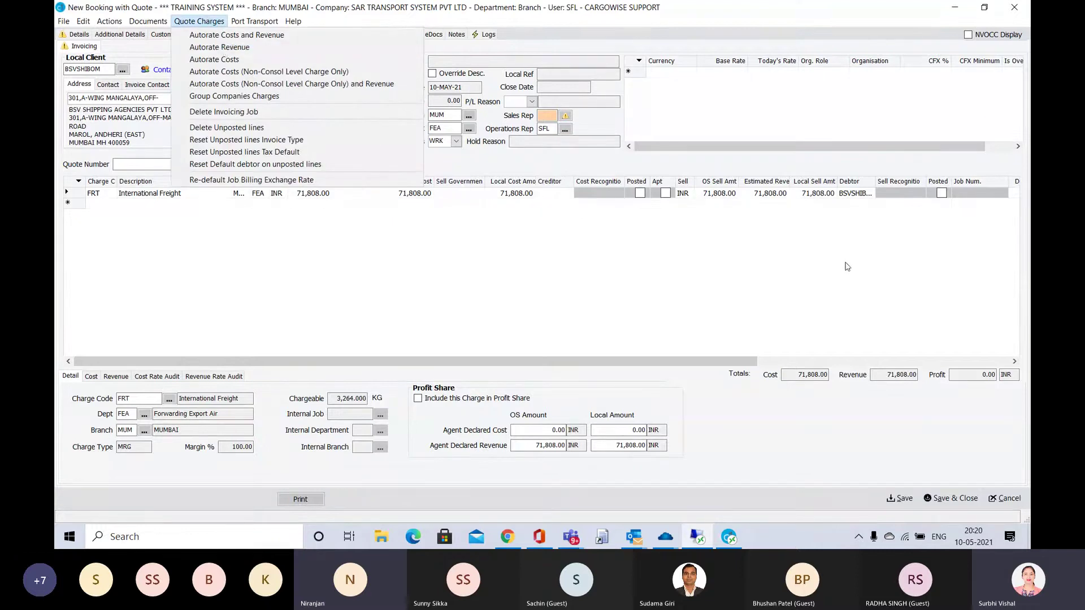
click(851, 270)
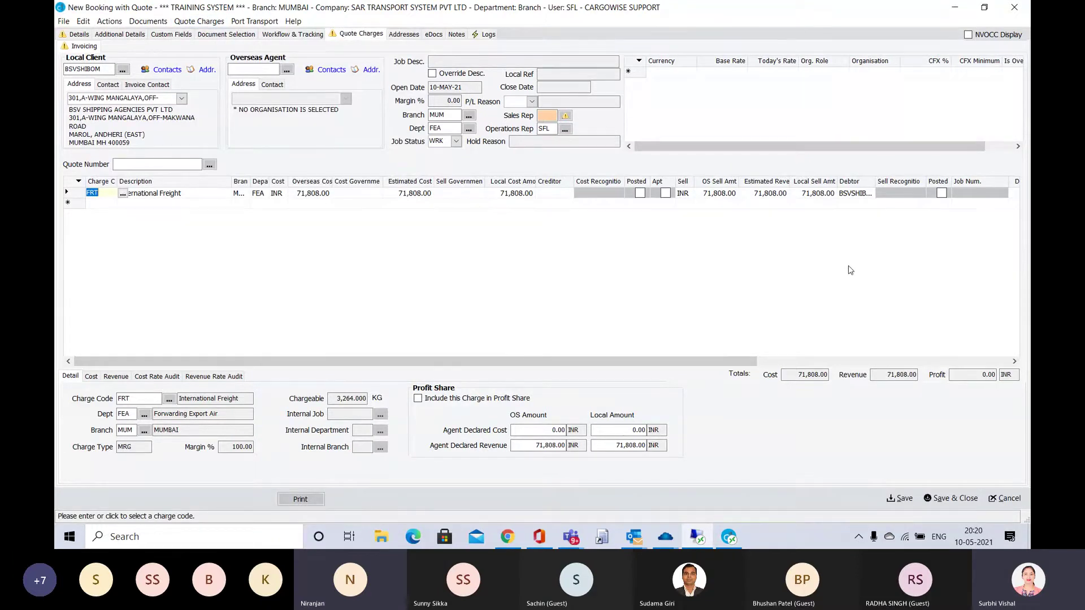
key(alt+Tab)
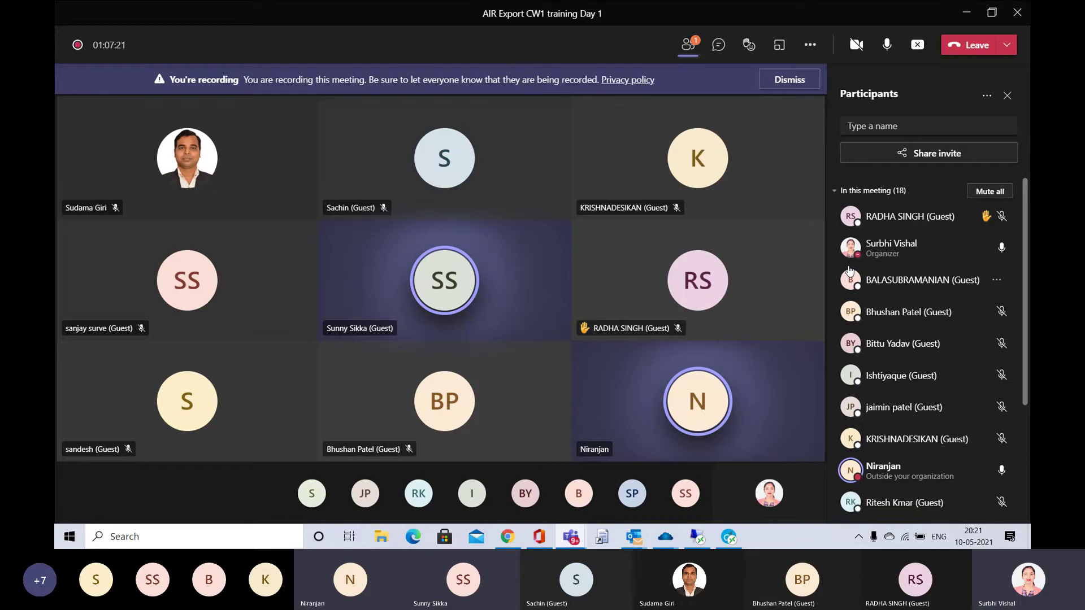
key(alt+Tab)
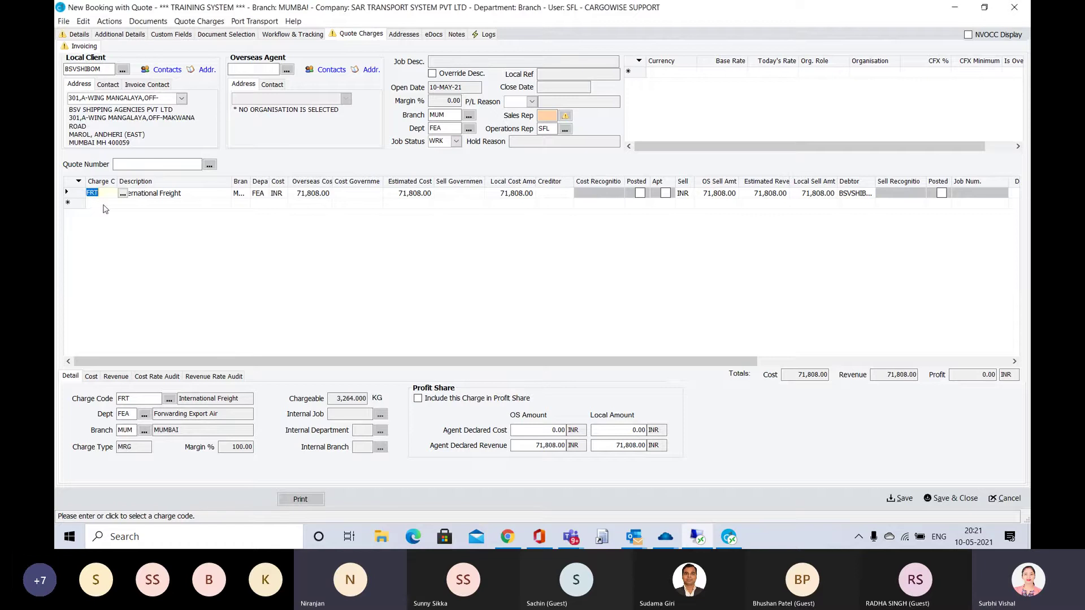
click(104, 204)
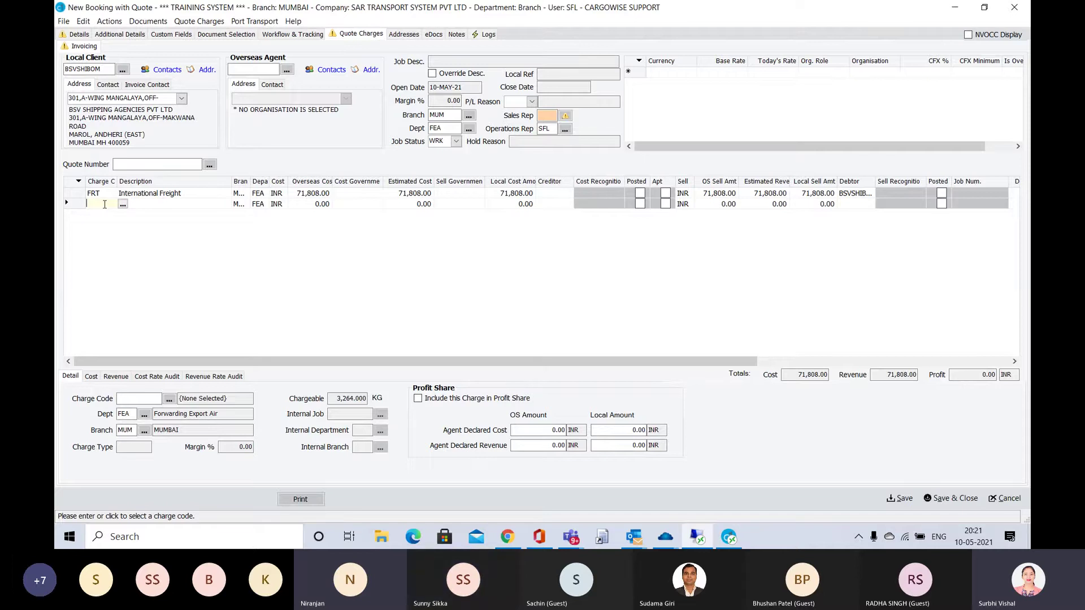
Switch to the Teams meeting and admit the participant waiting in the lobby.
key(alt+Tab)
mouse_move(104, 208)
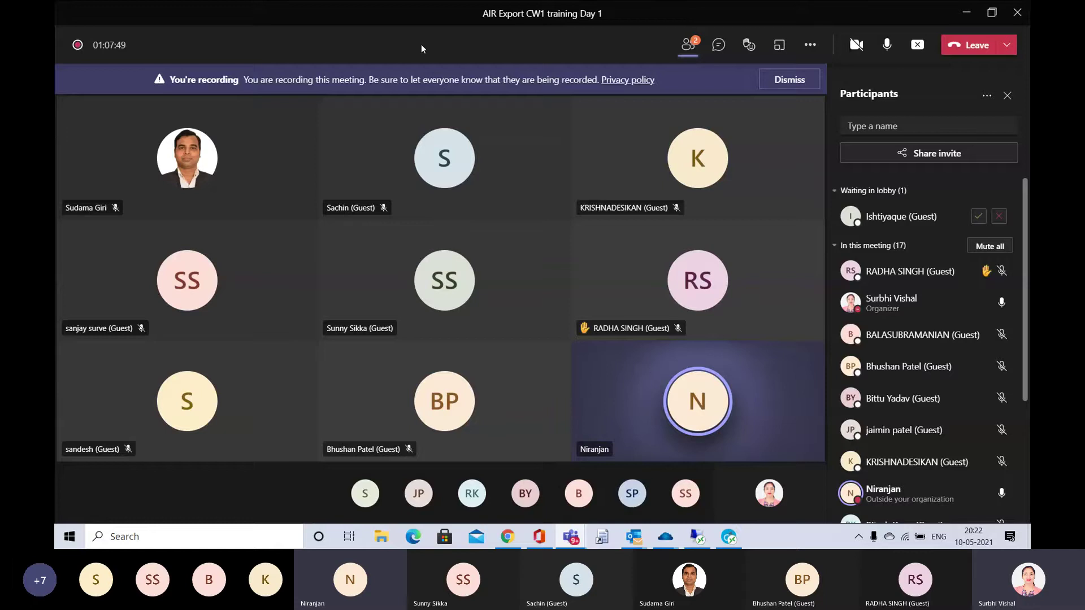
click(975, 220)
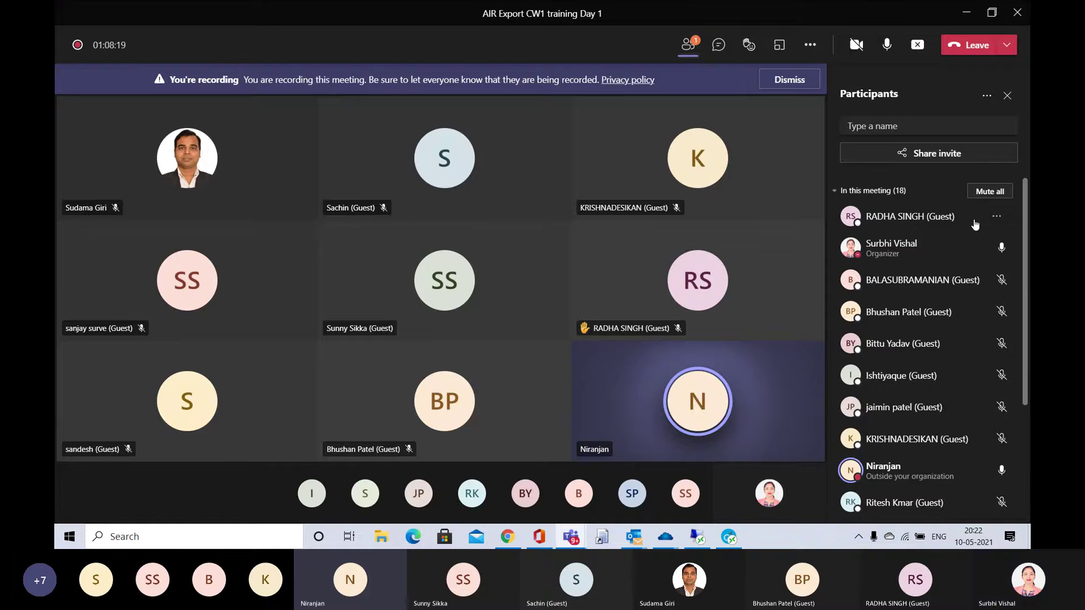
click(988, 98)
click(964, 145)
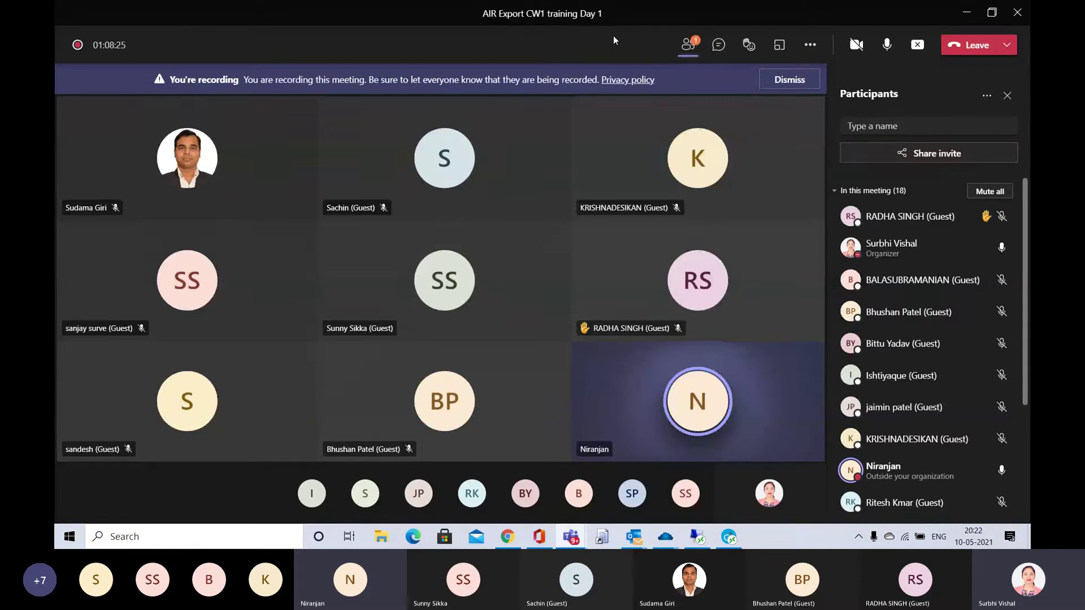
Return to CargoWise One and try to save the new booking with quote.
key(alt+Tab)
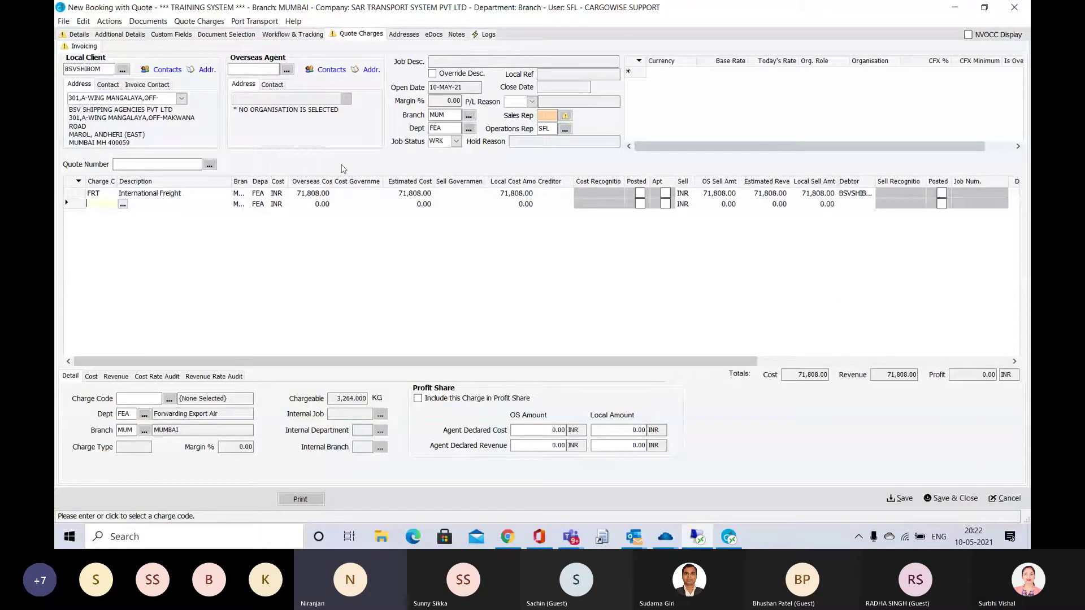
click(903, 499)
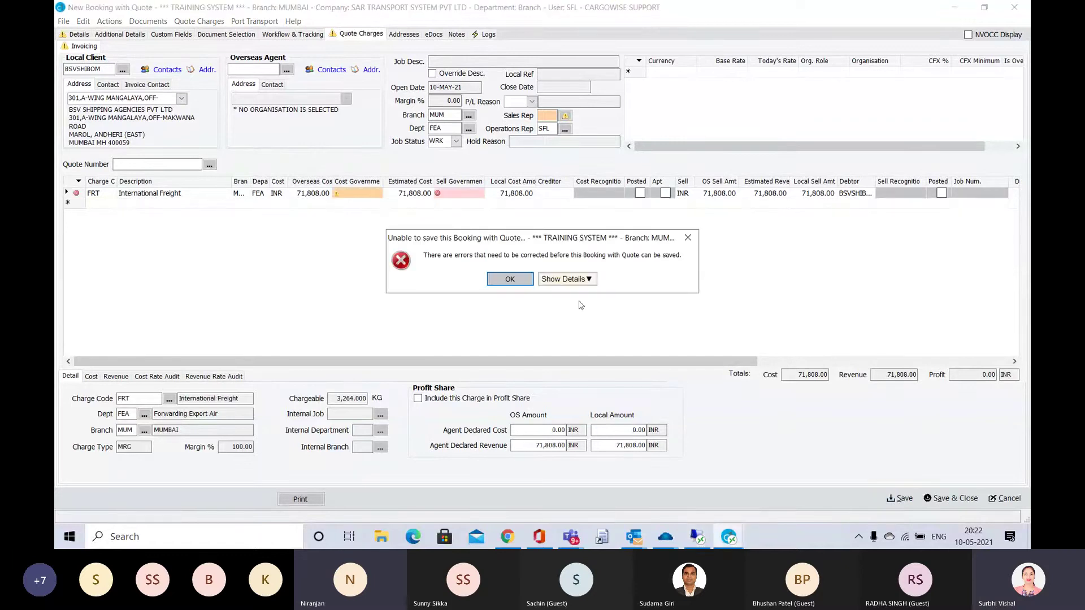
click(503, 281)
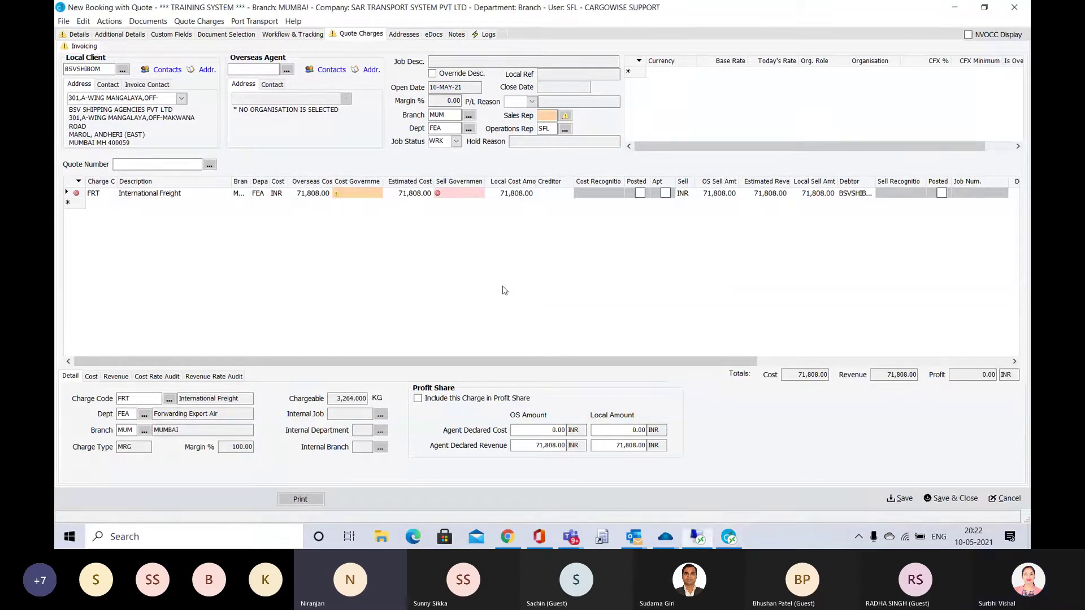
Set the FRT charge line's Sell Government charge code to 456, then save the booking and approve its spot quotation.
click(458, 194)
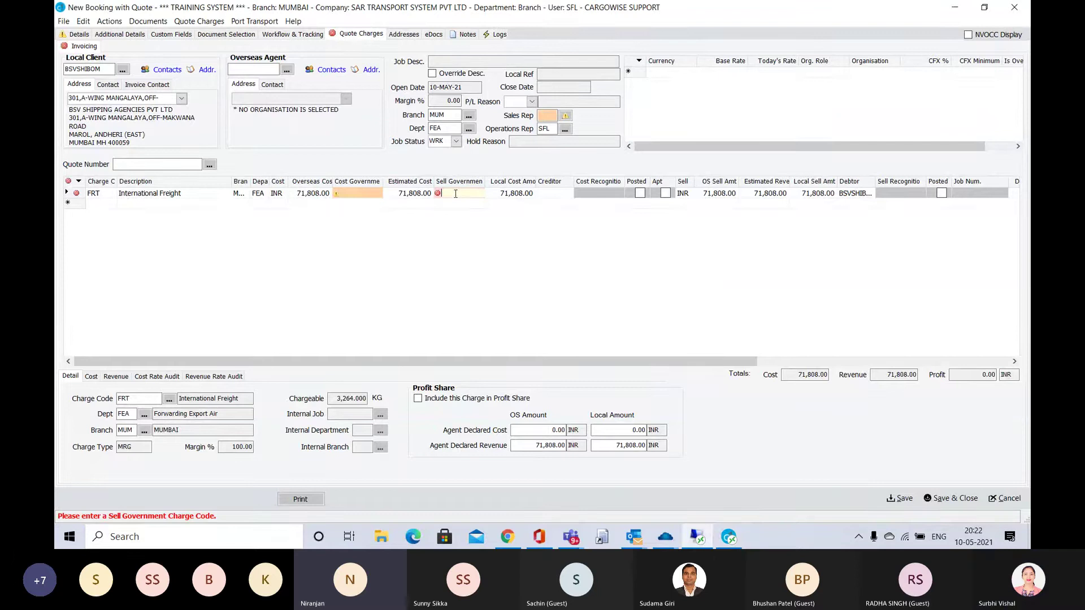
text(456)
key(Tab)
key(ctrl+s)
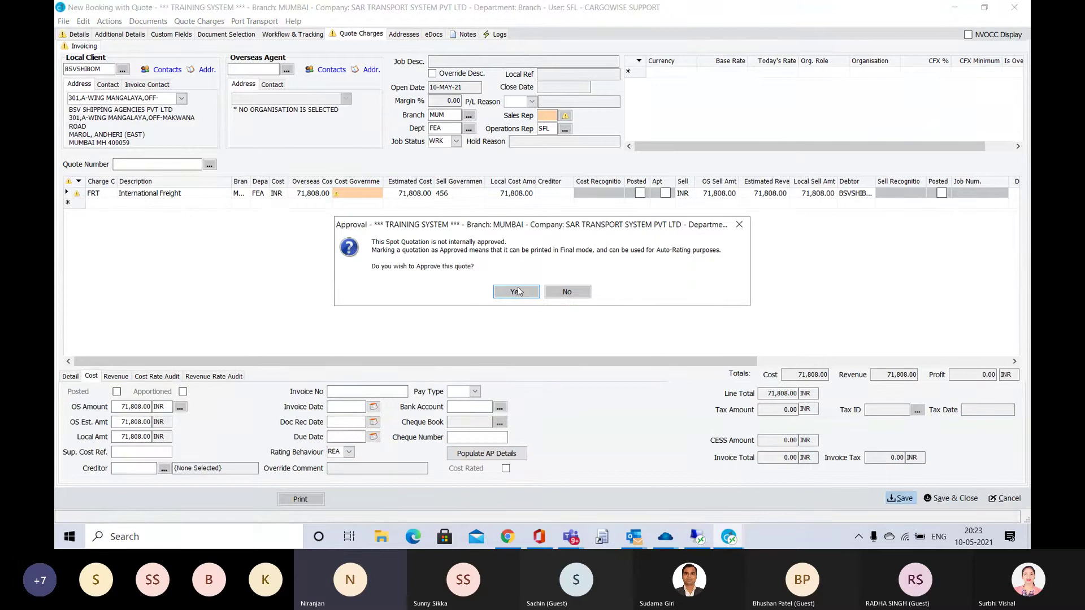
click(516, 294)
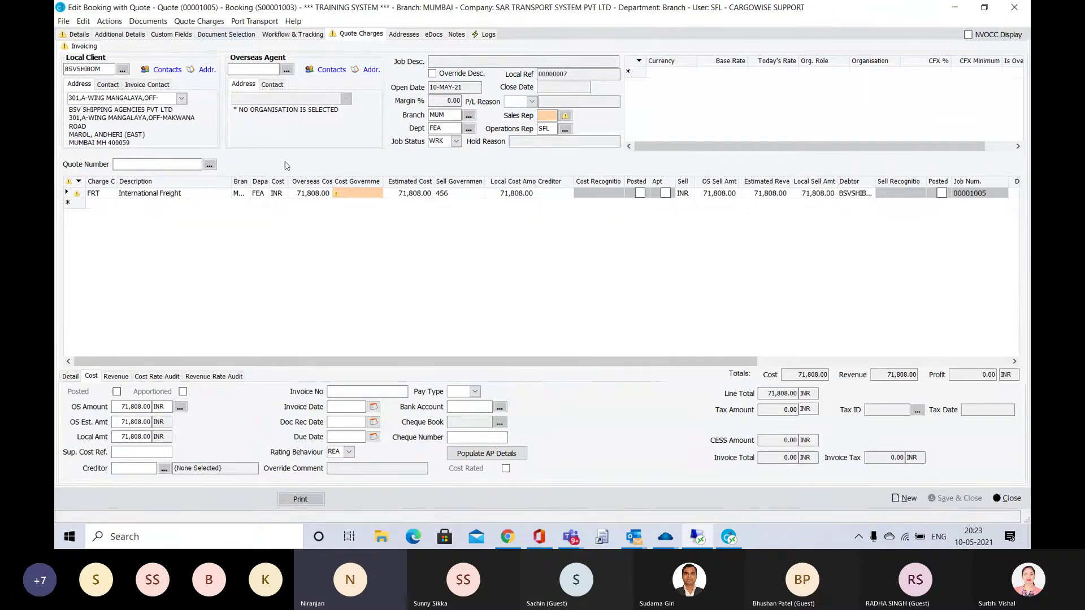
Consolidate the saved booking into a new consol.
click(103, 23)
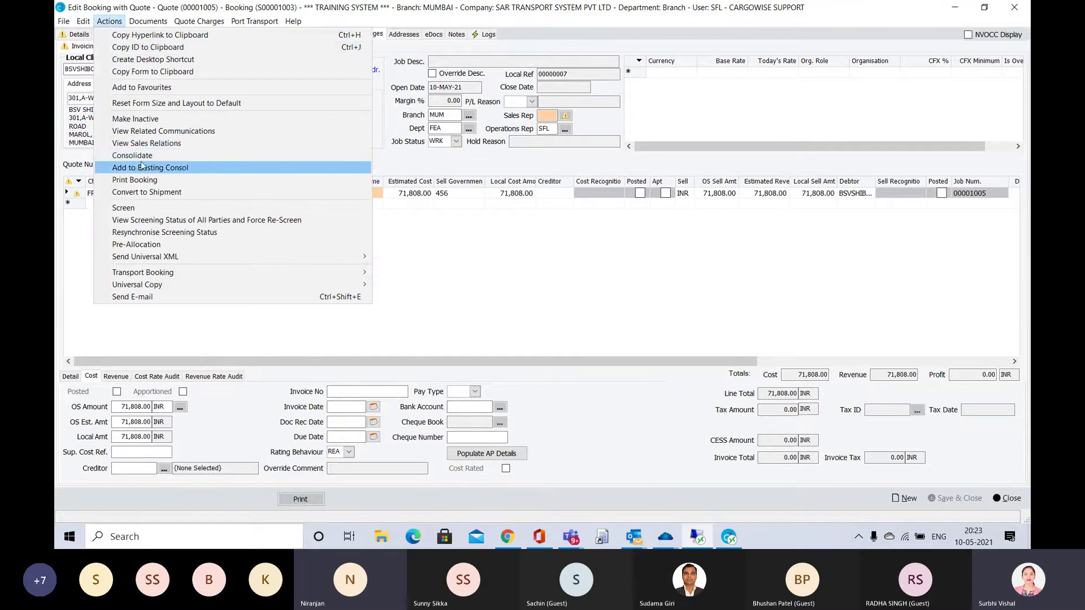
click(170, 161)
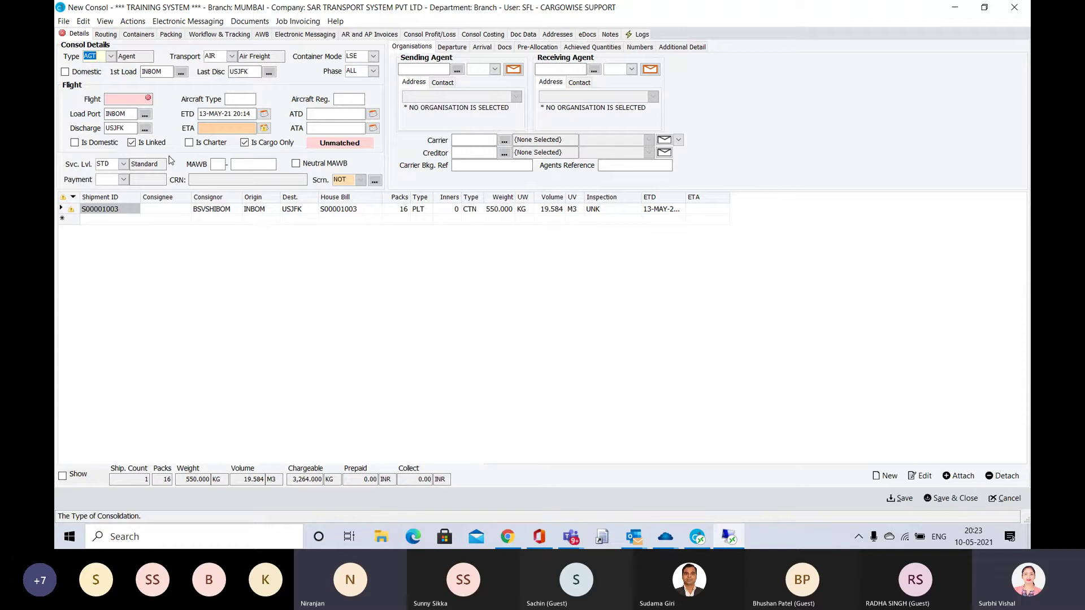
key(alt+Tab)
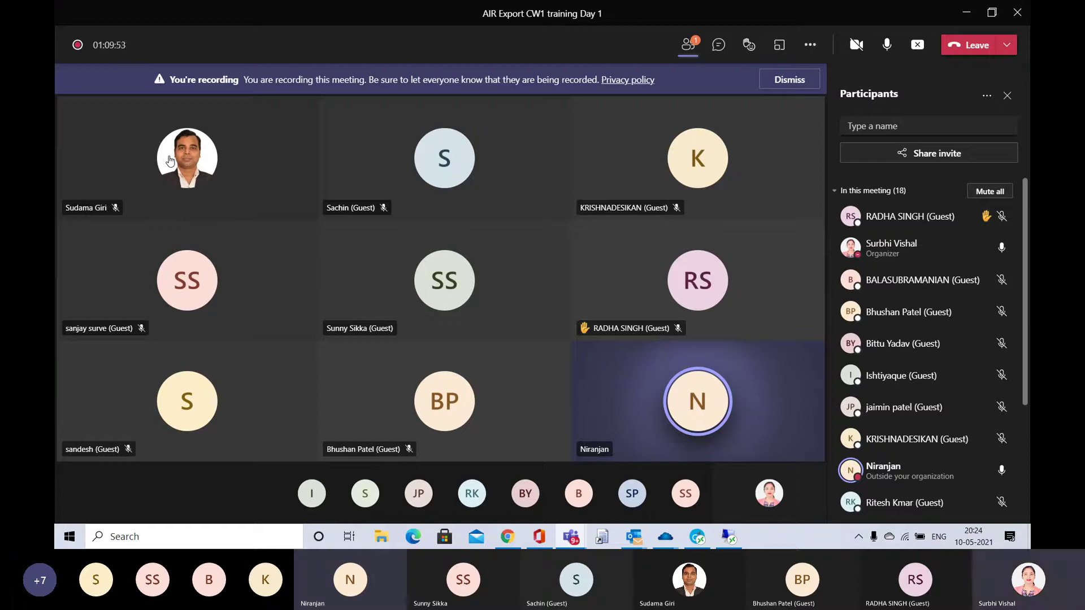
key(alt+Tab)
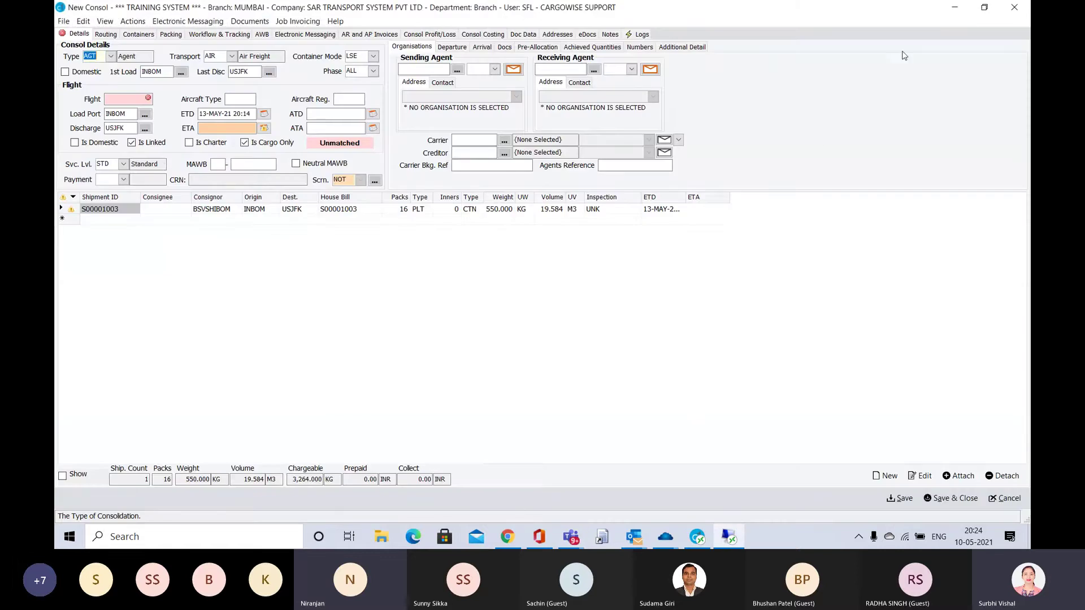
Open the MAWB Stock reference list and search for the current branch's numbers not allocated to a consol.
click(954, 9)
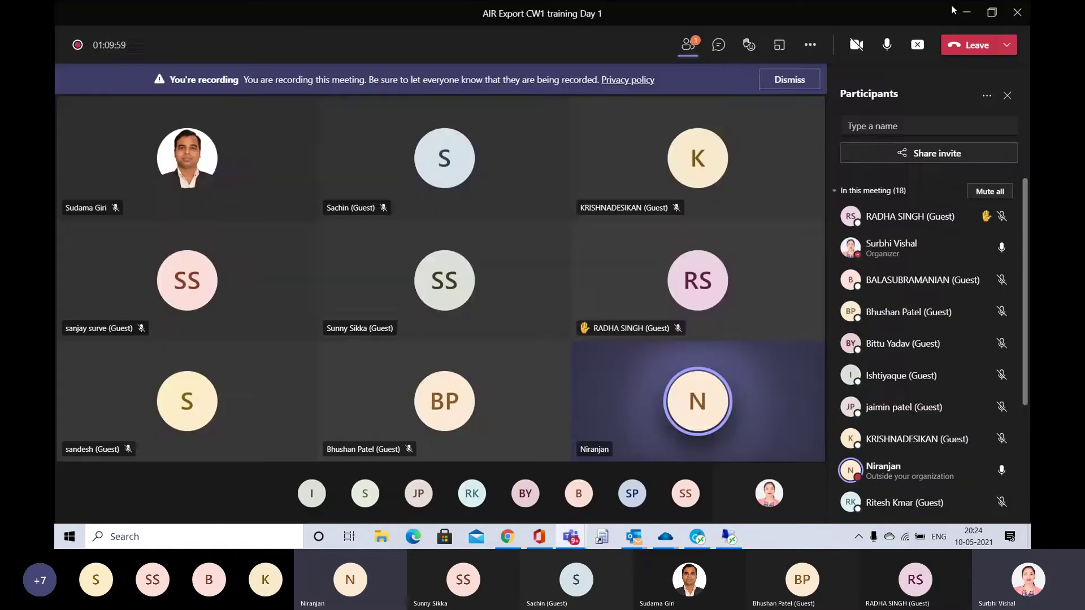
key(alt+Tab)
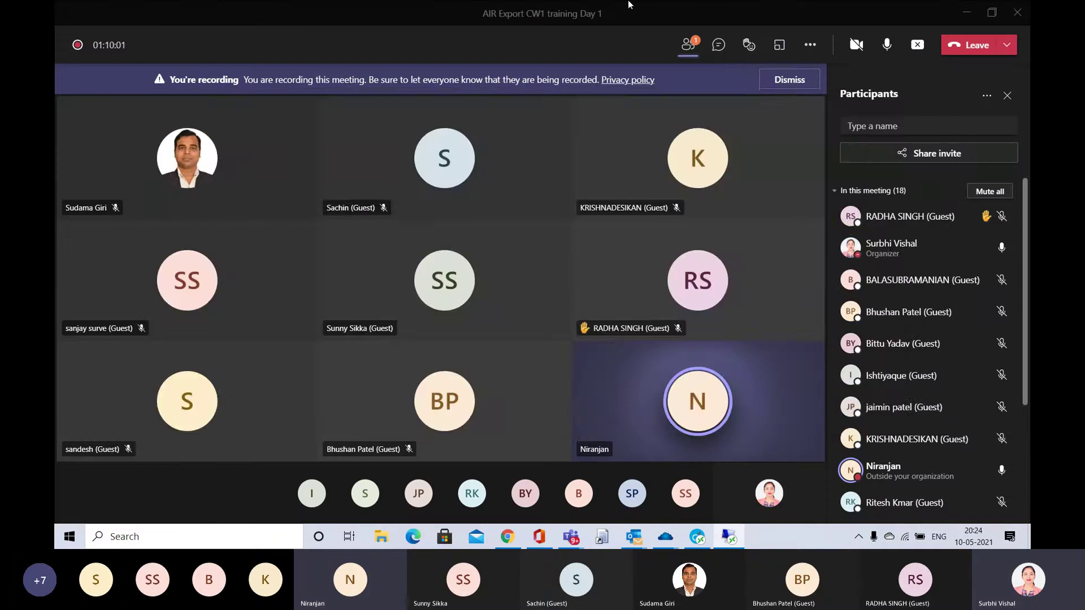
key(alt+Tab)
key(alt+Tab)
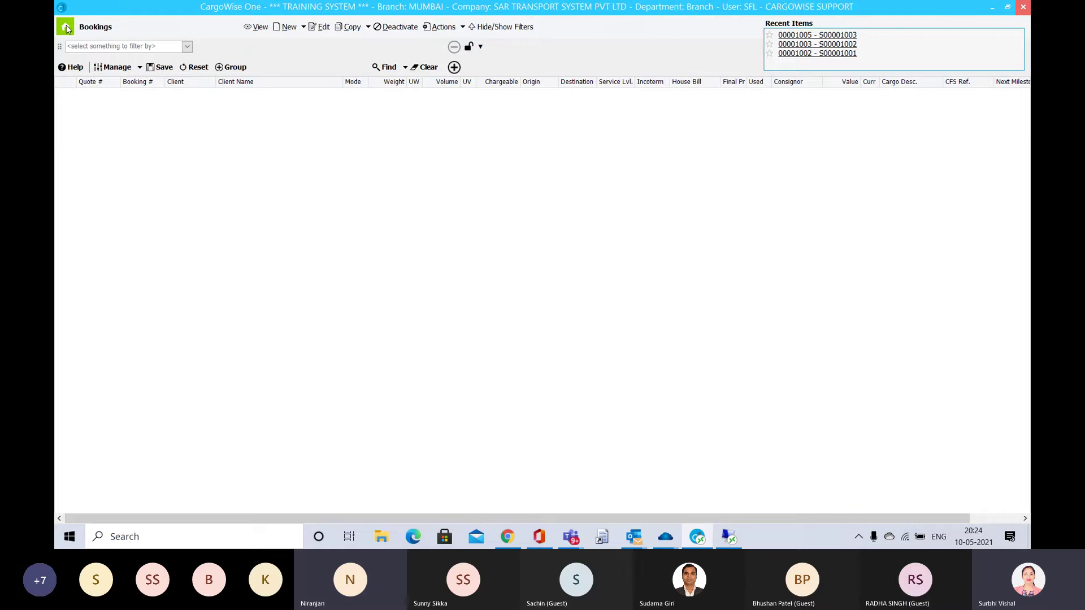
click(66, 29)
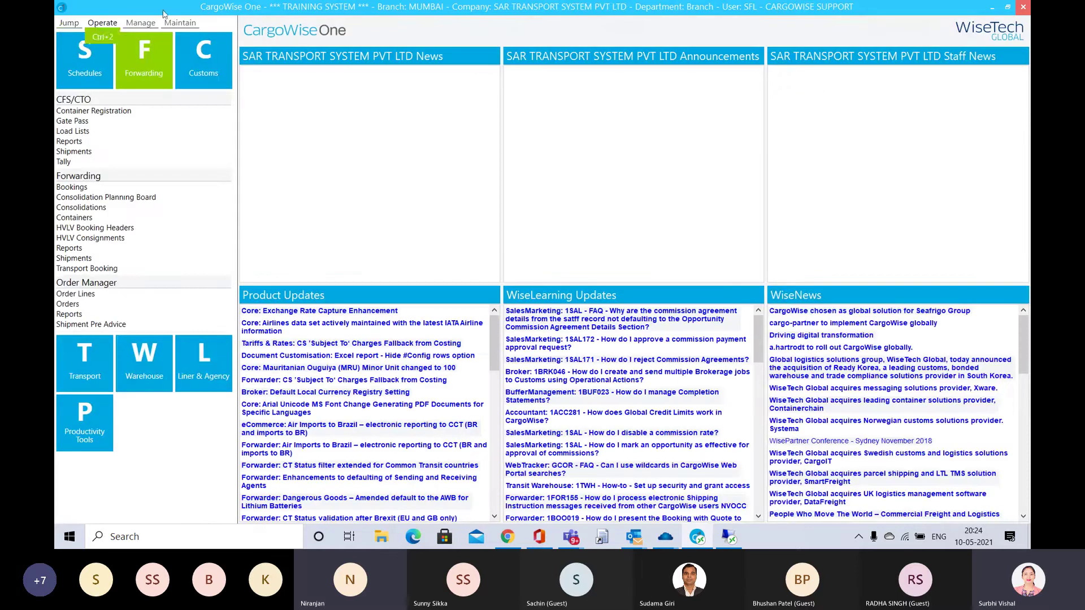
click(180, 22)
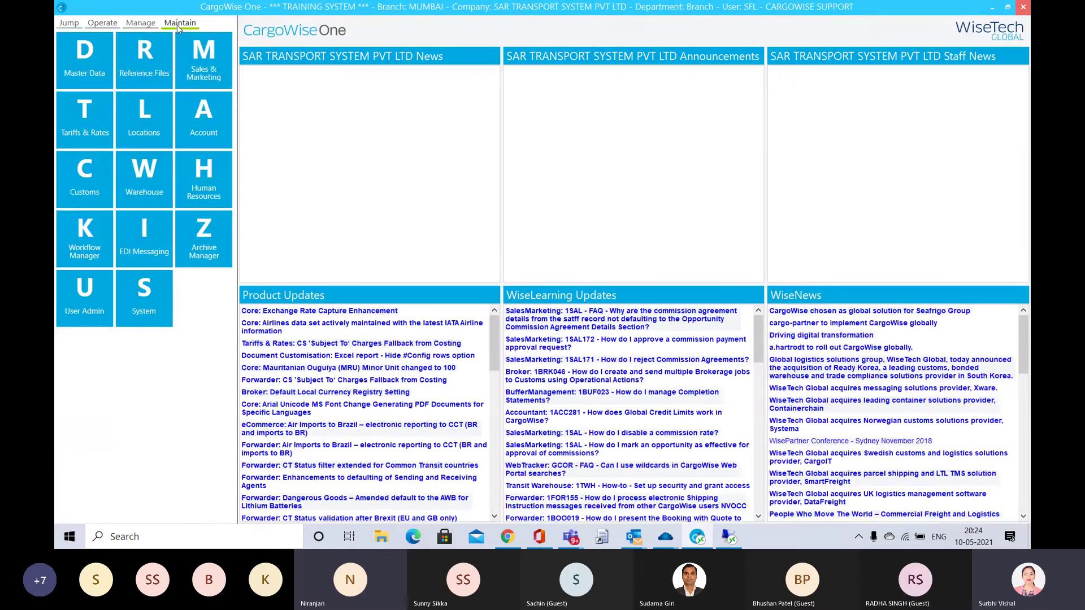
click(140, 67)
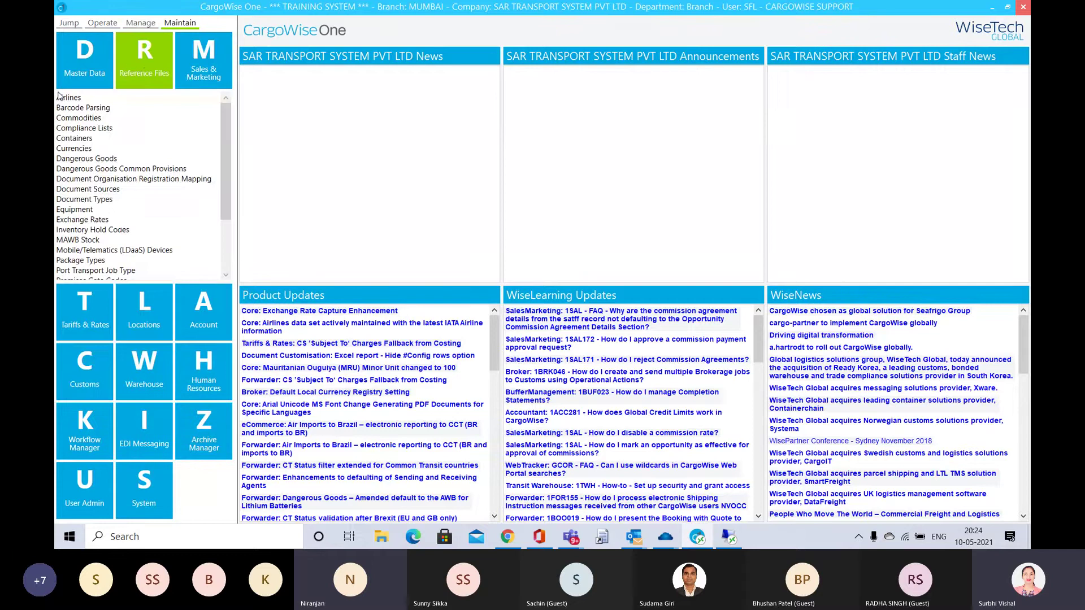
click(92, 241)
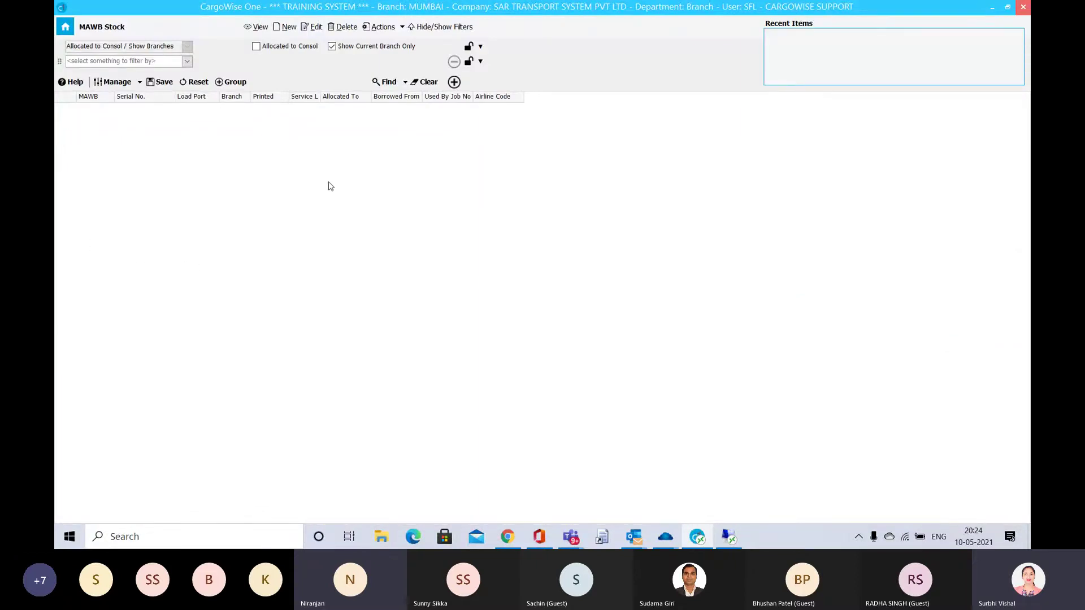
click(389, 82)
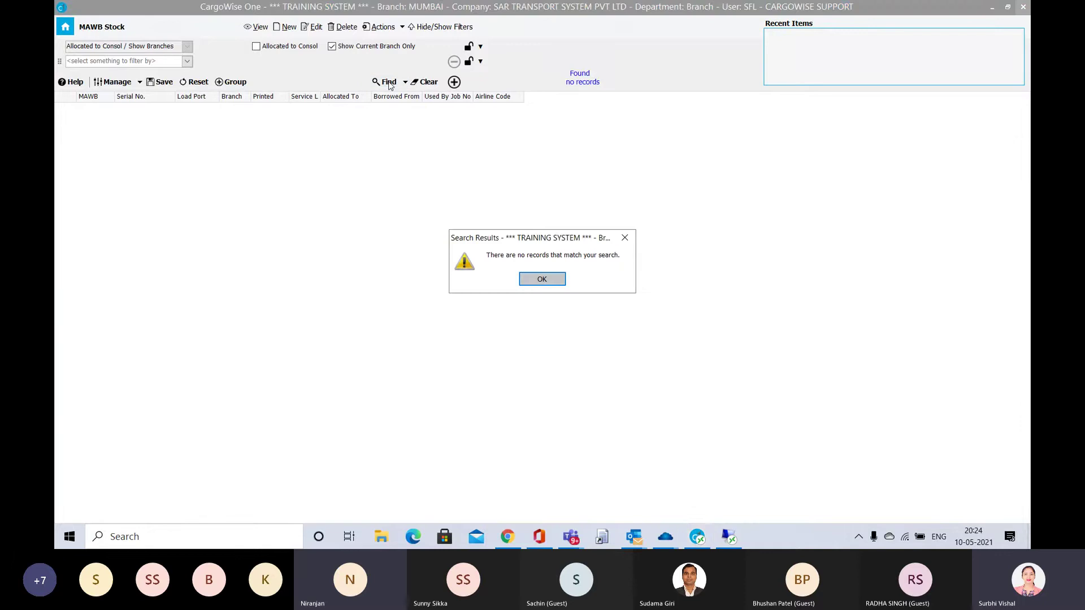
key(Return)
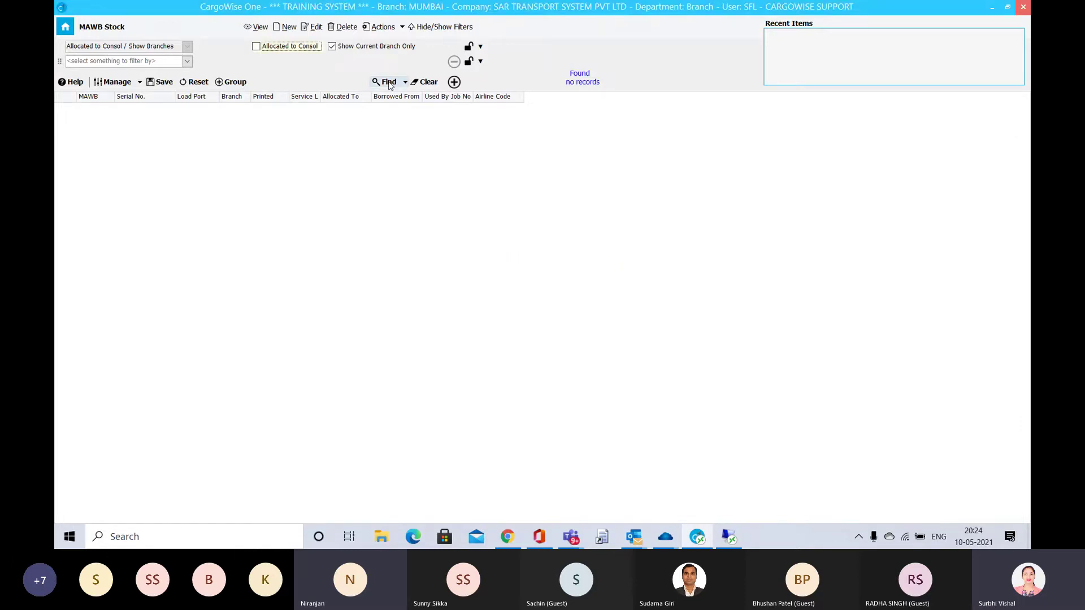
Start a new air waybill number batch for the MUM branch with airline prefix 098 and a count of 10.
click(287, 29)
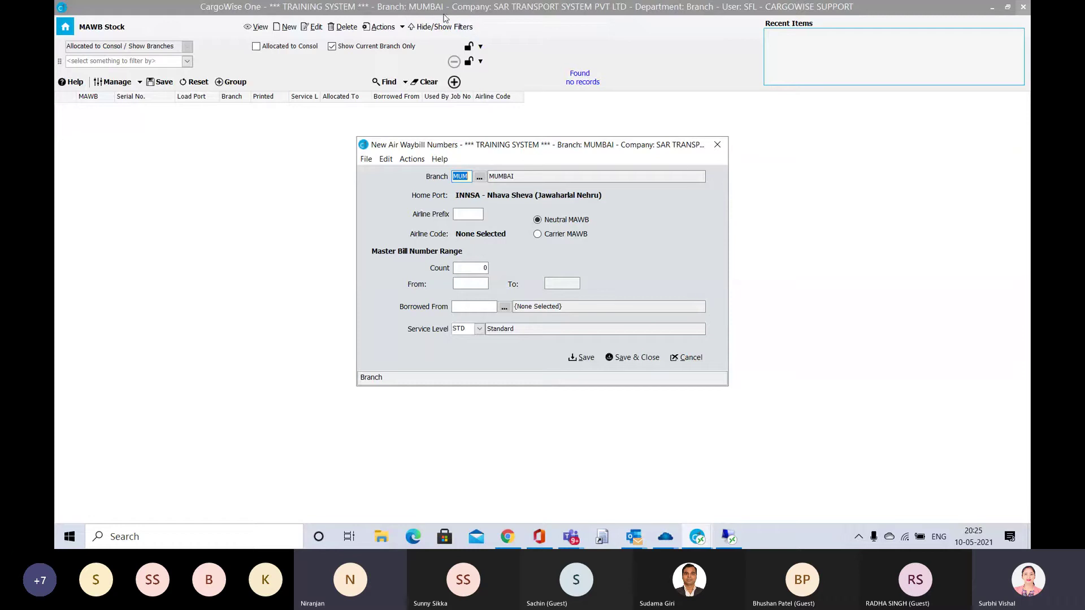
click(468, 215)
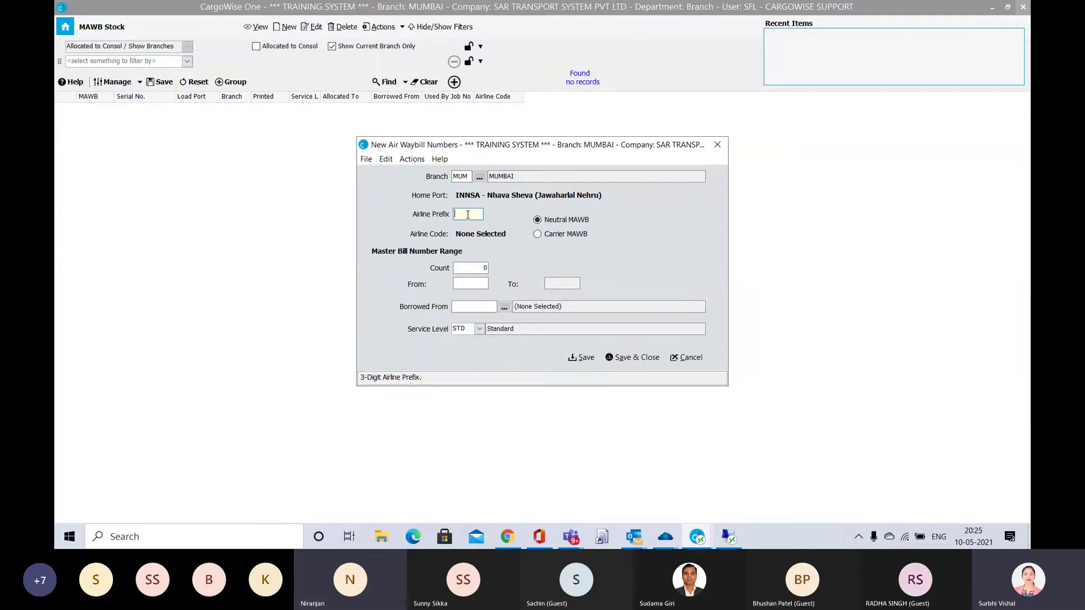
text(098)
key(Tab)
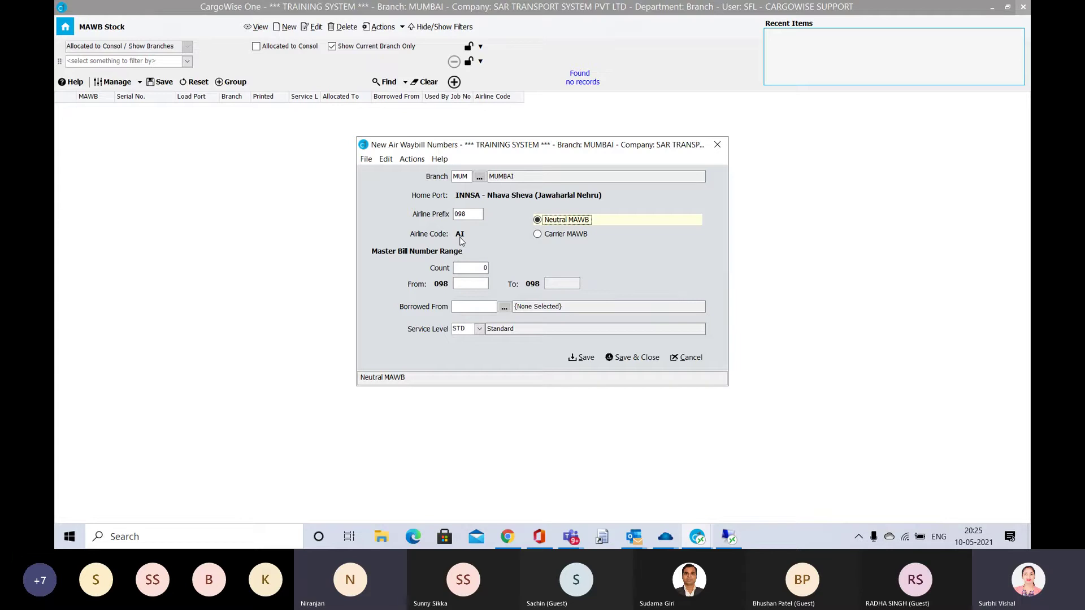
click(477, 270)
click(477, 269)
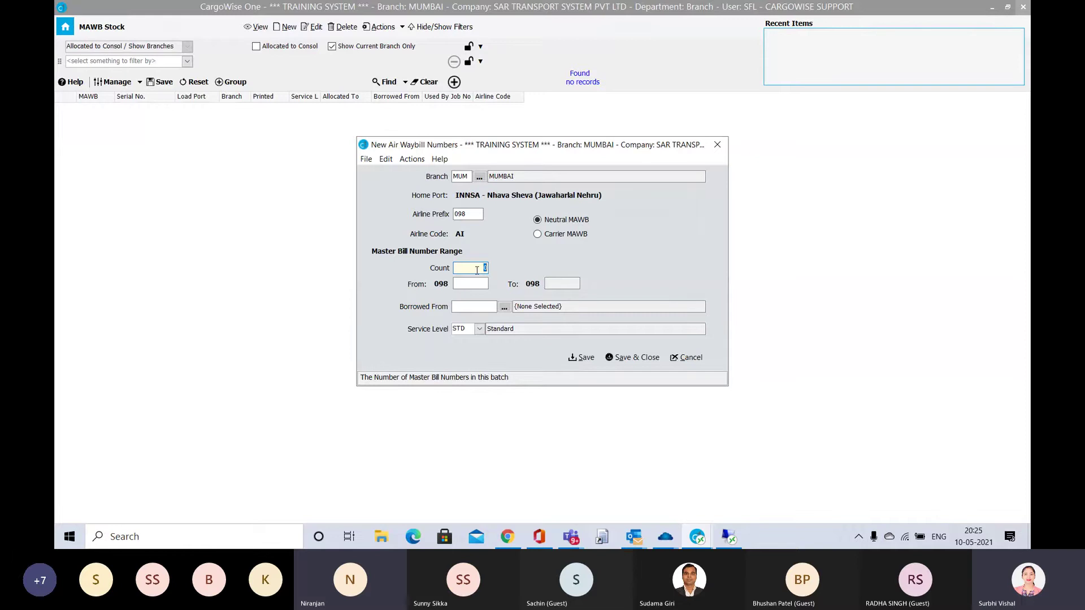
text(10)
Set the batch's starting air waybill number to 02564785, with the valid check digit, and let the end of the range fill in.
click(468, 283)
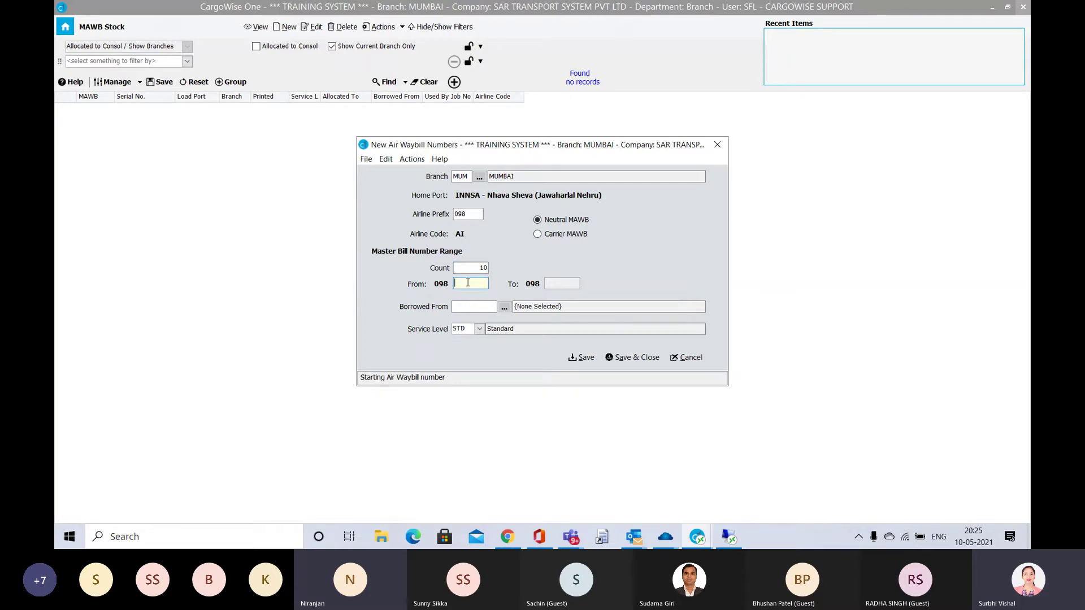
text(2564789)
key(Tab)
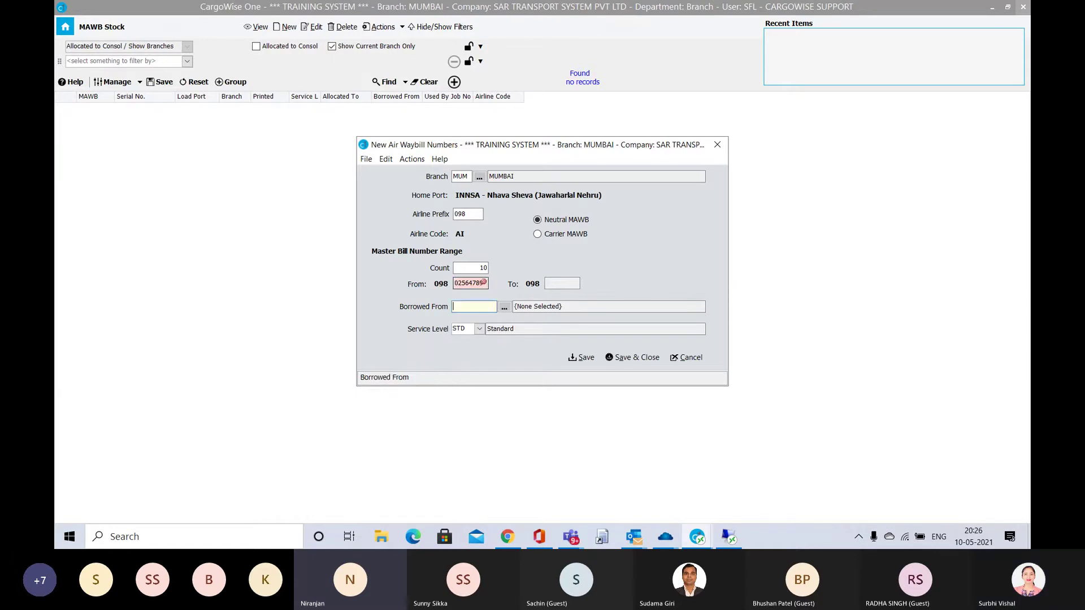
mouse_move(484, 282)
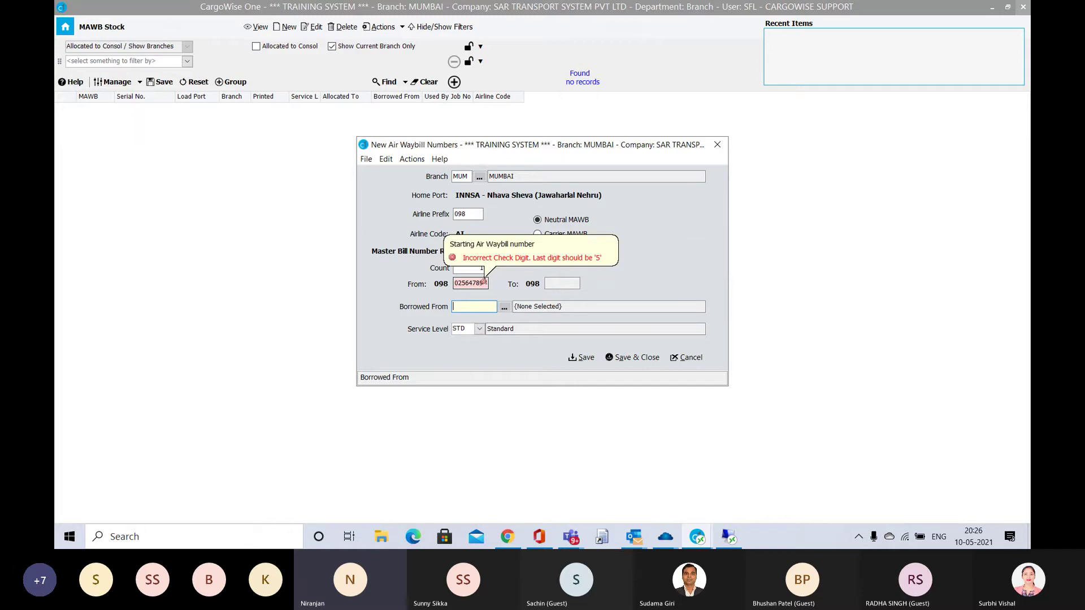
click(481, 284)
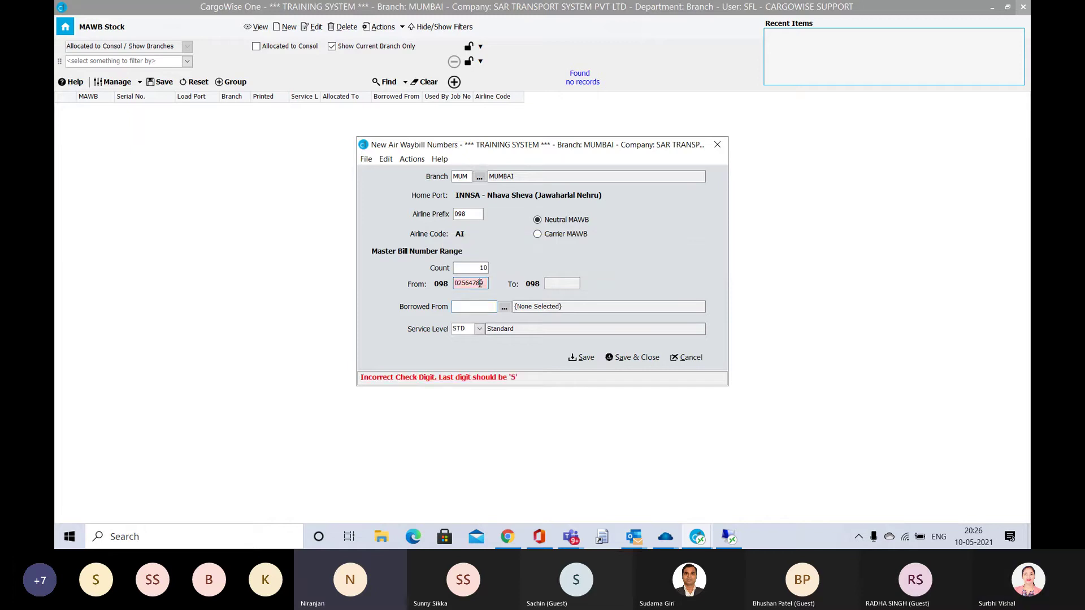
text(5)
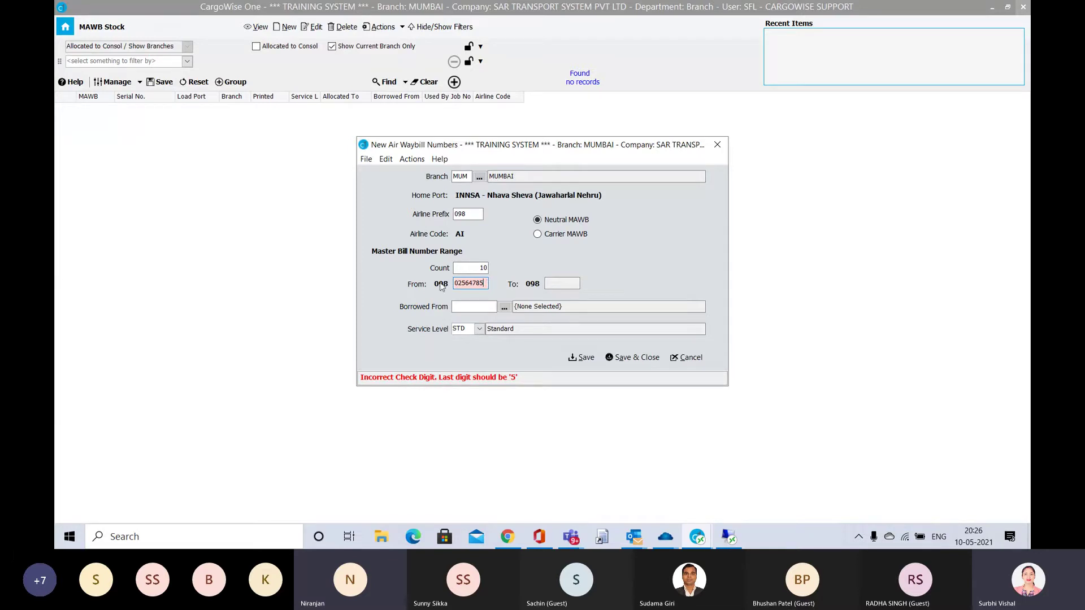
click(570, 284)
key(Tab)
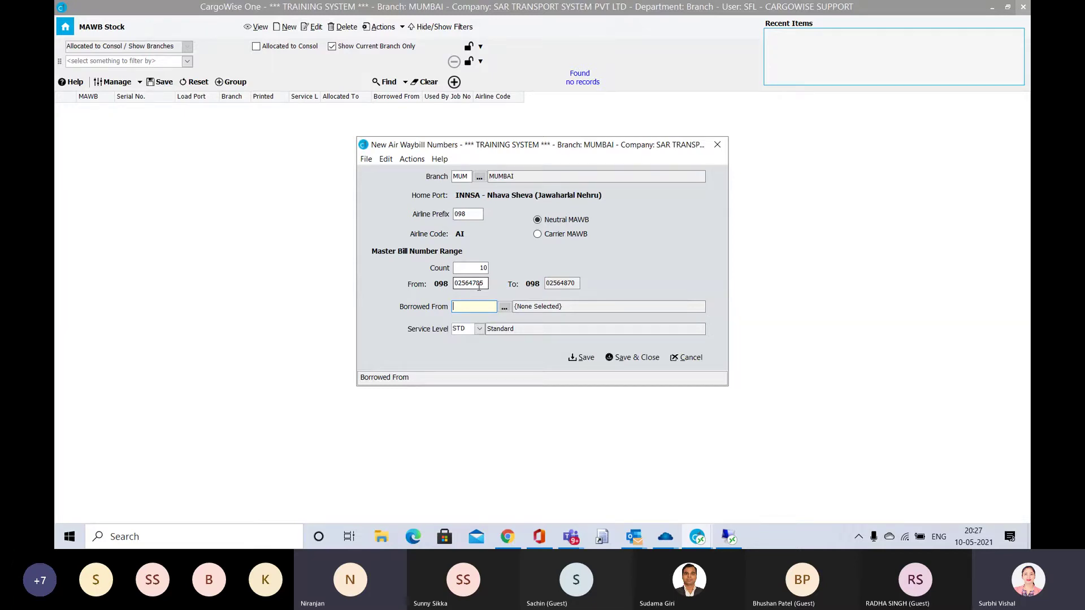
Save the new air waybill number batch without a Borrowed From organisation and close its form.
click(582, 359)
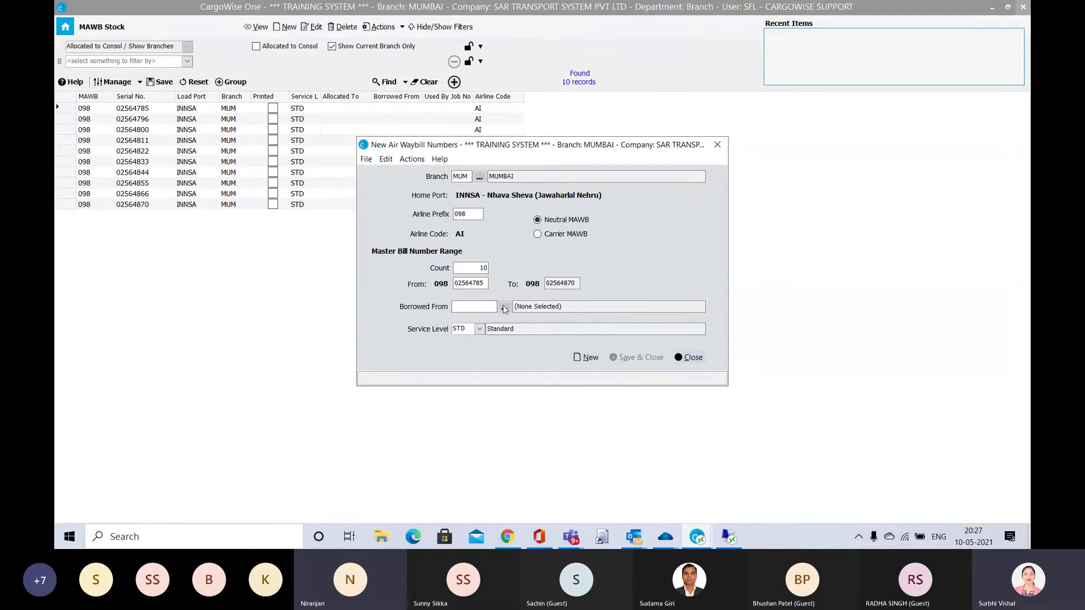
click(459, 307)
click(693, 357)
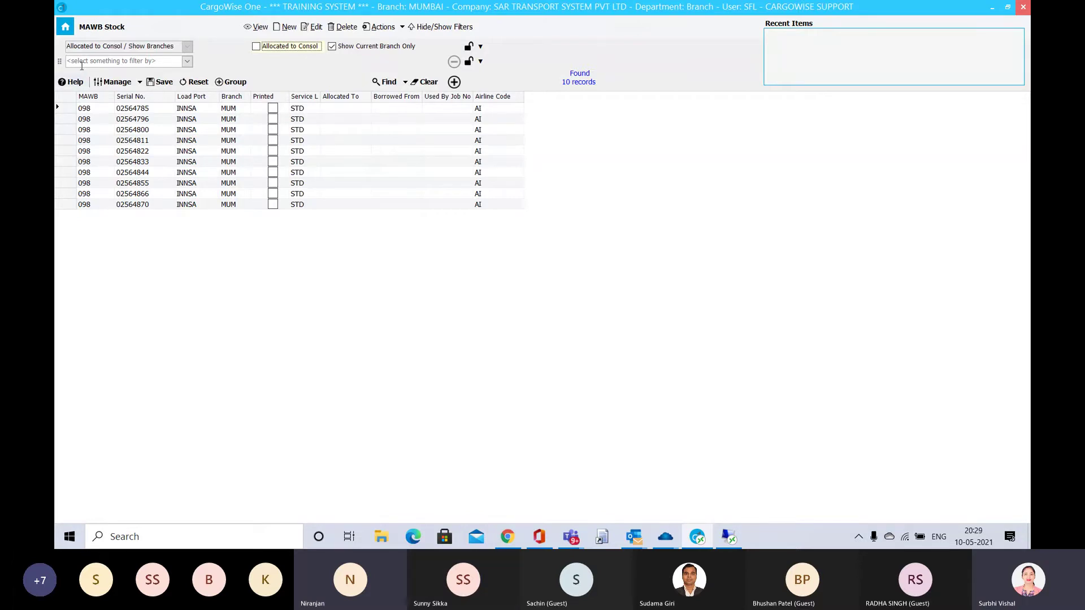
Leave the MAWB Stock list and return to the New Consol window.
key(alt+Tab)
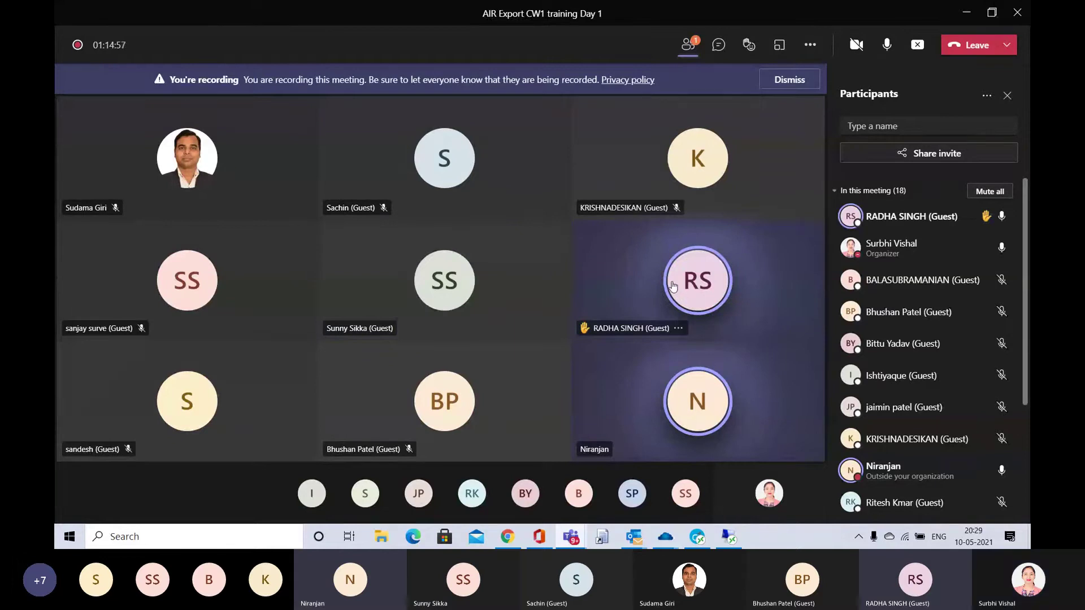
key(alt+Tab)
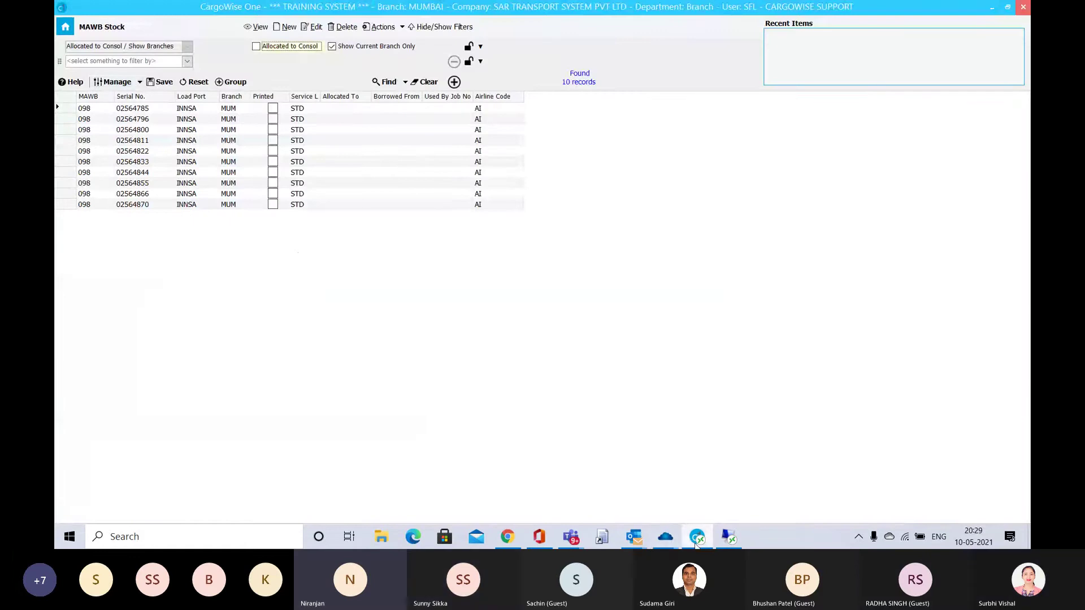
click(67, 27)
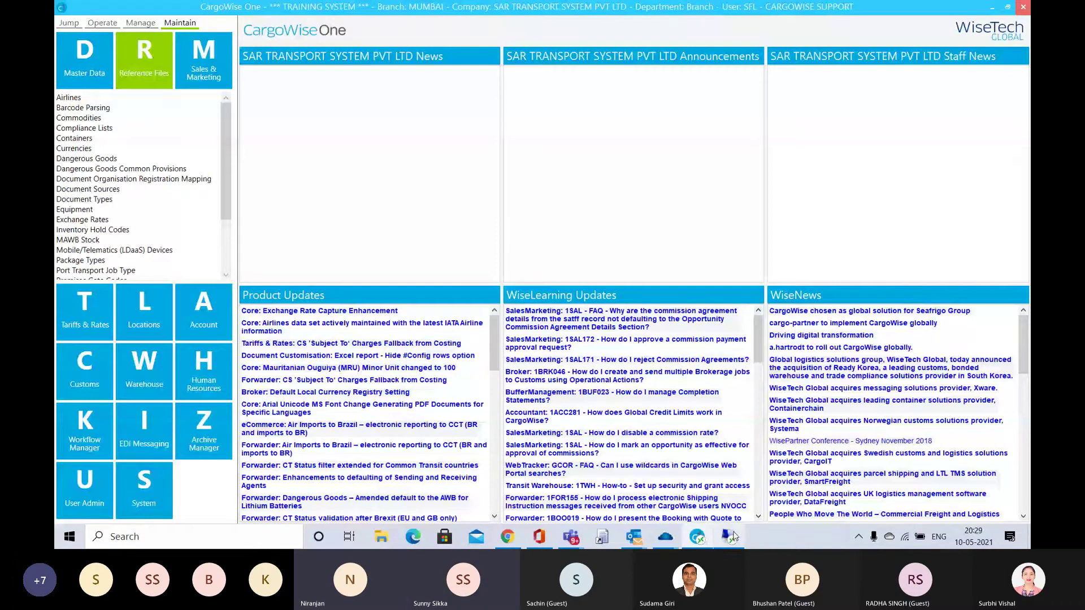
mouse_move(729, 535)
click(733, 515)
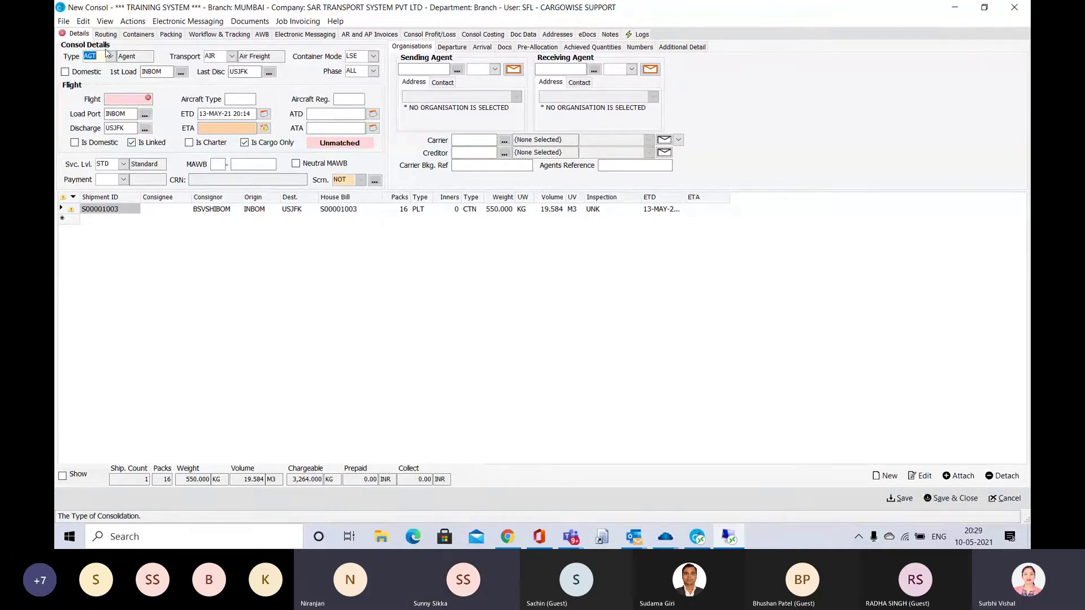
key(alt+Tab)
key(Tab)
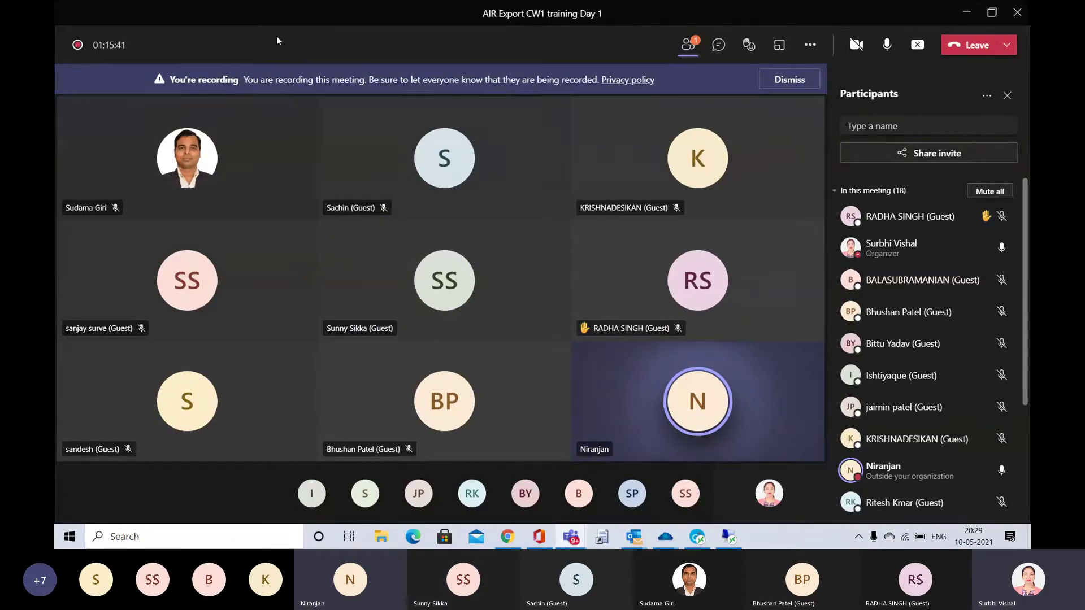
key(alt+Tab)
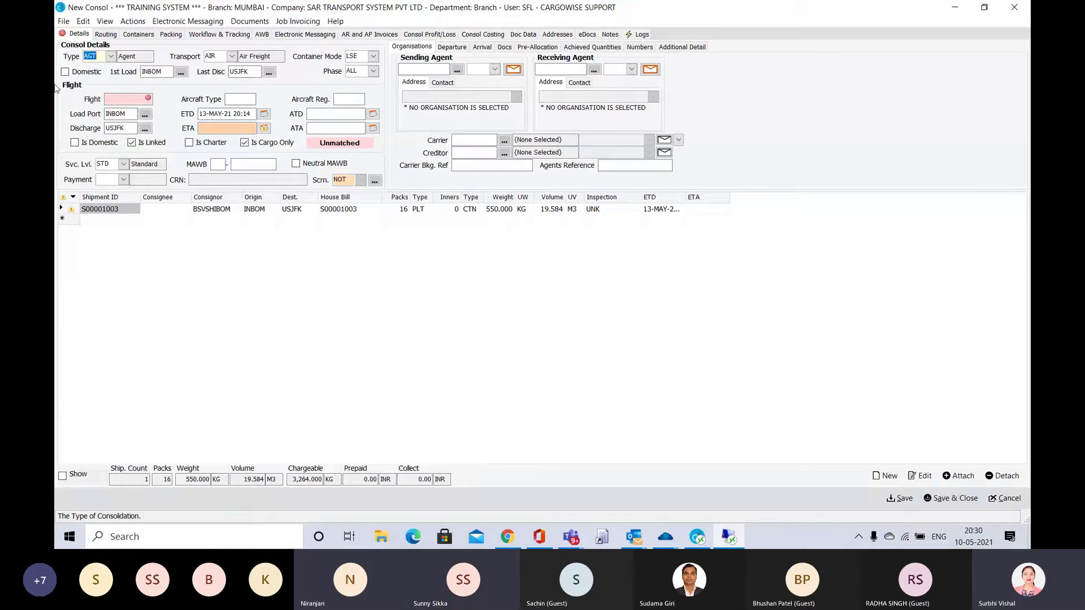
key(alt+Tab)
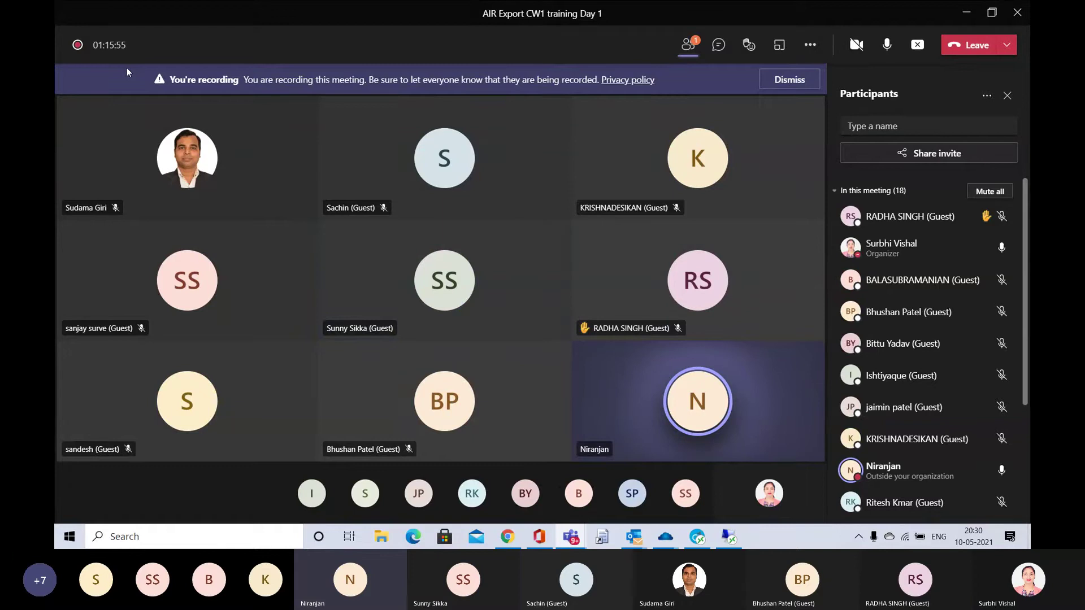
key(alt+Tab)
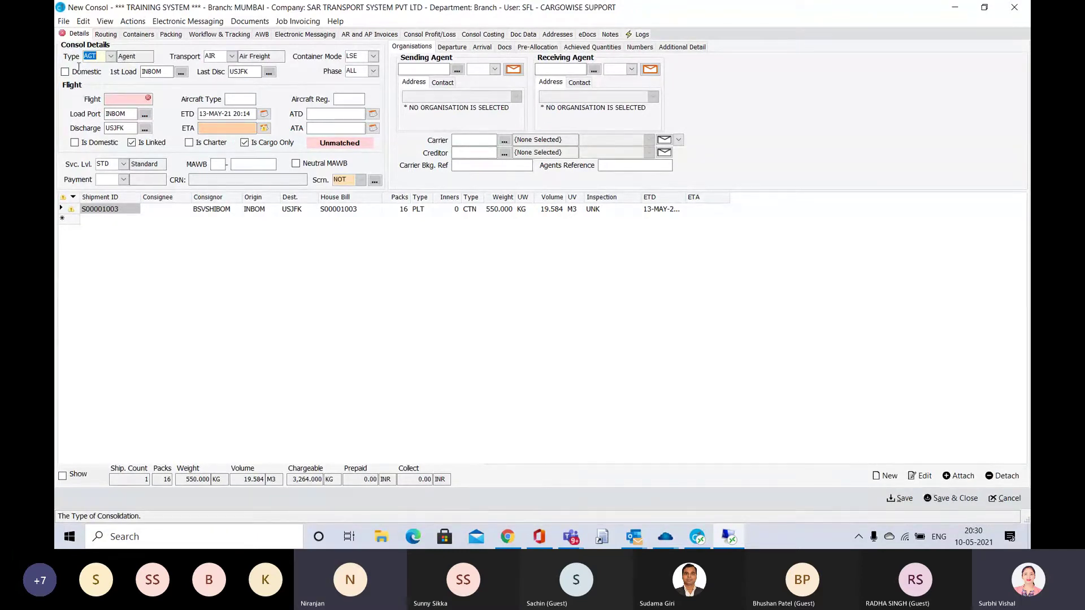
Choose AGT (Agent) as the consol type and set the flight number to AI142.
click(112, 60)
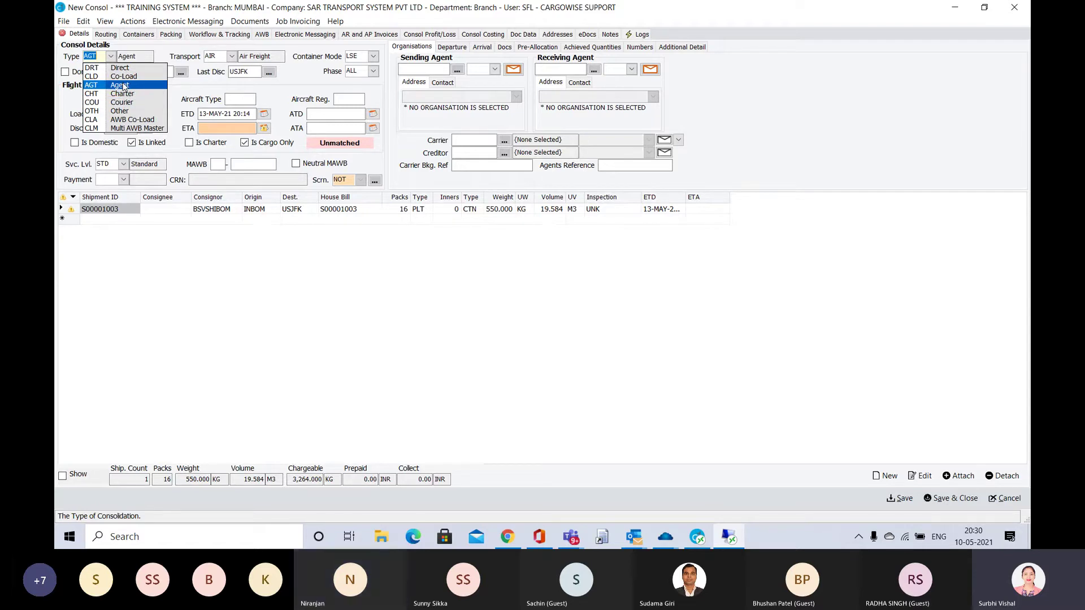
click(123, 86)
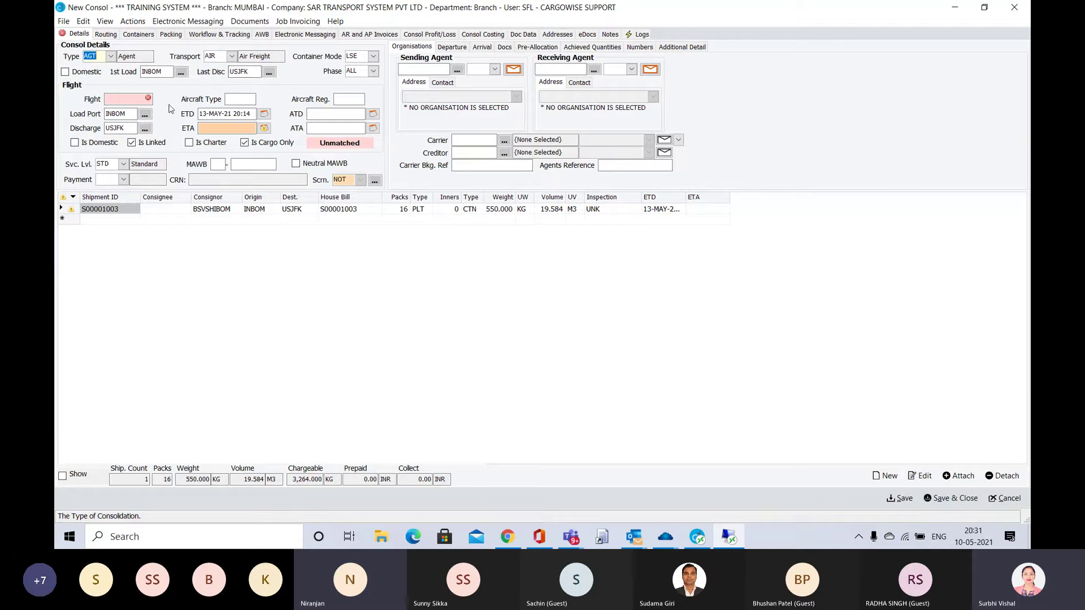
click(133, 99)
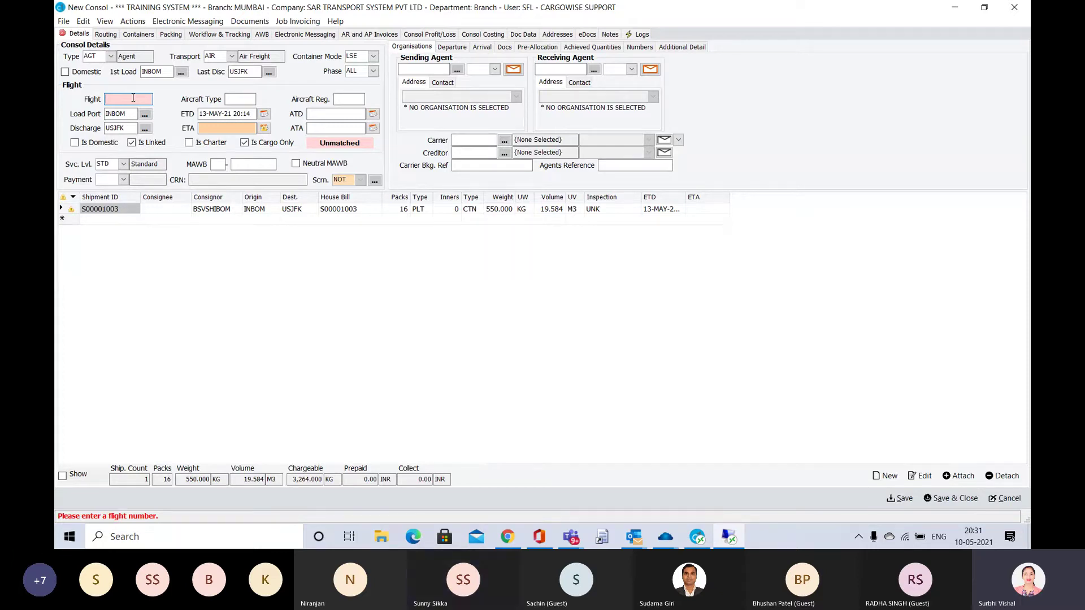
text(A)
text(I)
text(100)
text(101)
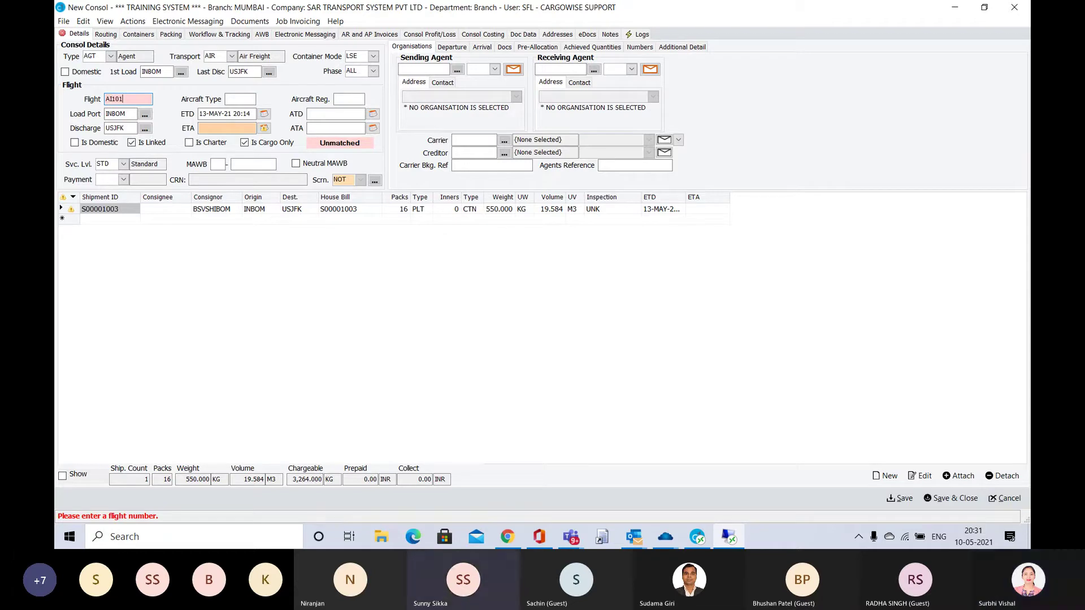
key(BackSpace)
key(BackSpace)
text(42)
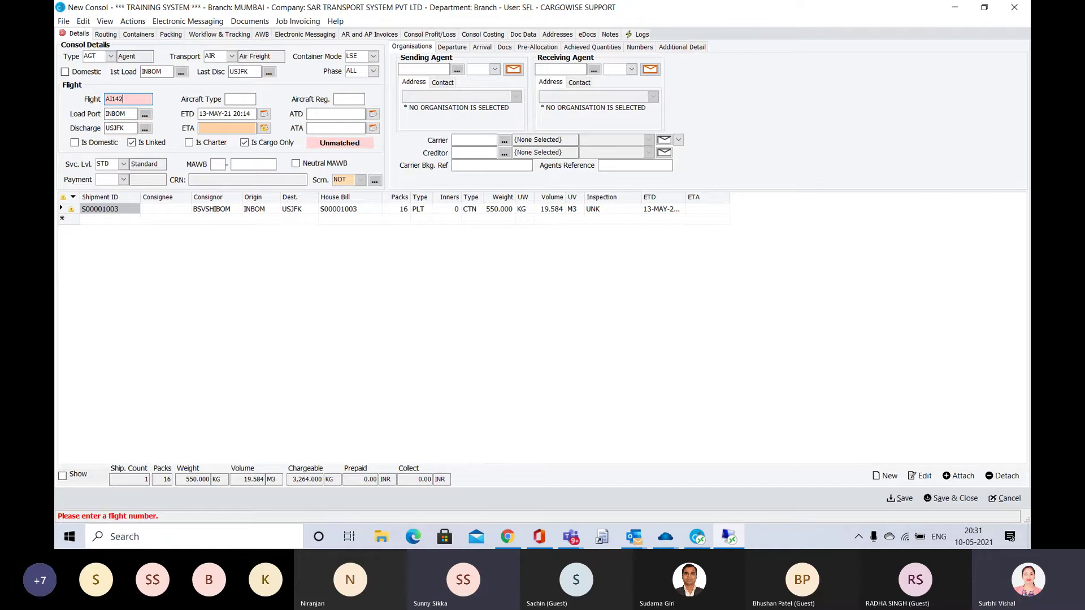
key(Tab)
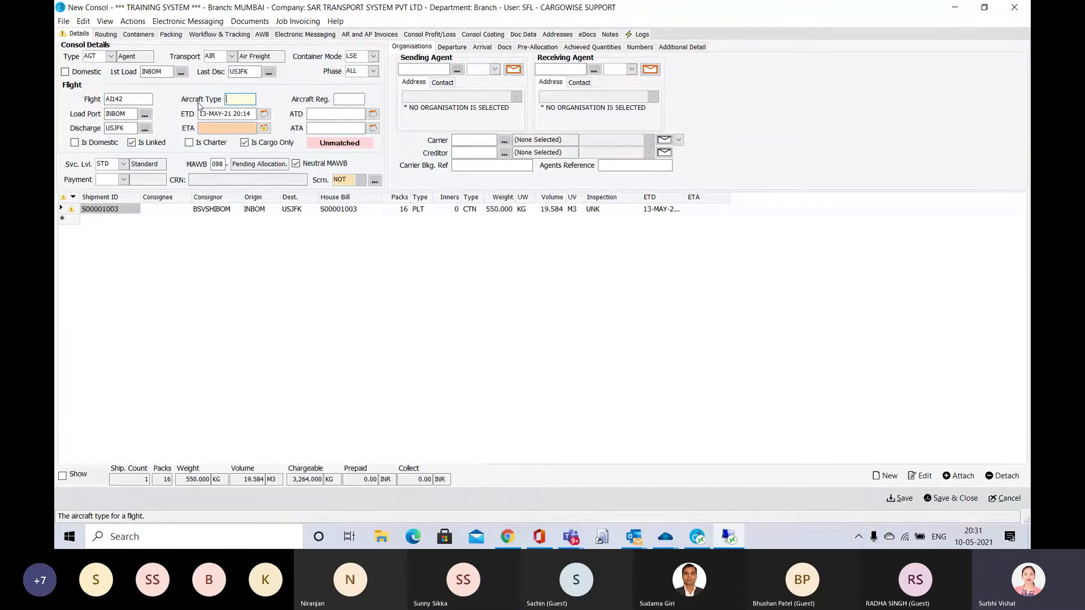
Open the calendar for the consol flight's ETA.
click(349, 98)
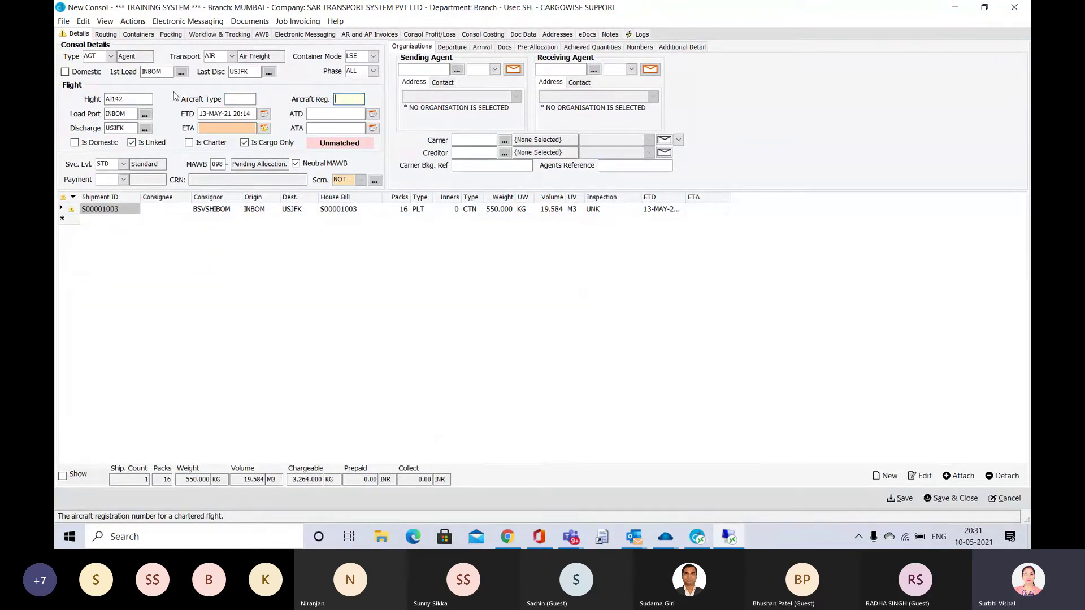
drag(129, 99, 73, 103)
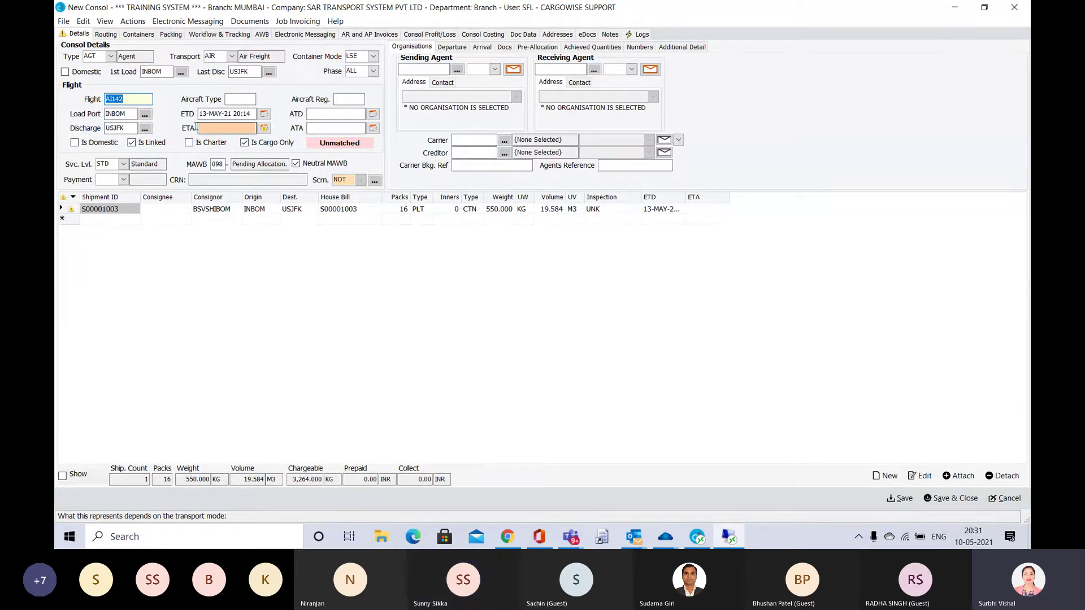
click(264, 129)
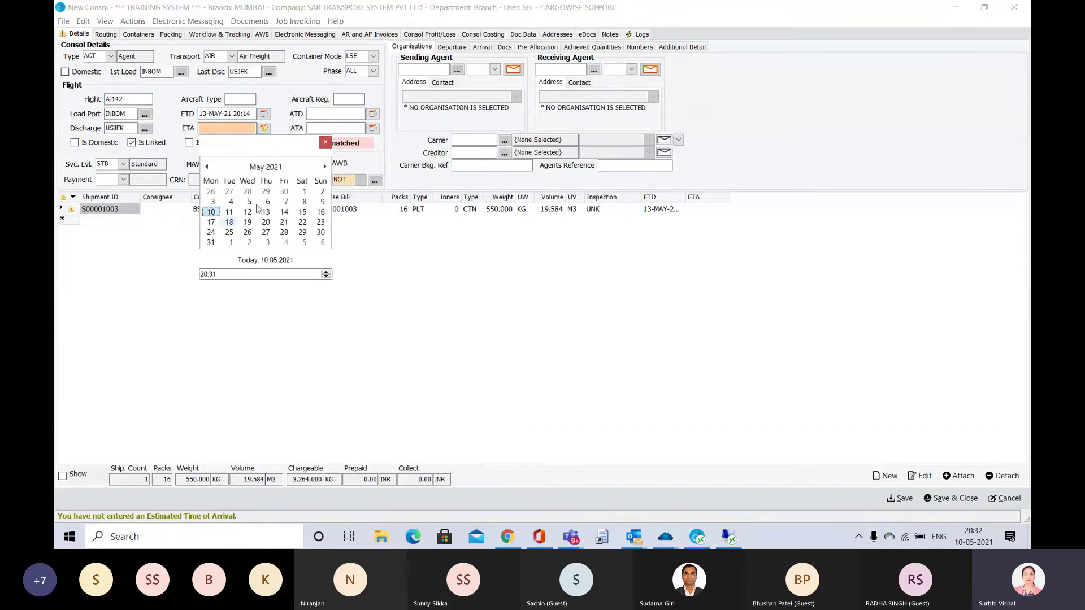
Complete the consol's header with ETA 14-MAY-21 20:31, service level STD (Standard) and payment PPD (Prepaid).
click(284, 212)
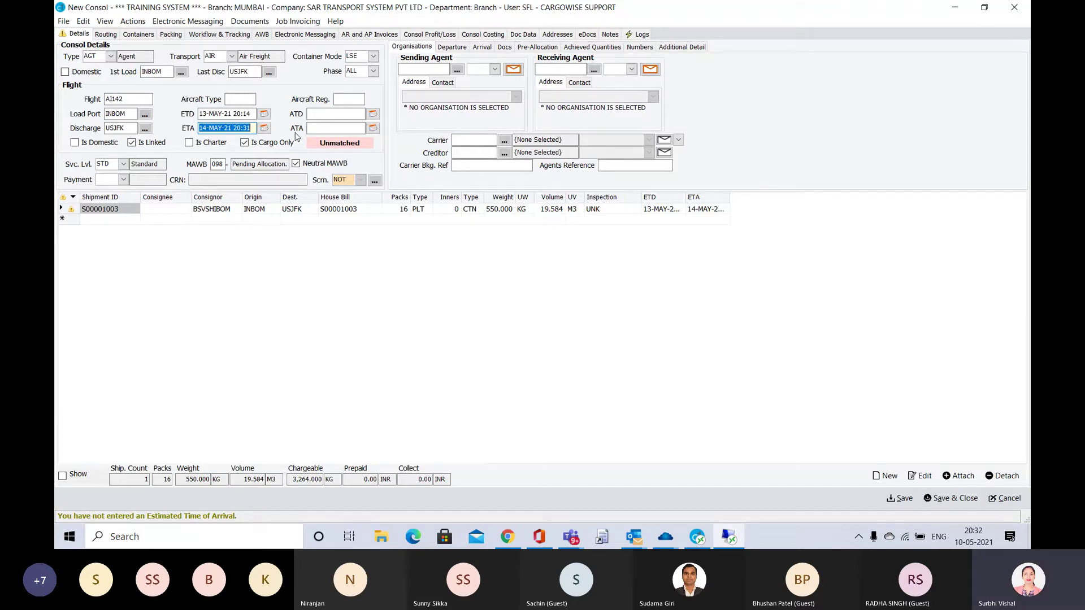
click(122, 164)
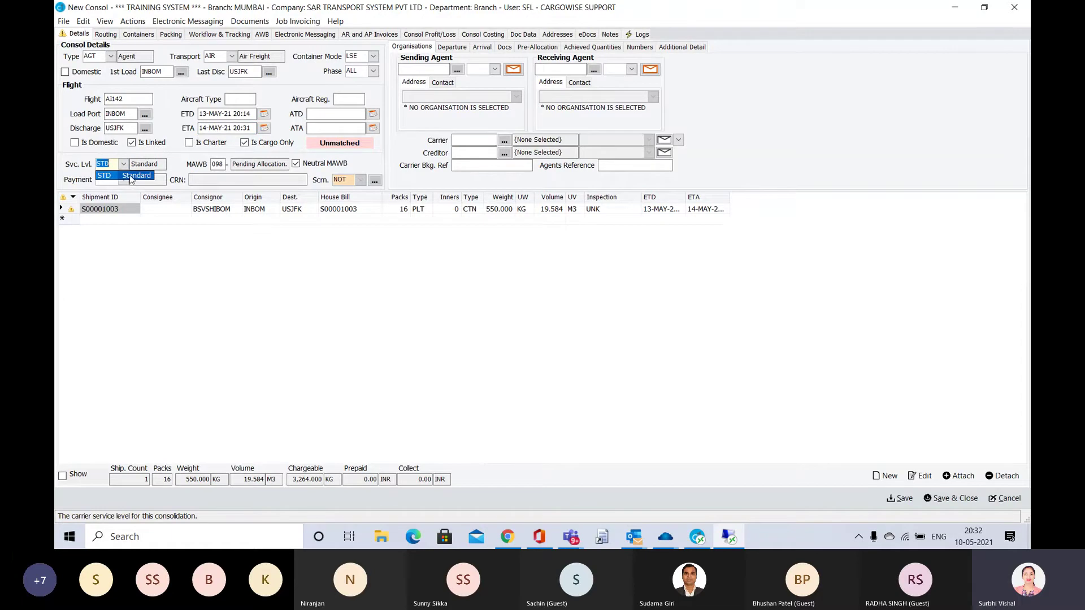
click(130, 176)
click(123, 180)
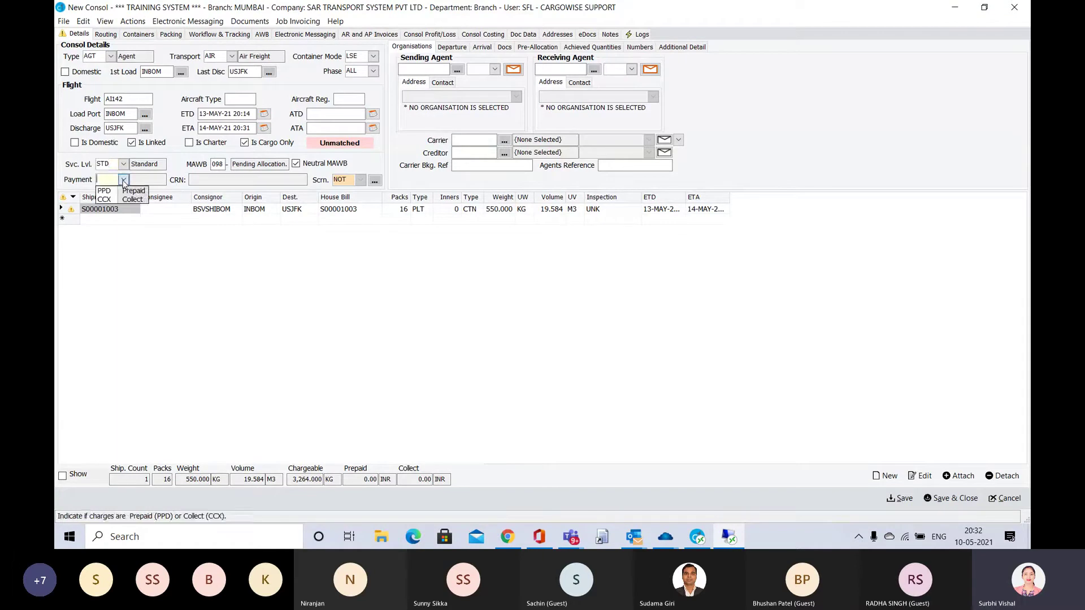
click(135, 191)
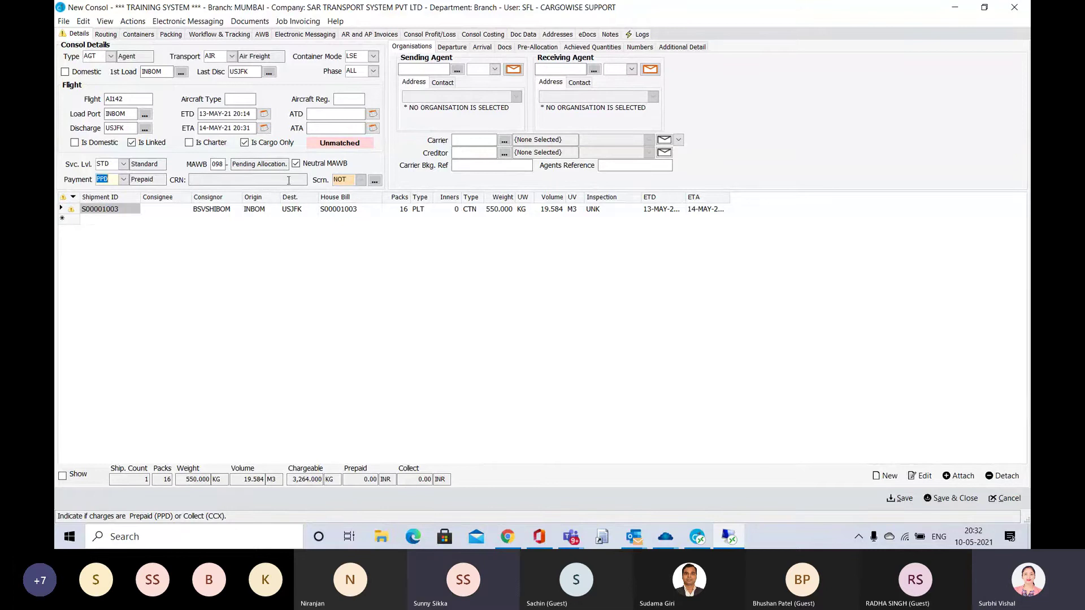
Assign SARTRANSA as the sending agent and RTWLOGNYC as the receiving agent of the consol.
click(423, 69)
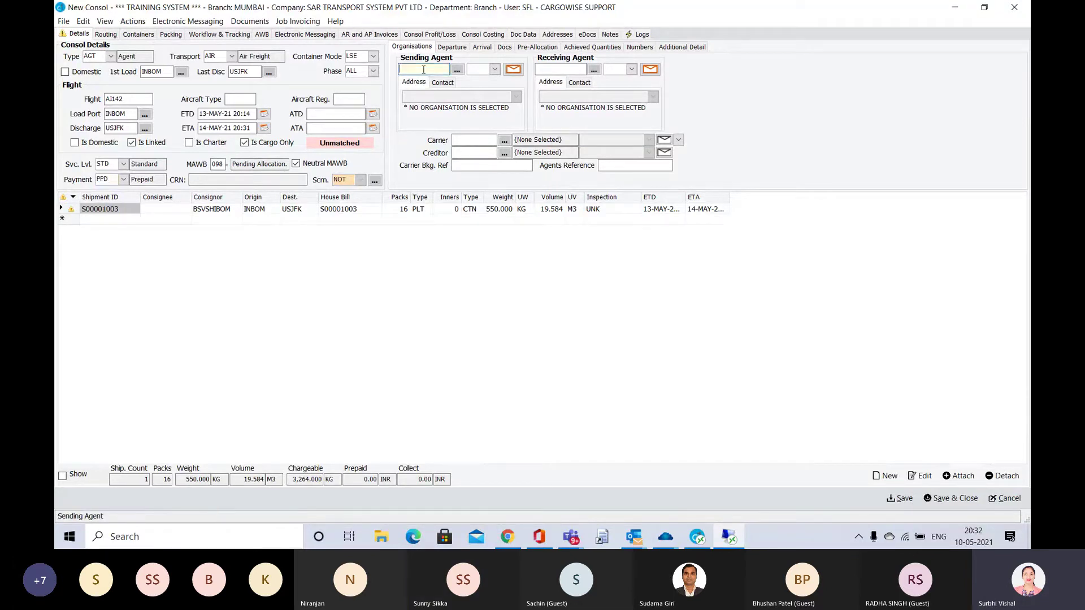
text(SARTRANSA)
key(Tab)
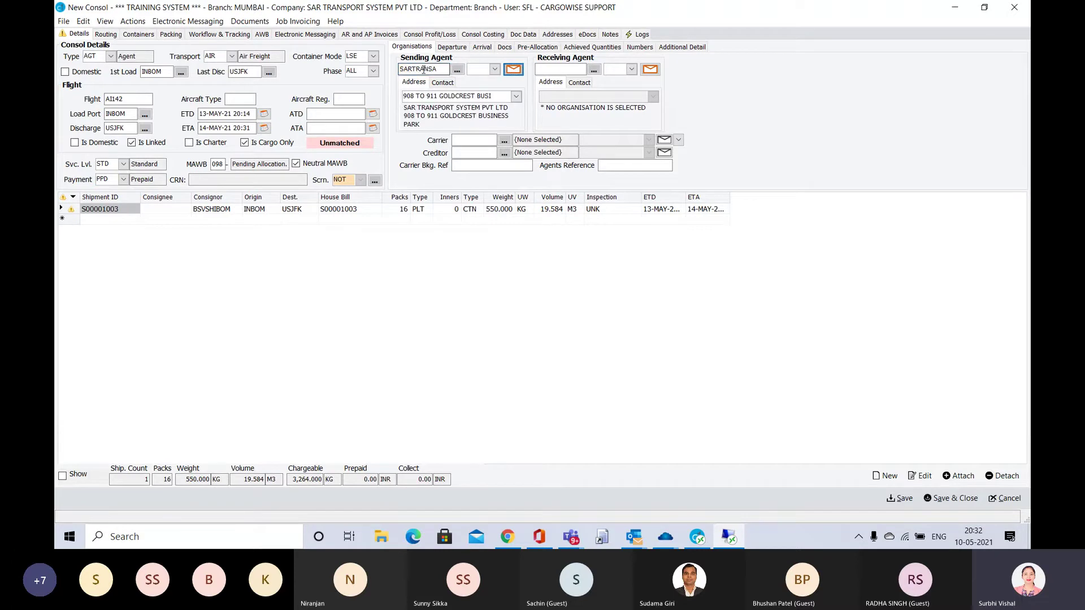
click(567, 68)
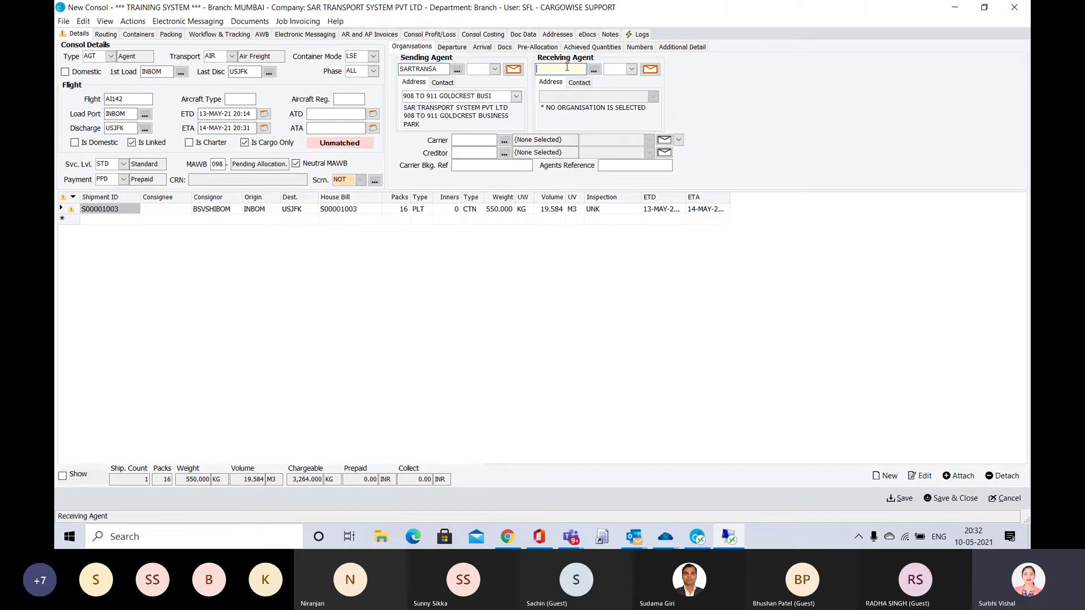
text(RTWLOGNYC)
key(Tab)
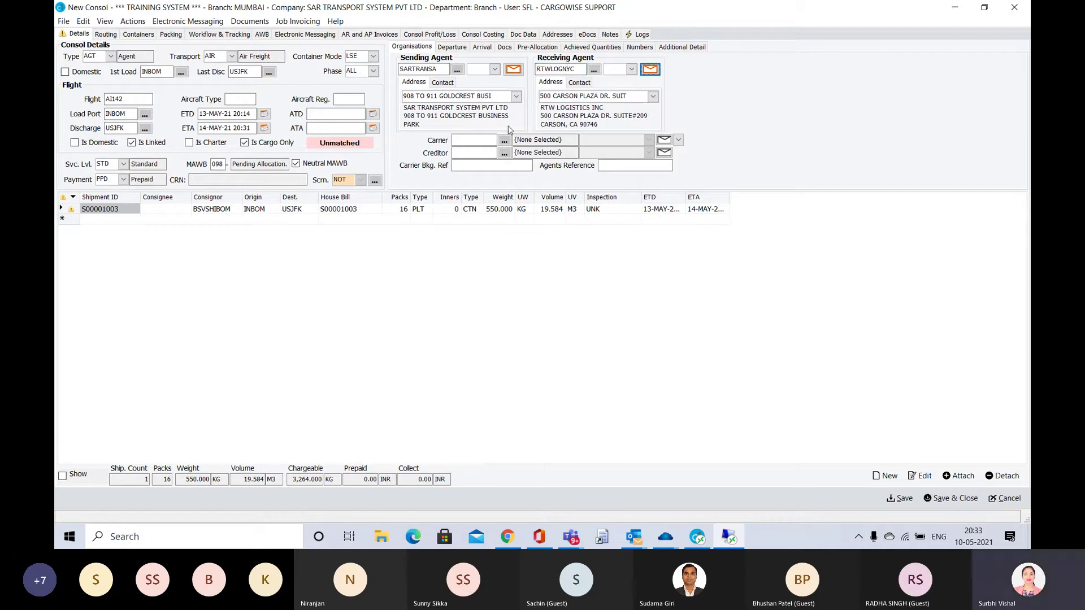
Open the carrier's organisation lookup and list all airline carriers, with the Main UNLOCO filter removed and the name filter cleared.
click(482, 140)
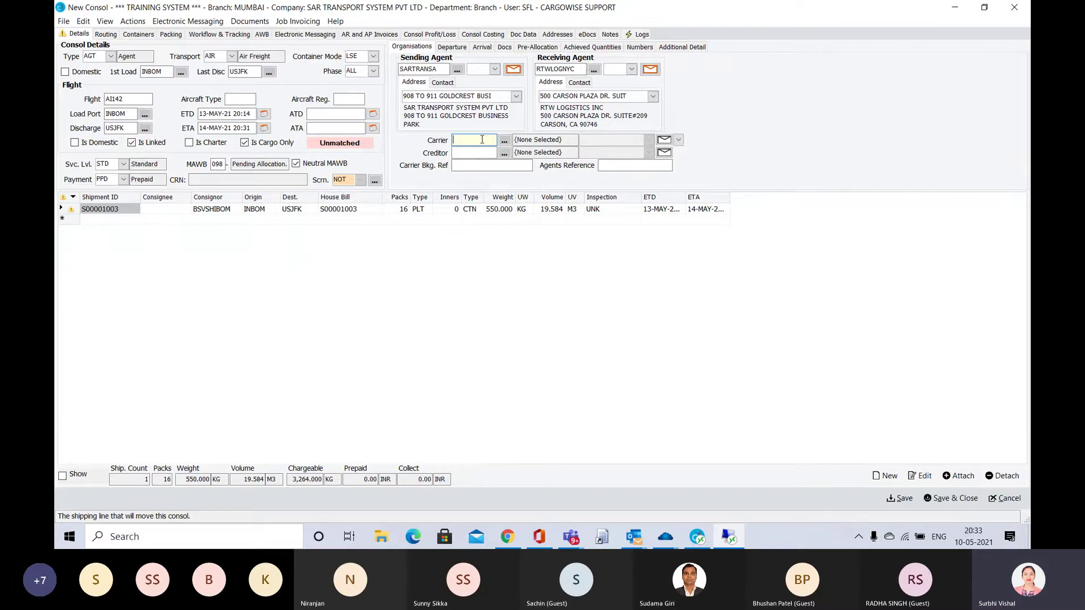
double_click(482, 140)
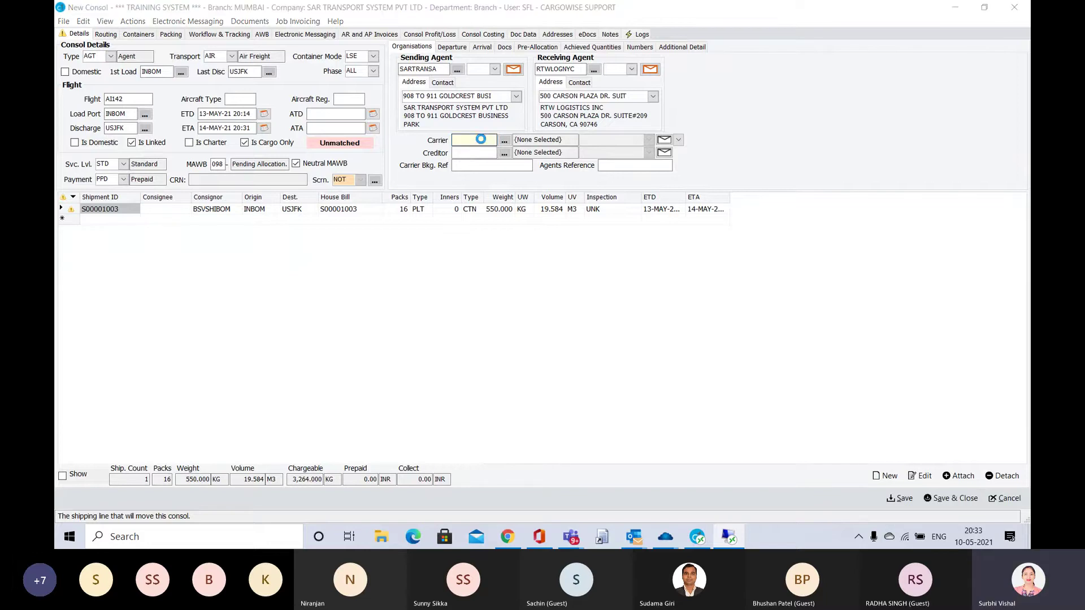
key(Escape)
click(554, 286)
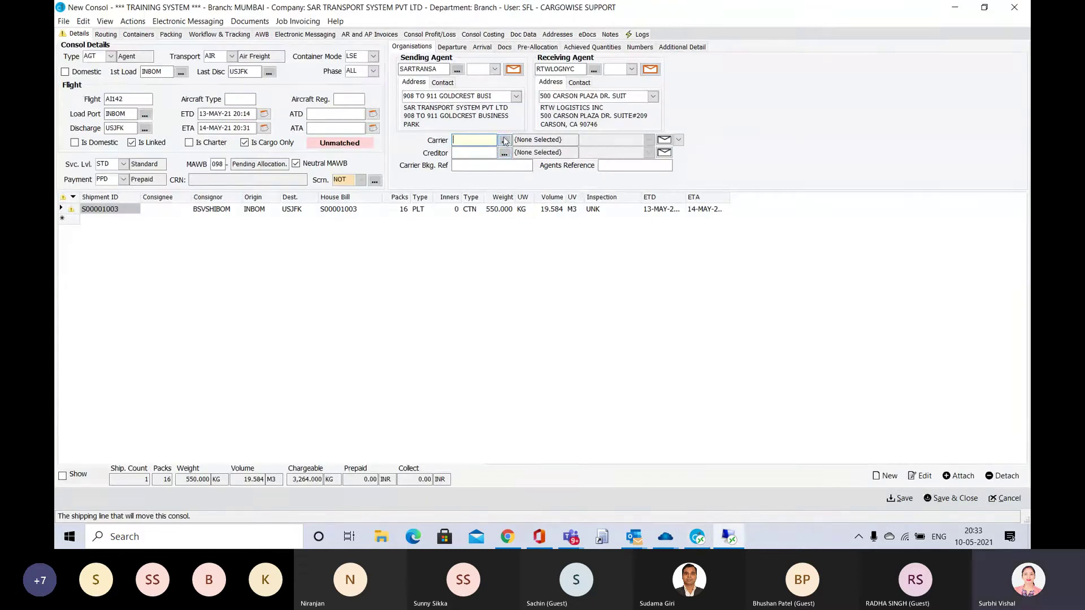
click(504, 141)
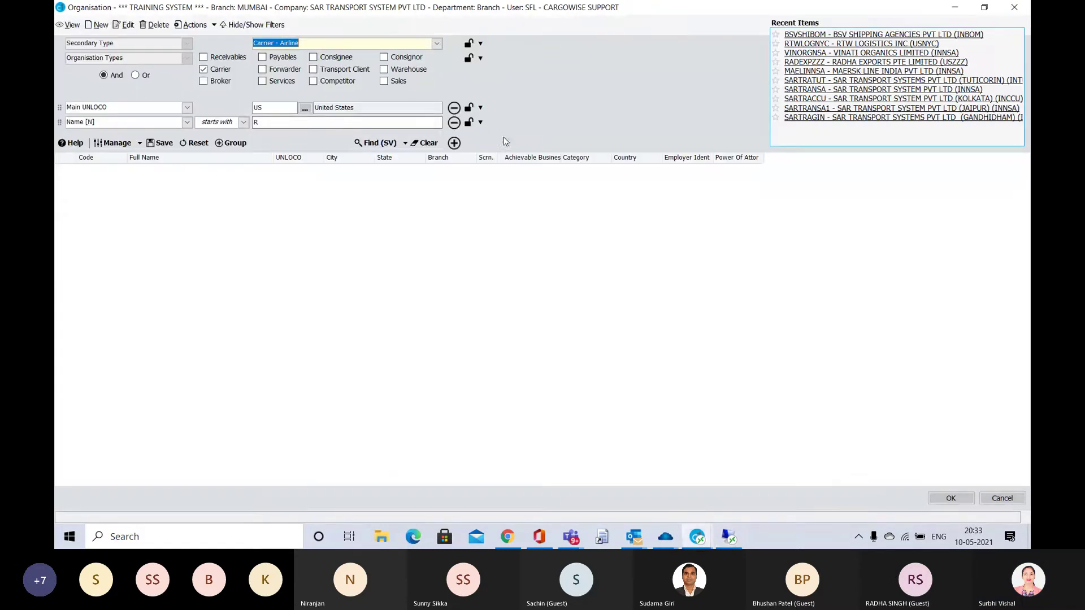
click(454, 109)
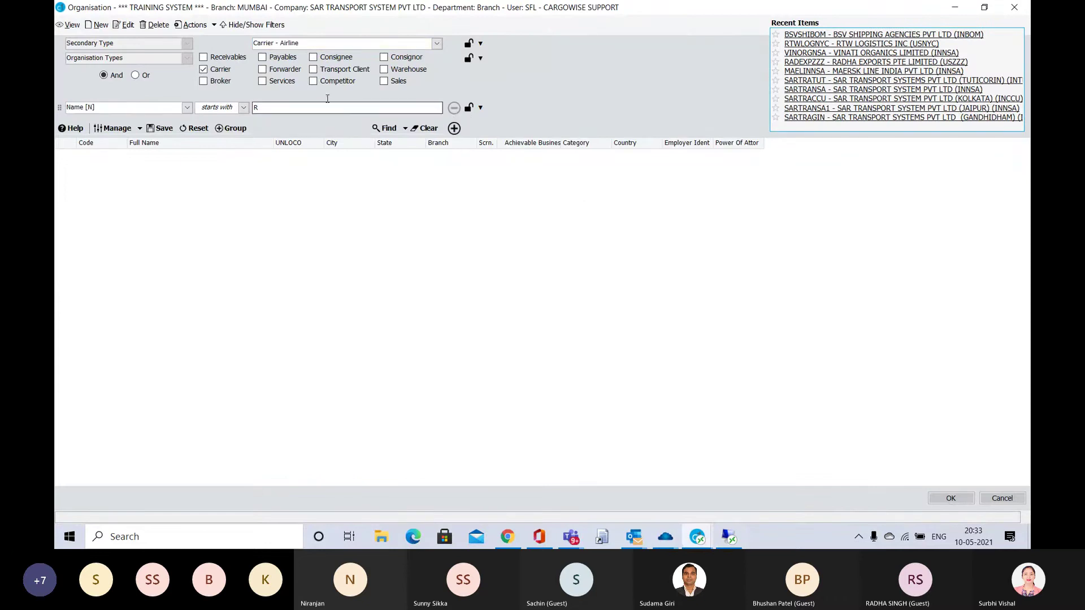
click(343, 108)
click(387, 128)
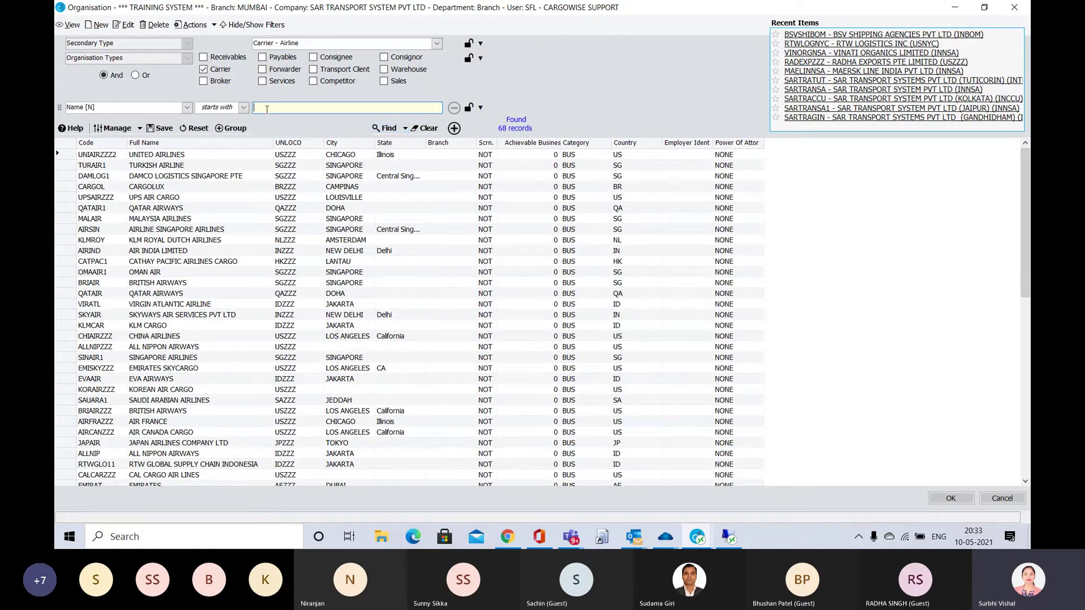
Find airlines whose name starts with AIR and assign AIR INDIA LIMITED (AIRIND) as the carrier.
text(AIR)
click(385, 129)
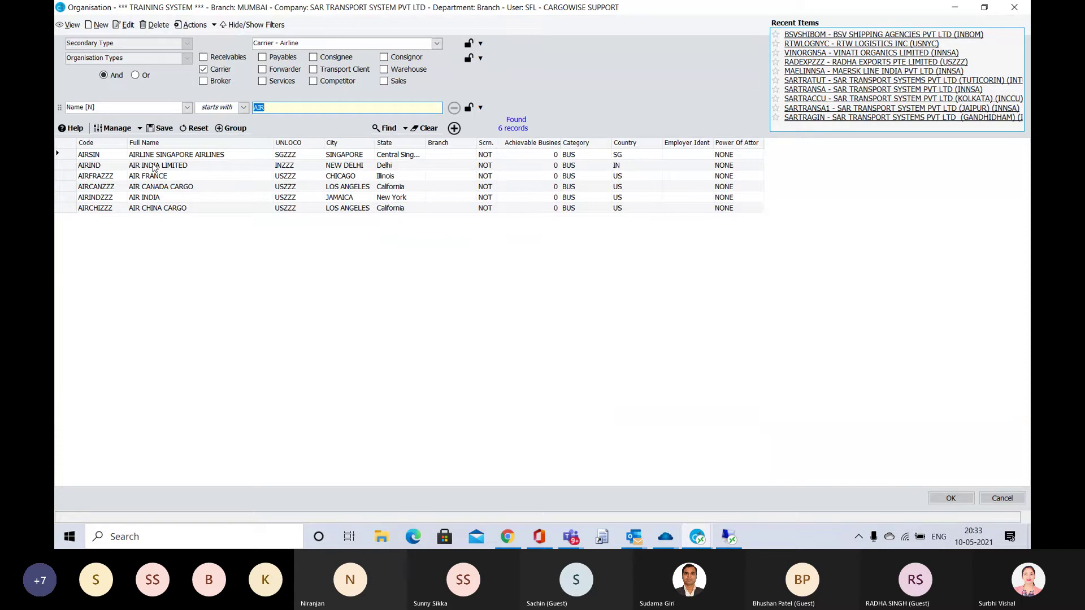
double_click(153, 165)
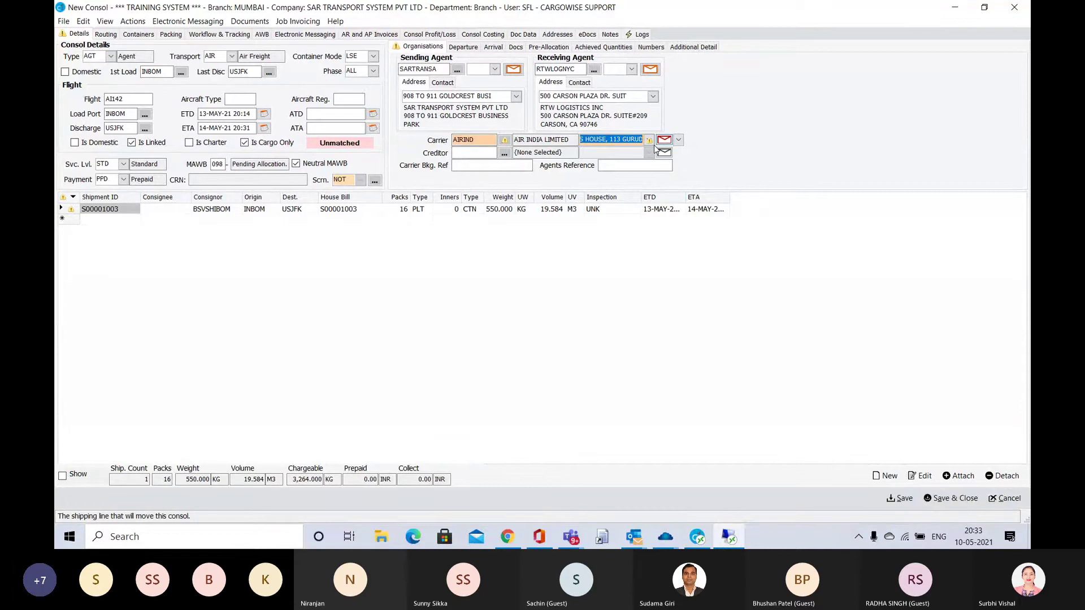
mouse_move(650, 141)
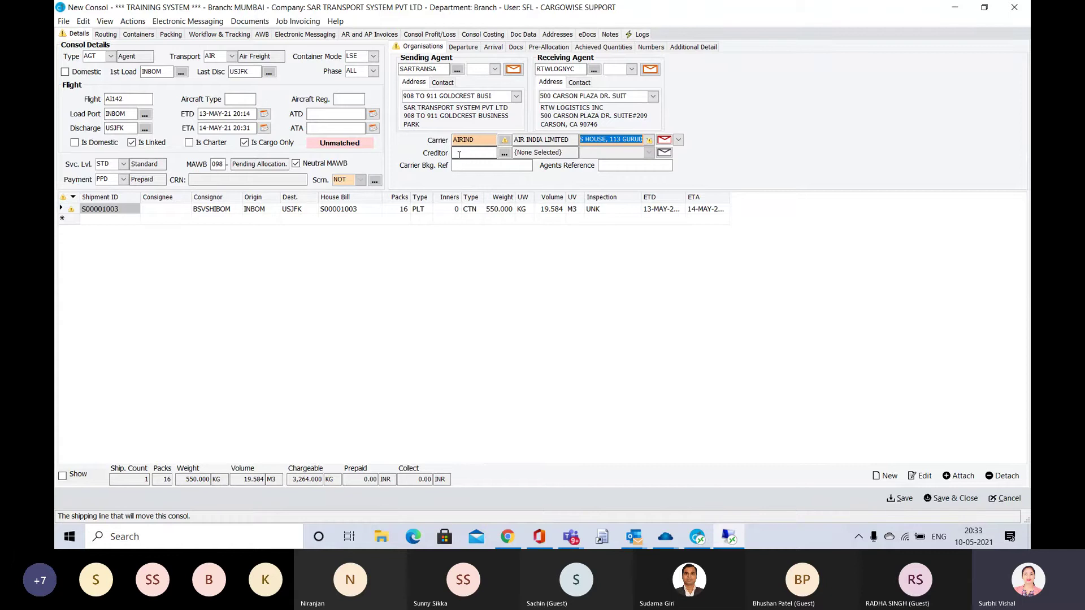
click(484, 139)
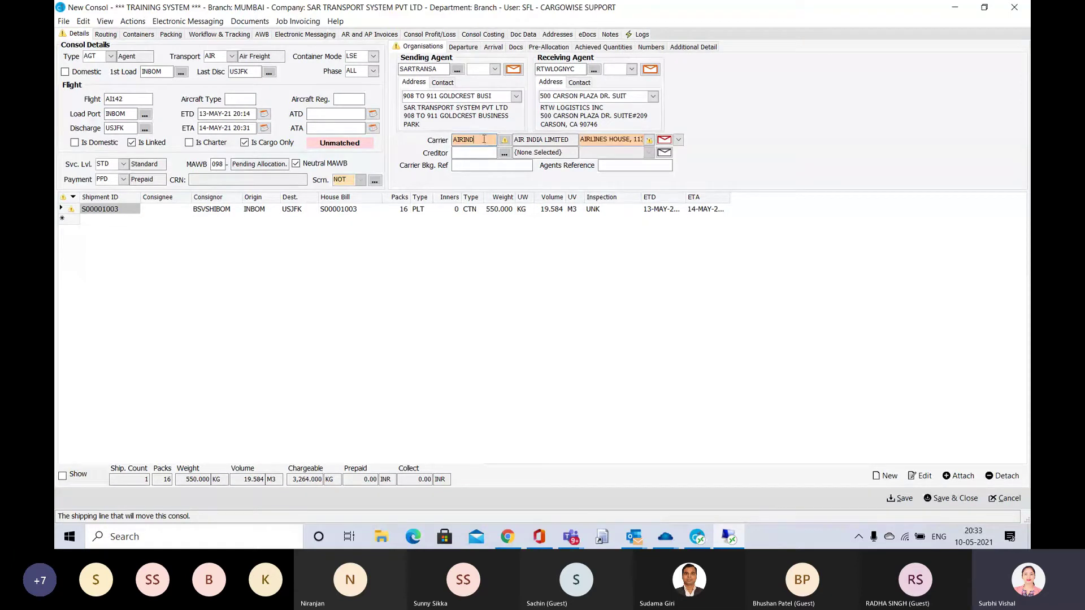
double_click(456, 140)
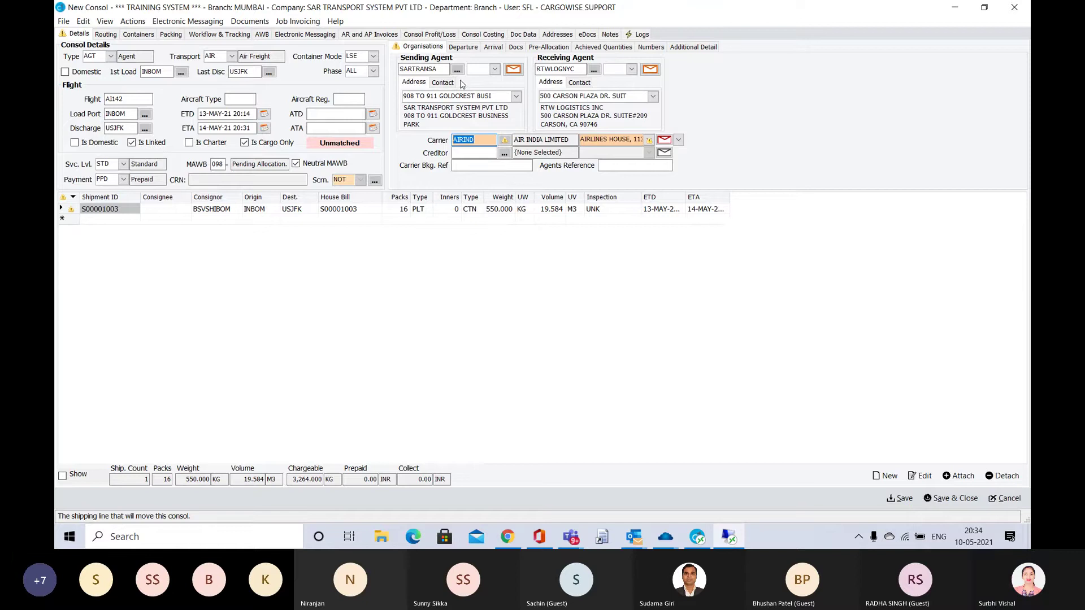
Review the departure and arrival details, and set the print option for other docs to ALL (Print Masters and Sub House bills).
click(464, 48)
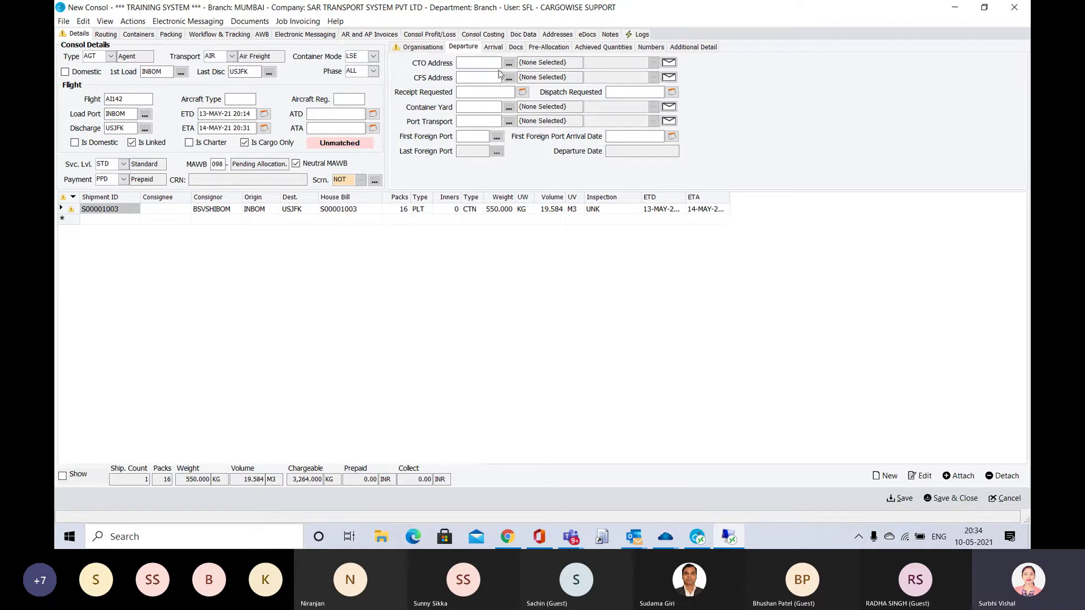
click(495, 49)
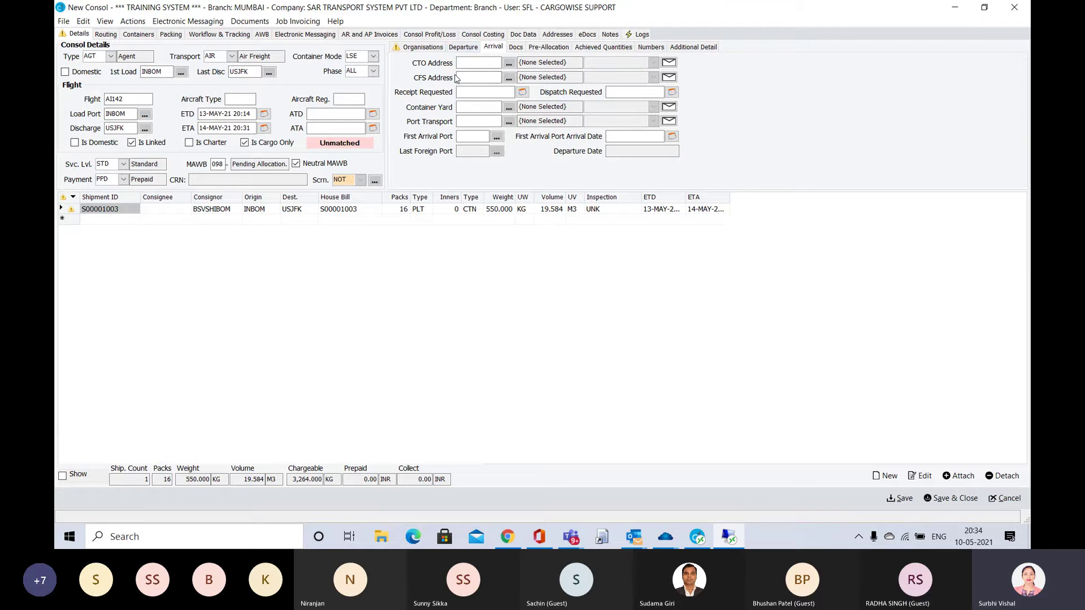
click(513, 48)
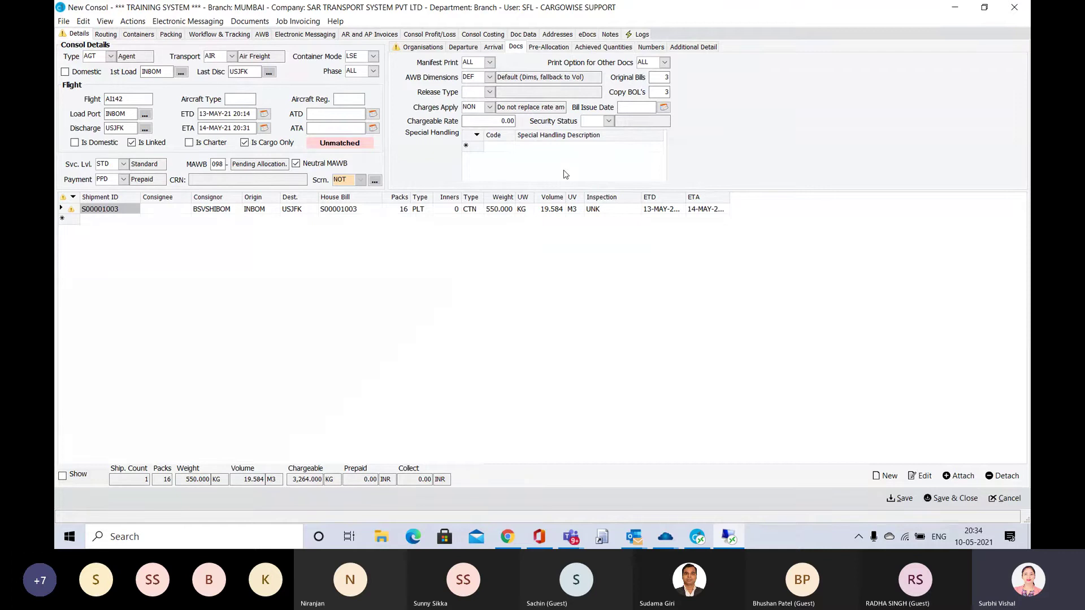
click(668, 62)
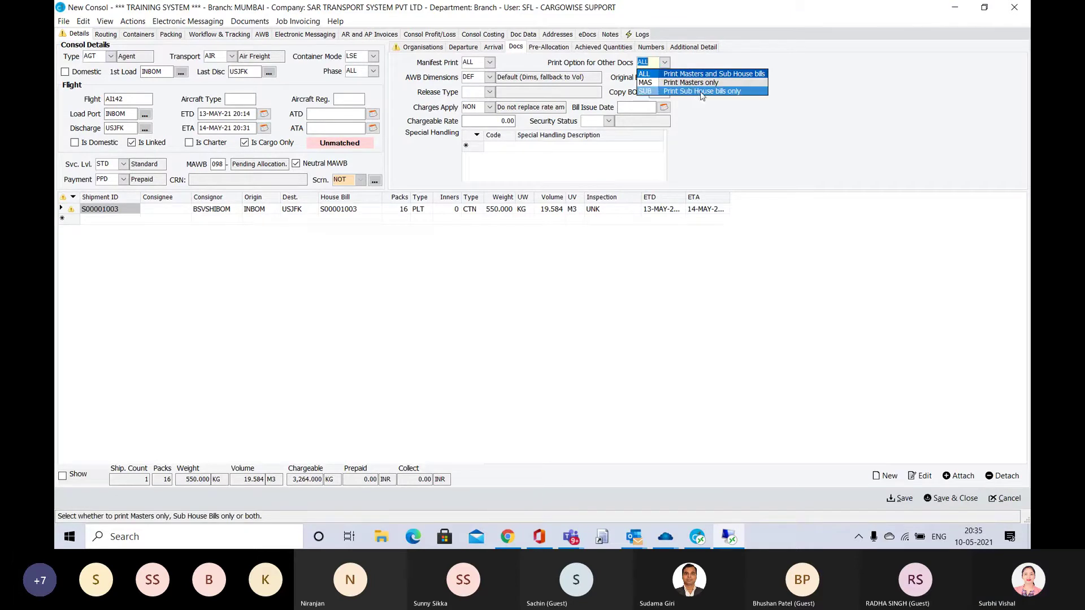
click(721, 75)
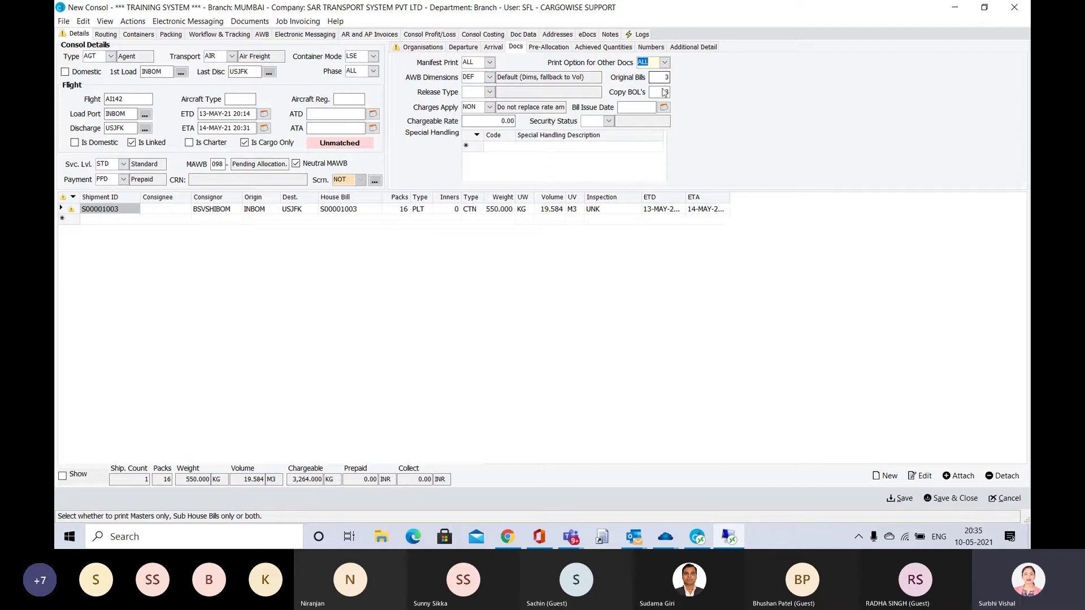
Examine the release types available for the consol's documents without choosing one.
click(489, 93)
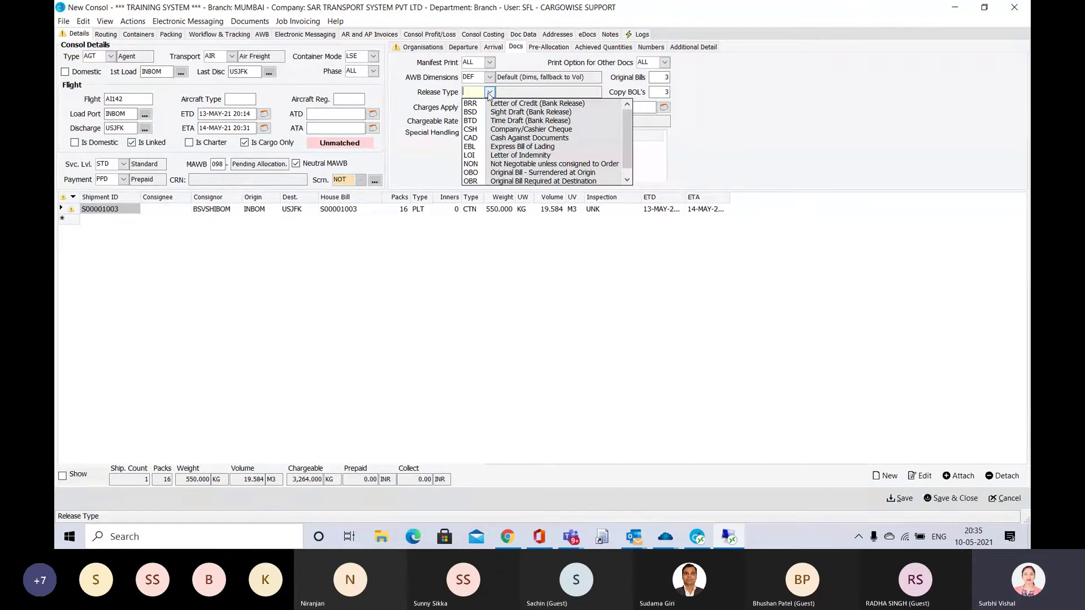
click(628, 180)
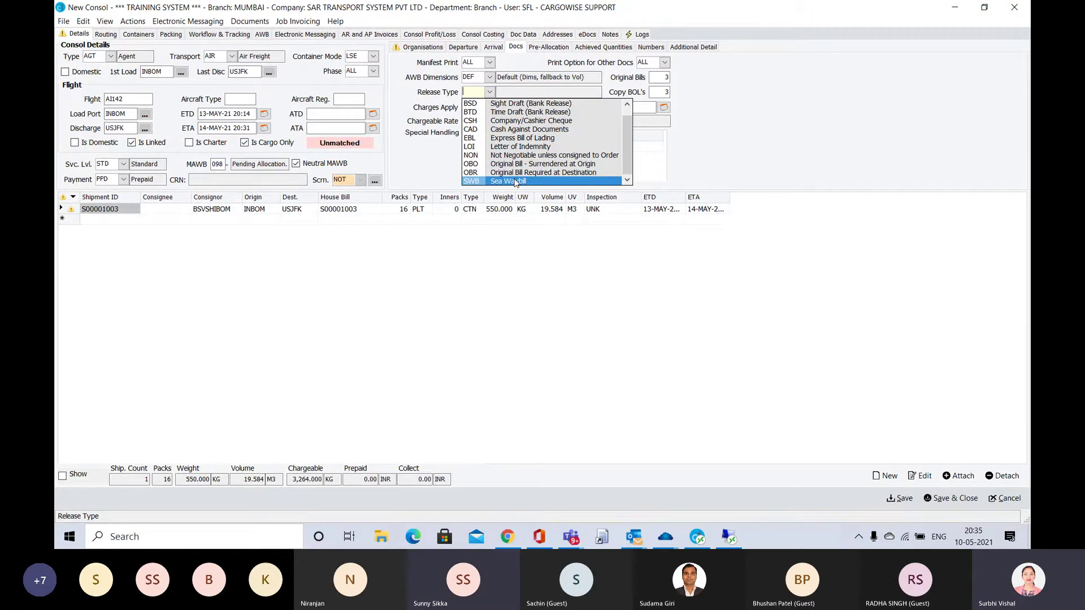
click(409, 98)
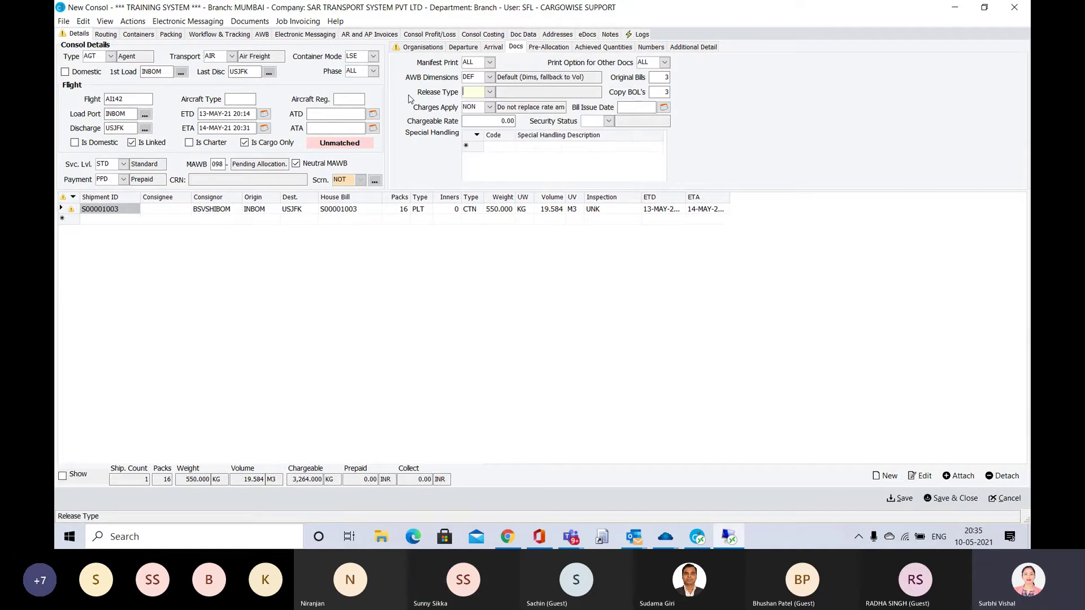
Set Charges Apply to NON (do not replace rate amounts with 'As Agreed') and the chargeable rate to 5.00.
click(490, 108)
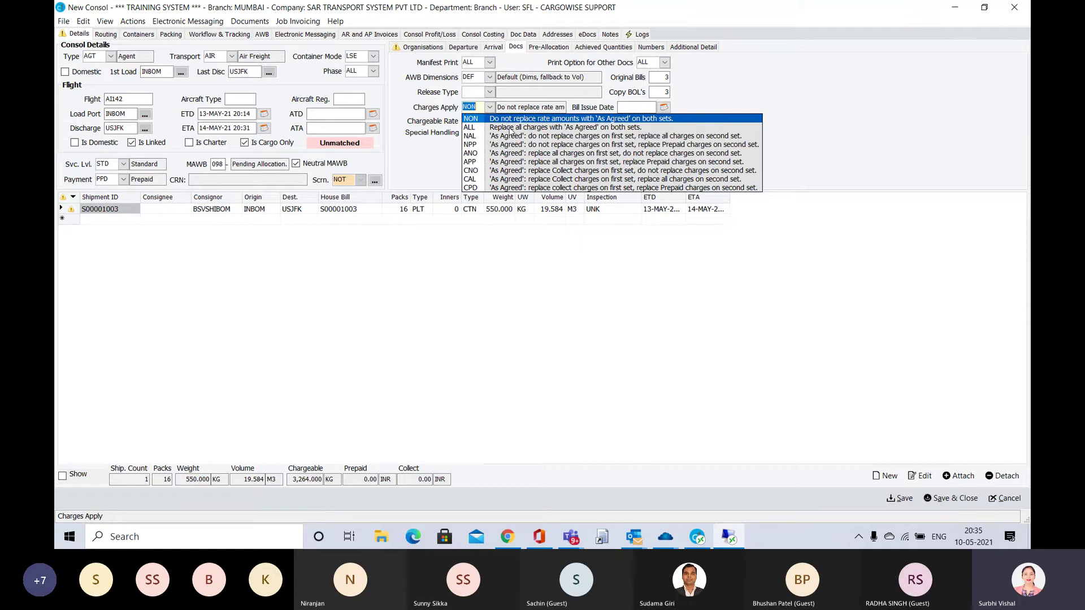
click(563, 120)
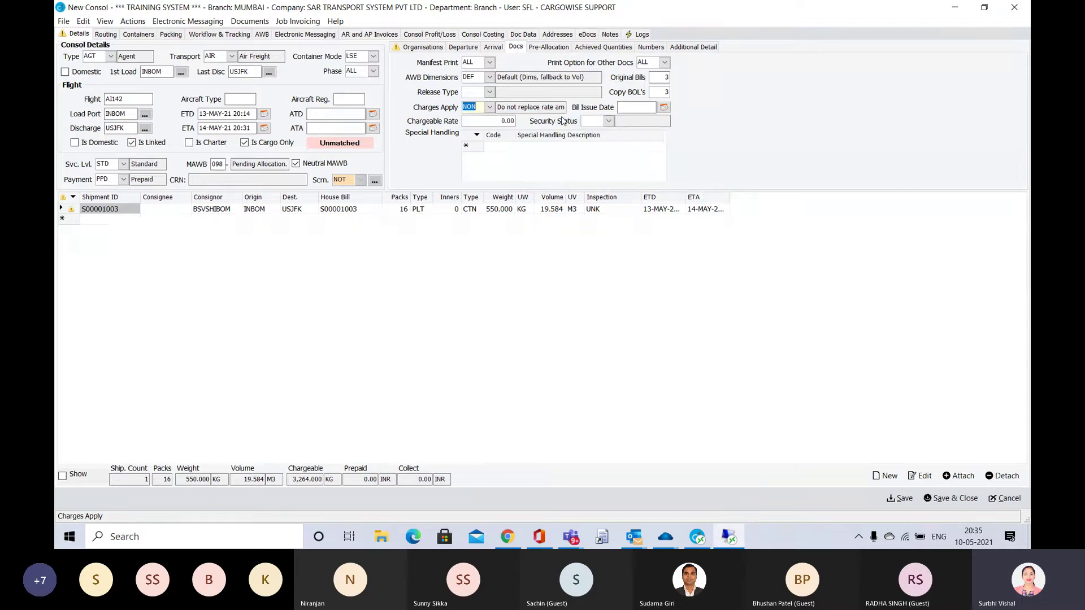
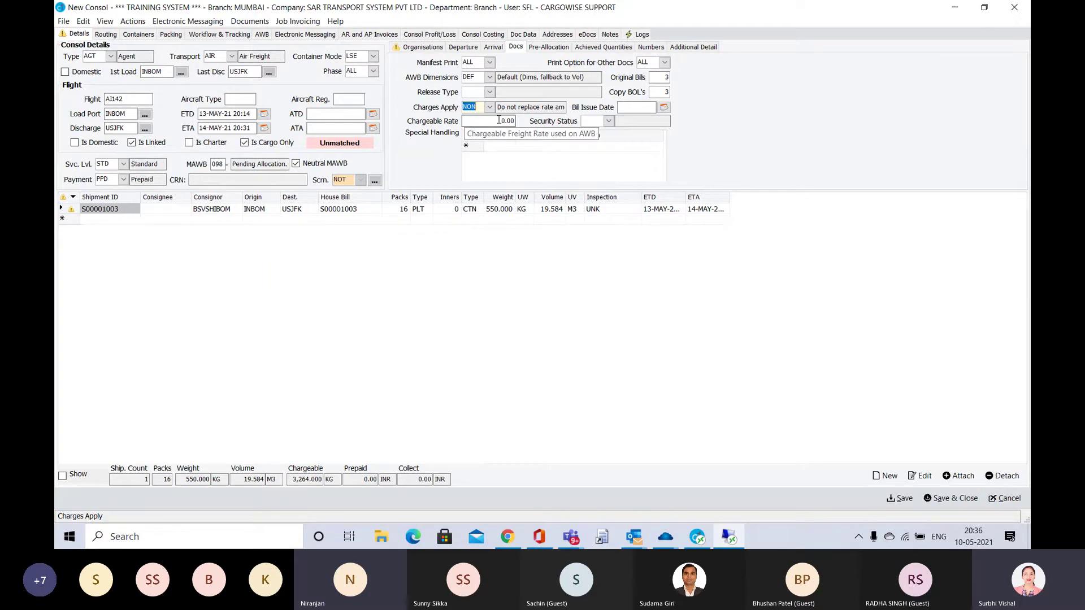
click(500, 120)
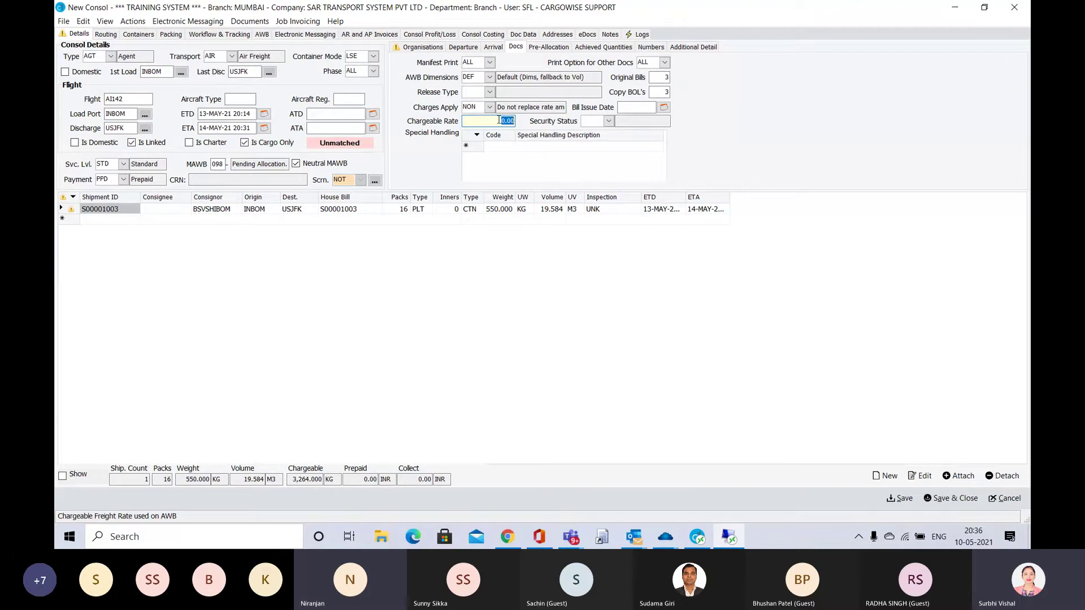
text(5)
key(Tab)
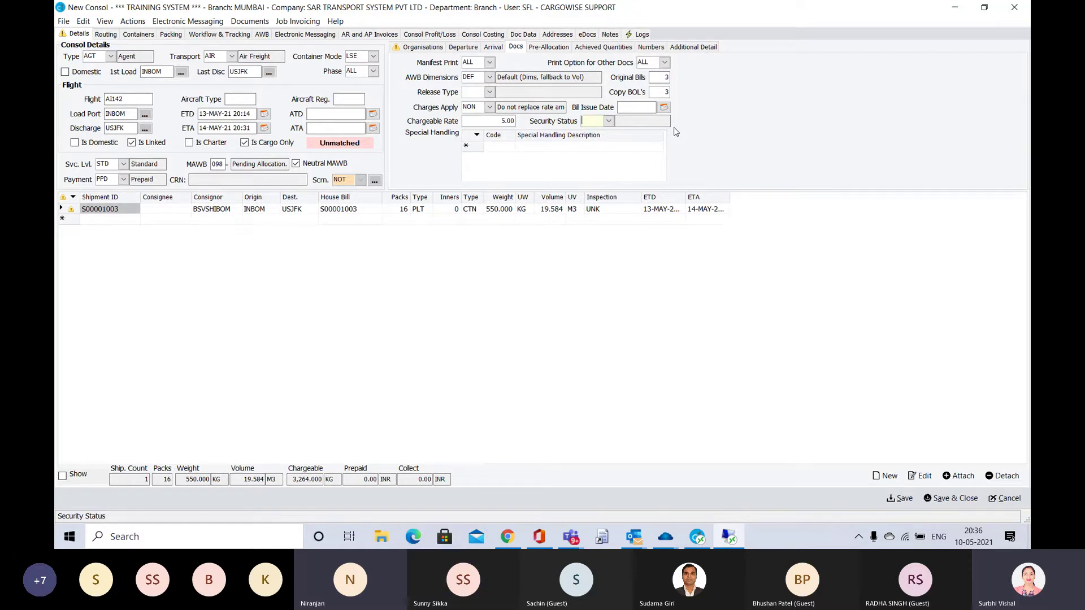
Examine the special handling codes available for the consol's documents without choosing one.
click(500, 148)
click(520, 146)
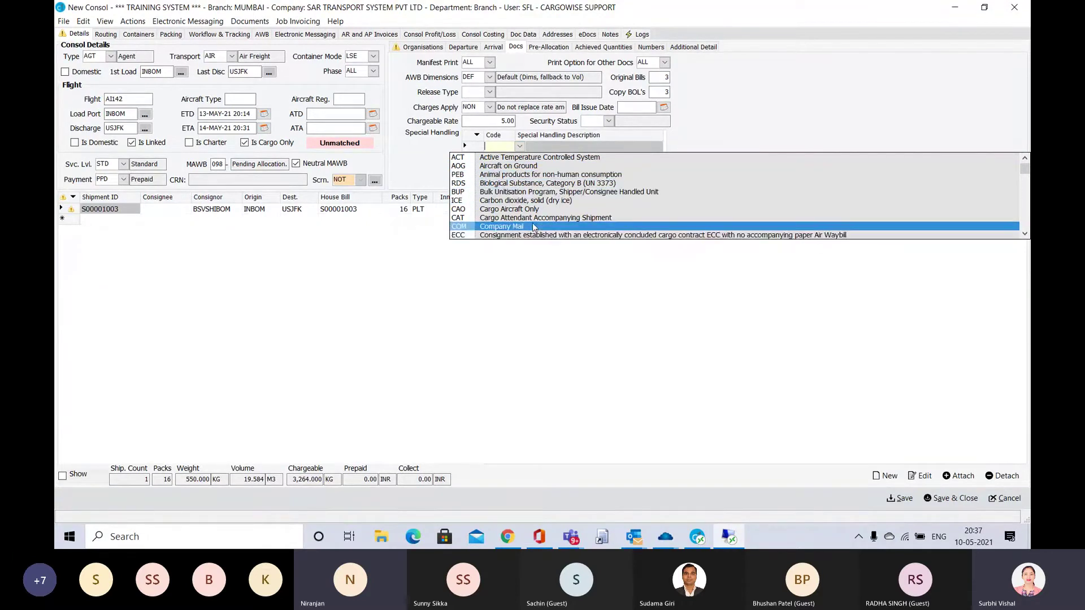
scroll(534, 227, down, 2)
scroll(534, 227, down, 2)
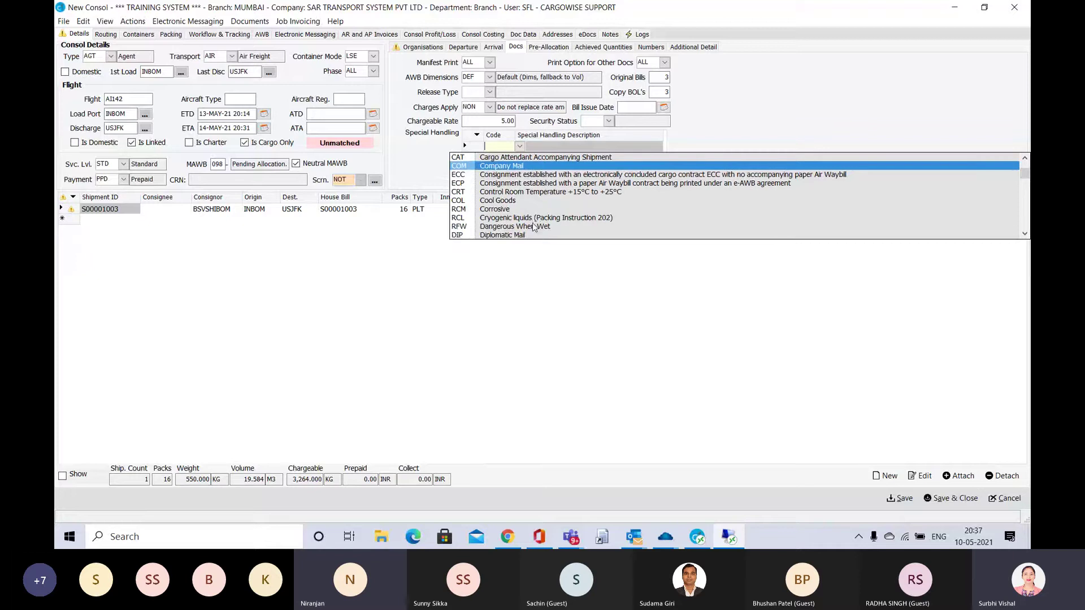
scroll(534, 227, down, 2)
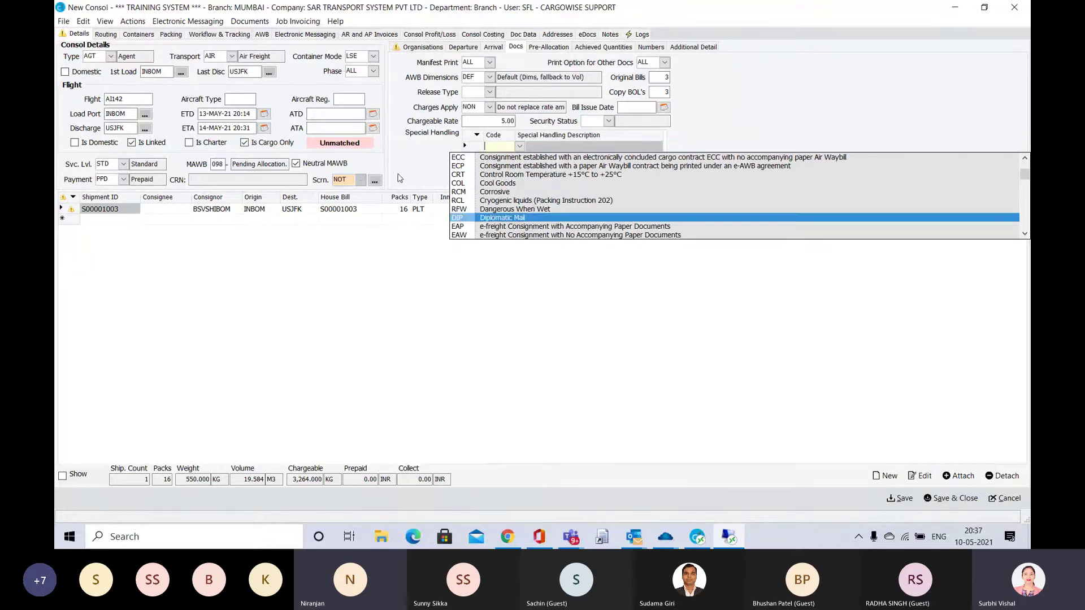
click(408, 153)
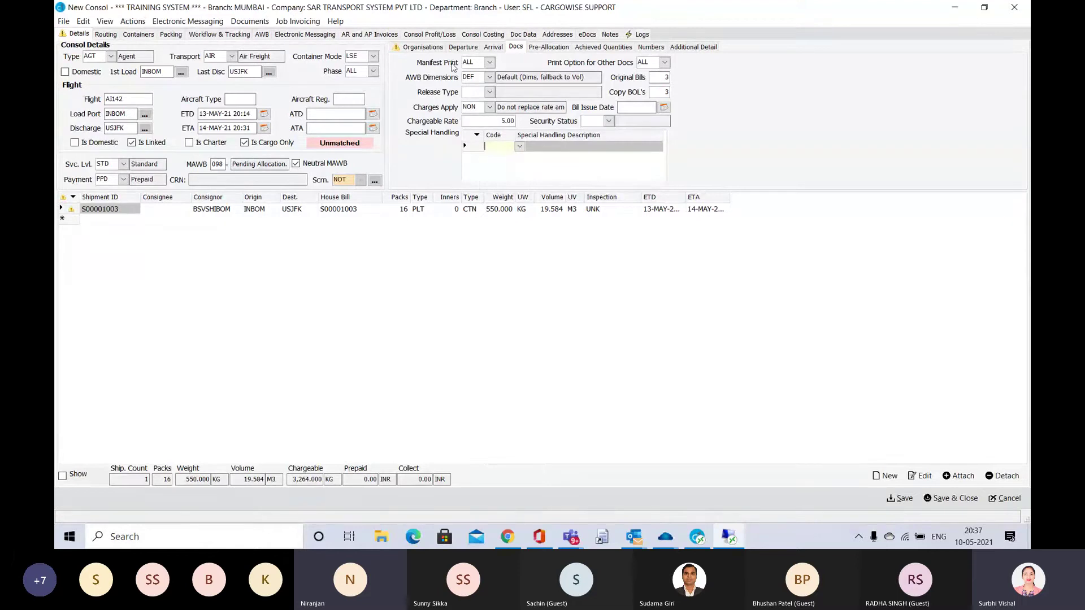
Review the consol's routing leg and consol costing alongside its main details.
click(104, 35)
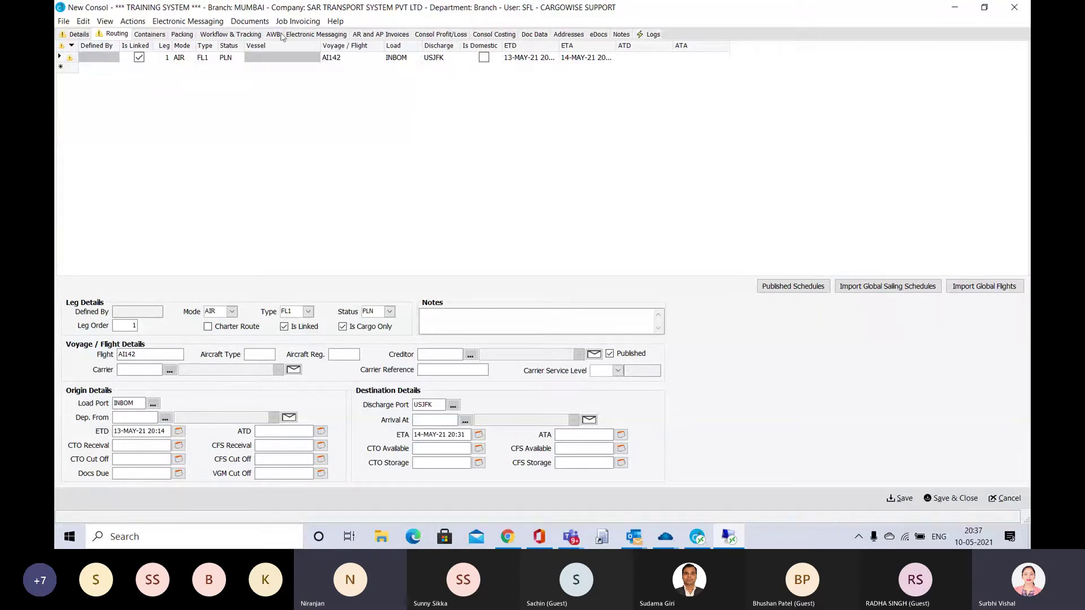
click(79, 35)
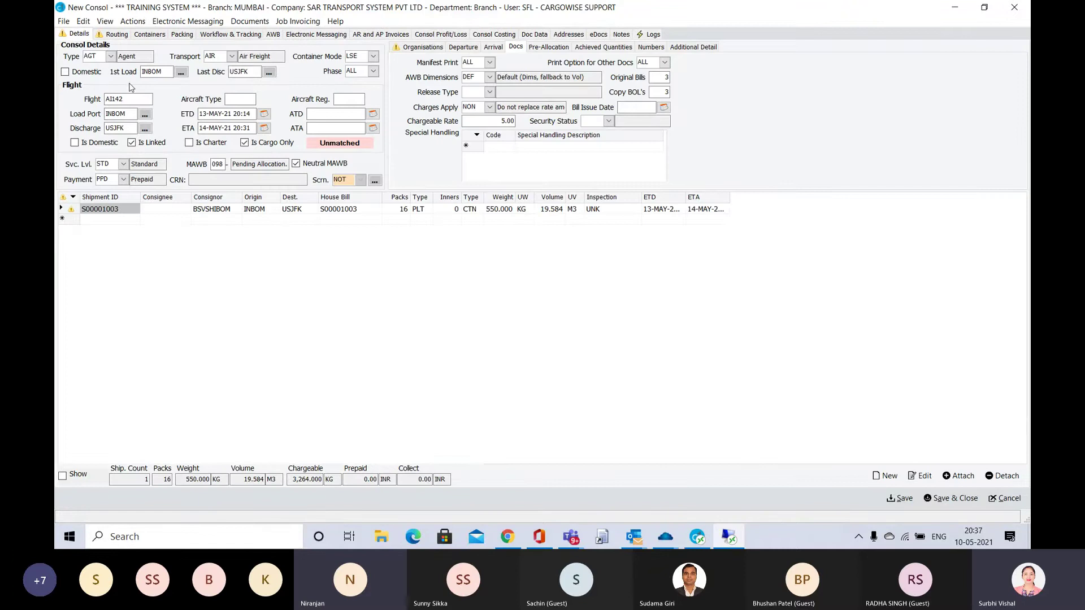
click(111, 35)
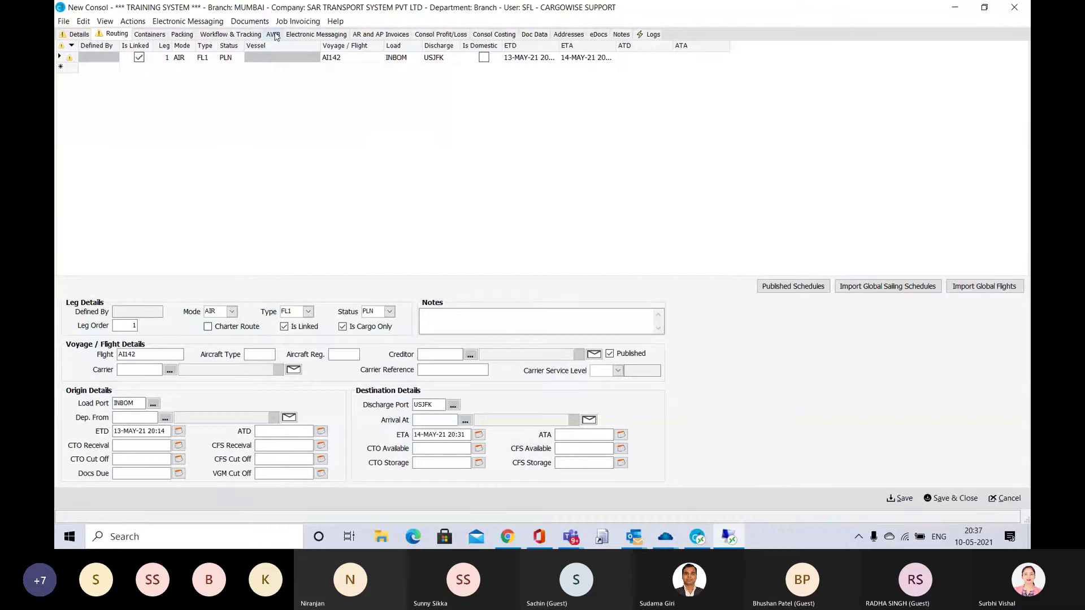
click(80, 35)
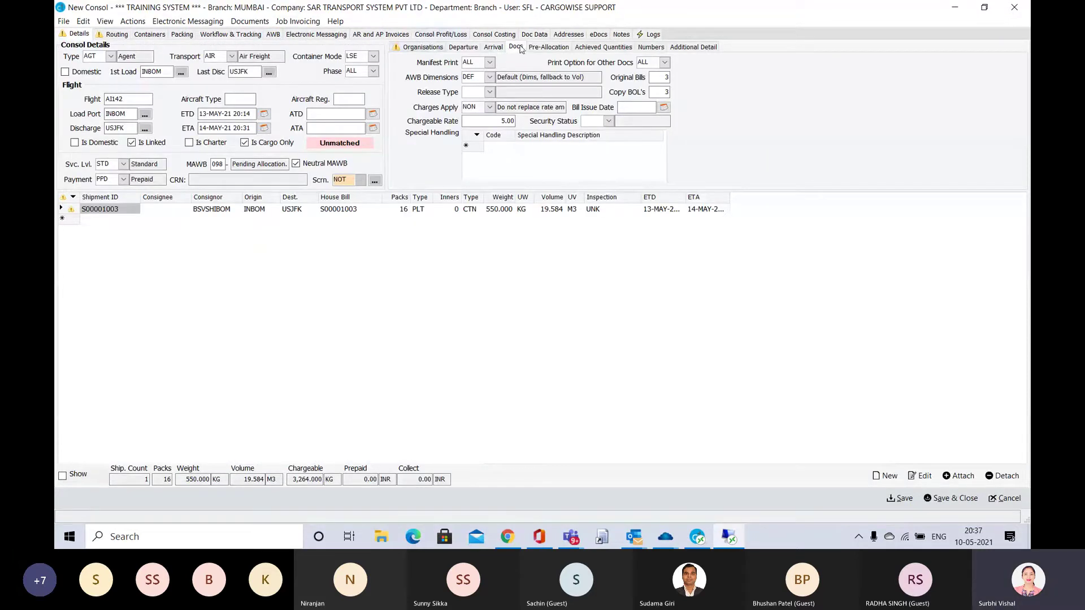
click(493, 34)
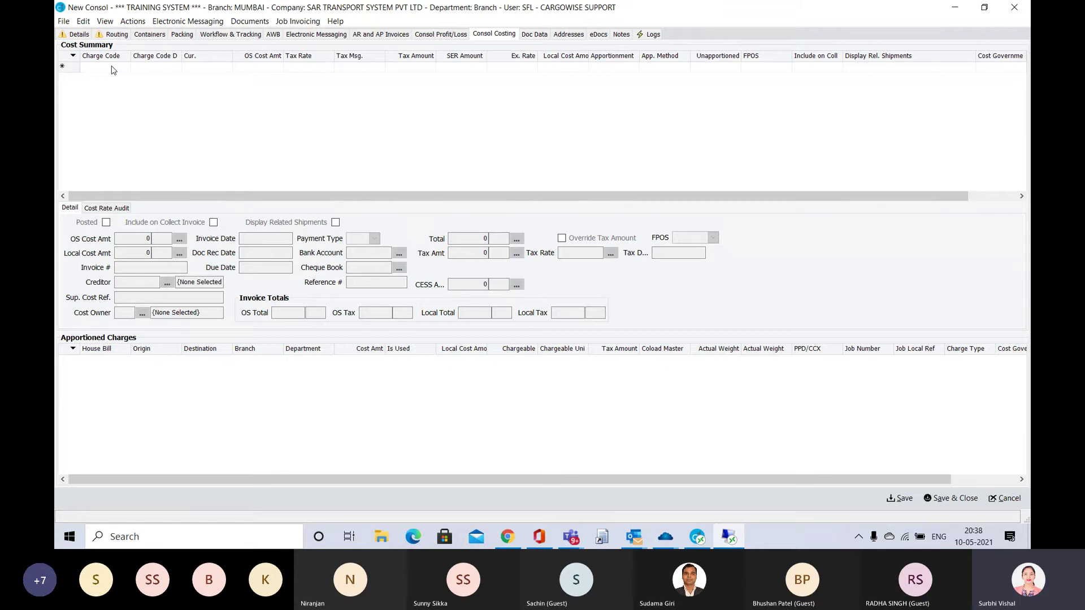
click(80, 35)
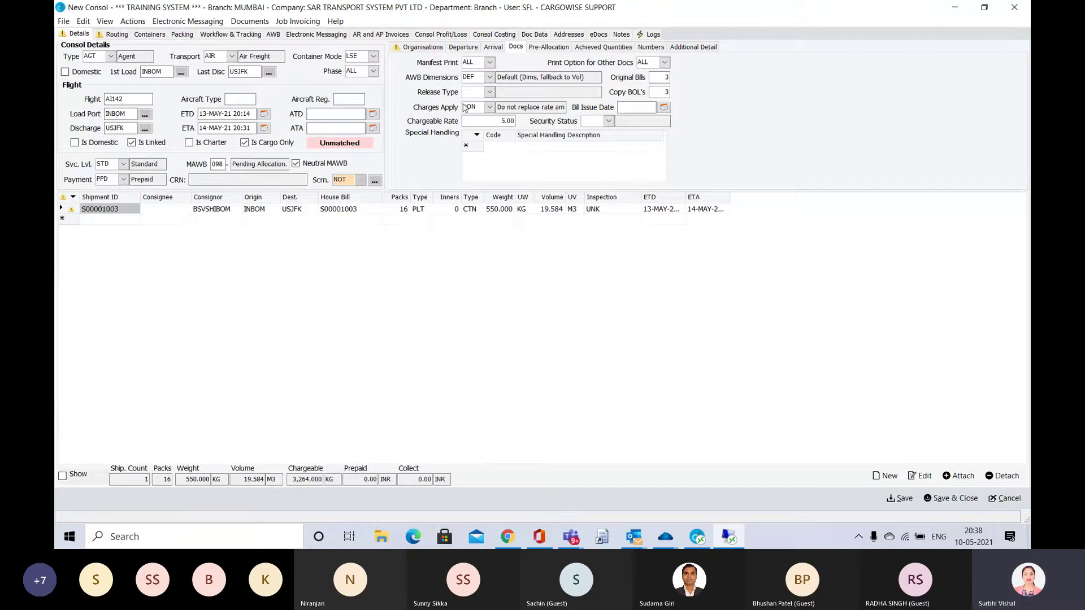
Review the air waybill's shipper, consignee, routing and rate sections, including the goods line's rate and total.
click(274, 35)
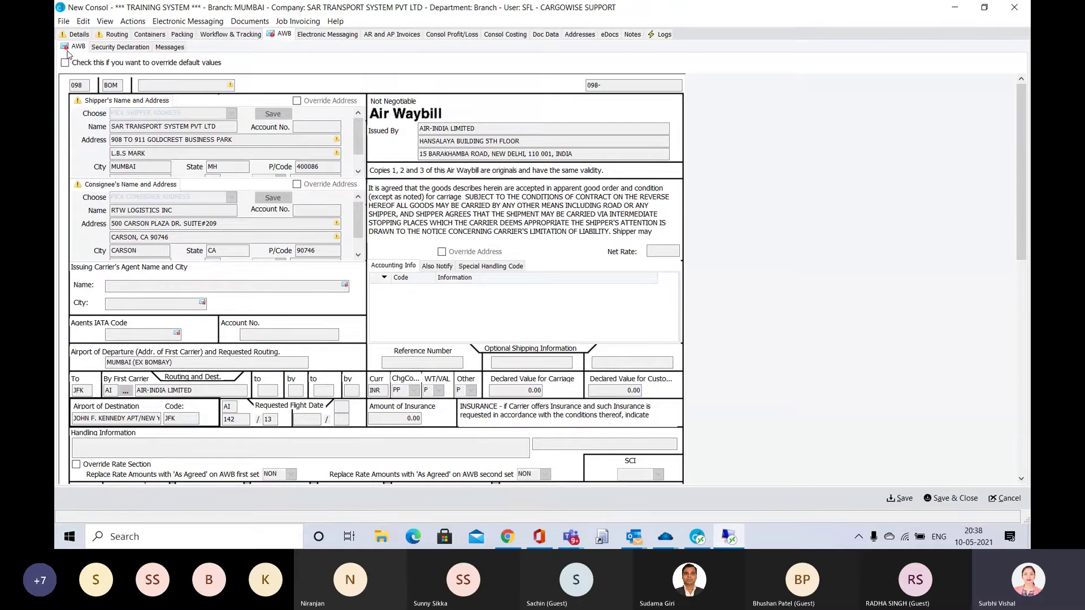
click(67, 51)
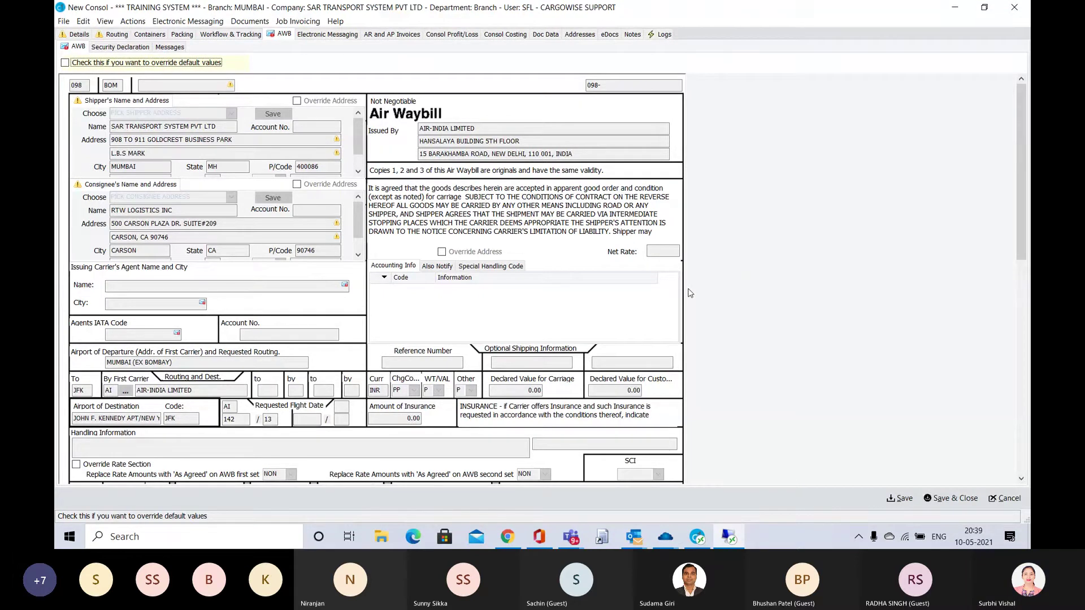
scroll(726, 275, down, 1)
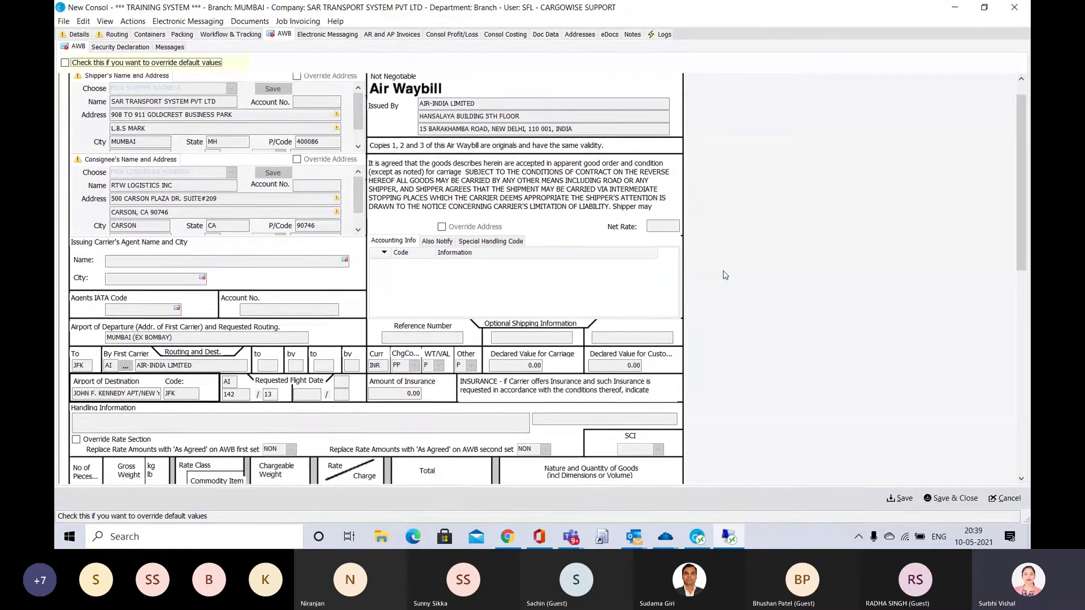
scroll(726, 275, down, 5)
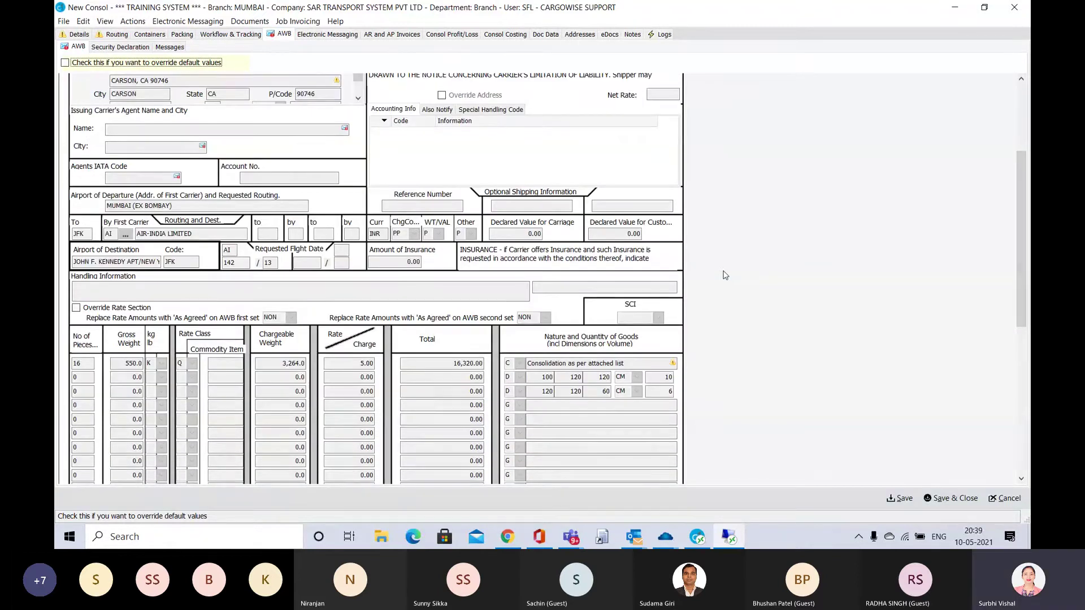
scroll(726, 275, down, 1)
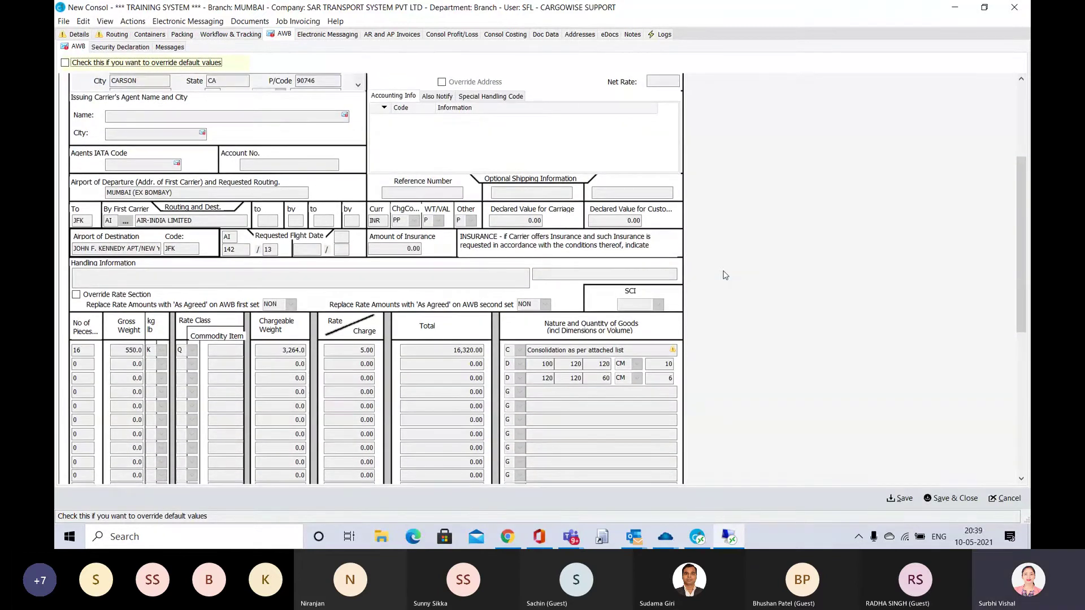
scroll(725, 275, down, 1)
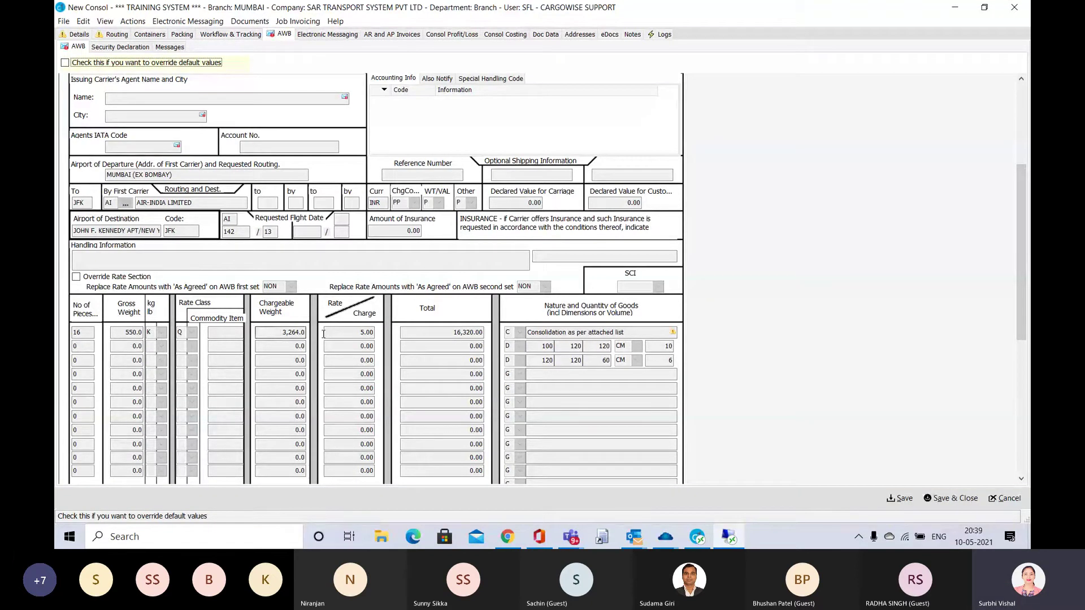
click(367, 335)
click(452, 338)
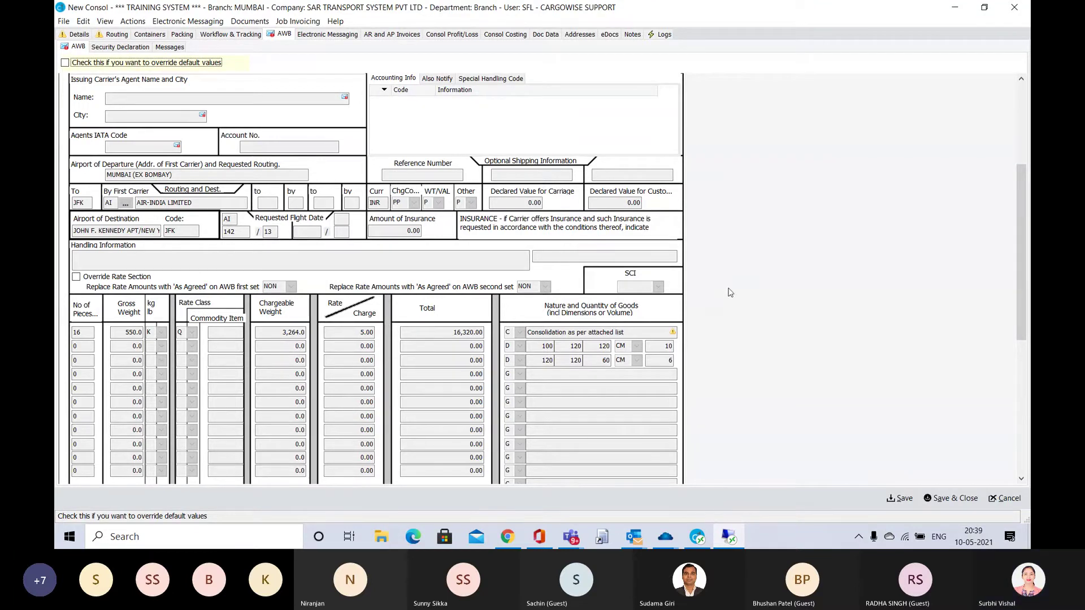
scroll(731, 292, down, 3)
scroll(731, 293, up, 9)
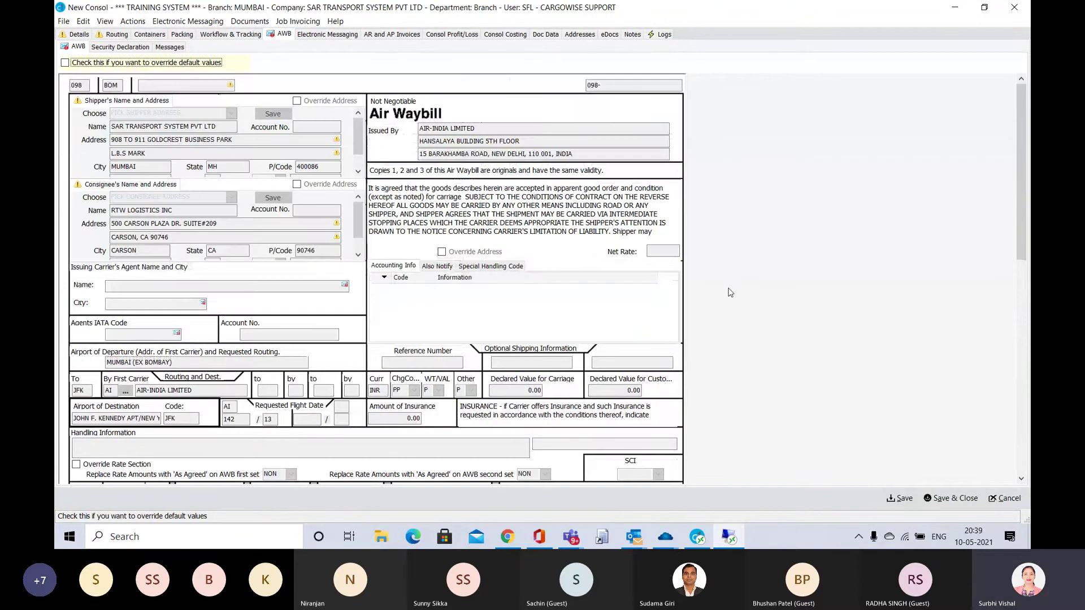
Save the new consol and check its allocated MAWB number in the consol details.
click(591, 86)
click(902, 498)
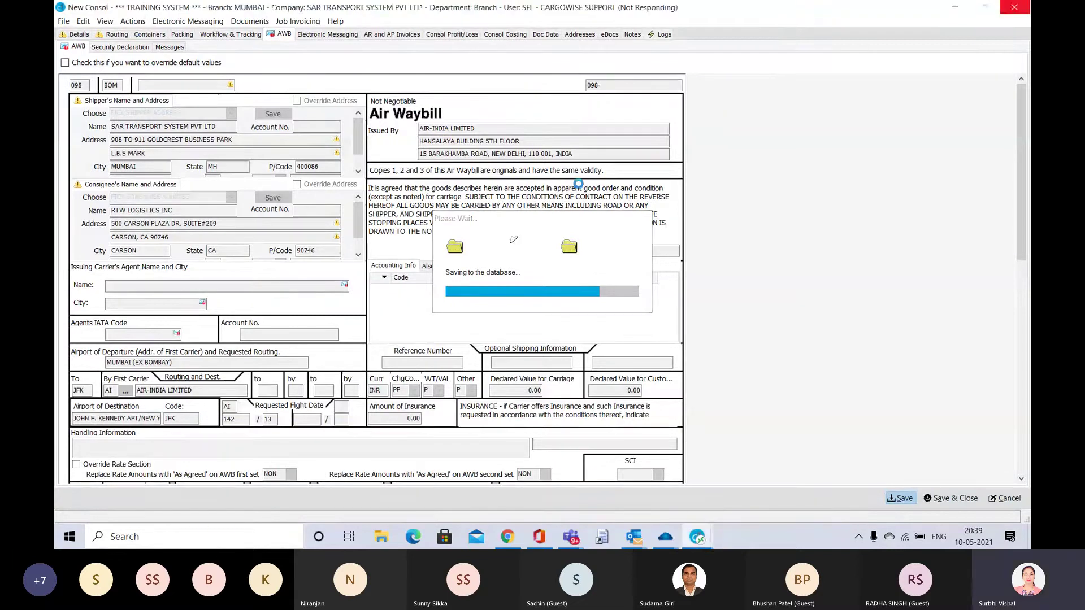
key(alt+Tab)
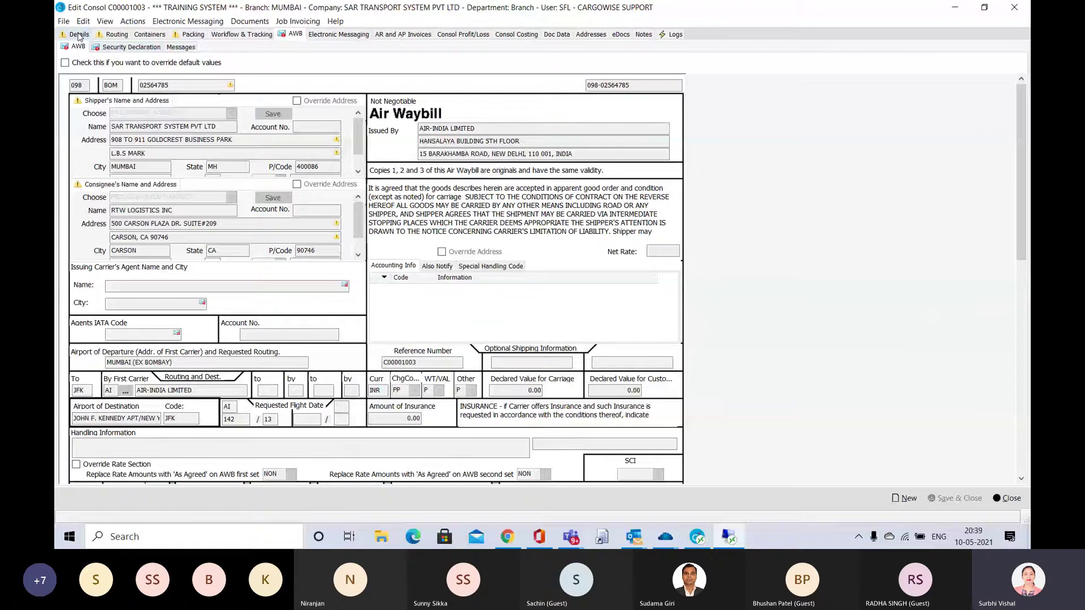
click(79, 35)
double_click(262, 163)
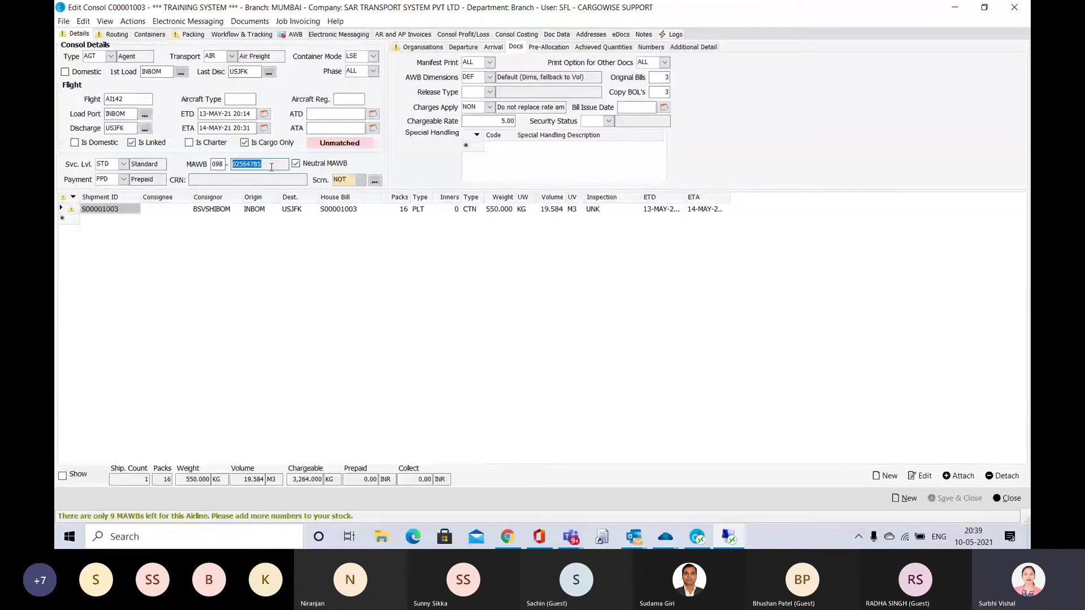
key(Tab)
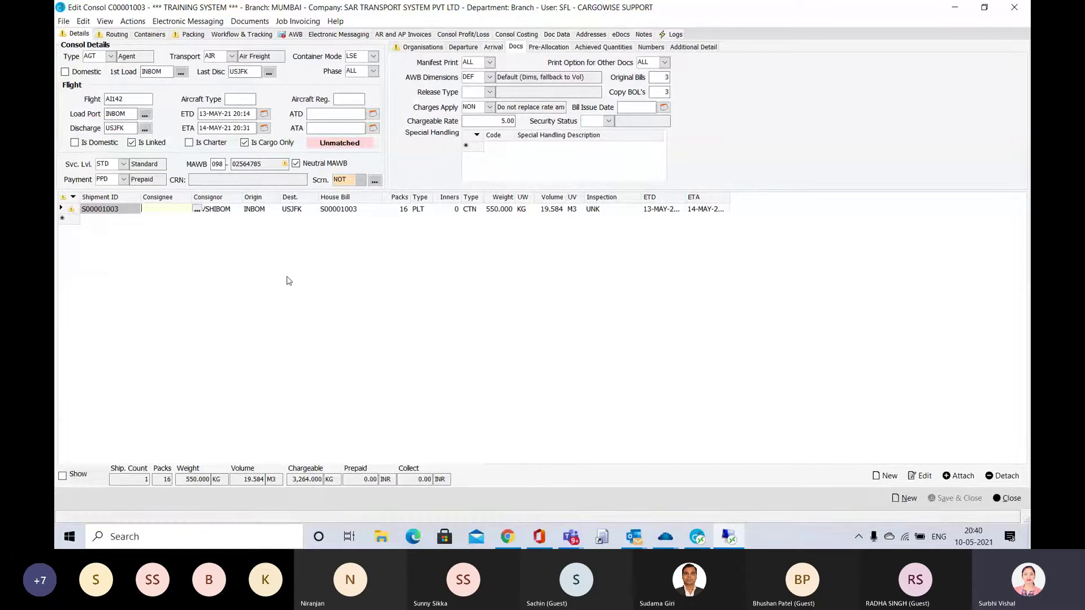
click(273, 164)
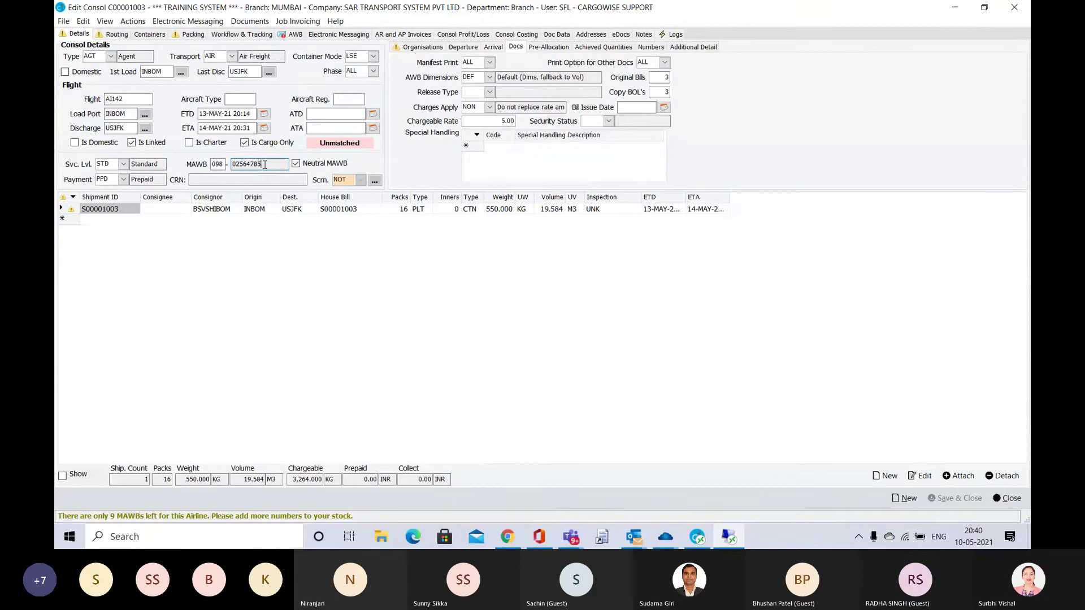
key(alt+Tab)
key(alt+Tab)
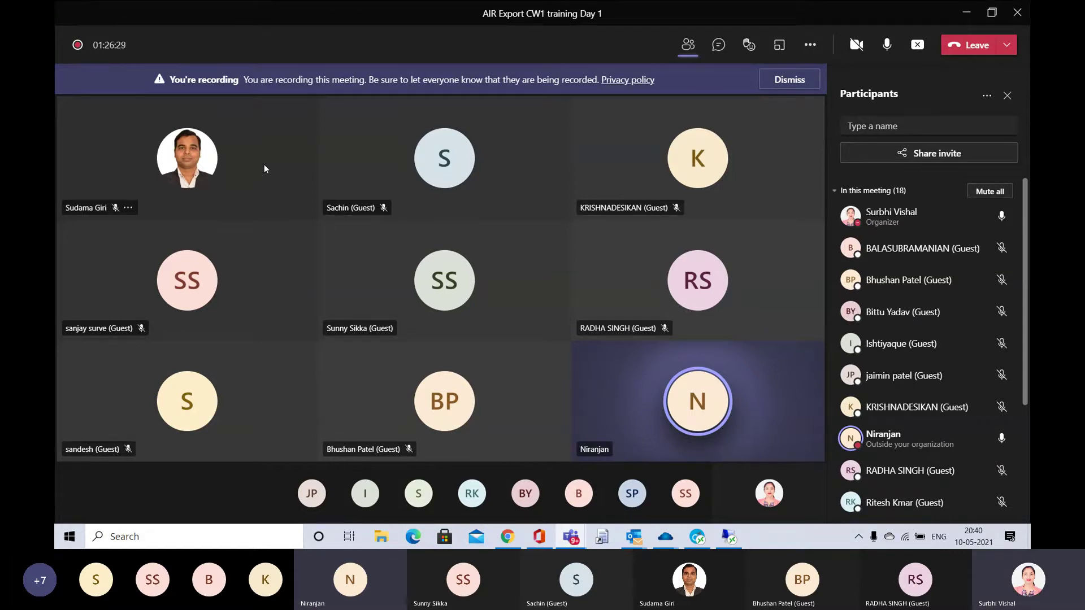
key(alt+Tab)
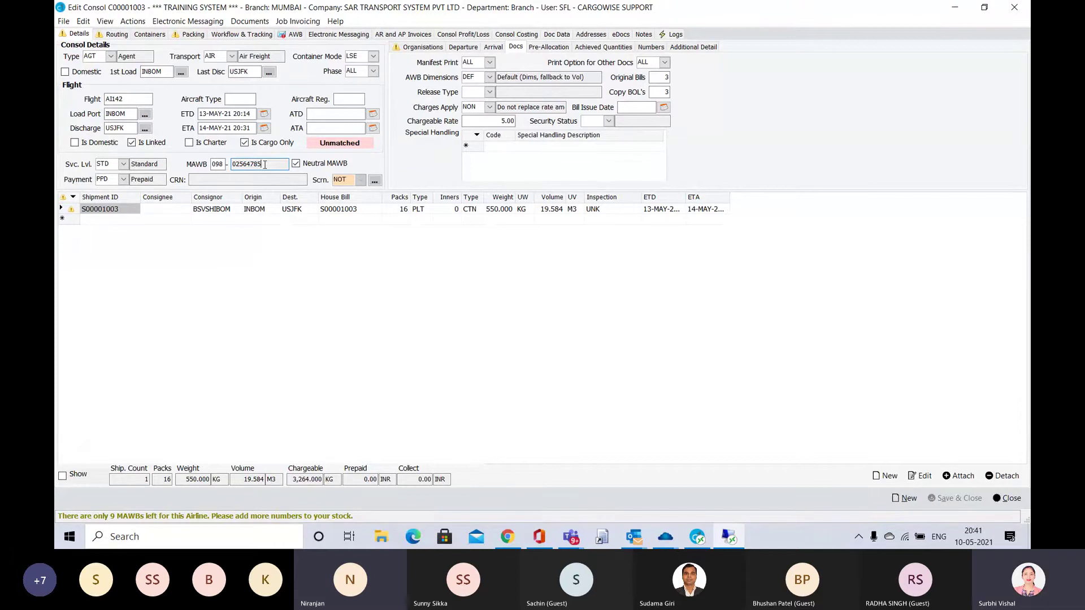
key(alt+Tab)
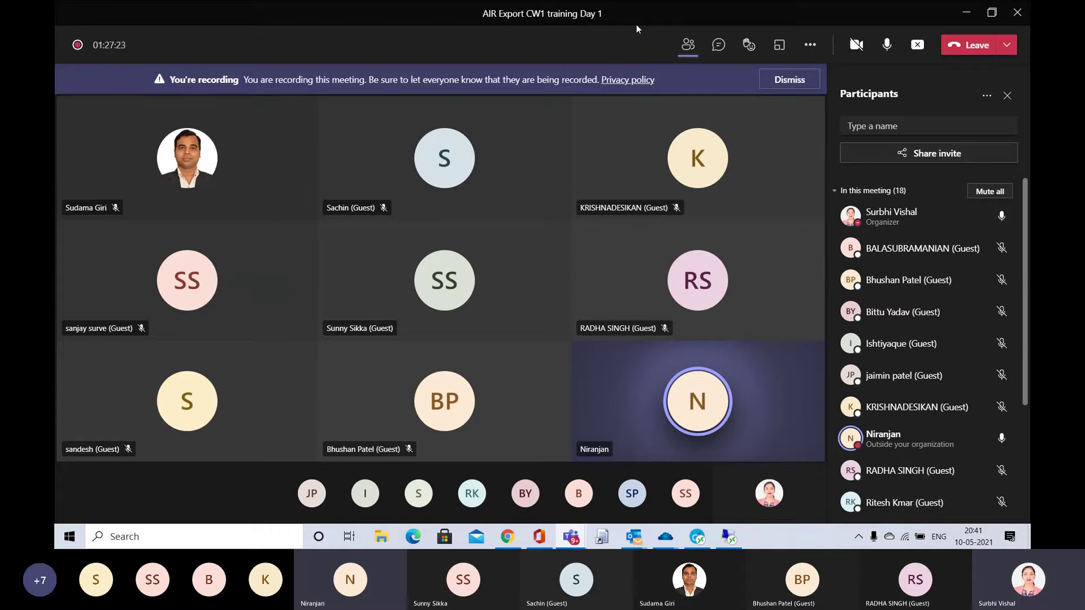
click(917, 47)
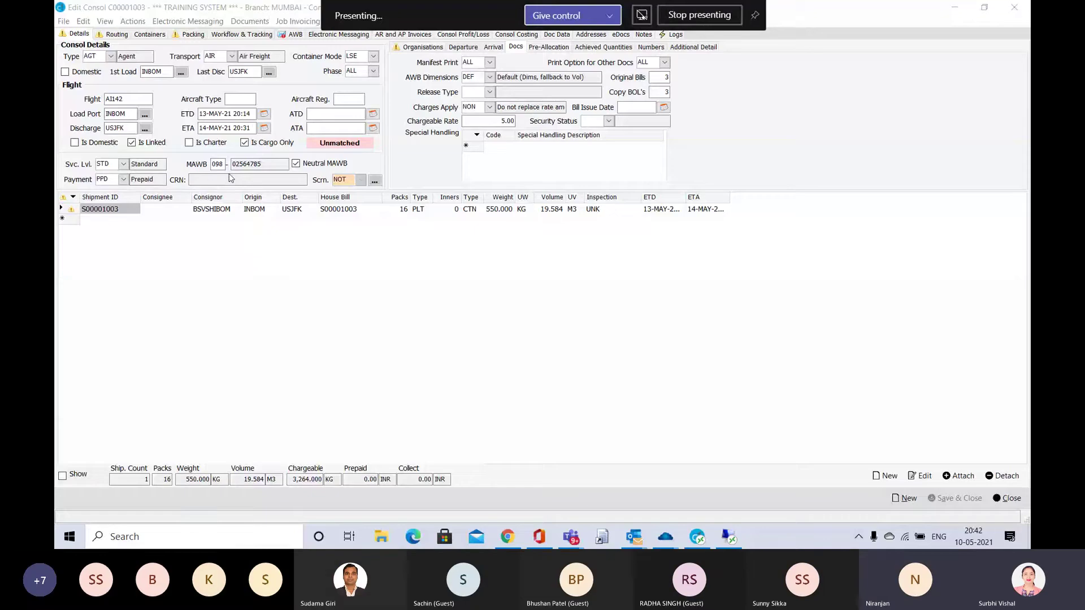
Change the consol's flight number to BA125.
double_click(129, 98)
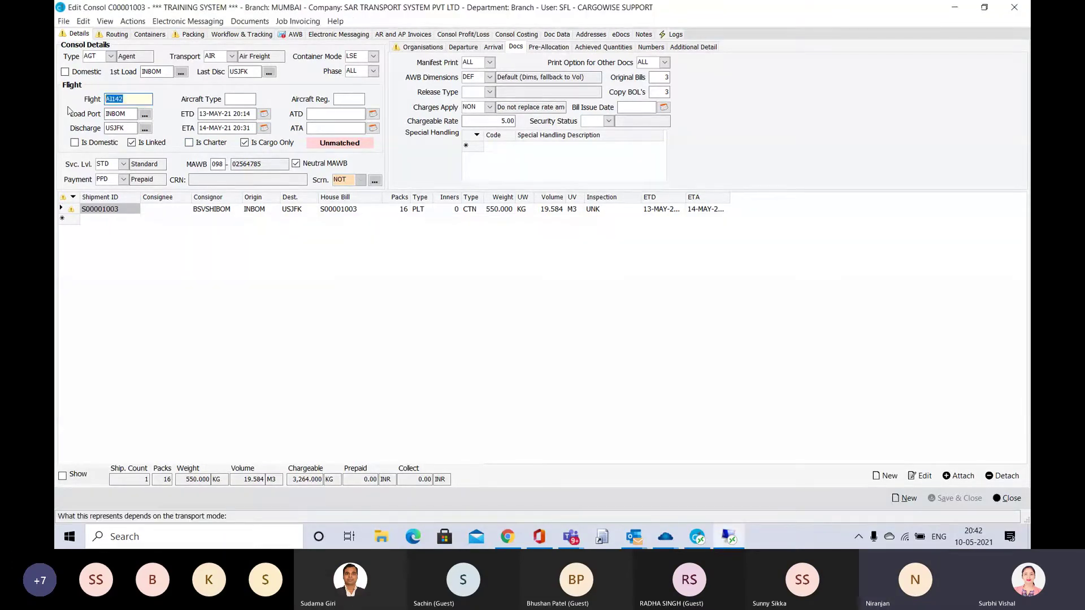
key(BackSpace)
text(BA125)
key(Tab)
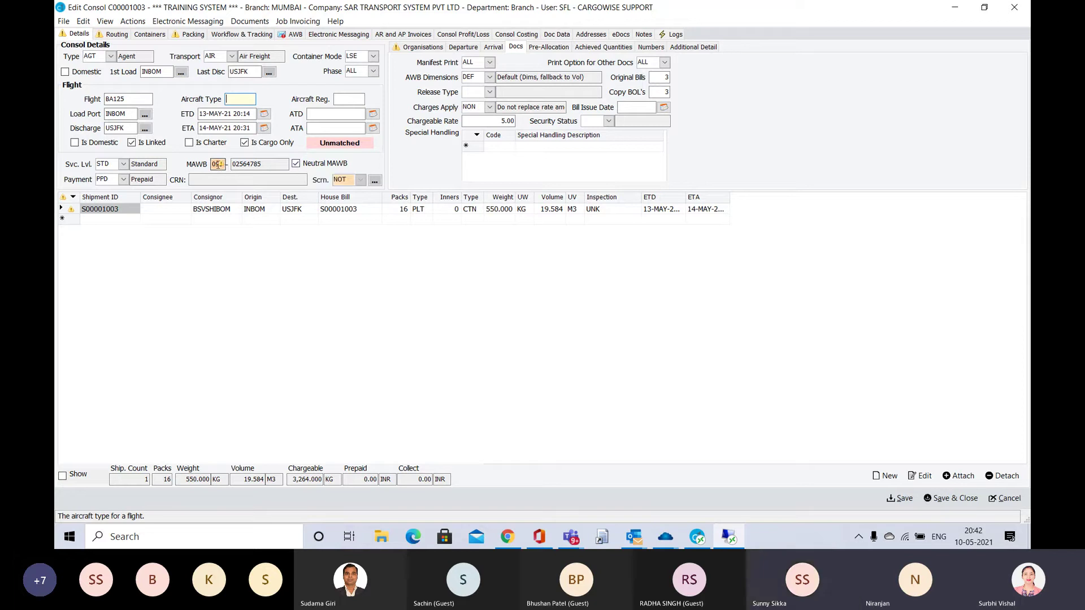
click(127, 100)
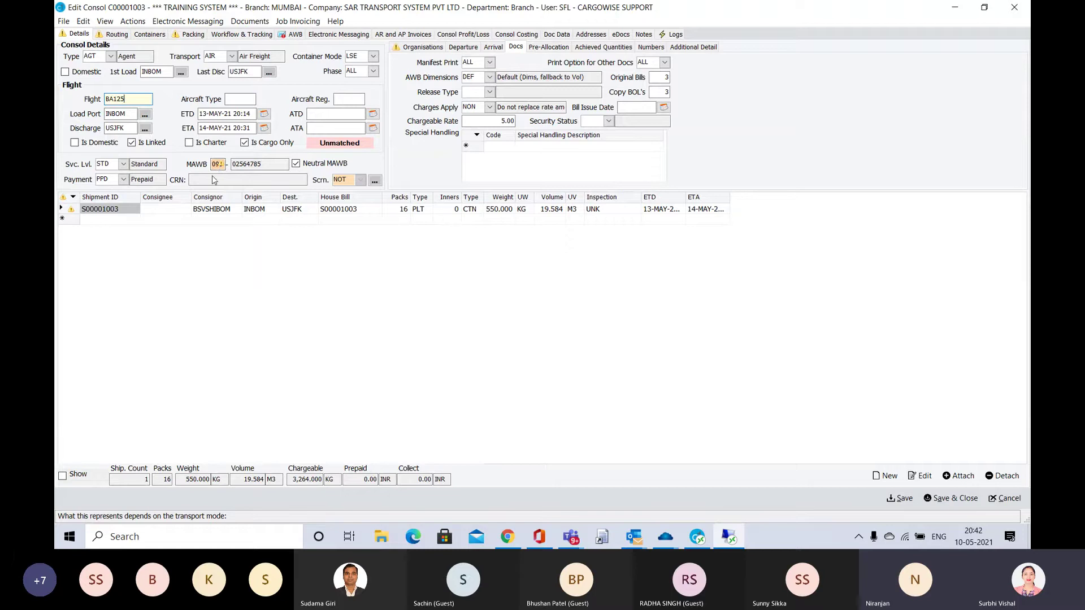
Clear Neutral MAWB to set the master air waybill's airline prefix to 125, and re-enable the option.
click(296, 164)
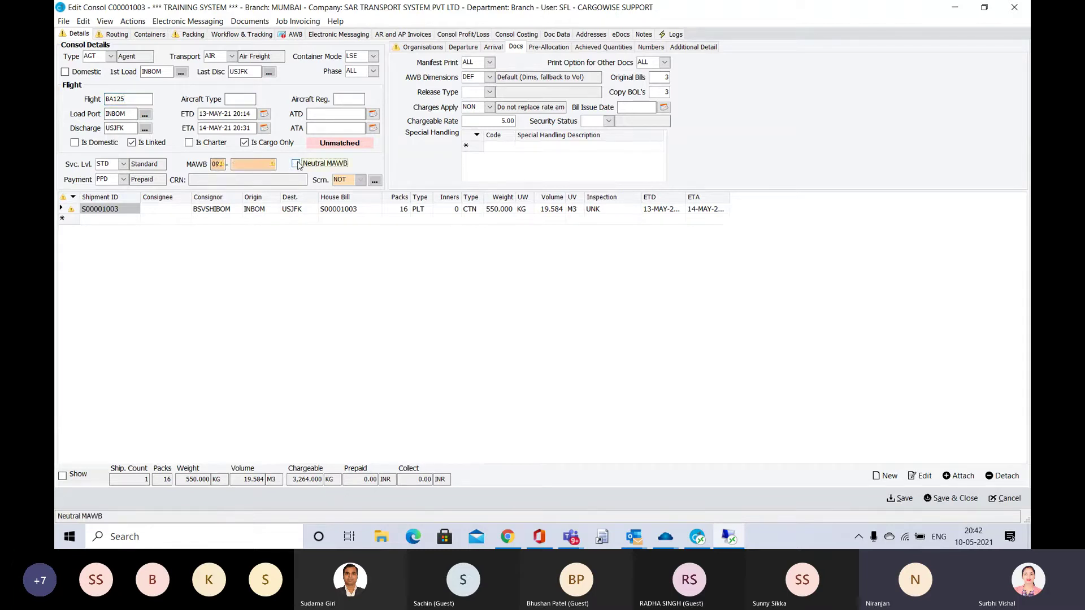
click(219, 164)
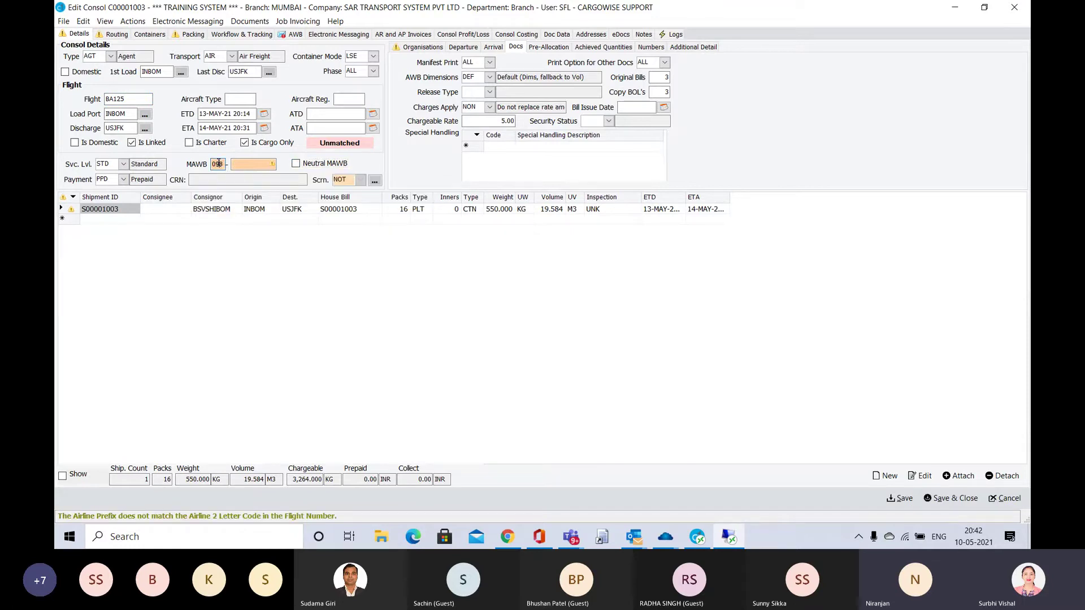
text(125)
key(Tab)
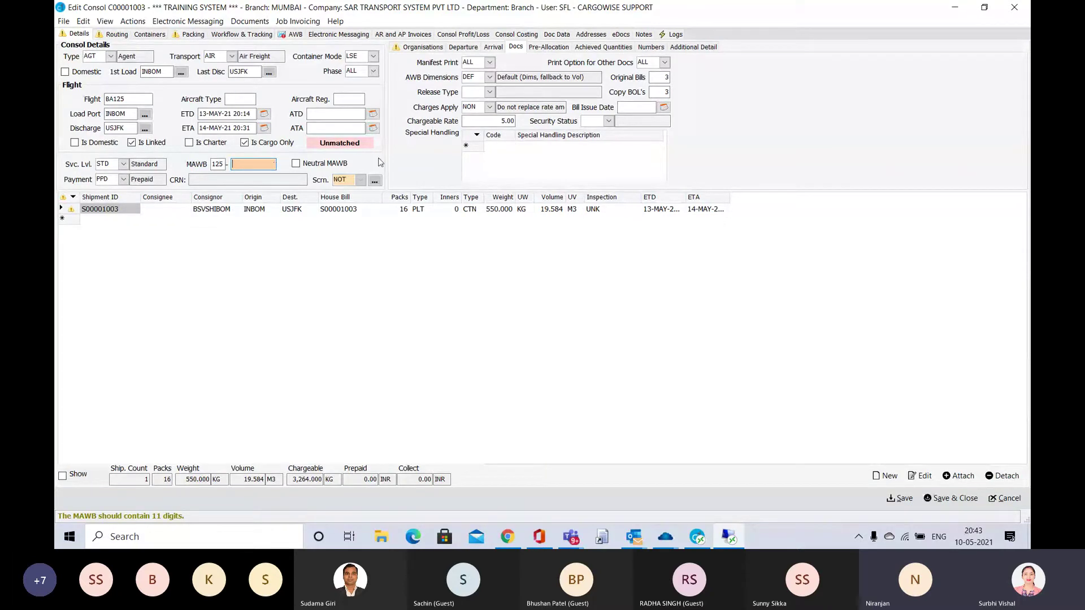
click(296, 164)
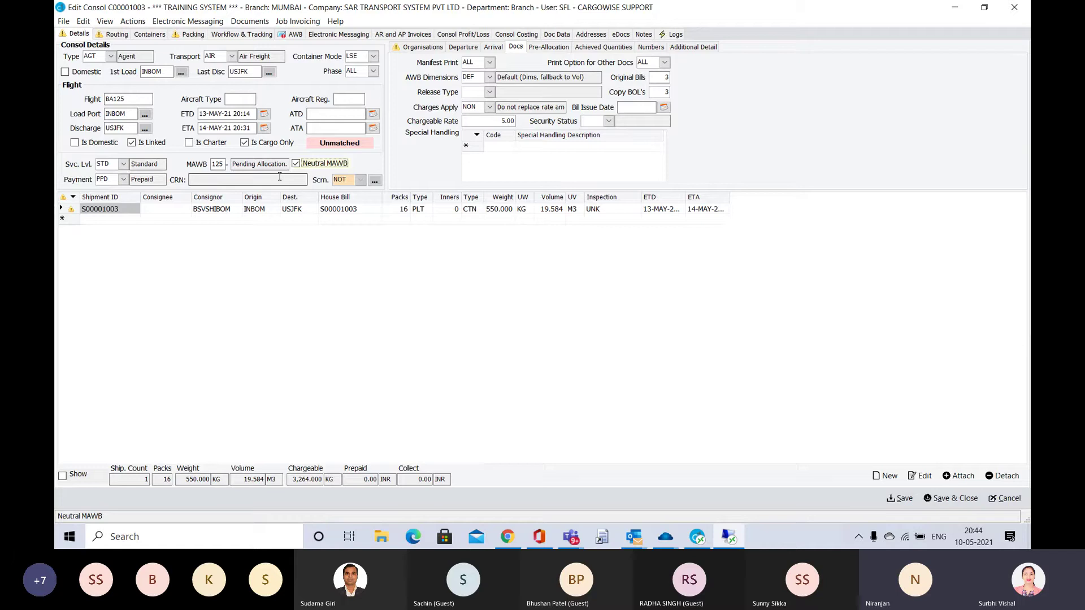
key(alt+Tab)
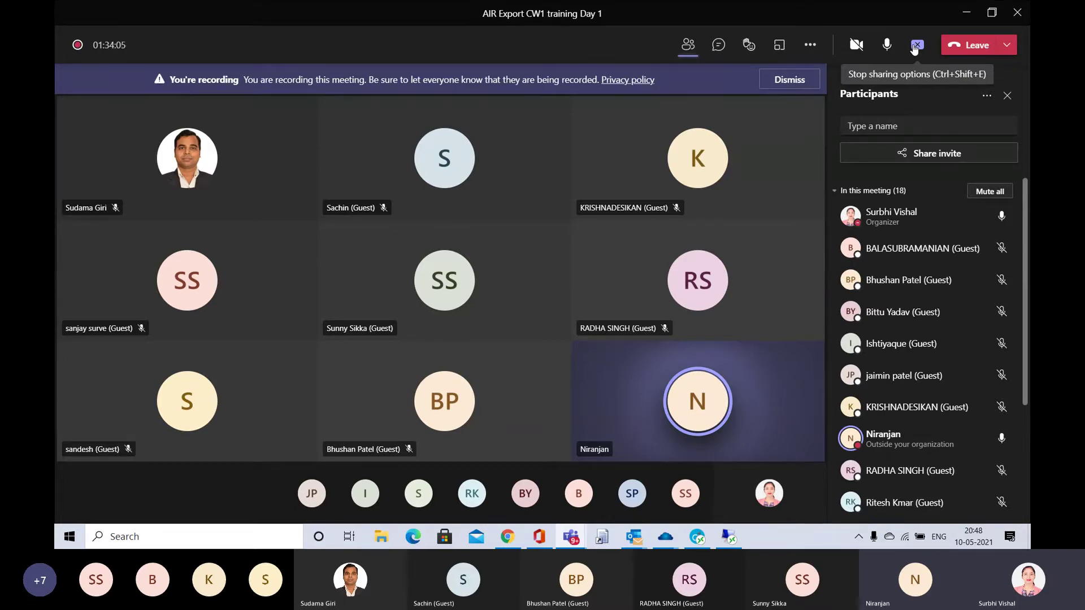
Return from the Teams meeting to CargoWise and examine the consol's air waybill, including its rate section, other charges and security declaration.
click(914, 46)
click(452, 164)
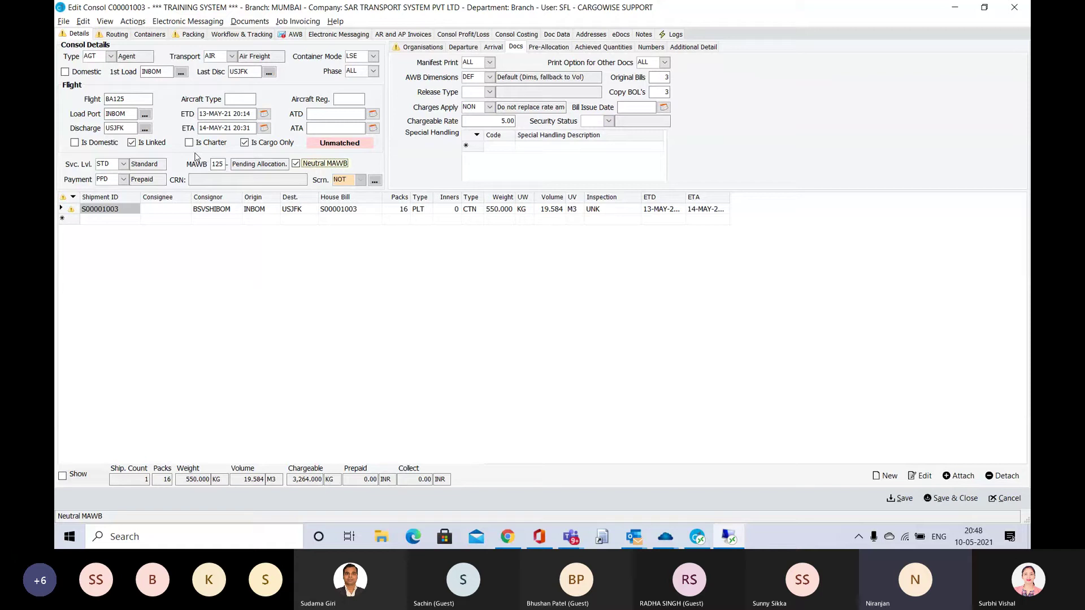
click(292, 34)
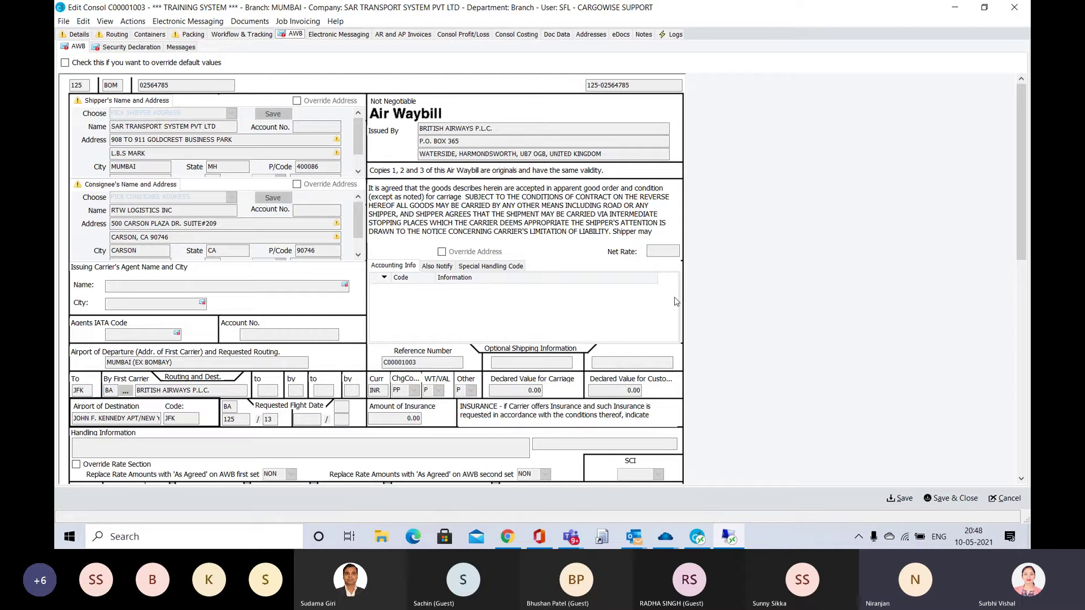
scroll(740, 314, down, 15)
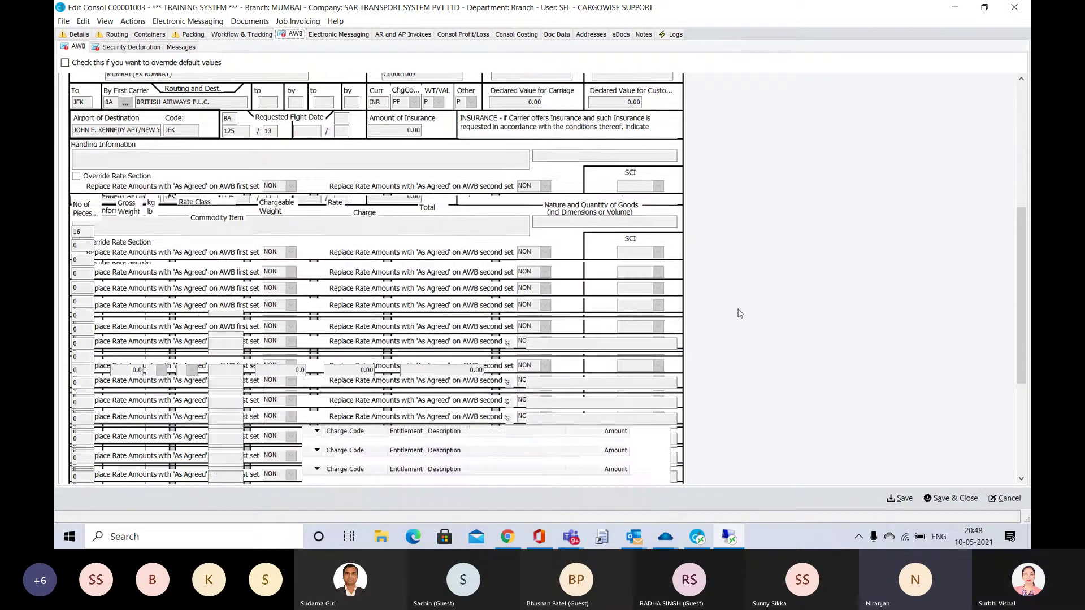
scroll(740, 313, up, 15)
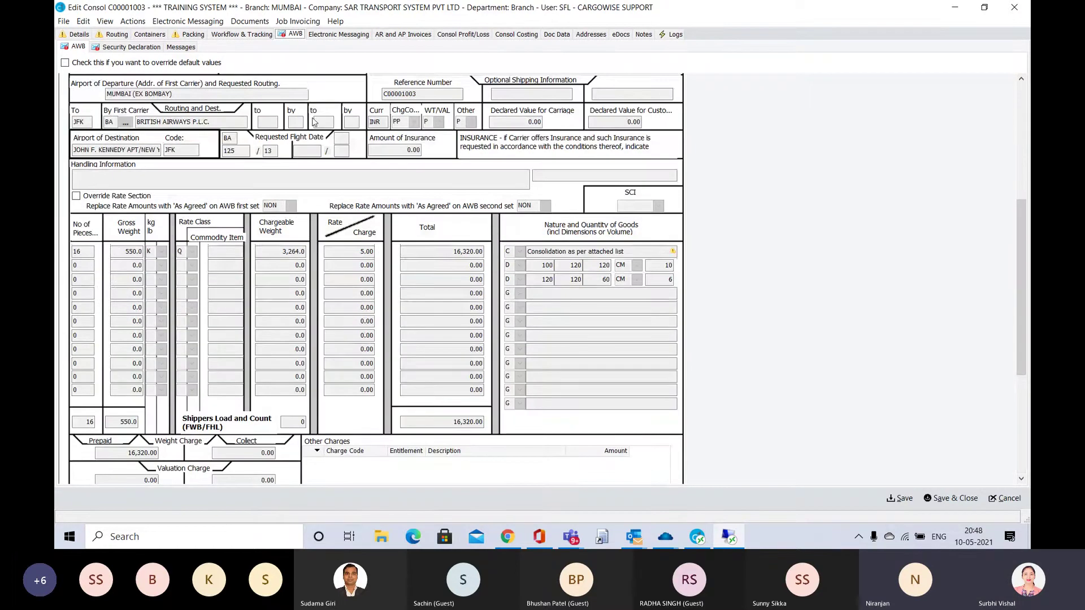
click(132, 48)
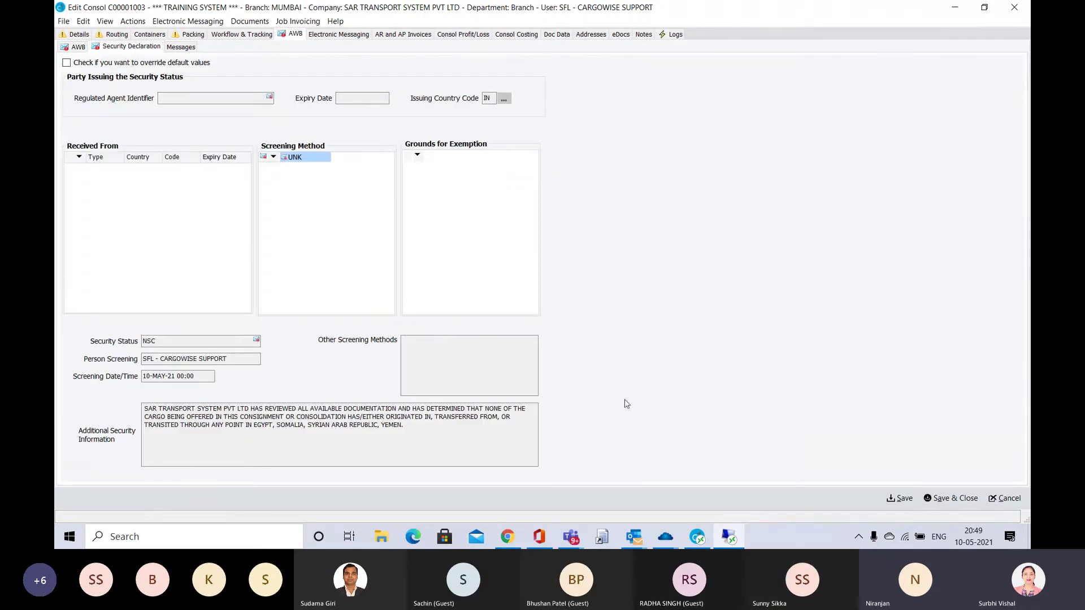
click(78, 48)
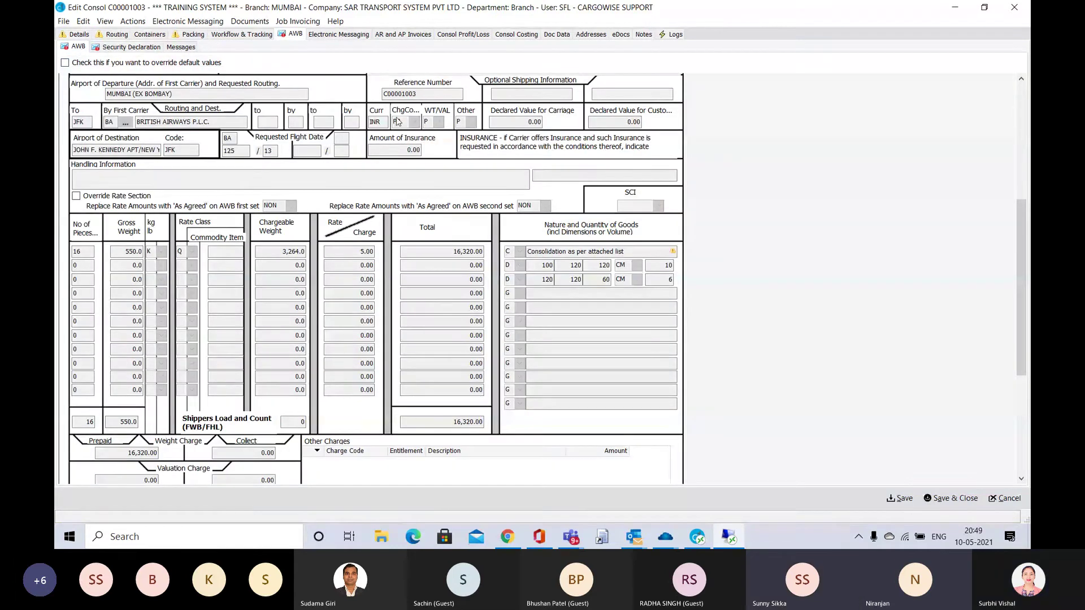
scroll(713, 255, down, 2)
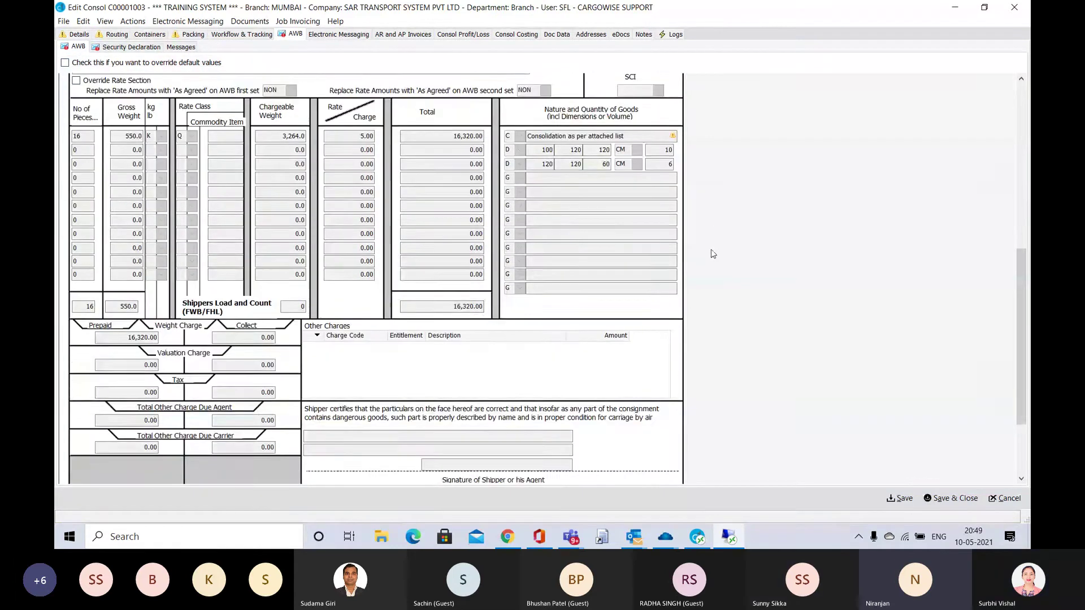
scroll(714, 254, up, 7)
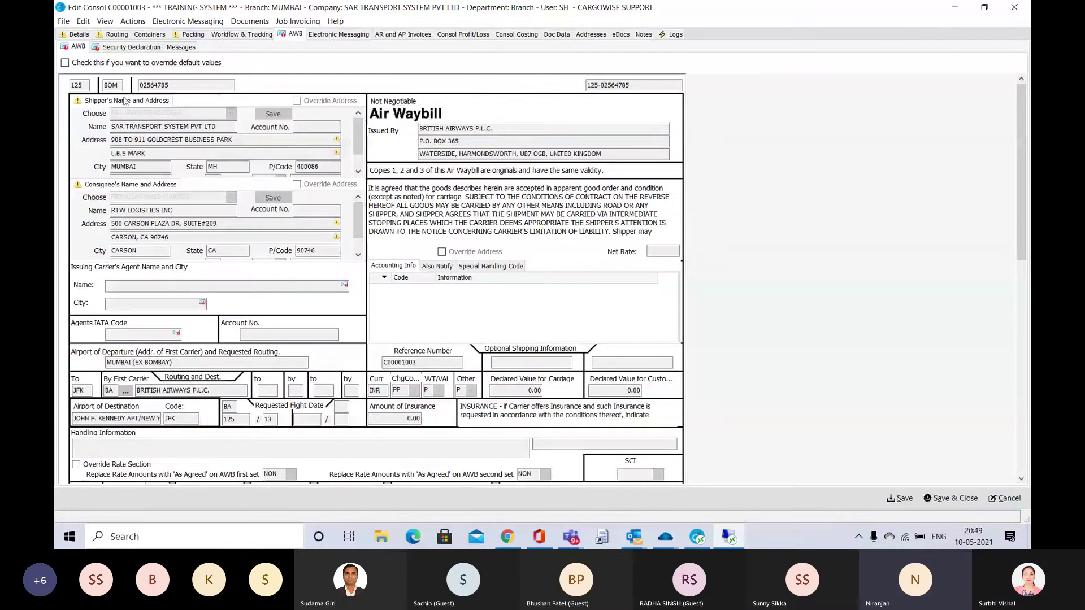
click(113, 126)
right_click(112, 124)
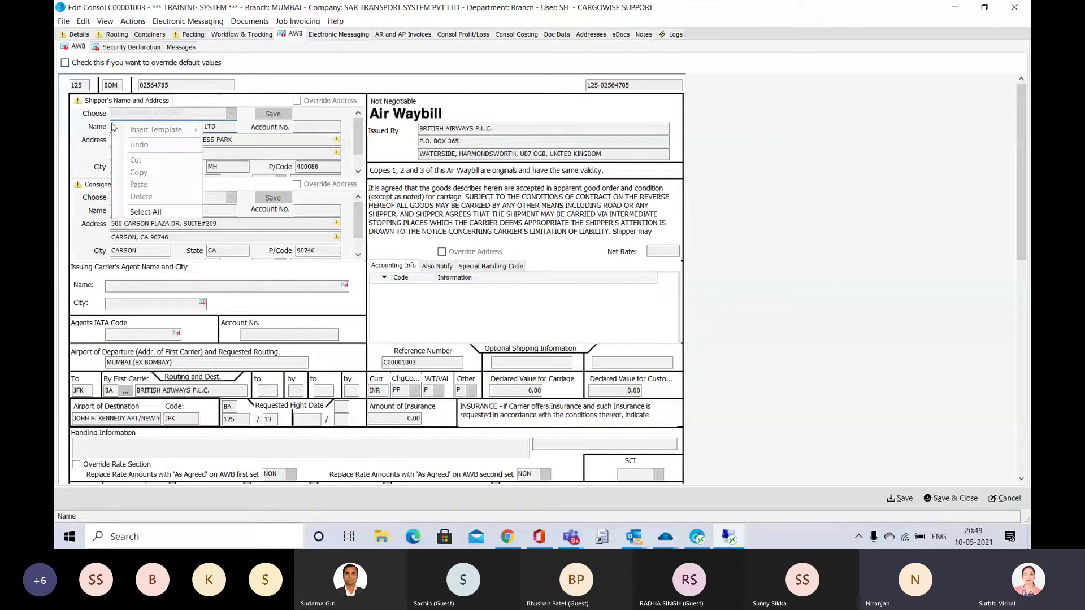
click(813, 176)
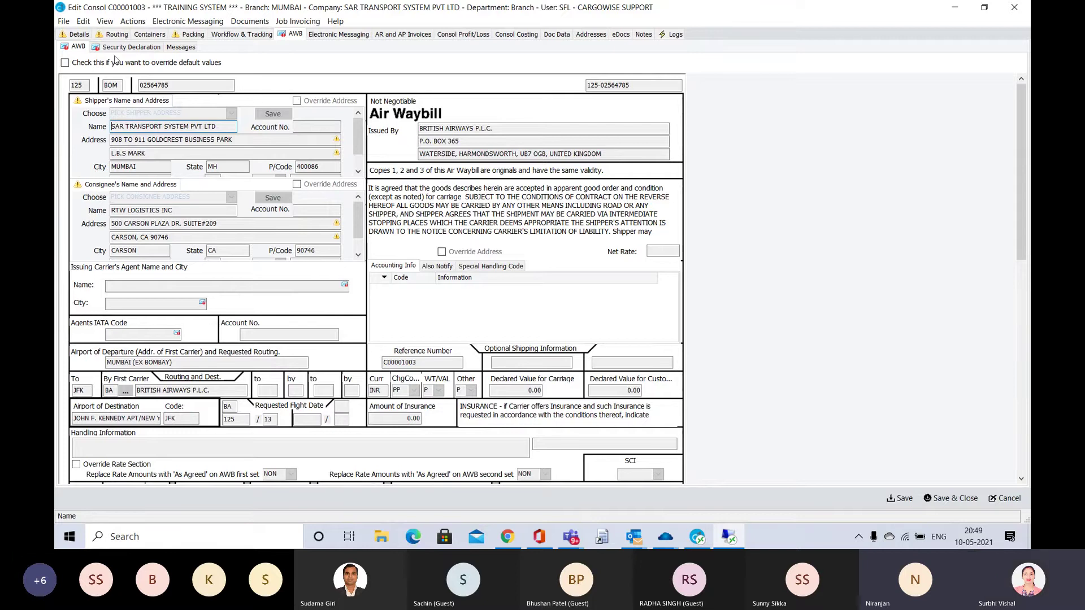
Override the air waybill's default values, enable the shipper's Override Address option, and try to save the consol.
click(297, 101)
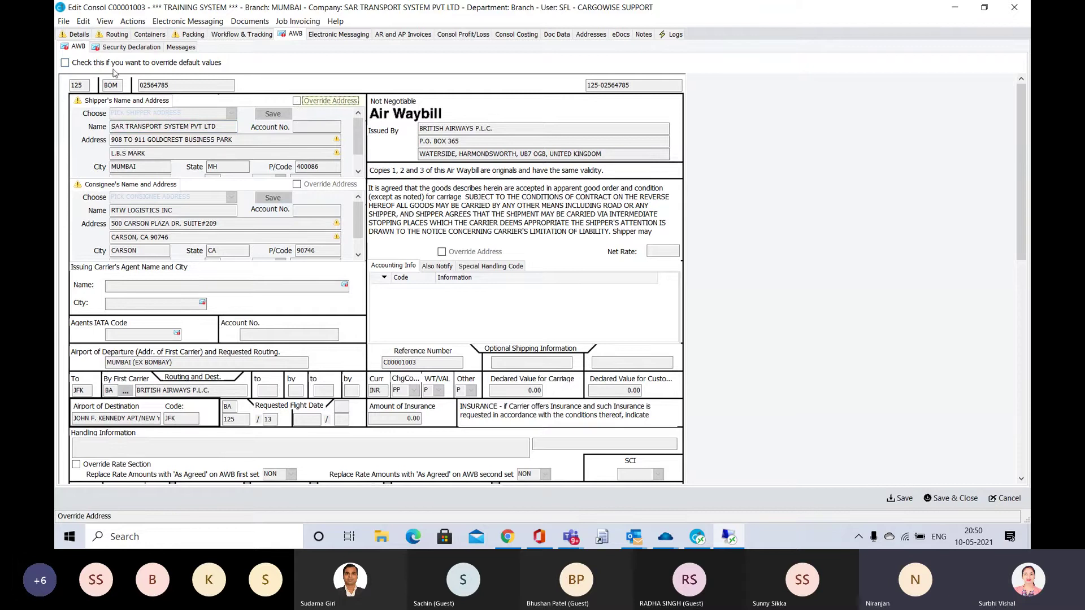
click(65, 63)
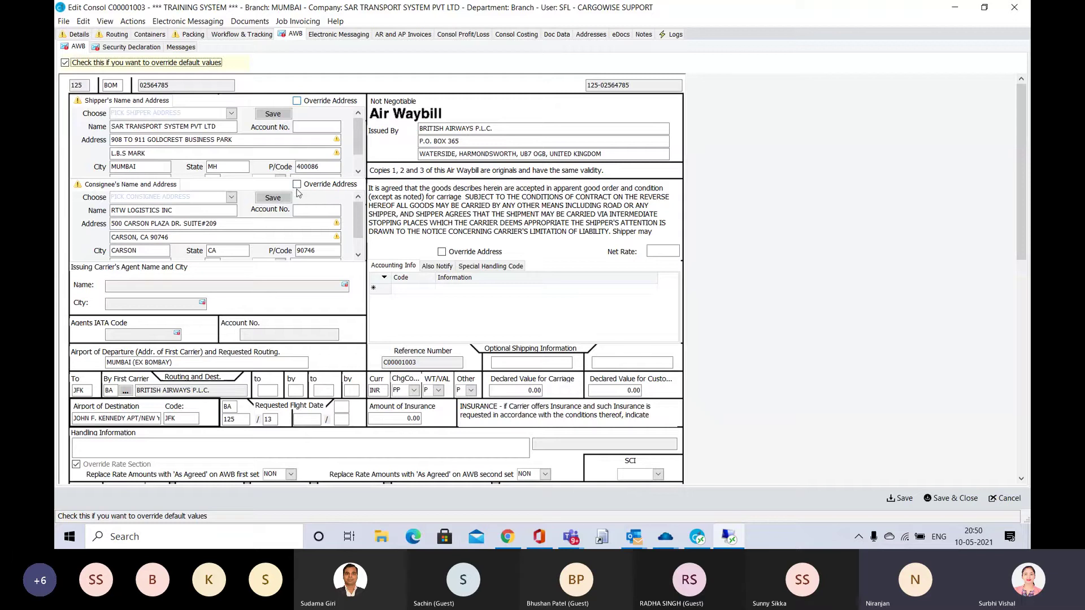
click(297, 102)
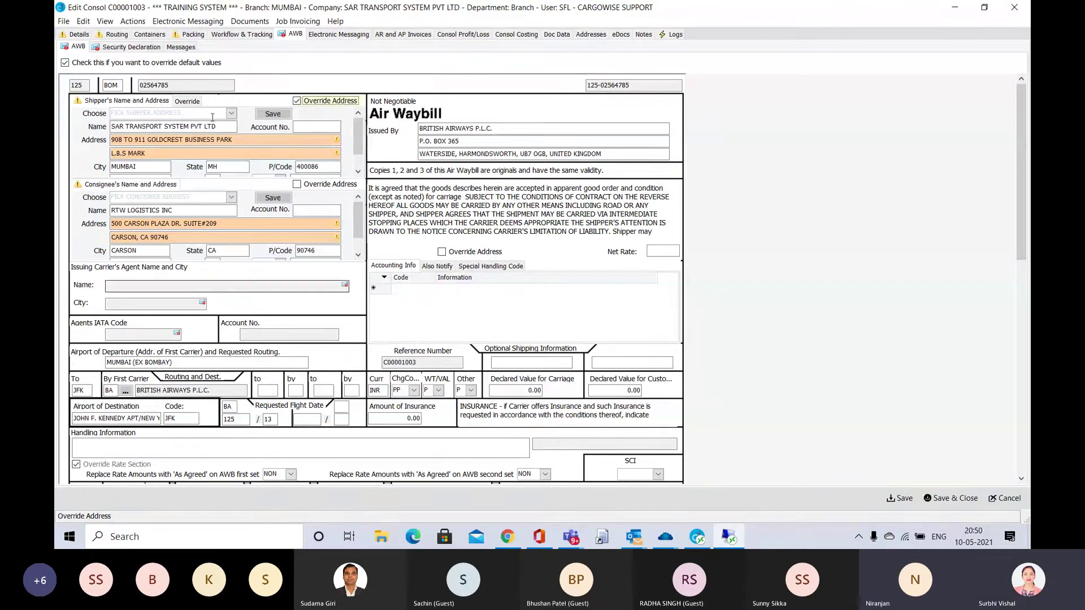
click(902, 498)
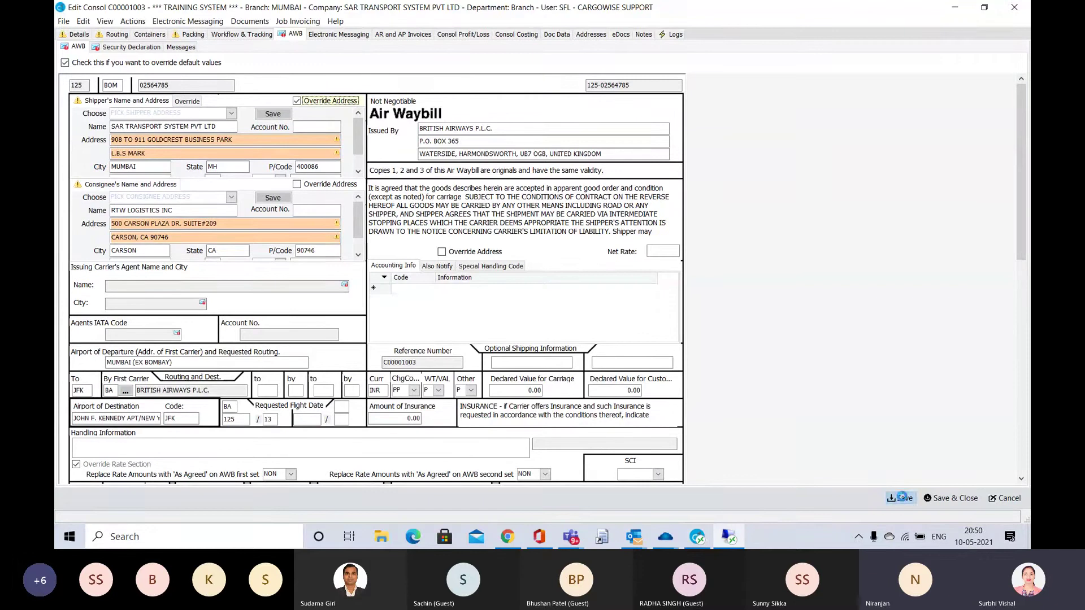
click(533, 290)
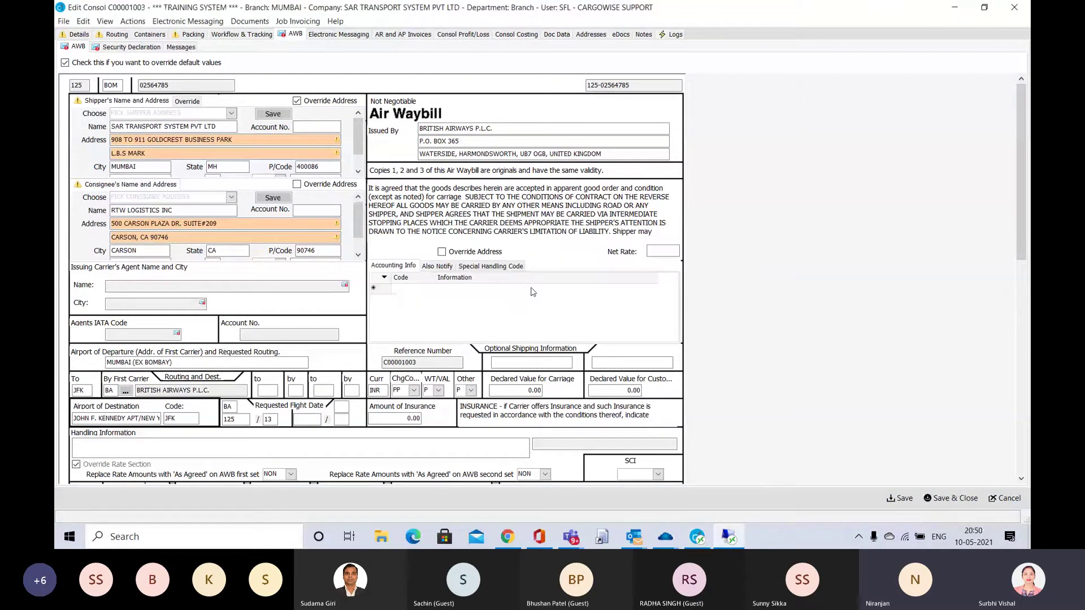
click(65, 63)
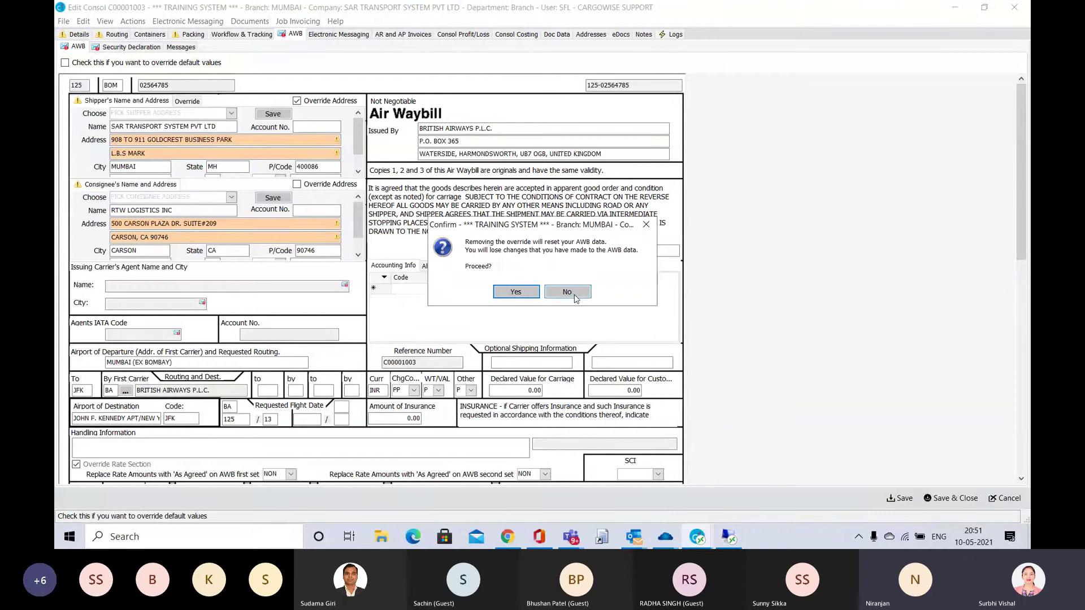
click(646, 226)
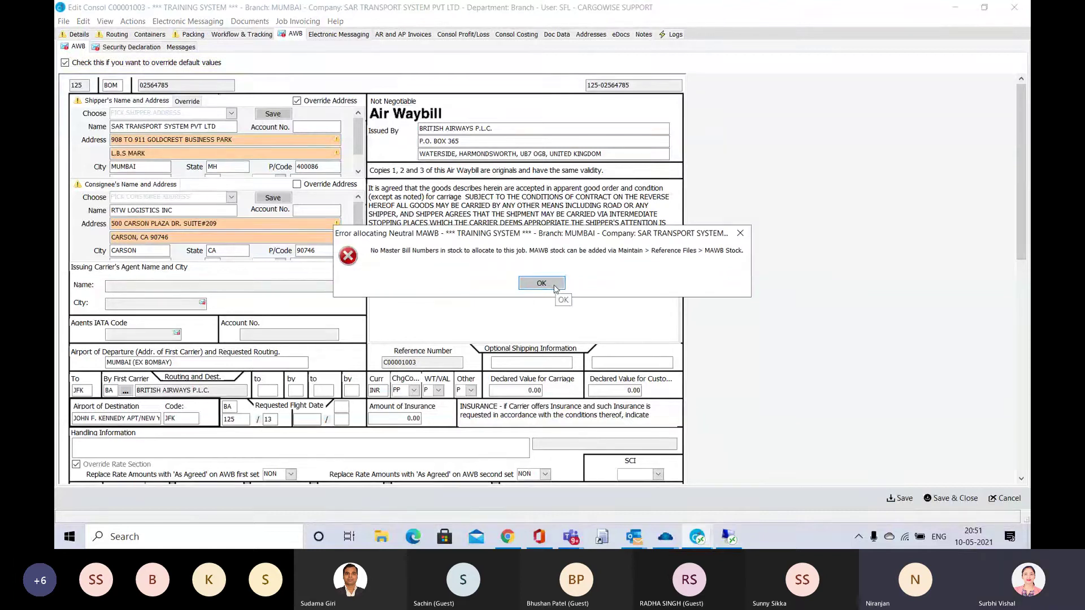
click(541, 283)
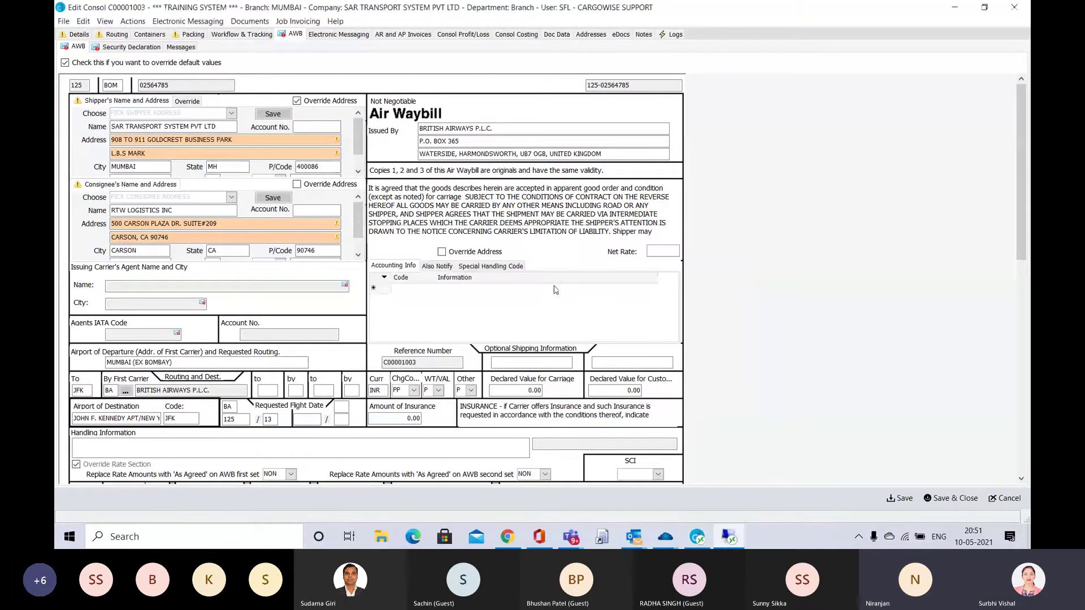
Set the MAWB airline prefix to 098 in the consol details.
click(78, 35)
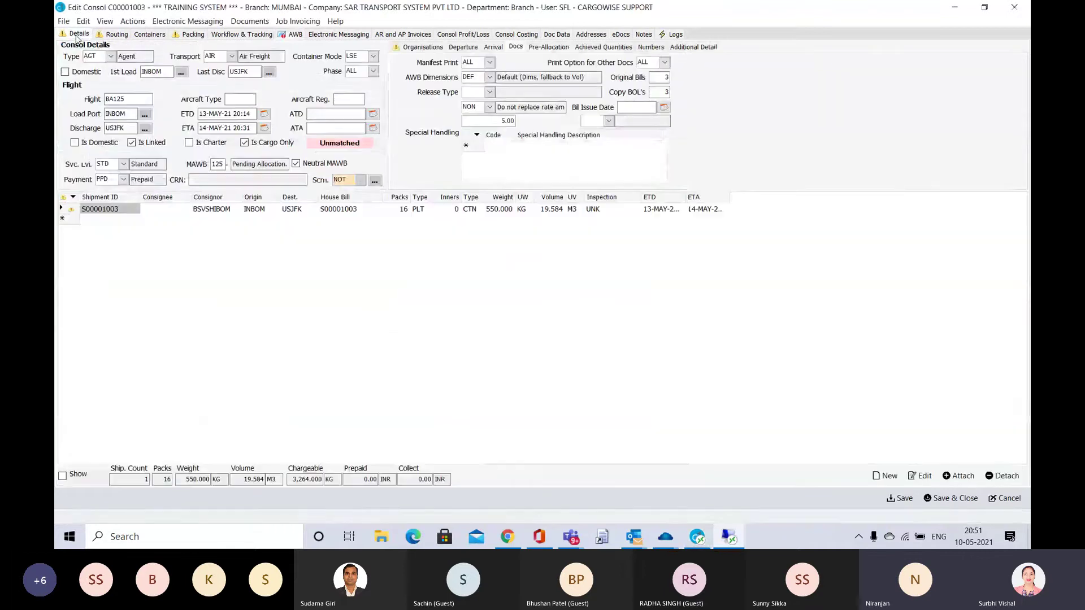
click(223, 164)
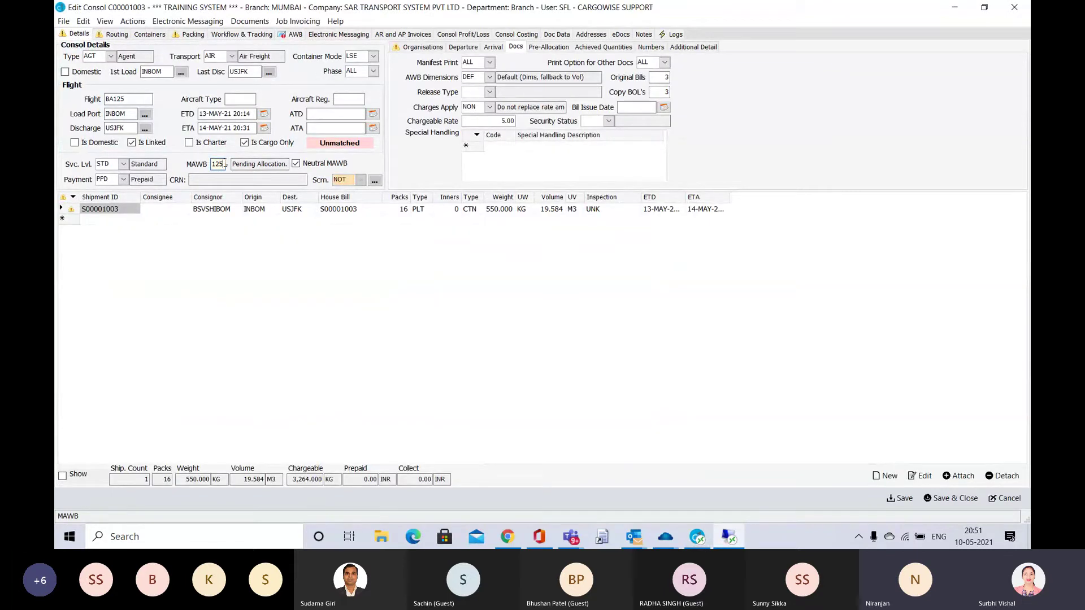
key(BackSpace)
key(BackSpace)
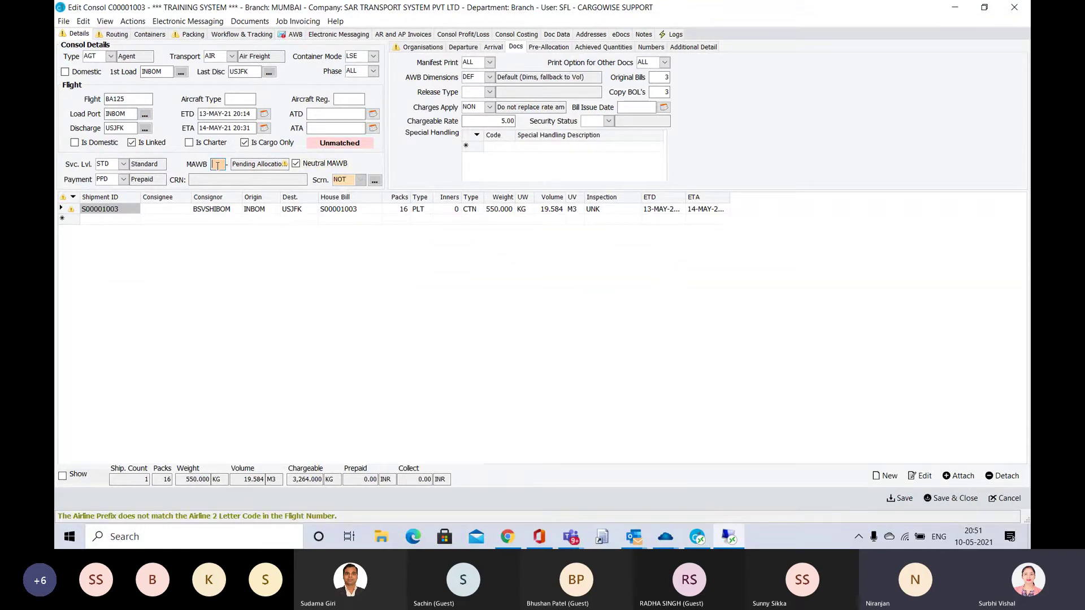
text(098)
key(Tab)
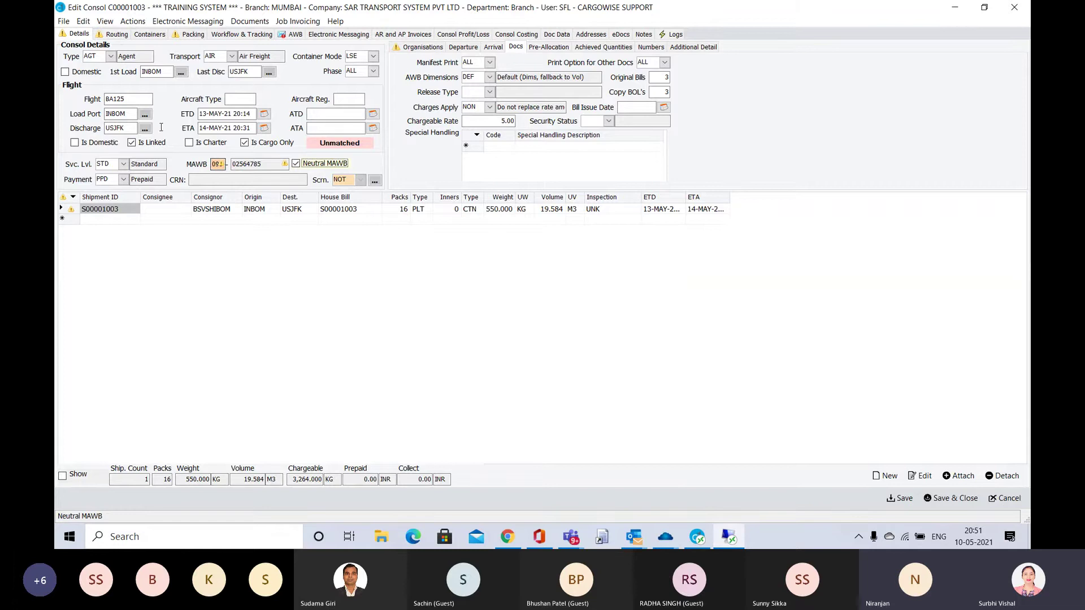
Change the consol's flight number to AI142 and save the consol.
click(129, 98)
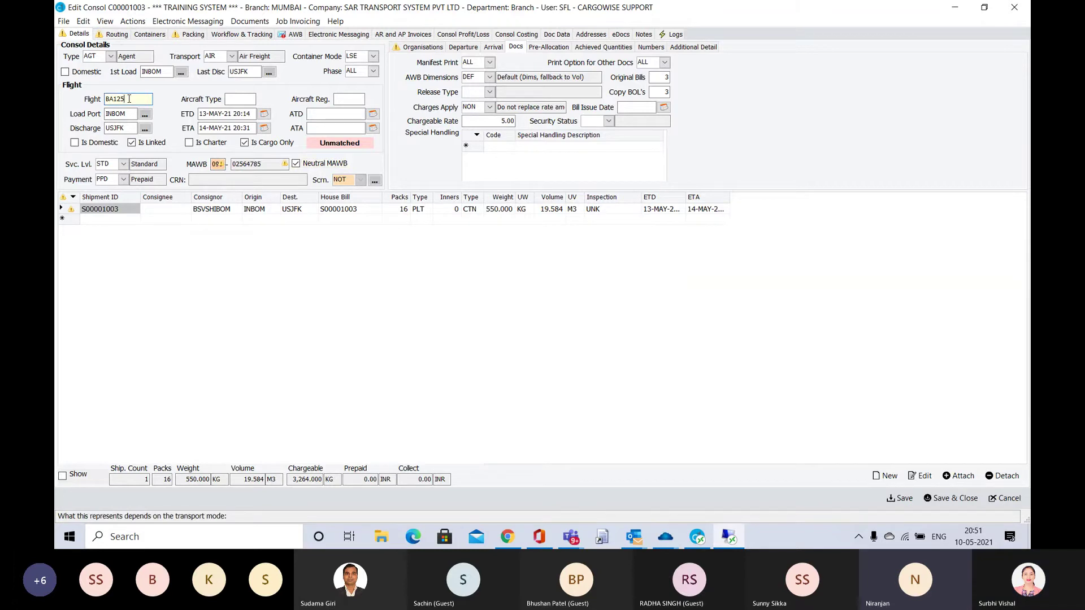
double_click(129, 99)
text(AI142)
key(Tab)
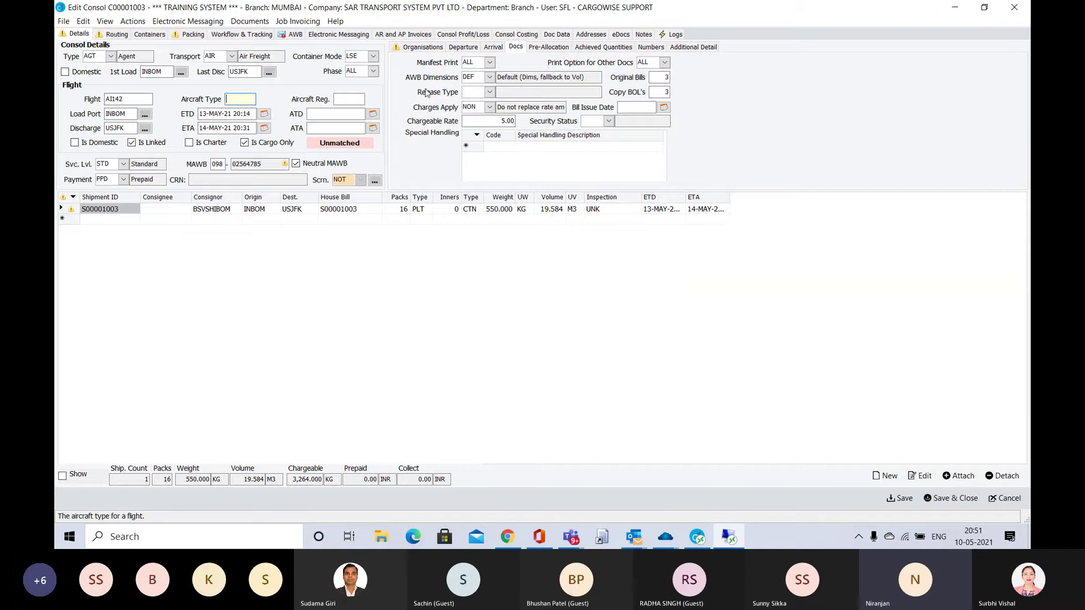
click(902, 499)
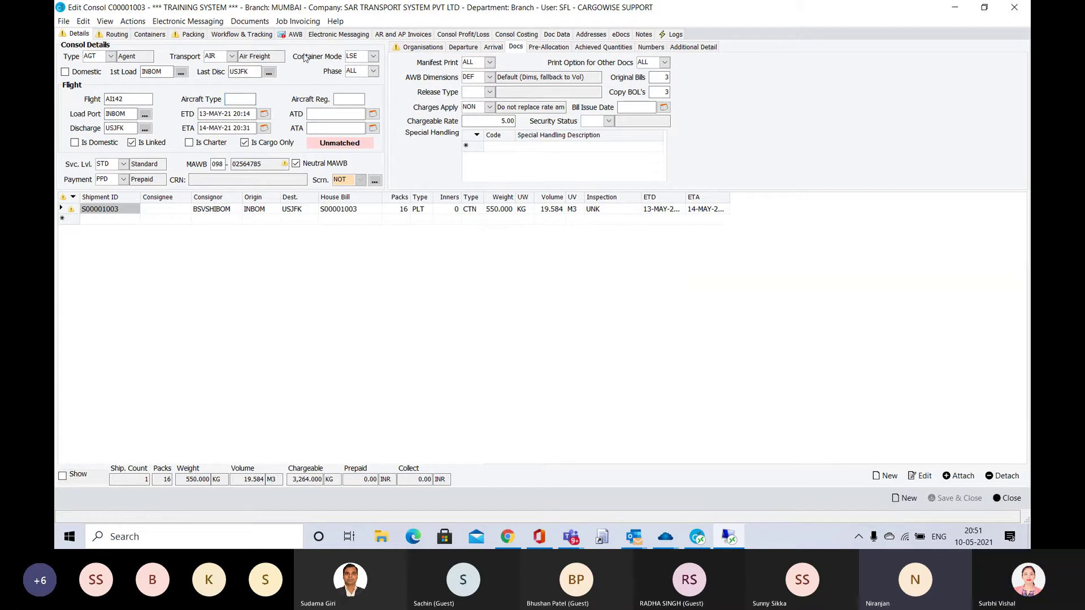
Open a print preview of the consol's Neutral MAWB document as a draft.
click(293, 35)
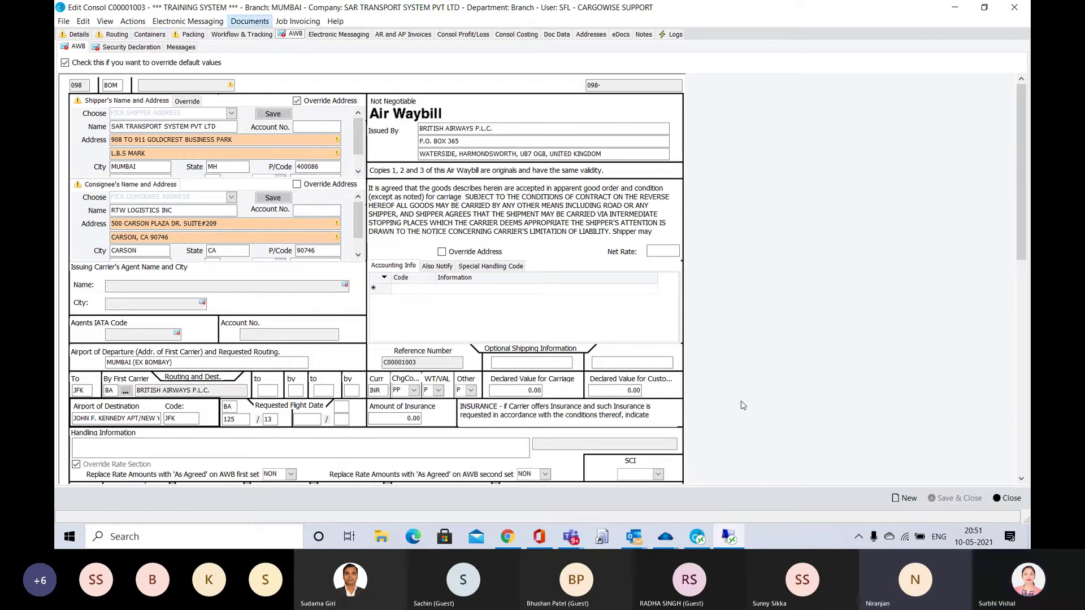
click(252, 20)
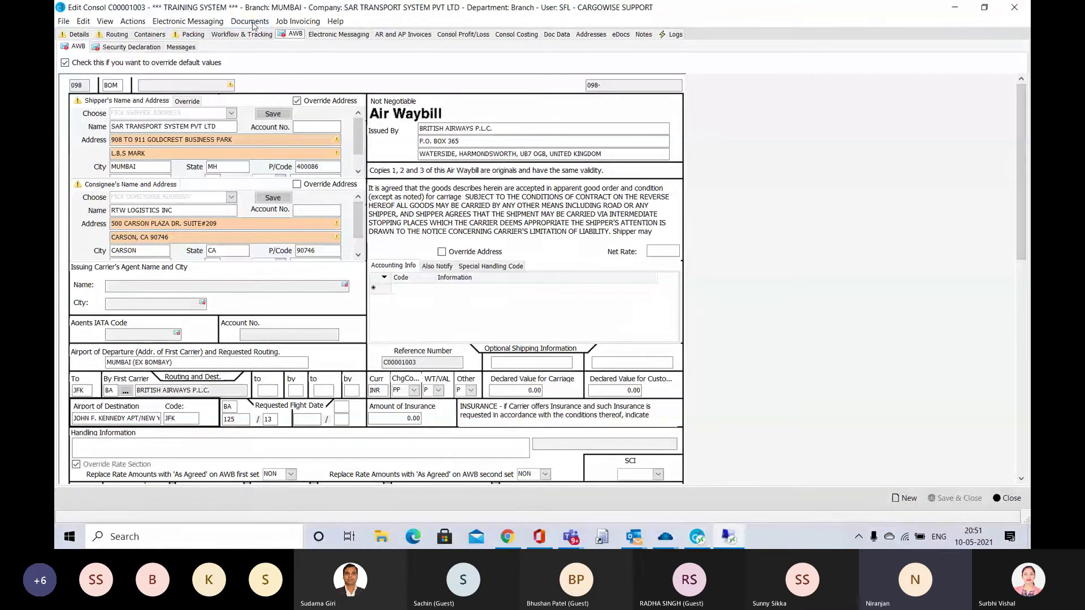
click(254, 23)
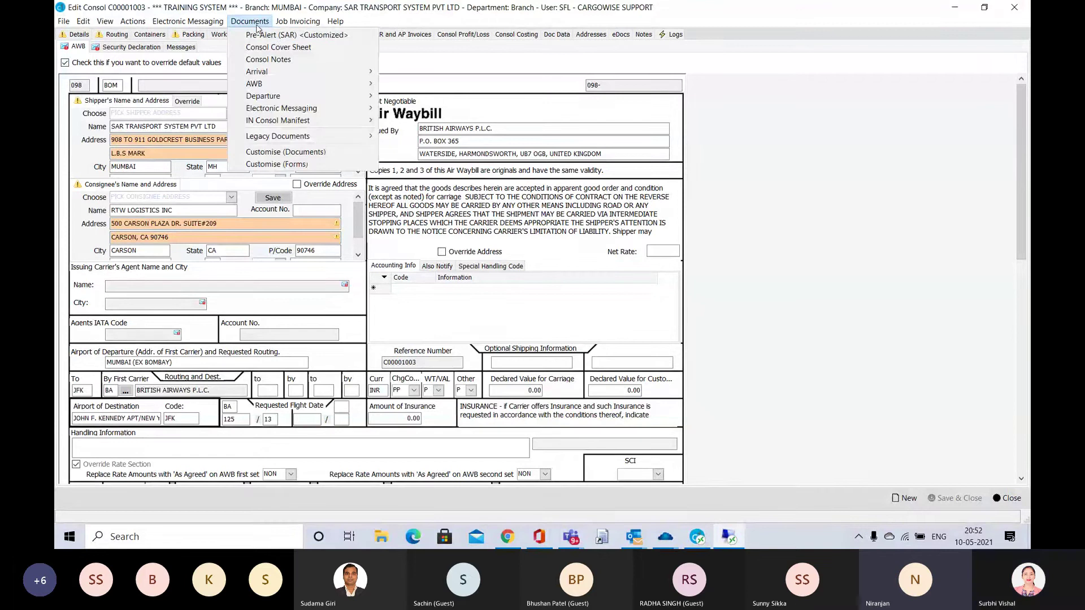
mouse_move(301, 86)
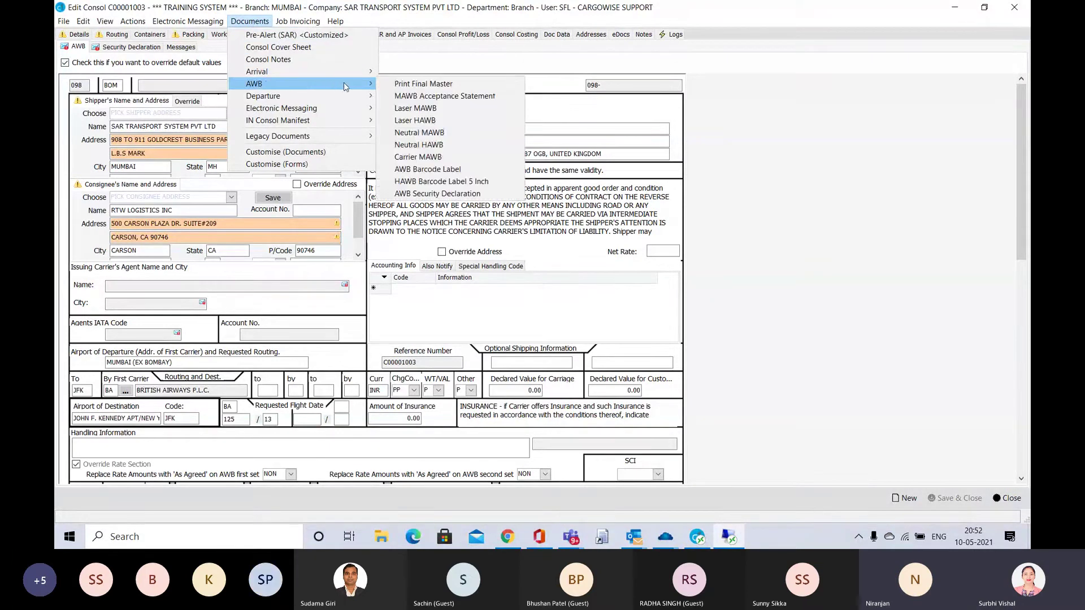
click(422, 133)
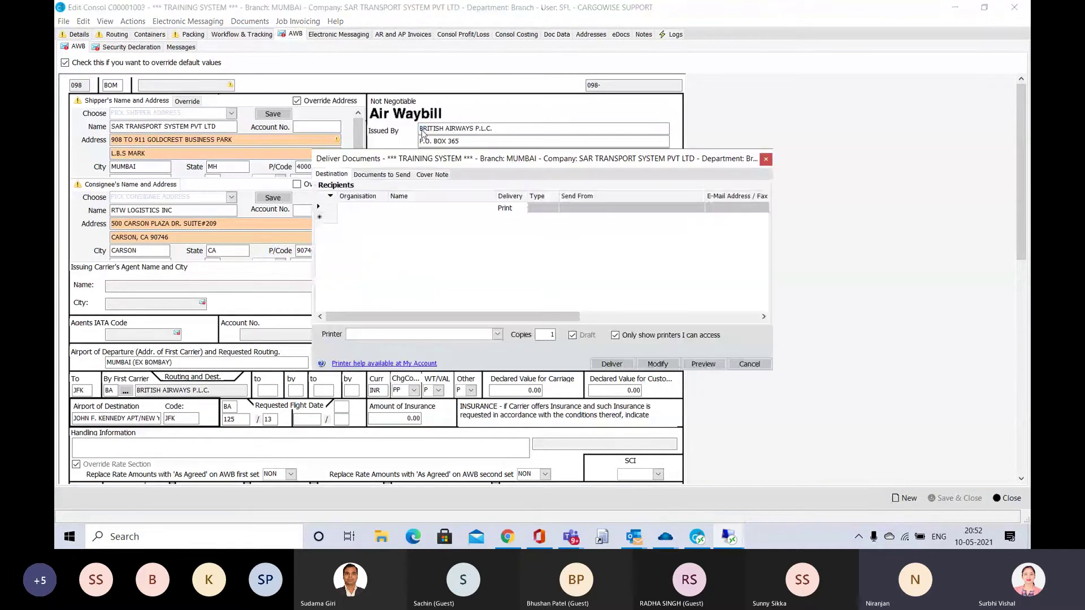
click(704, 365)
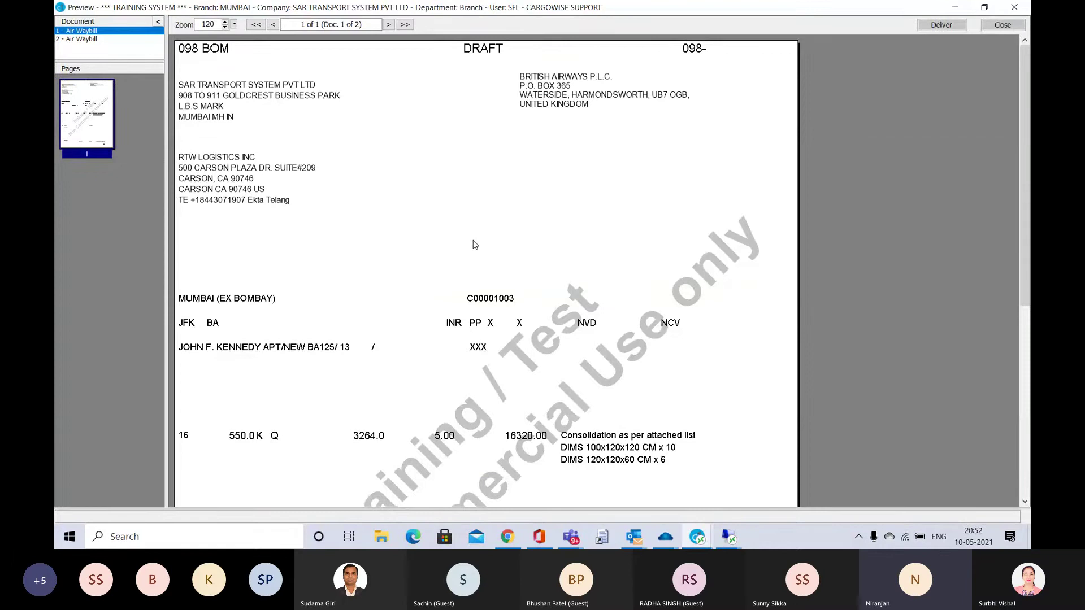
Review the draft air waybill's routing, goods line and totals, and close the preview and delivery dialog.
scroll(475, 244, down, 6)
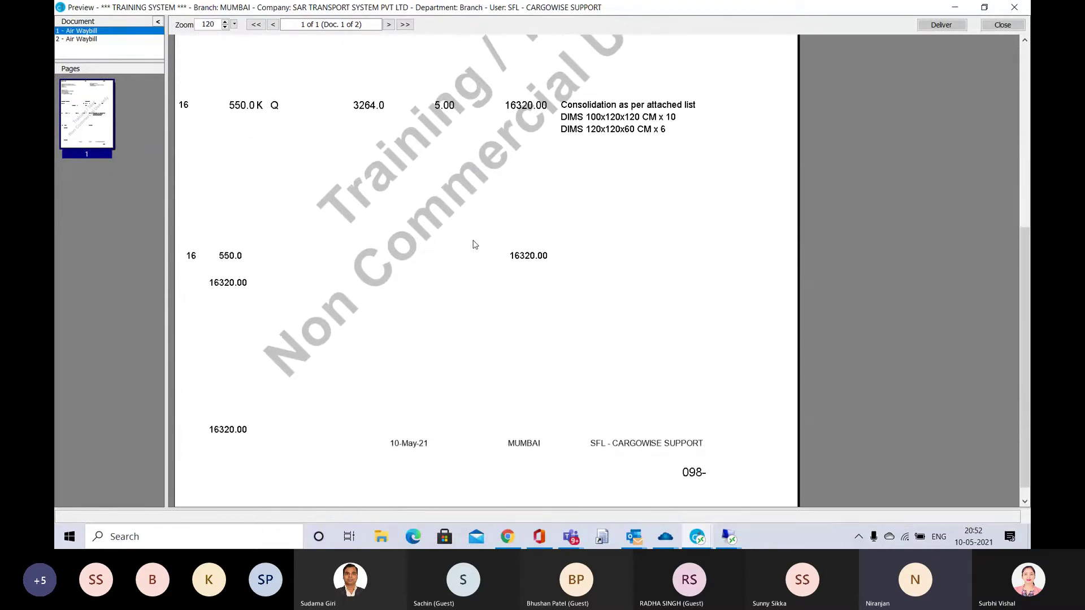
scroll(475, 245, down, 1)
scroll(475, 244, up, 6)
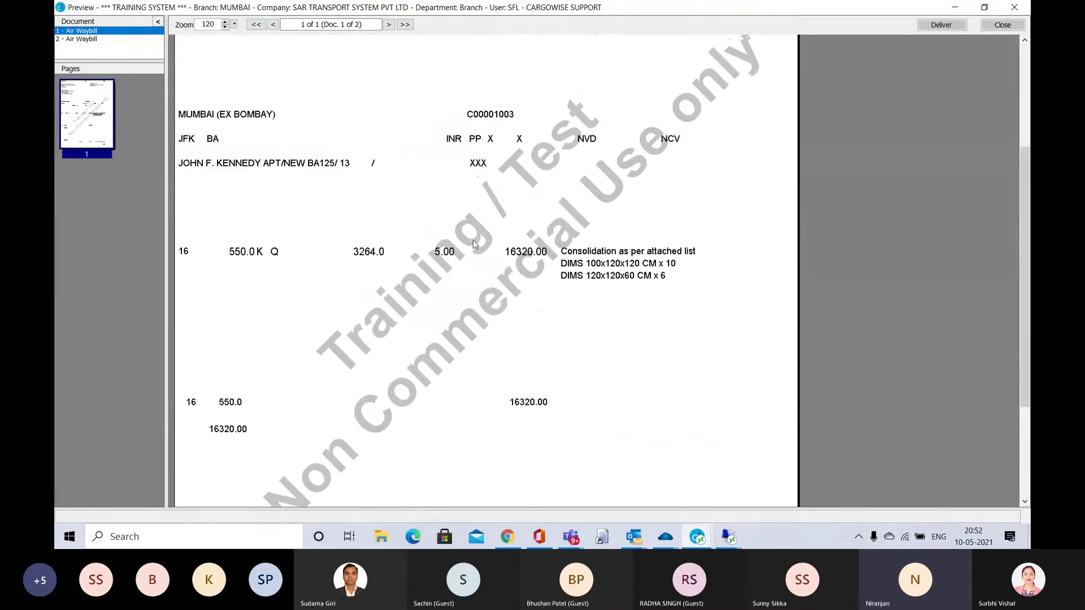
click(1002, 24)
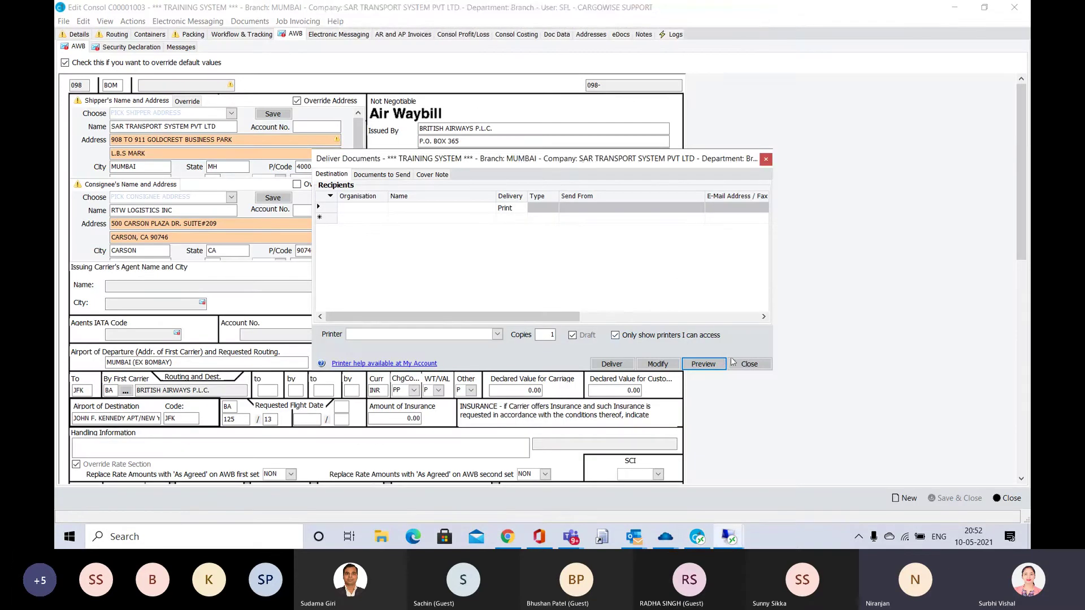
click(747, 365)
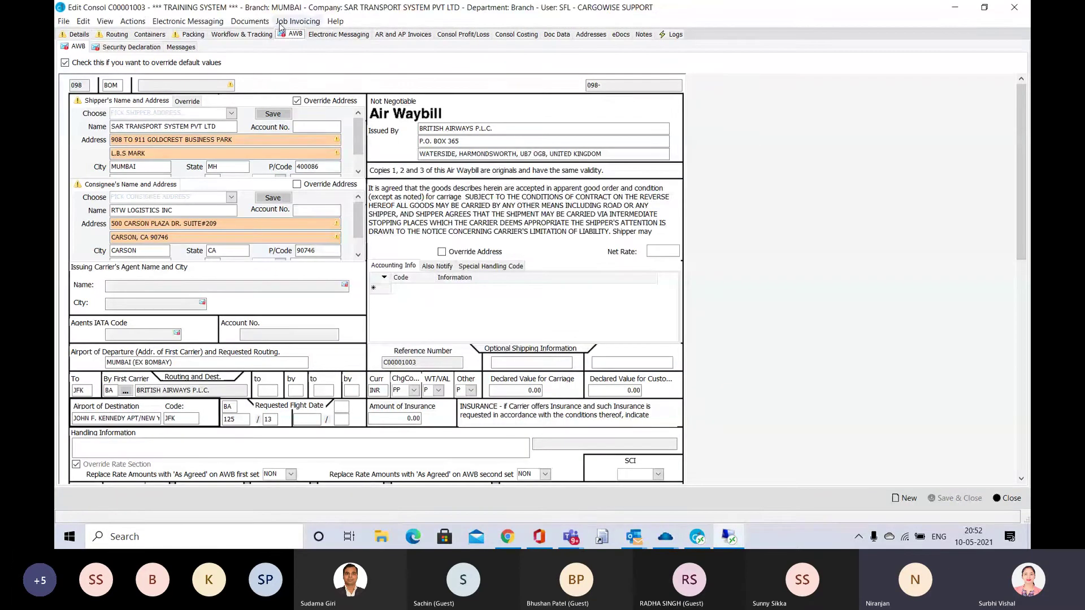
Preview the consol's Neutral MAWB and review both draft Air Waybill documents down to the totals.
click(249, 21)
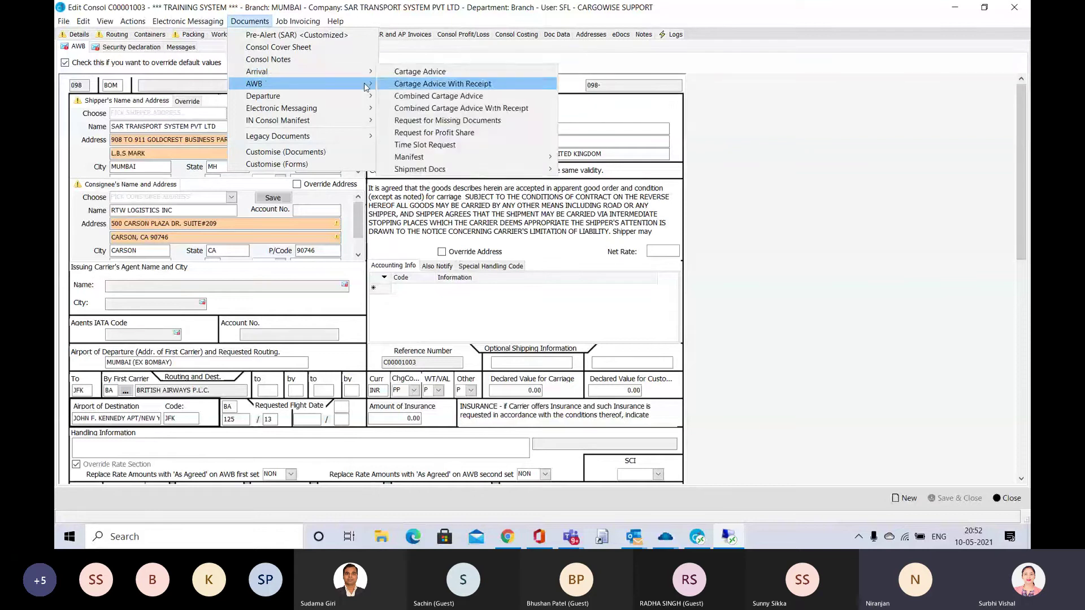
mouse_move(366, 87)
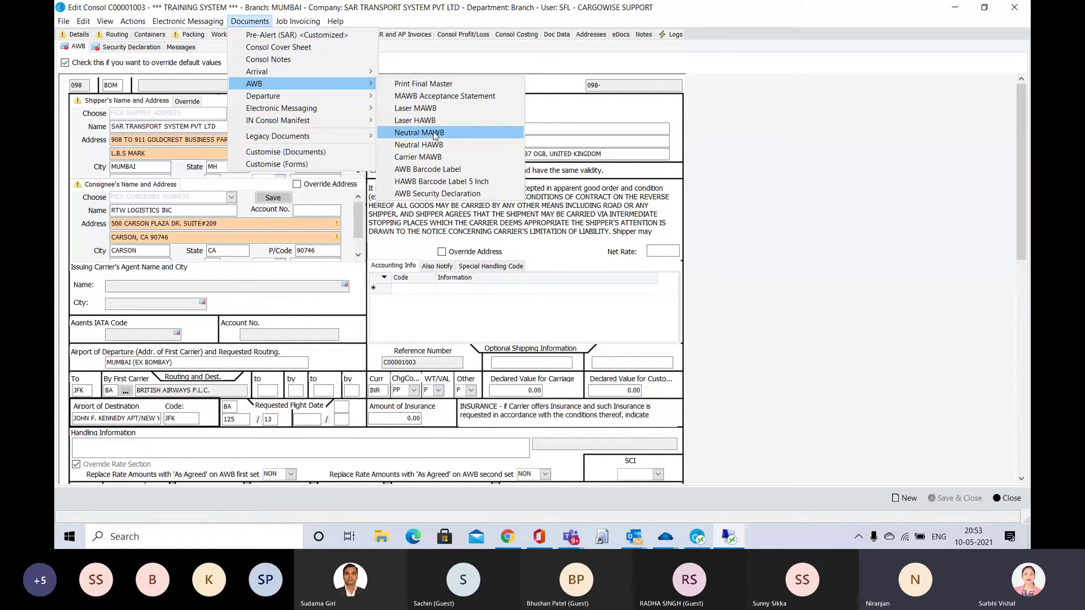
click(434, 134)
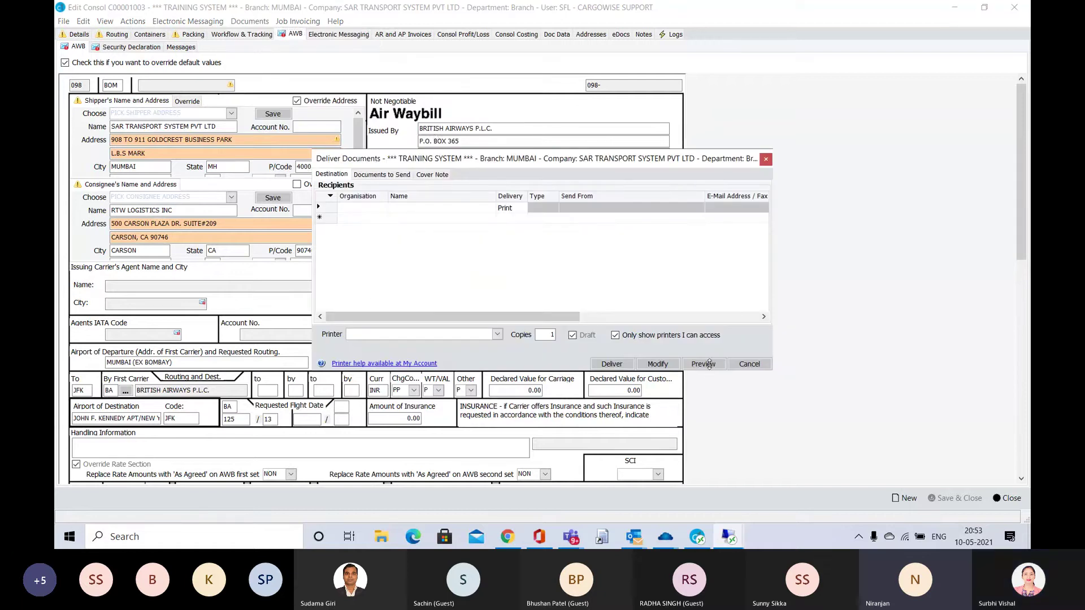
click(704, 364)
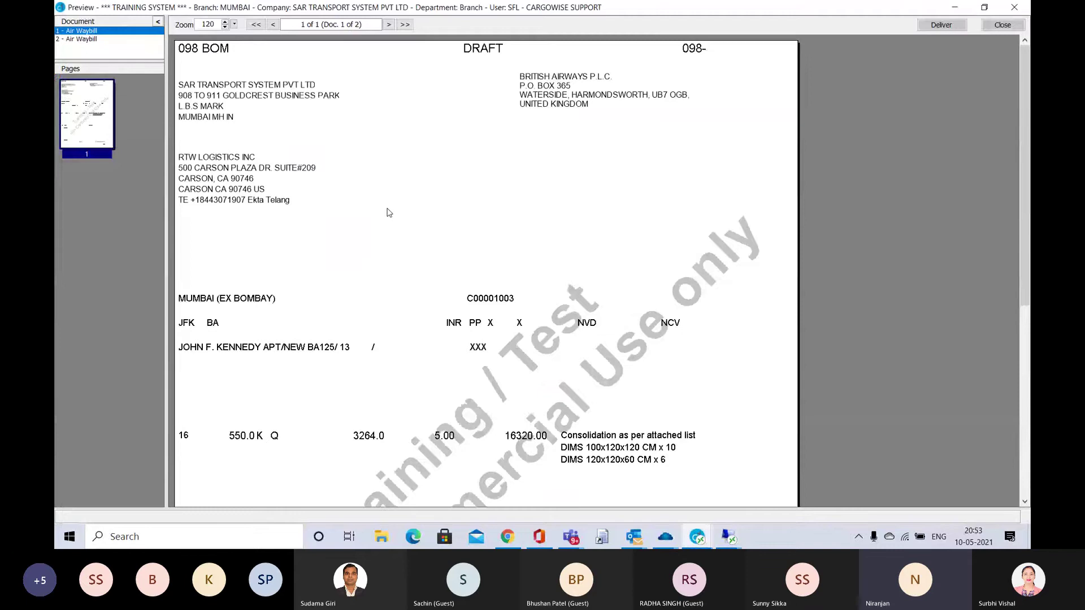
scroll(323, 250, down, 6)
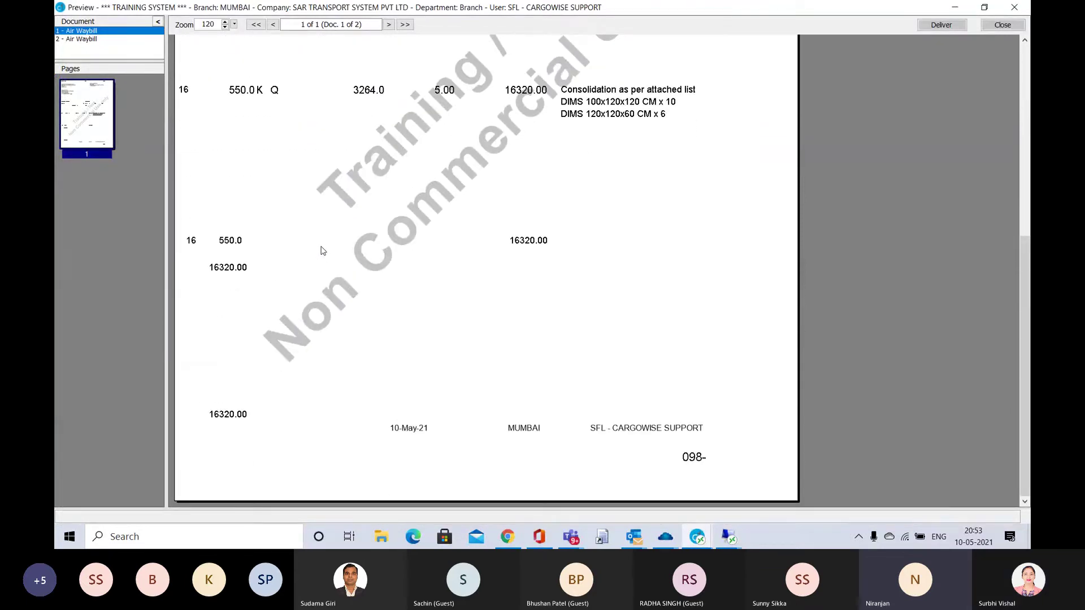
scroll(323, 250, up, 6)
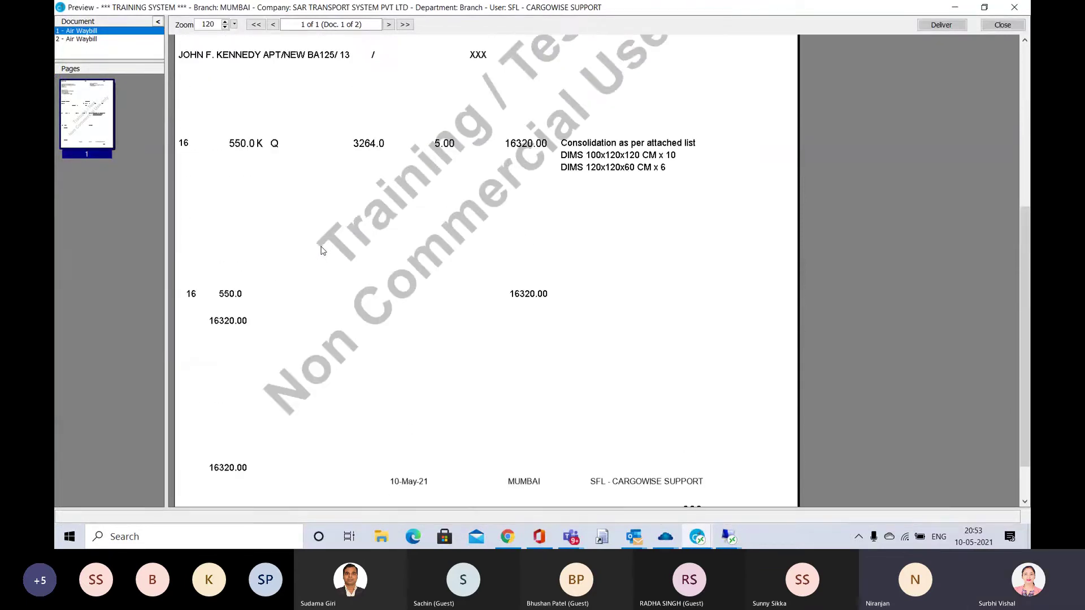
click(93, 39)
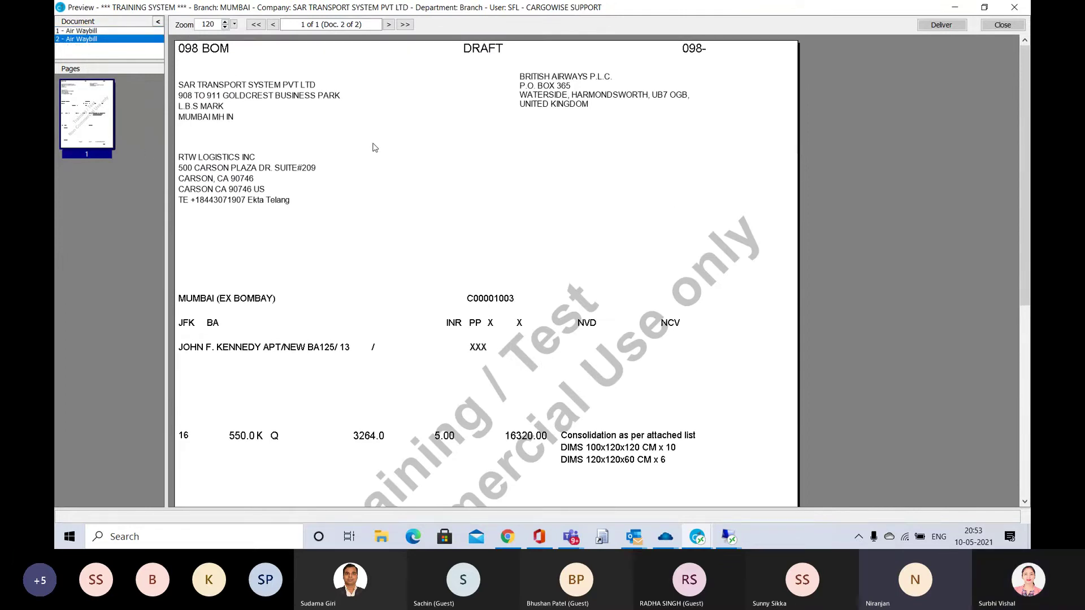
scroll(373, 148, down, 5)
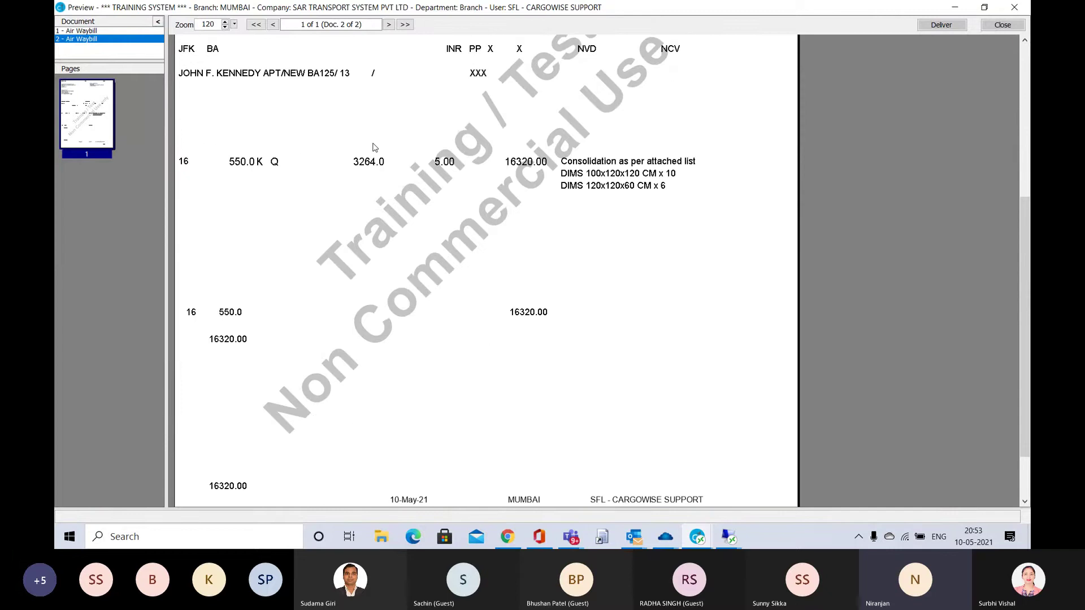
scroll(374, 148, down, 2)
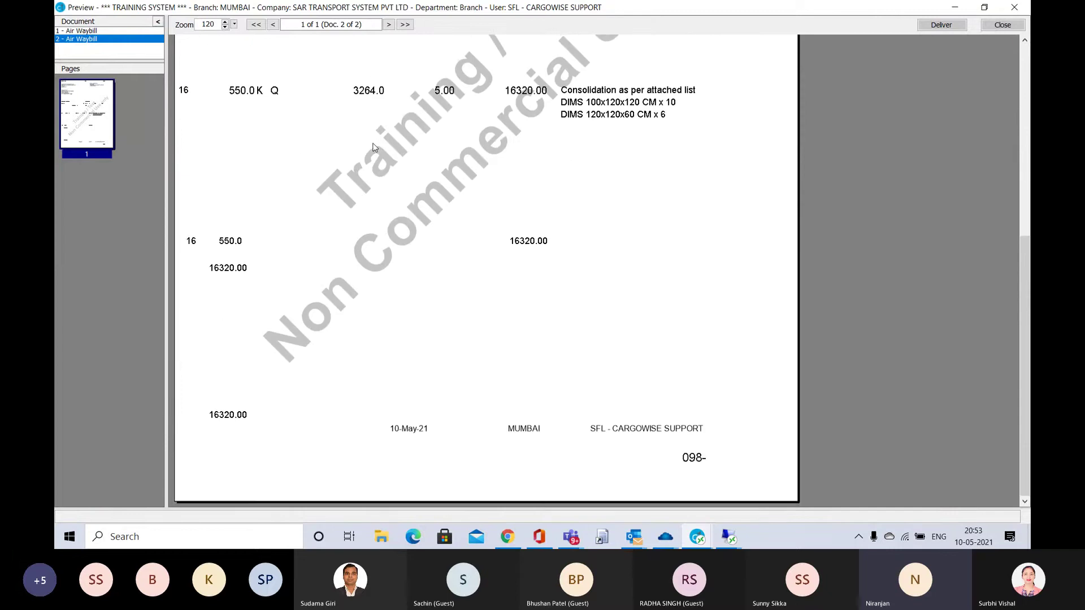
Try to deliver the air waybill, choose the Canon iR2525/2530 UFRII LT printer, and close the delivery dialog.
click(941, 25)
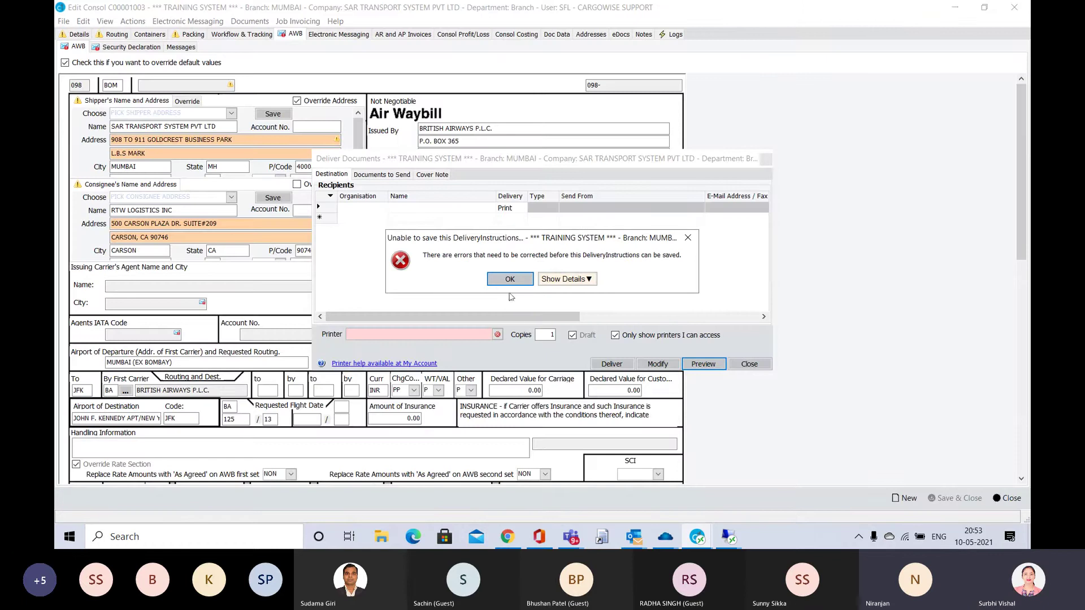
click(510, 279)
click(495, 335)
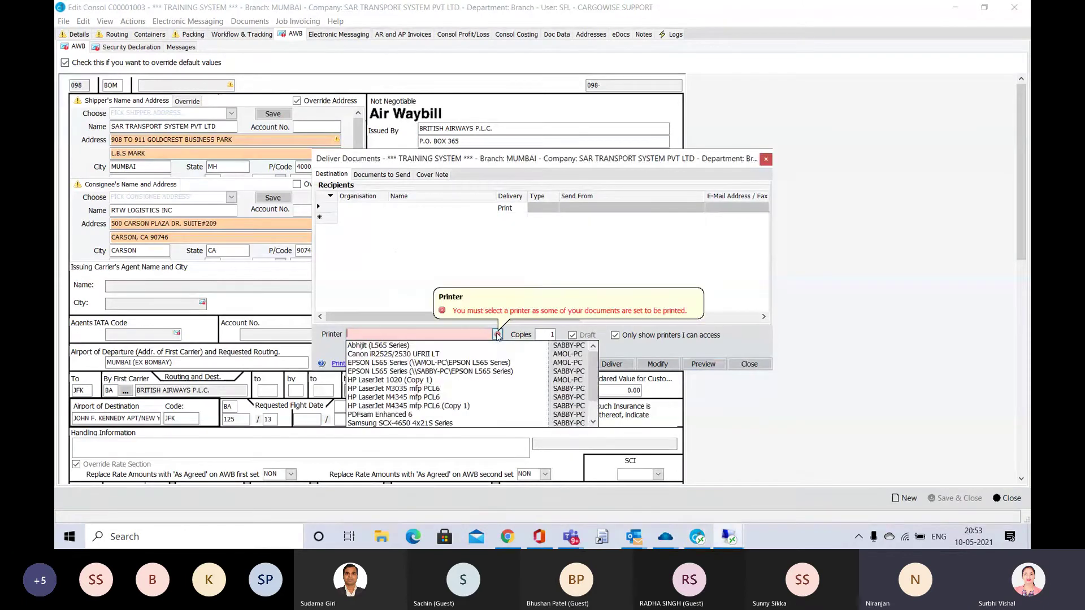
click(450, 353)
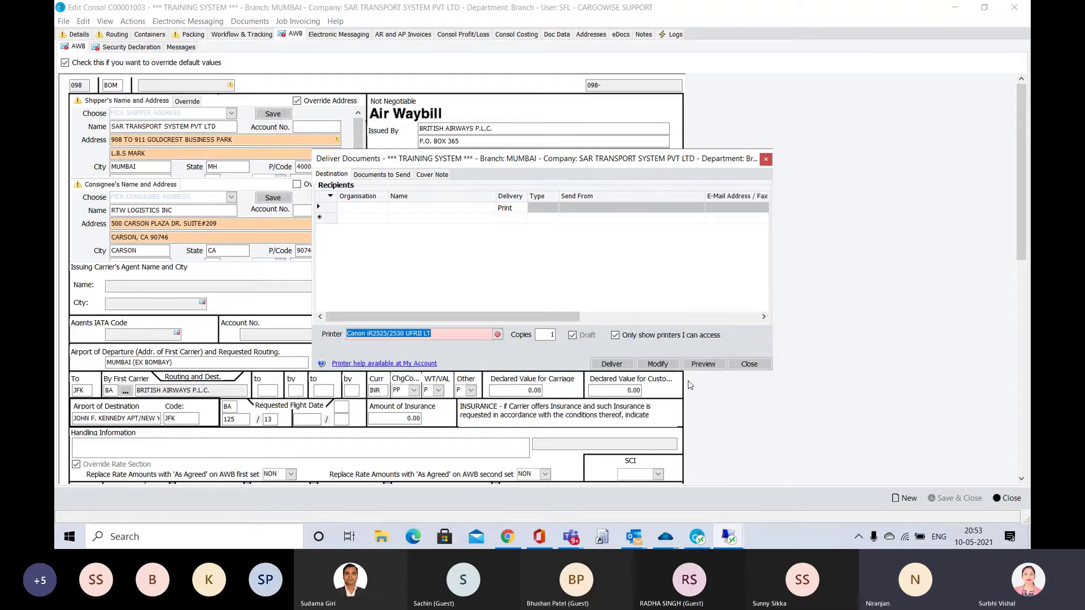
click(749, 364)
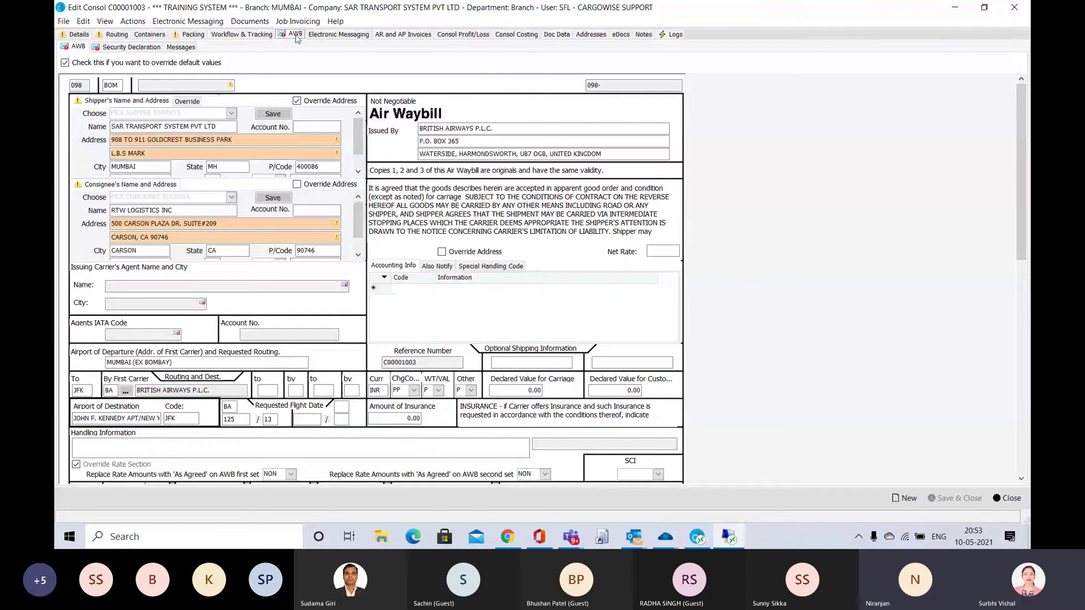
Start a Neutral MAWB delivery and set the recipient's delivery method to E-Mail with PDF as the attachment type.
click(251, 23)
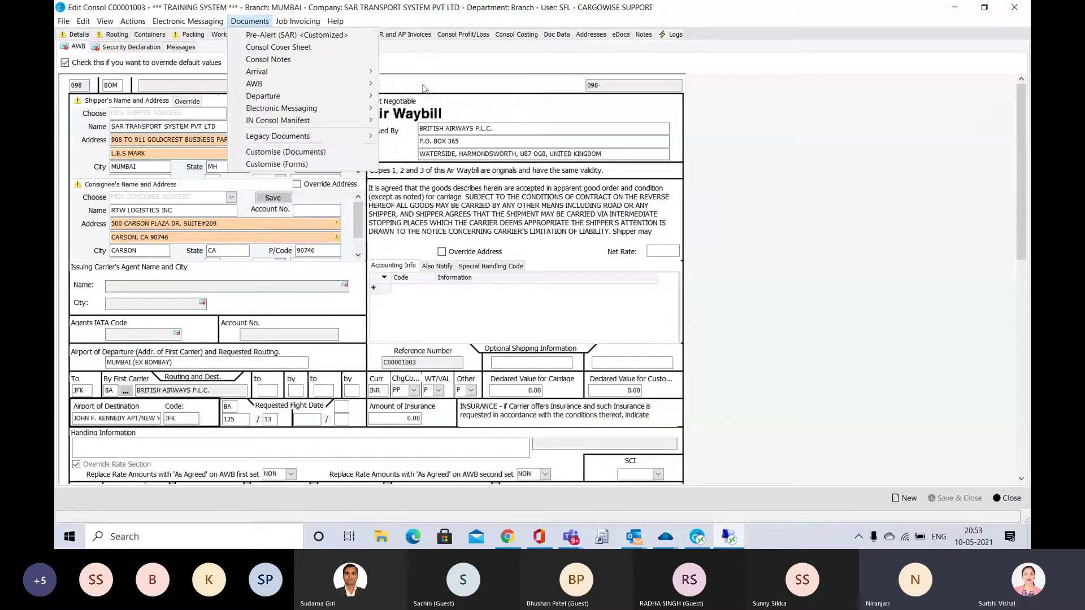
mouse_move(364, 92)
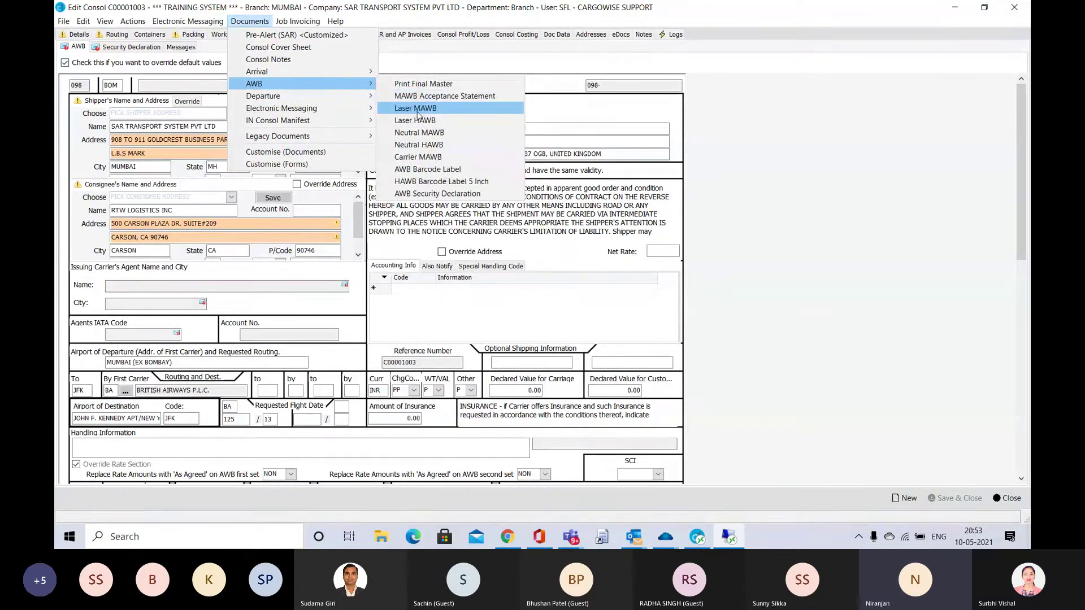
click(422, 135)
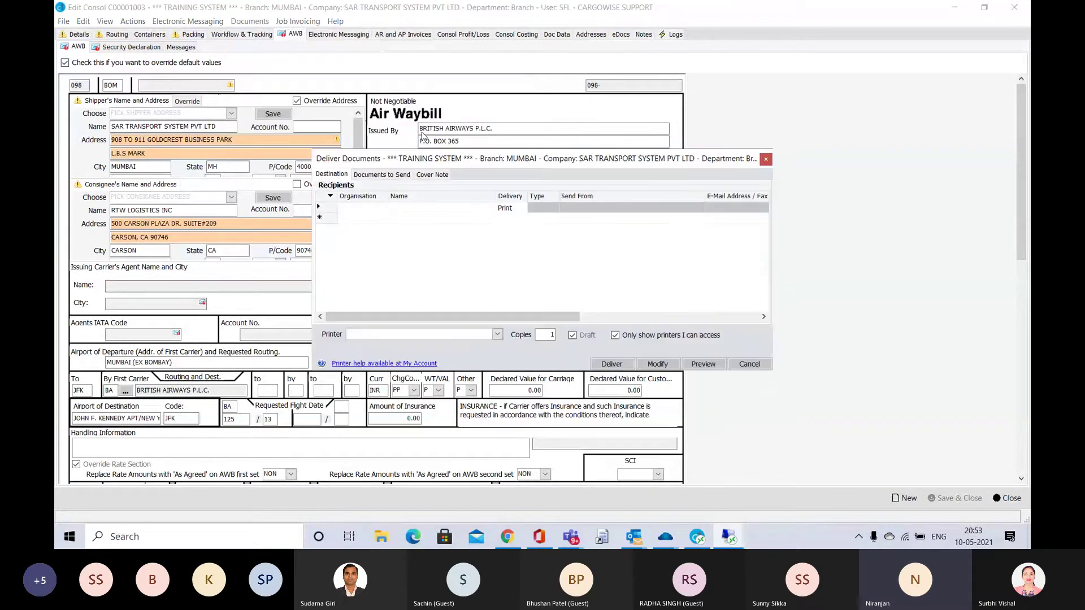
click(509, 210)
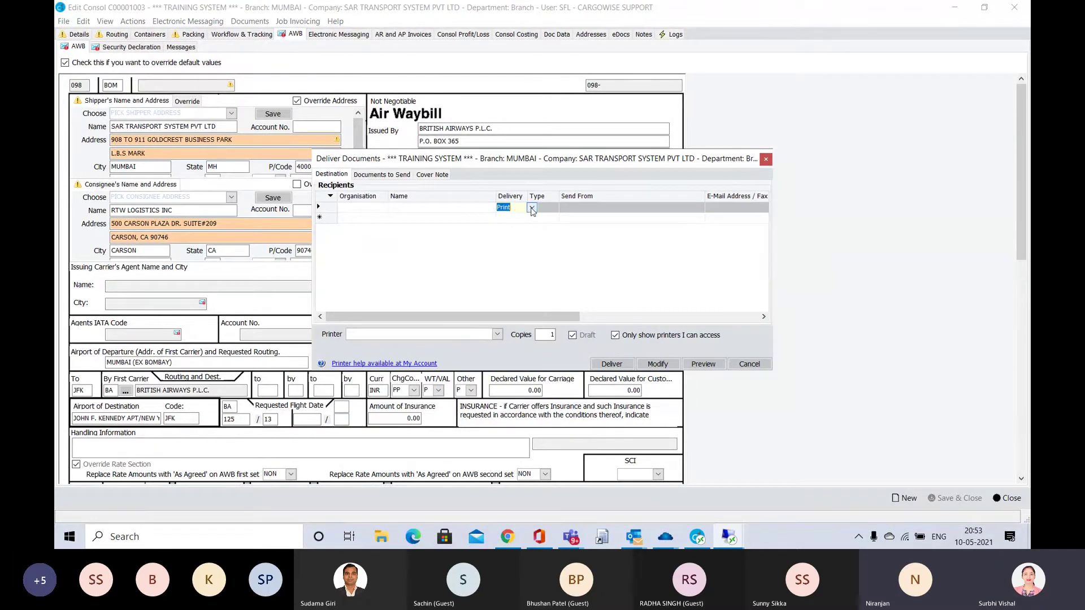
click(532, 208)
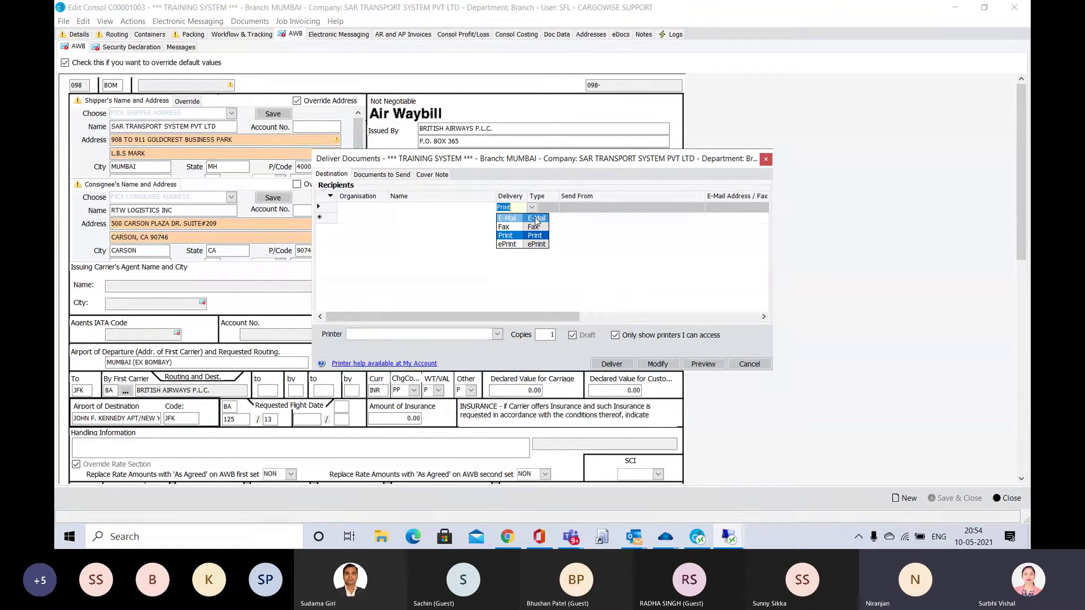
click(537, 219)
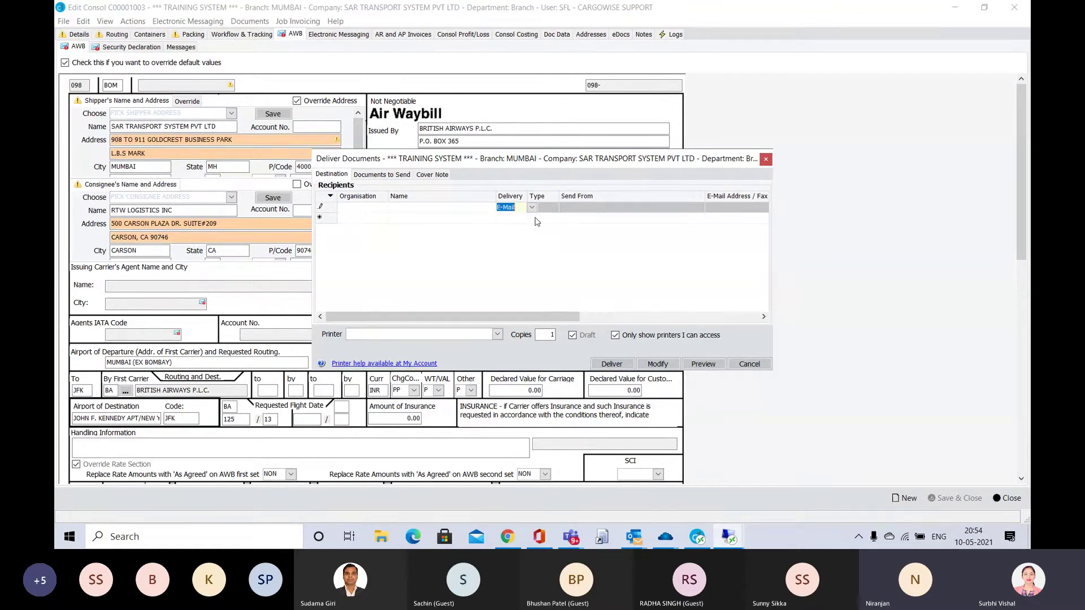
key(Tab)
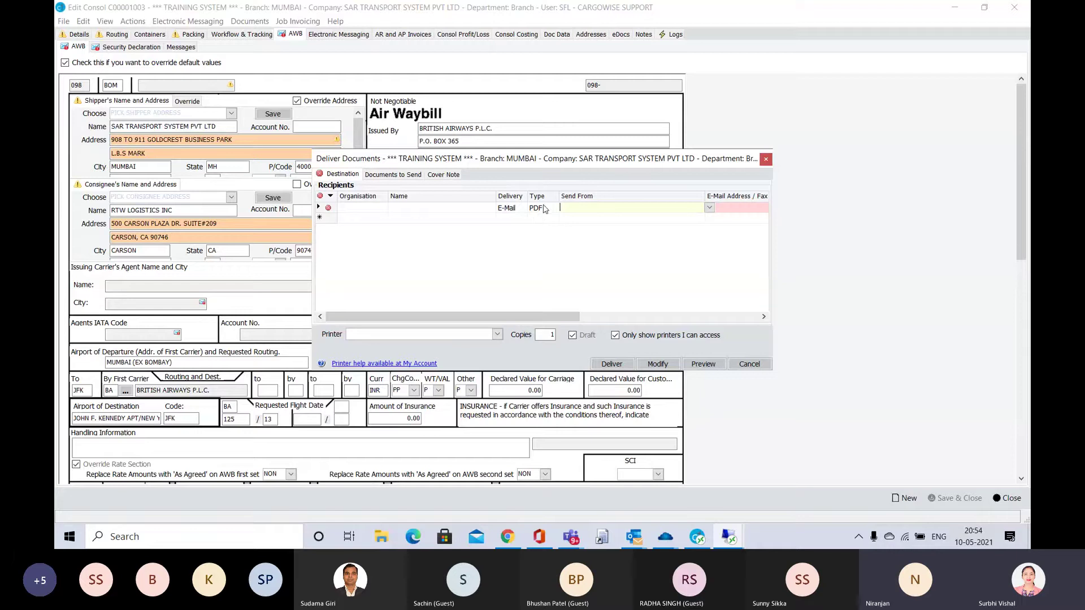
click(564, 209)
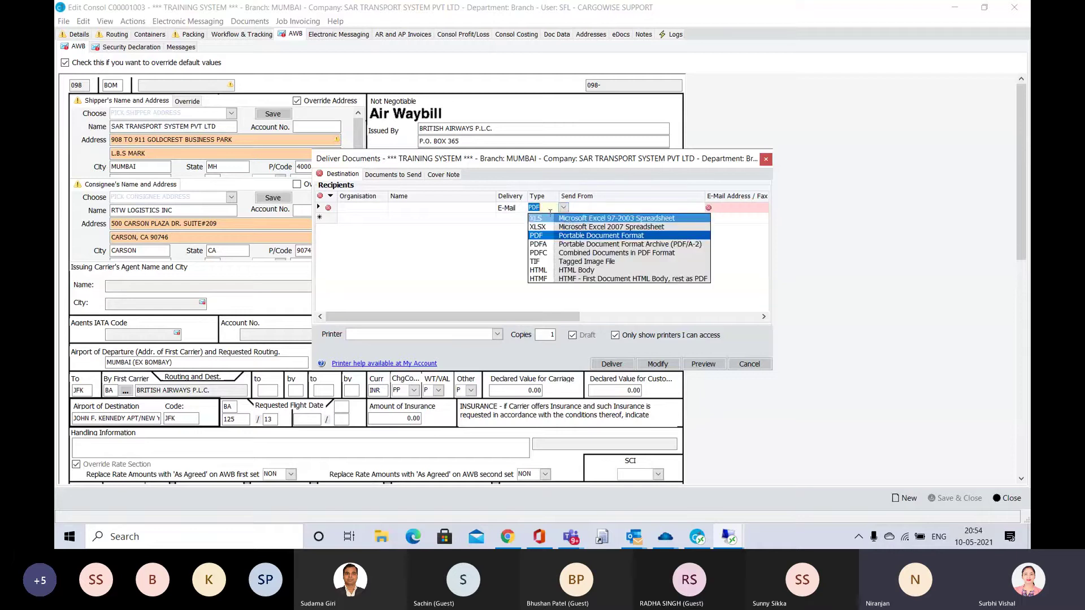
click(545, 208)
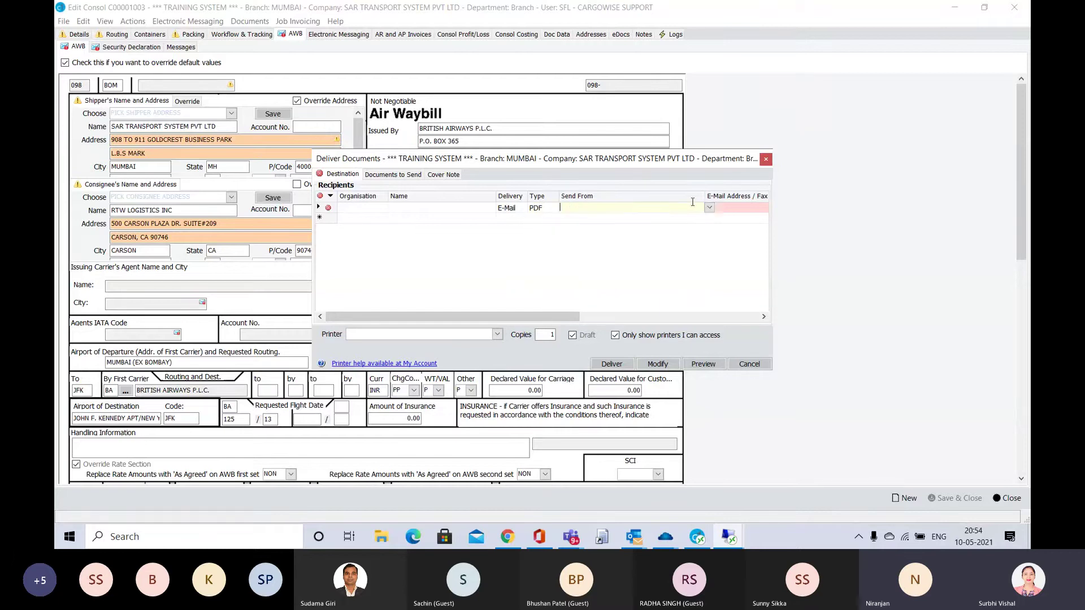
Choose the Other2 - Third Email (LAX) sender for the Neutral MAWB delivery and cancel the dialog without entering a recipient.
click(710, 208)
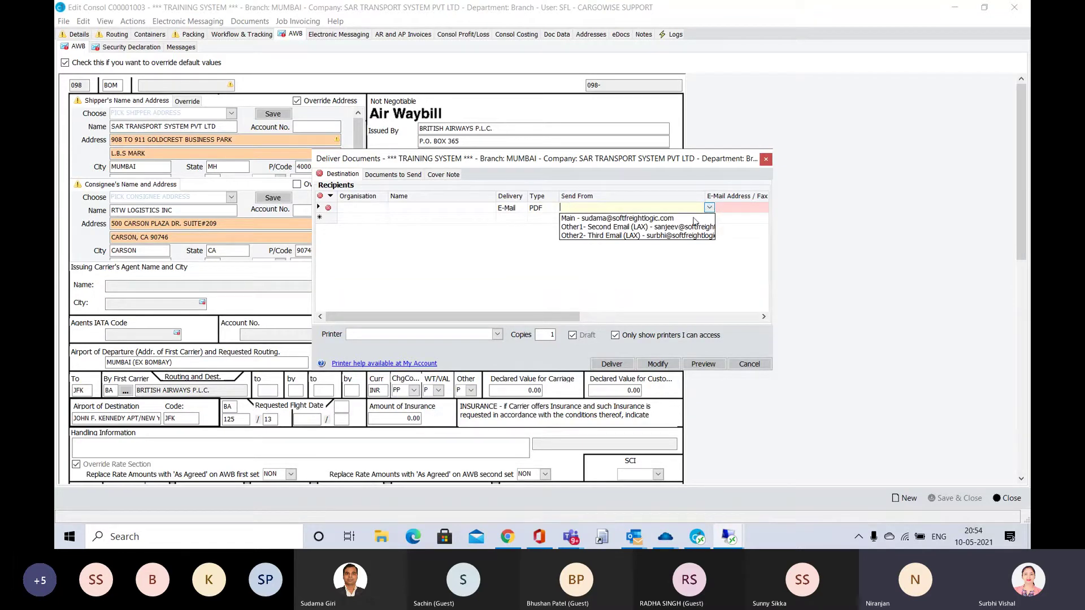
click(695, 236)
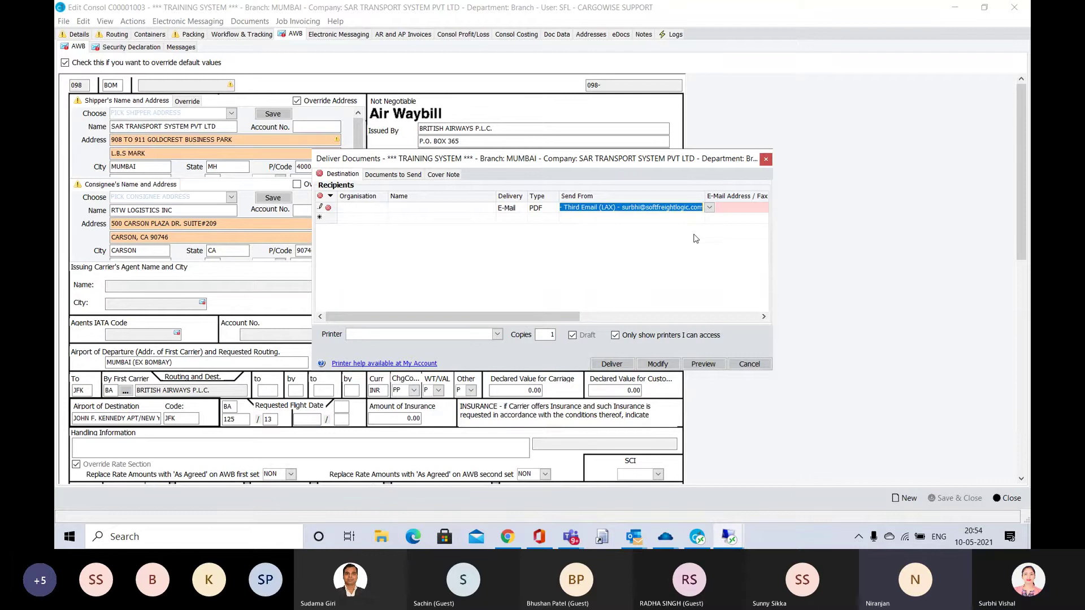
click(733, 211)
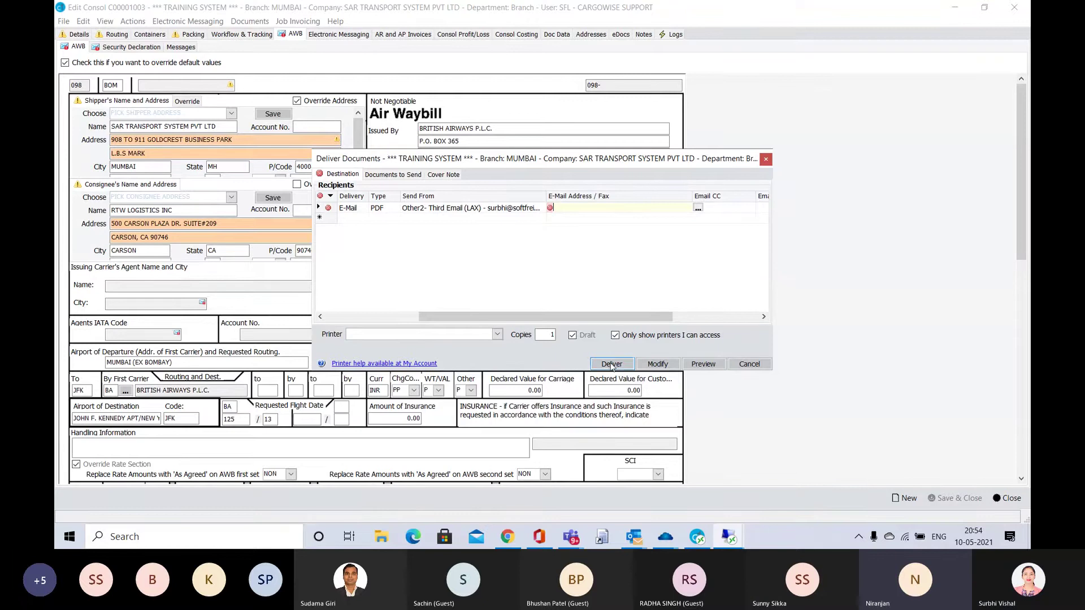
click(473, 212)
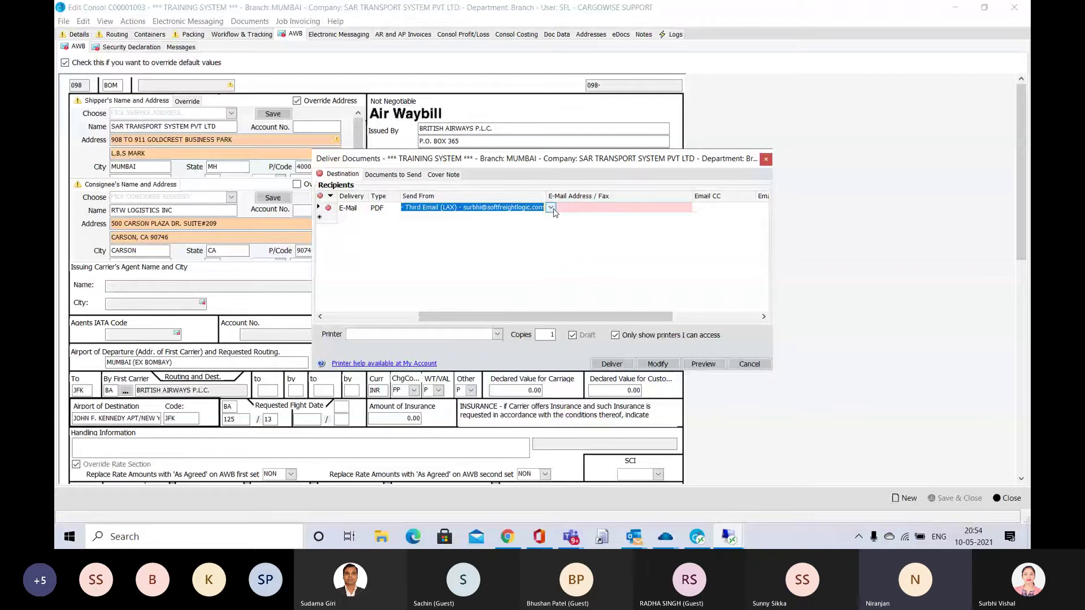
click(589, 210)
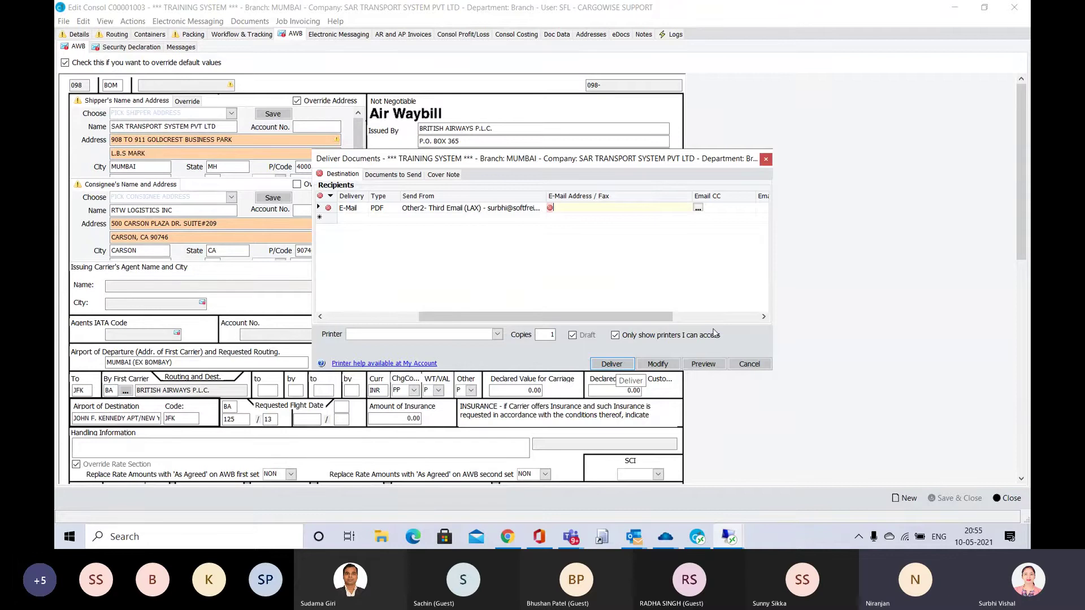
click(749, 364)
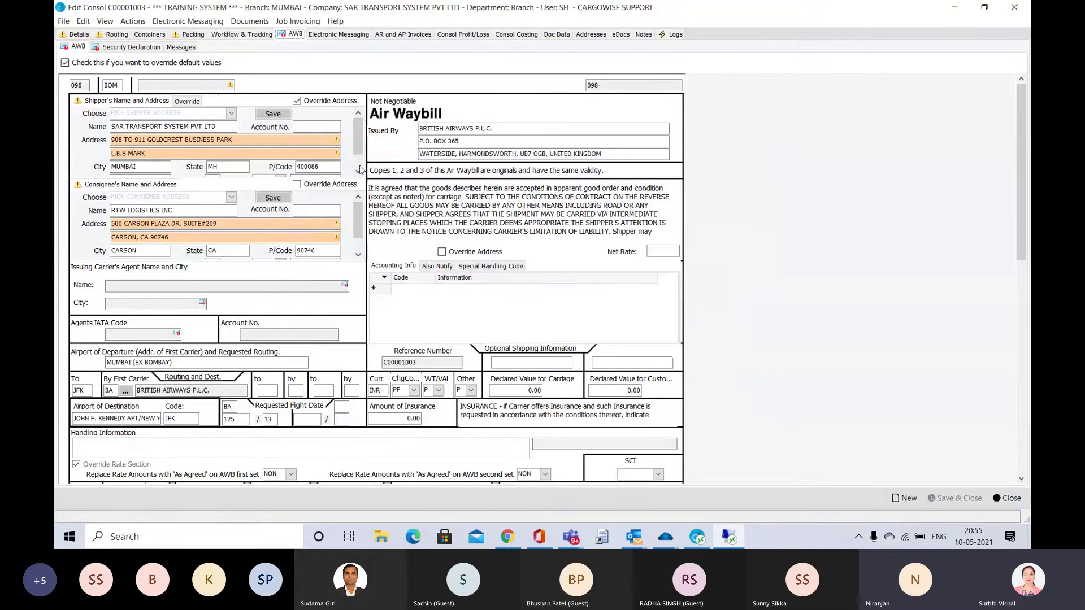
Preview the consol's AWB Security Declaration, review its routing, goods and screening details, and close the preview.
click(251, 23)
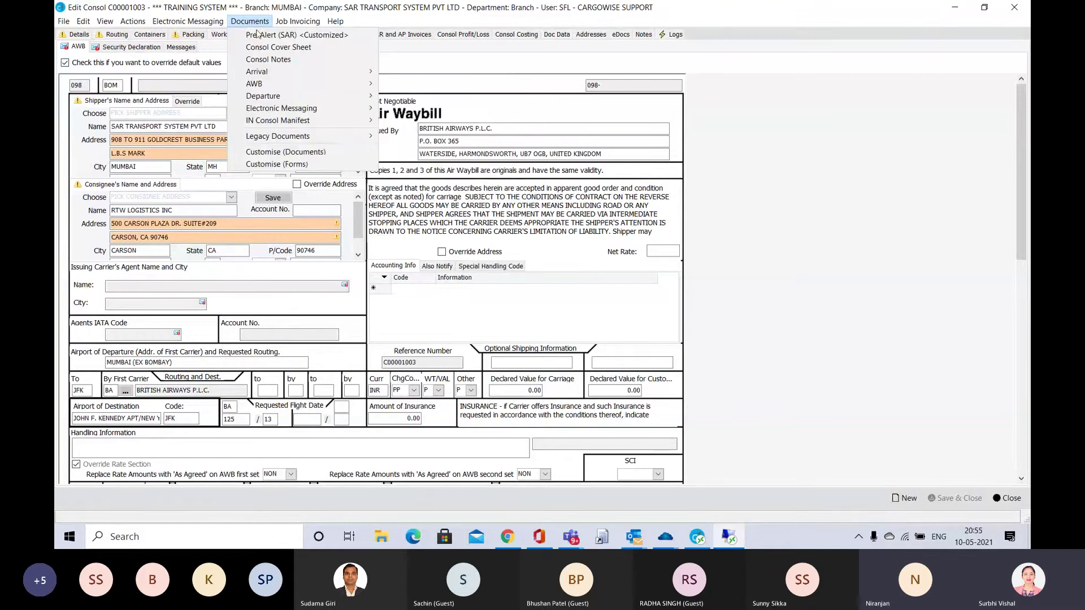
mouse_move(342, 86)
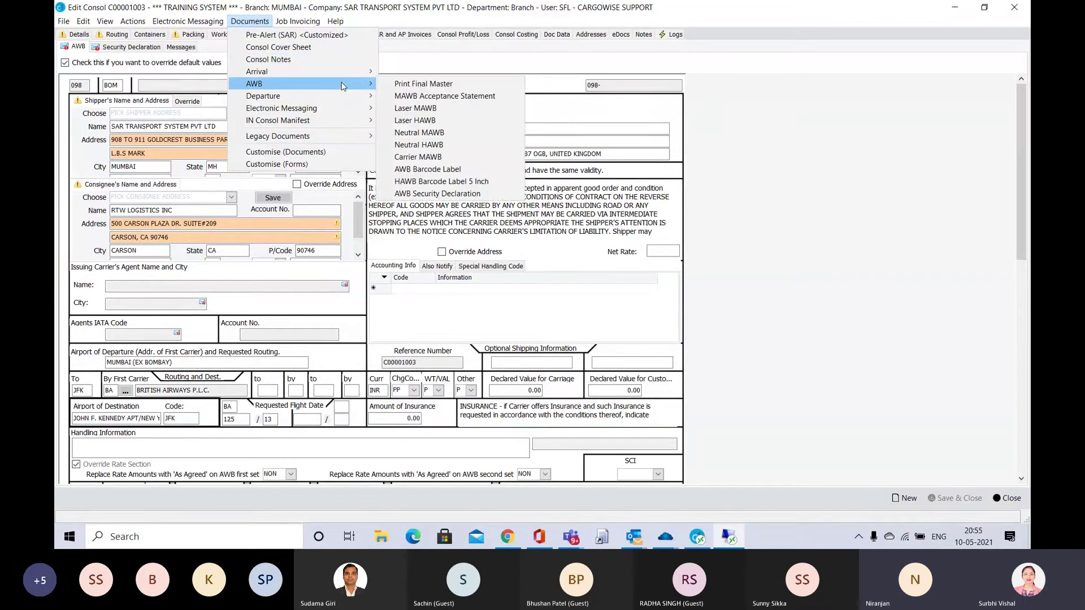
click(438, 194)
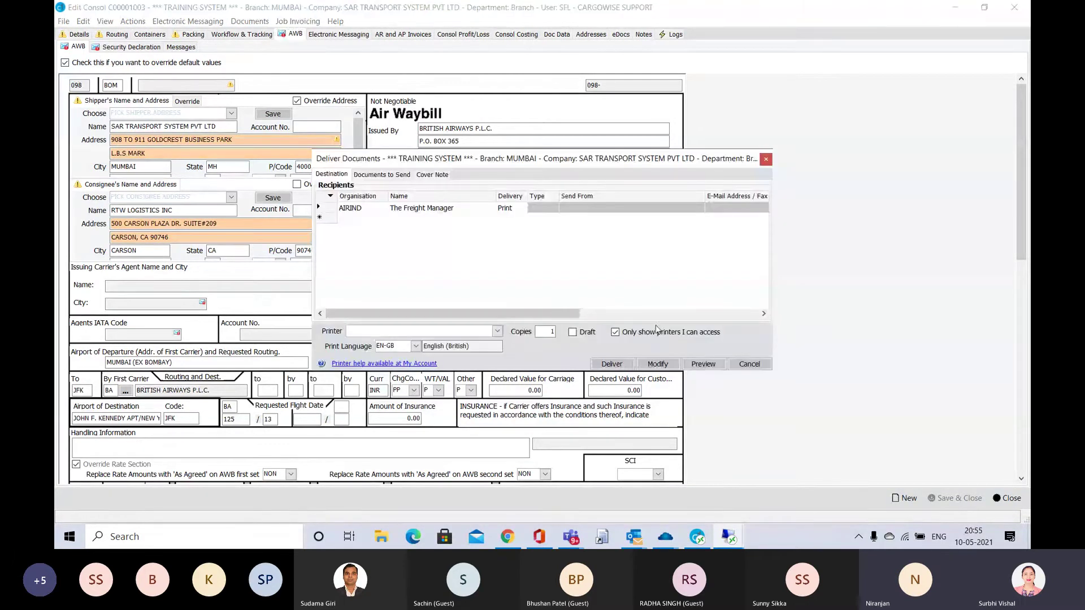
click(703, 364)
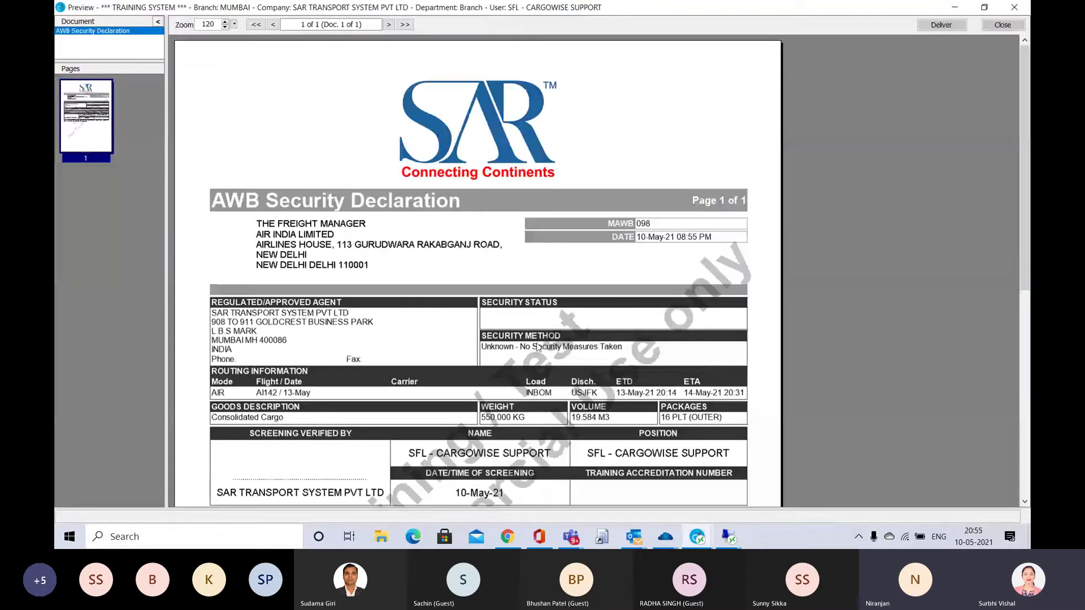
scroll(528, 324, down, 5)
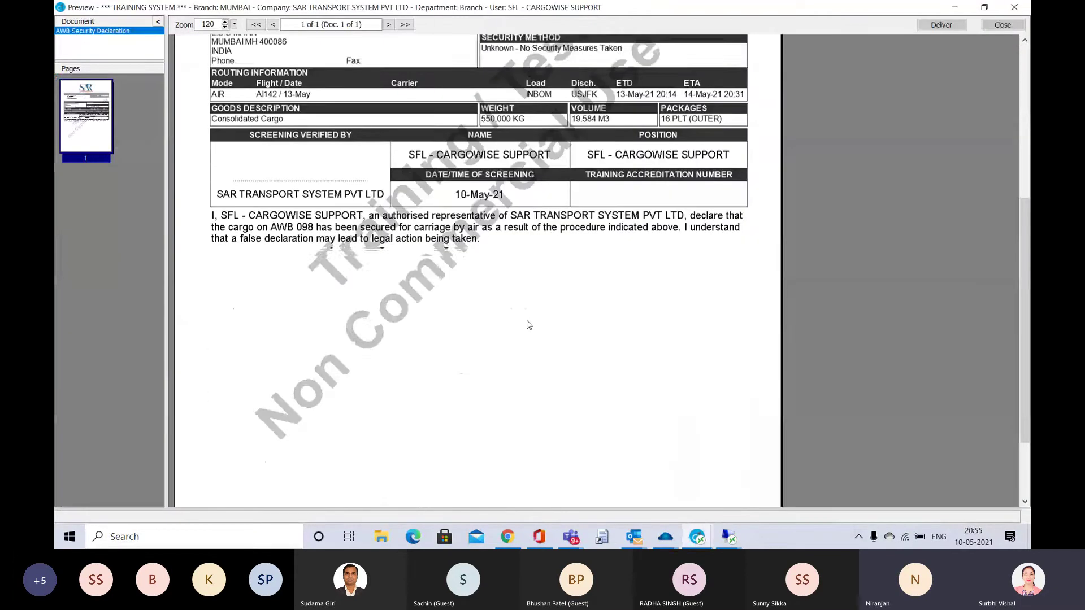
scroll(529, 324, up, 3)
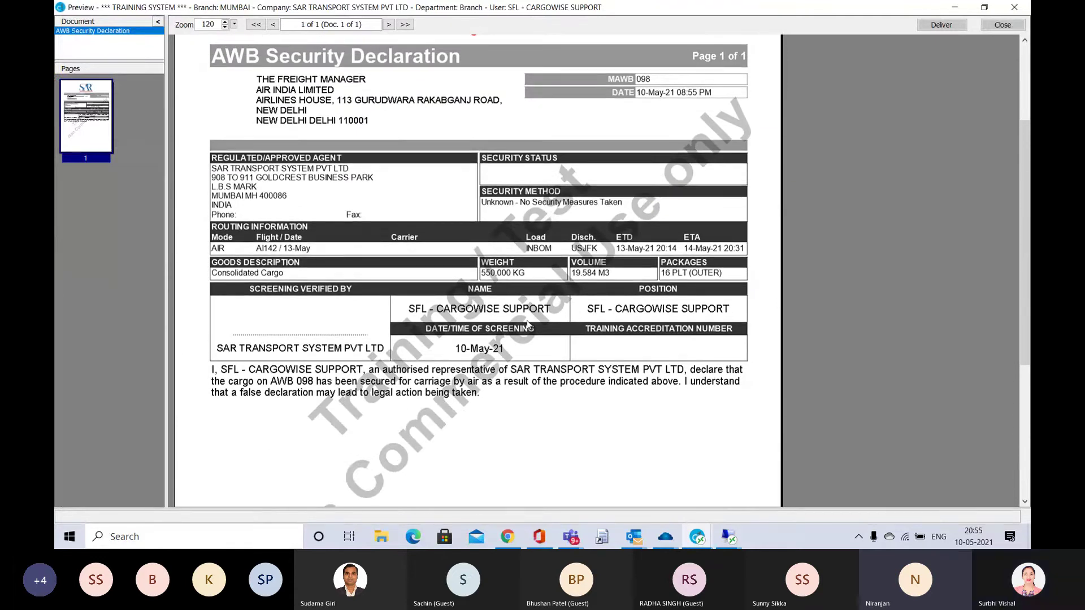
click(1003, 25)
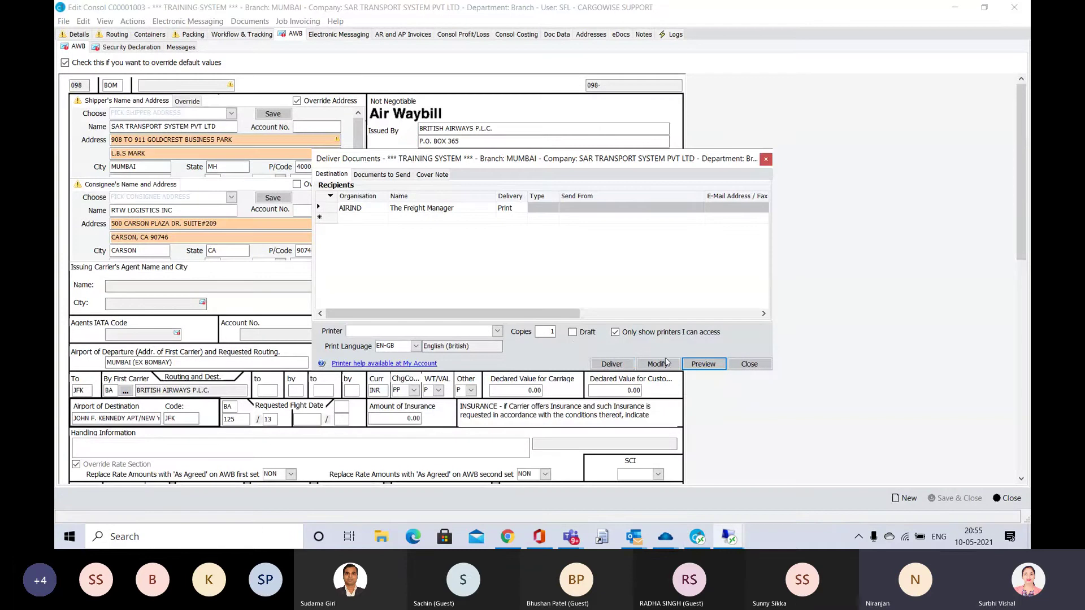
Close the AWB Security Declaration delivery dialog and return to the consol's details to check the MAWB number.
click(742, 366)
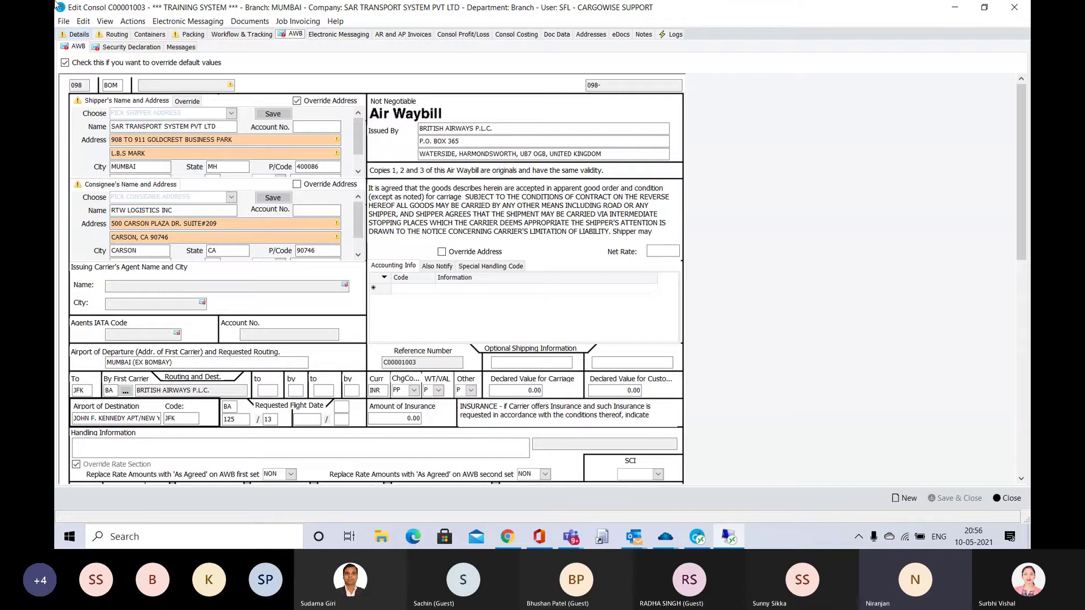
click(78, 35)
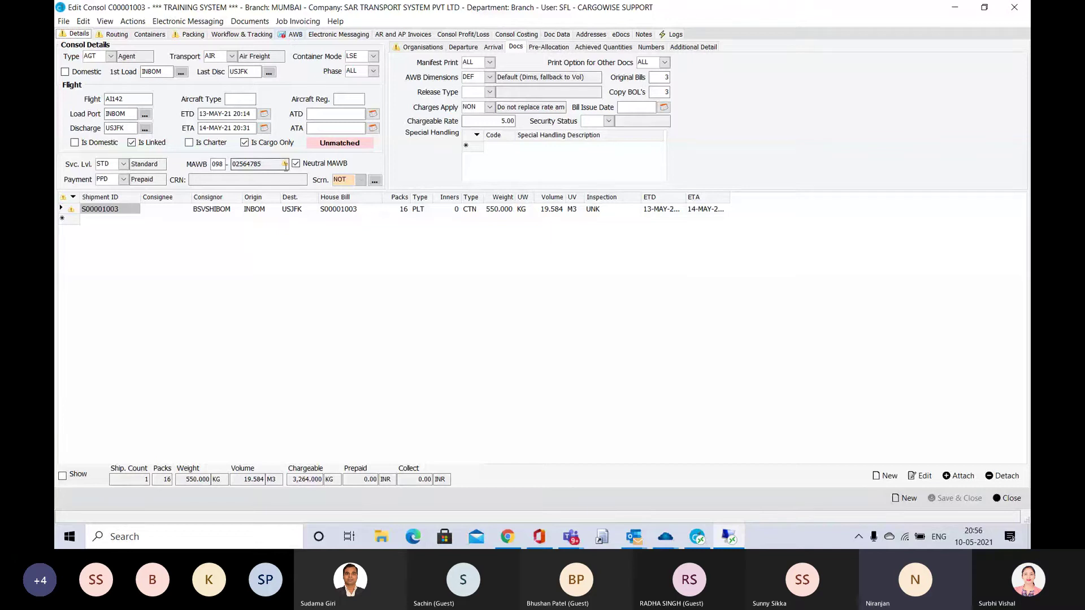
mouse_move(286, 163)
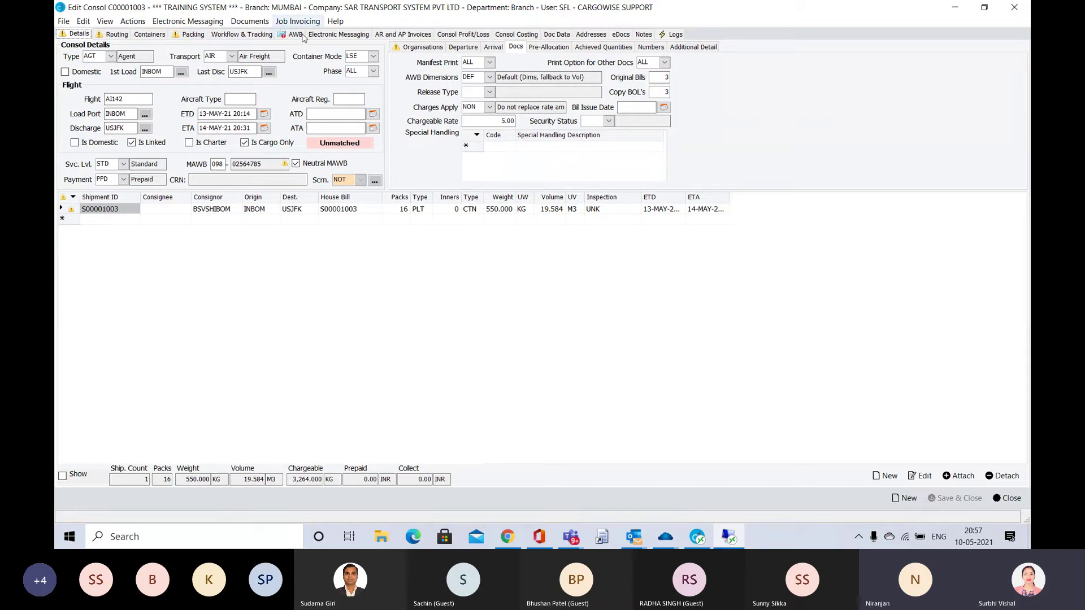
Start Print Final Master for the consol and turn off the Send FWB and Send FHL messages.
click(255, 23)
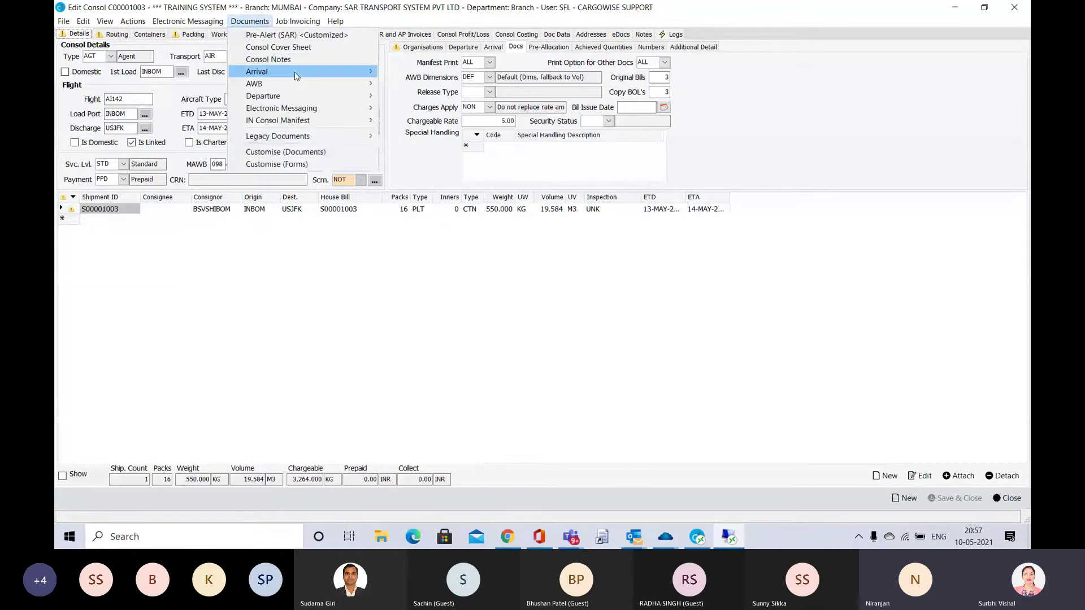
mouse_move(300, 76)
mouse_move(325, 91)
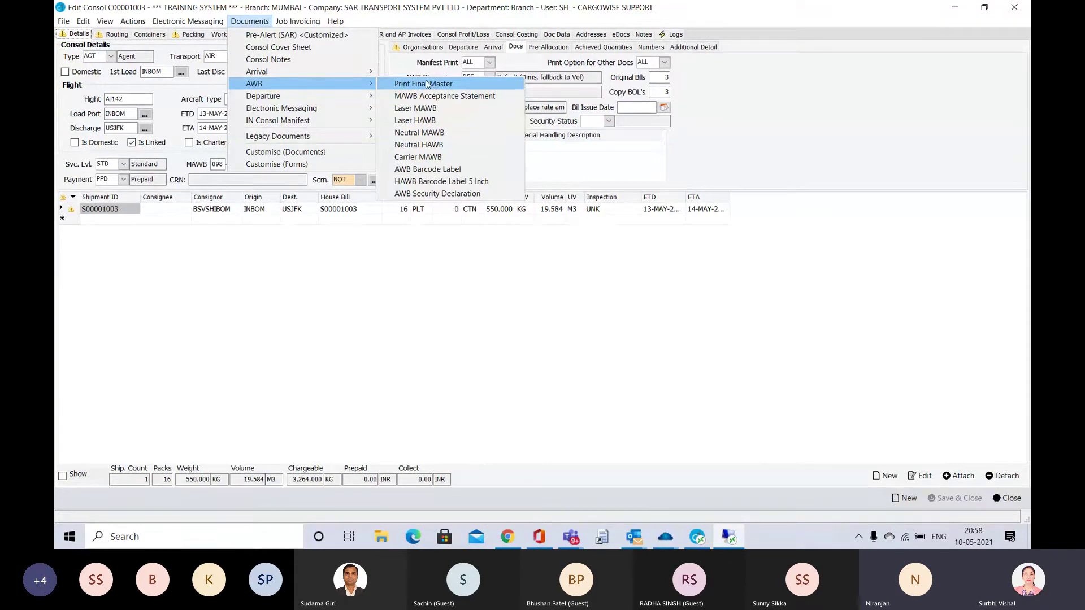
click(434, 86)
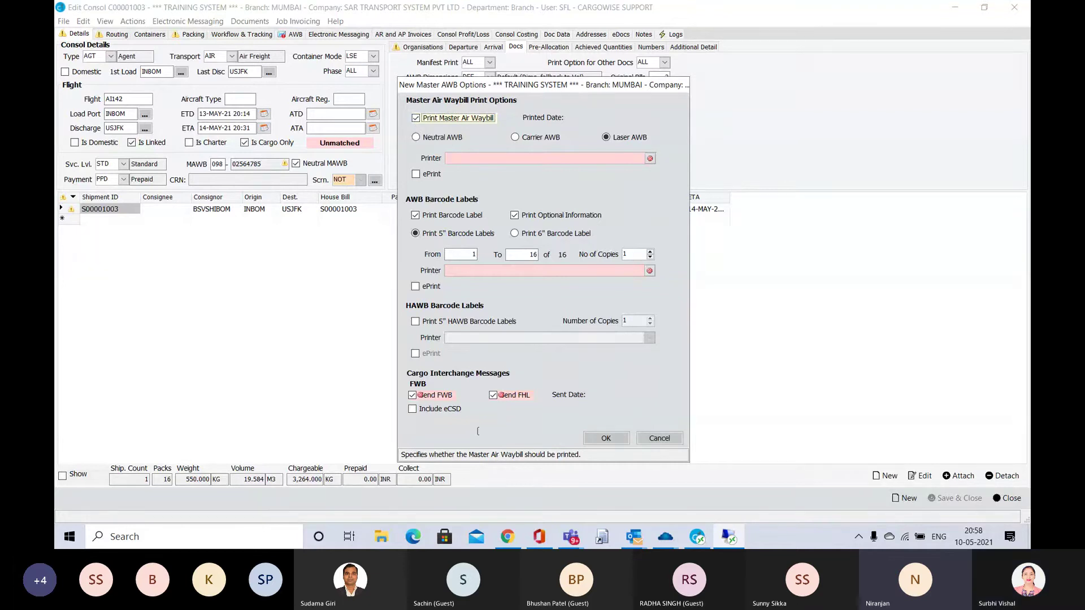
click(413, 396)
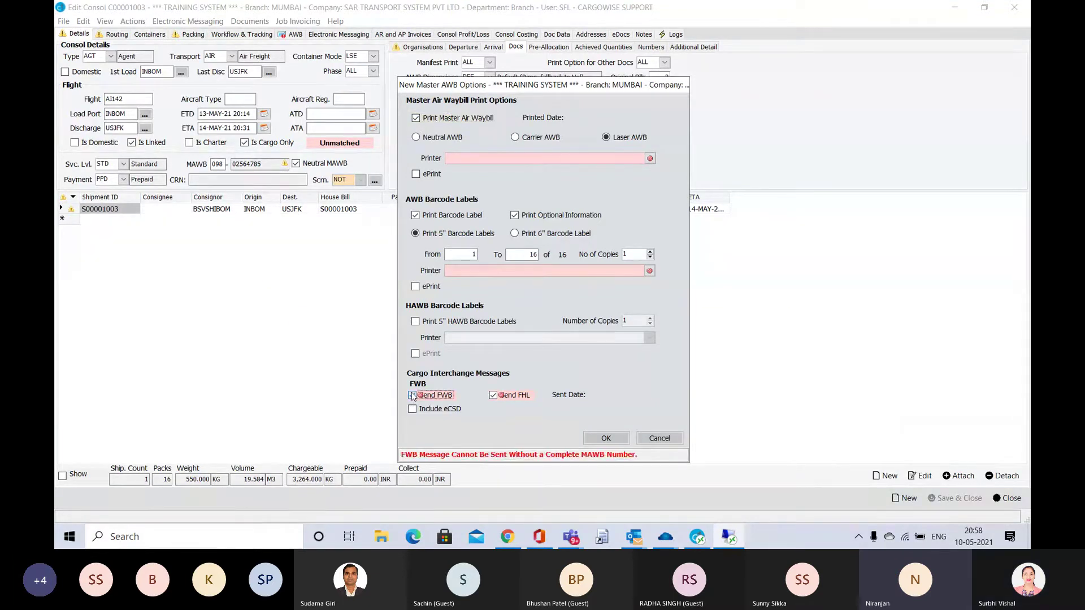
click(493, 396)
Print the master air waybill to HP LaserJet M4345 mfp PCL6 (Copy 1) and the AWB barcode labels to HP LaserJet M4345 mfp PCL6.
mouse_move(650, 274)
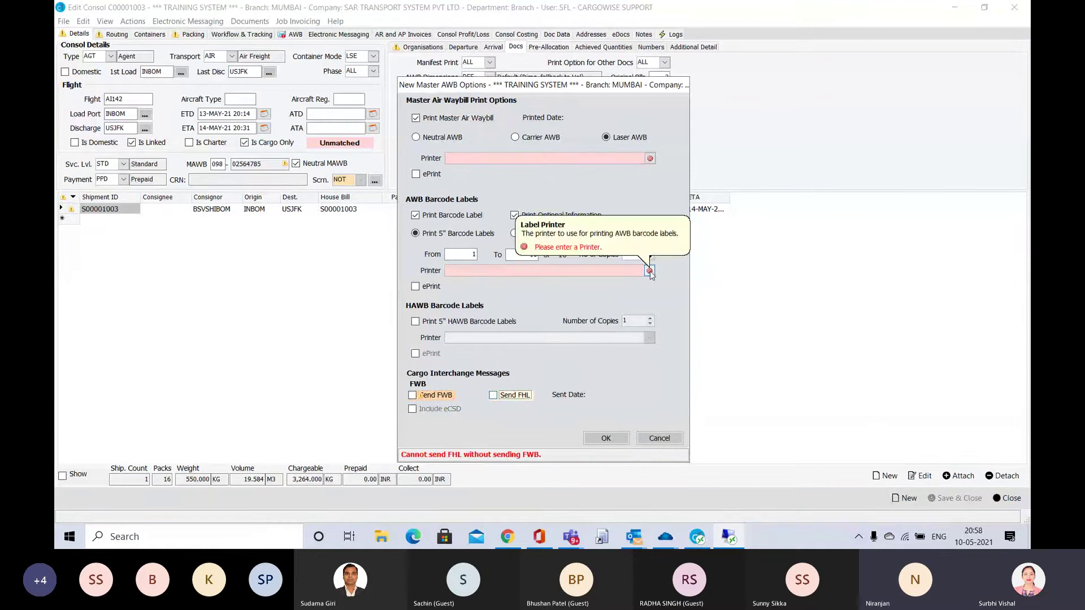
click(649, 159)
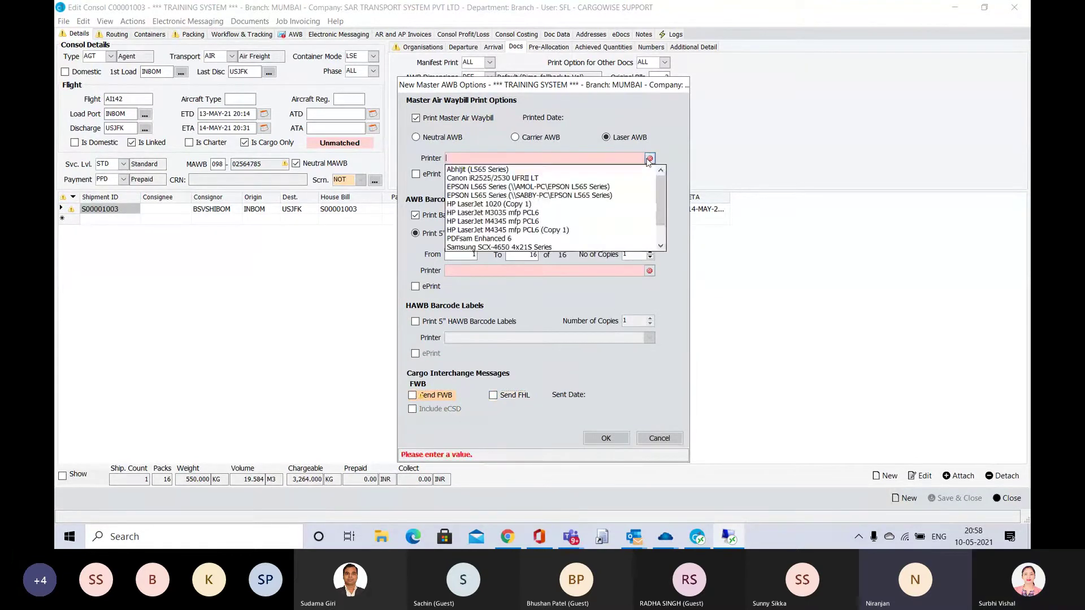
click(515, 230)
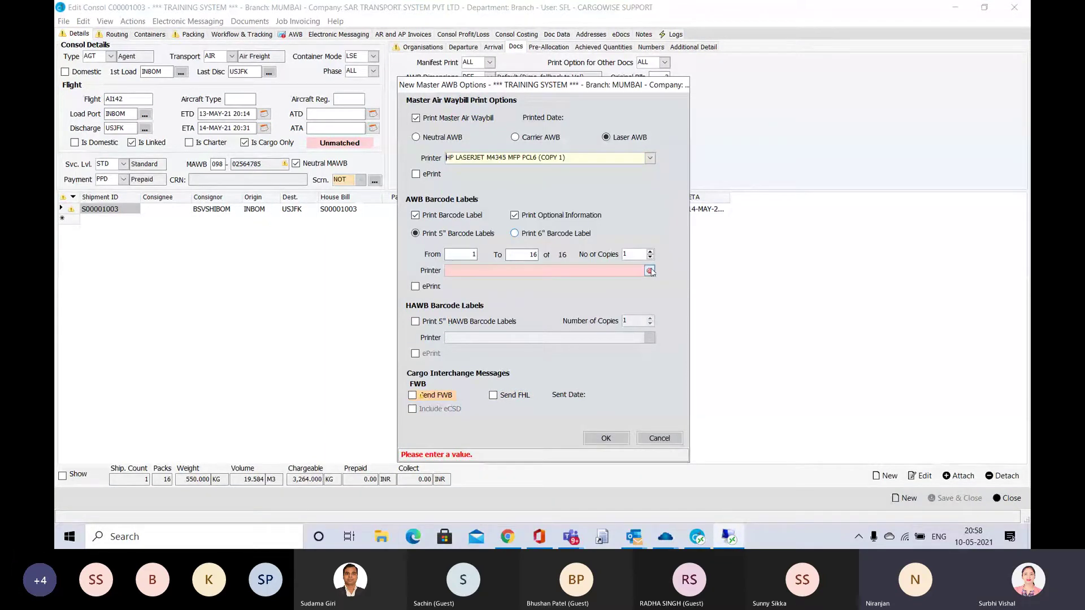
click(649, 271)
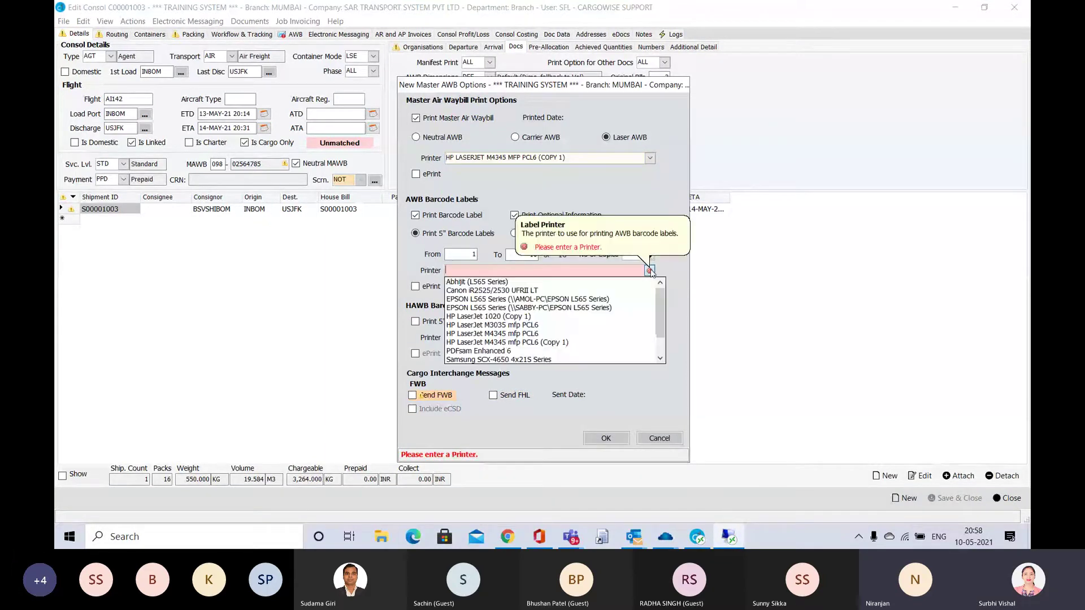
click(495, 334)
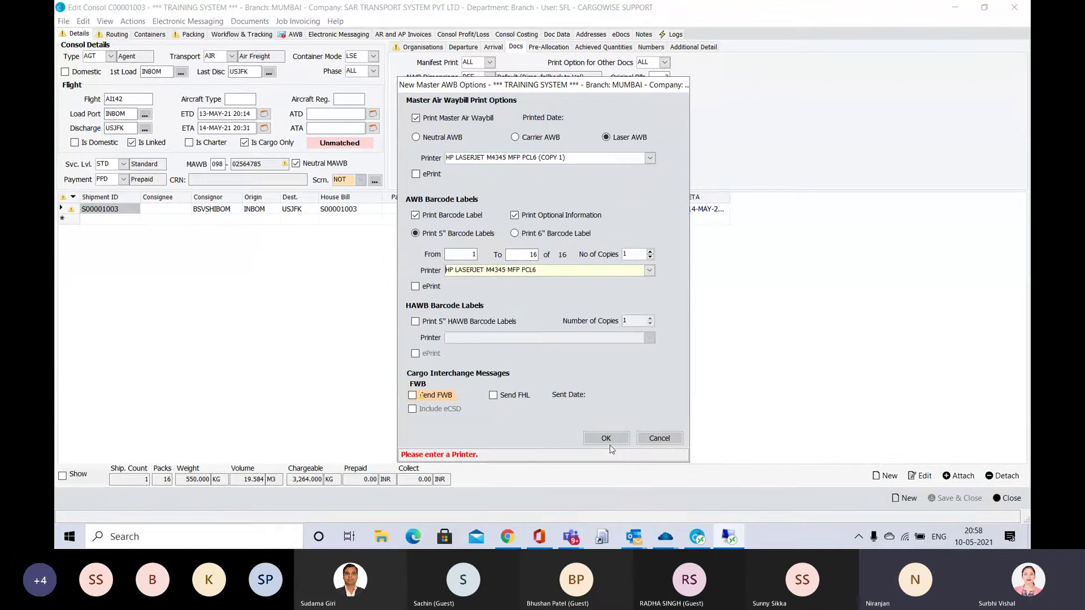
click(605, 440)
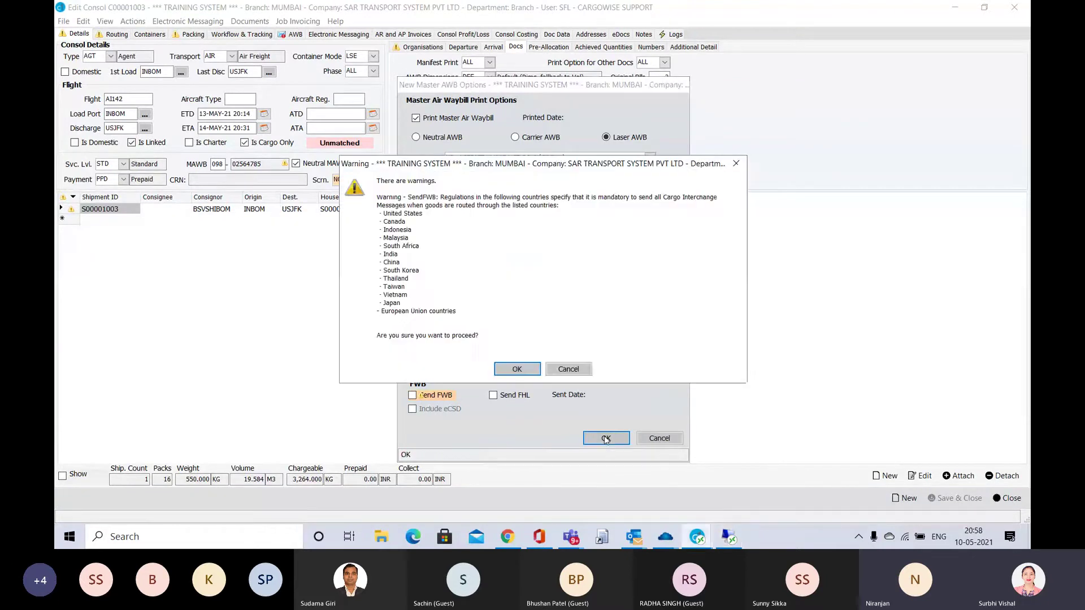
click(516, 370)
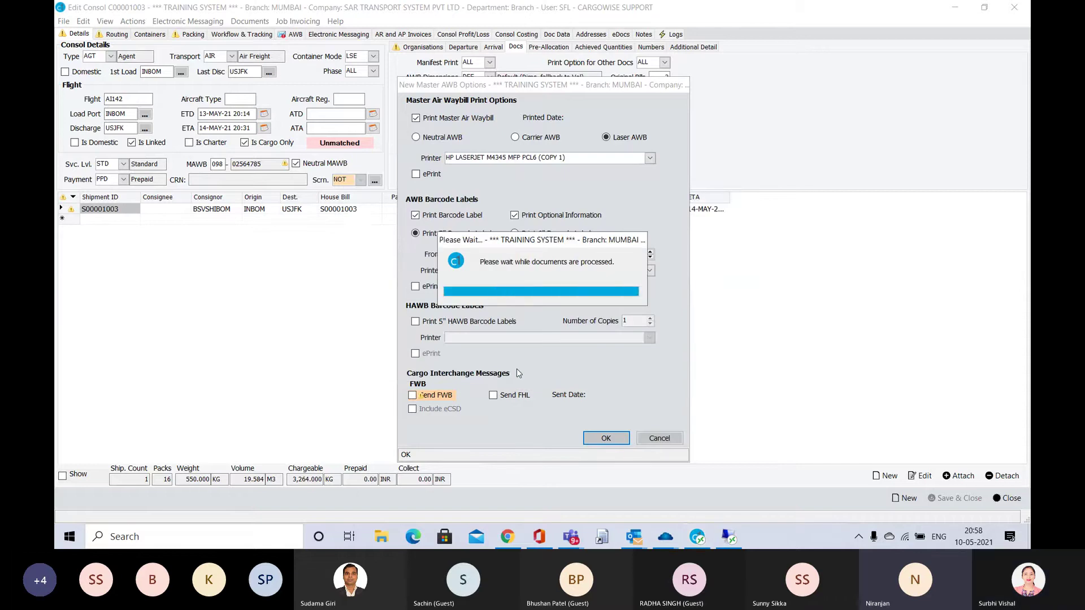
Open the consol's eDocs and check the document storage for the printed master air waybill.
key(alt+Tab)
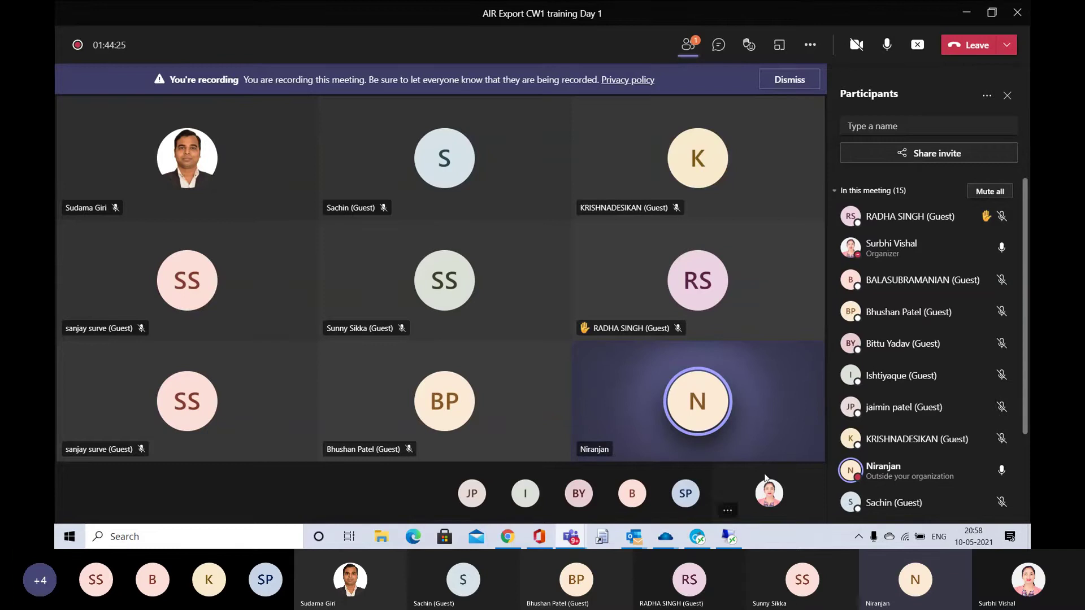
click(729, 540)
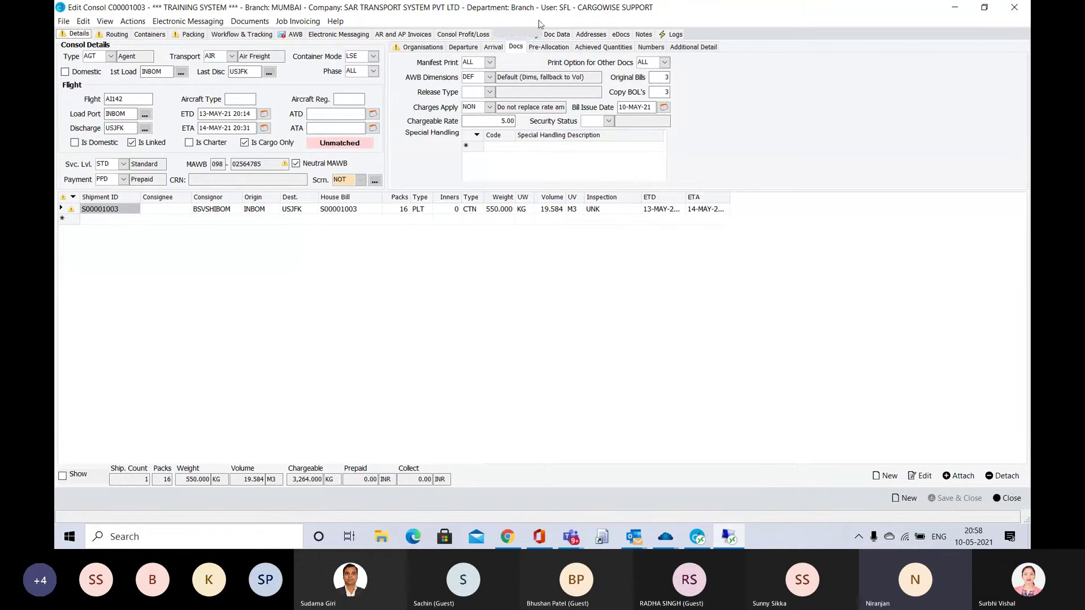
click(621, 34)
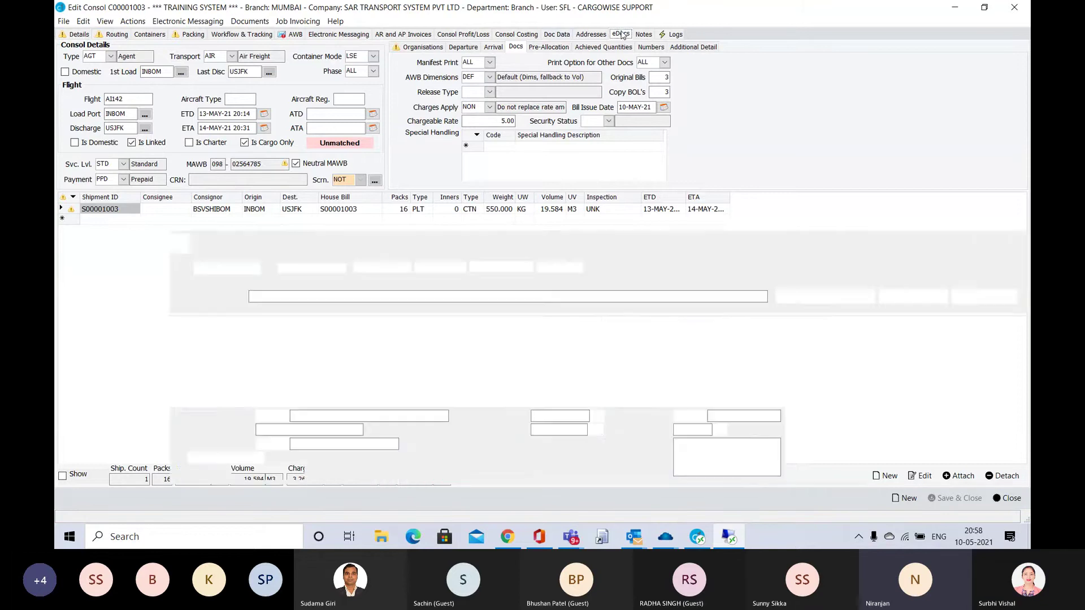
click(251, 22)
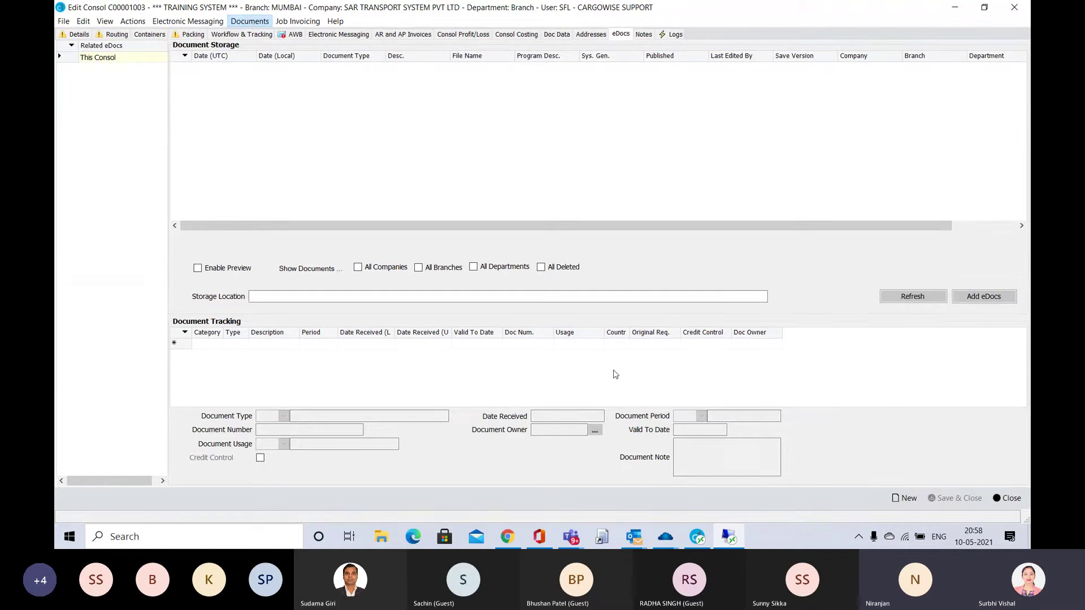
click(701, 538)
click(734, 538)
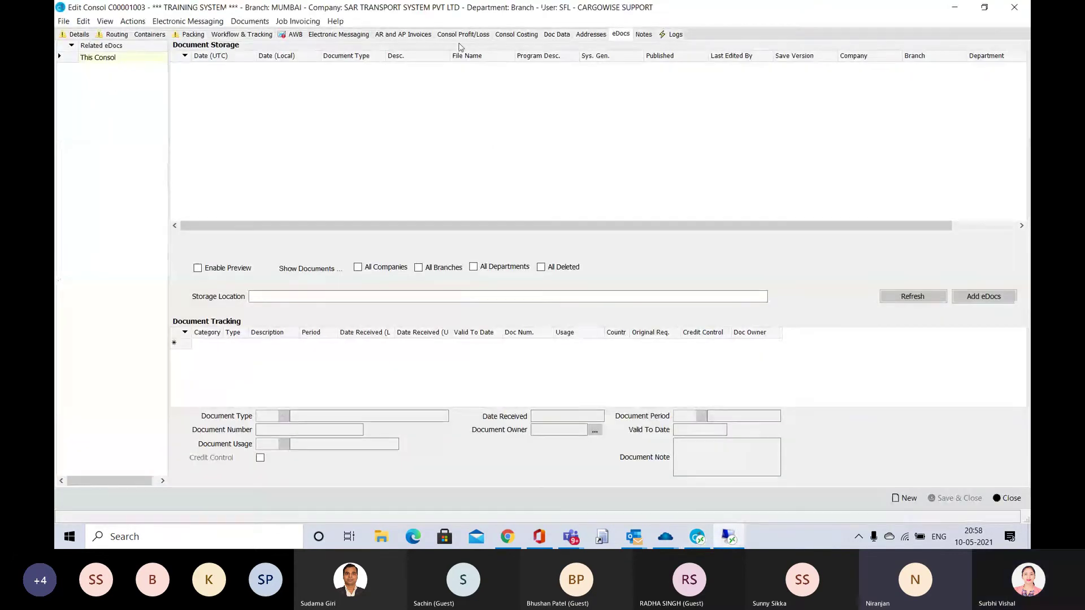
click(251, 21)
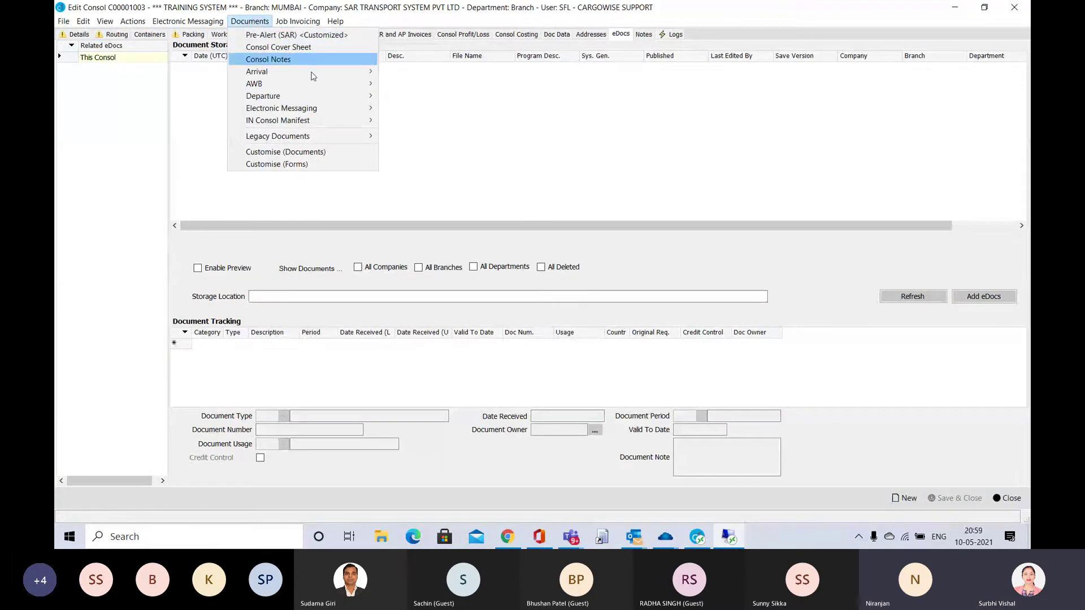
mouse_move(349, 85)
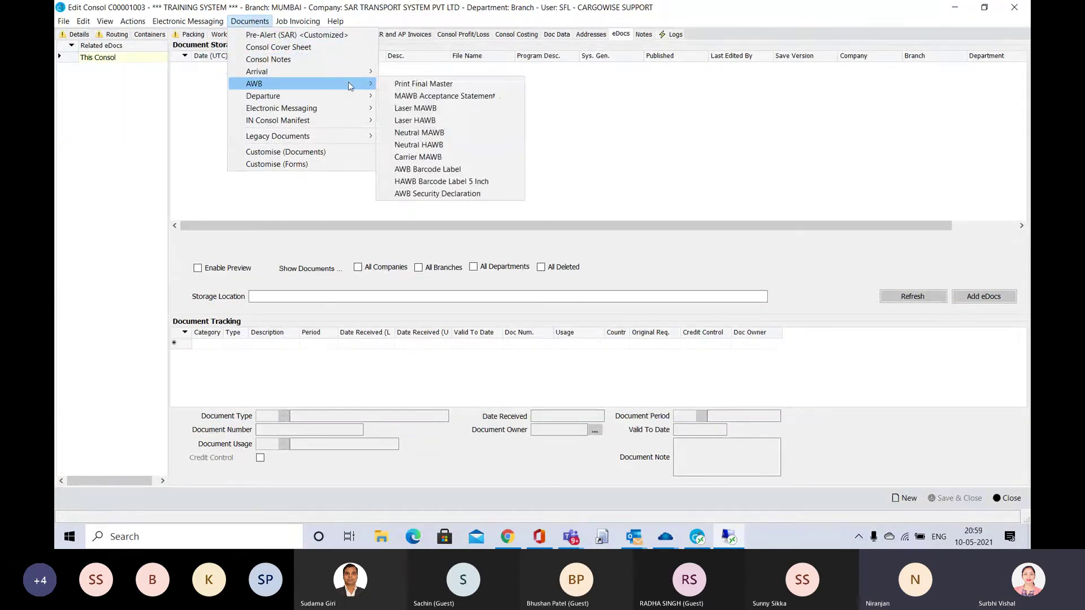
click(410, 86)
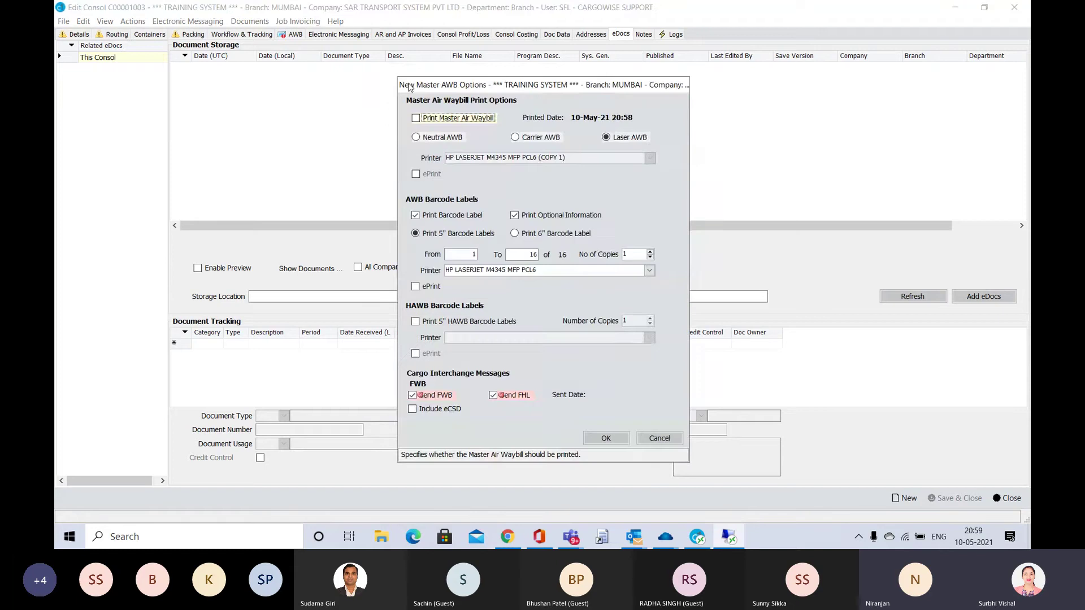
click(417, 118)
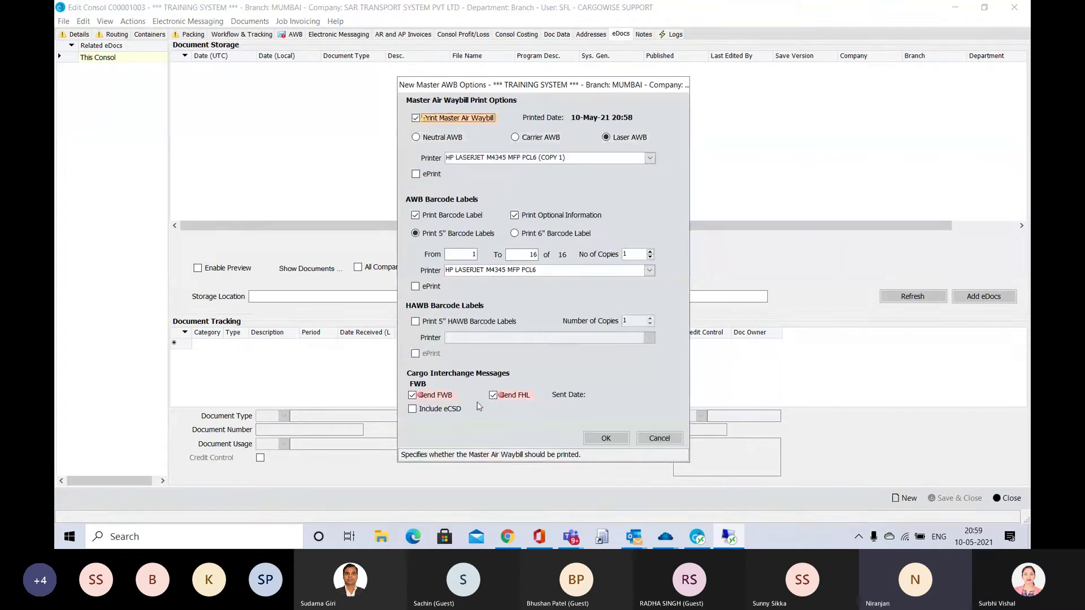
click(660, 439)
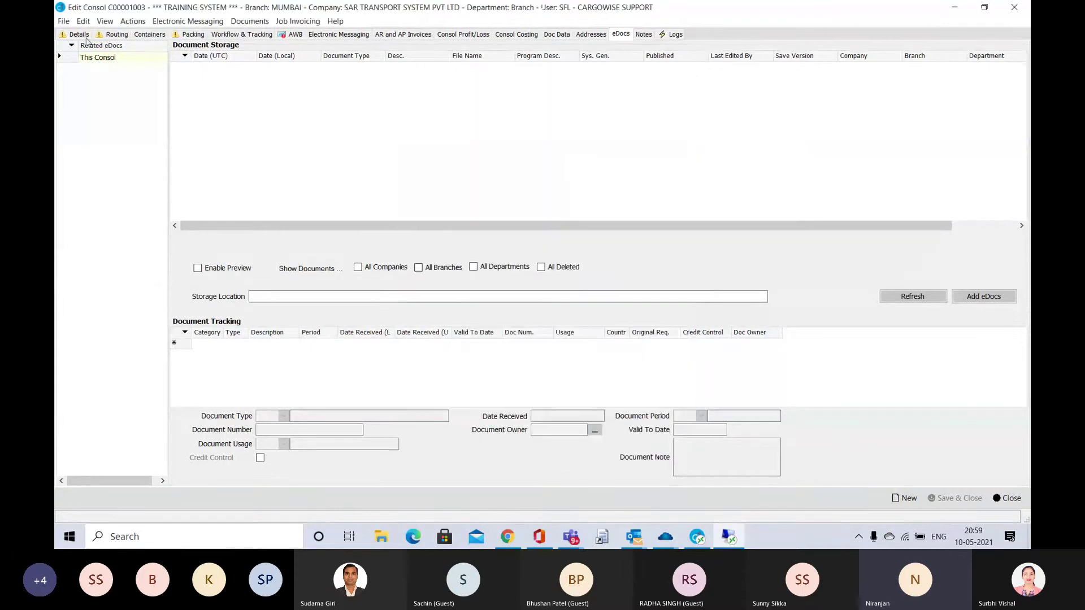
key(alt+Tab)
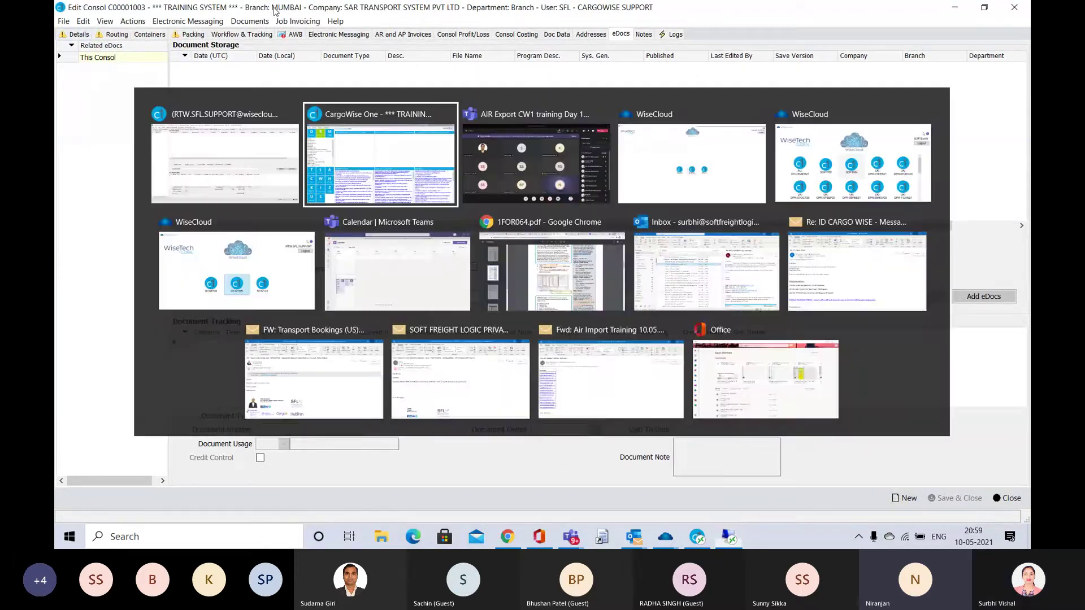
key(alt+Tab)
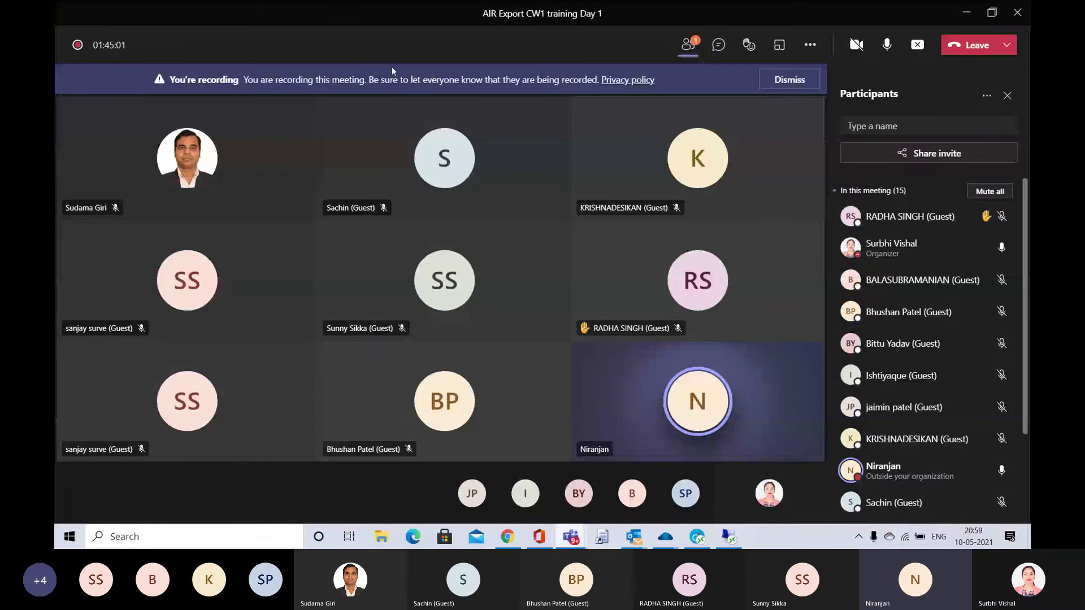
key(alt+Tab)
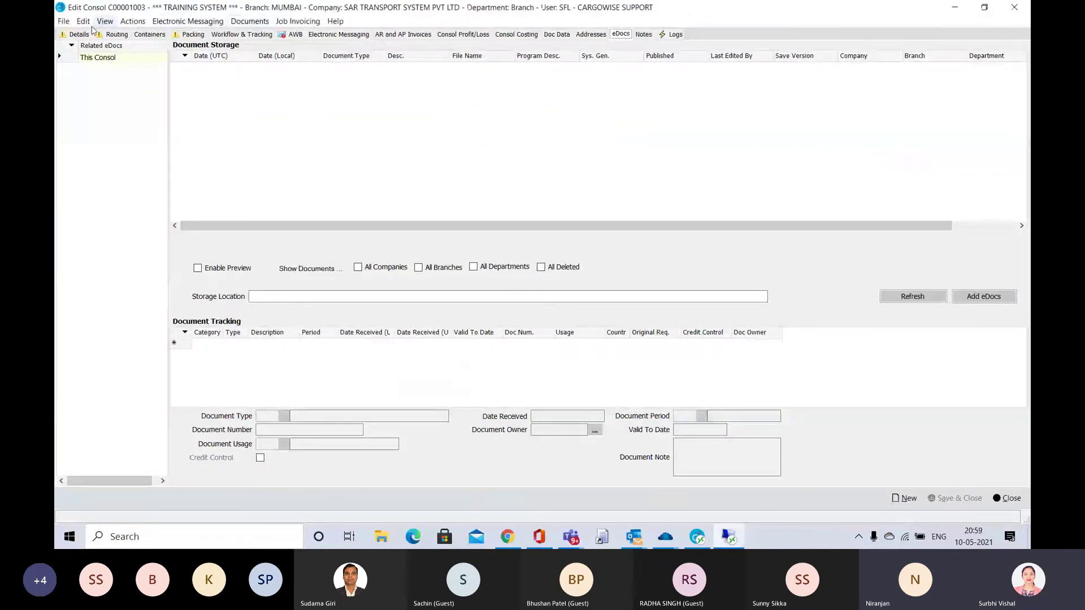
Preview the consol's Neutral MAWB and review both air waybill documents down to their charge totals and issue details.
click(239, 22)
mouse_move(317, 84)
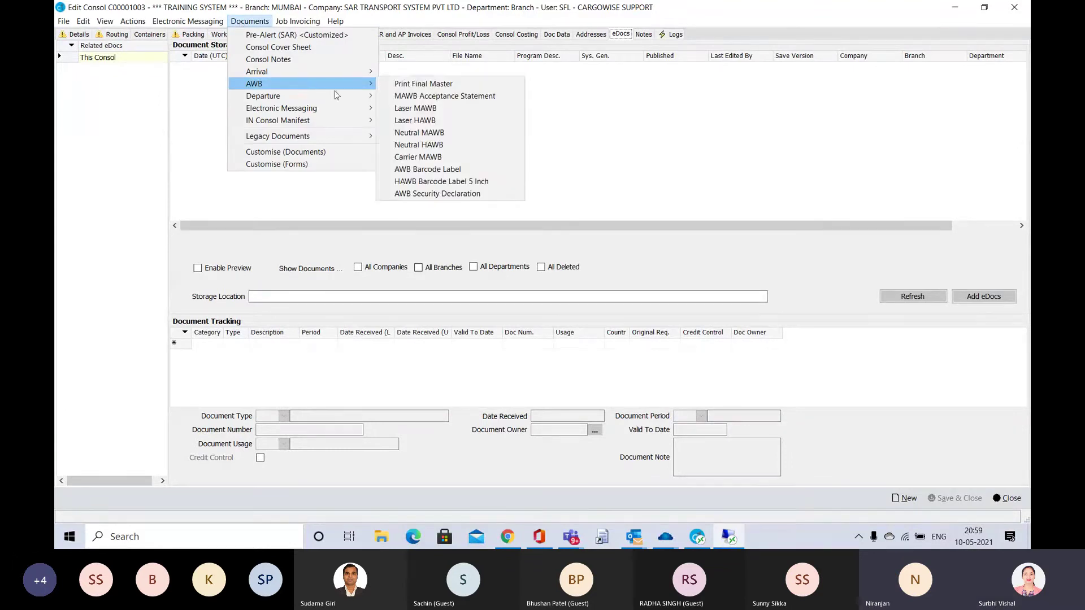
click(419, 134)
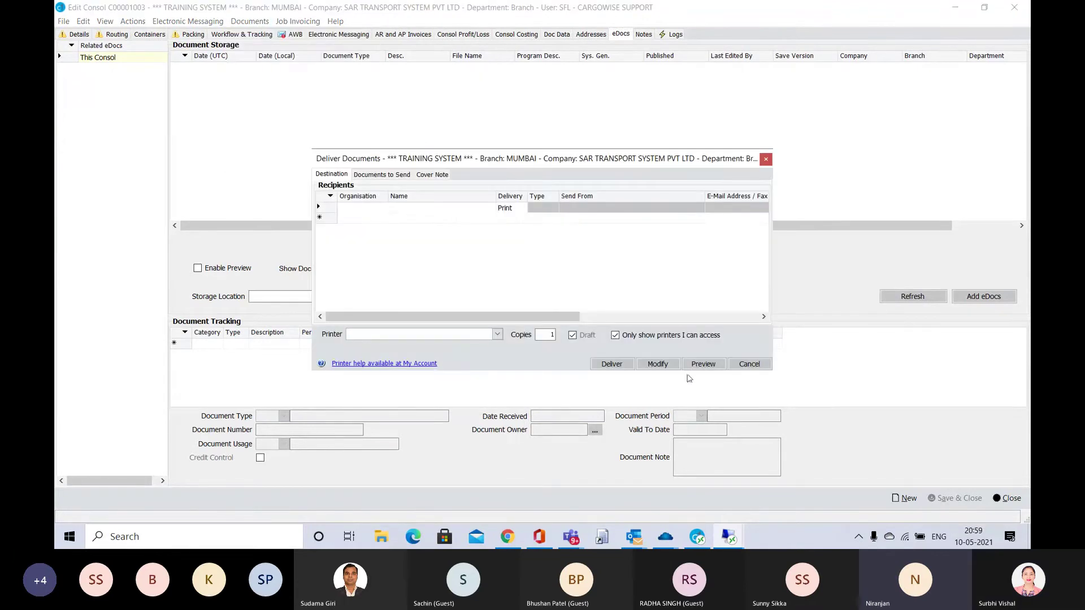
click(701, 365)
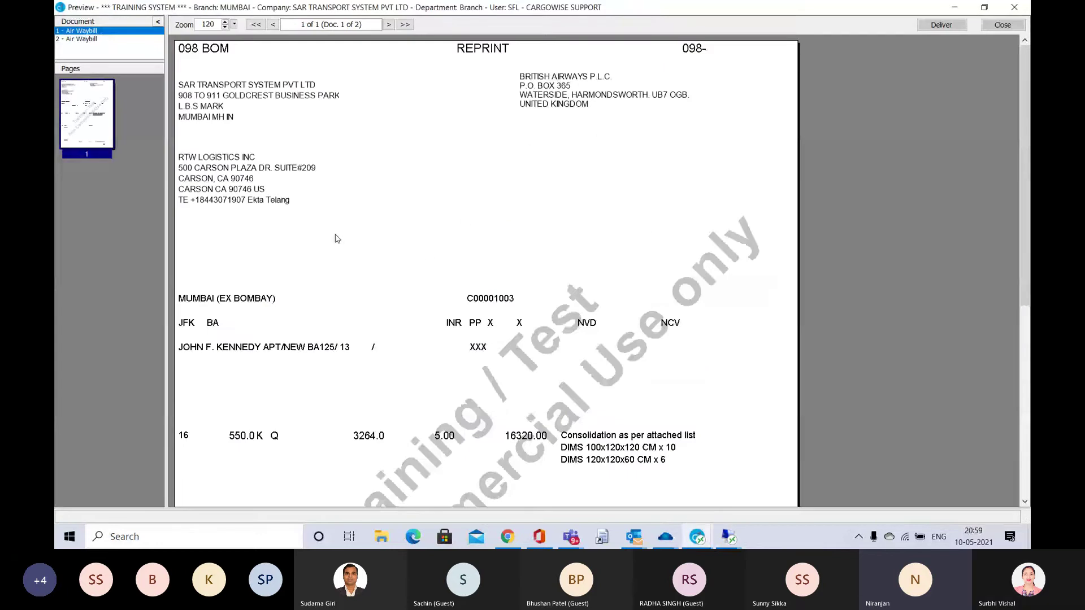
scroll(388, 226, down, 2)
scroll(389, 226, down, 3)
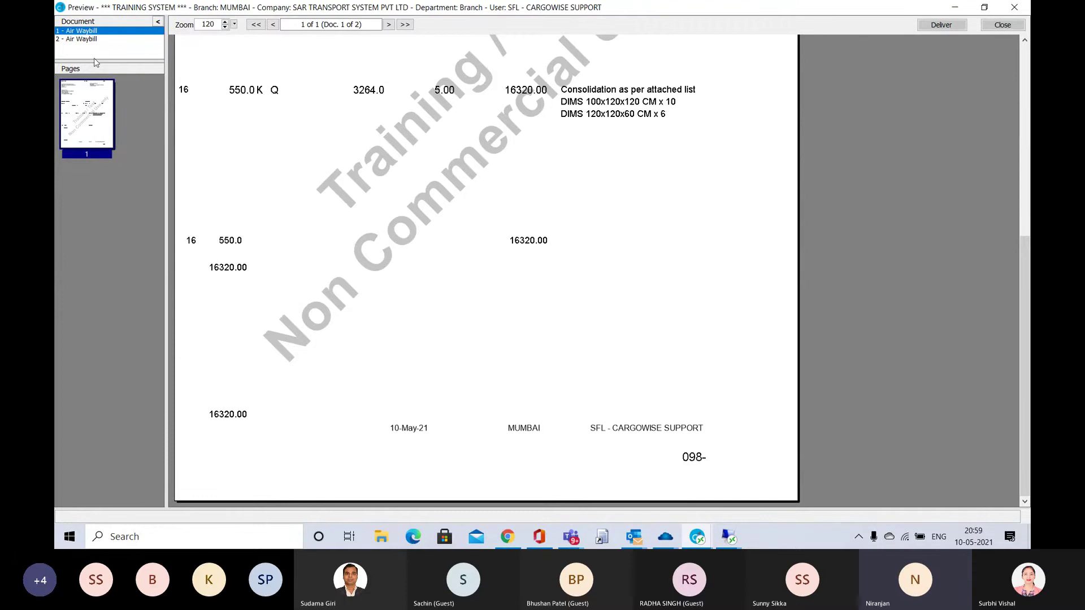
click(91, 40)
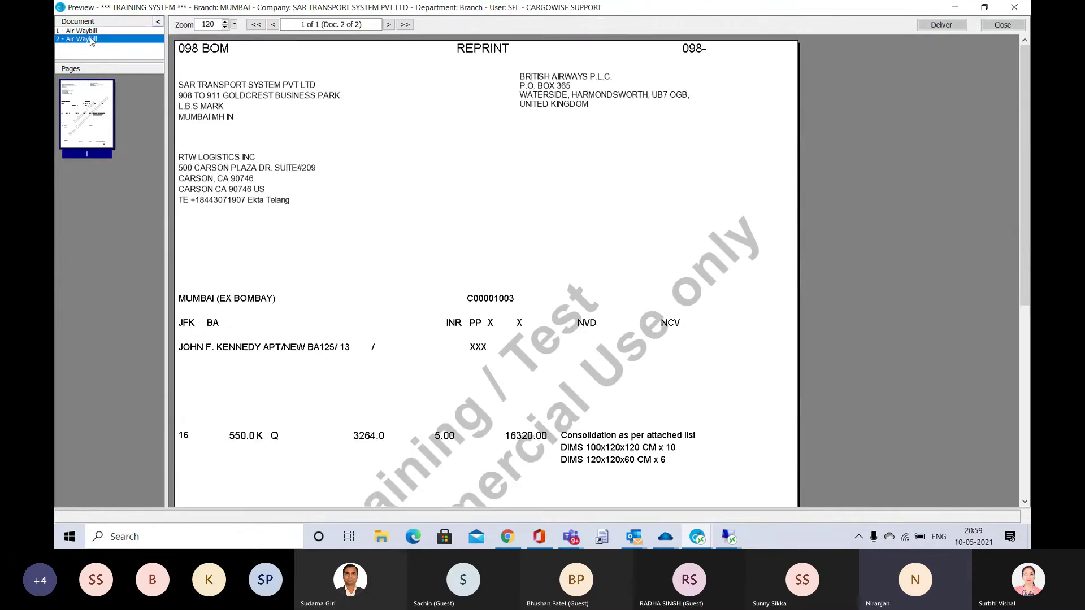
scroll(440, 231, down, 5)
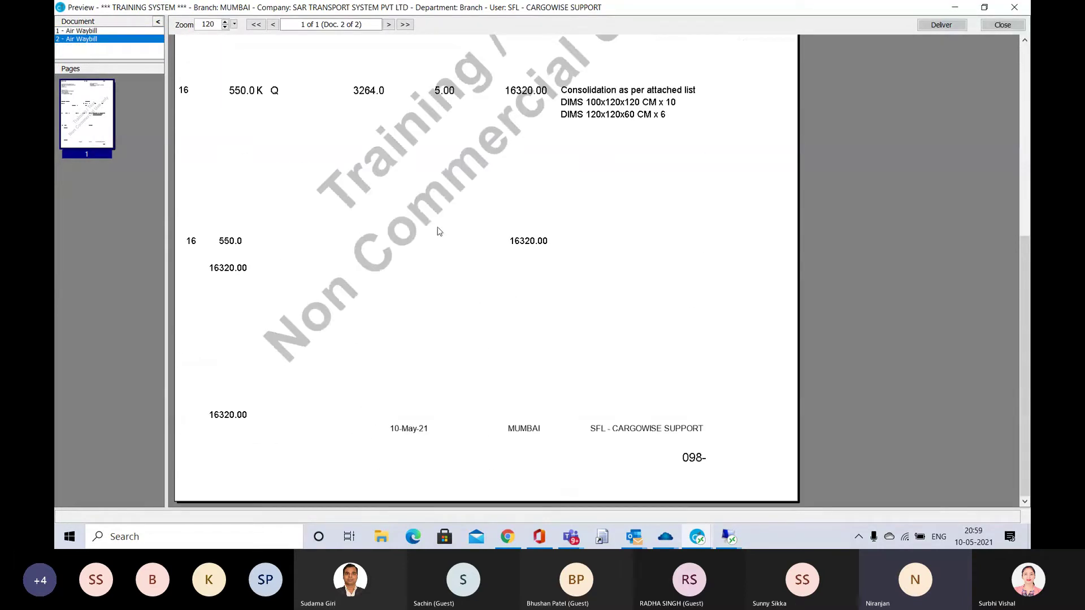
key(alt+Tab)
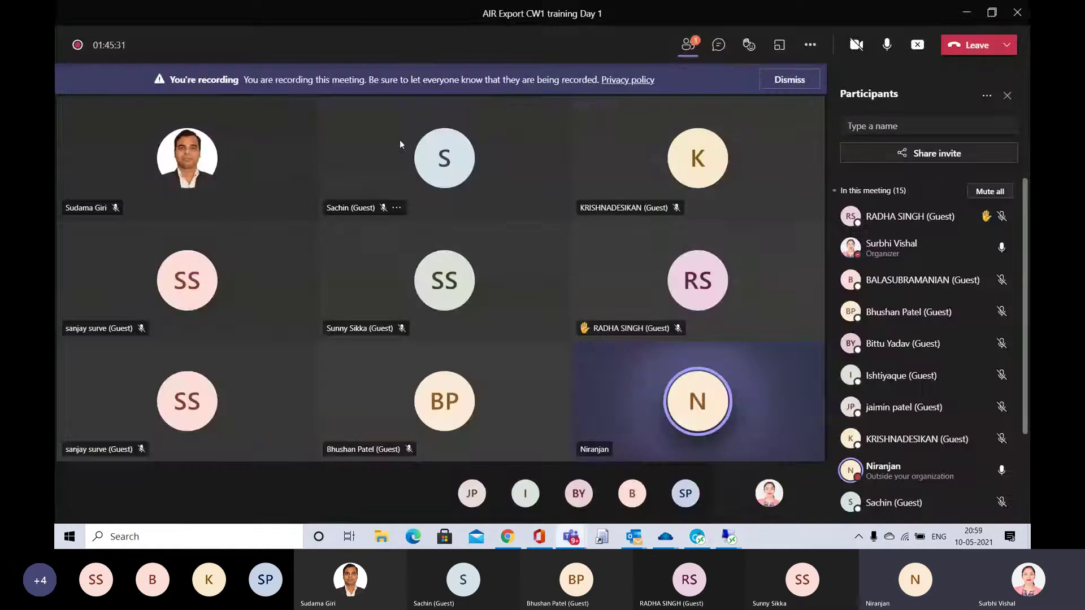
key(alt+Tab)
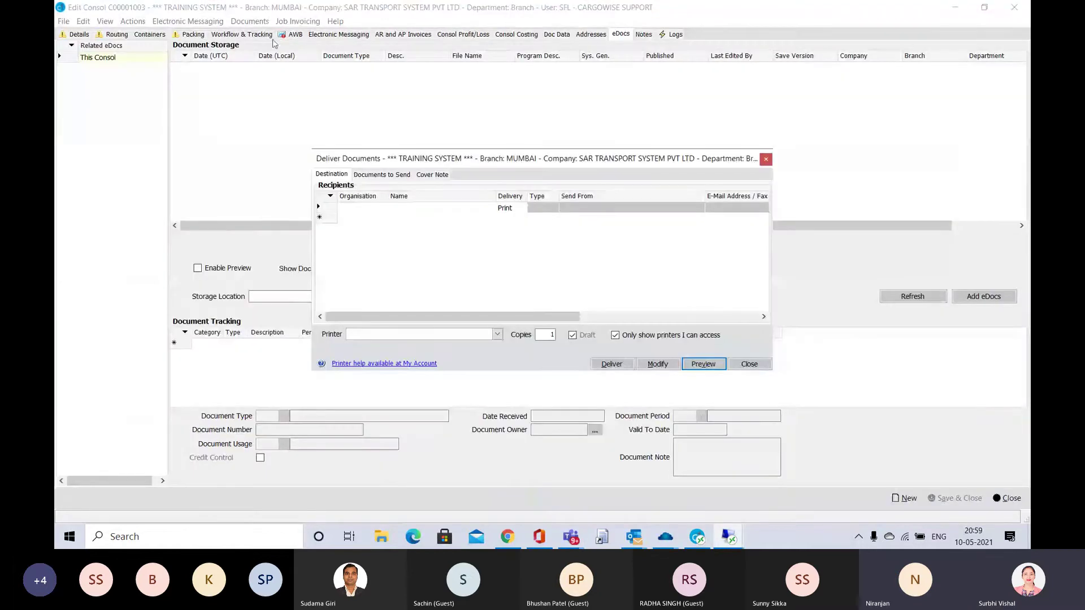
Preview the consol's Laser MAWB and review its cover page and the first air waybill copy.
click(749, 364)
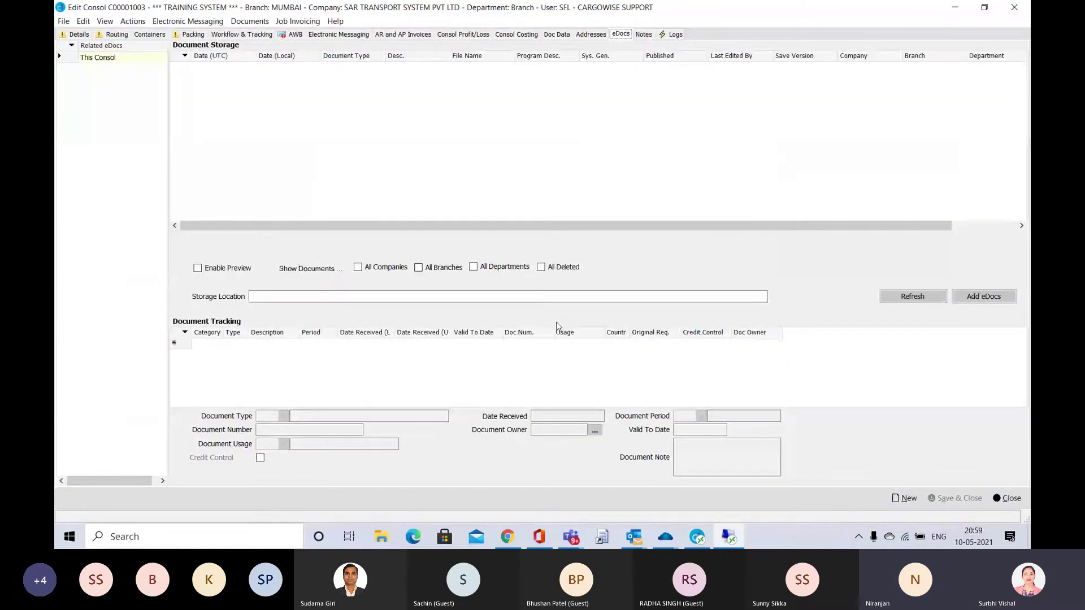
click(249, 22)
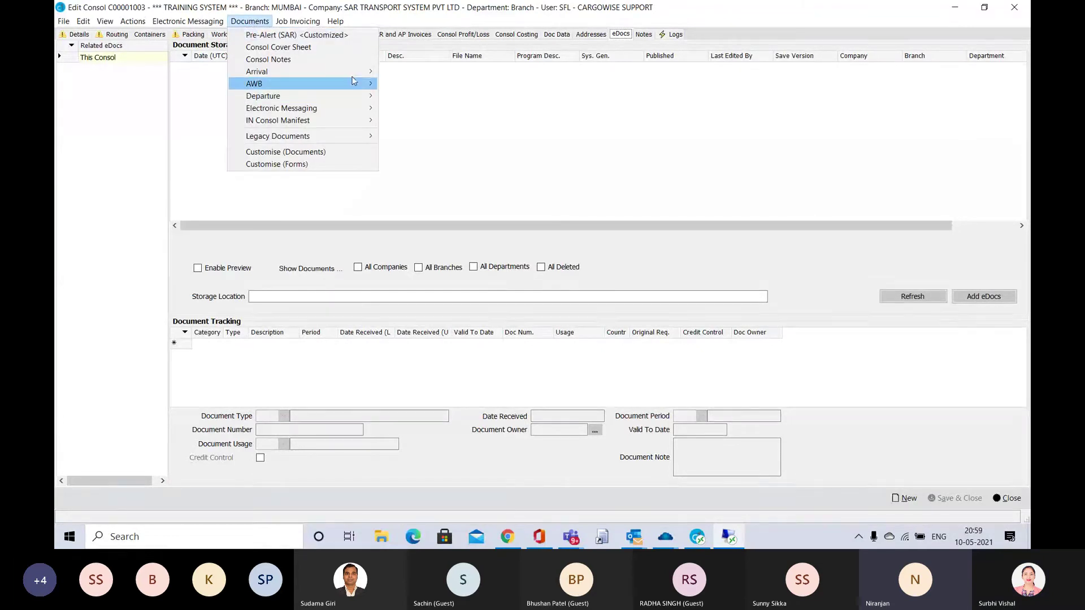
mouse_move(362, 85)
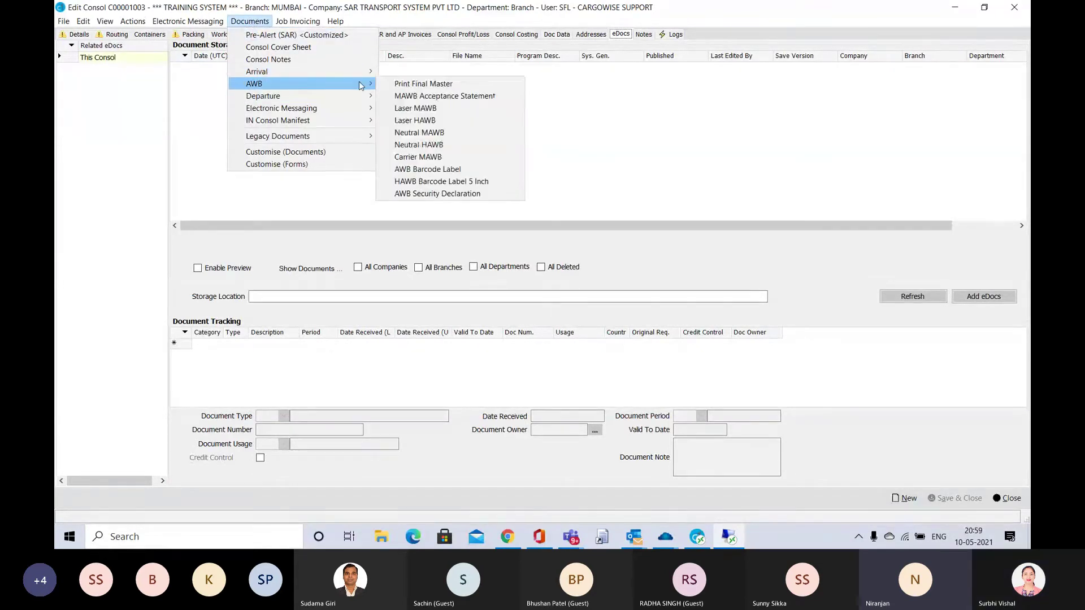
click(421, 109)
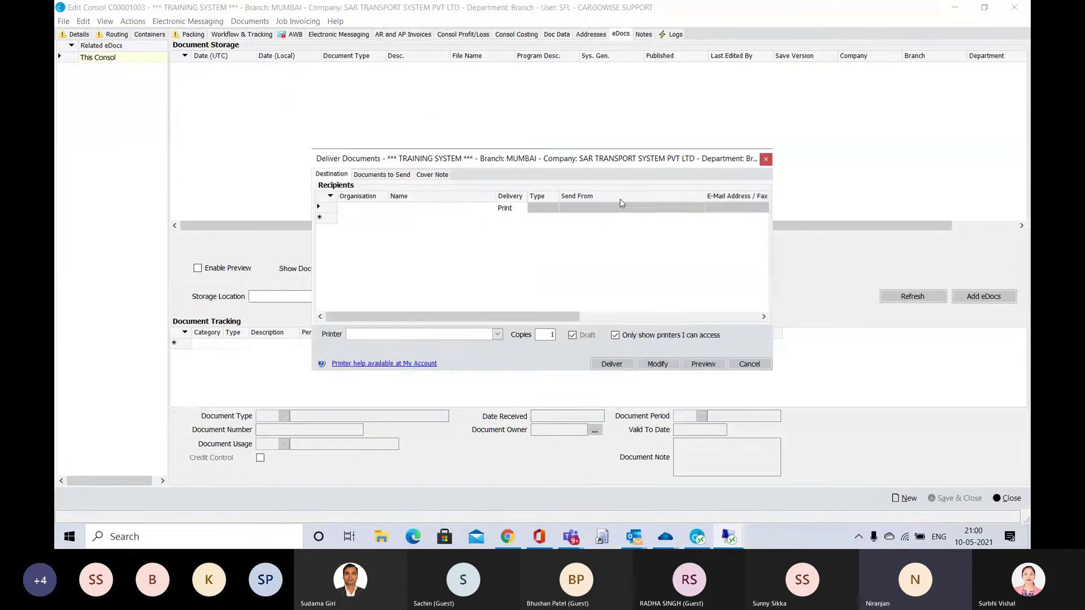
click(710, 366)
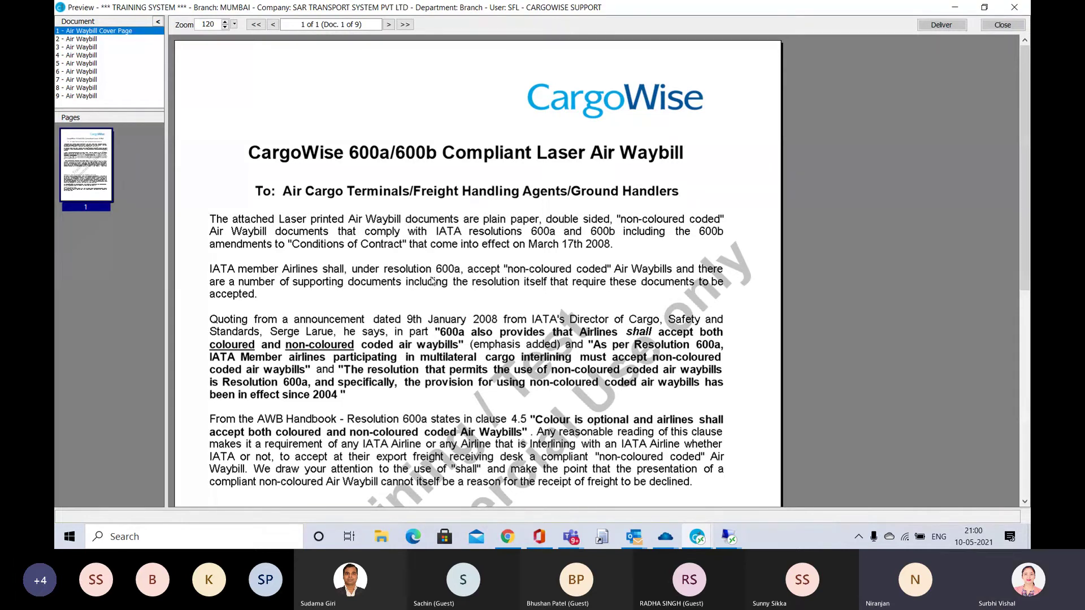
scroll(432, 281, down, 5)
scroll(432, 281, down, 2)
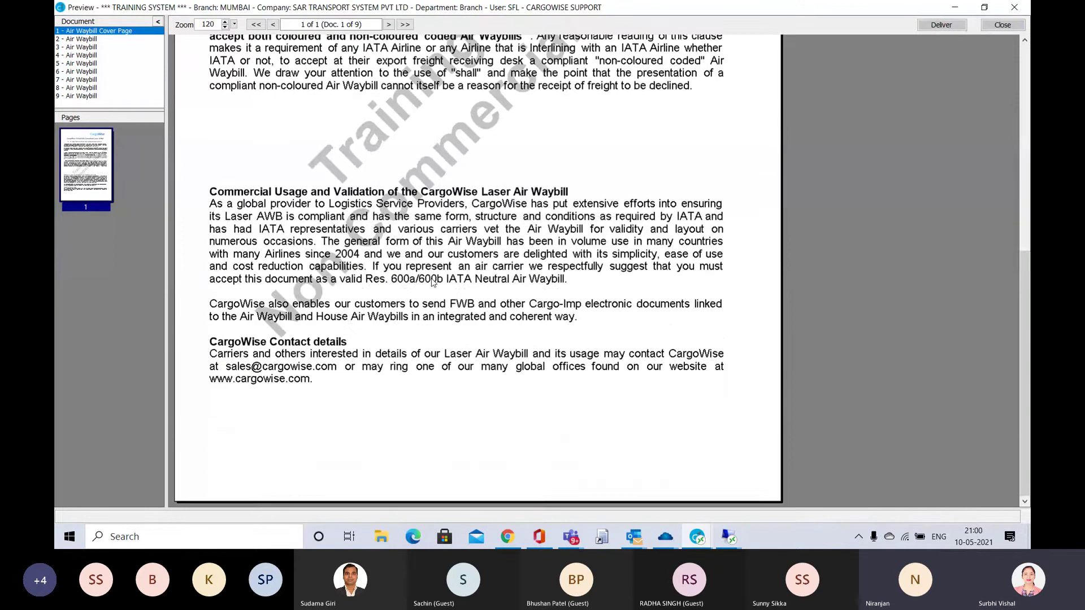
click(87, 40)
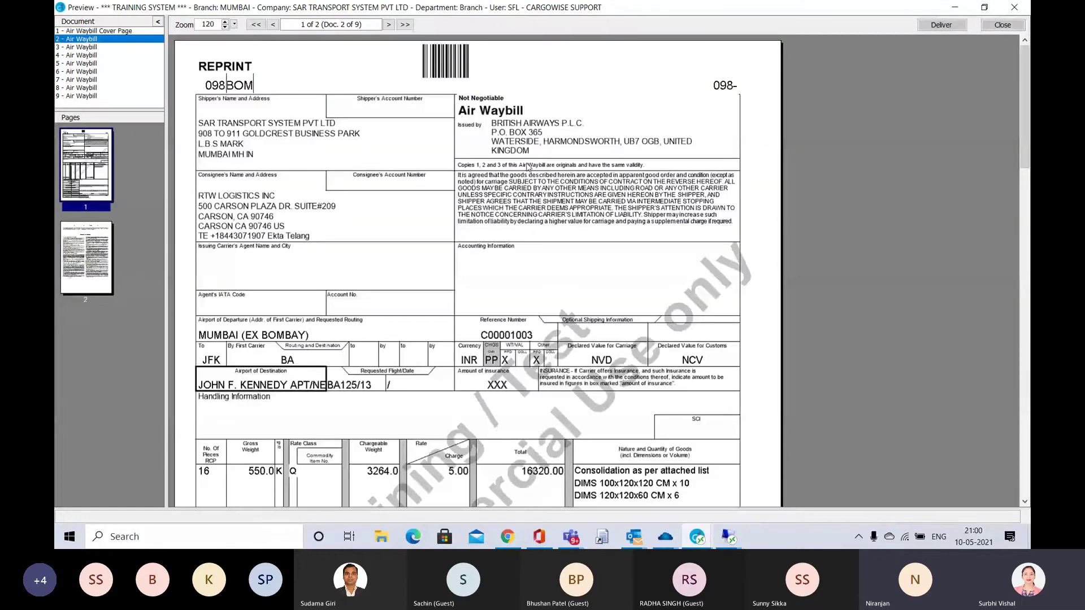
scroll(527, 165, down, 2)
scroll(527, 166, up, 2)
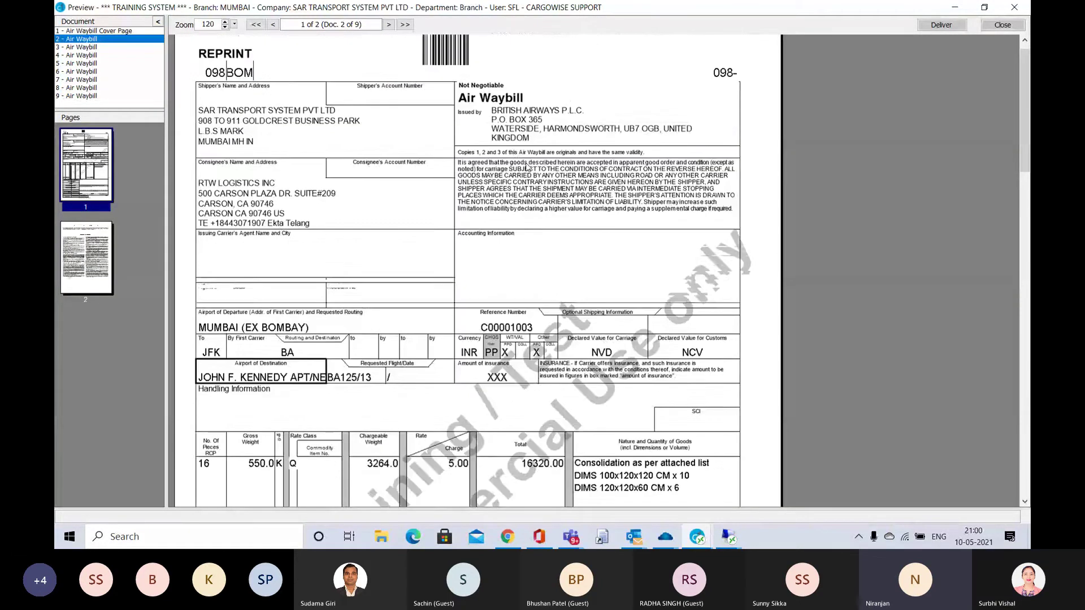
Reread the Laser MAWB cover page down to the CargoWise contact details, and close the preview and document delivery.
click(133, 31)
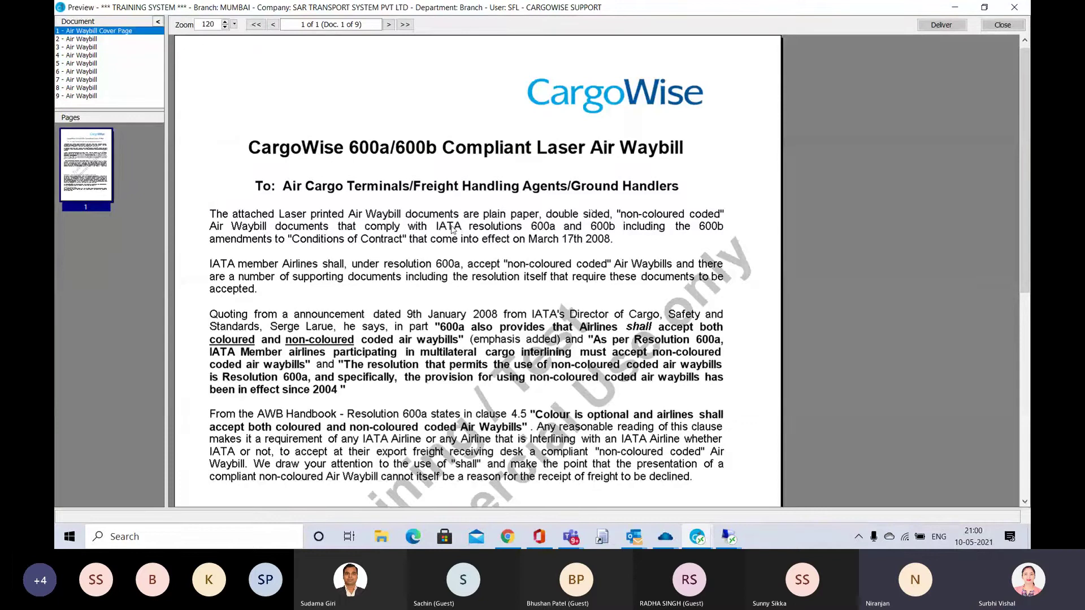
scroll(439, 221, down, 7)
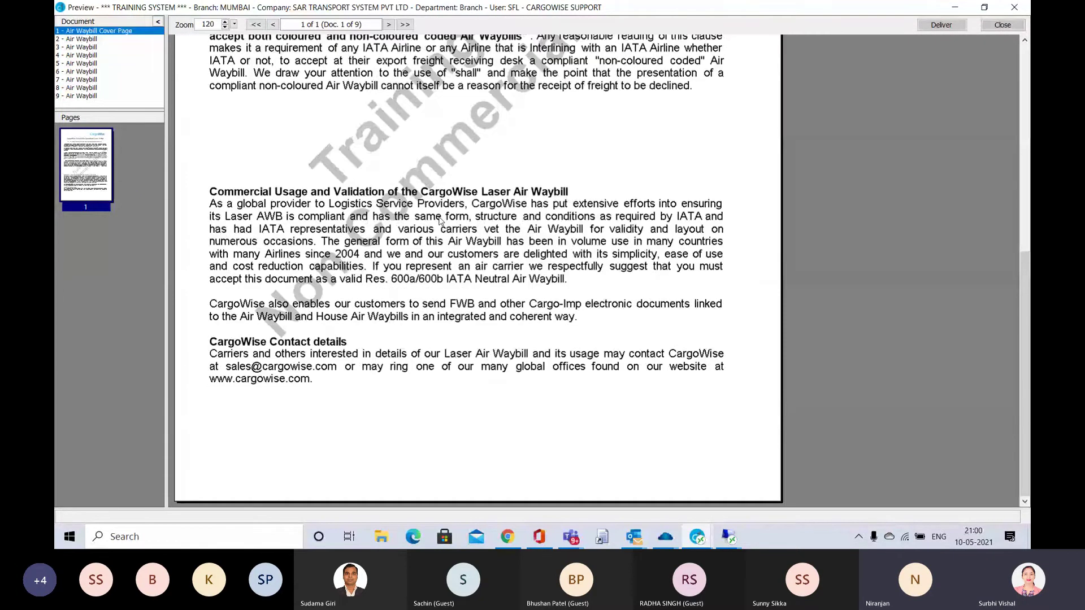
scroll(440, 220, up, 1)
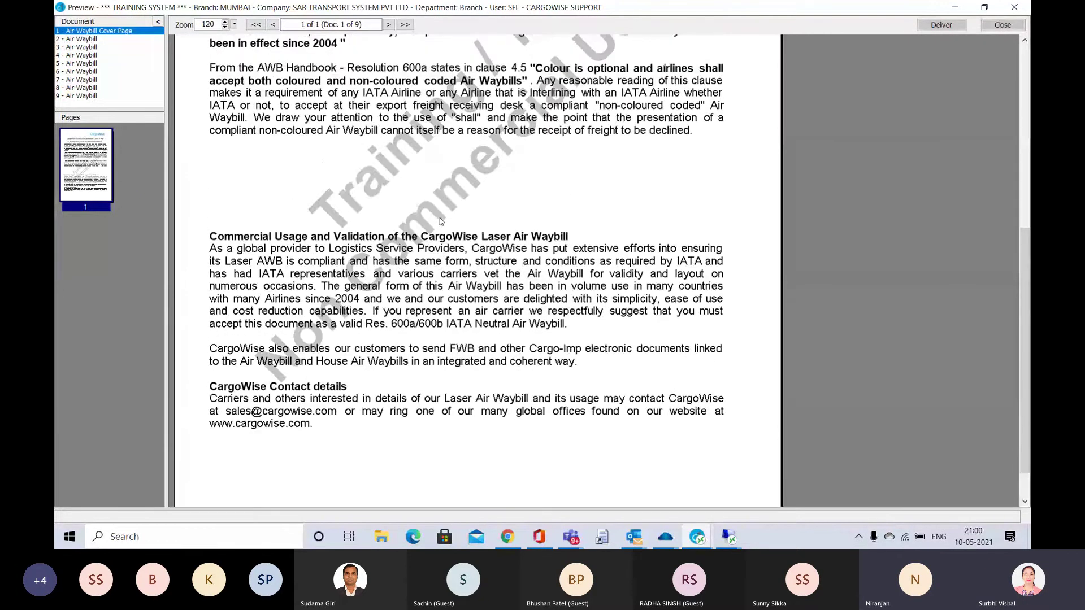
scroll(440, 220, up, 7)
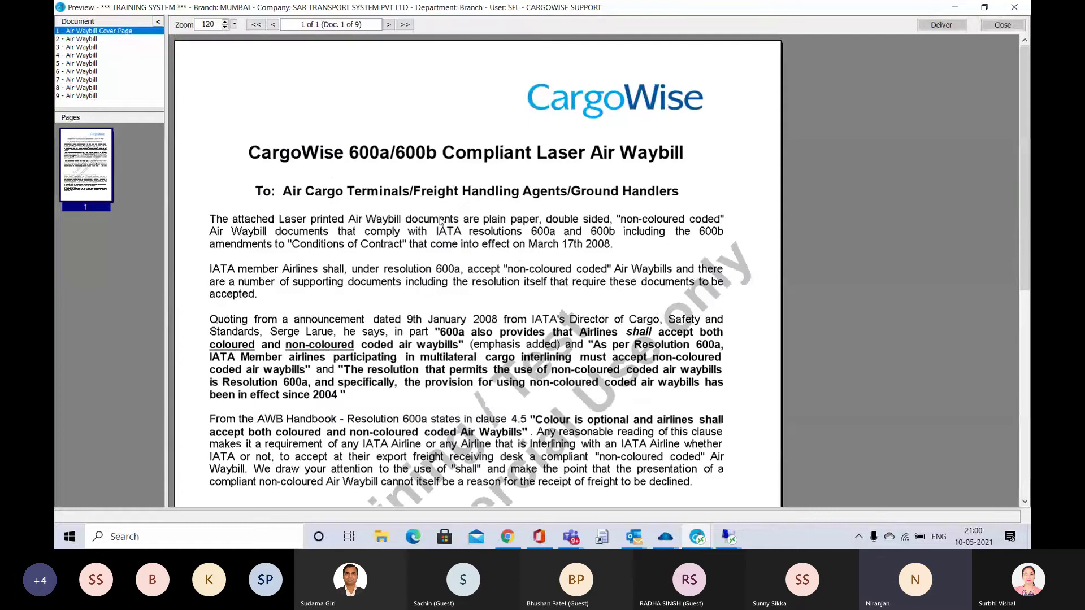
click(1002, 24)
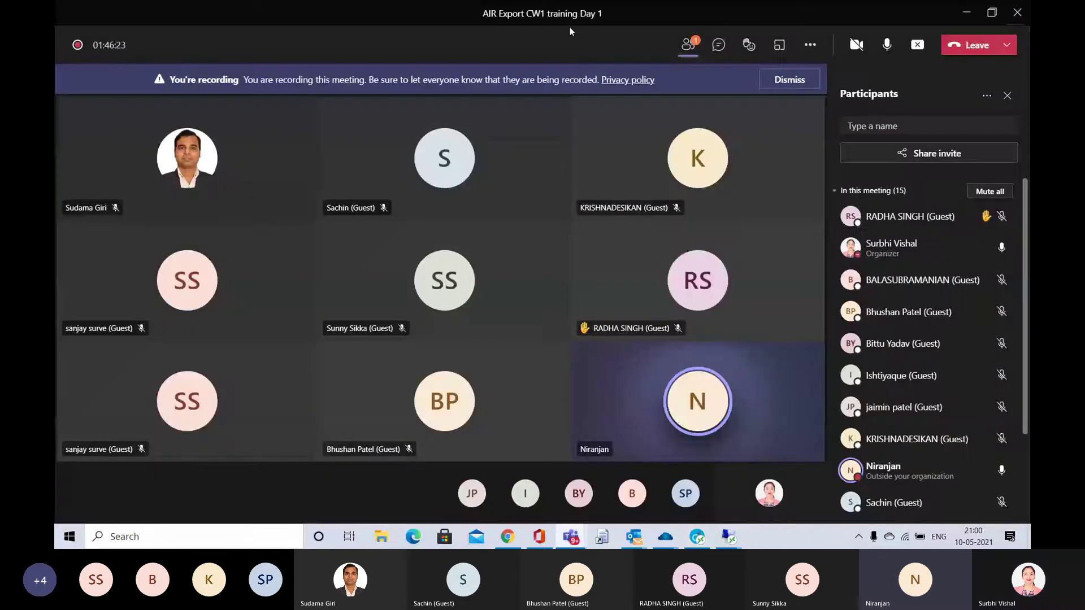
key(alt+Tab)
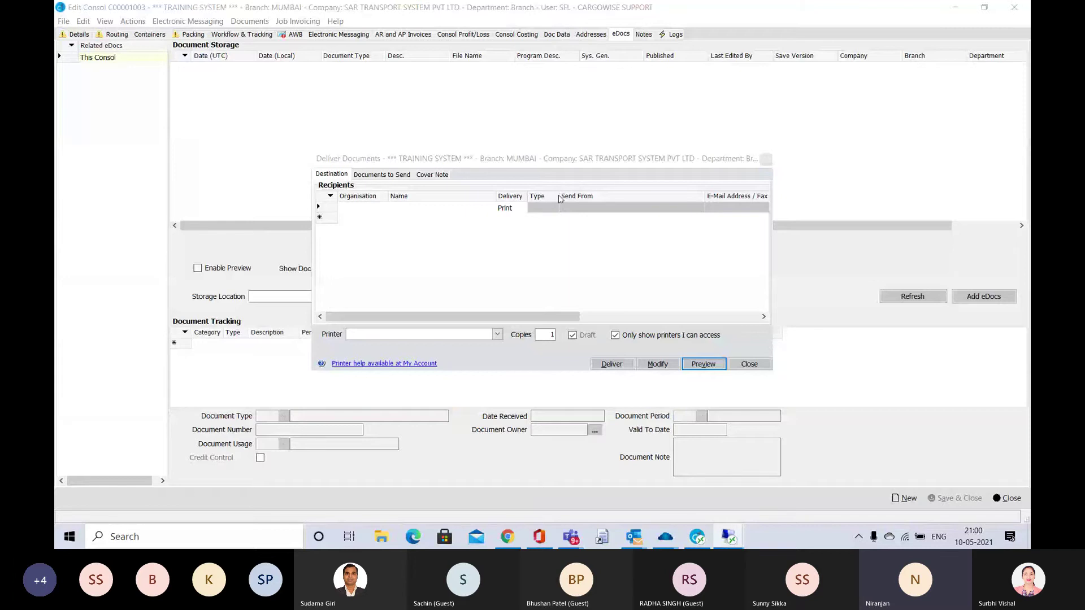
click(749, 365)
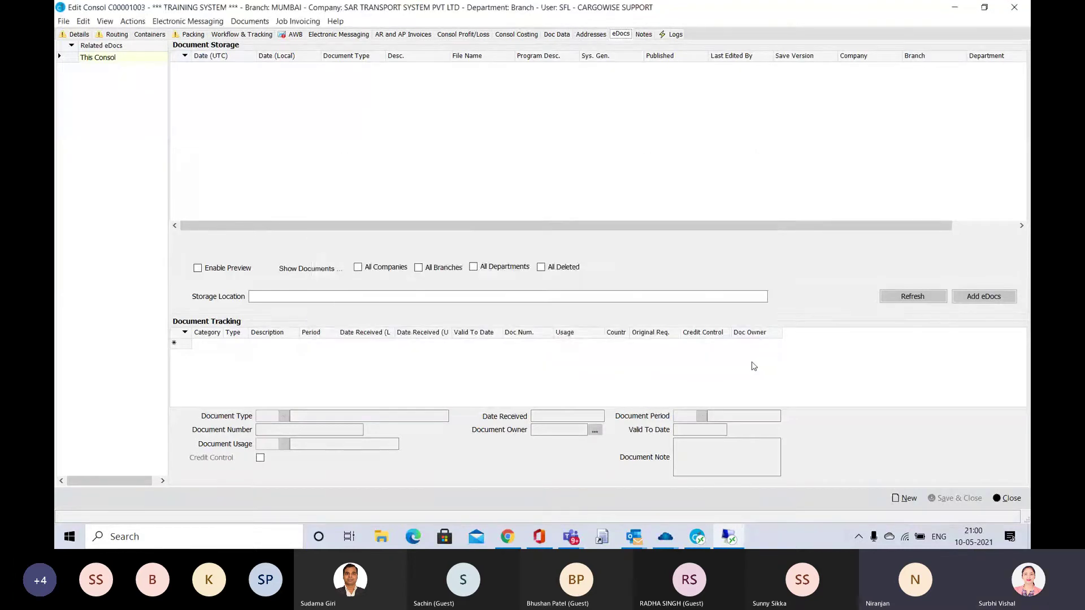
Check the Teams meeting and bring up the consol's main details with its flight data and attached shipment.
key(alt+Tab)
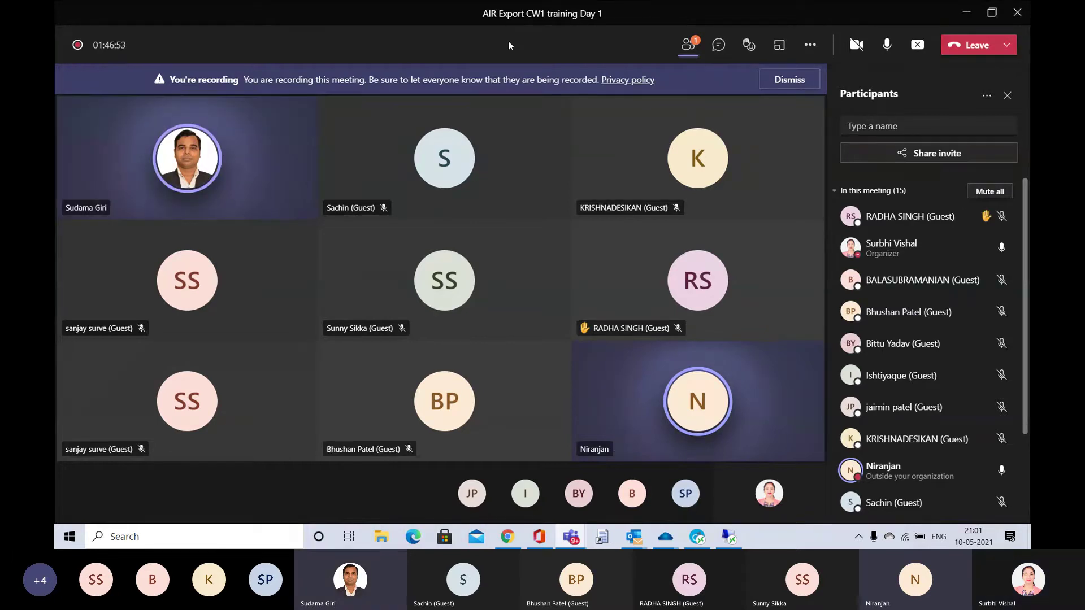
key(alt+Tab)
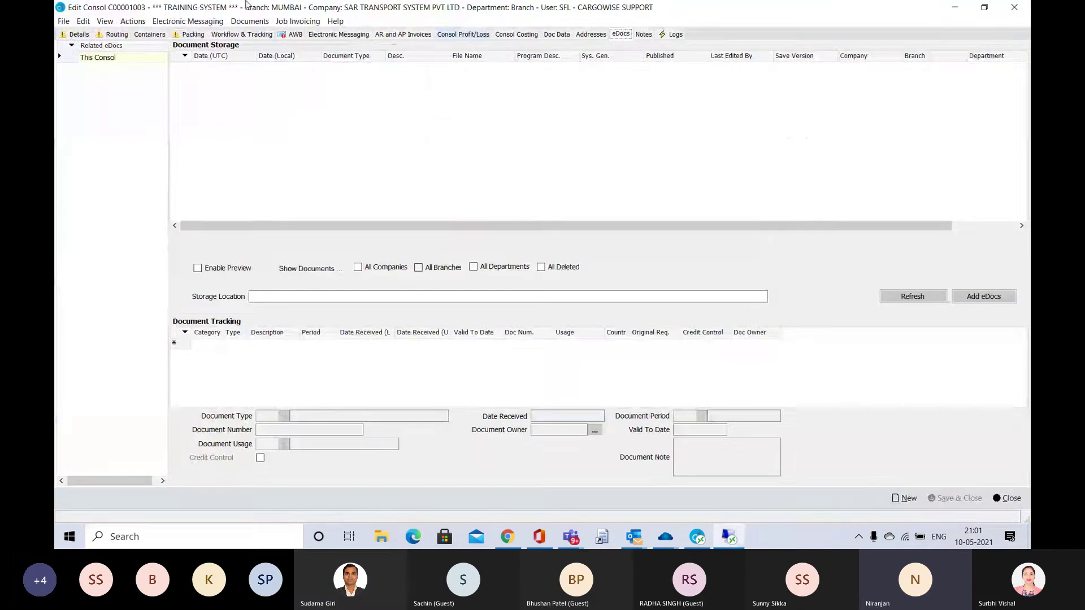
click(71, 34)
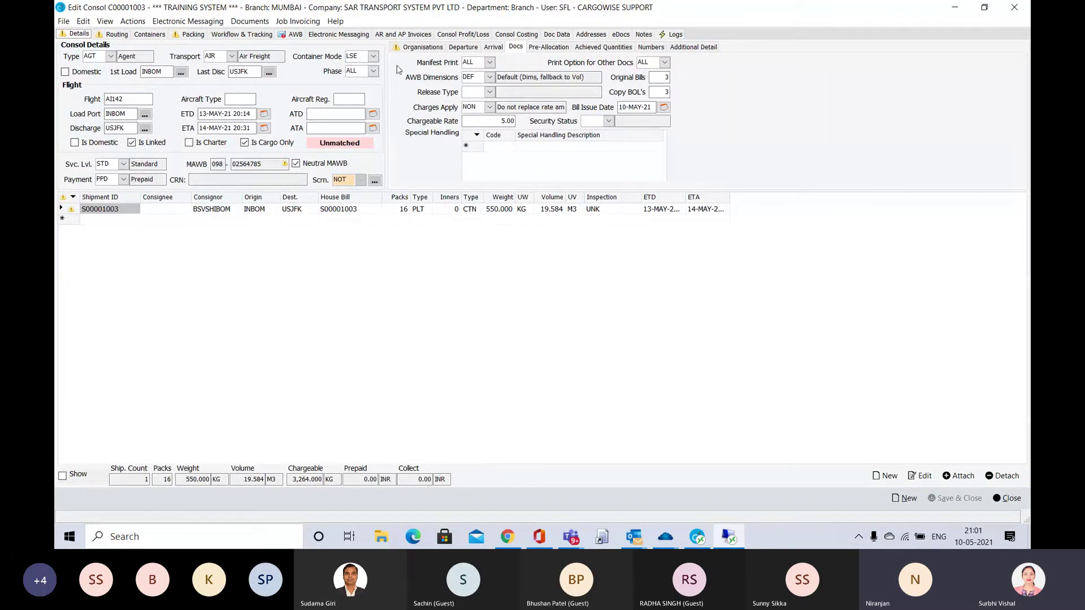
key(alt+Tab)
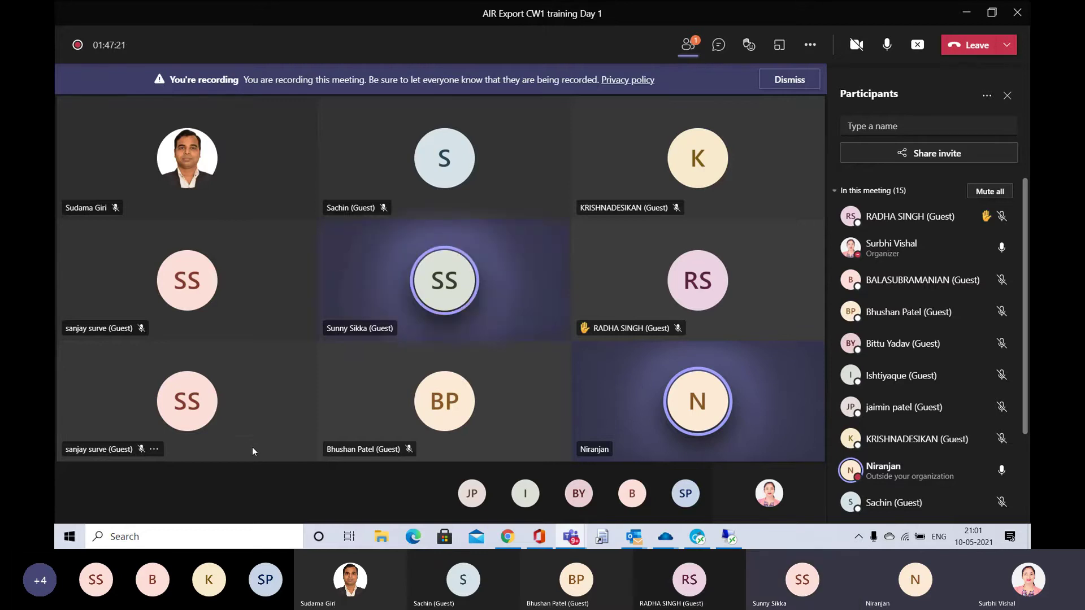
key(alt+Tab)
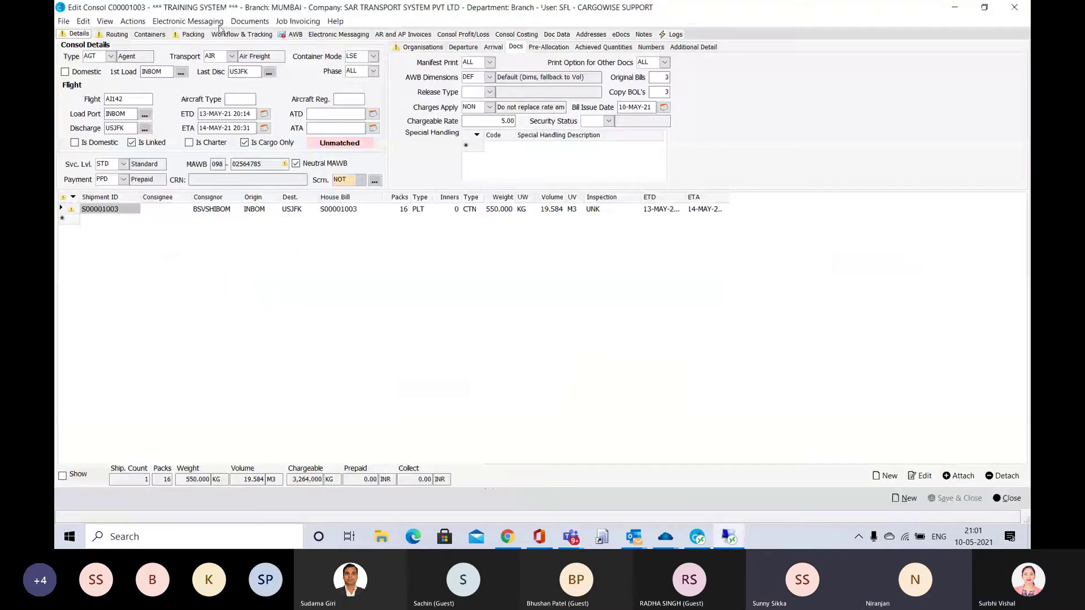
Look through the consol's AWB, IN Consol Manifest and departure documents, and preview the Manifest (Portrait).
click(256, 22)
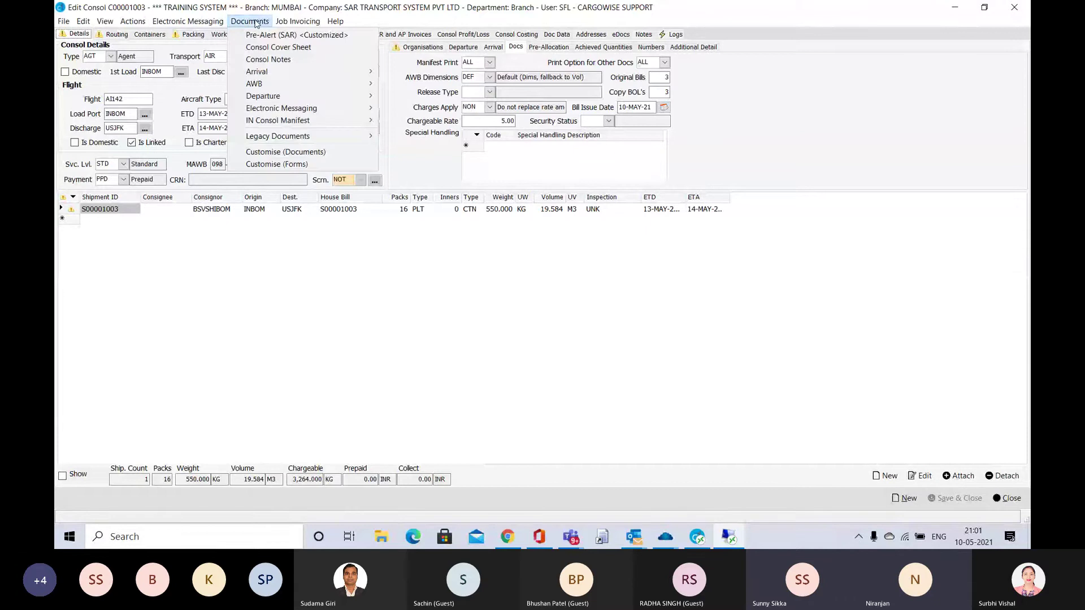
mouse_move(304, 84)
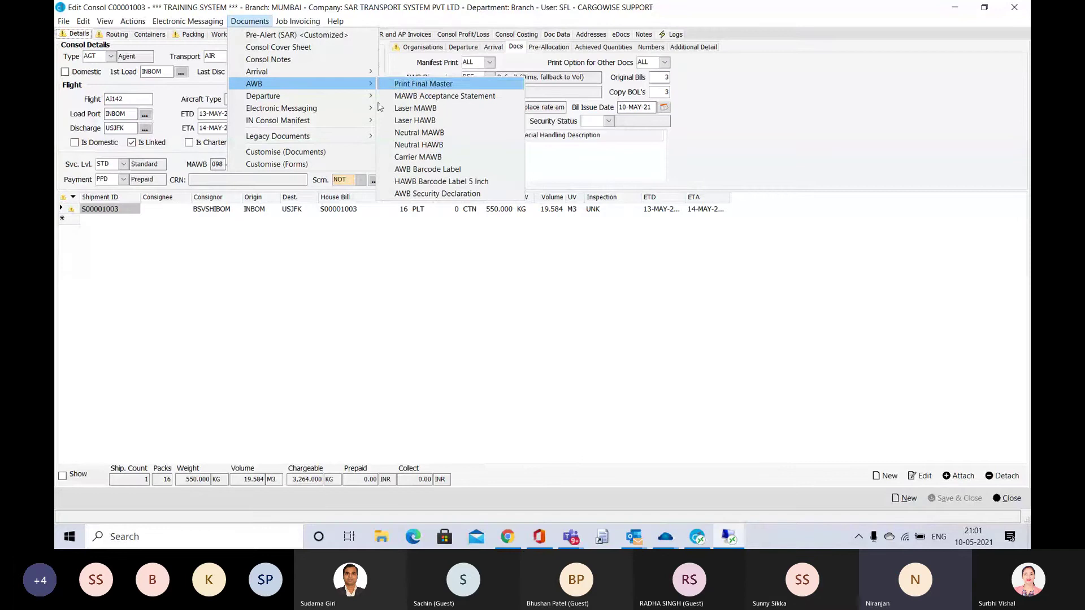
mouse_move(356, 122)
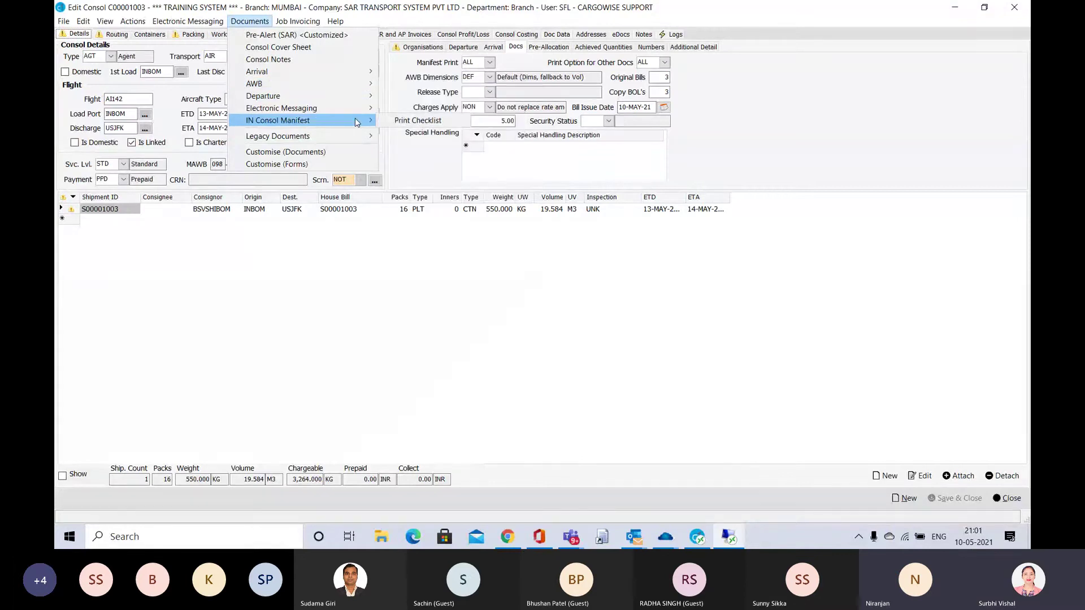
mouse_move(346, 90)
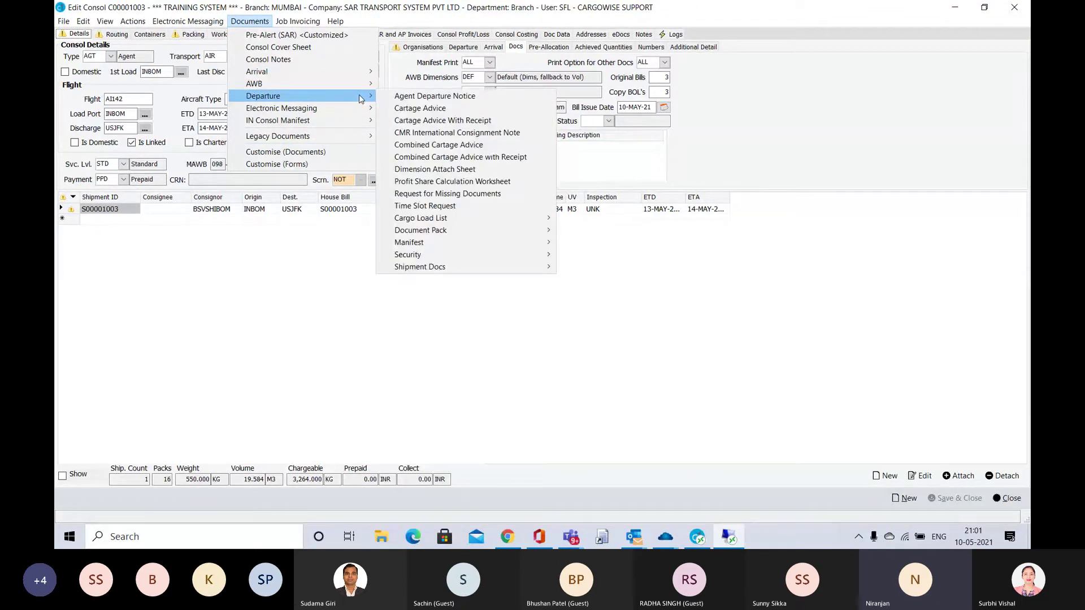
mouse_move(491, 244)
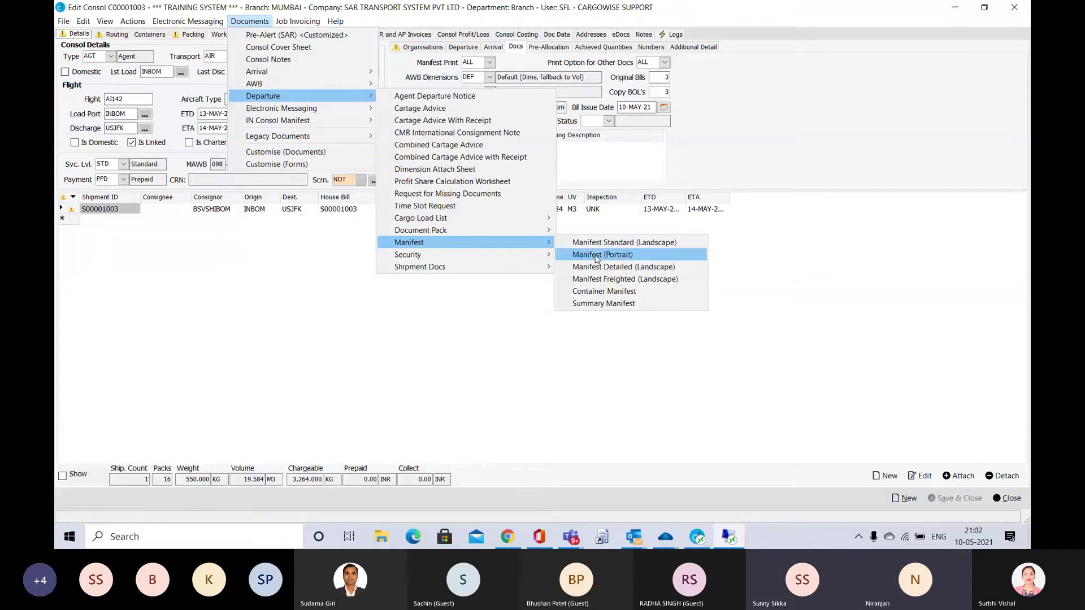
click(597, 255)
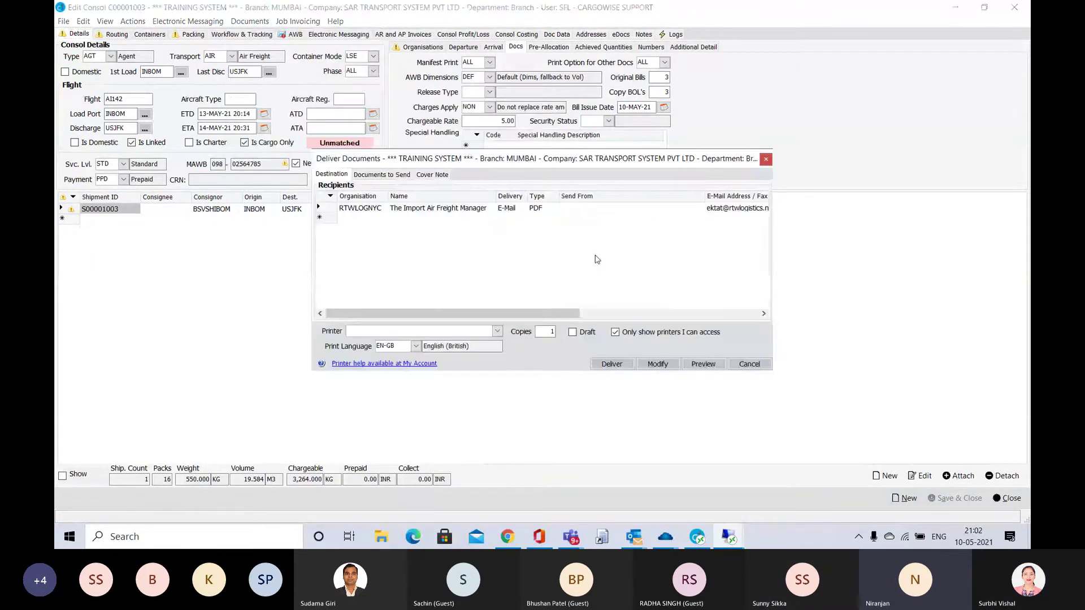
click(704, 364)
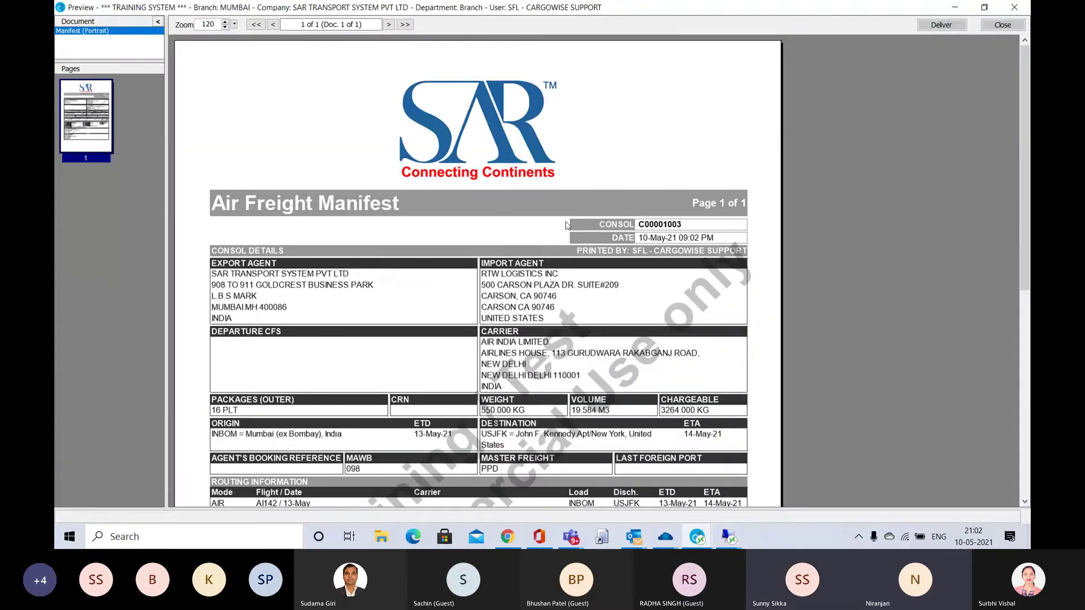
Review the air freight manifest from the consol details to the delivery agent, and close the preview and document delivery.
scroll(465, 242, down, 5)
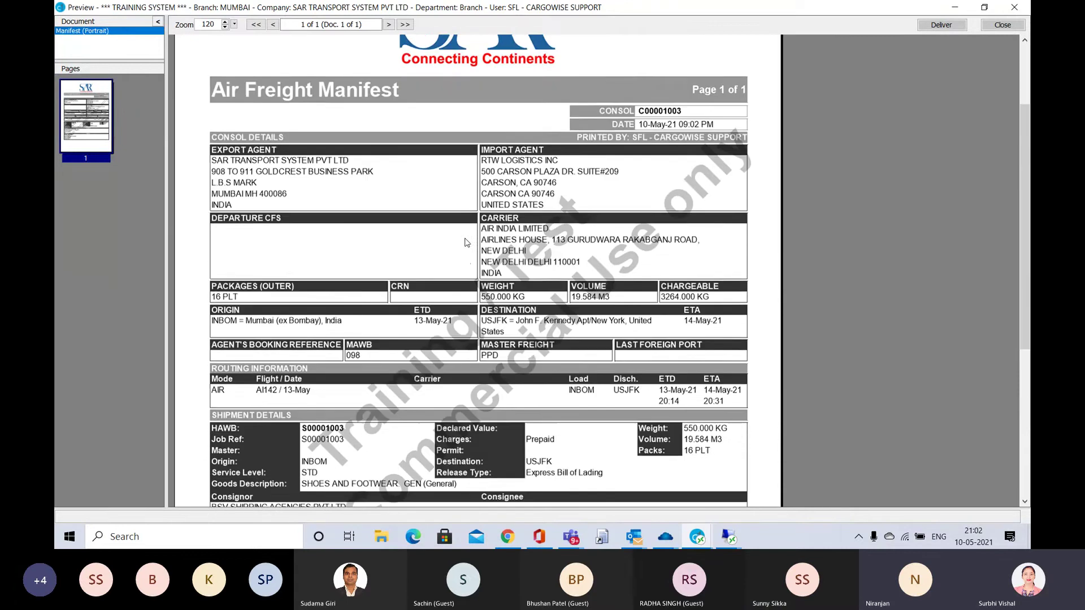
scroll(466, 243, down, 2)
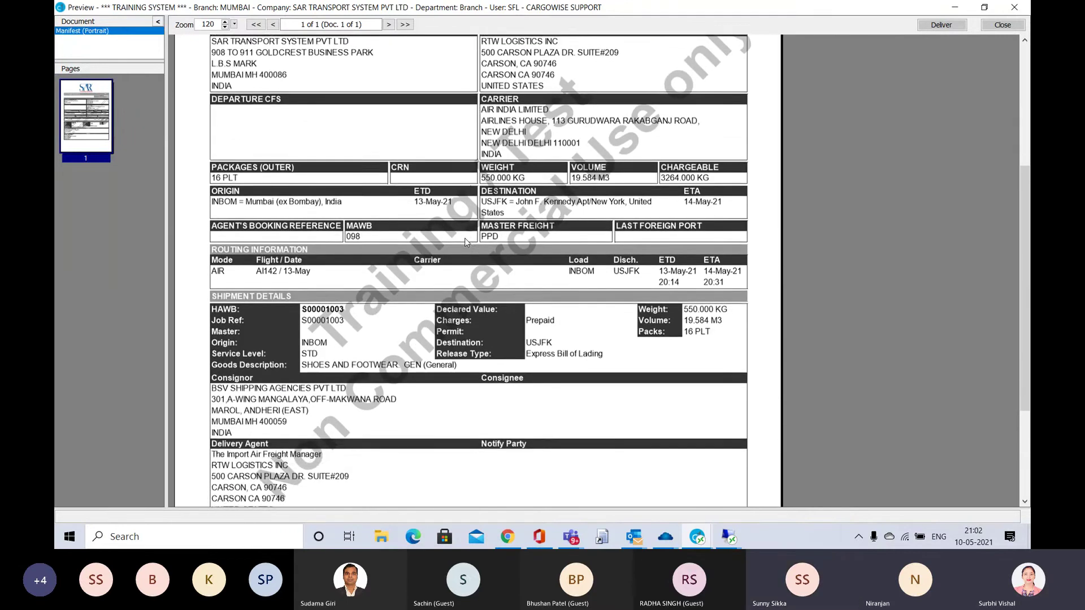
scroll(467, 242, up, 4)
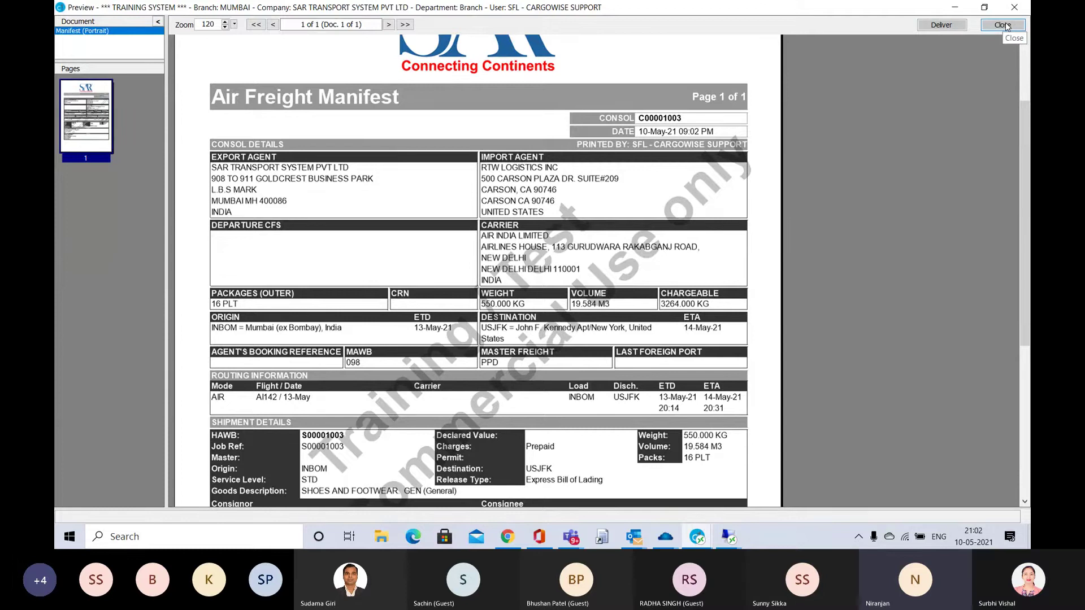
scroll(660, 123, down, 5)
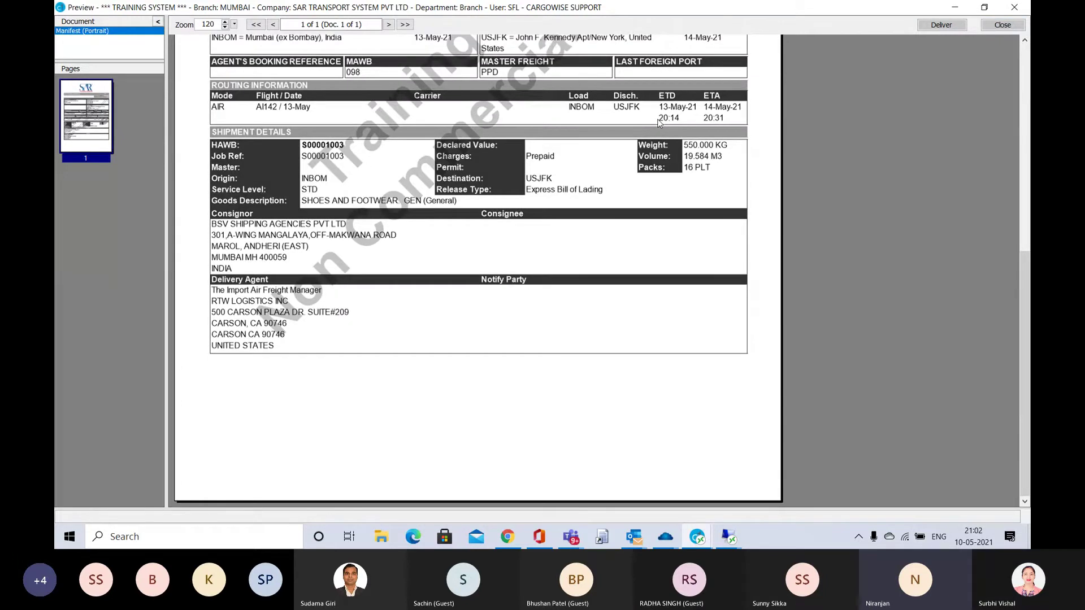
click(1012, 24)
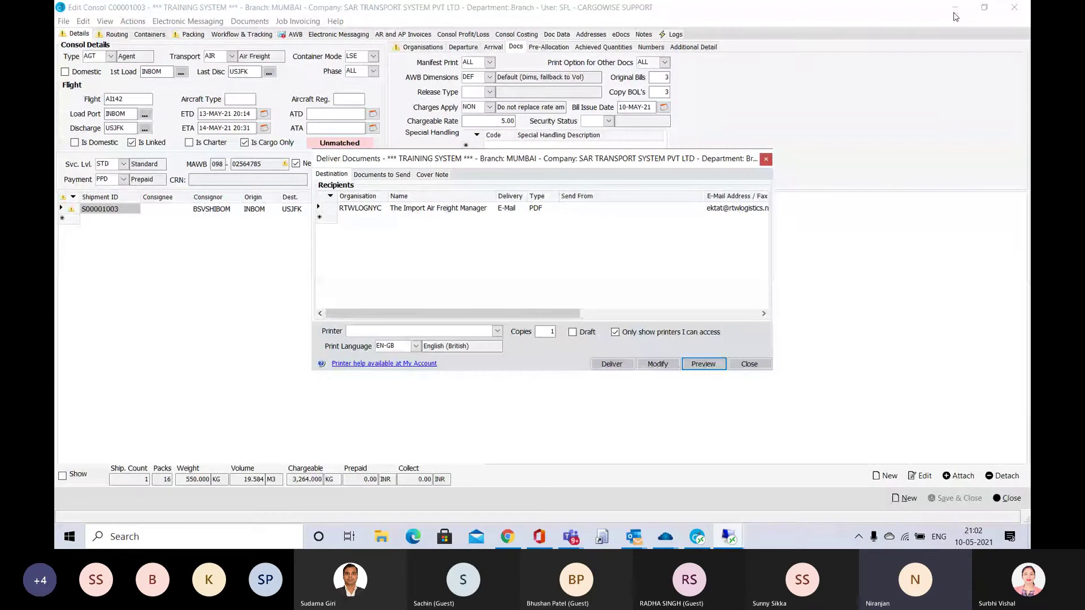
click(737, 367)
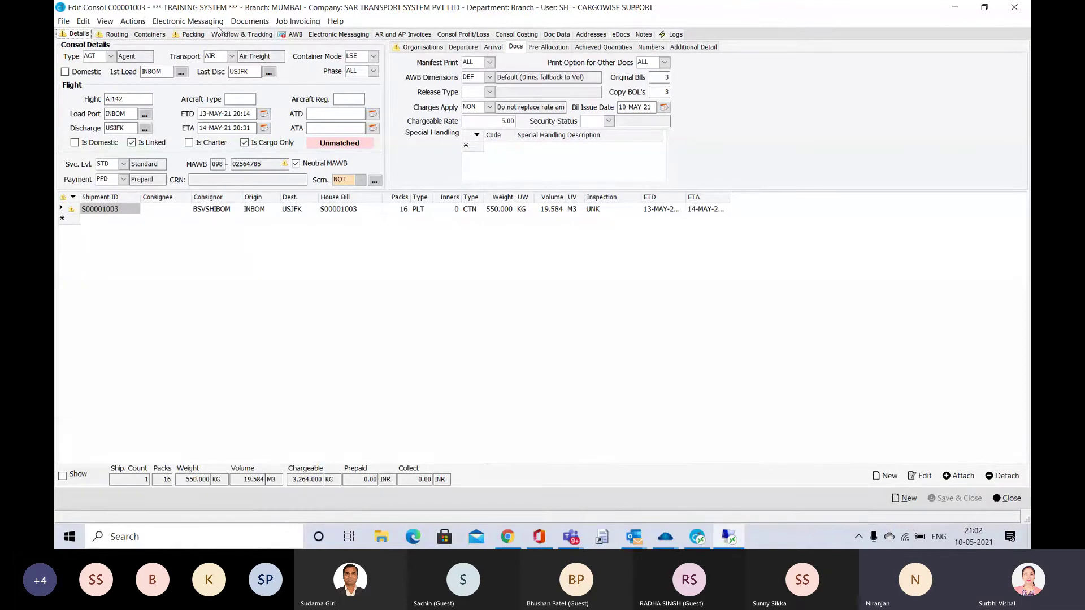
Show the consol's sending agent, receiving agent and carrier organisations, and switch to the Teams meeting.
click(427, 48)
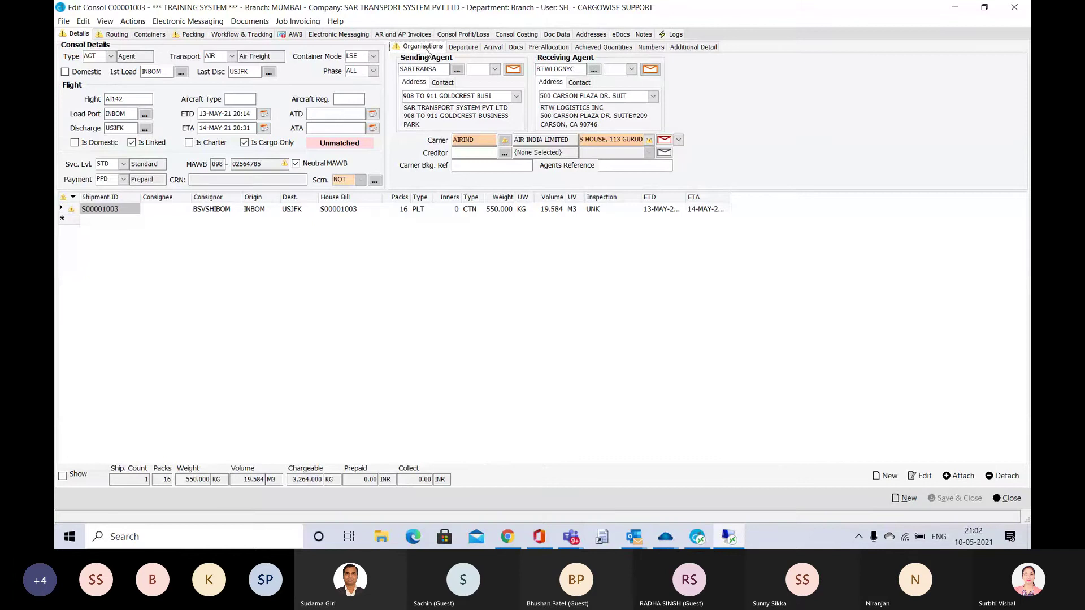
key(alt+Tab)
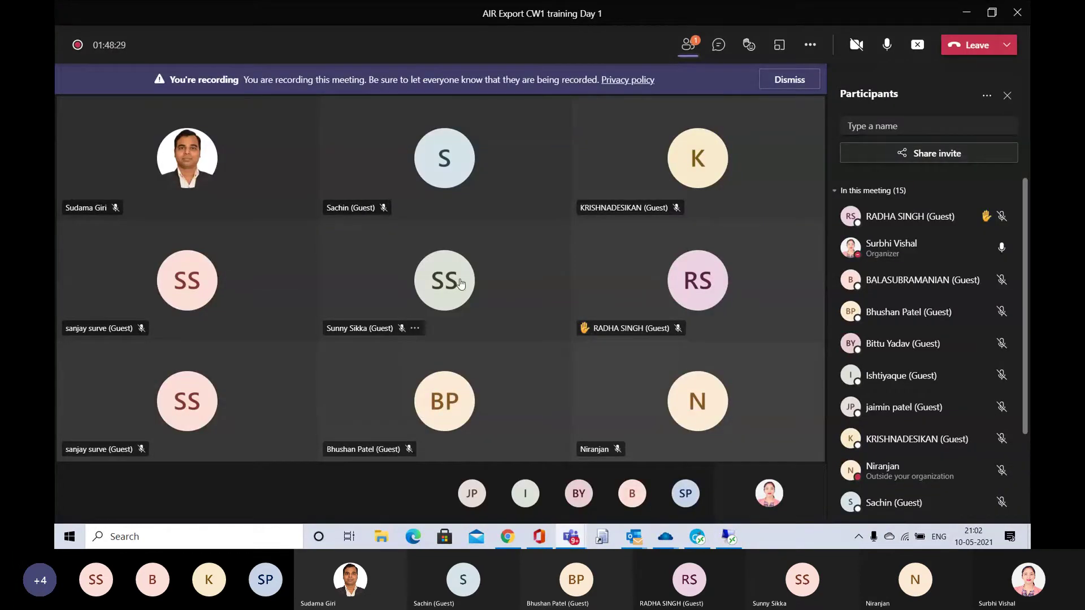
Look through the participants of the Teams meeting, glance back at the consol, and stop sharing the screen.
scroll(902, 393, down, 3)
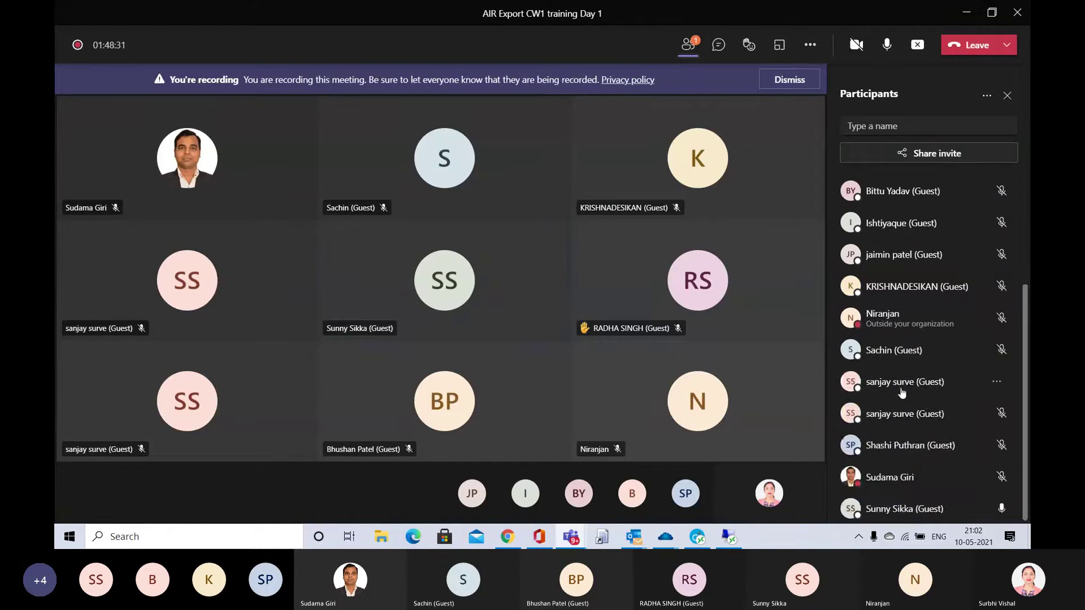
scroll(902, 392, up, 3)
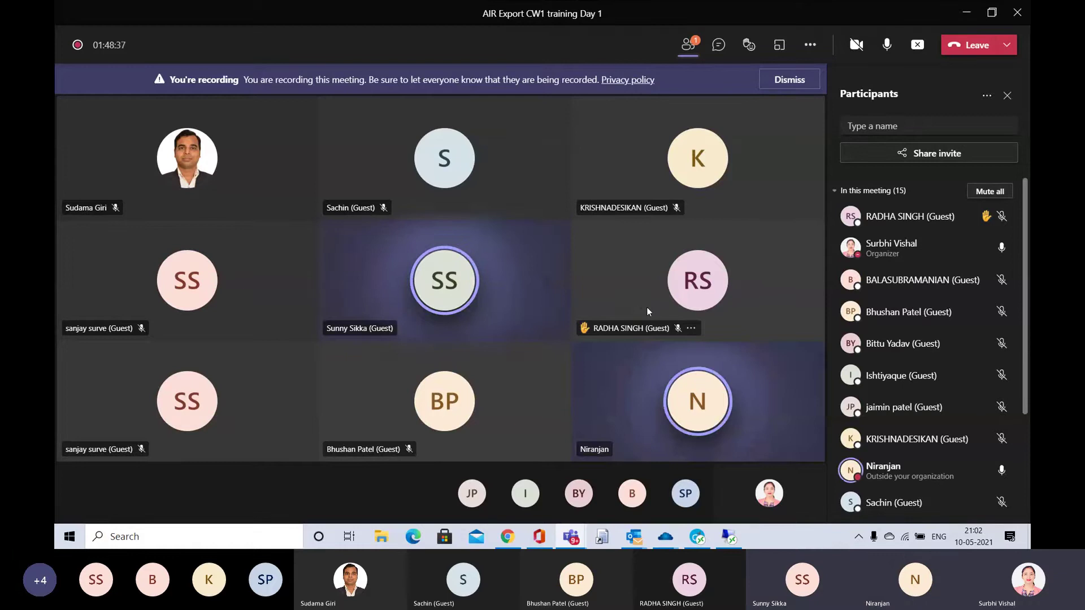
key(alt+Tab)
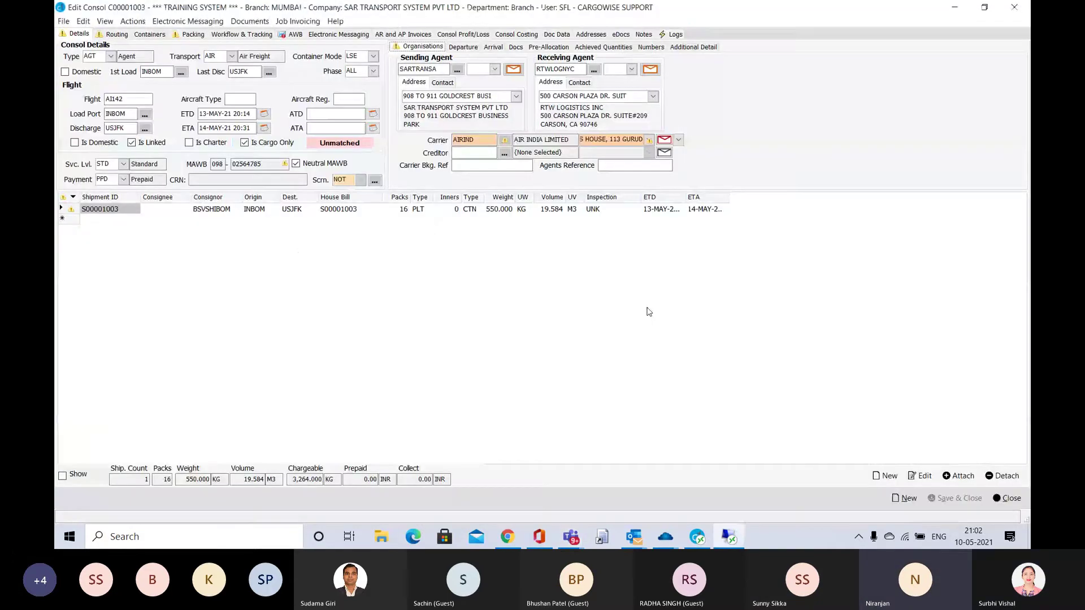
key(alt+Tab)
click(403, 187)
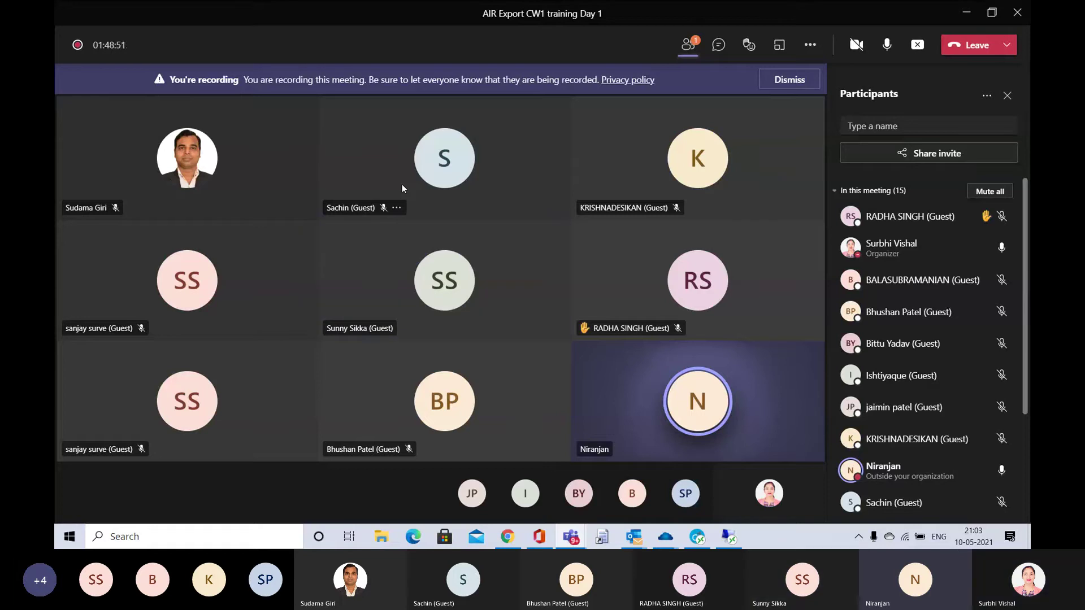
click(918, 45)
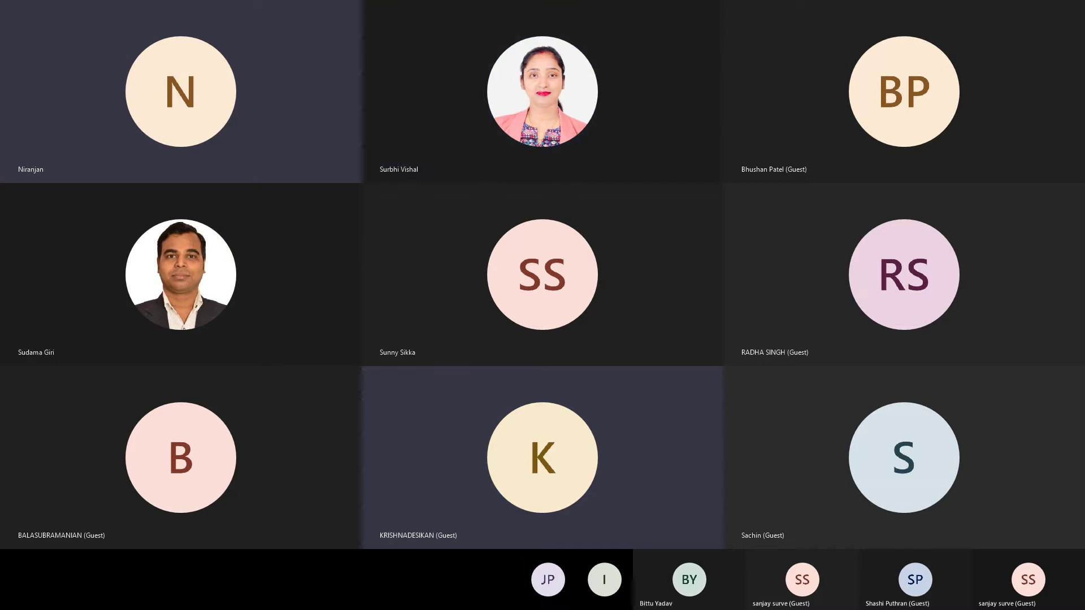
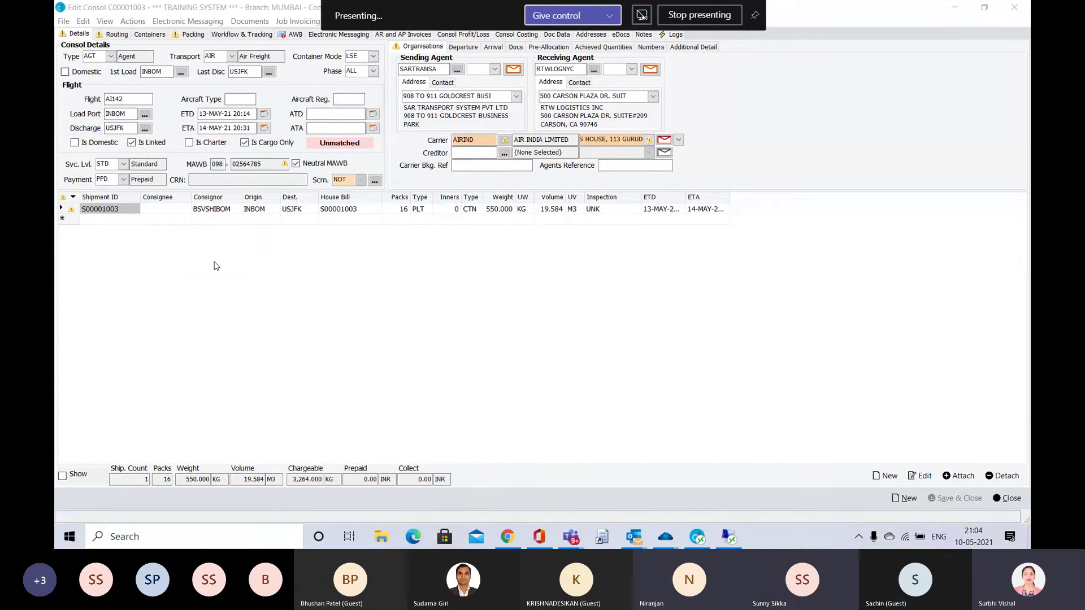
Start a blank second shipment line in the consol, dismiss the save request, and step through its consignor, origin and destination fields.
double_click(94, 224)
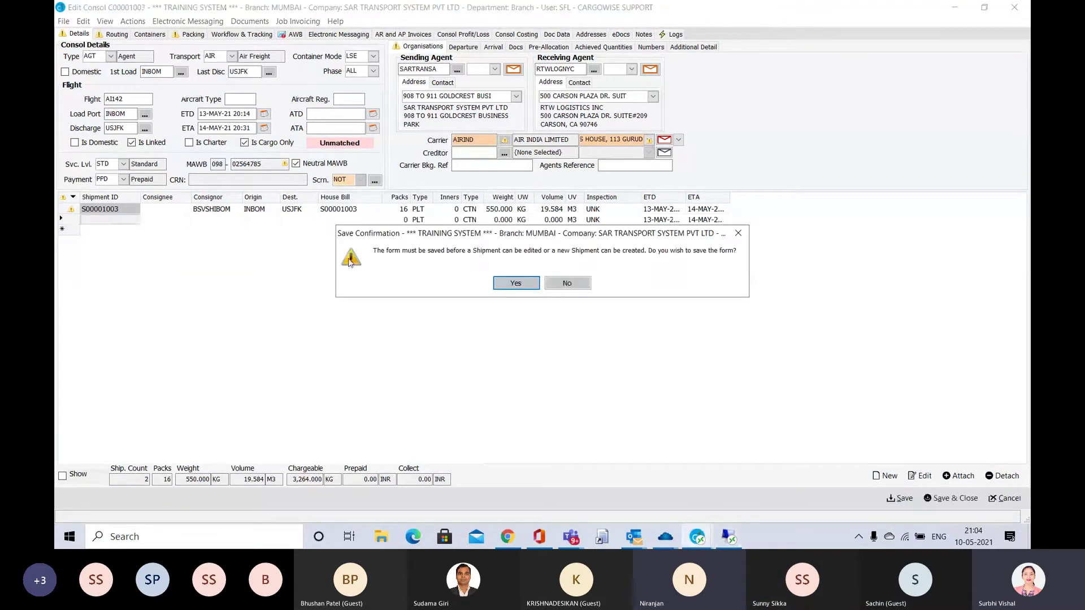
click(739, 232)
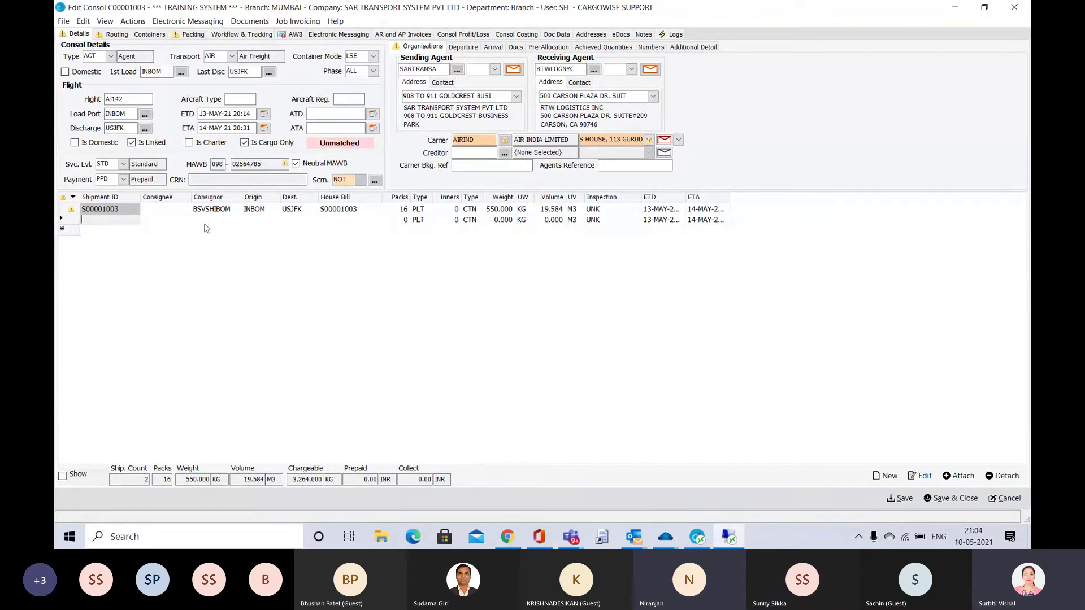
click(211, 220)
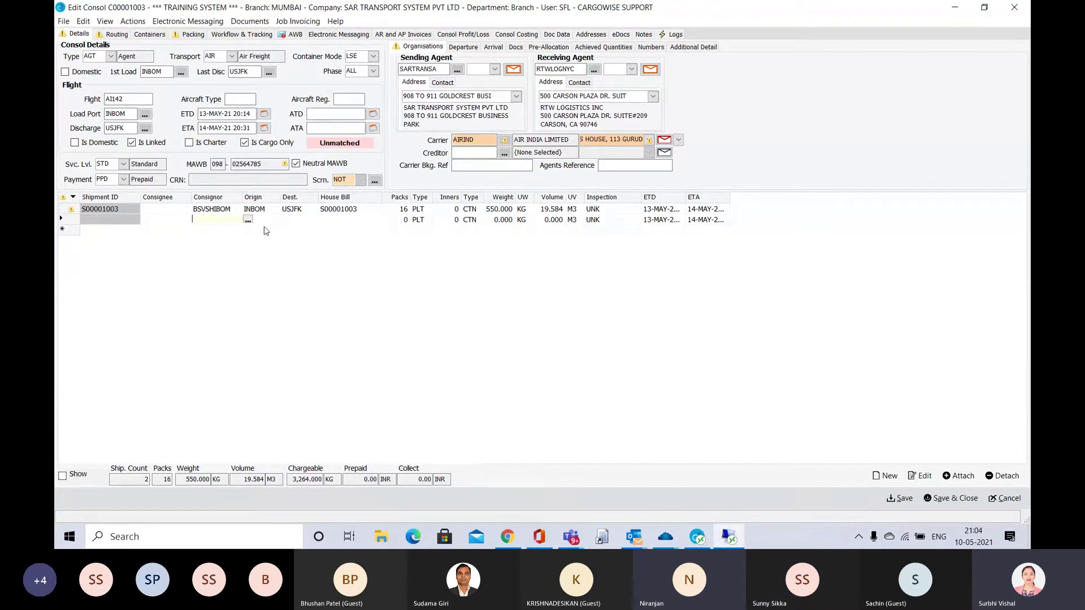
key(Tab)
key(Tab)
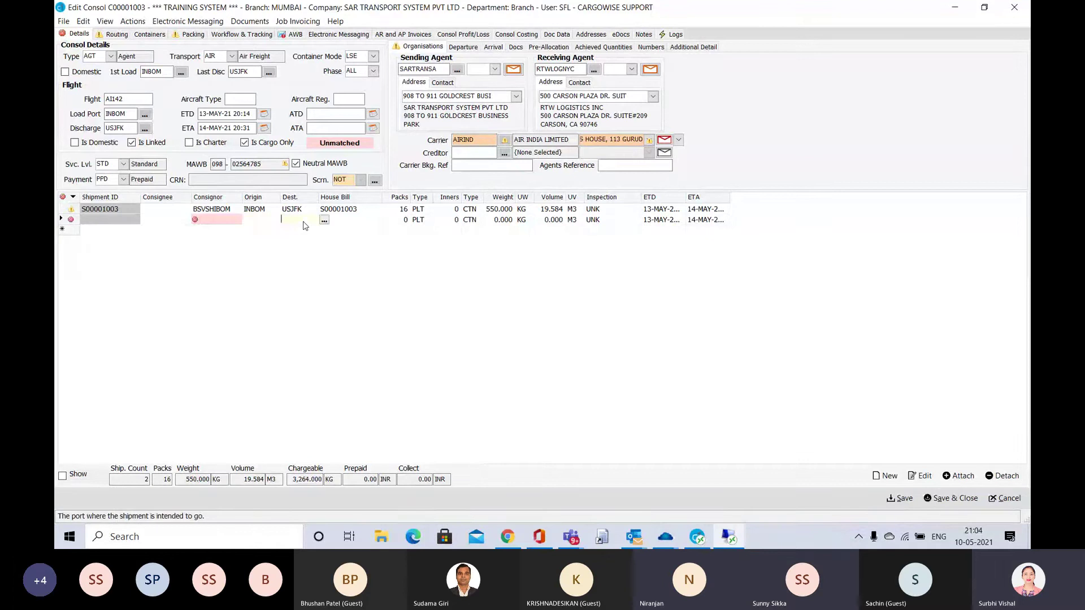
Detach the blank second shipment line from the consol and confirm the detachment.
click(62, 220)
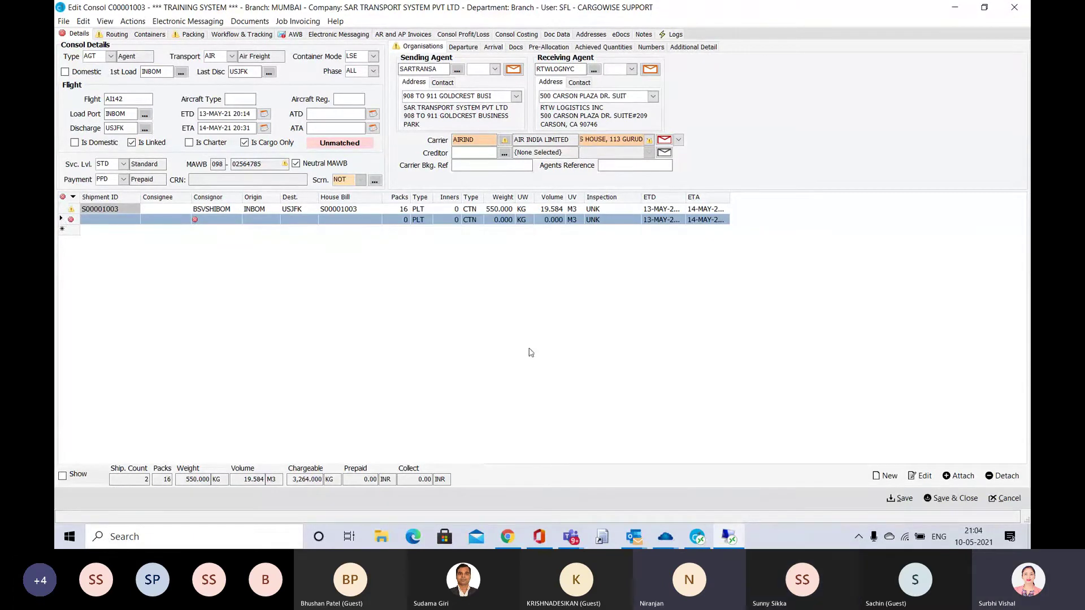
click(1005, 476)
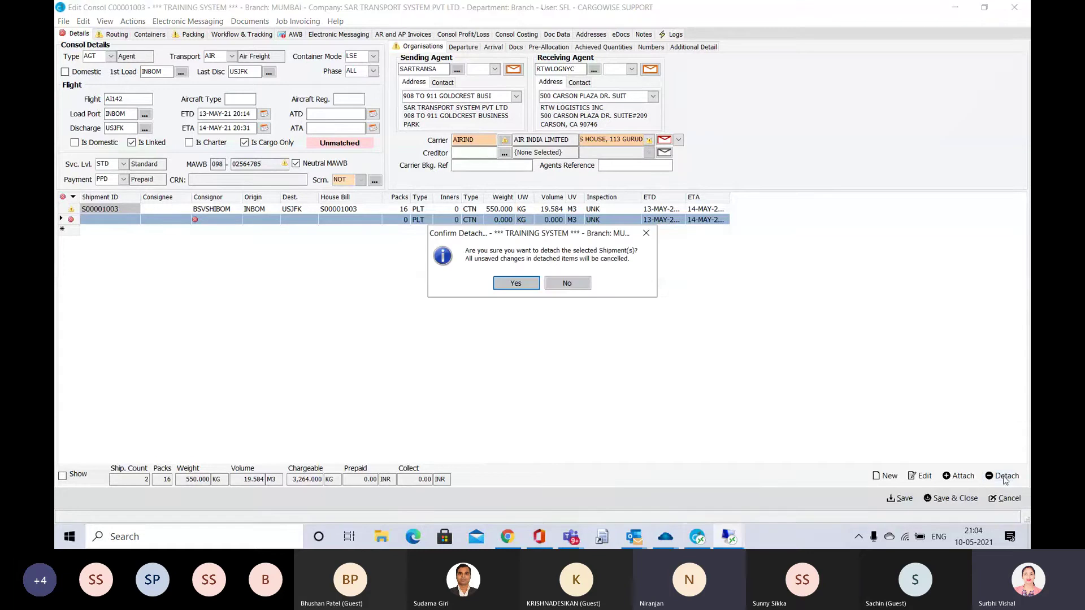
click(516, 284)
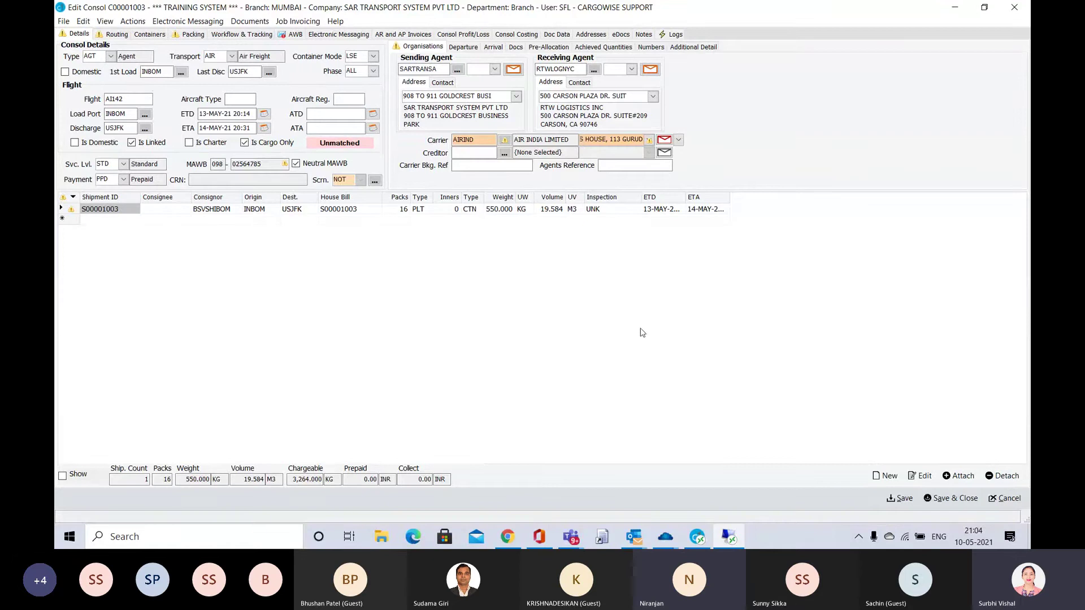
Save the consol, accept the eDocs reload, and look over its stored eDocs before returning to the main details.
key(ctrl+s)
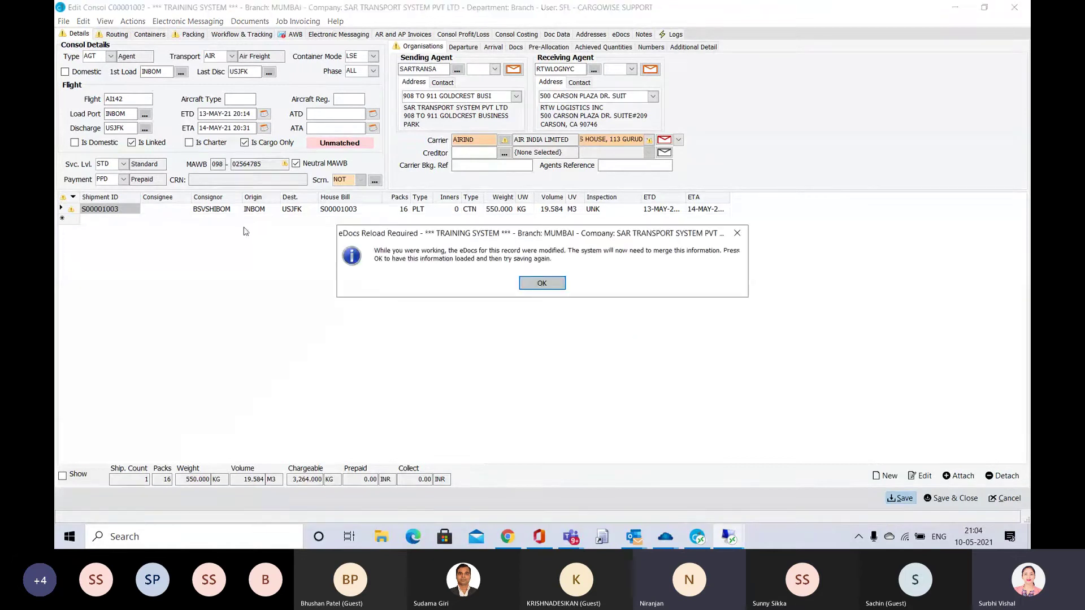
click(542, 284)
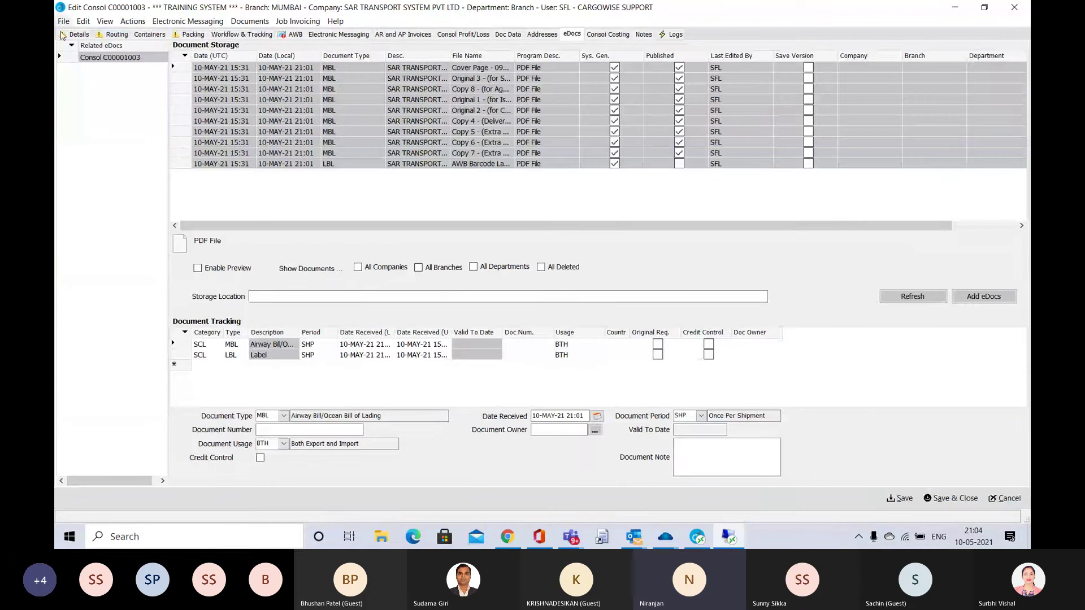
click(77, 36)
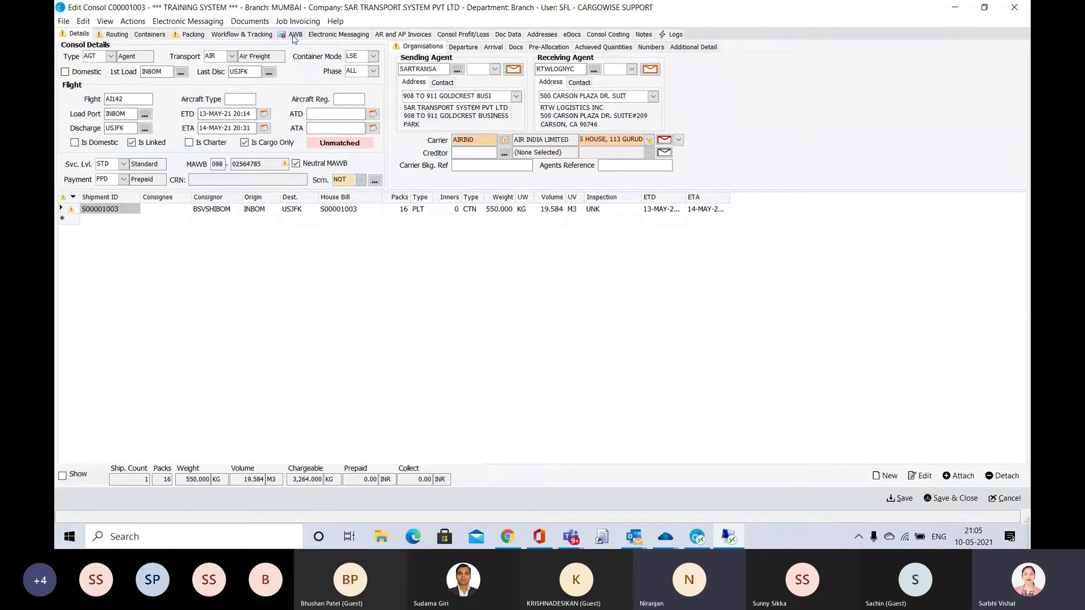
click(573, 34)
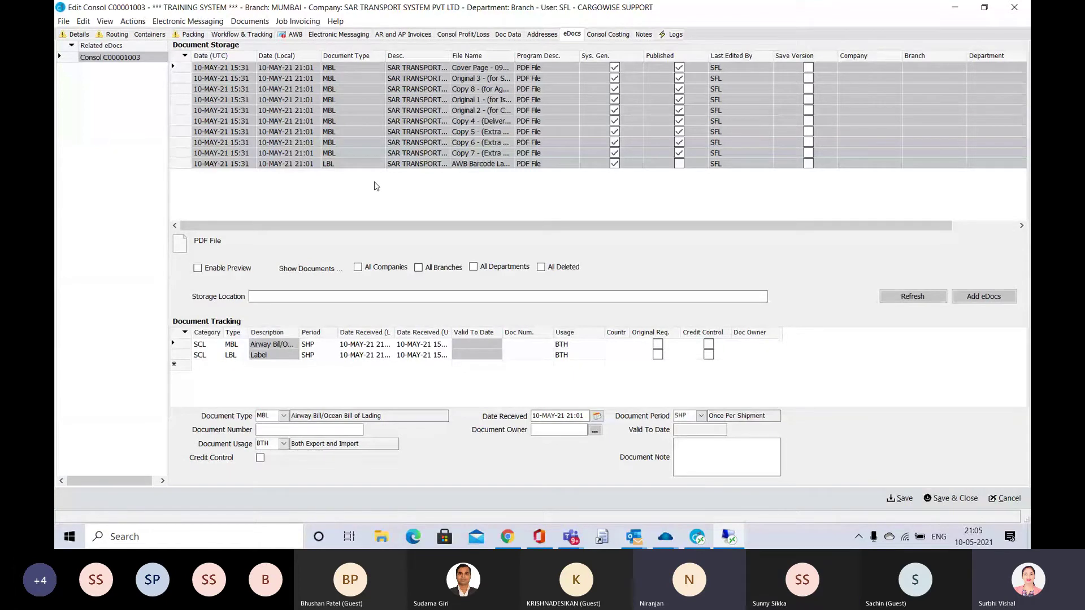
click(80, 36)
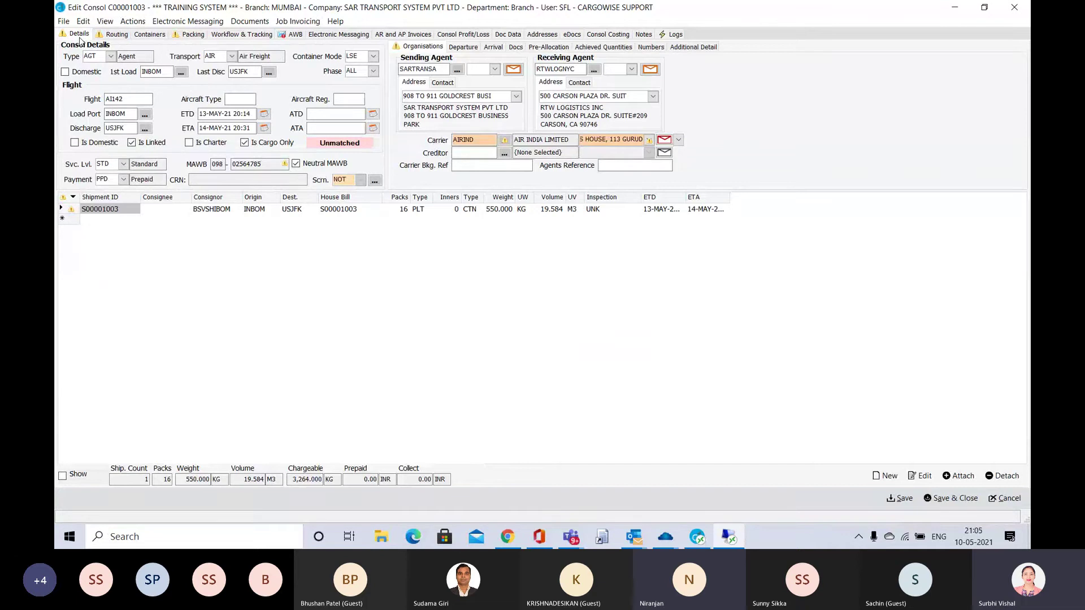
Open the consol's attached shipment for editing, agreeing to save the consol first, and choose Standard House as the shipment type.
click(66, 208)
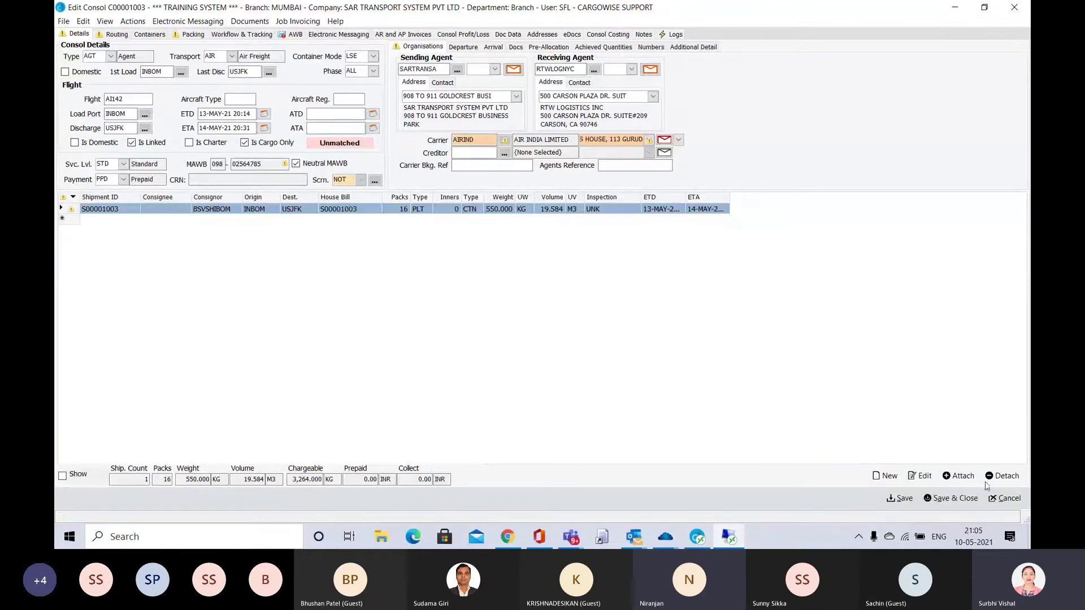
click(920, 476)
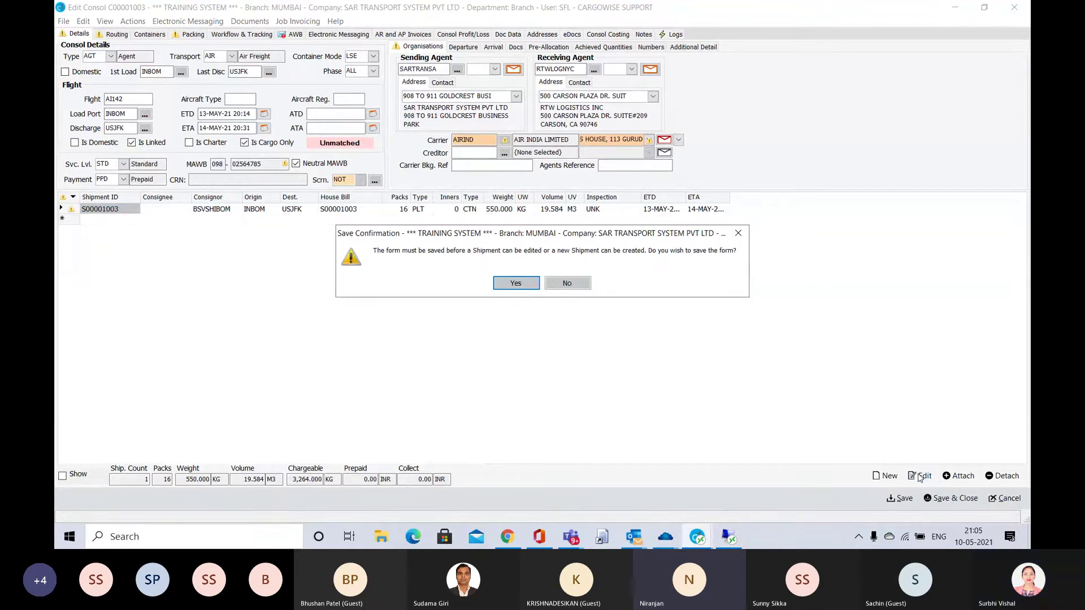
key(Return)
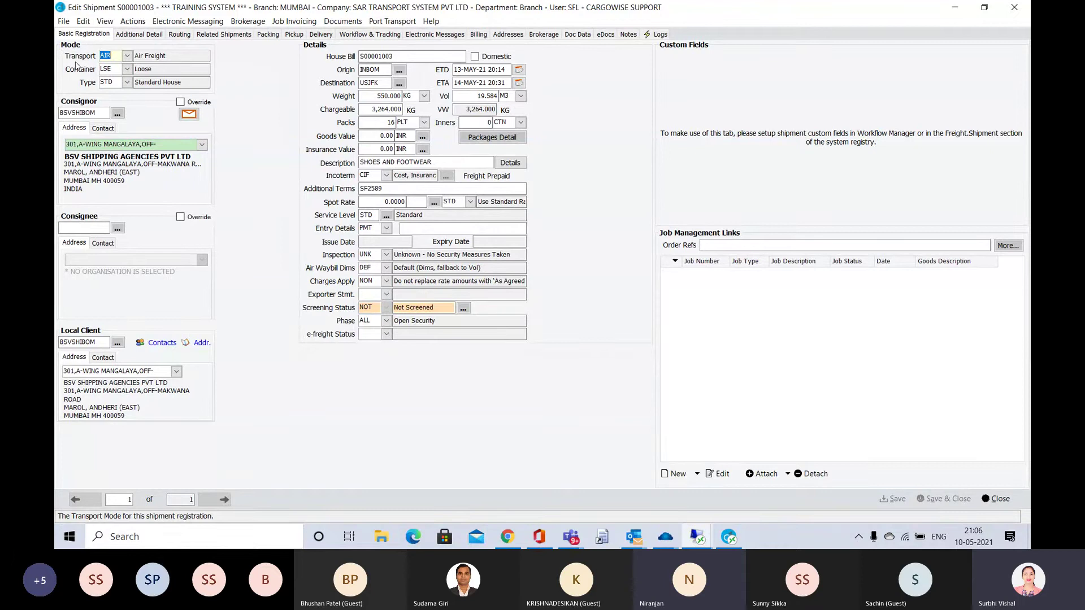
click(127, 83)
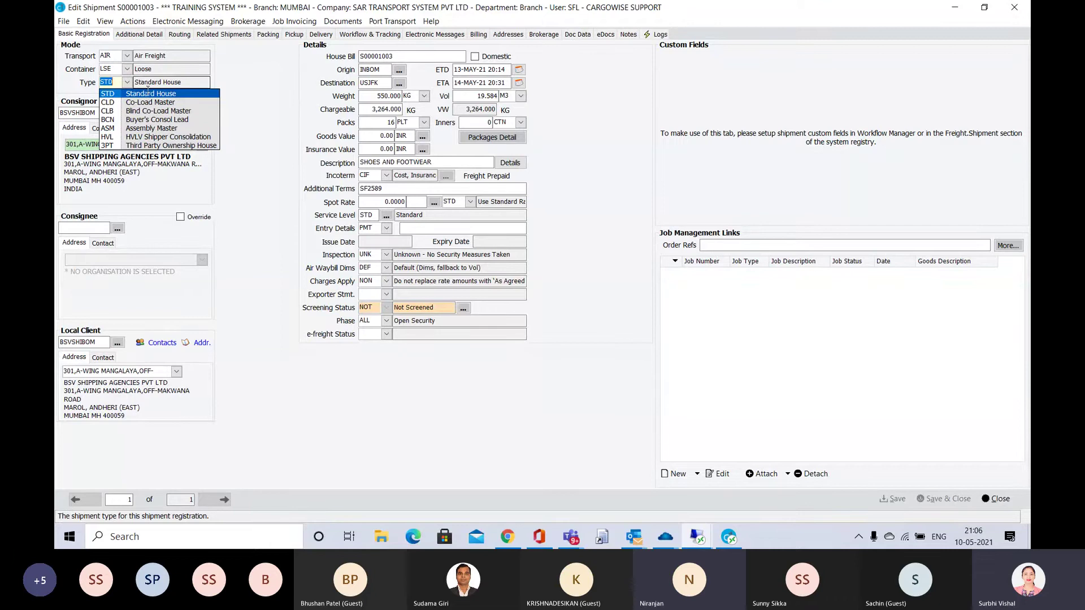
click(151, 95)
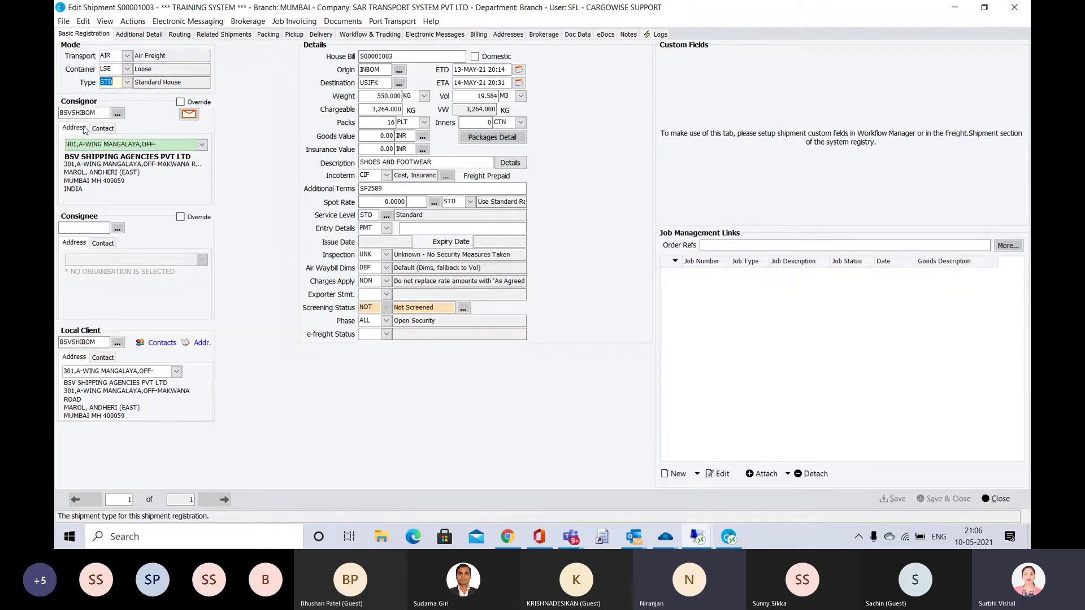
Open the organisation search for the shipment's consignee and search for consignees at USJFK with names starting with R.
click(67, 225)
click(76, 228)
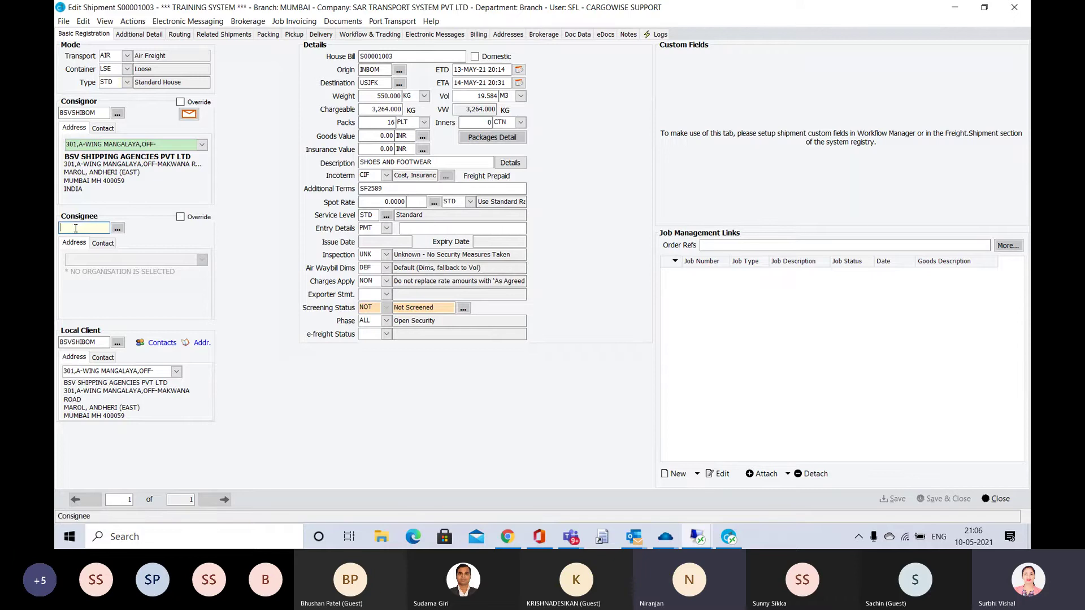
click(118, 229)
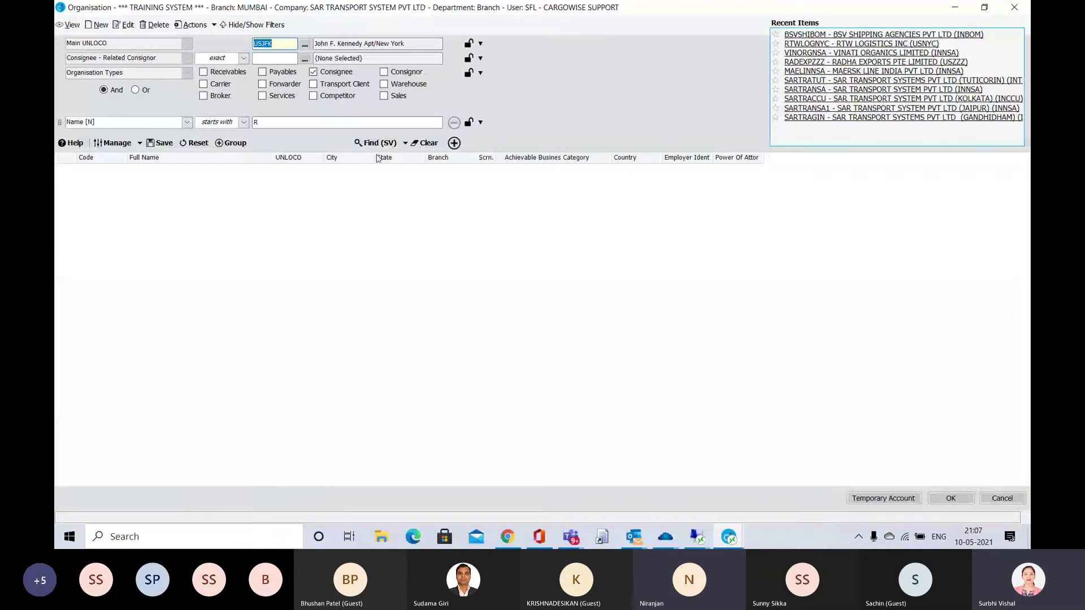
click(380, 143)
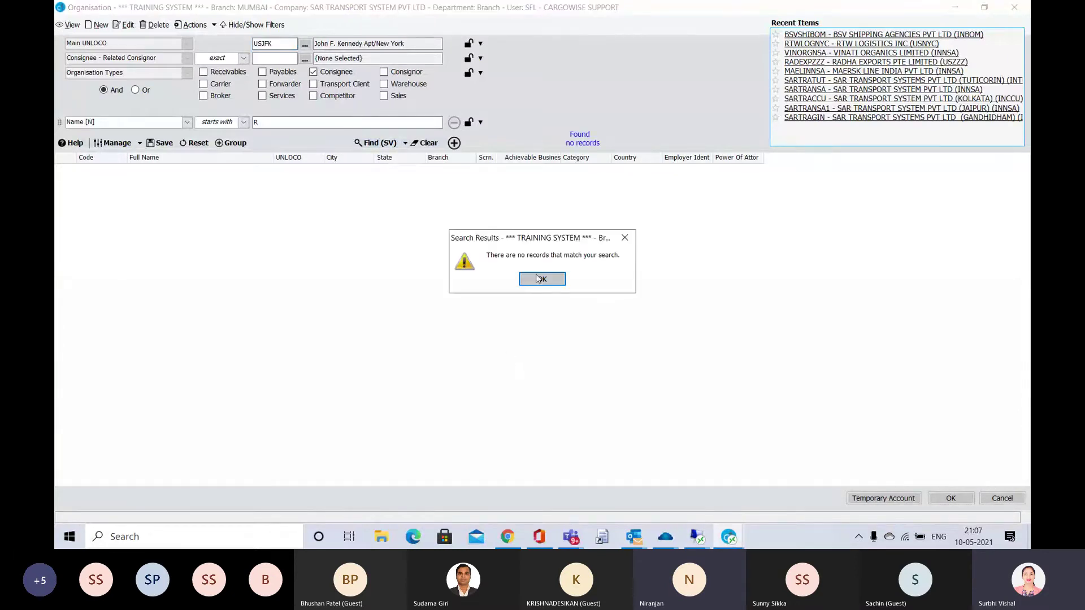
click(542, 278)
Widen the organisation search to main UNLOCO US and select R & M SALES as the shipment's consignee.
click(277, 42)
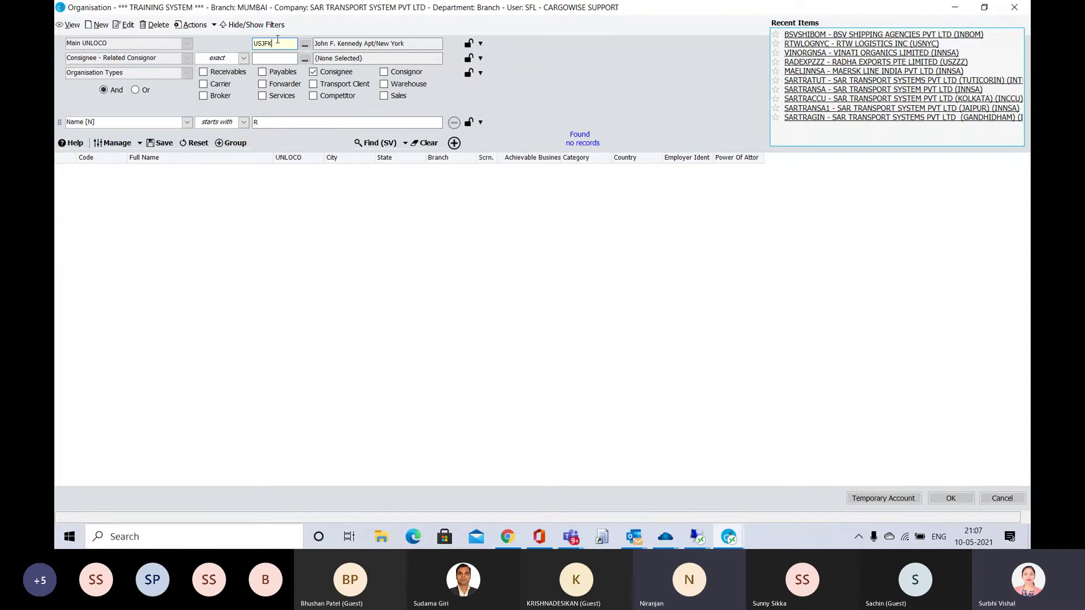
key(BackSpace)
key(BackSpace)
key(BackSpace)
click(388, 143)
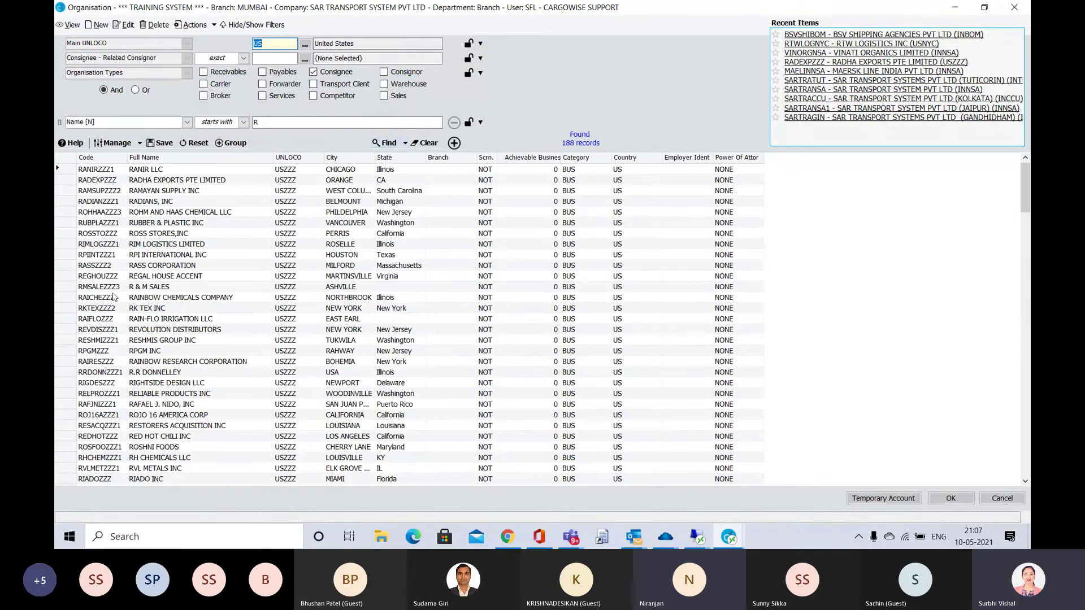
double_click(112, 291)
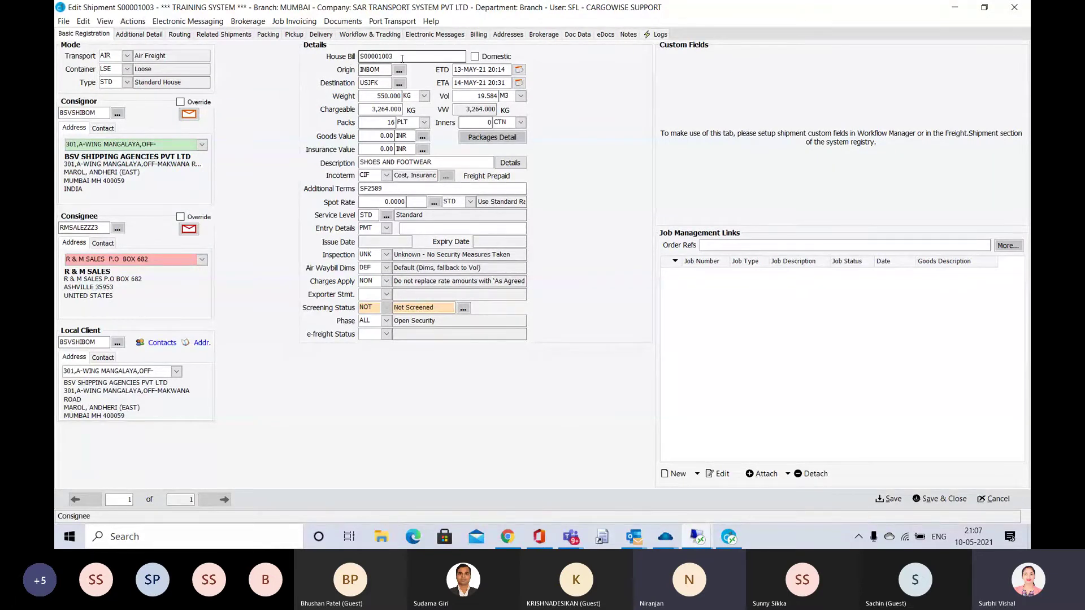
Clear the shipment's House Bill number, go over its description and additional terms, and choose Default (Dims, fallback to Vol) for Air Waybill Dims.
drag(402, 57, 352, 58)
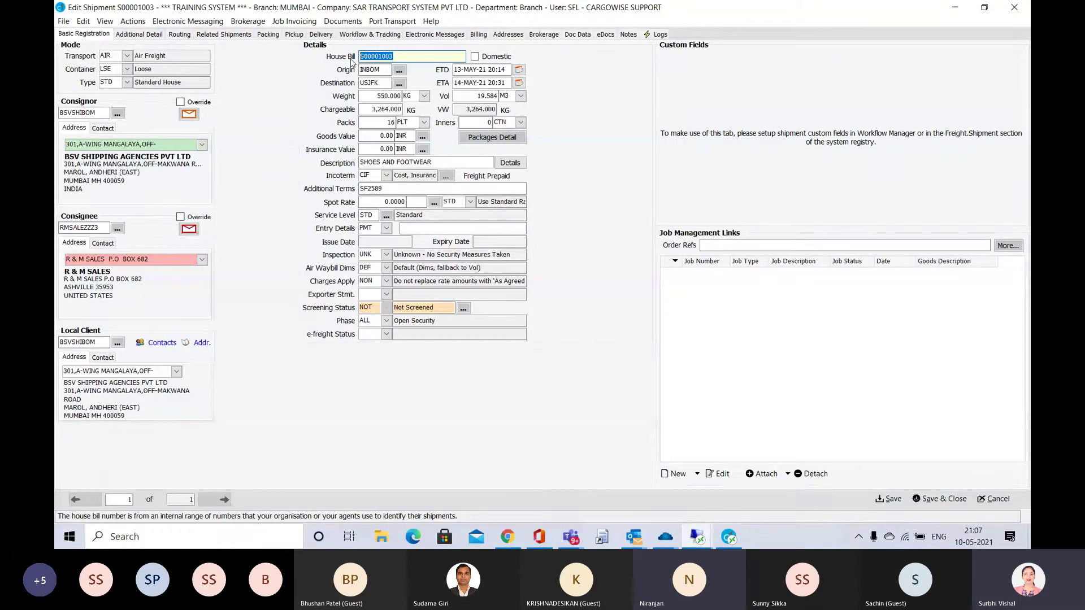
key(BackSpace)
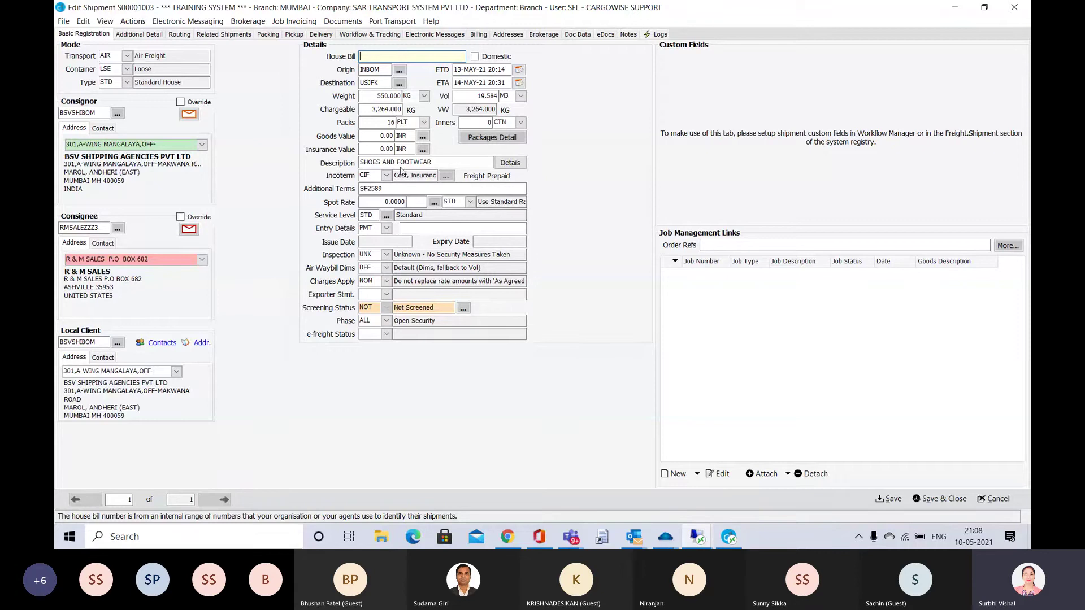
drag(446, 163, 333, 167)
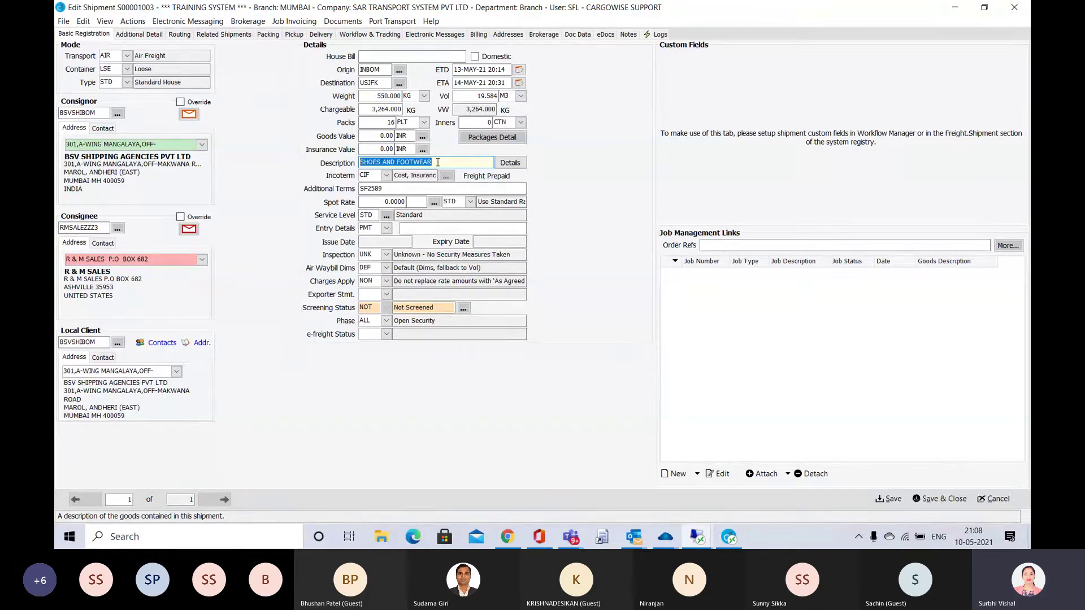
click(384, 189)
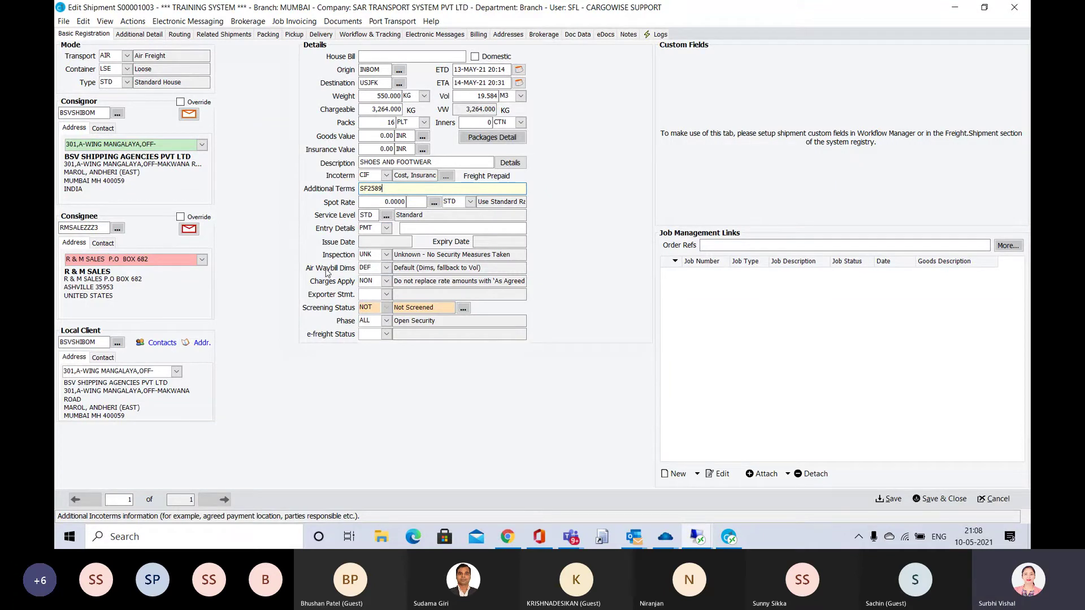
click(387, 268)
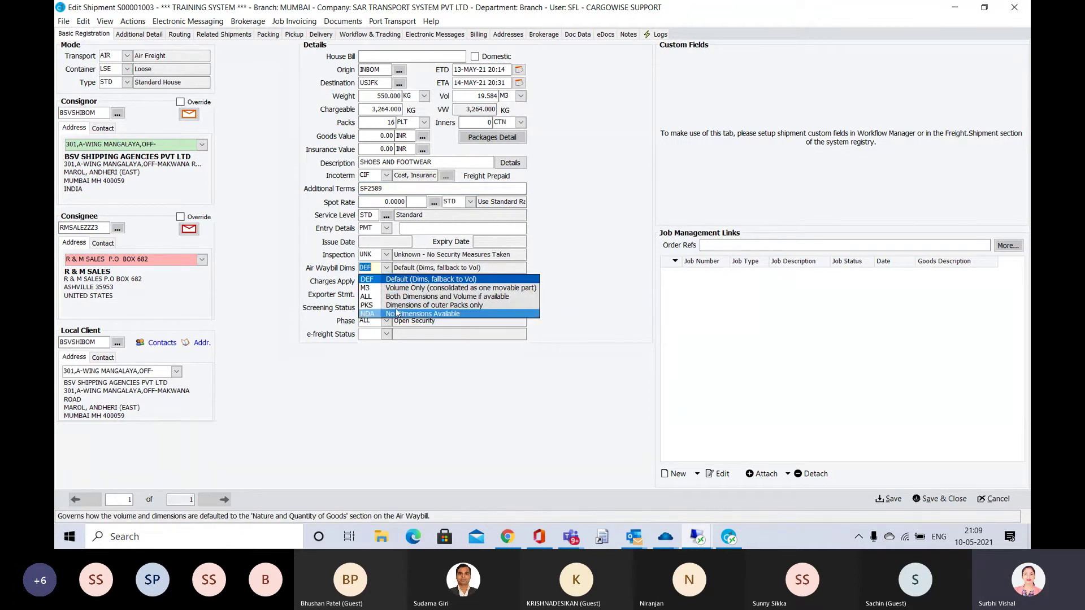
click(434, 279)
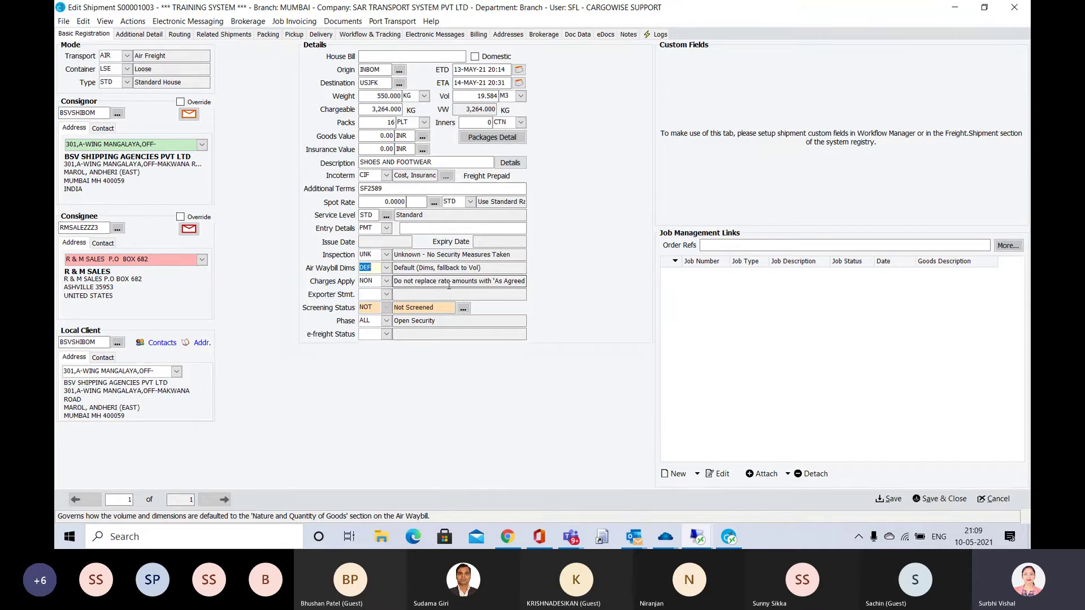
Set the shipment's Charges Apply option to NON, do not replace rate amounts with 'As Agreed' on both sets.
click(386, 282)
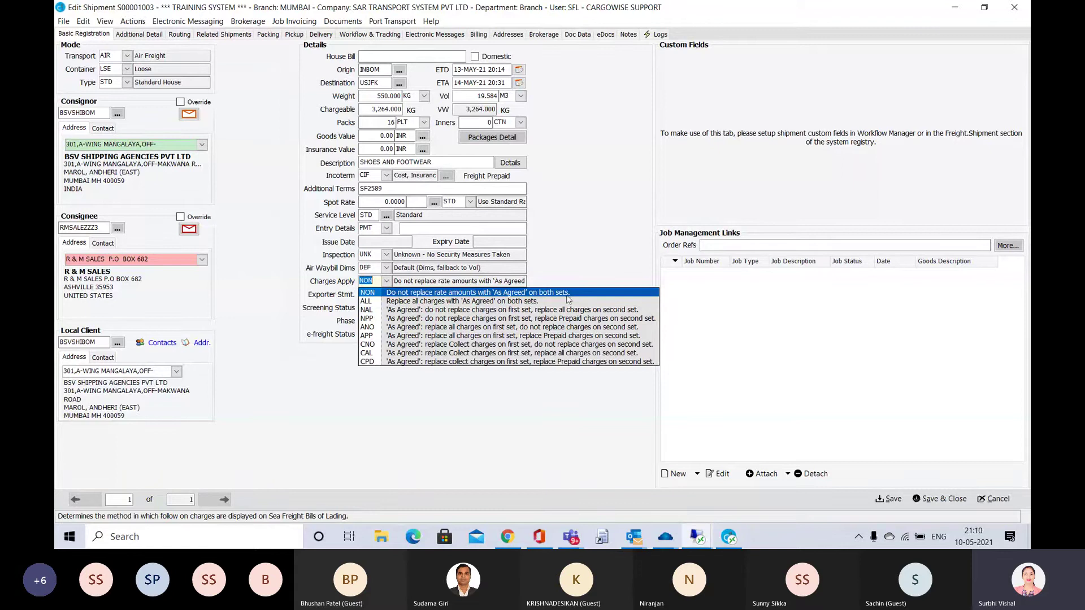
click(408, 293)
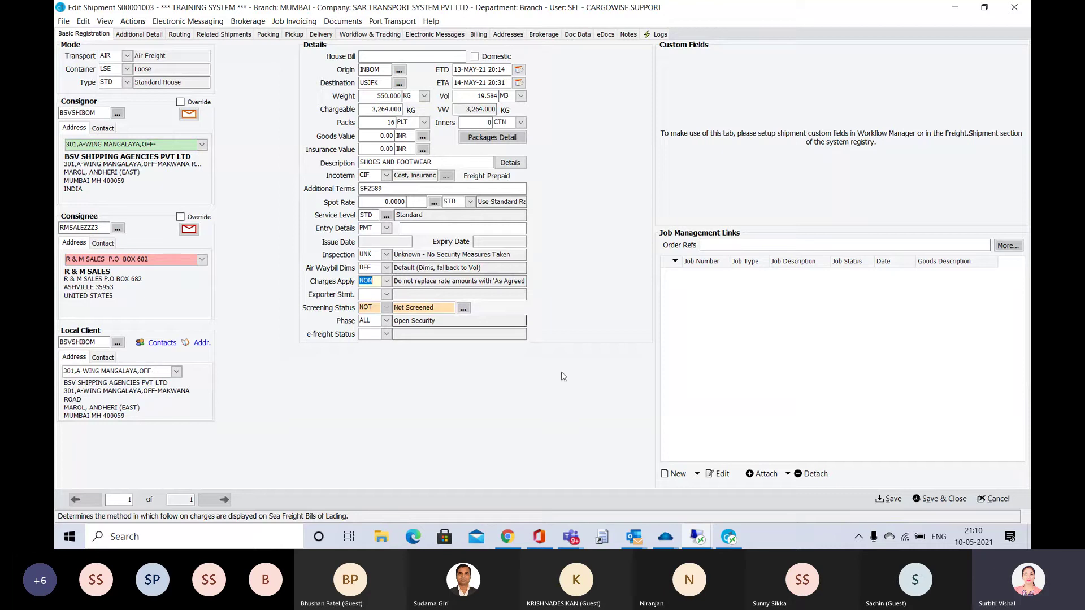
mouse_move(634, 537)
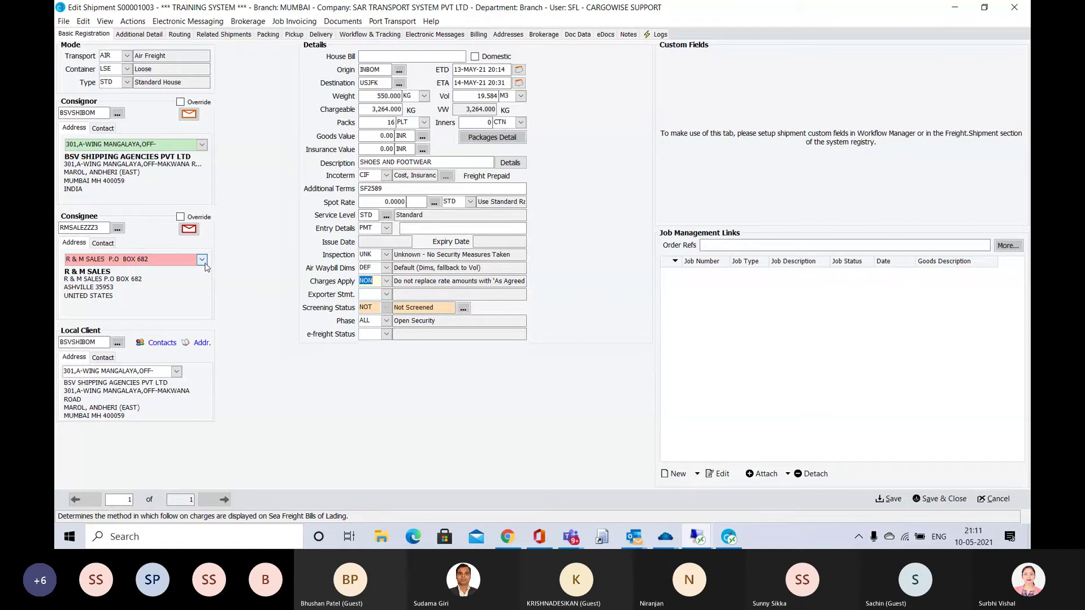
Look briefly at the shipment's additional details, return to its basic registration and go to the empty Order Refs field.
click(142, 35)
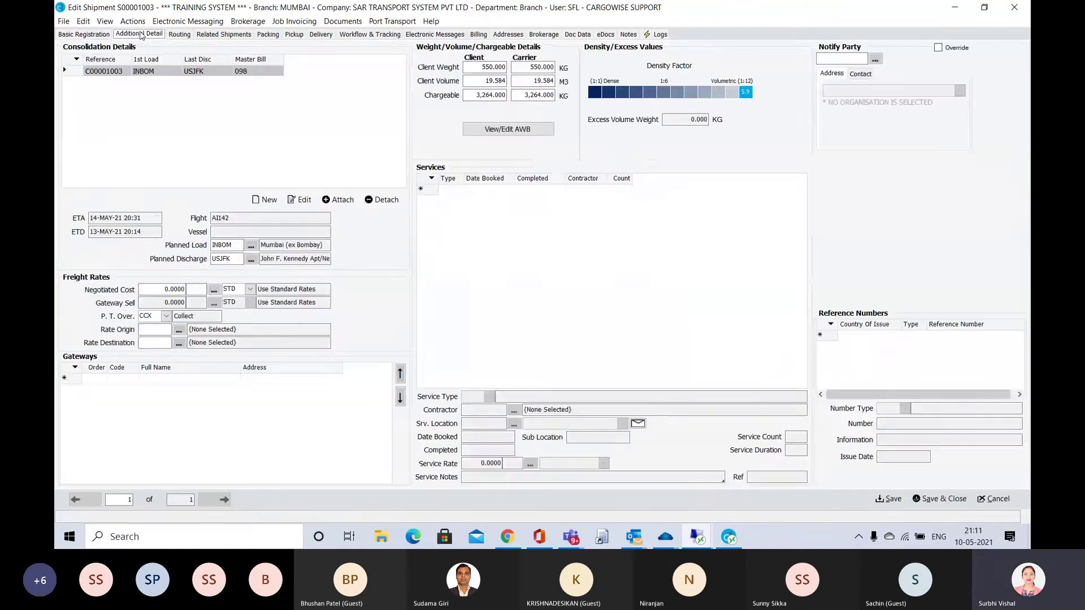
click(85, 34)
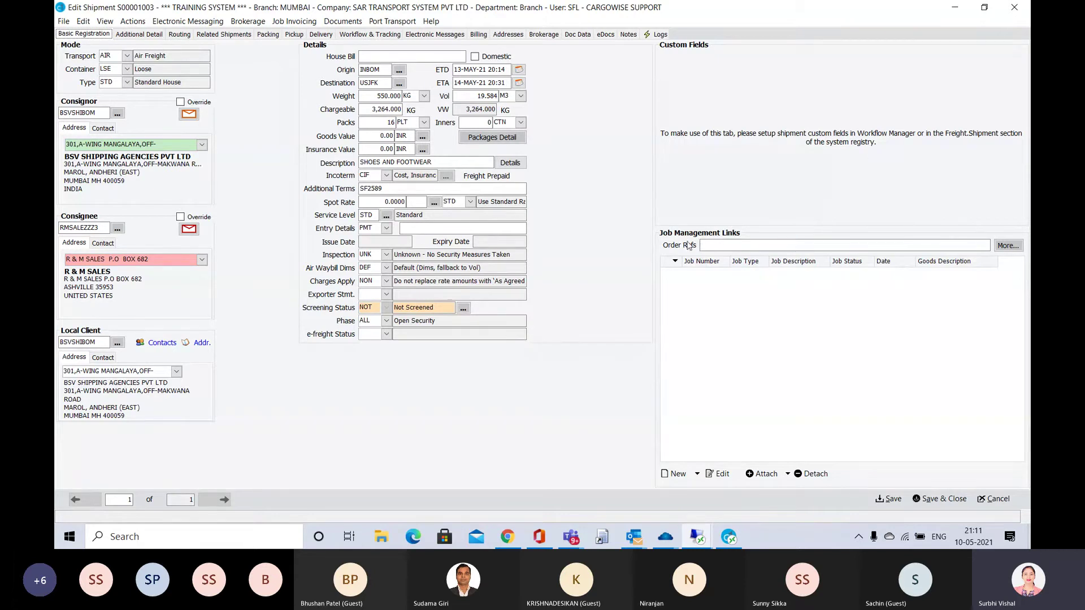
click(714, 247)
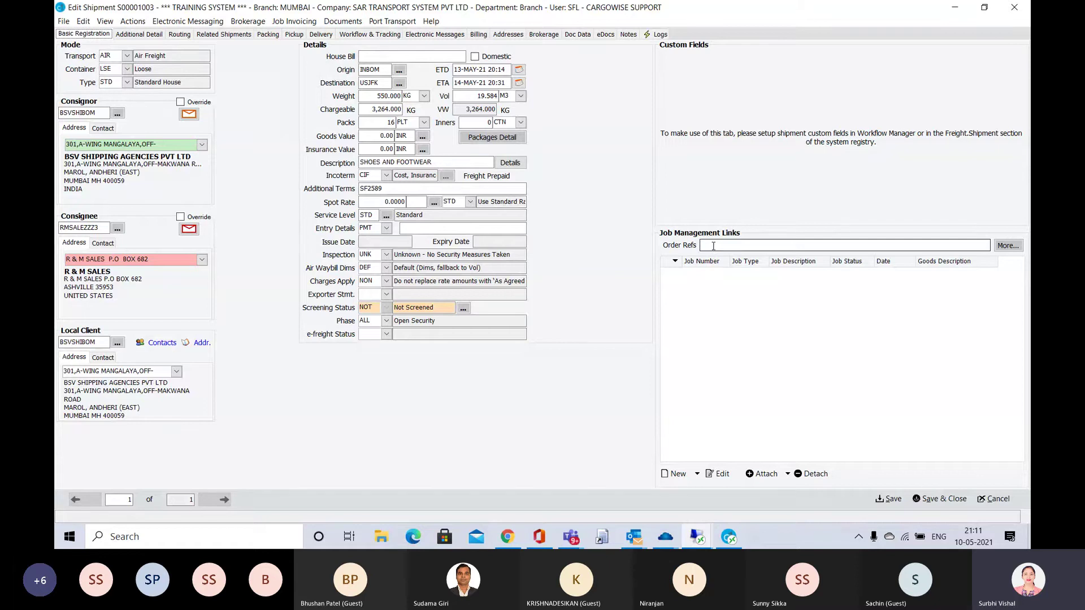
click(714, 245)
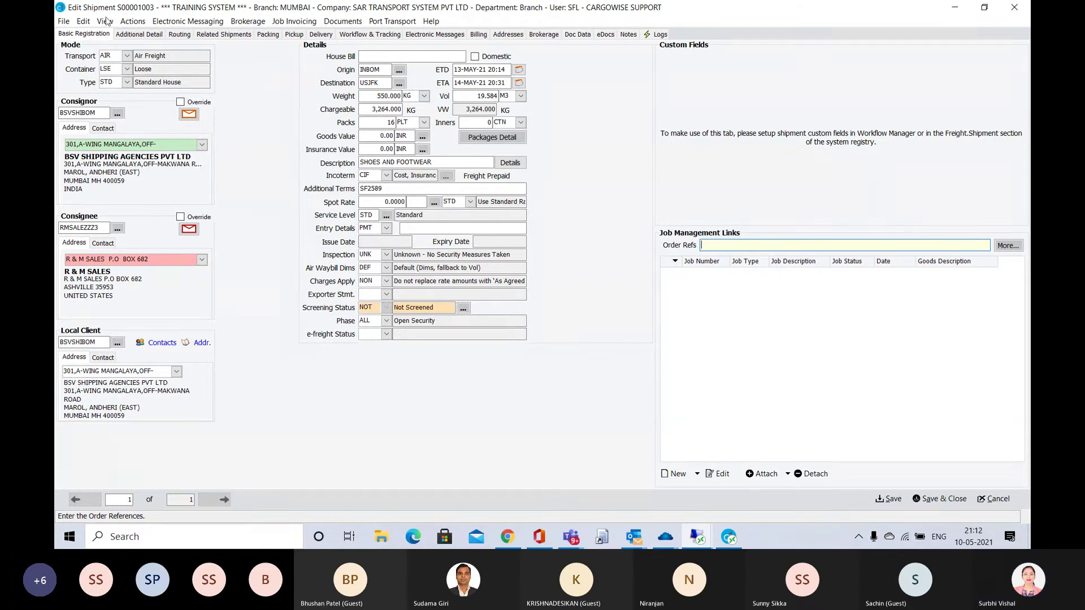
Examine the shipment's additional details: the linked consol, the notify party field and the service types offered for a new service row.
click(139, 35)
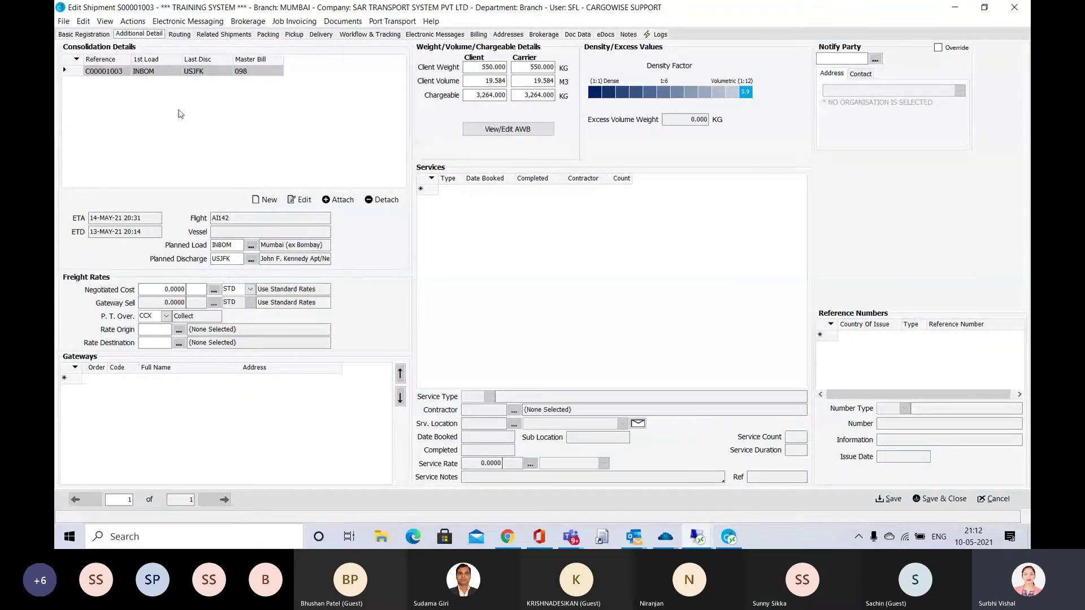
click(69, 74)
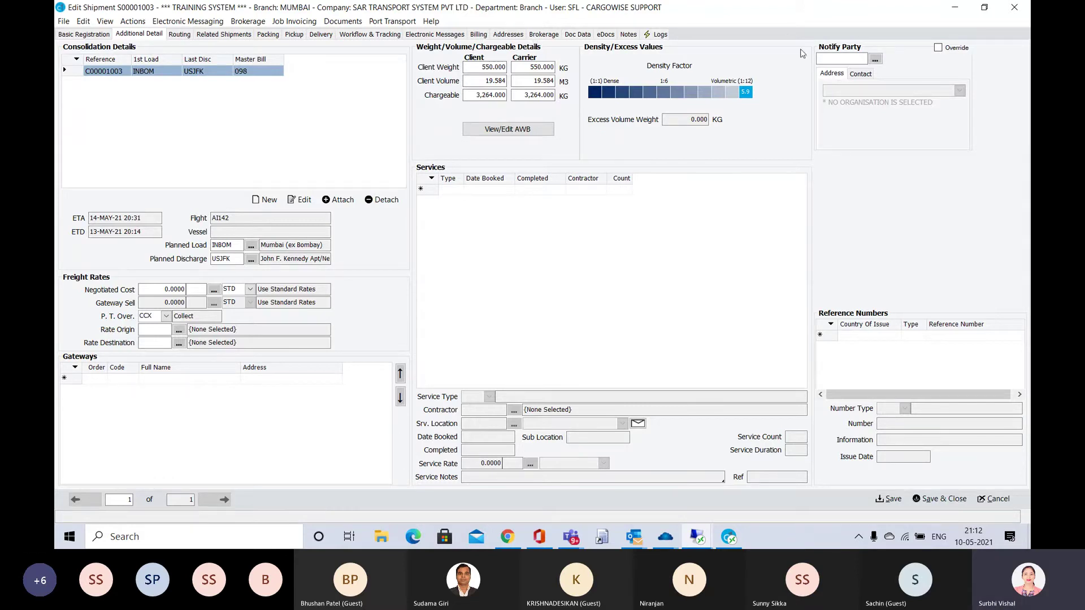
click(845, 60)
click(455, 190)
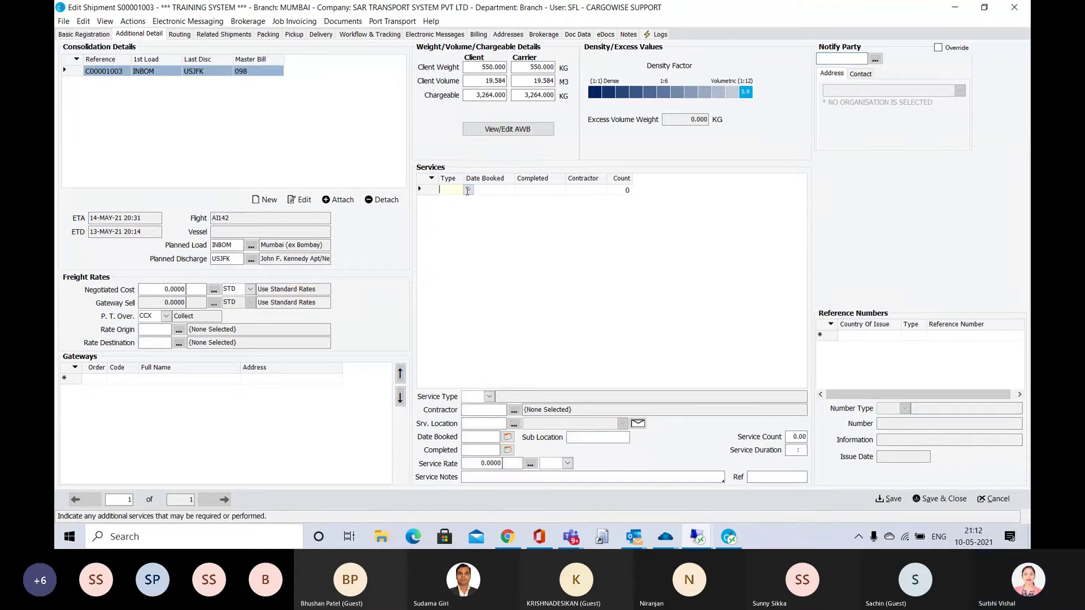
click(469, 191)
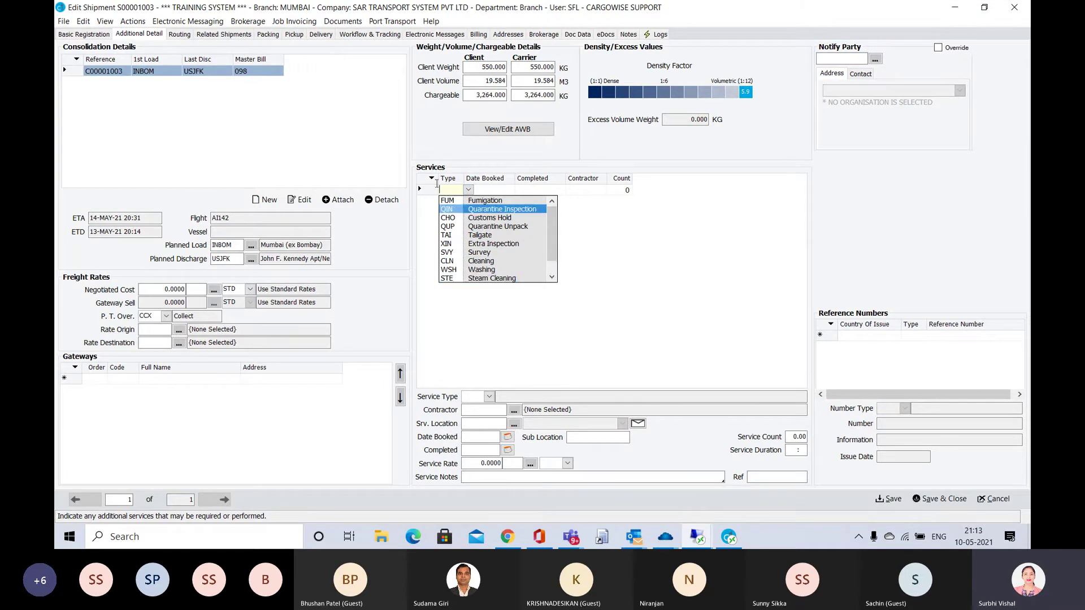
click(552, 278)
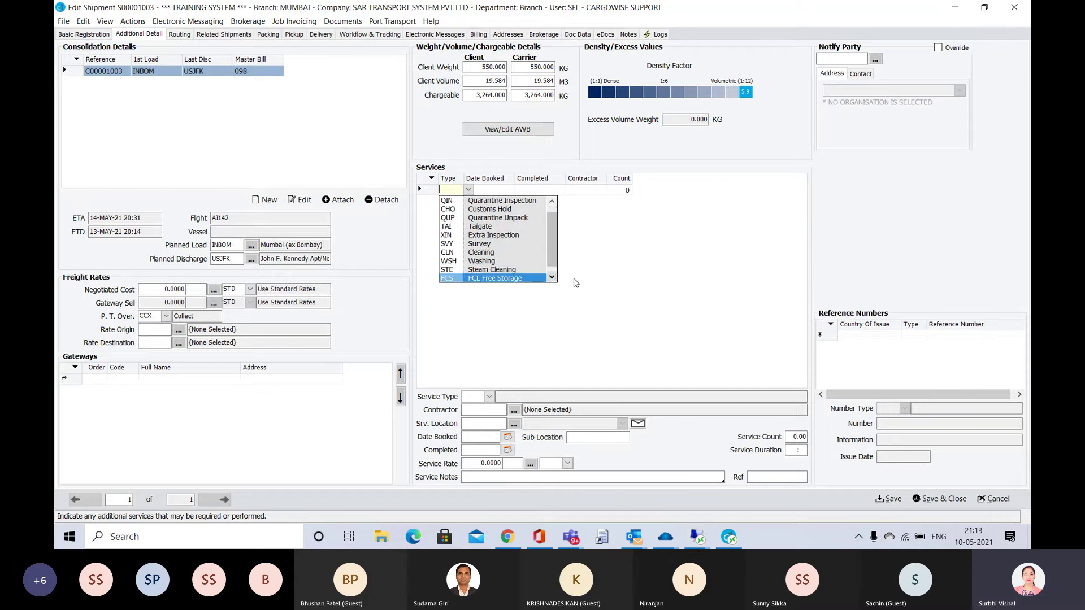
click(577, 283)
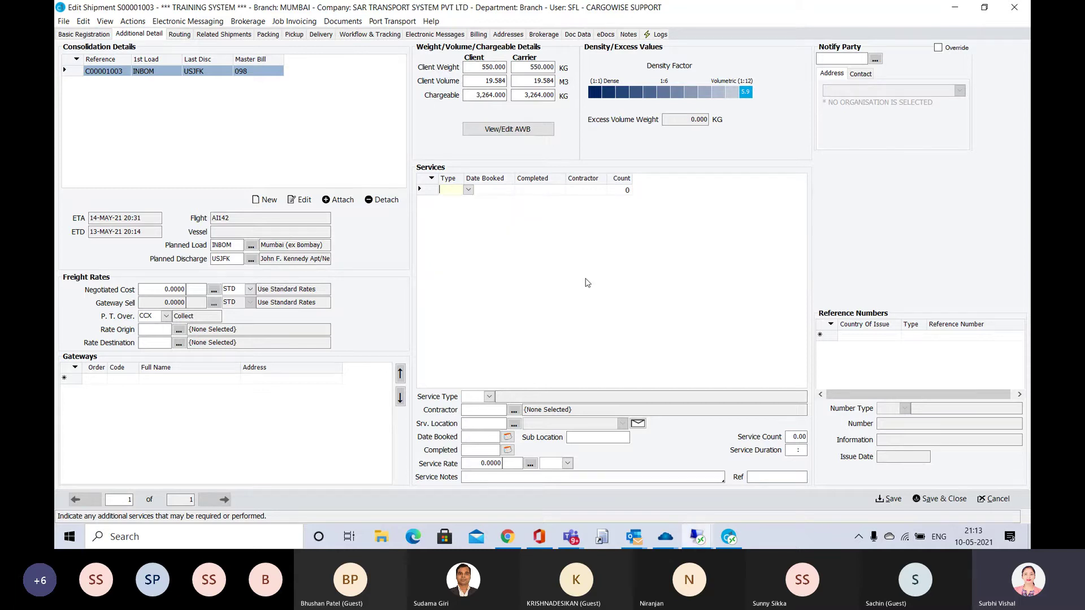
Start a reference number row with country of issue IN, browse the available number types, and delete the row.
click(862, 337)
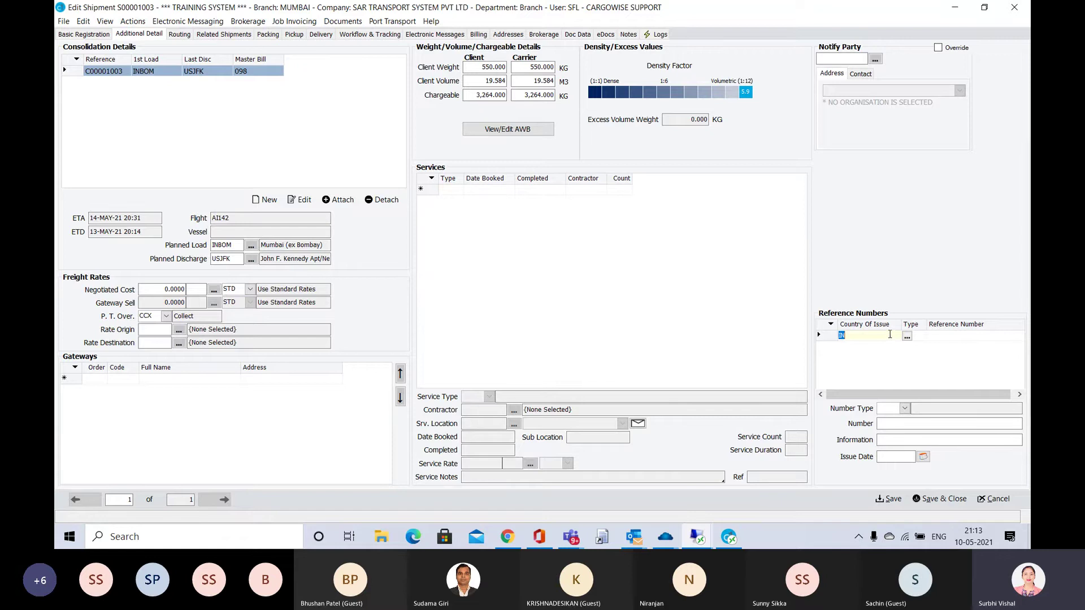
click(921, 336)
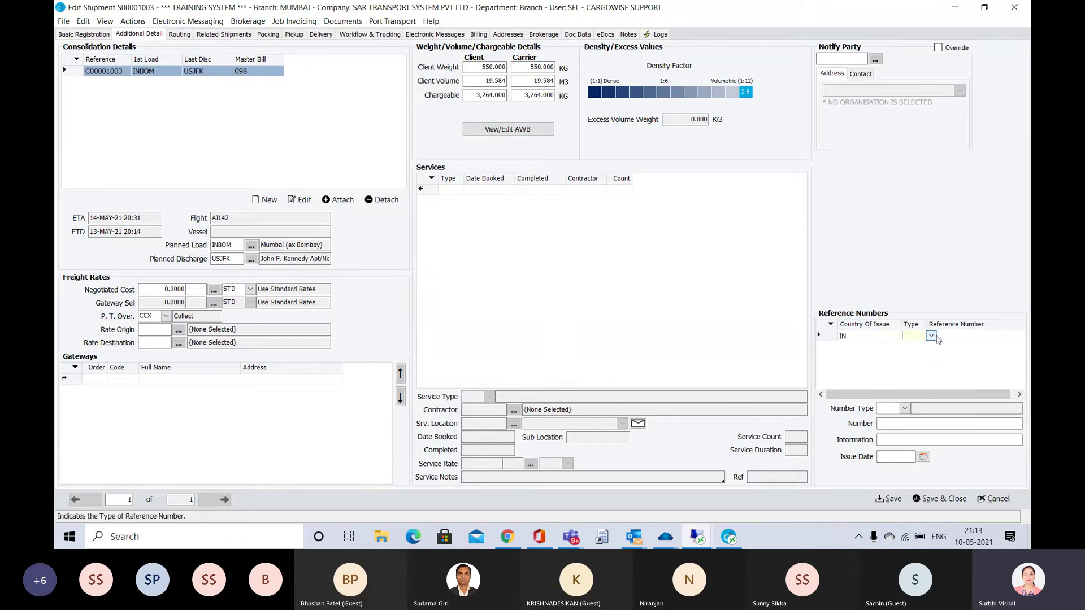
click(931, 336)
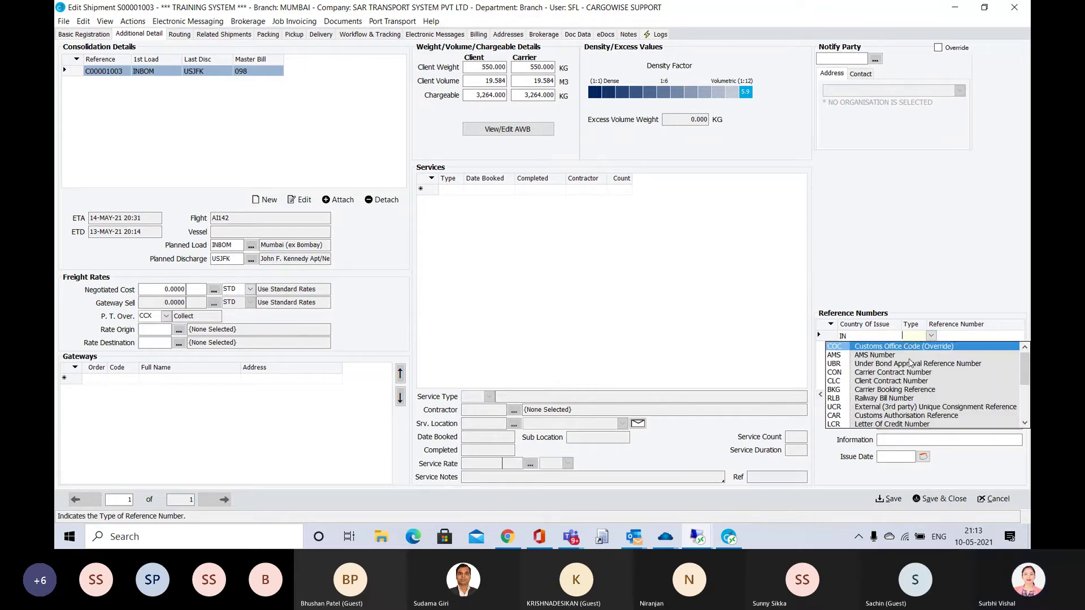
scroll(907, 387, down, 2)
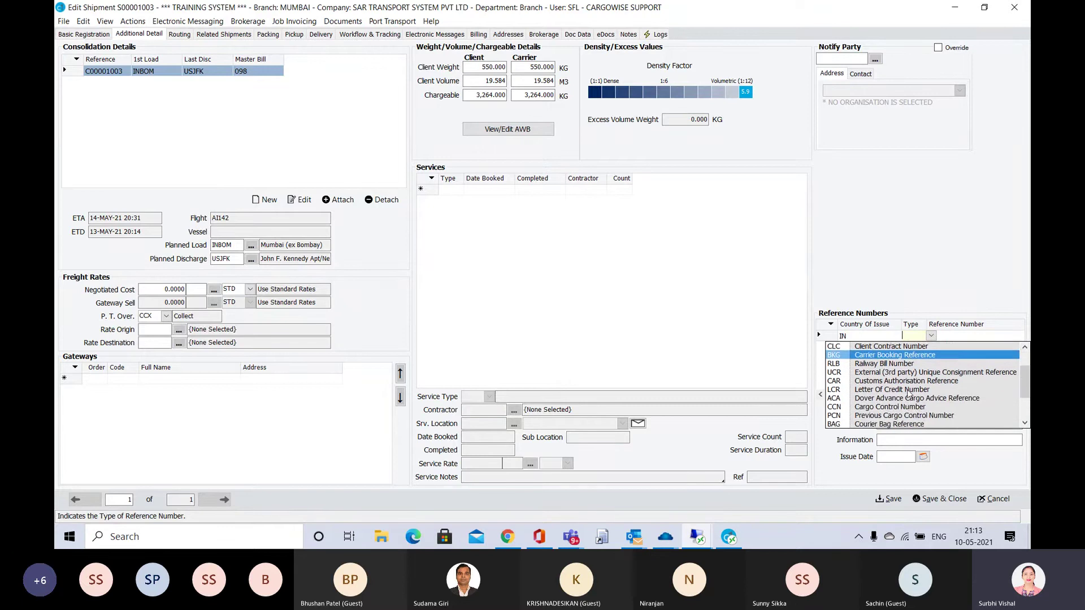
scroll(909, 394, down, 2)
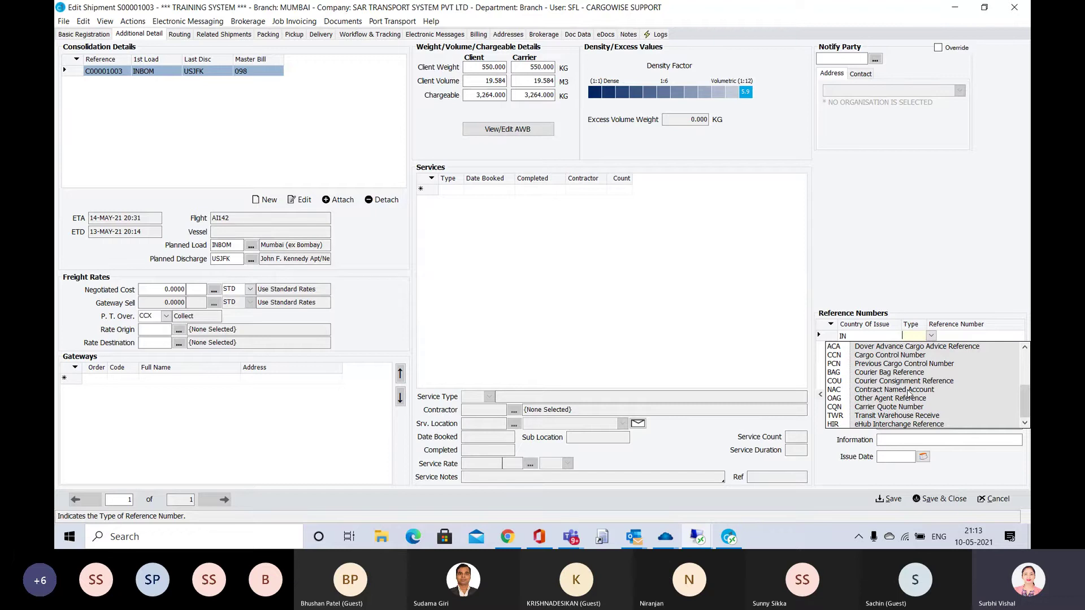
scroll(910, 407, up, 2)
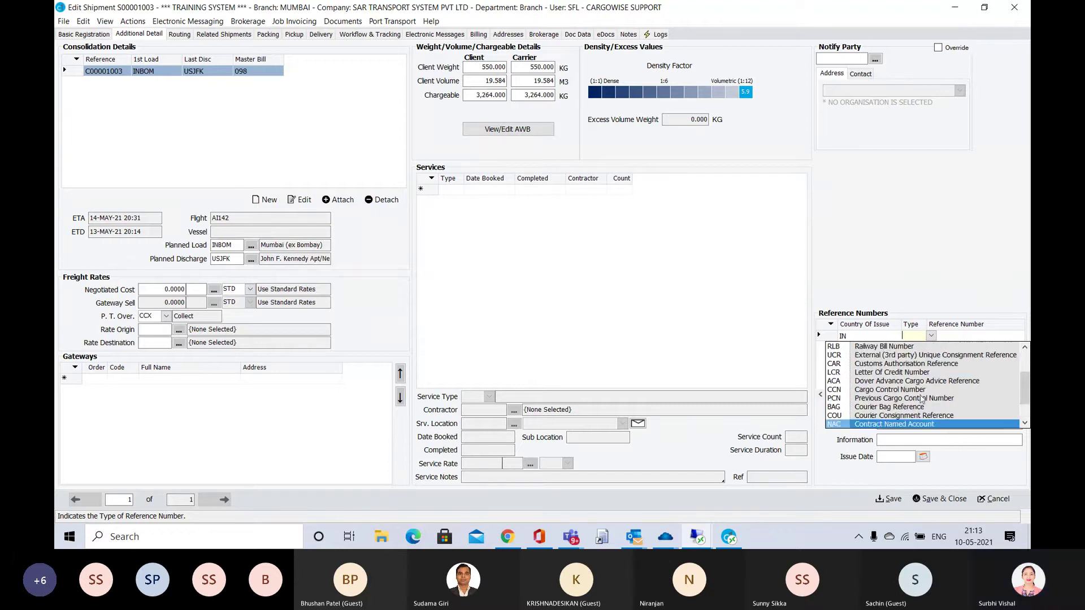
click(925, 284)
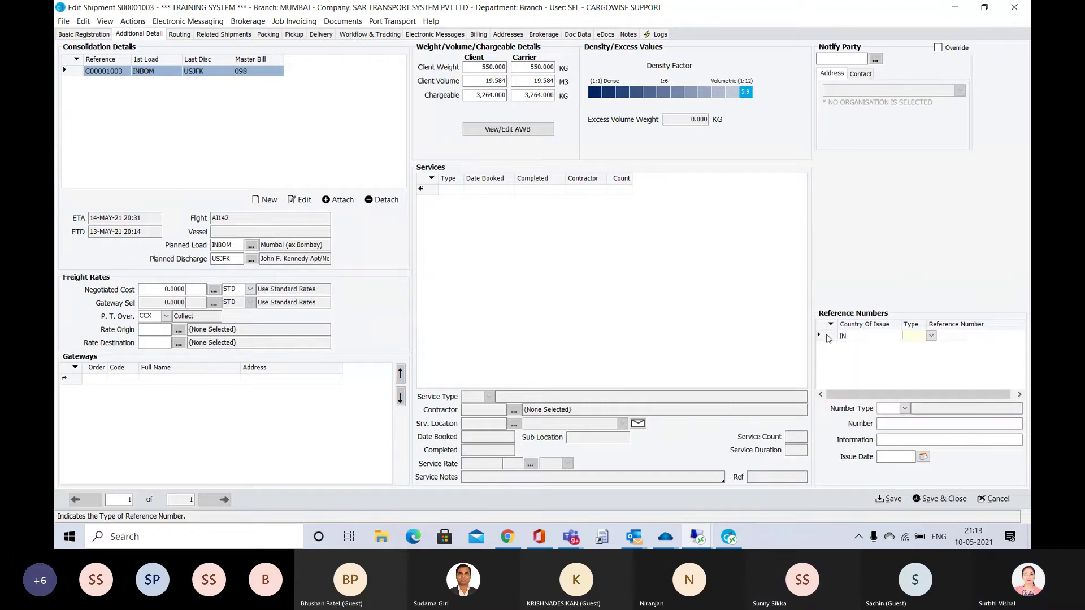
click(829, 338)
key(Delete)
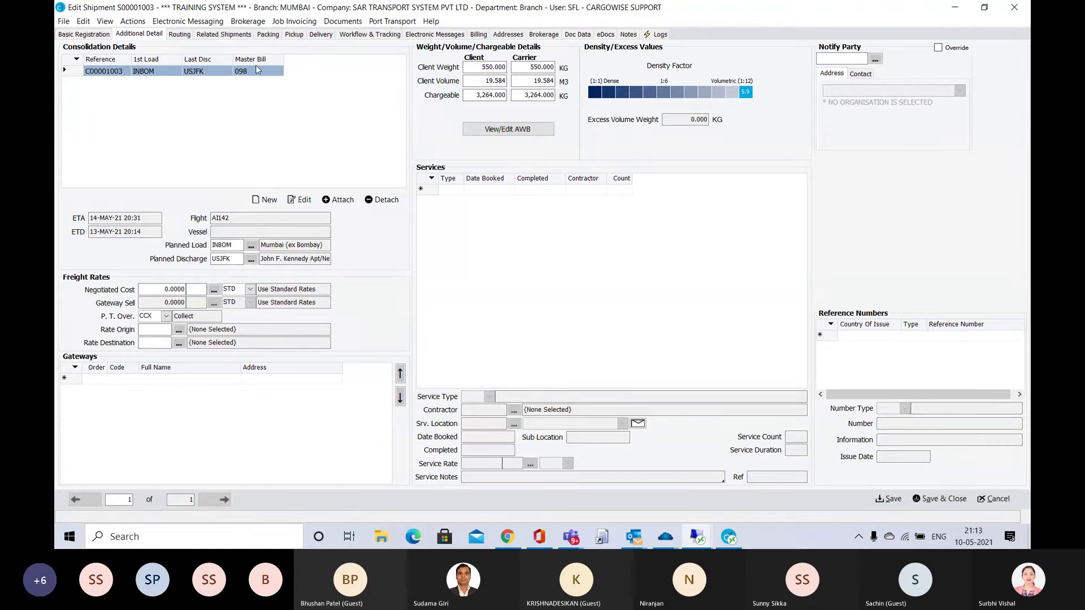
Add a second leg to the shipment's routing with Road Freight (ROA) as its transport mode.
click(180, 35)
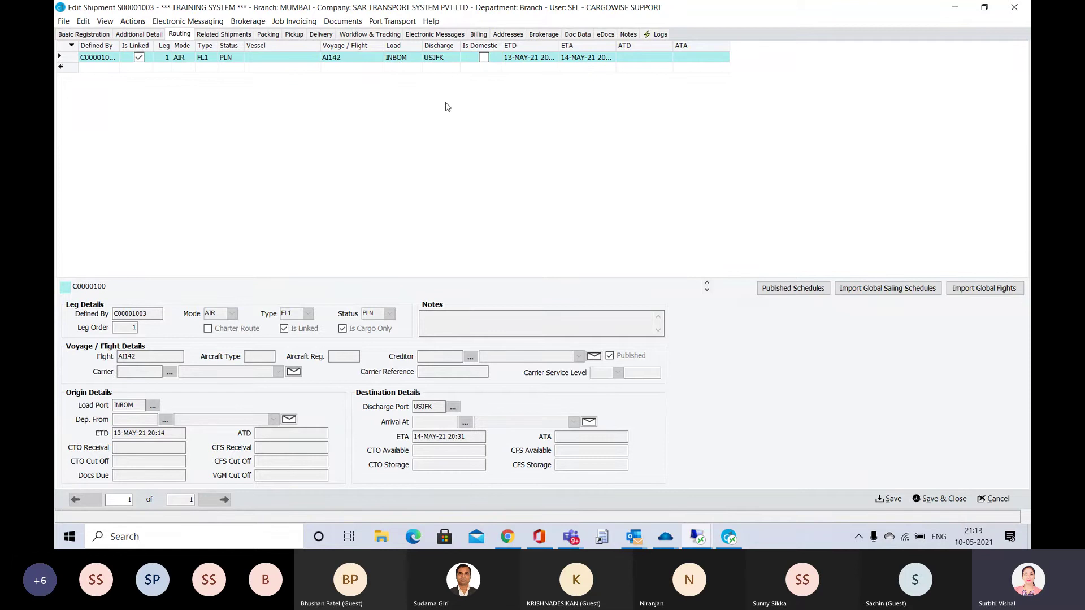
click(402, 68)
click(443, 68)
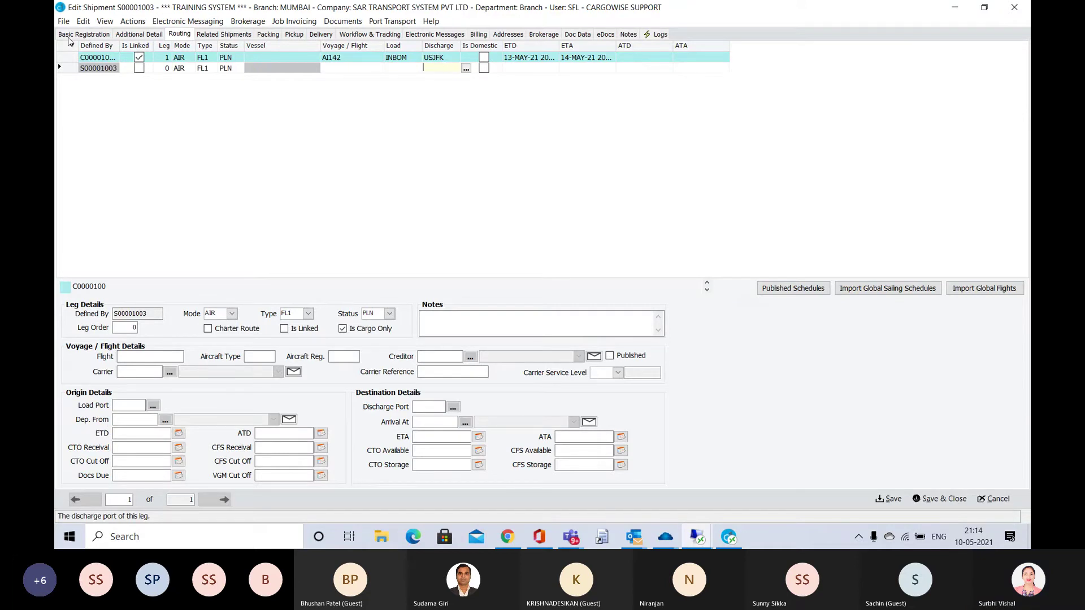
click(180, 68)
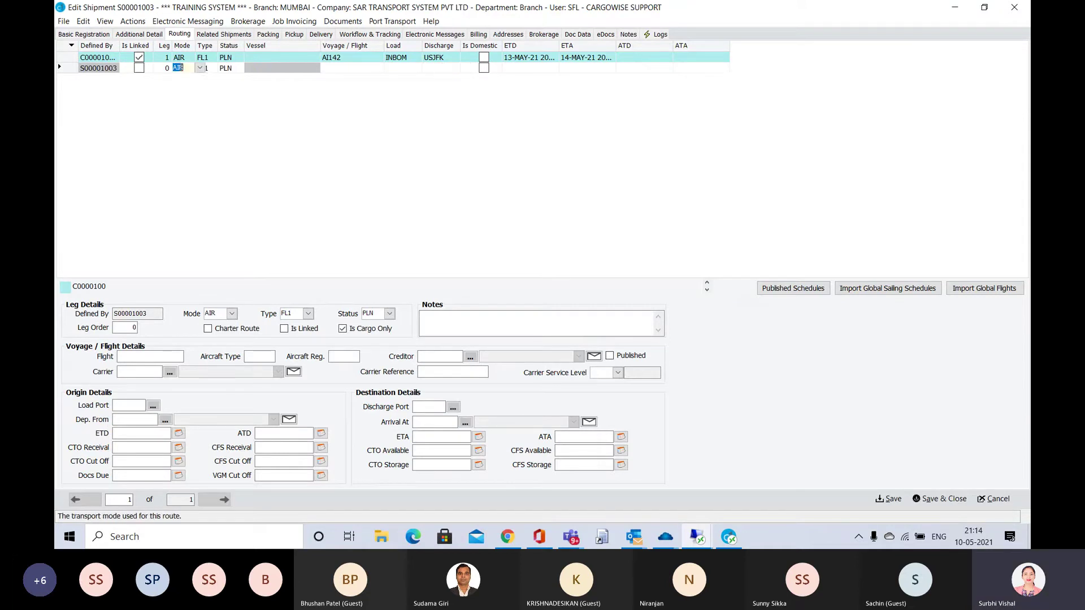
click(200, 68)
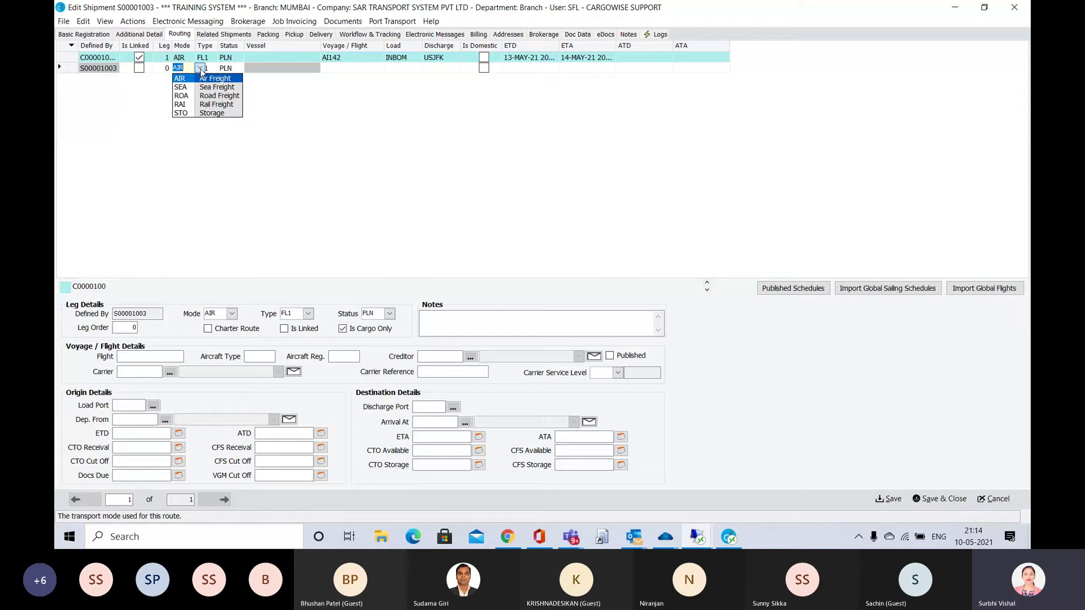
click(207, 96)
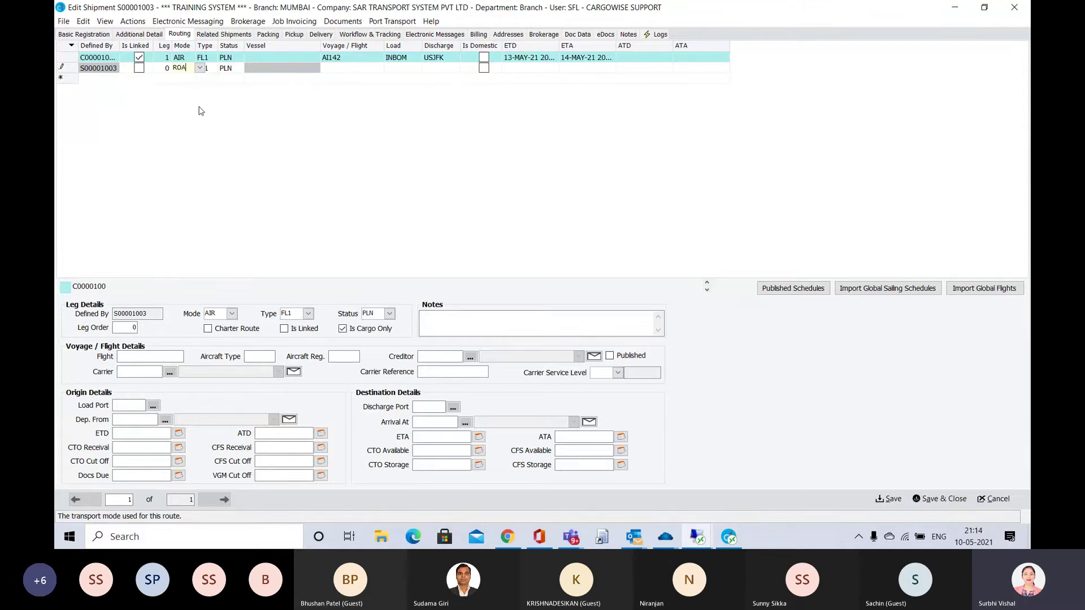
key(Tab)
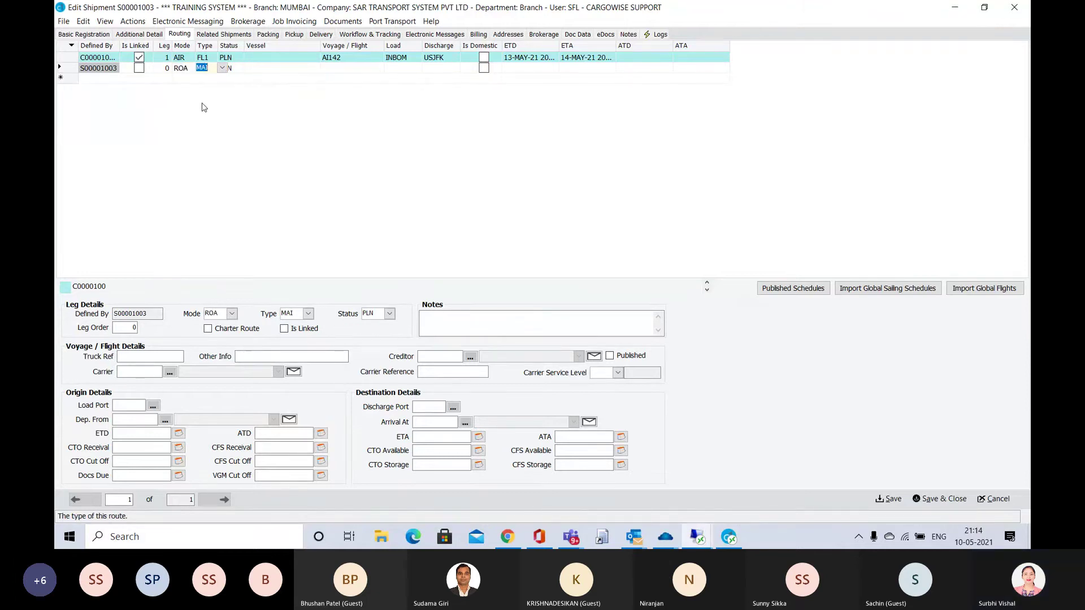
key(Tab)
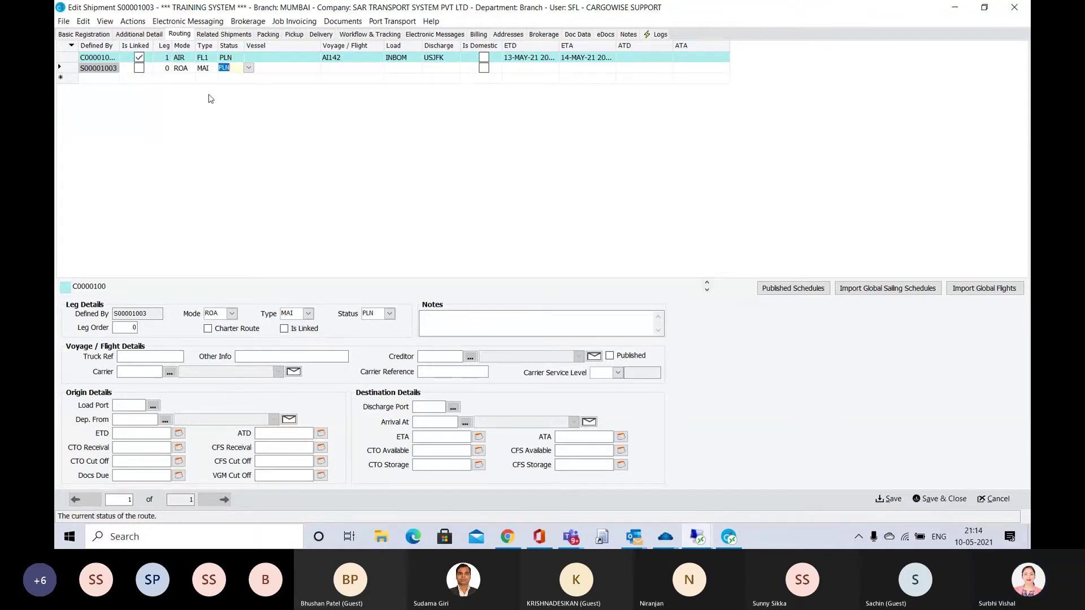
Choose Planned as the road leg's status, go to its load port, and delete the whole leg.
click(248, 68)
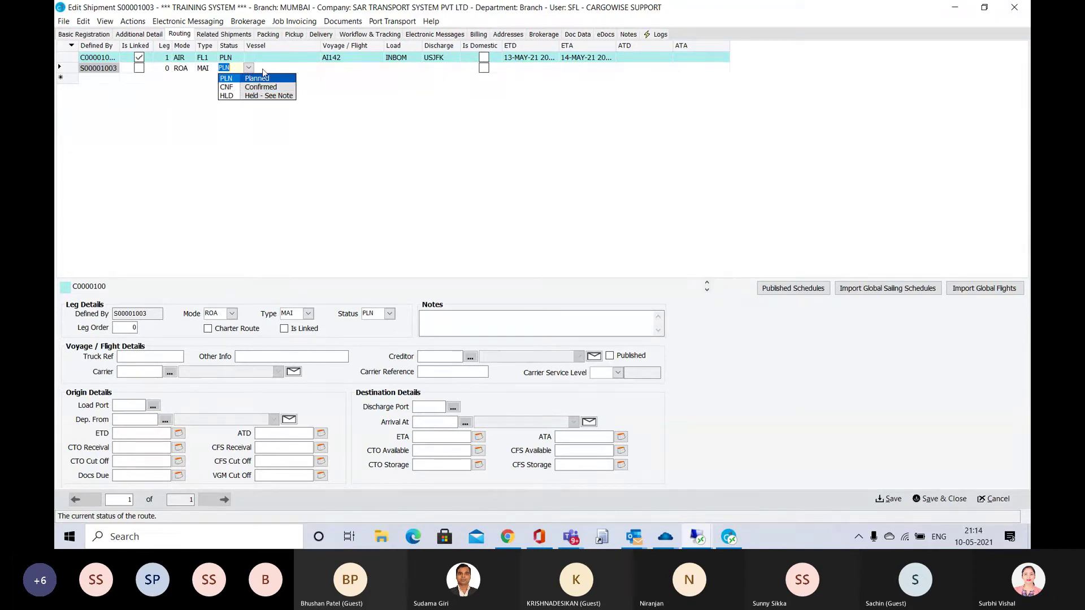
click(275, 79)
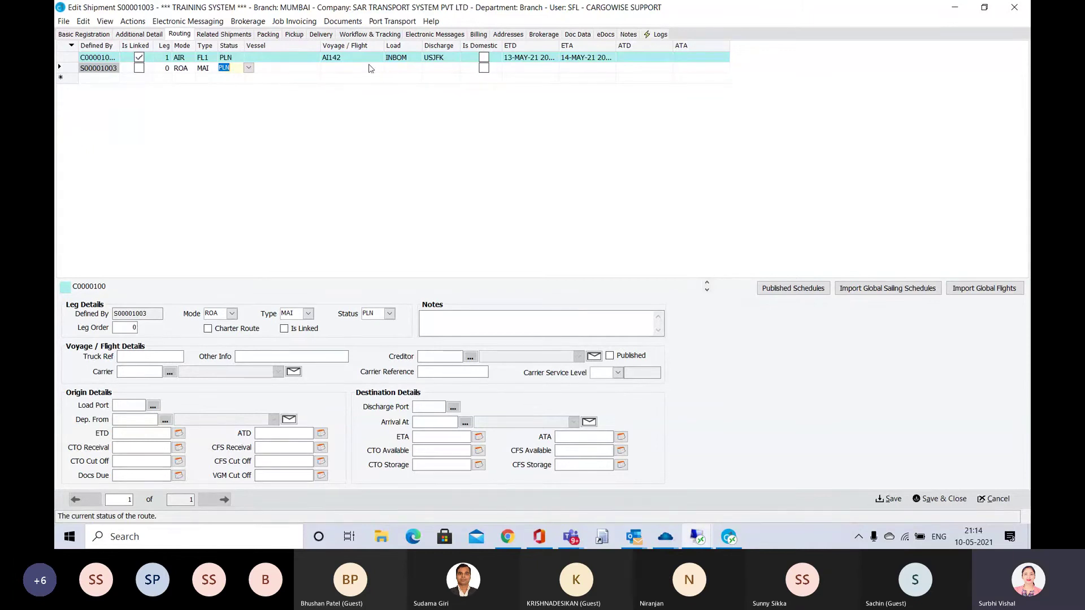
click(396, 67)
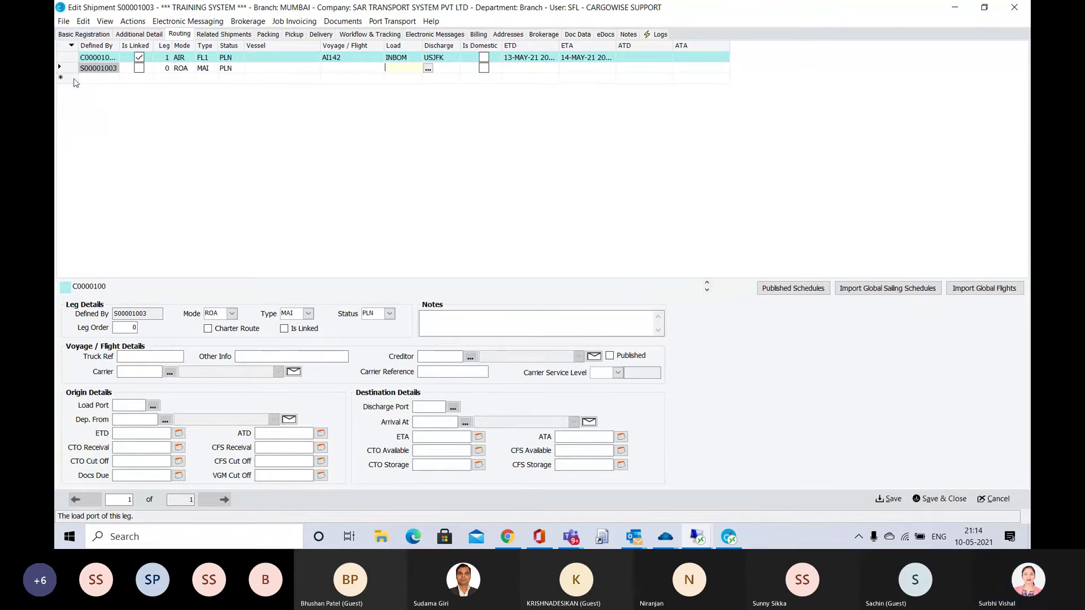
click(72, 69)
key(Delete)
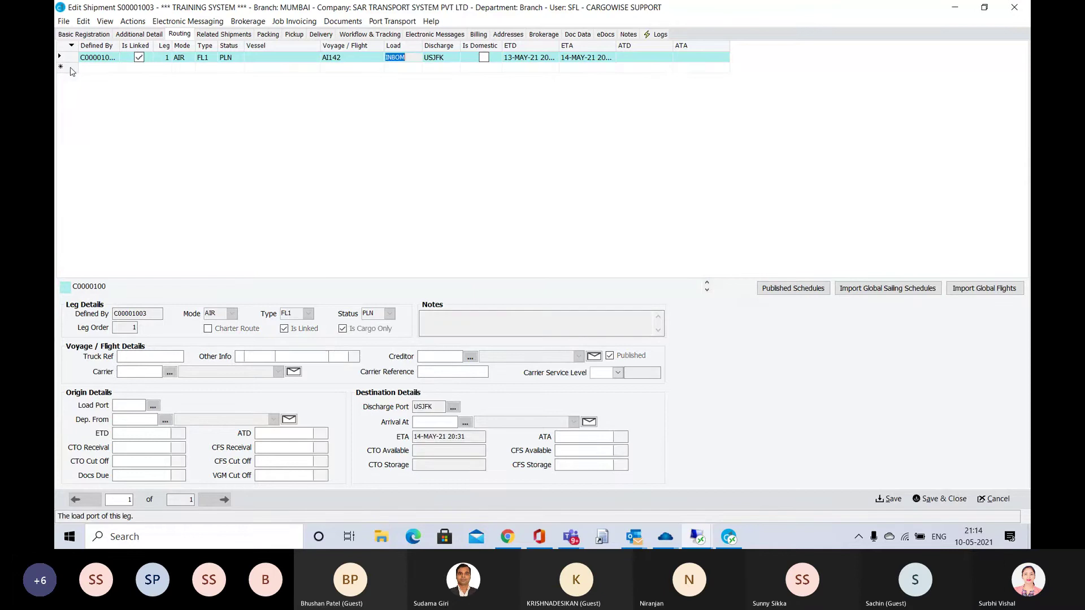
Open the shipment's packing details and select the pack line of 10 pallets to examine it.
click(269, 34)
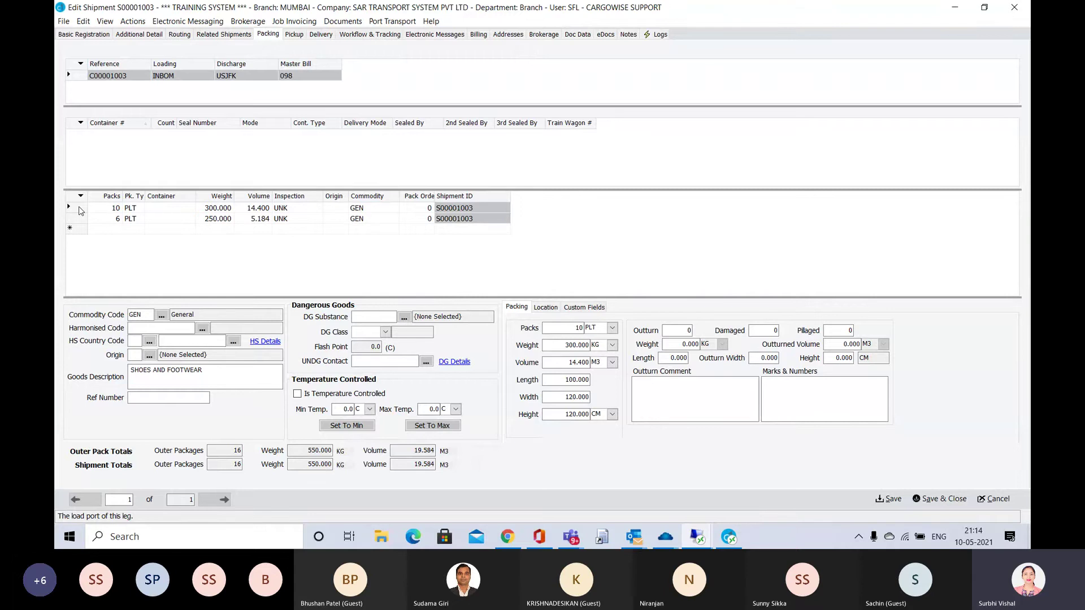
click(116, 213)
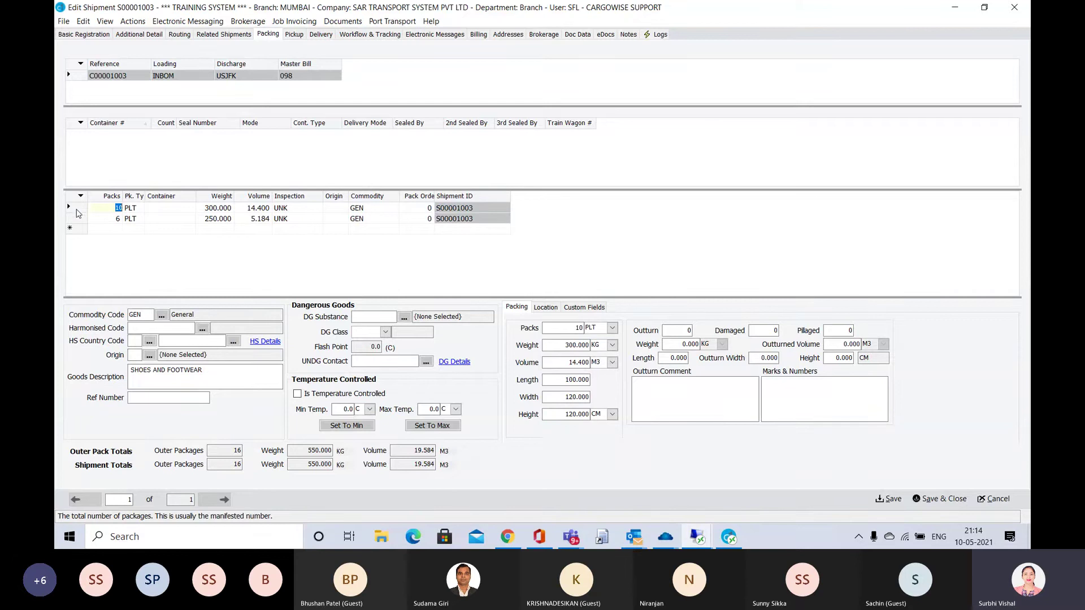
click(78, 210)
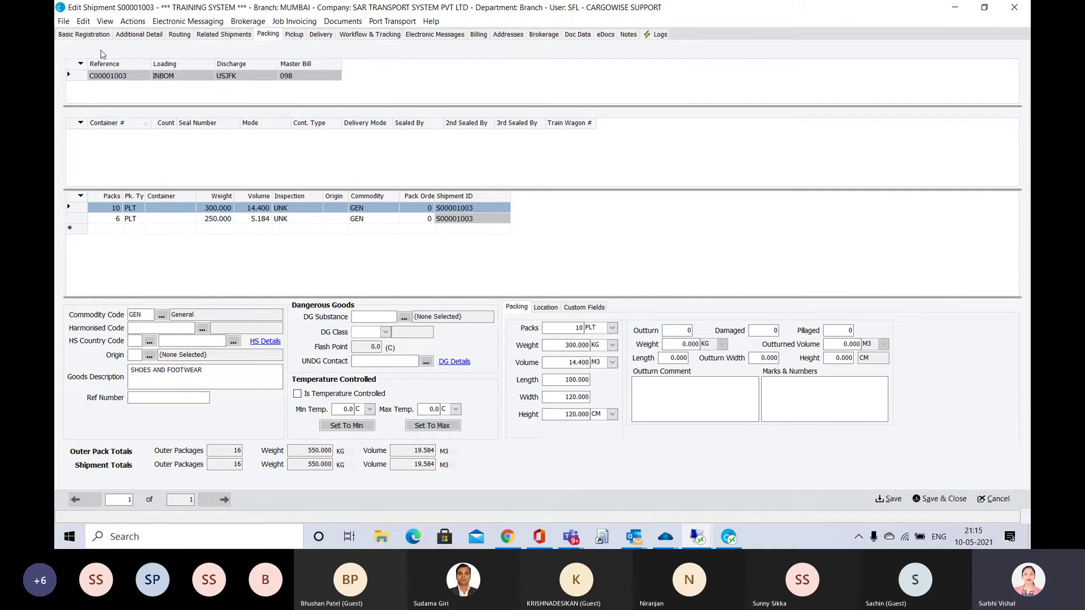
Compare the shipment's basic registration with its pickup details, checking the consignor against the Pickup From organisation.
click(96, 34)
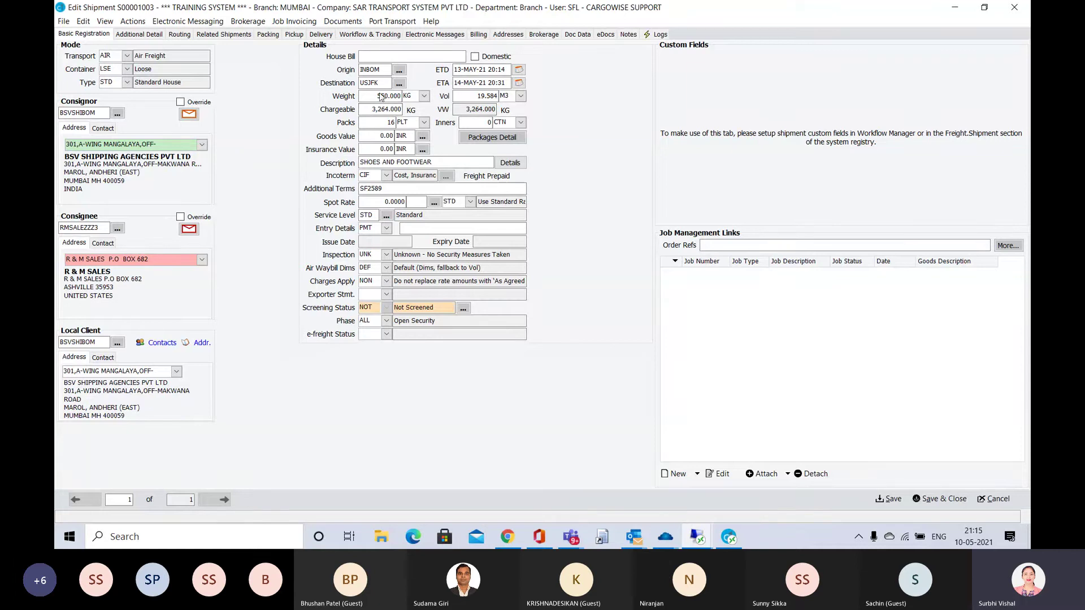
click(277, 38)
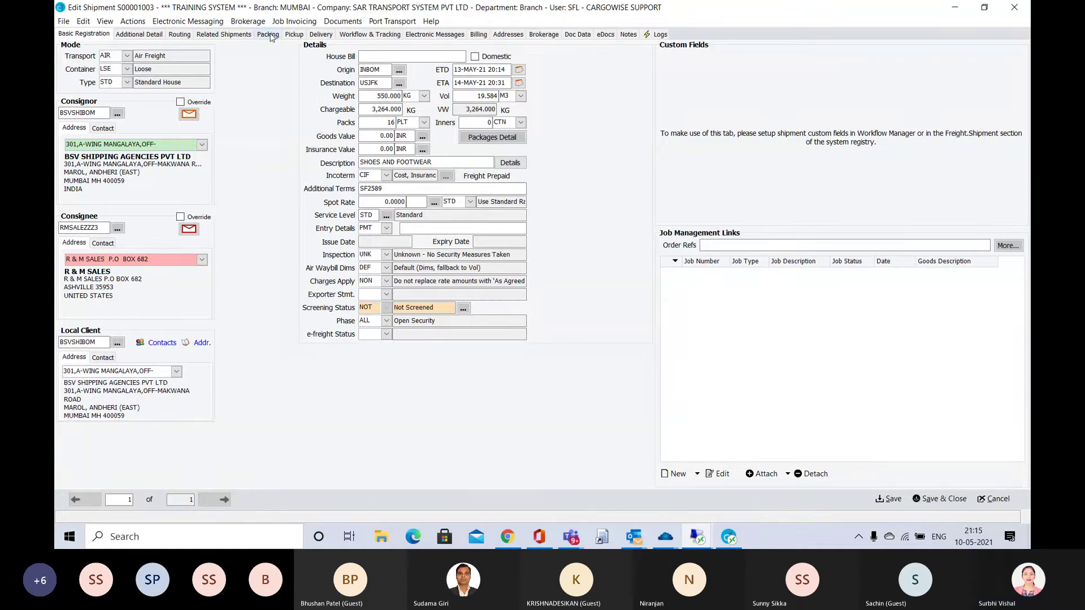
click(295, 37)
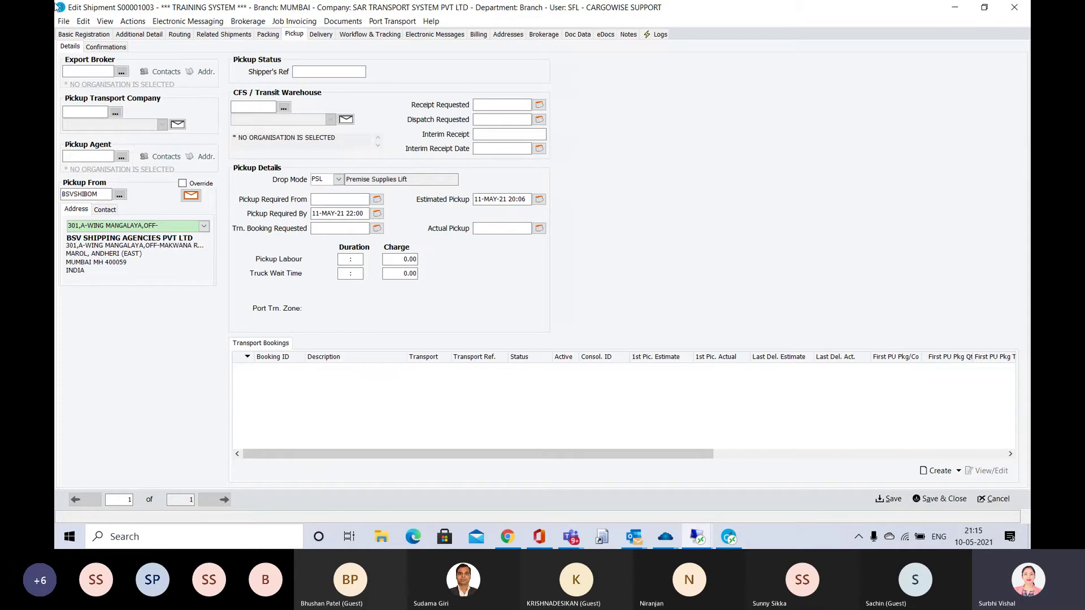
click(98, 35)
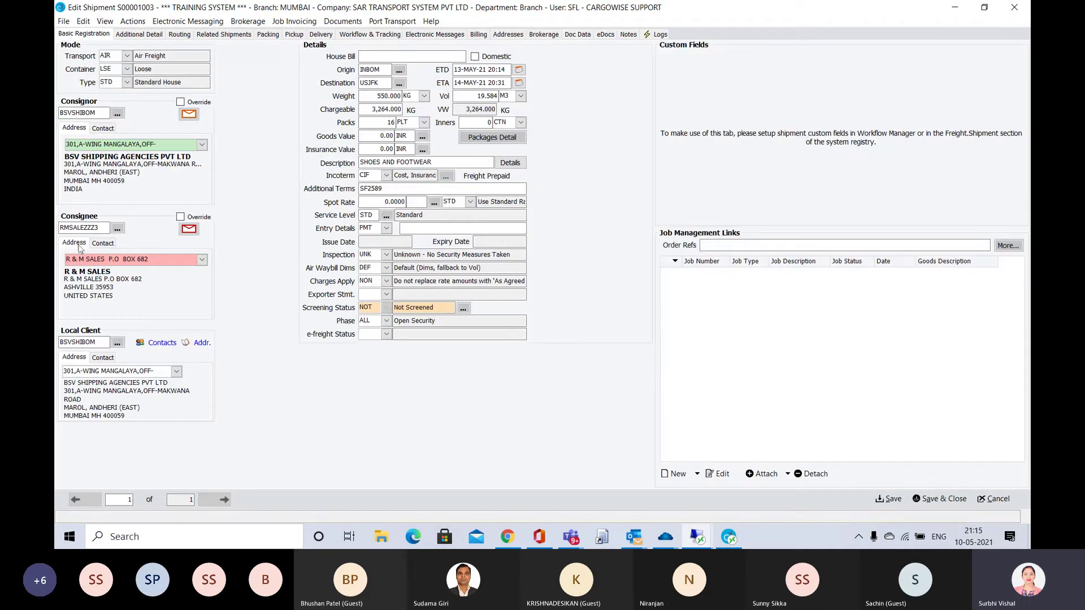
click(295, 35)
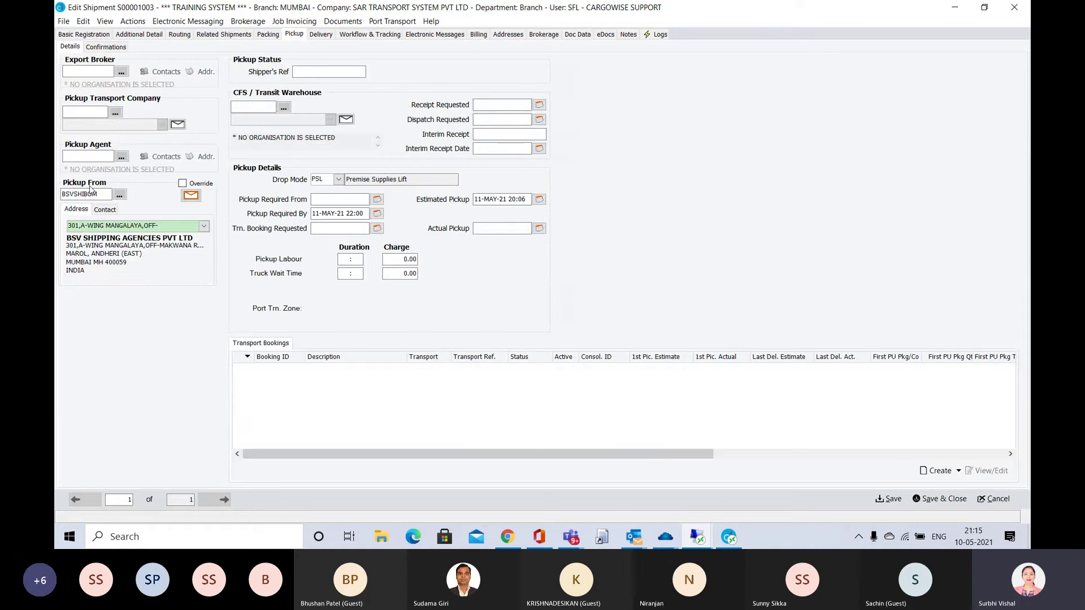
click(105, 198)
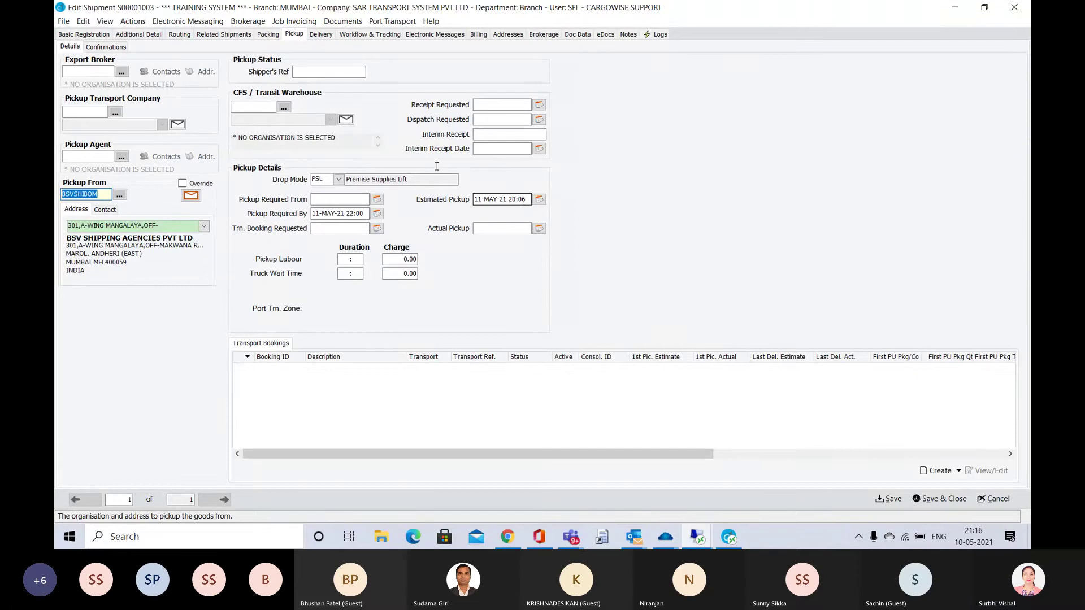
Review the shipment's delivery details and save the shipment, including the supplier-consignor/buyer-consignee relationship.
click(322, 37)
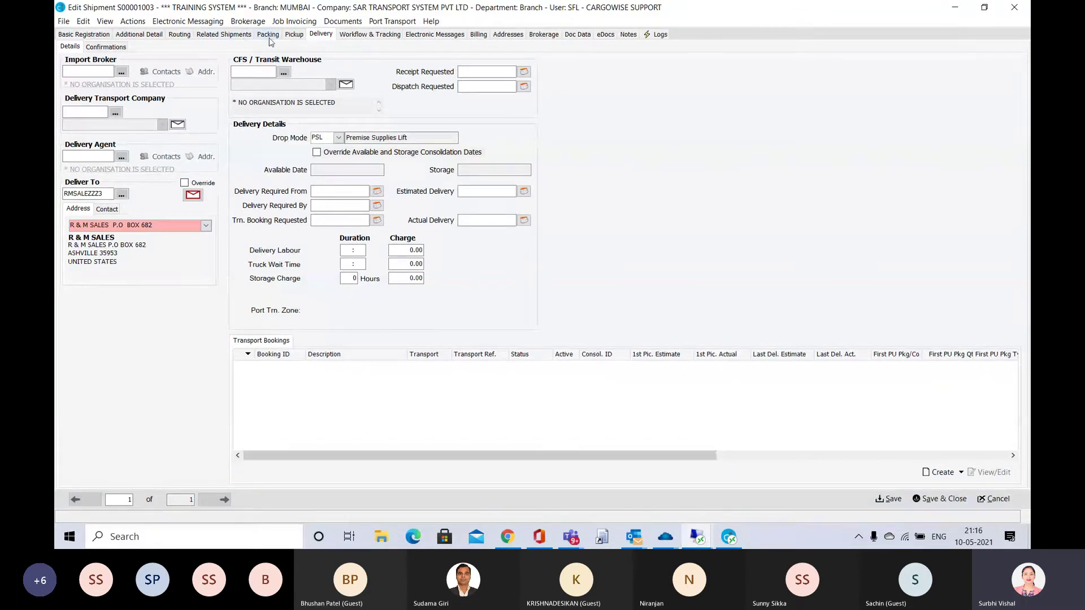
key(ctrl+s)
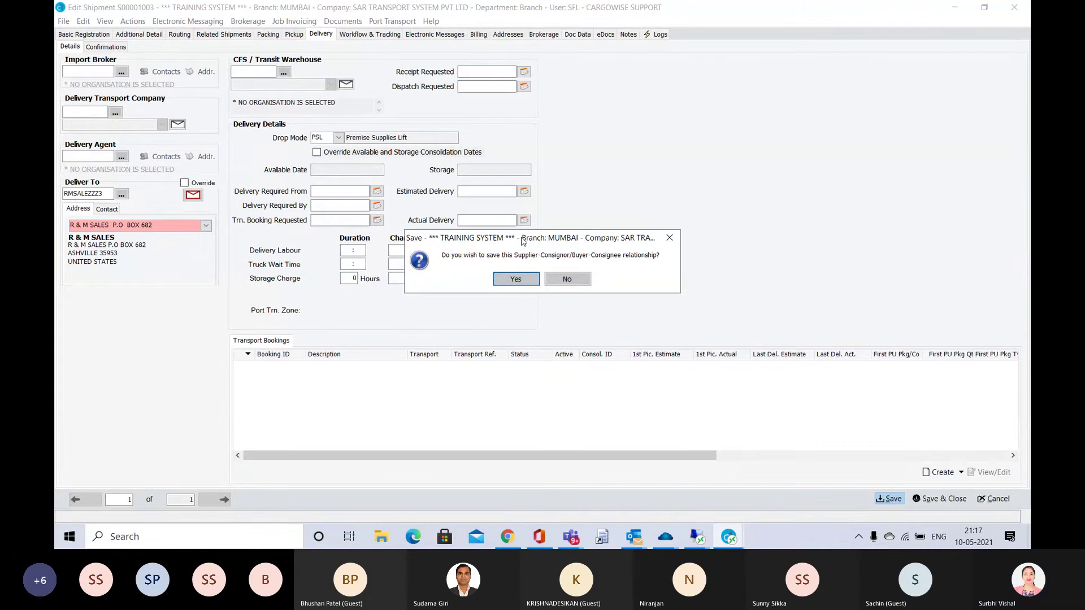
click(516, 279)
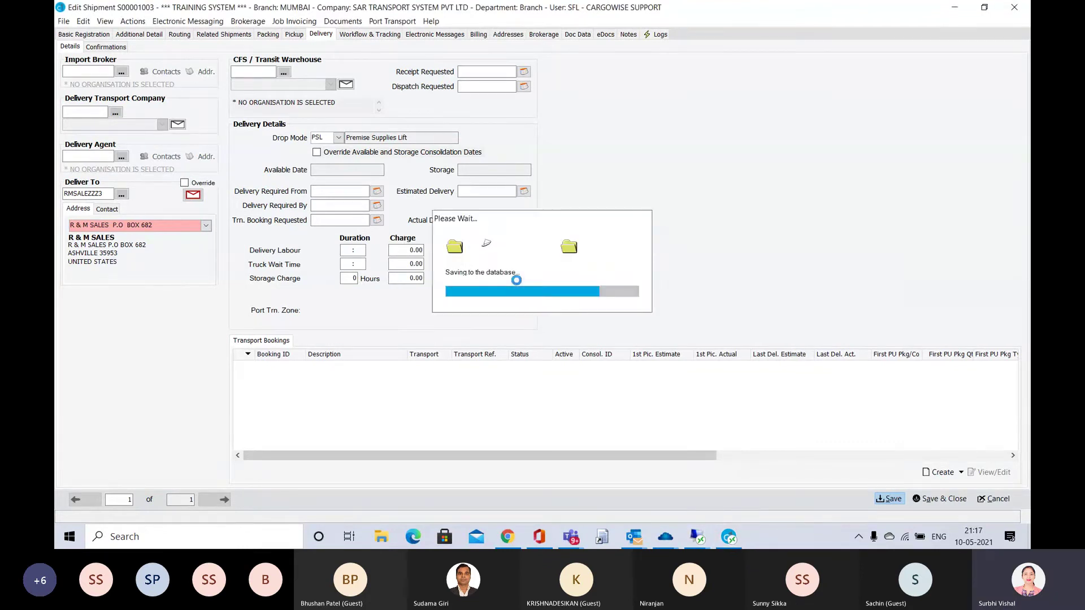
Open the organisation record of the shipment's consignor BSVSHIBOM from the basic registration.
click(92, 35)
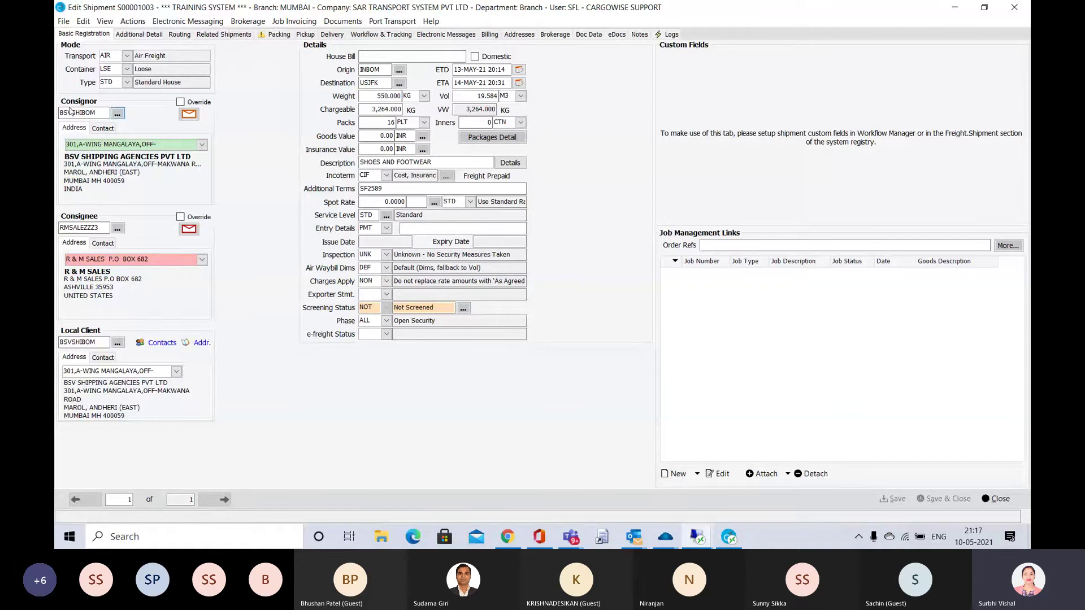
click(118, 115)
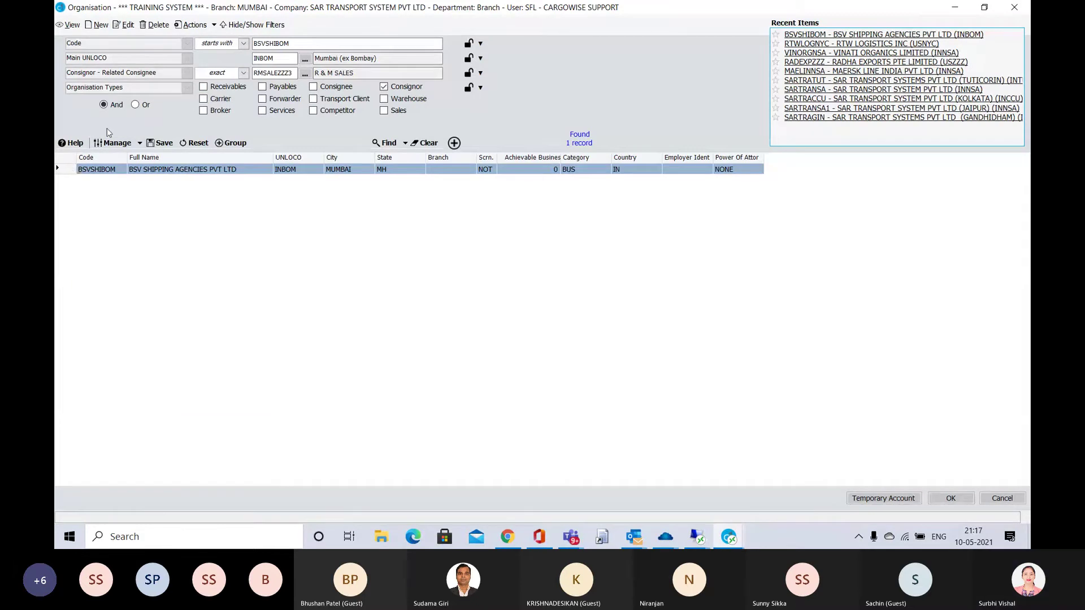
click(125, 26)
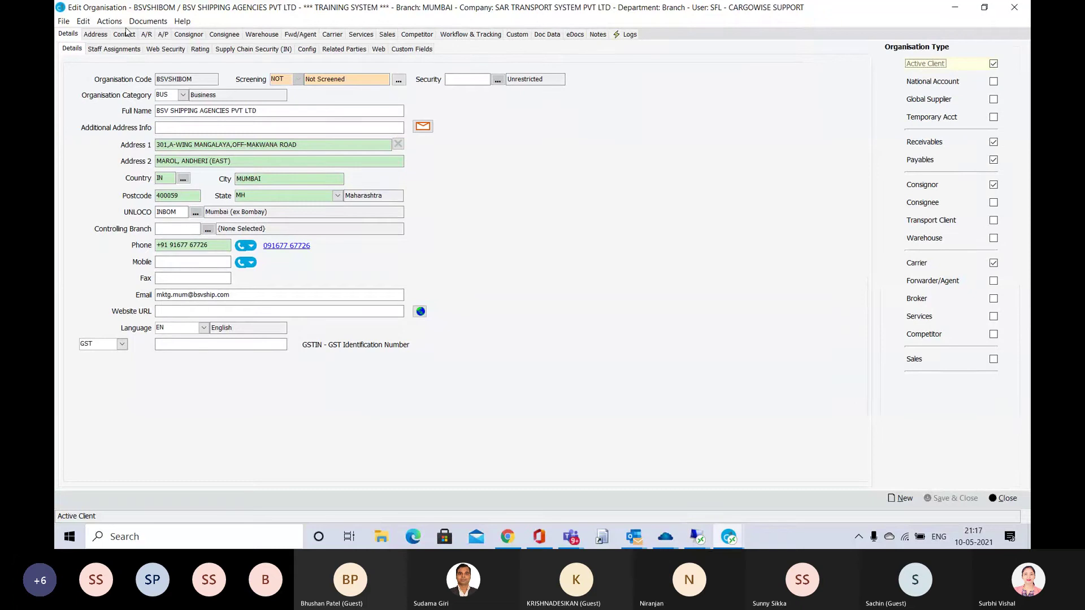
Examine the consignor's consignee/buyer/importer defaults for RMSALEZZZ3, close the record, and return to the shipment with BSVSHIBOM selected.
click(190, 35)
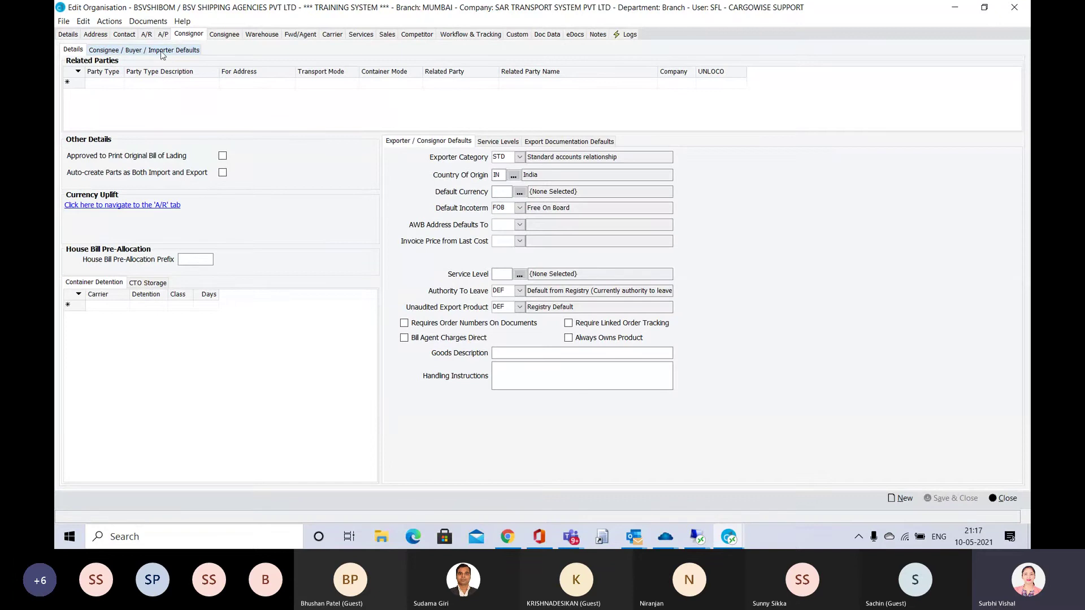
click(177, 50)
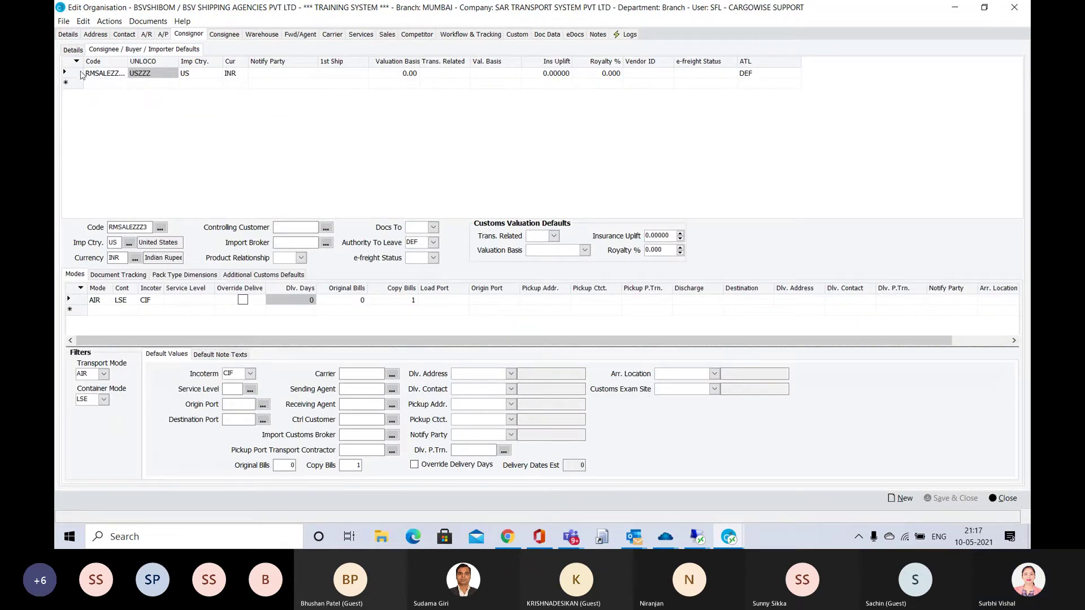
click(83, 75)
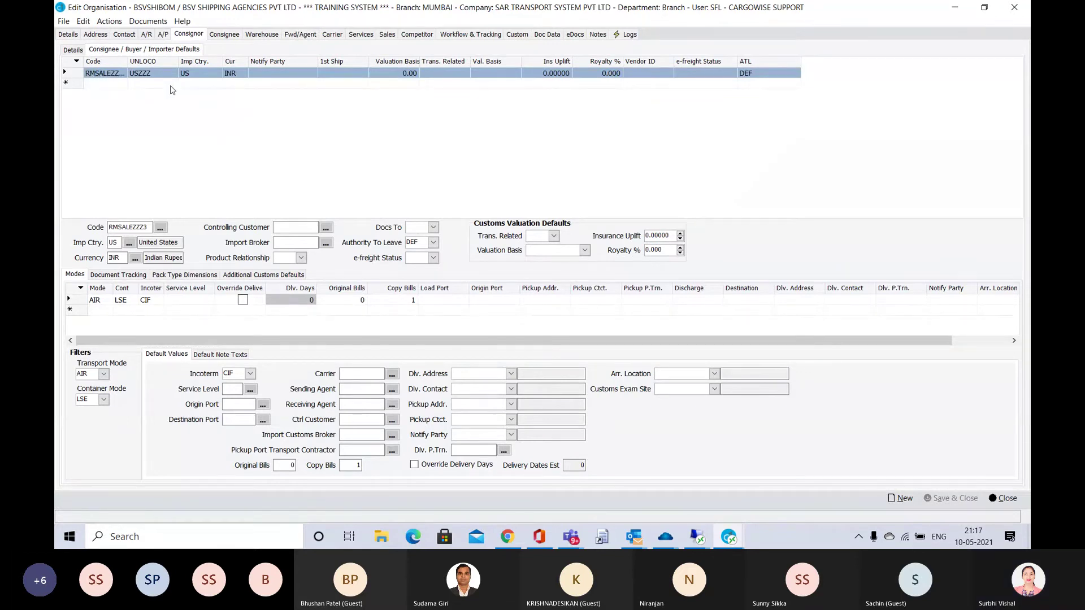
click(1006, 498)
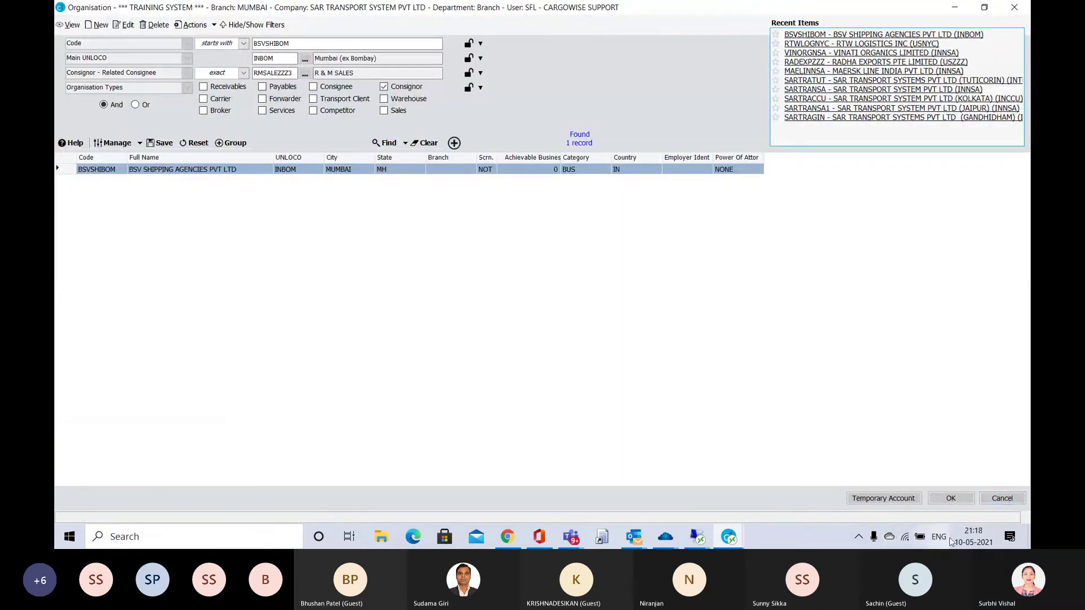
click(952, 499)
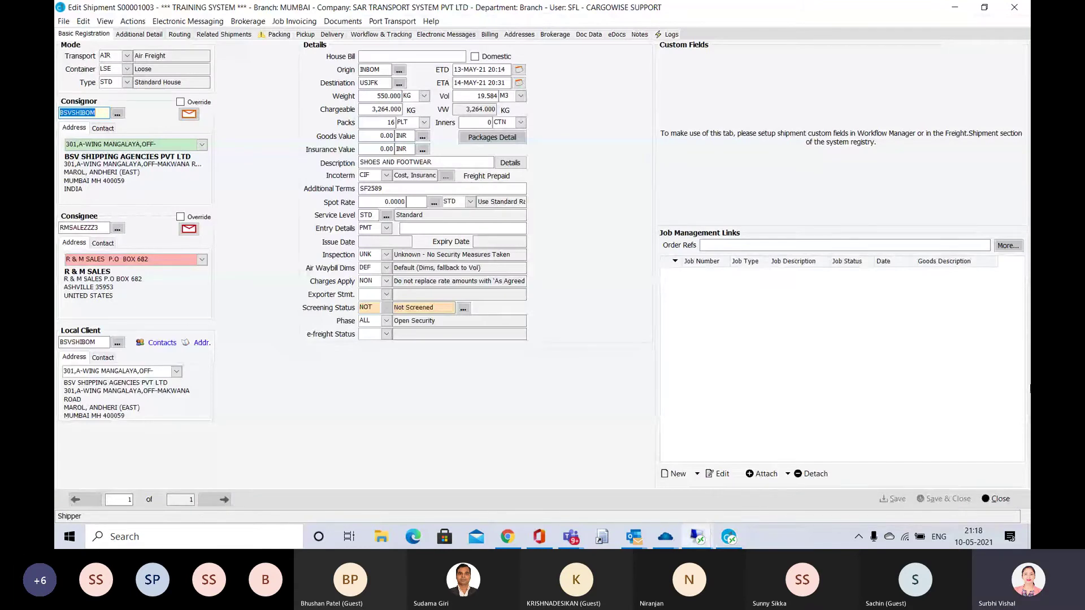
Open the shipment's billing details and examine the overseas agent, job status and sales rep fields.
click(489, 35)
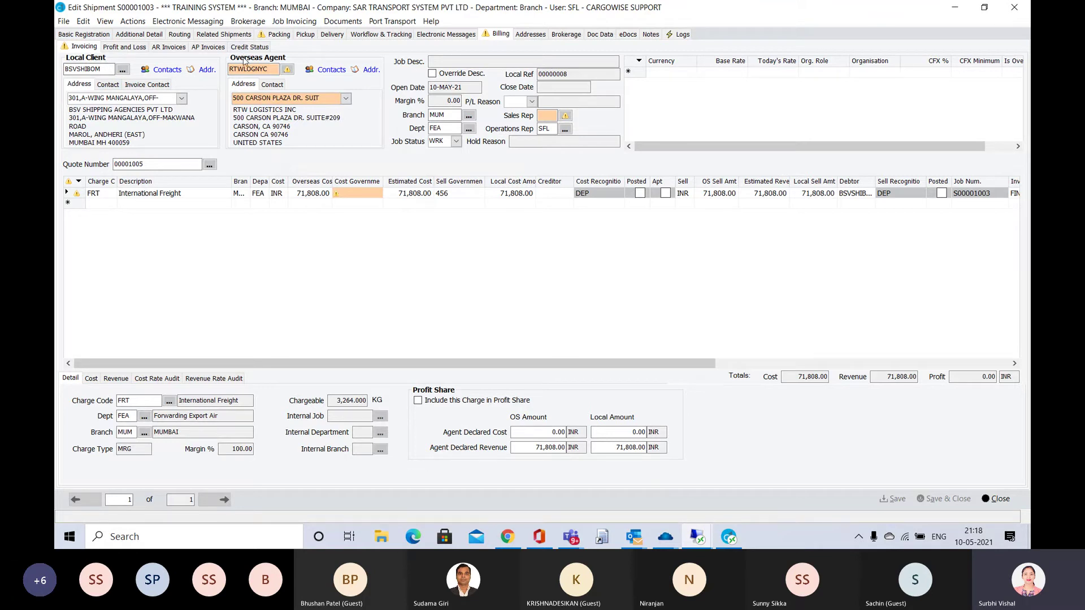
click(251, 71)
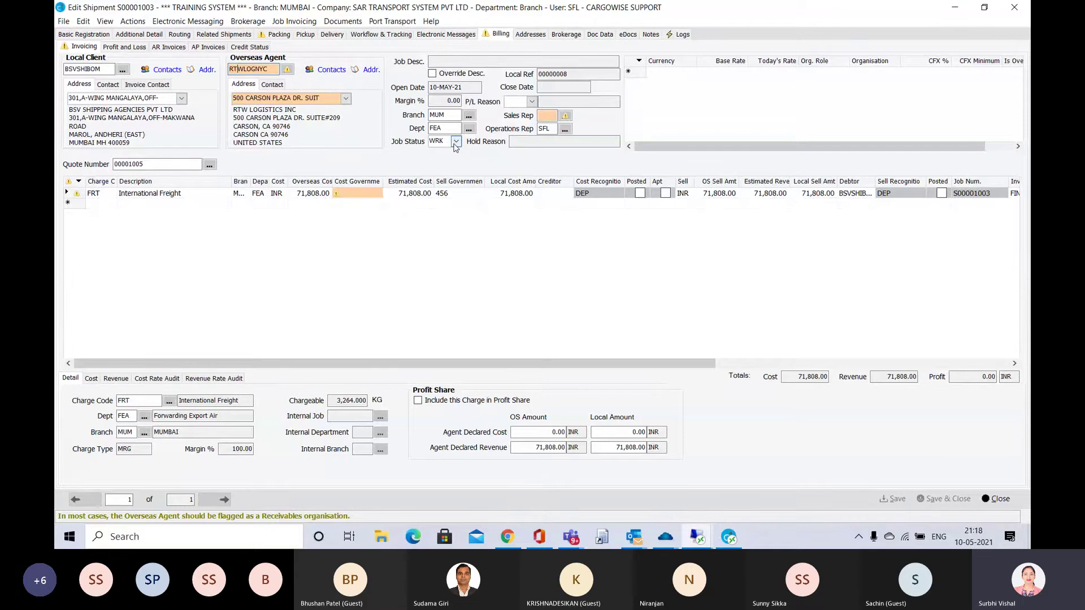
click(517, 140)
click(547, 115)
click(547, 115)
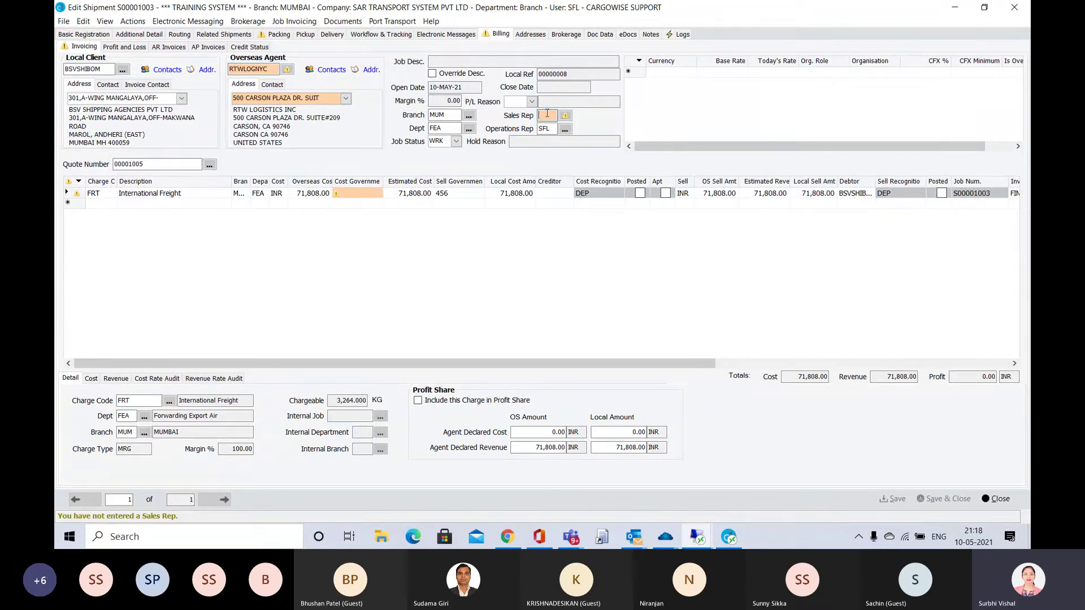
Set the shipment's sales rep to AA.
text(AA)
key(Tab)
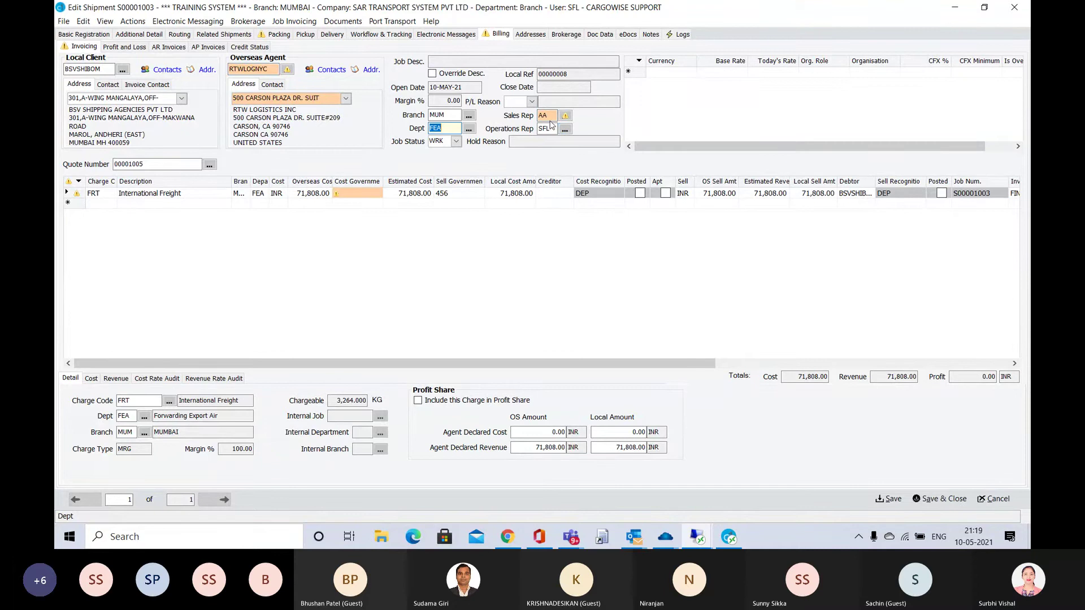
mouse_move(566, 117)
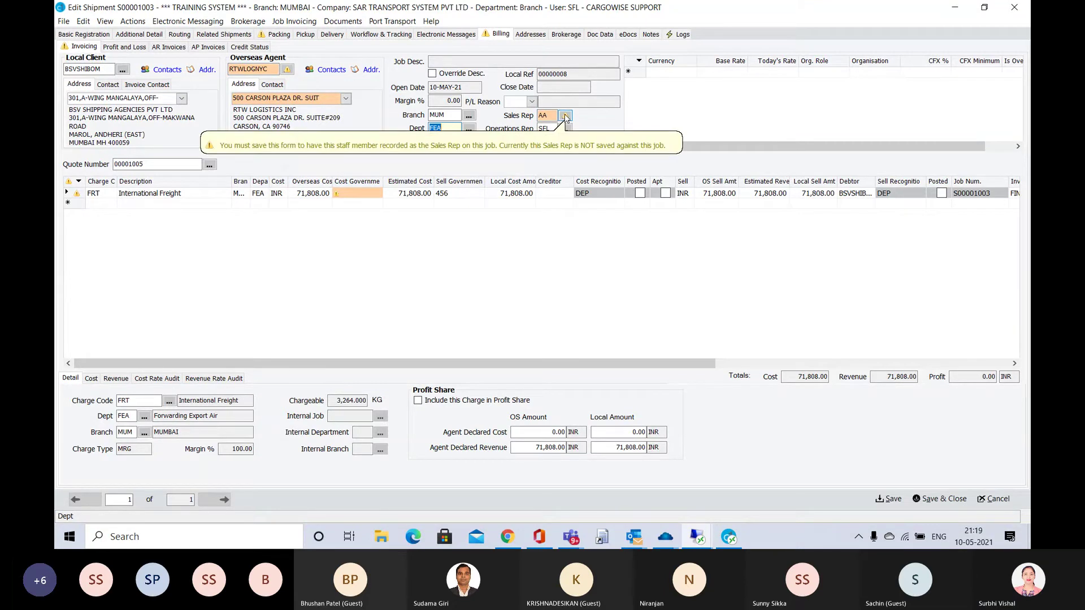
click(551, 115)
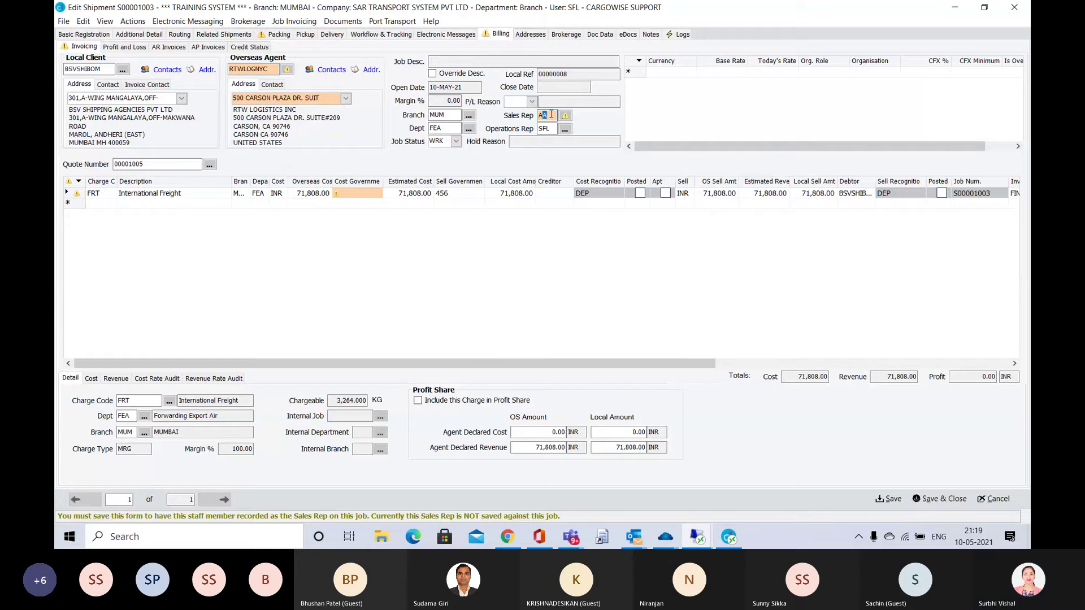
key(Tab)
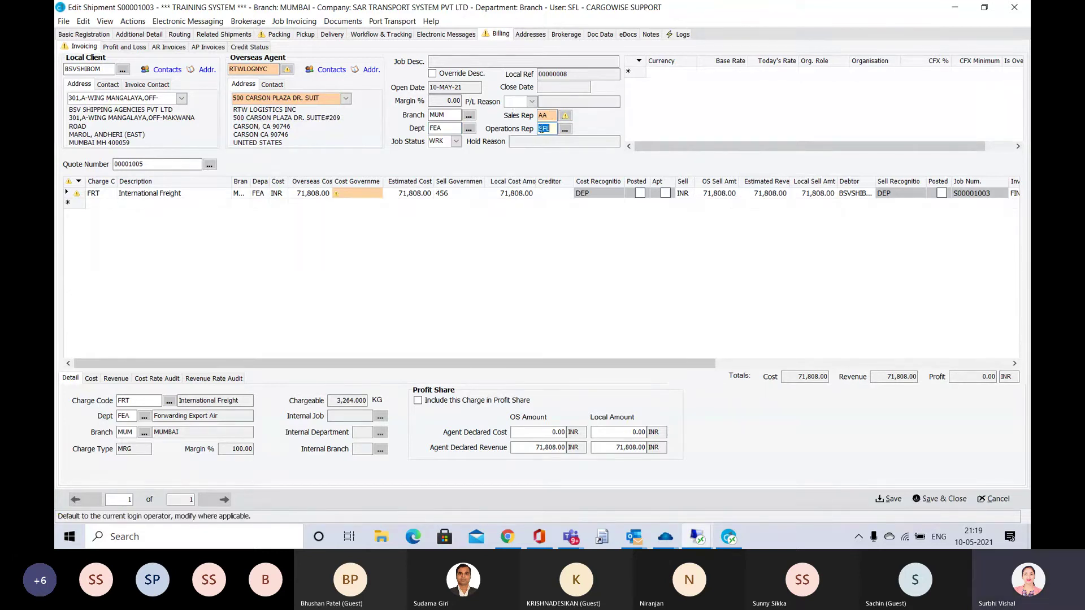
key(alt+Tab)
key(alt+Tab)
On the FRT charge line, set the overseas cost to 60,000, the cost government charge code to 123 and the estimated cost to 60,000.
click(315, 195)
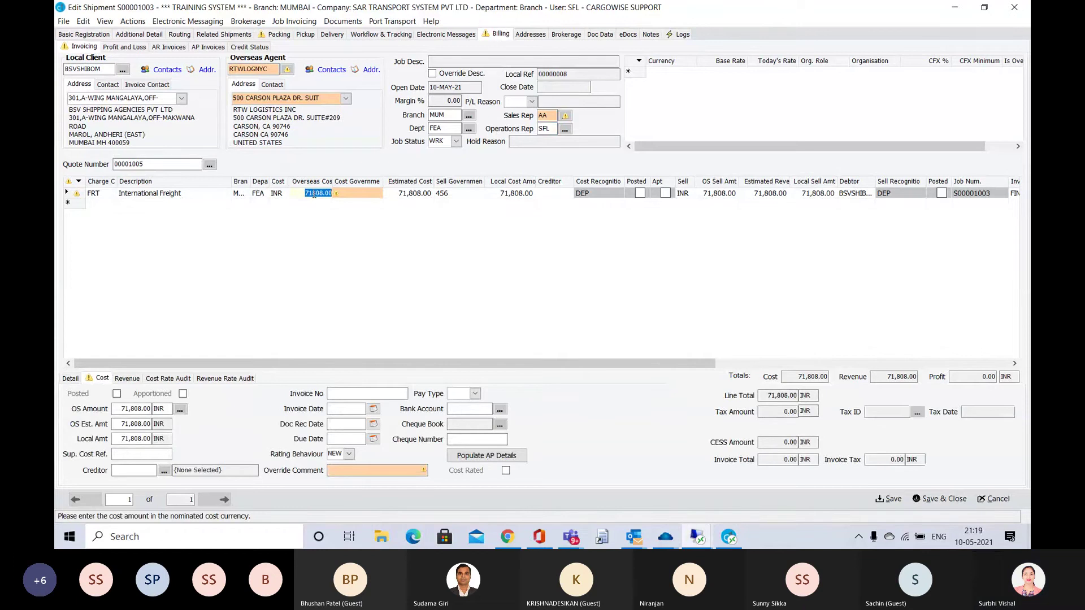
text(60000)
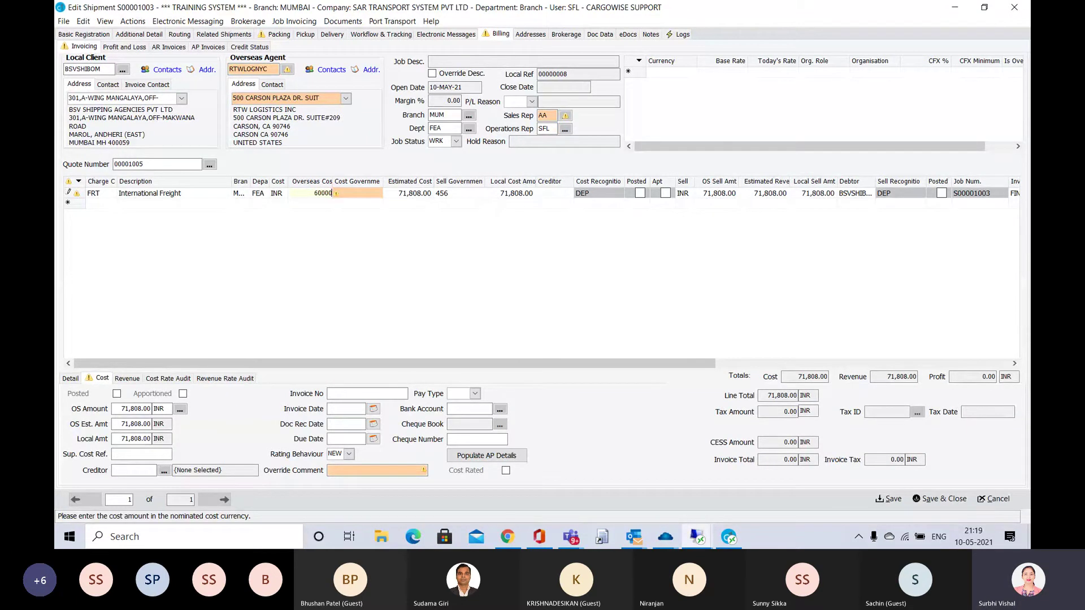
key(Tab)
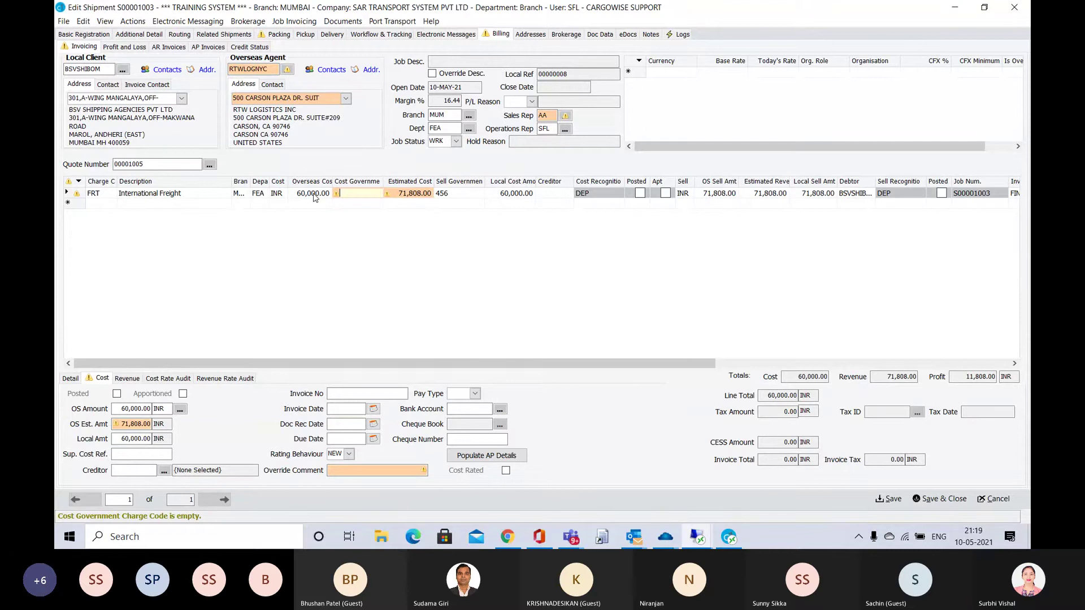
text(123)
key(Tab)
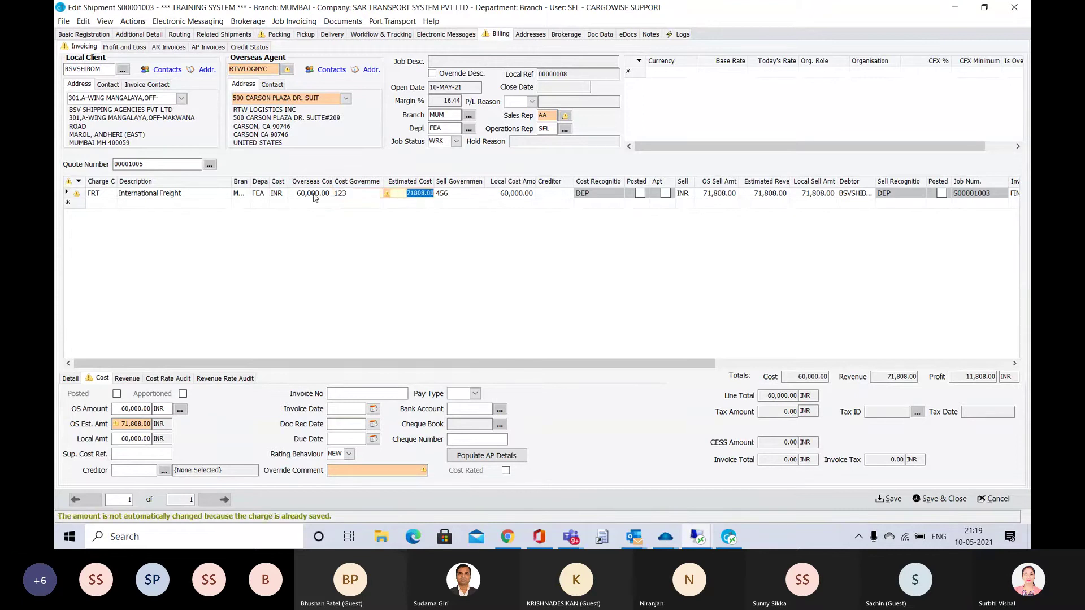
text(60)
key(Tab)
key(Tab)
key(Tab)
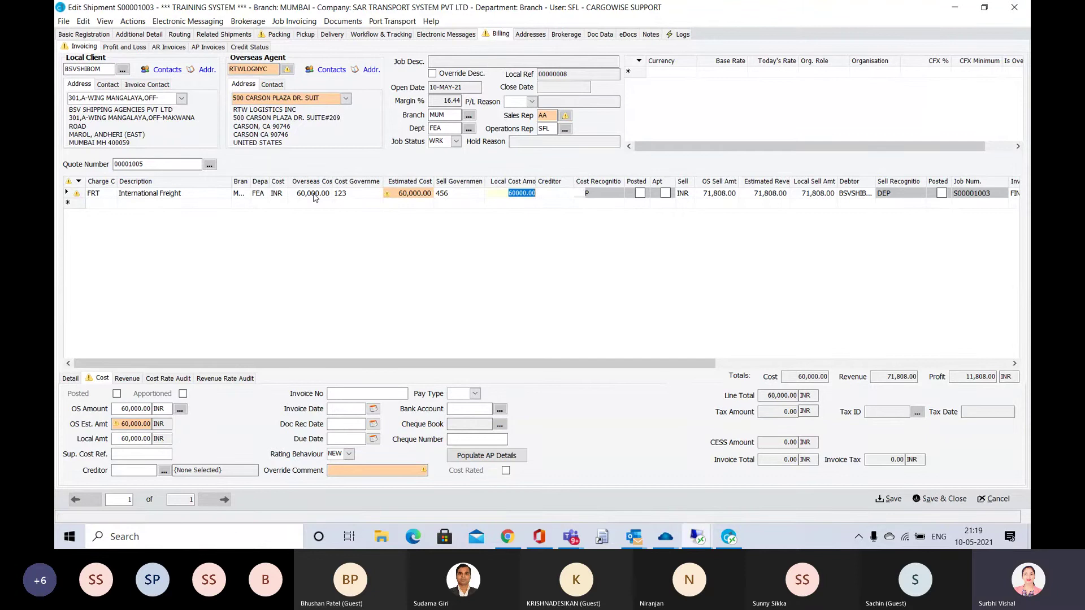
Open the creditor lookup for the FRT charge line and remove the United States UNLOCO filter.
text(AIR)
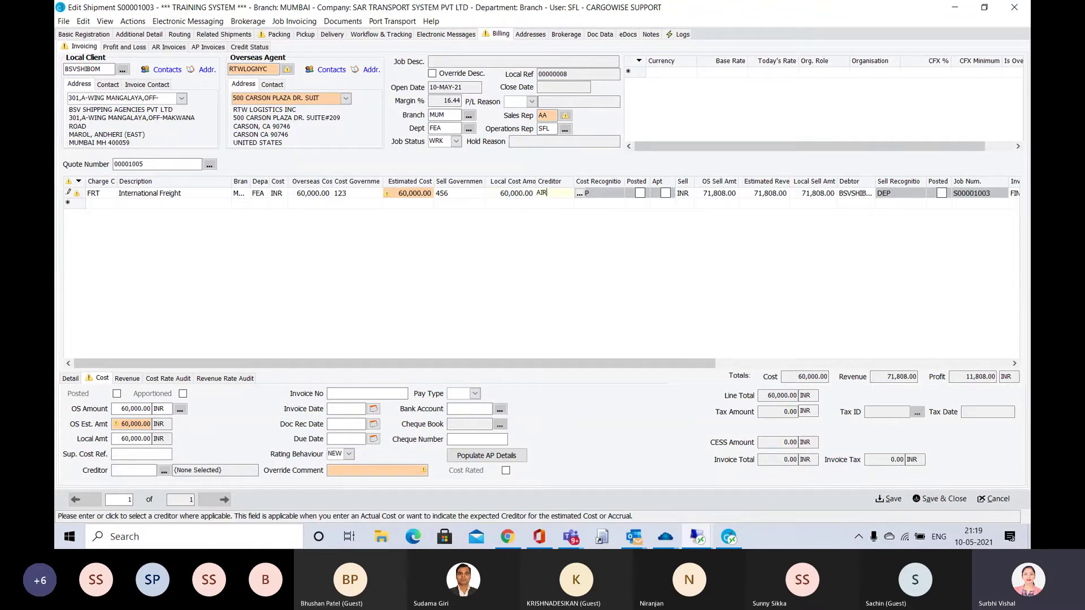
key(BackSpace)
key(BackSpace)
click(580, 194)
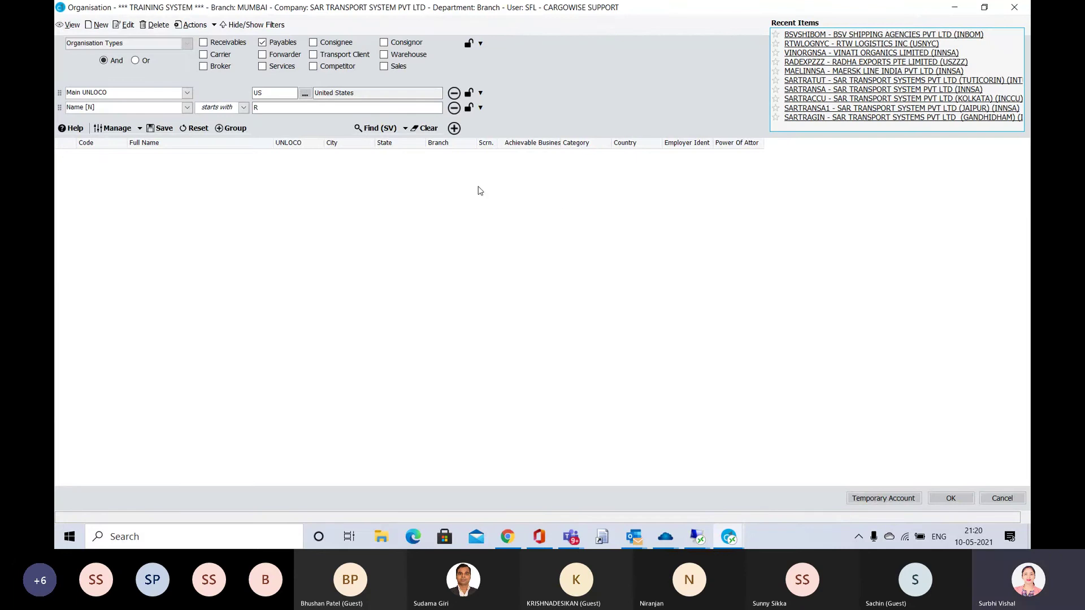
click(397, 110)
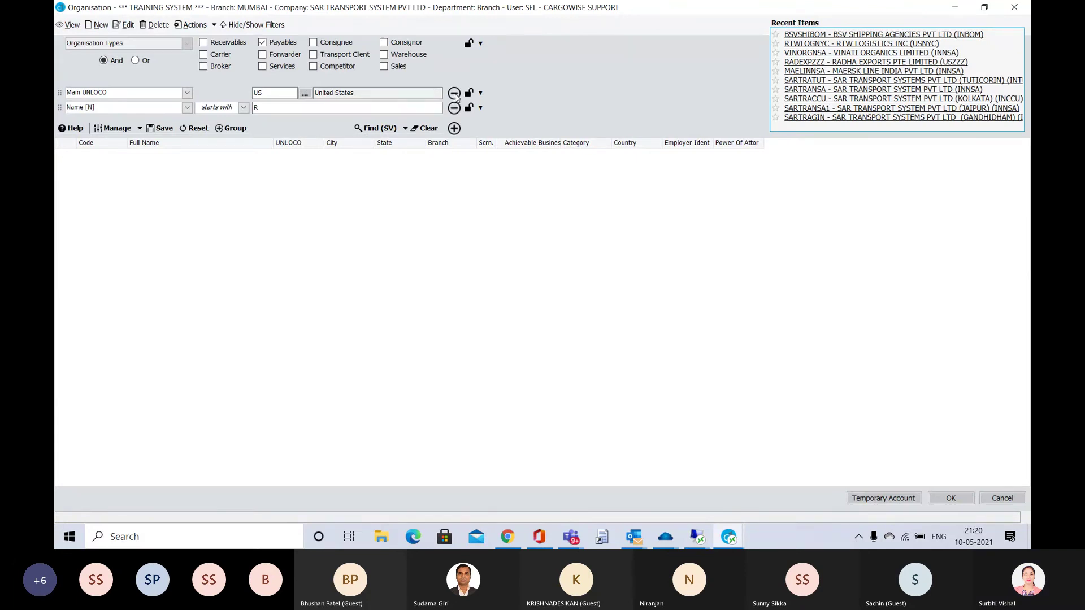
click(454, 94)
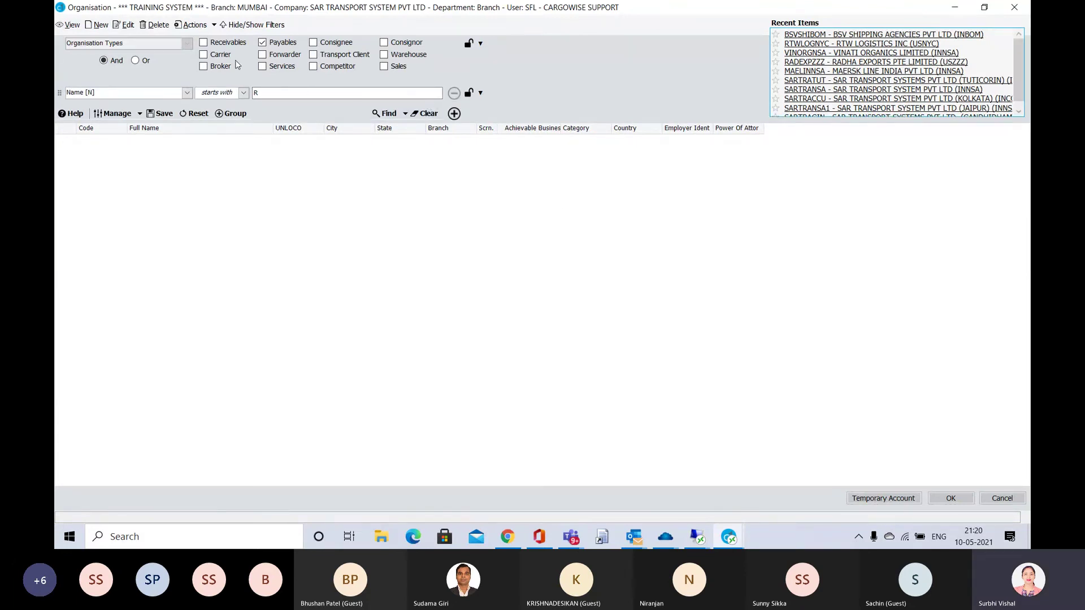
Search the payables organisations for names starting with AIR.
click(263, 94)
key(BackSpace)
text(AI)
click(389, 114)
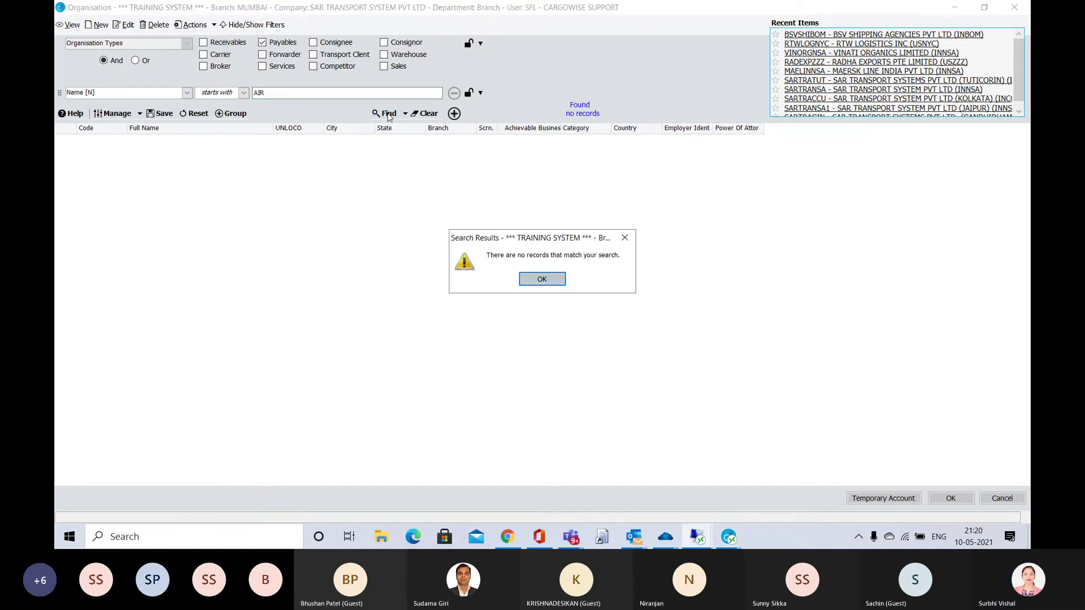
key(Return)
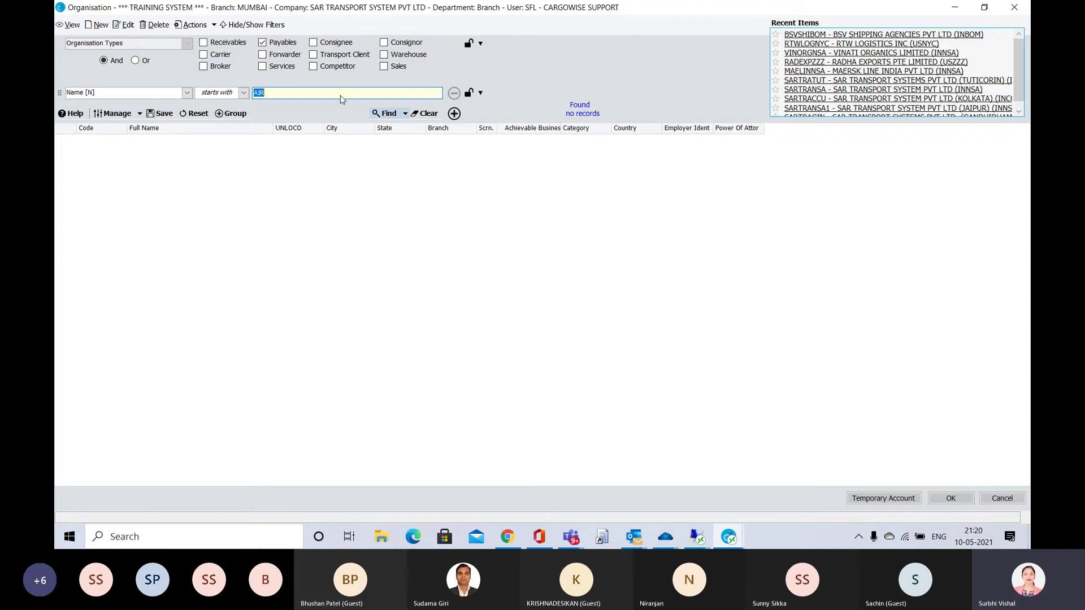
List all payables organisations without a name filter, sort them by full name and look through the entries starting with A.
key(BackSpace)
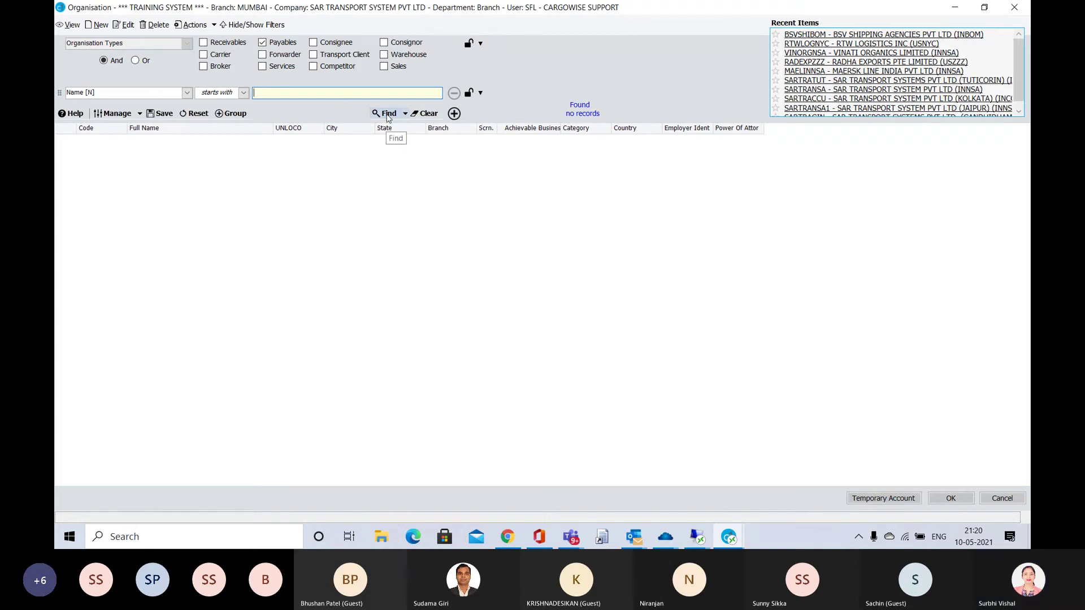
click(389, 115)
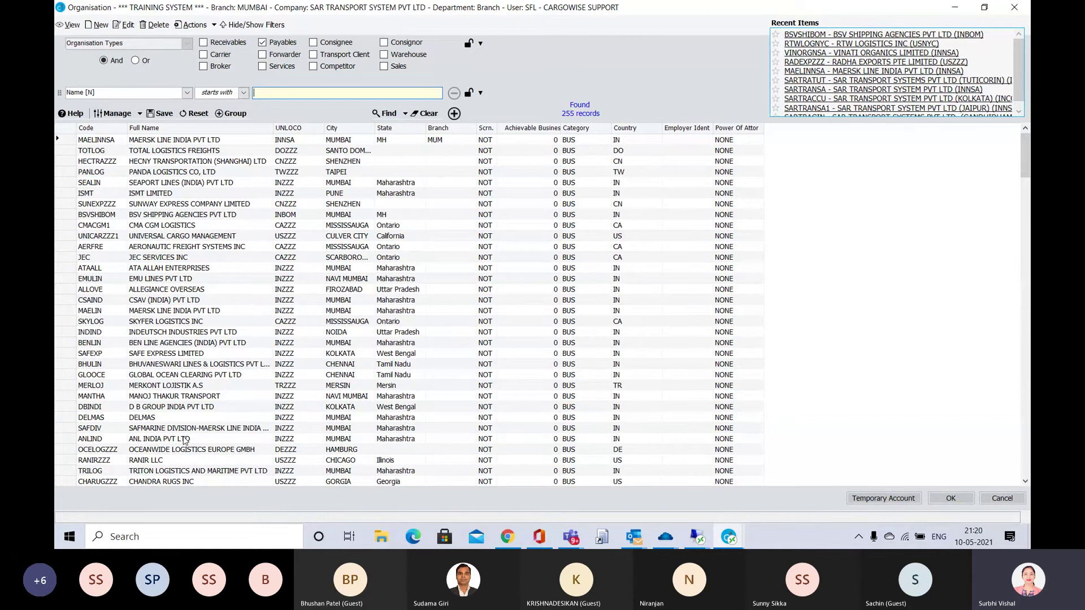
scroll(184, 442, down, 10)
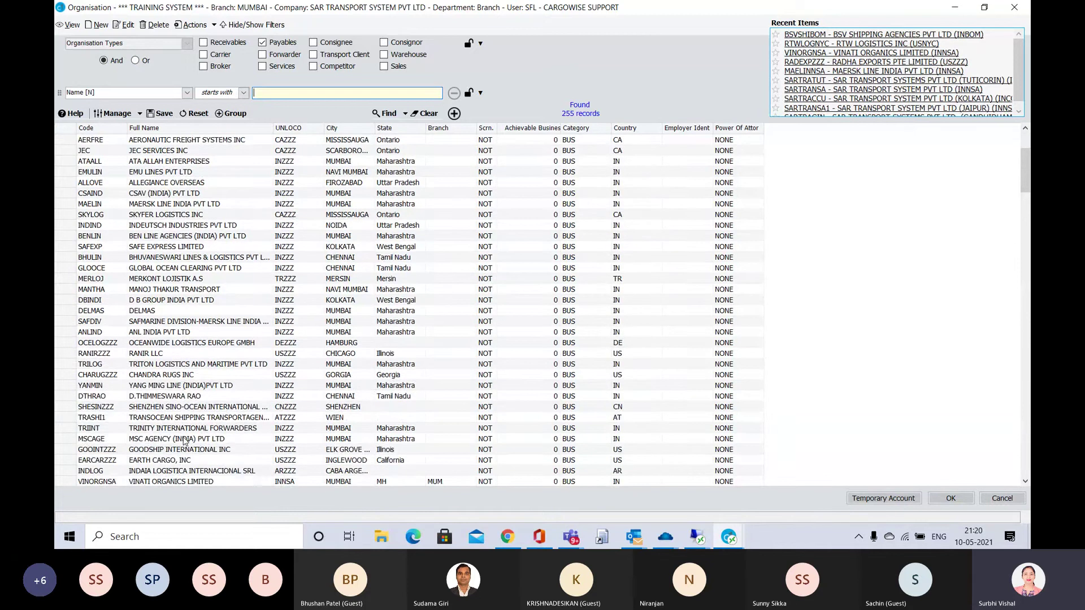
scroll(185, 441, up, 10)
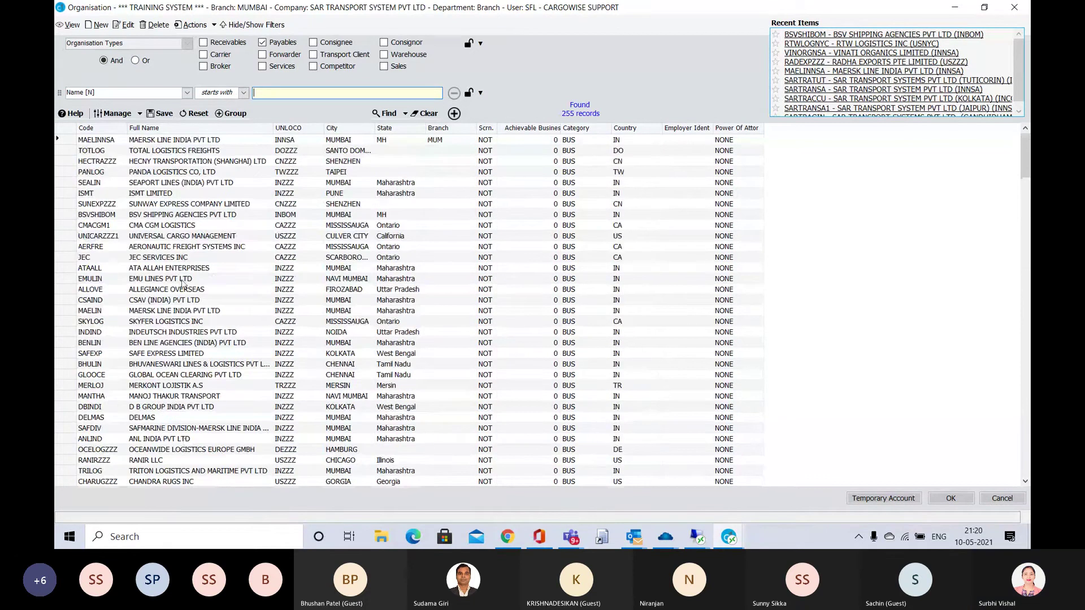
click(234, 128)
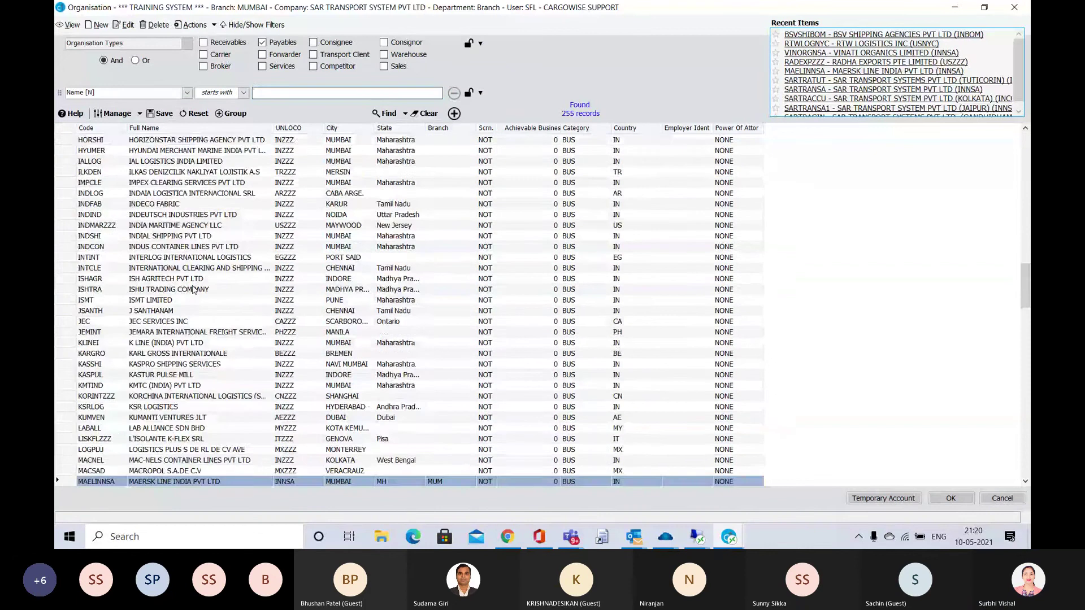
scroll(194, 289, up, 15)
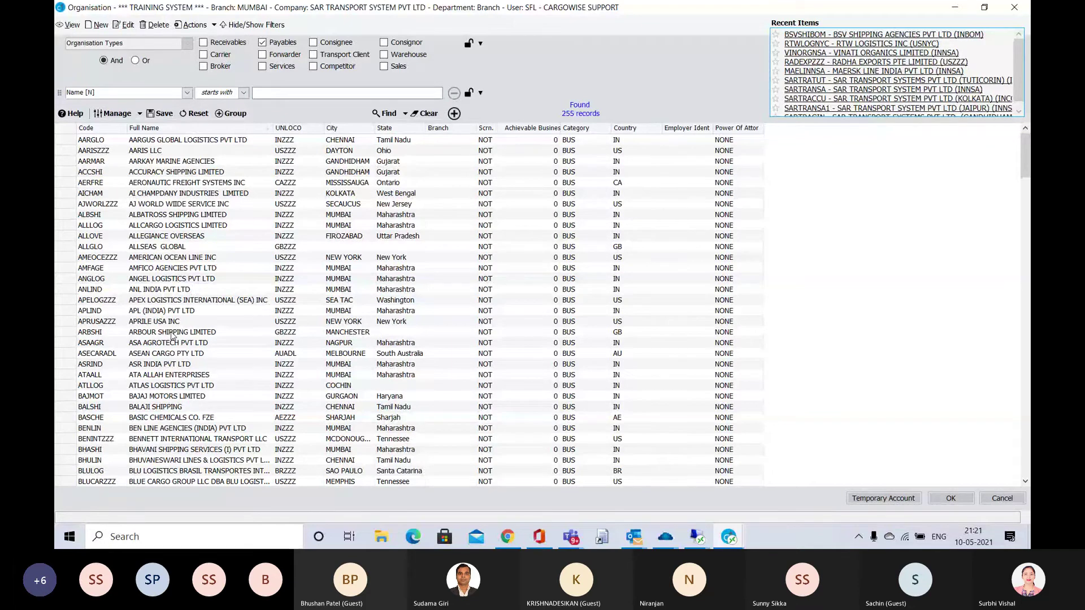
scroll(172, 335, down, 1)
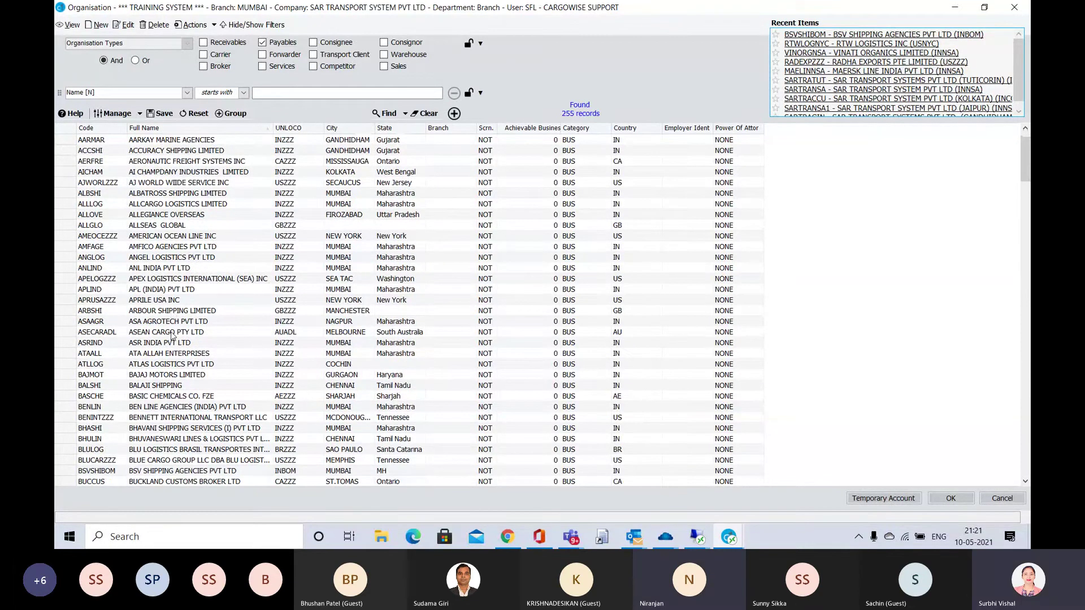
scroll(172, 335, down, 1)
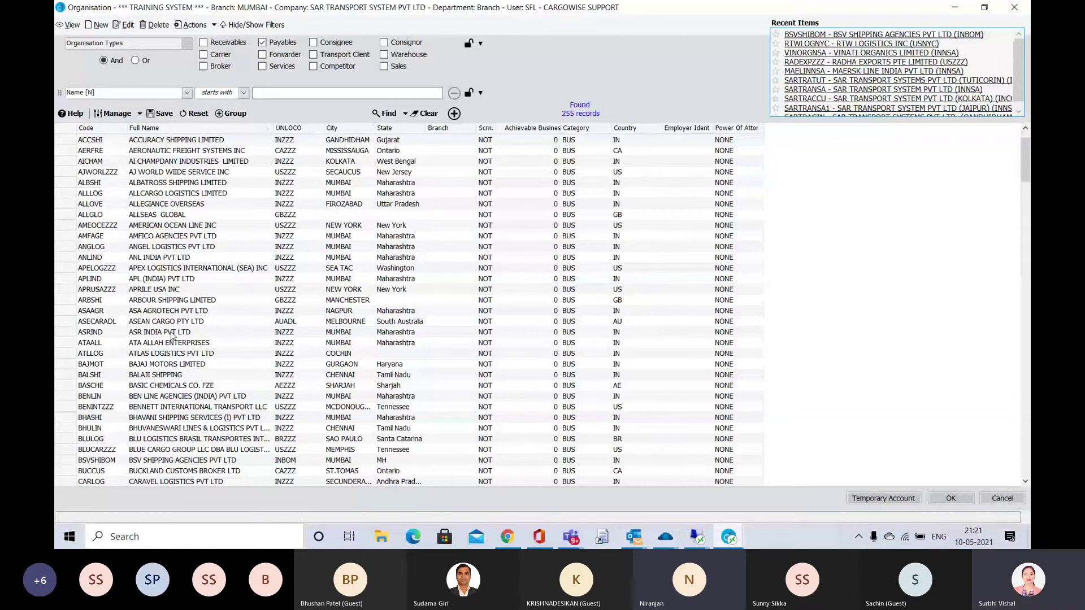
key(alt+Tab)
key(alt+Tab)
key(alt+Tab)
key(alt+Tab)
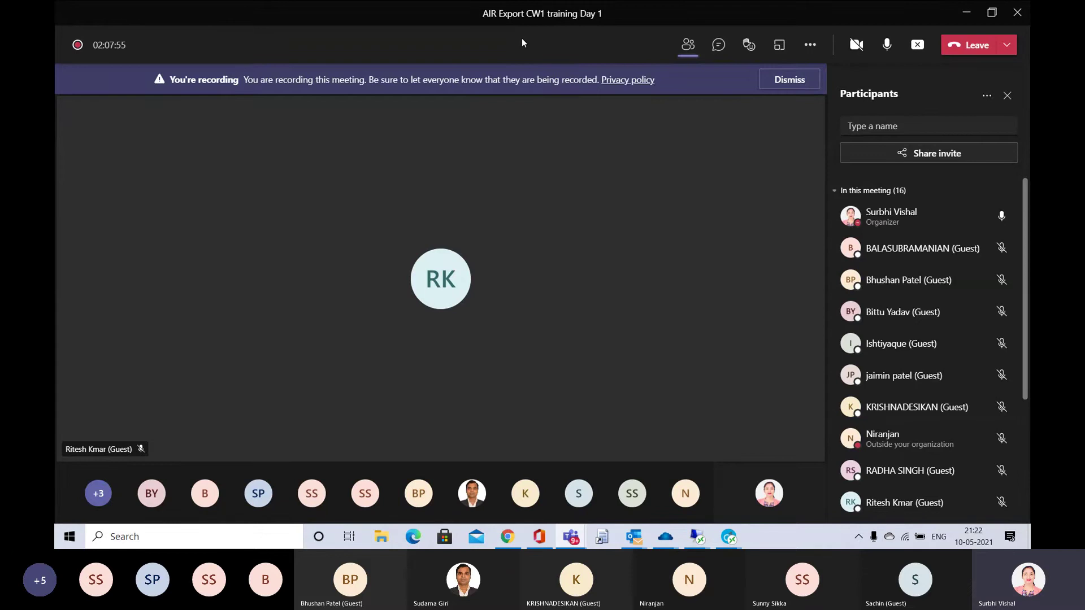
key(alt+Tab)
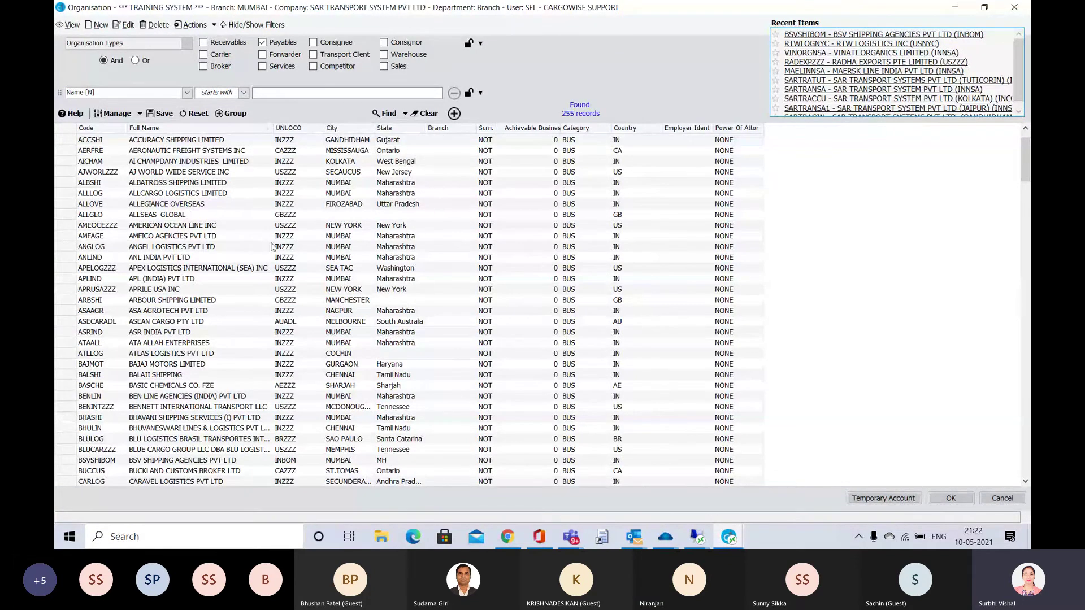
Choose AMFICO AGENCIES PVT LTD (AMFAGE) as the creditor of the FRT charge line.
double_click(299, 238)
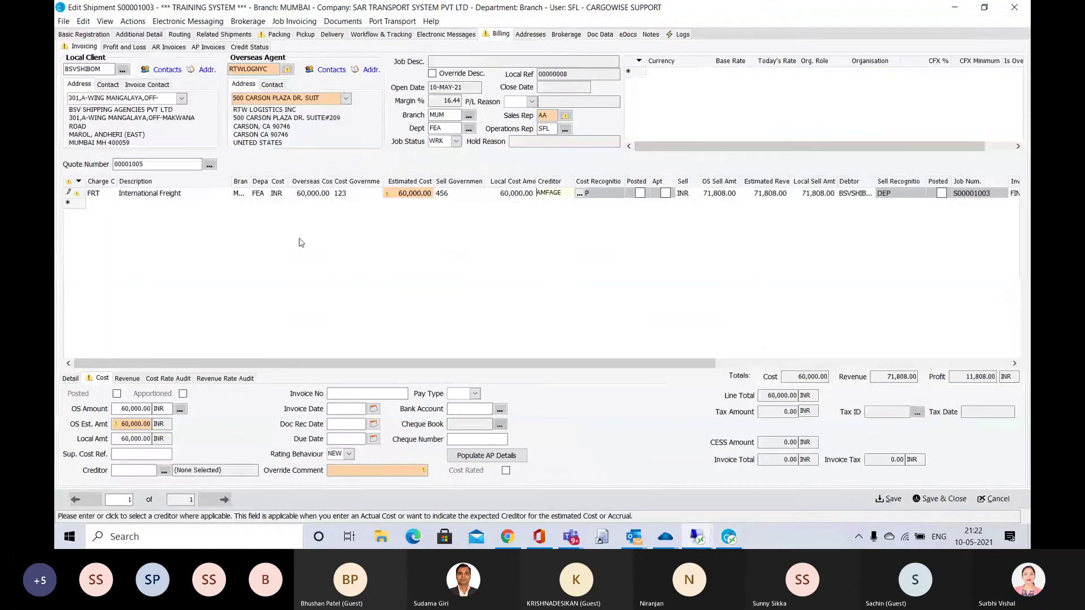
key(Tab)
key(Tab)
key(Tab)
key(Tab)
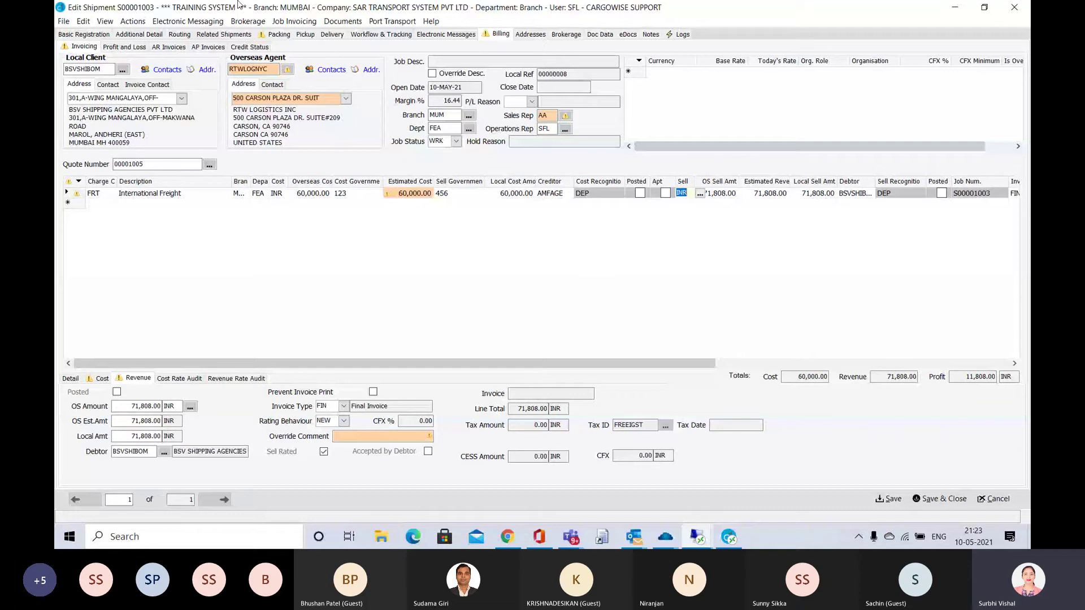
Try to post the local client charges of the shipment.
click(295, 23)
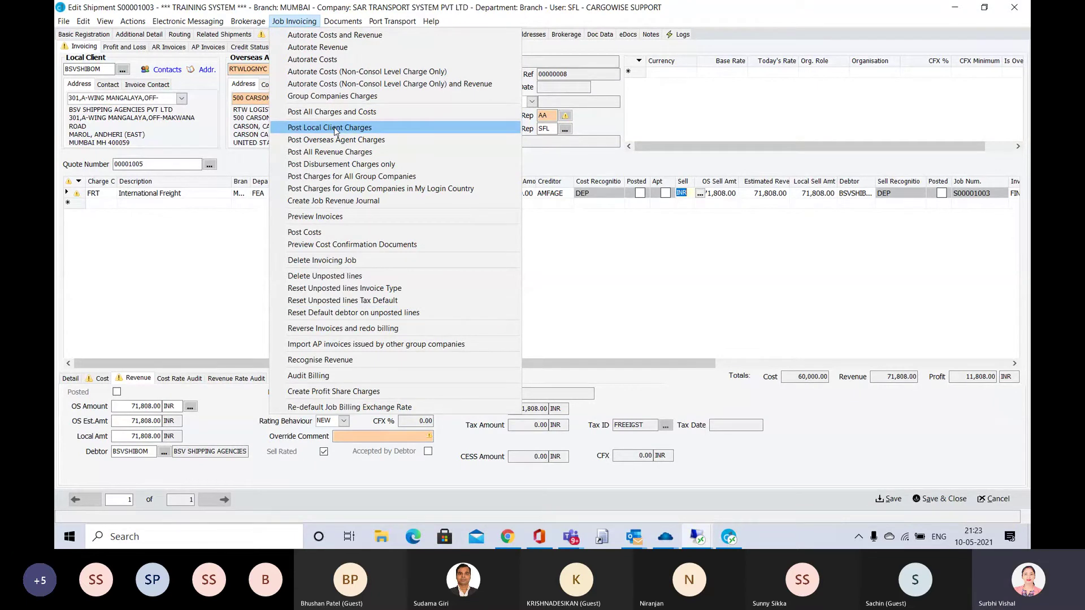
click(633, 265)
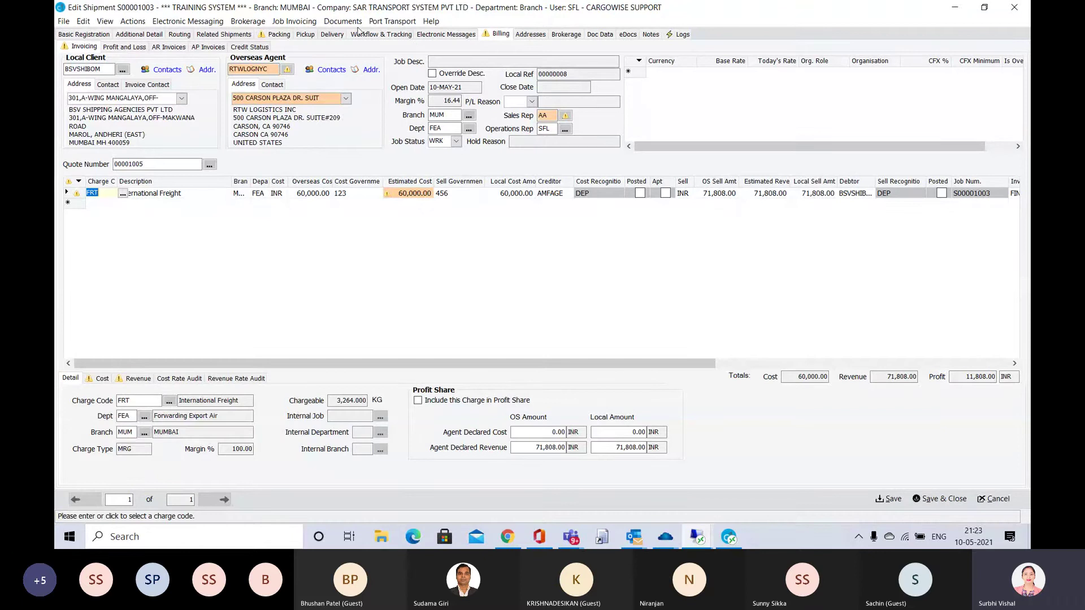
click(304, 22)
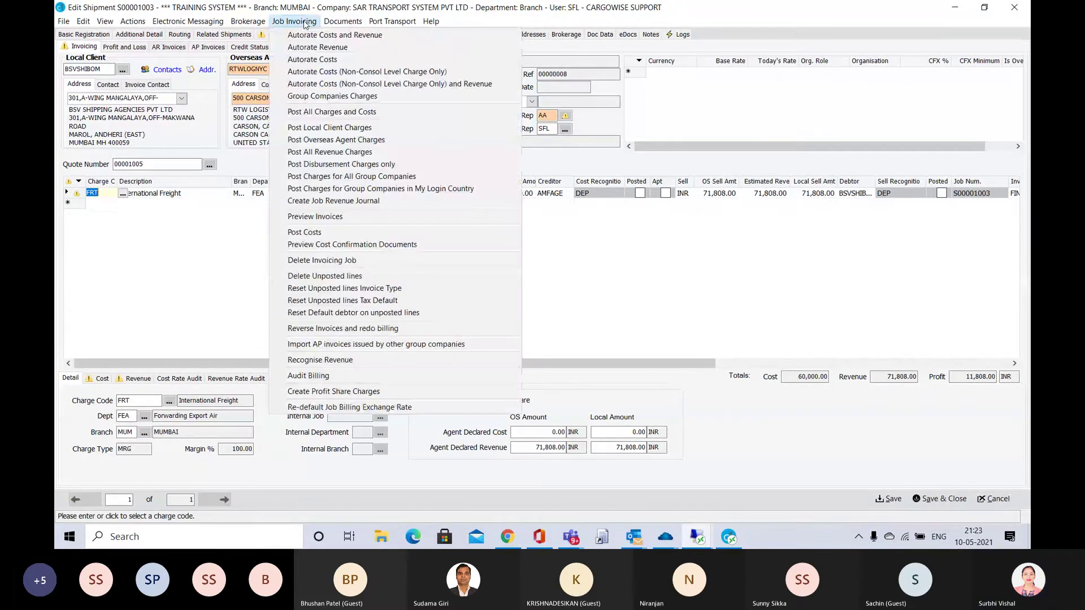
click(354, 129)
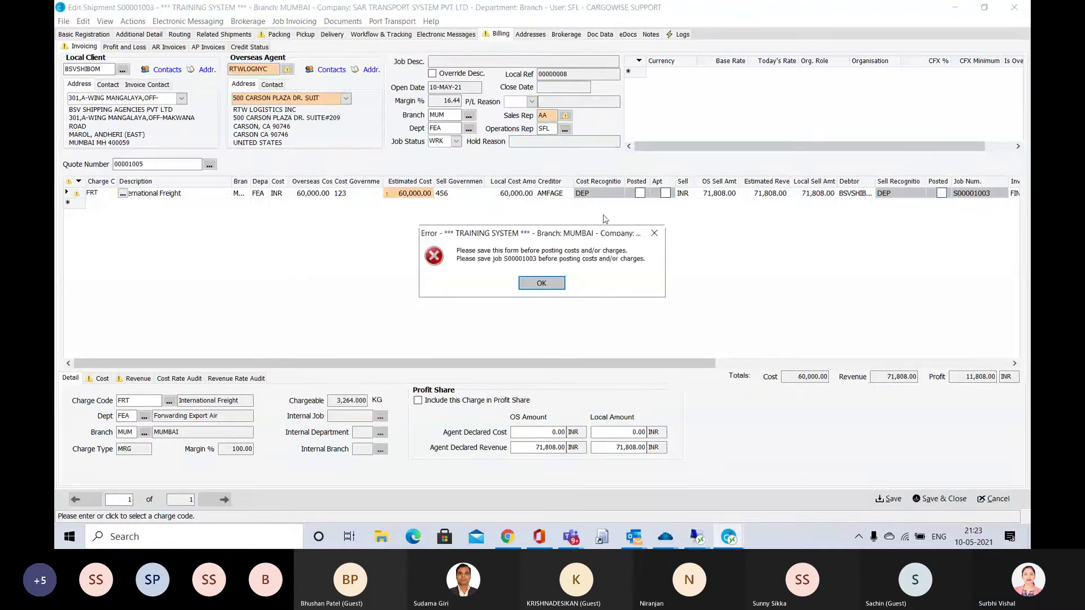
click(542, 284)
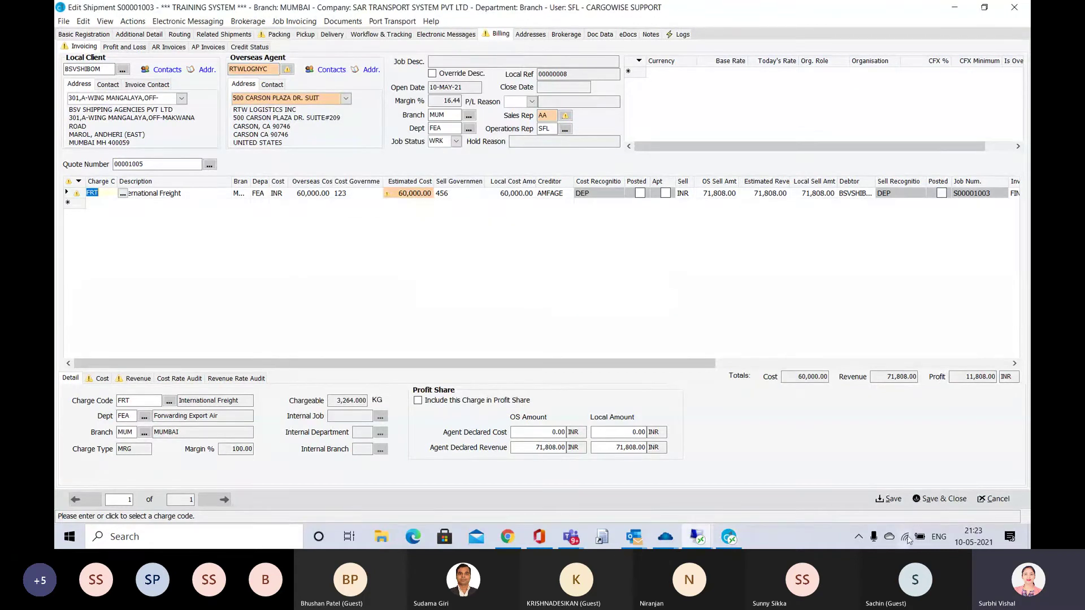
Save the shipment and post its local client charges.
click(889, 500)
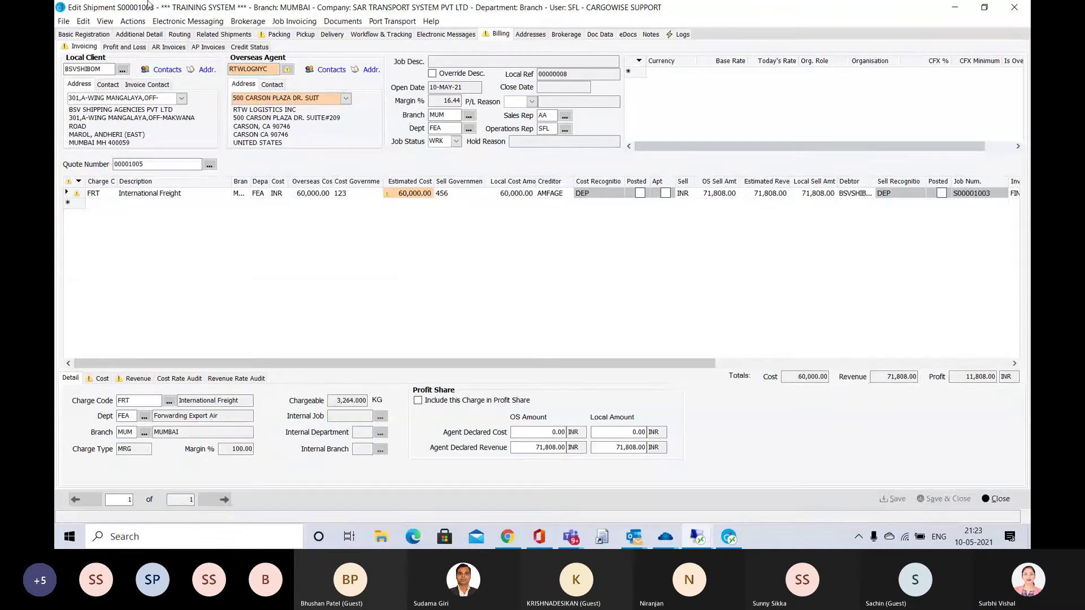
click(304, 22)
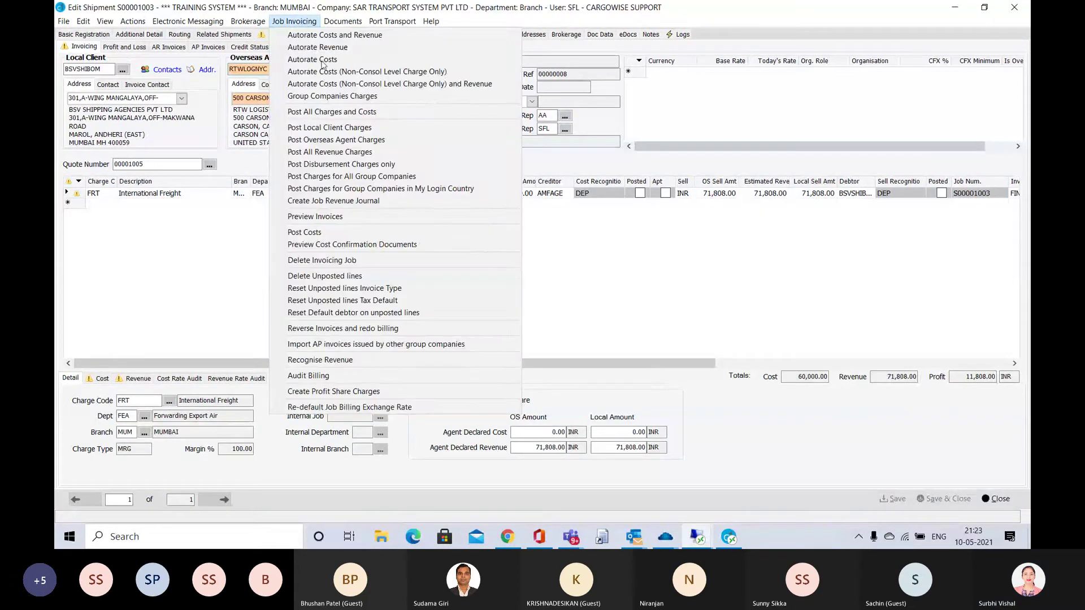
click(332, 129)
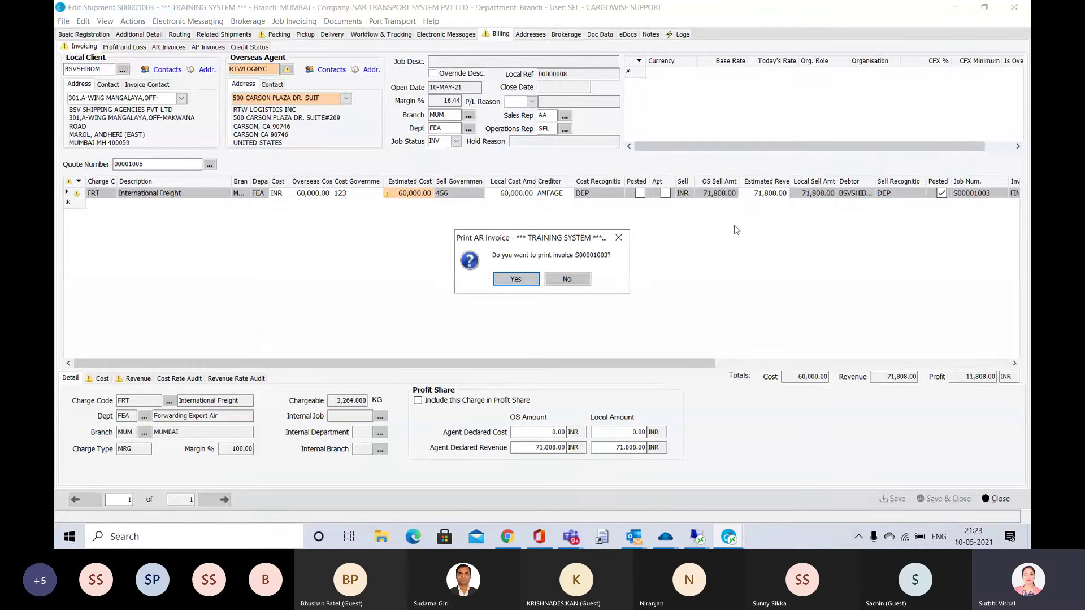
Accept printing of the posted AR invoice and open its preview, continuing past the template errors.
click(516, 280)
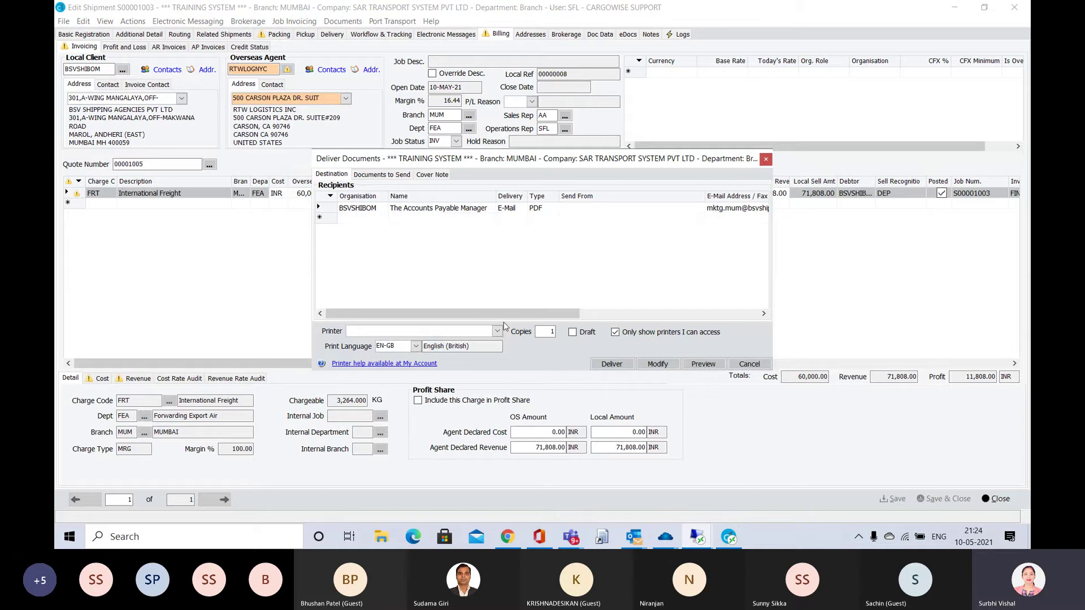
click(711, 365)
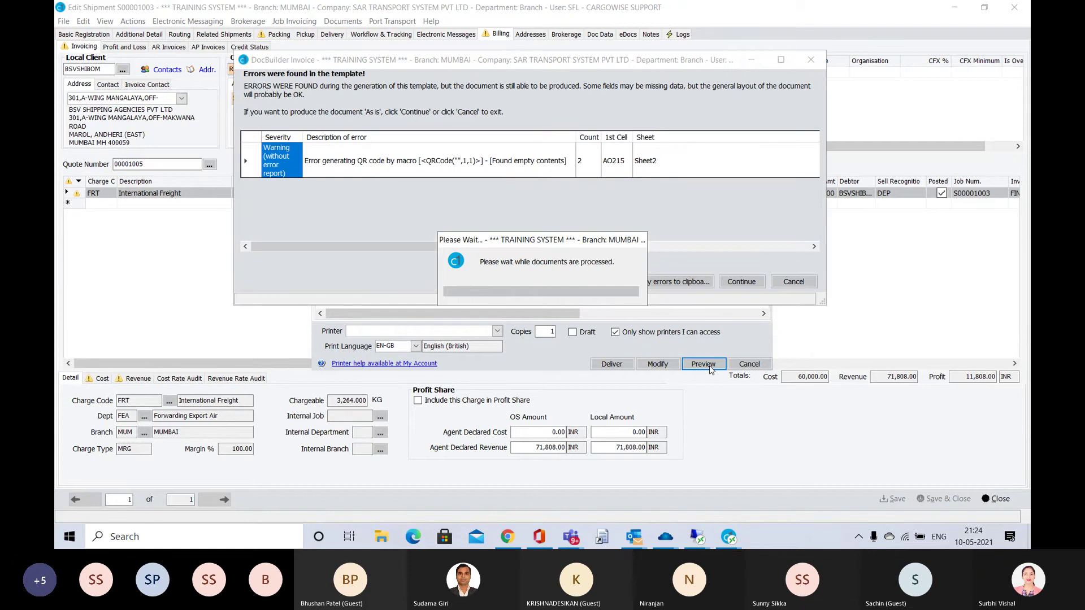
click(733, 283)
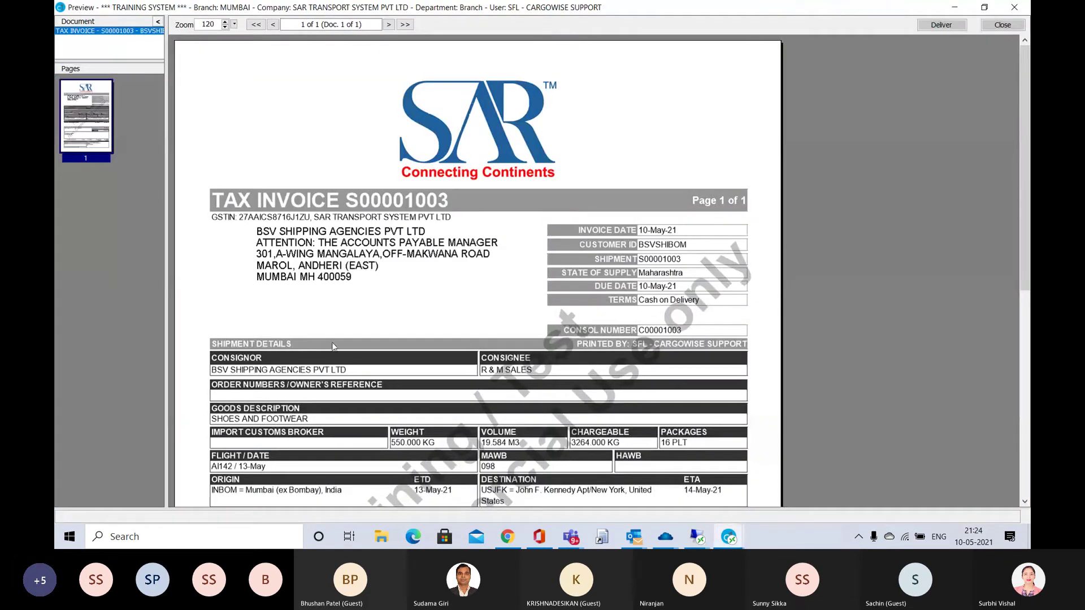
Examine the tax invoice from the header to the payment details, and close the preview and document delivery without sending it.
scroll(360, 305, down, 3)
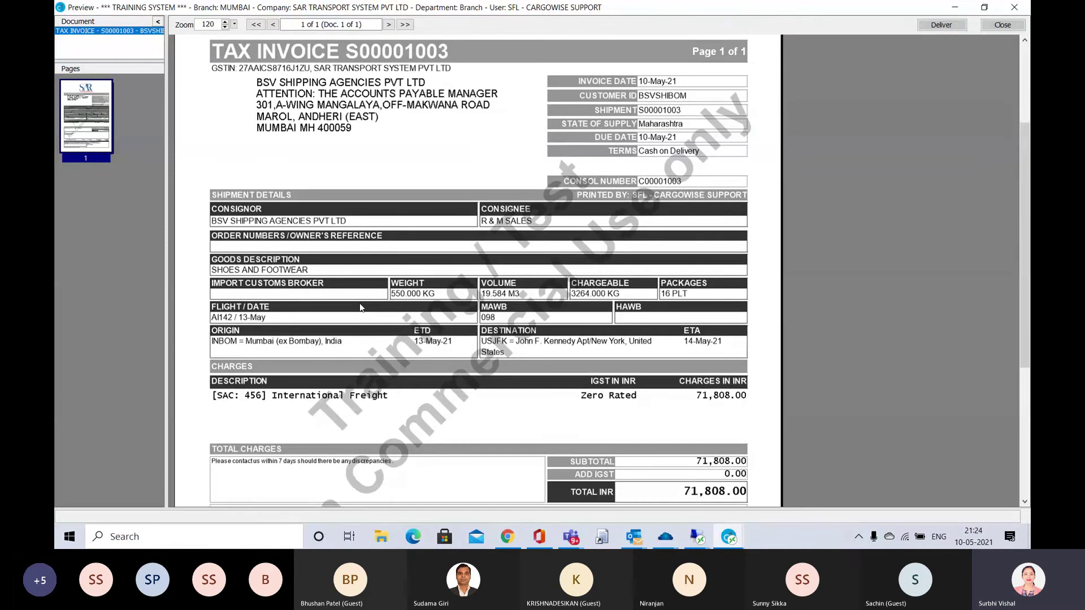
scroll(361, 306, up, 1)
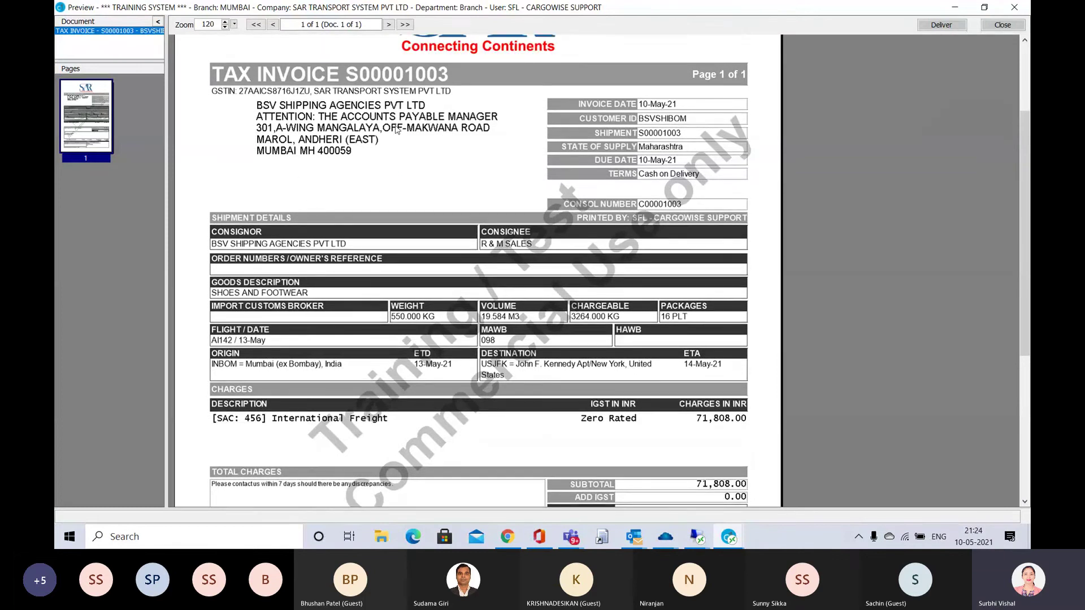
scroll(396, 129, down, 2)
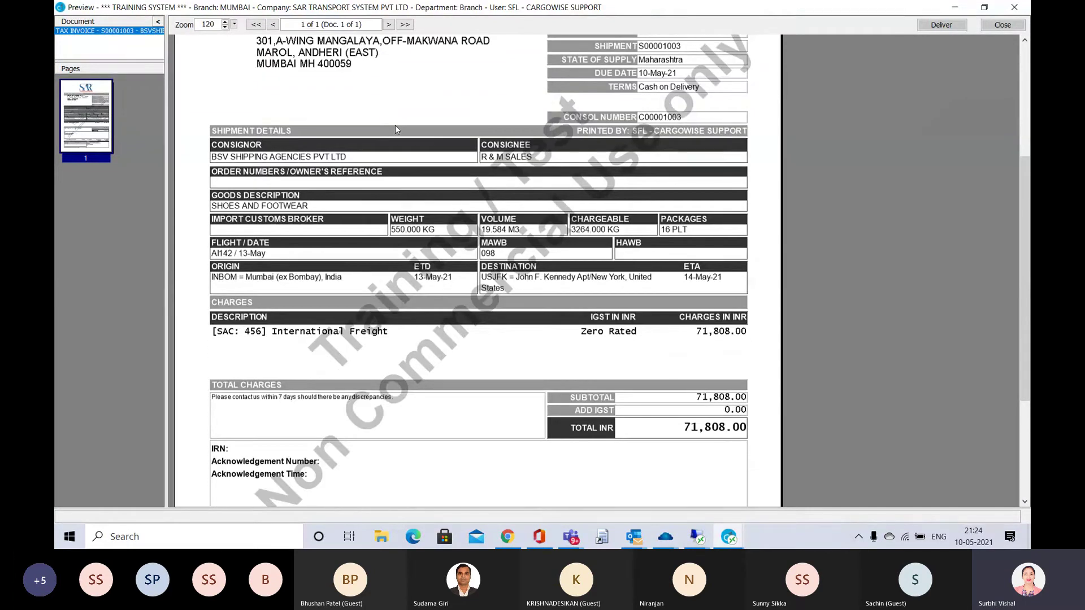
scroll(395, 129, down, 1)
scroll(395, 129, down, 2)
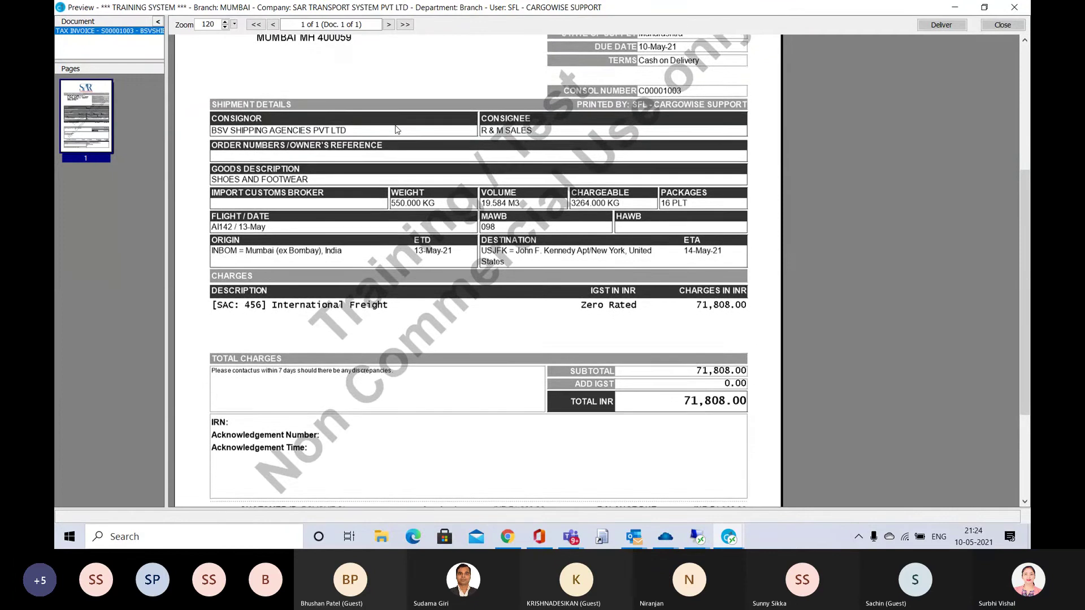
scroll(396, 129, up, 2)
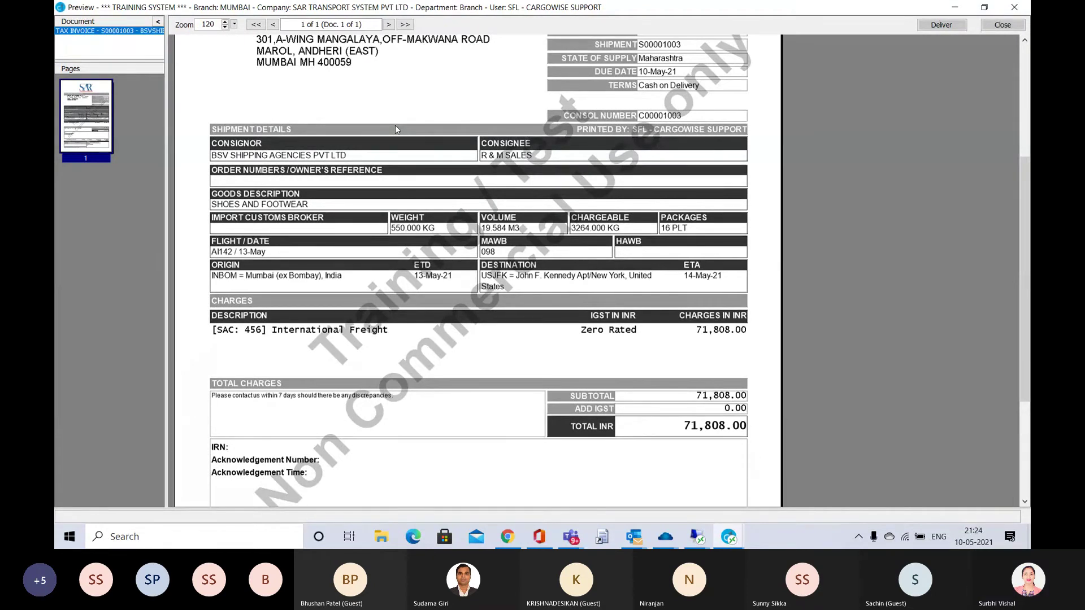
scroll(395, 130, up, 2)
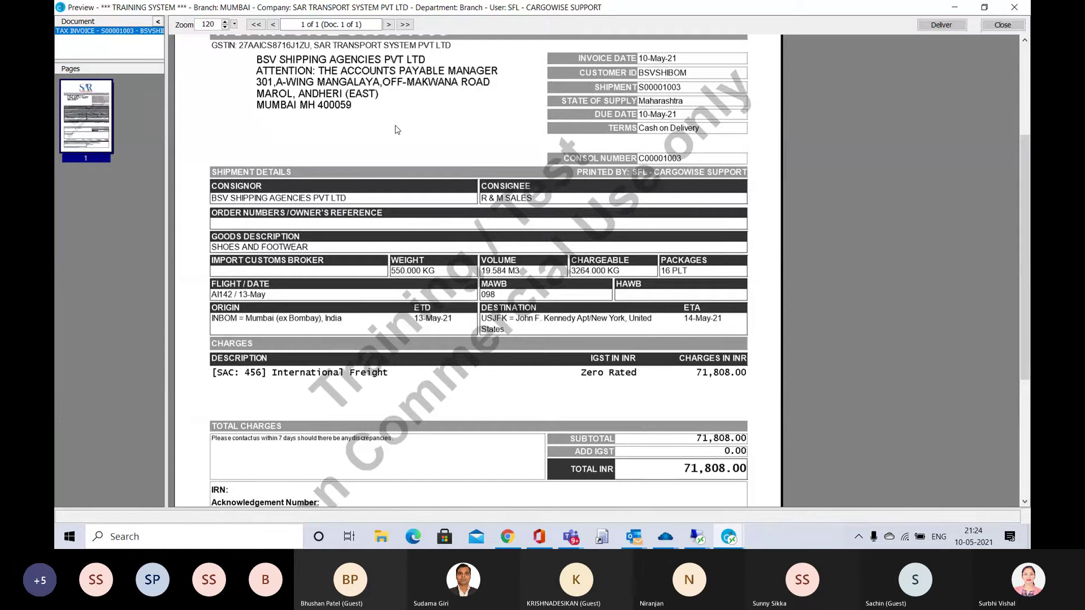
scroll(398, 129, down, 1)
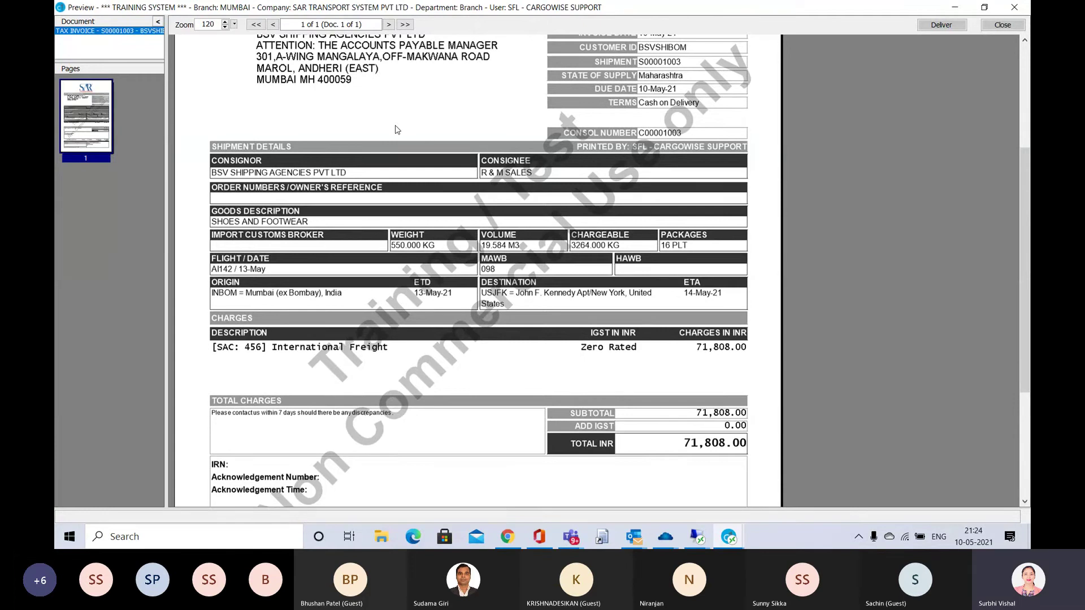
scroll(398, 129, down, 2)
scroll(397, 129, down, 4)
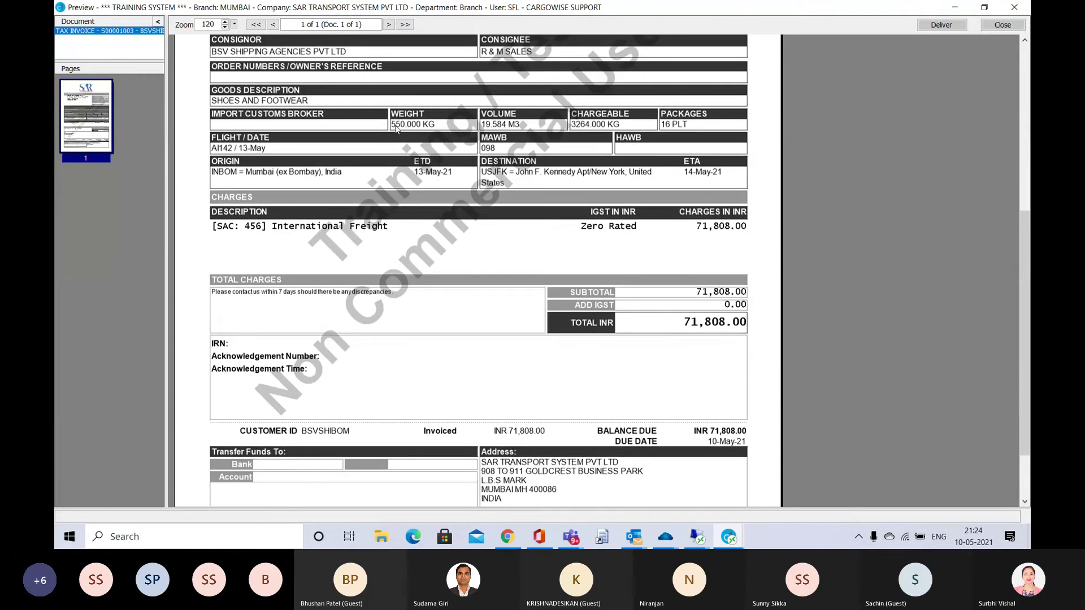
scroll(395, 124, down, 4)
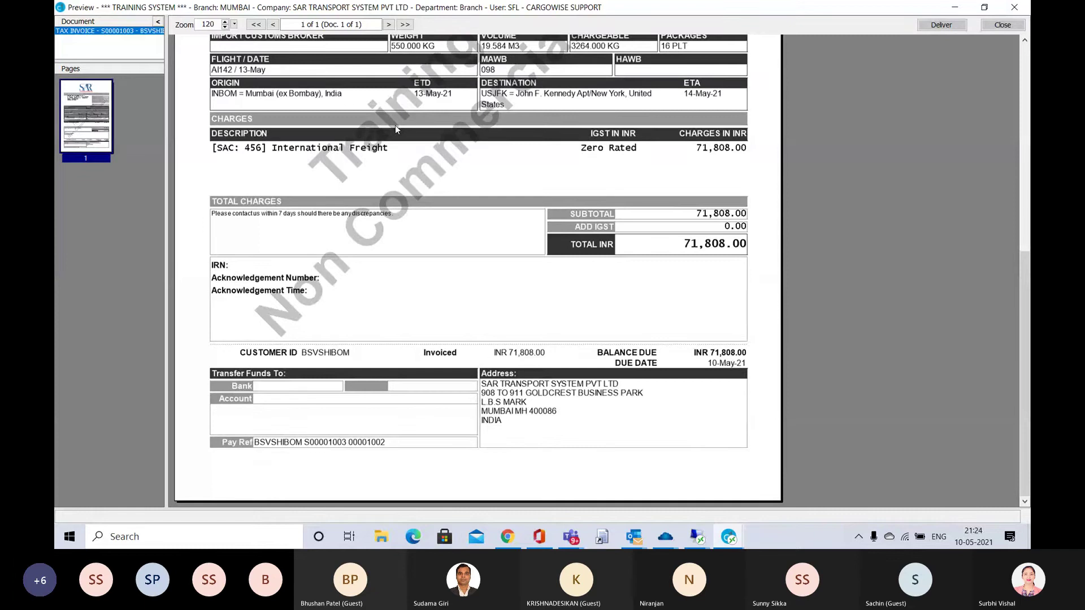
scroll(396, 128, up, 3)
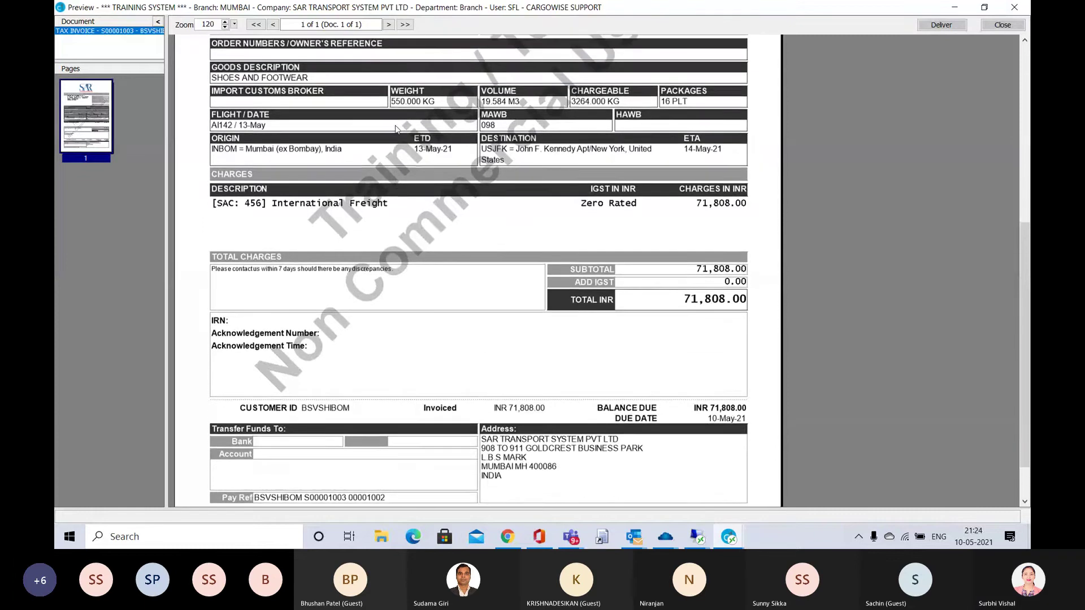
scroll(395, 129, up, 10)
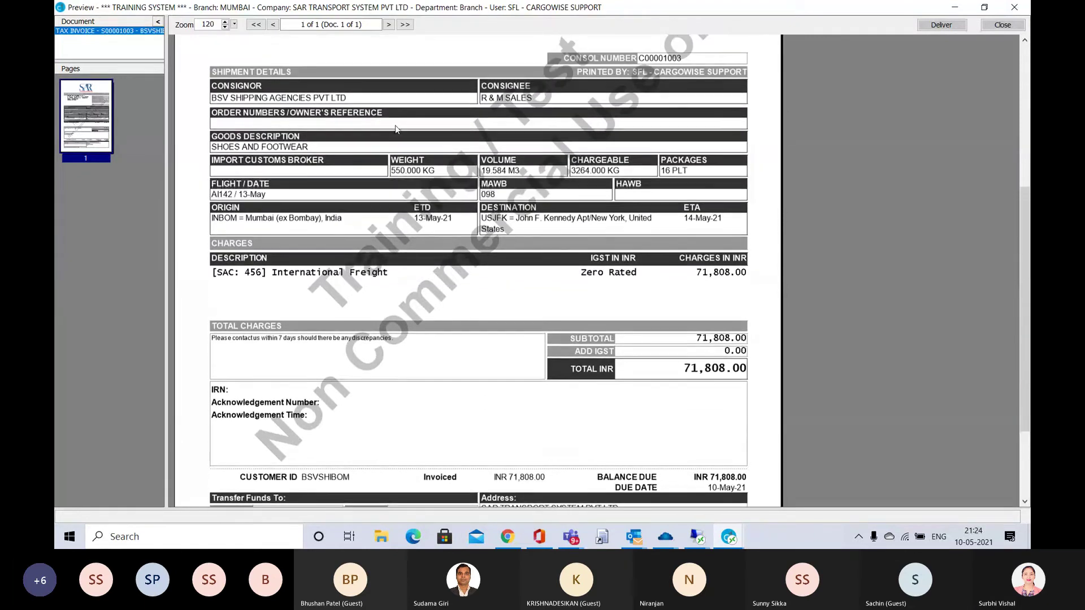
scroll(398, 129, up, 1)
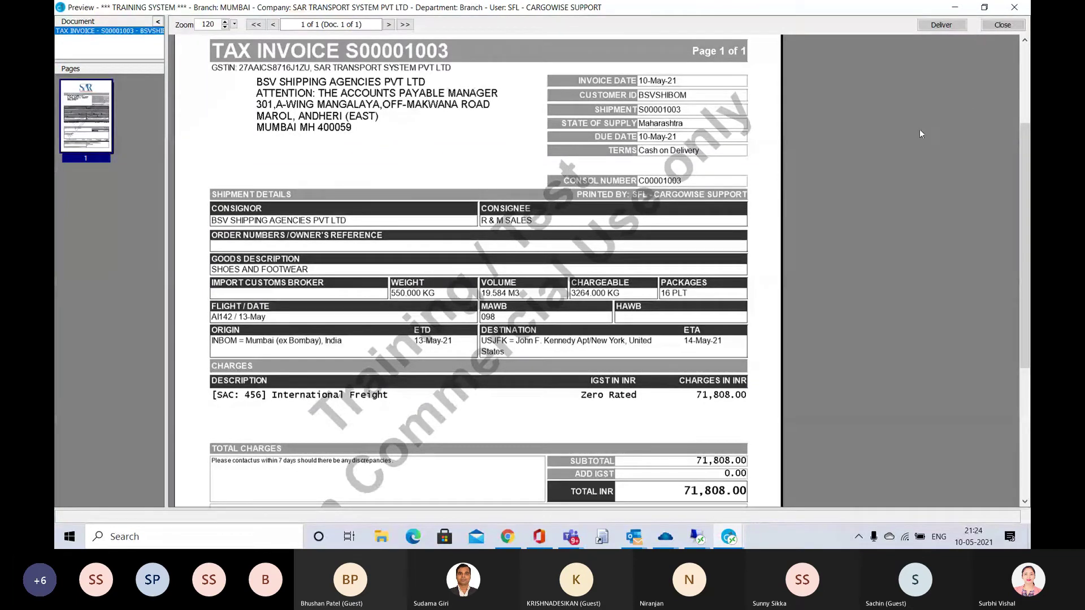
click(1013, 28)
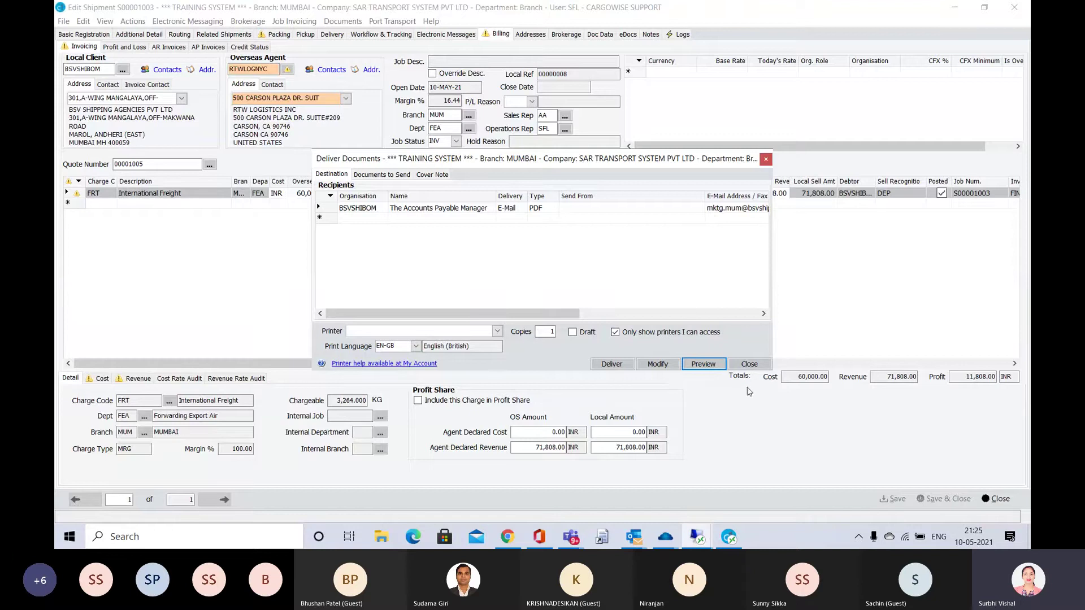
click(754, 365)
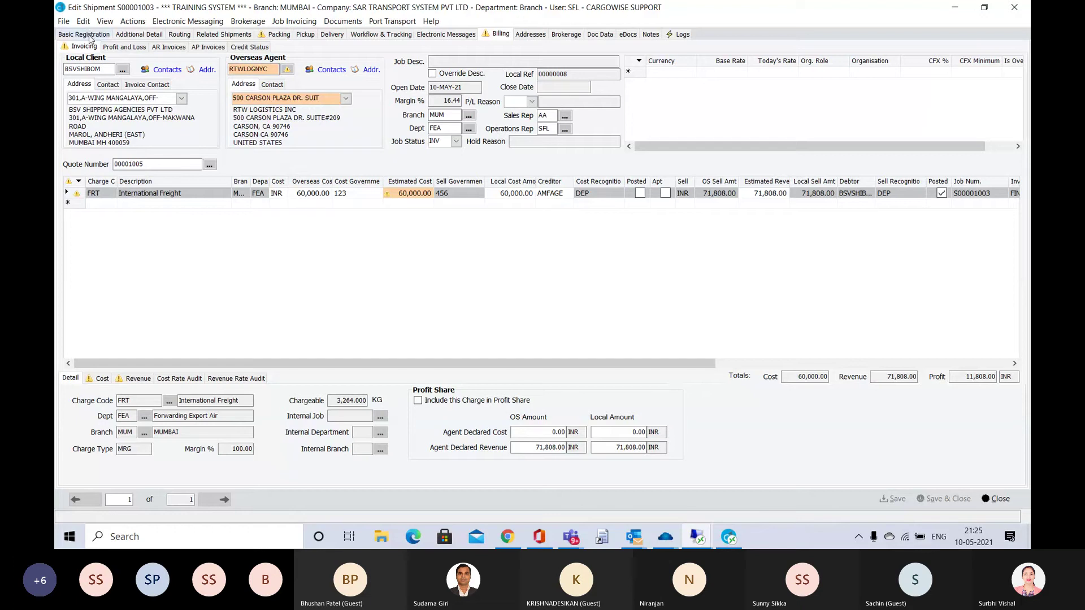
Open the shipment's air waybill from its additional details and maximize the waybill window.
click(143, 35)
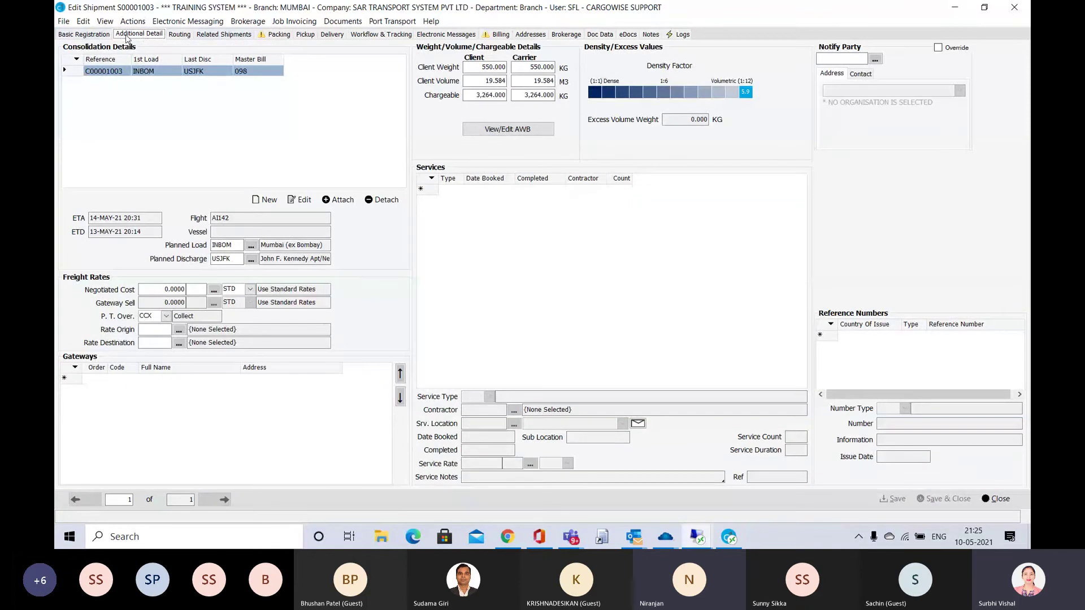
click(505, 134)
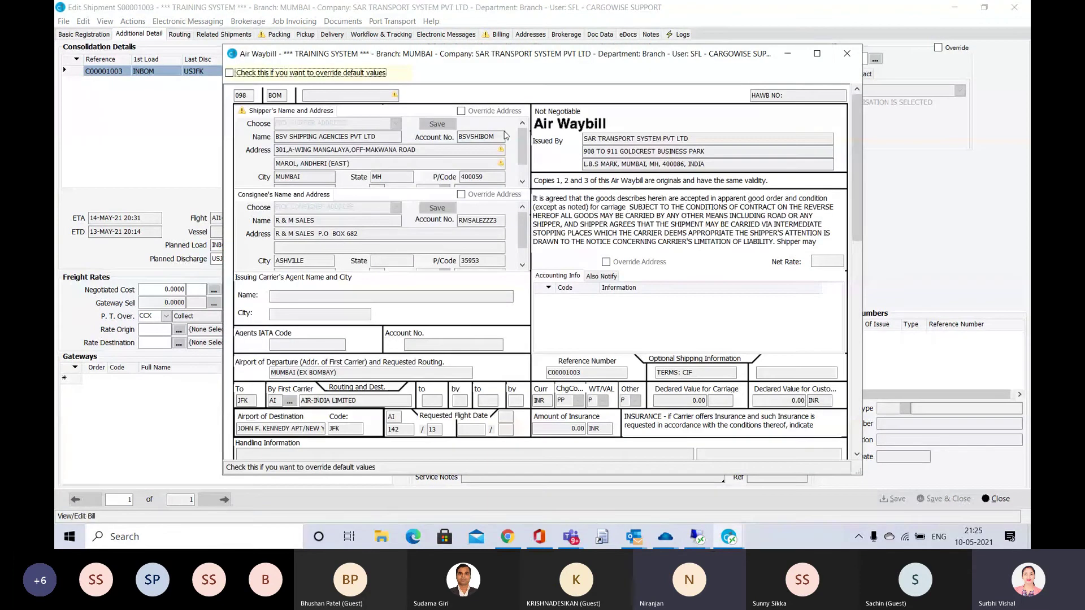
click(817, 54)
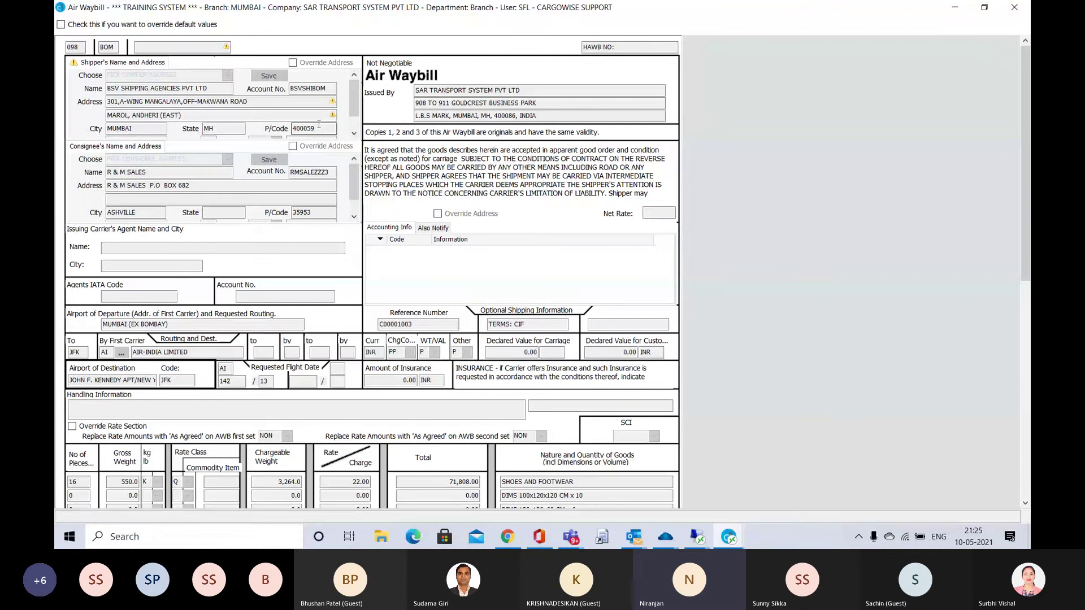
Examine the air waybill's shipper and consignee, routing, rate lines and goods description with dimensions.
scroll(318, 125, down, 1)
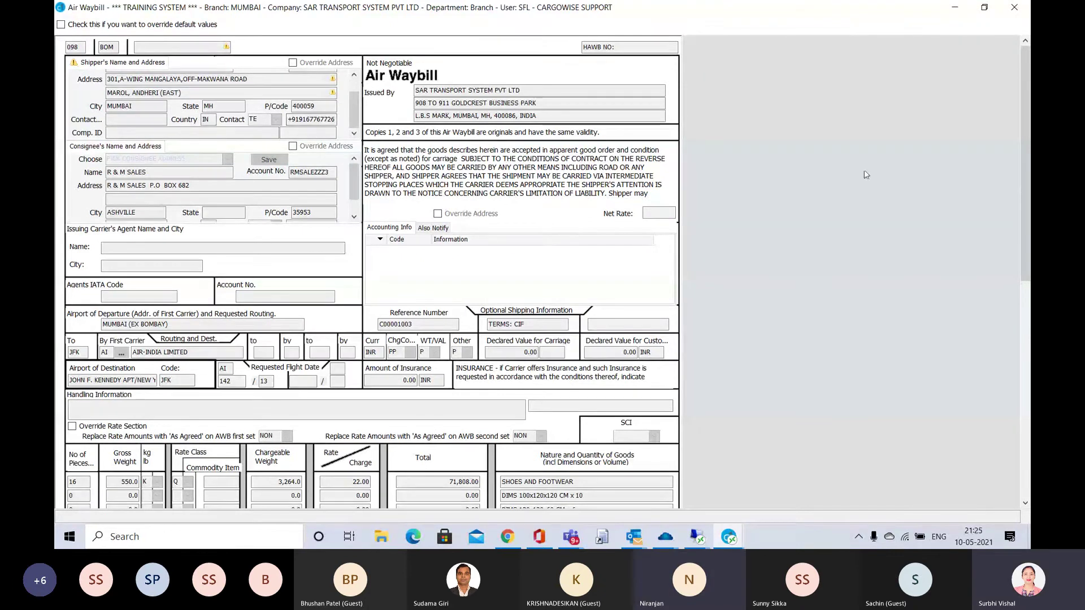
scroll(828, 181, down, 1)
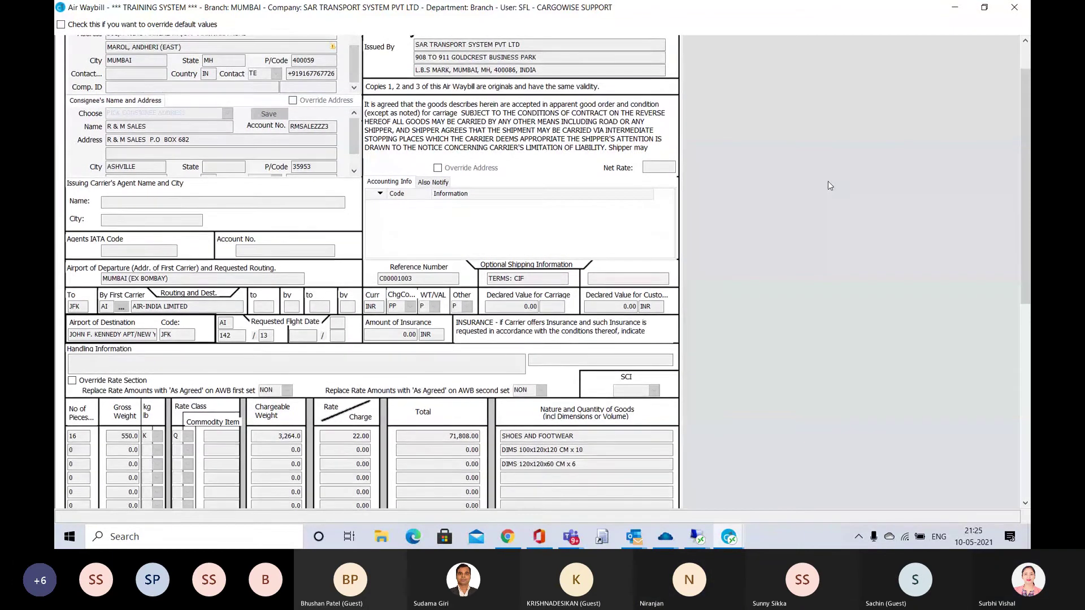
scroll(829, 181, down, 1)
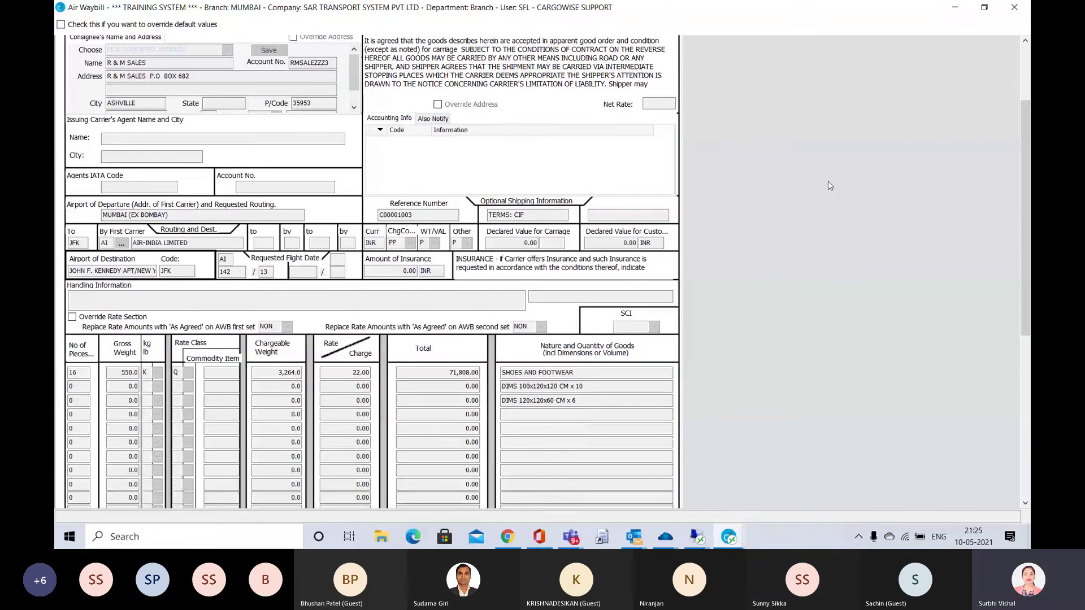
scroll(828, 182, up, 2)
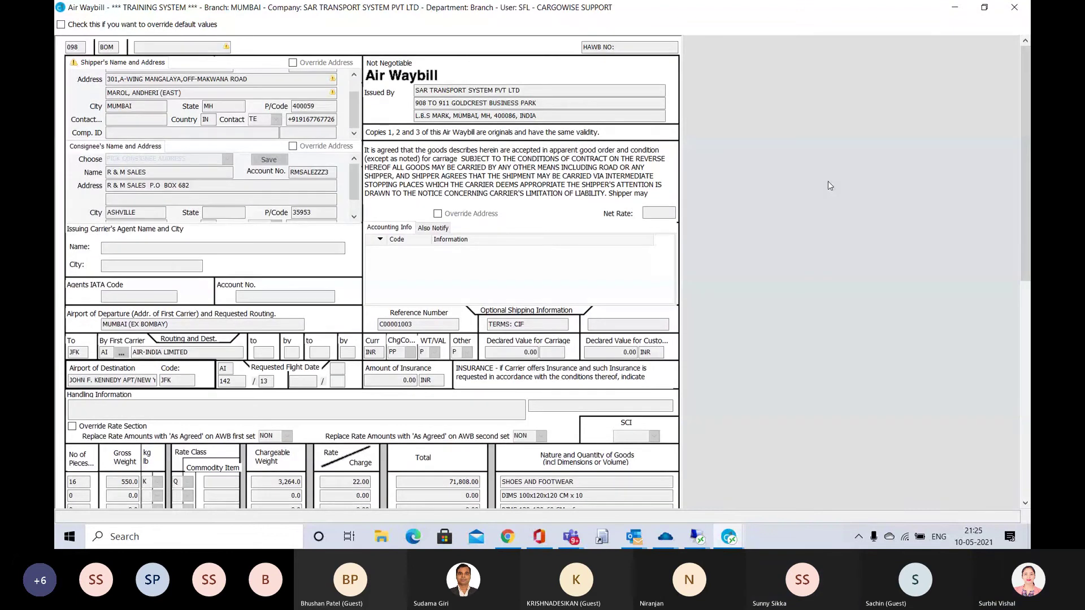
scroll(829, 185, down, 1)
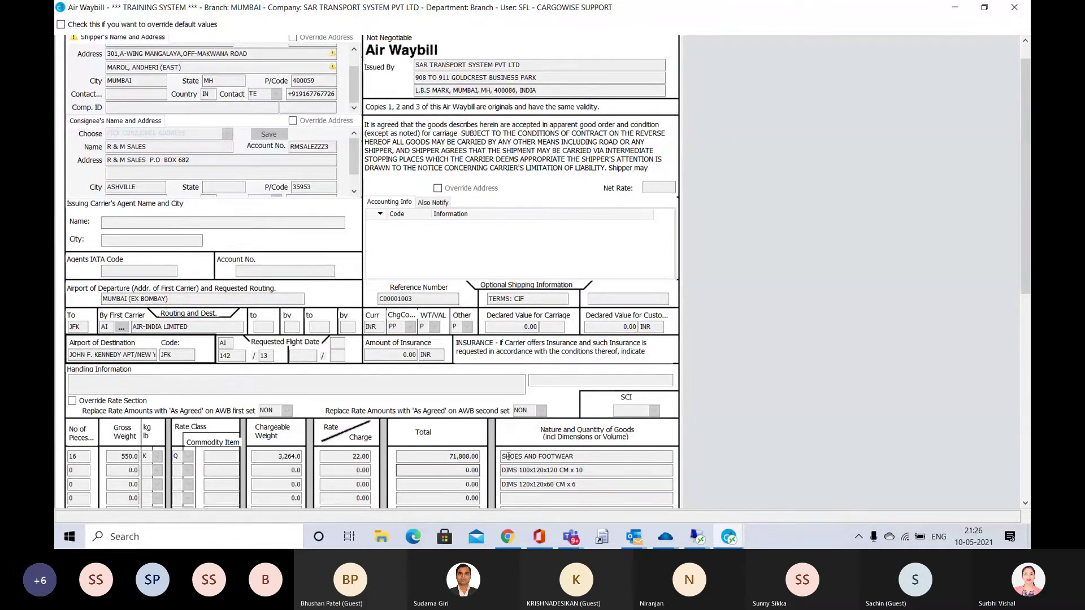
scroll(521, 436, down, 3)
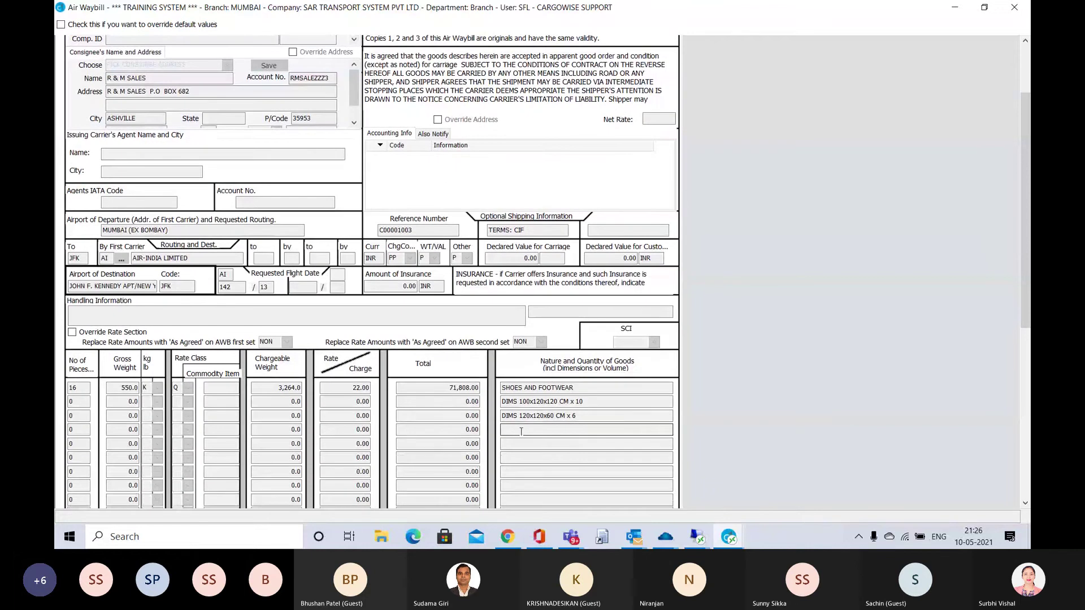
scroll(521, 431, down, 3)
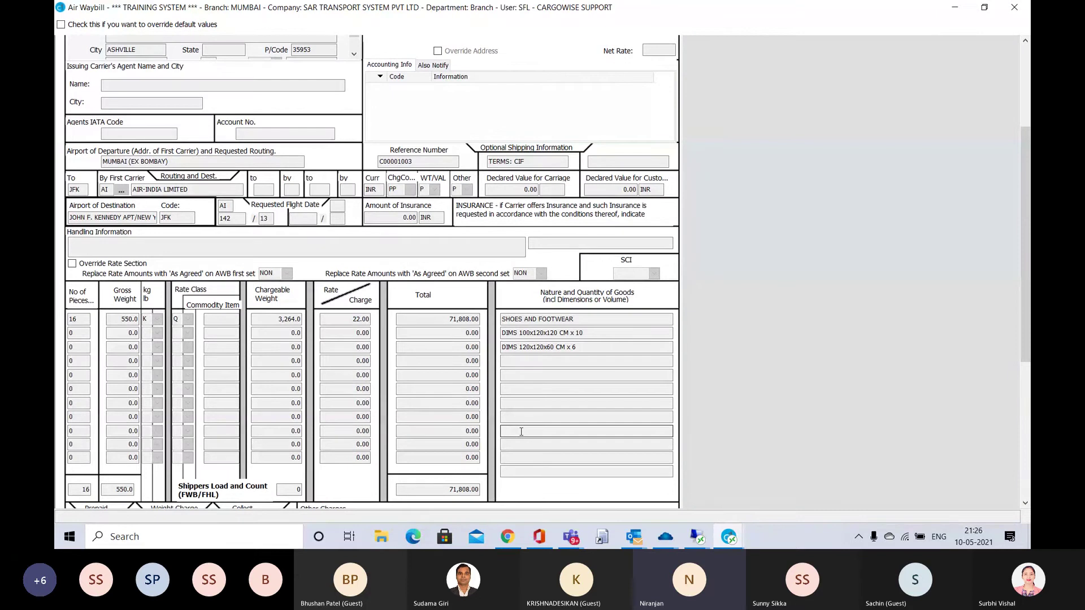
Examine the air waybill's weight charge, other charges and signature sections, highlighting the total prepaid amount and comparing it with the rate lines.
scroll(521, 432, down, 3)
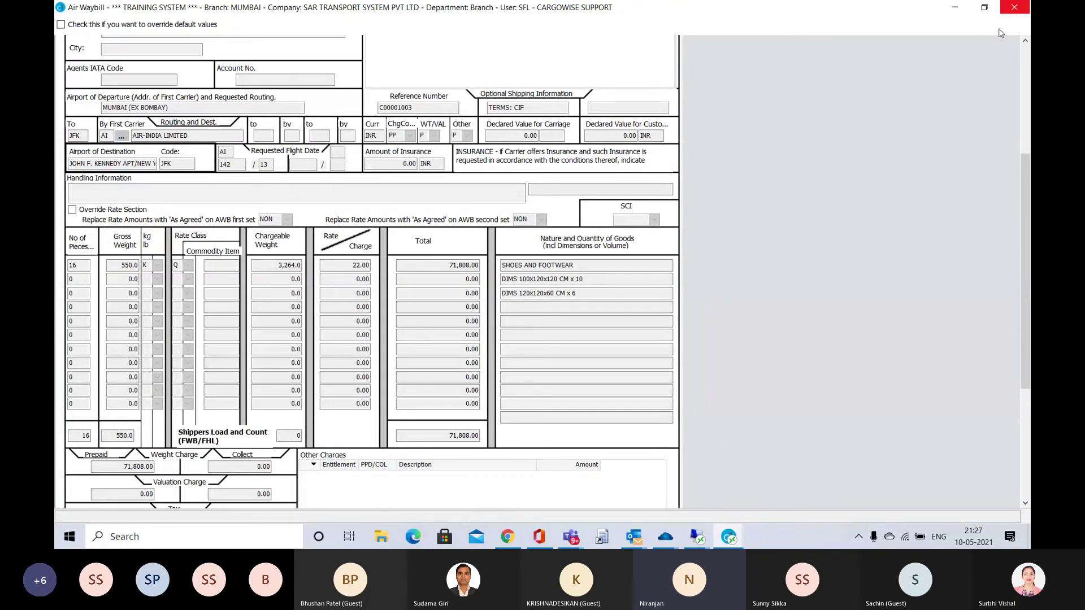
scroll(998, 57, down, 3)
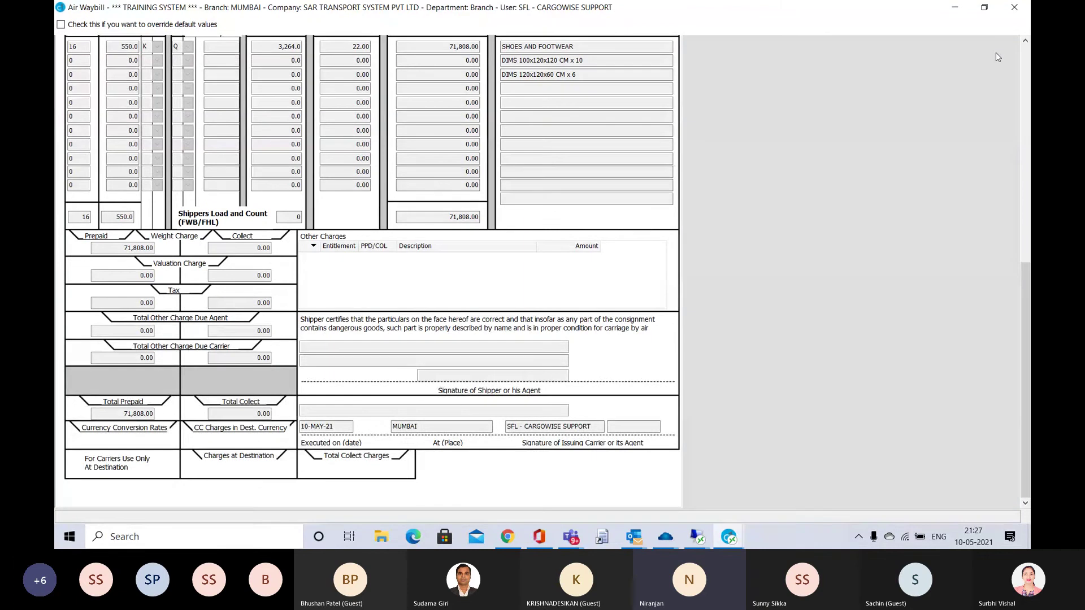
scroll(997, 57, up, 1)
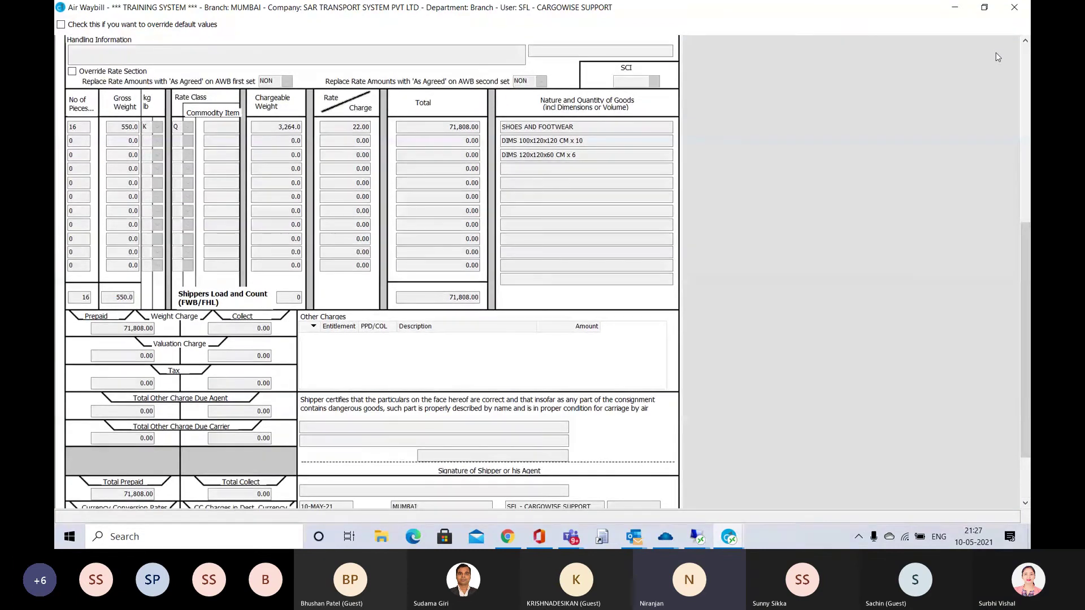
scroll(998, 57, up, 1)
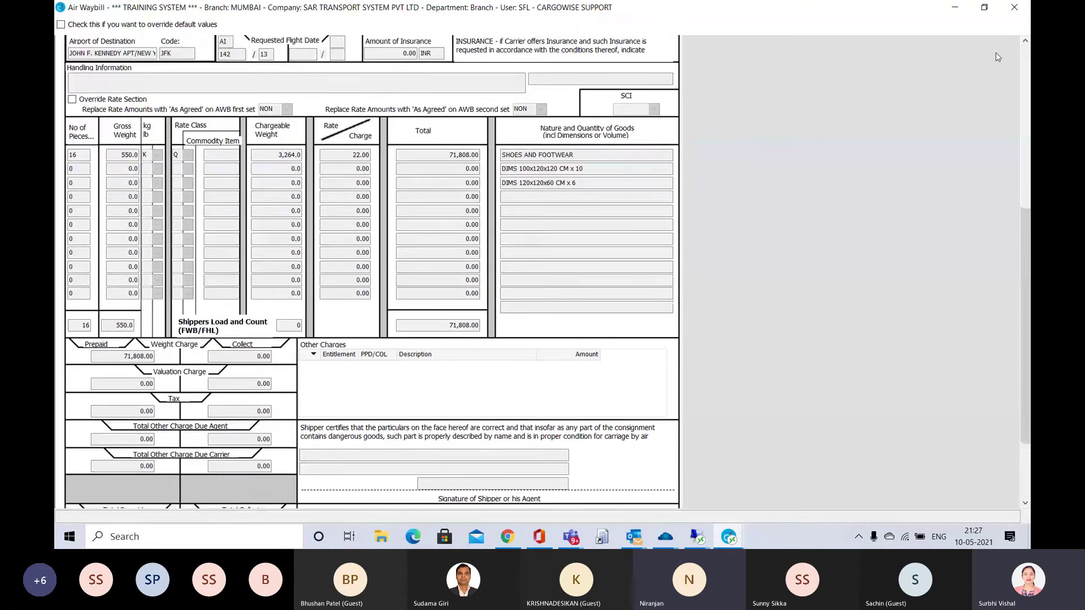
scroll(997, 57, down, 2)
scroll(998, 57, up, 1)
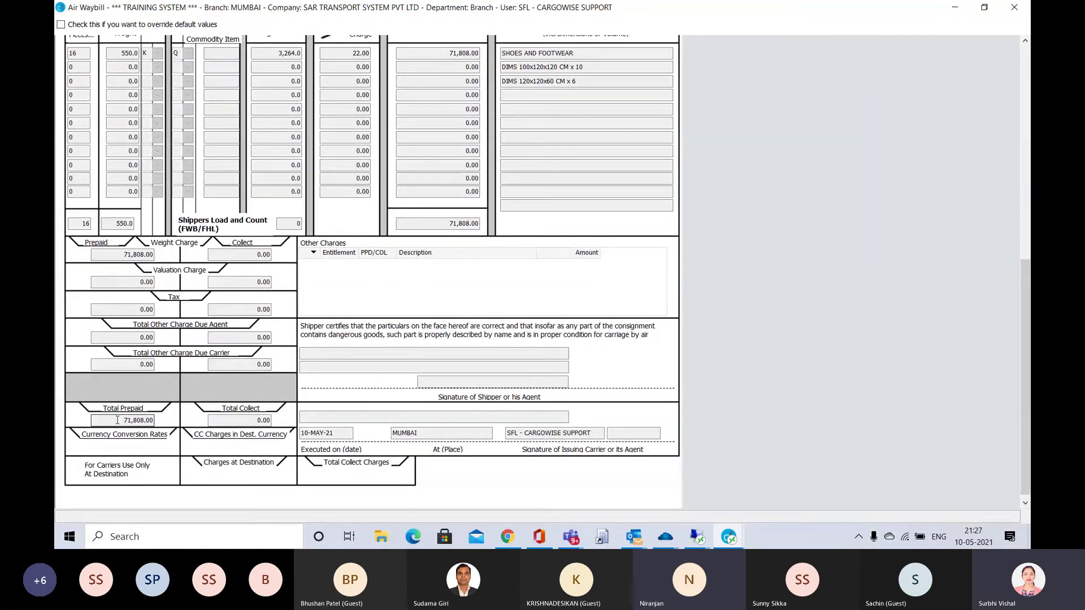
drag(118, 420, 153, 420)
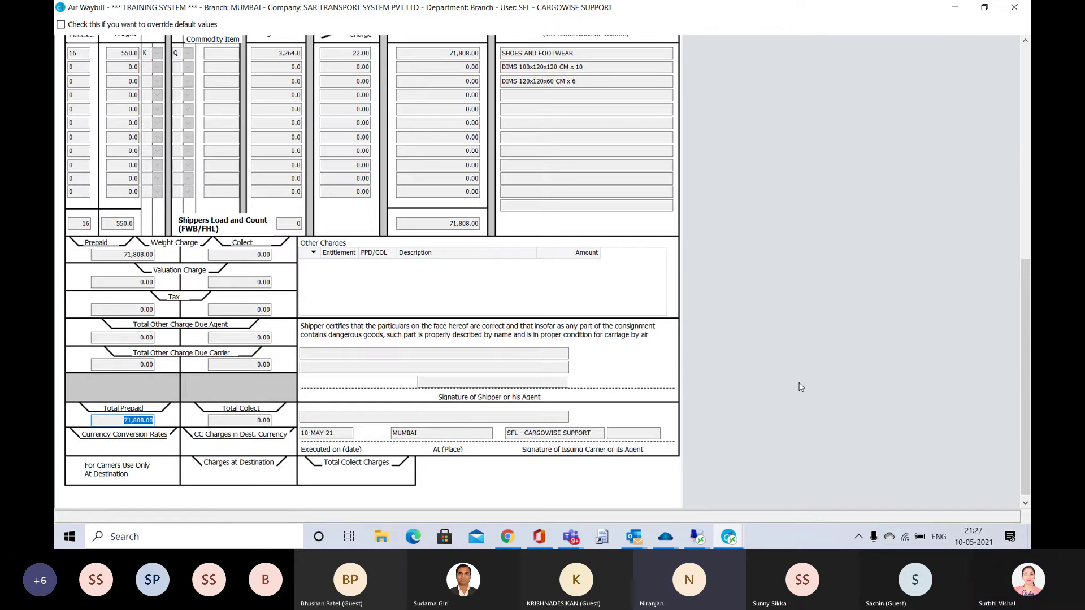
scroll(801, 387, up, 3)
scroll(800, 387, up, 1)
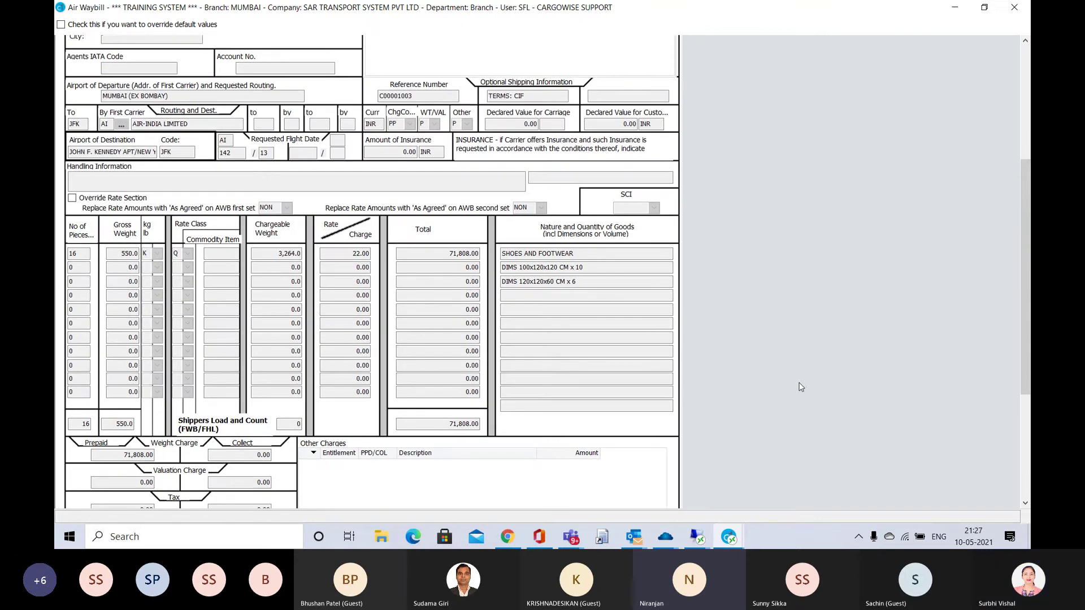
scroll(801, 388, down, 4)
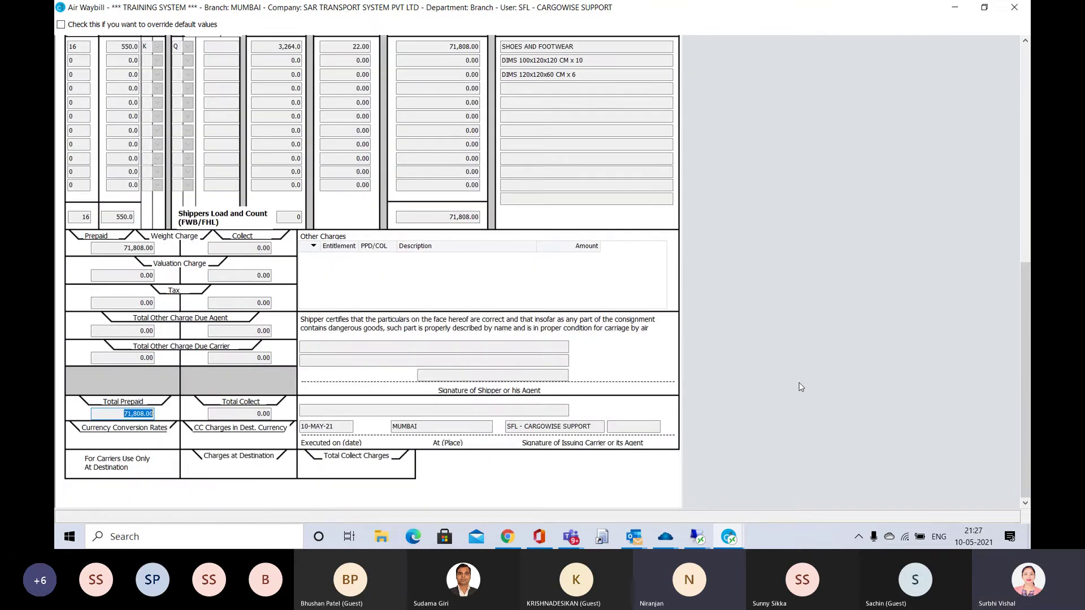
Review the air waybill's routing, handling information, rate lines and goods dimensions once more, and close the waybill.
scroll(801, 387, up, 3)
scroll(801, 387, up, 5)
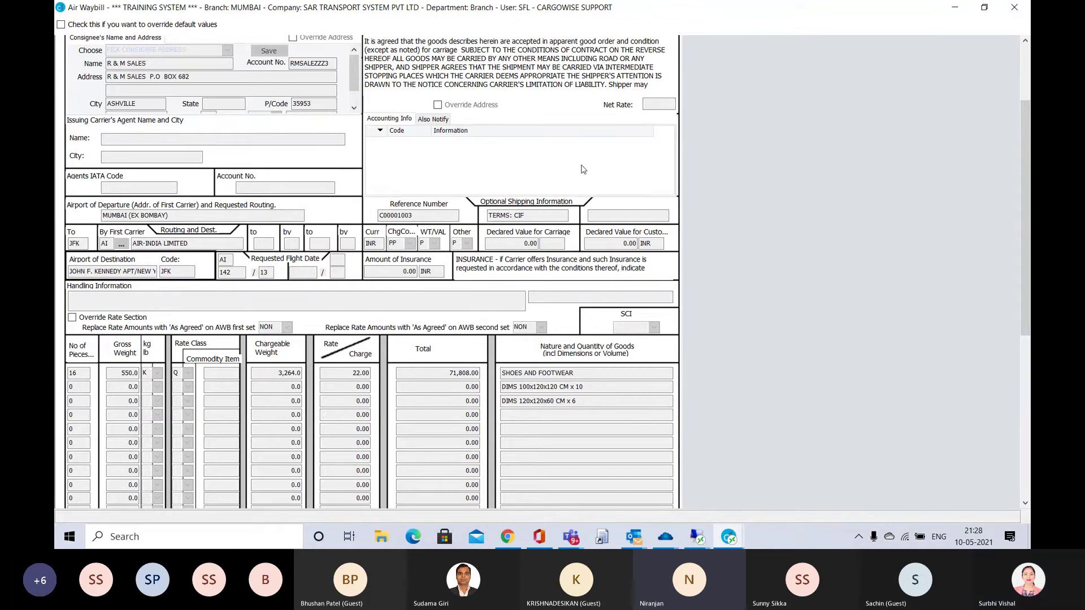
click(332, 299)
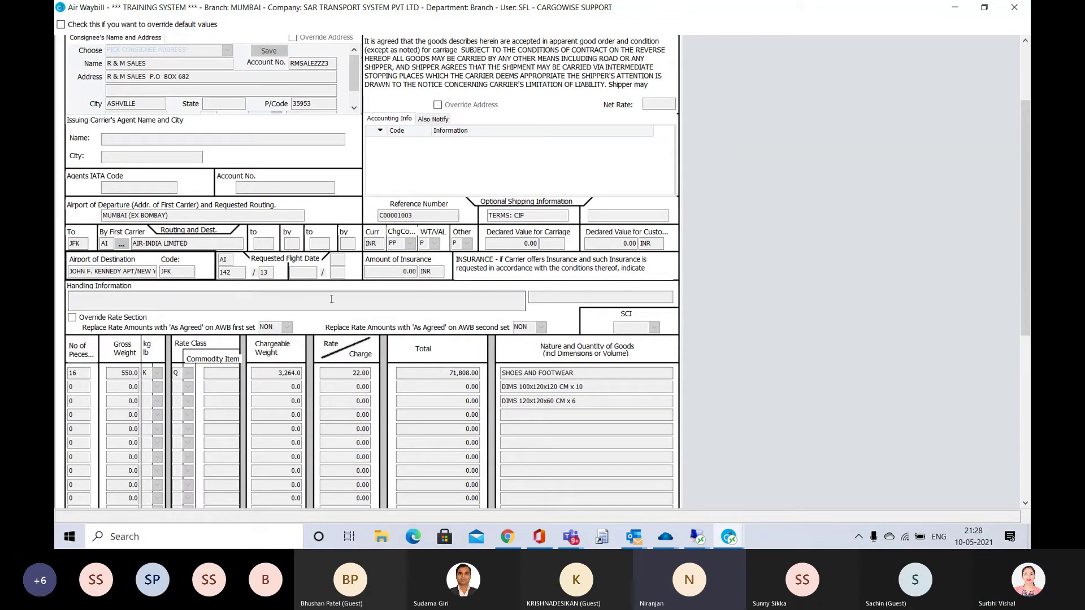
click(119, 374)
scroll(120, 376, down, 5)
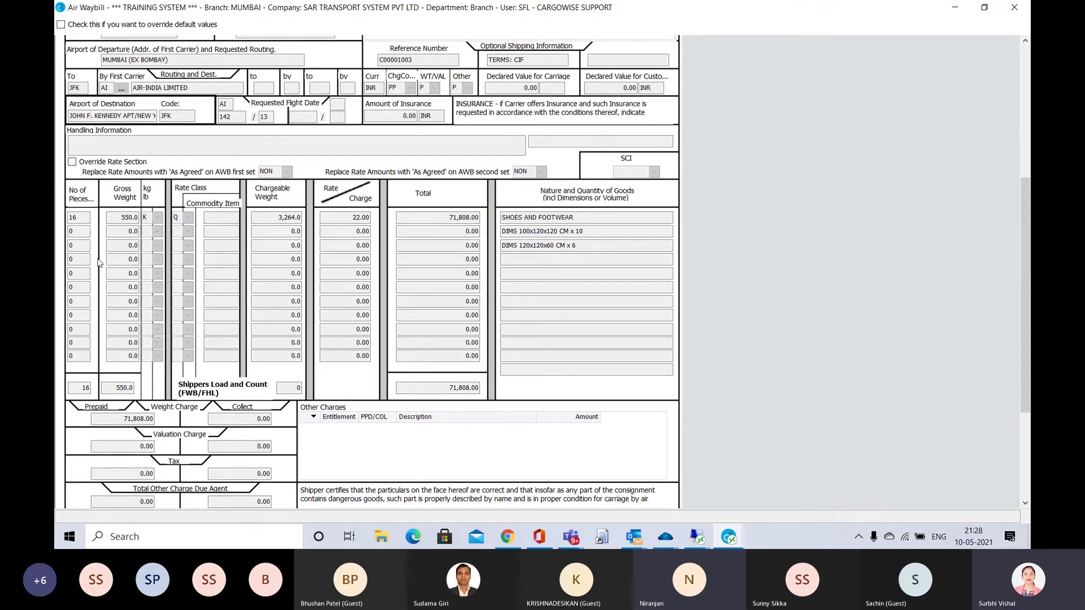
click(73, 231)
click(1015, 7)
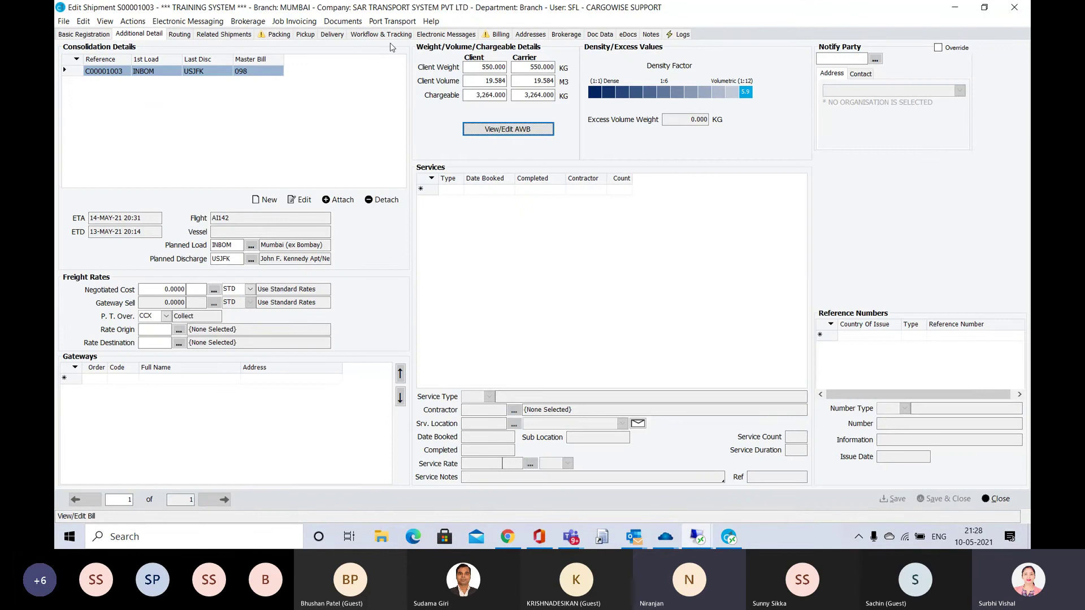
Add a charge line with code OTHC to the shipment's billing below the international freight line.
click(501, 35)
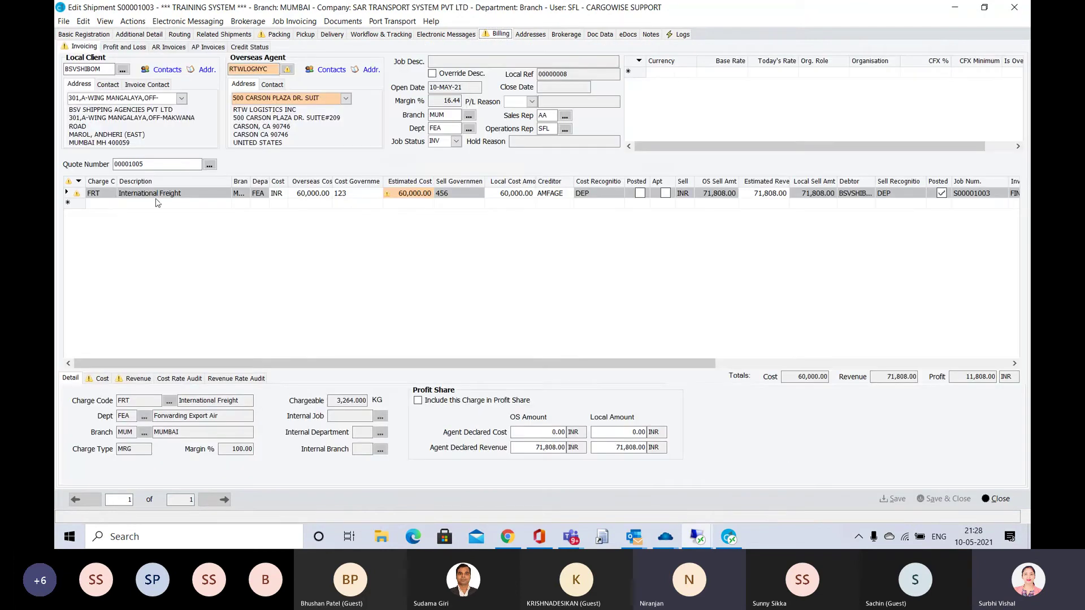
click(103, 203)
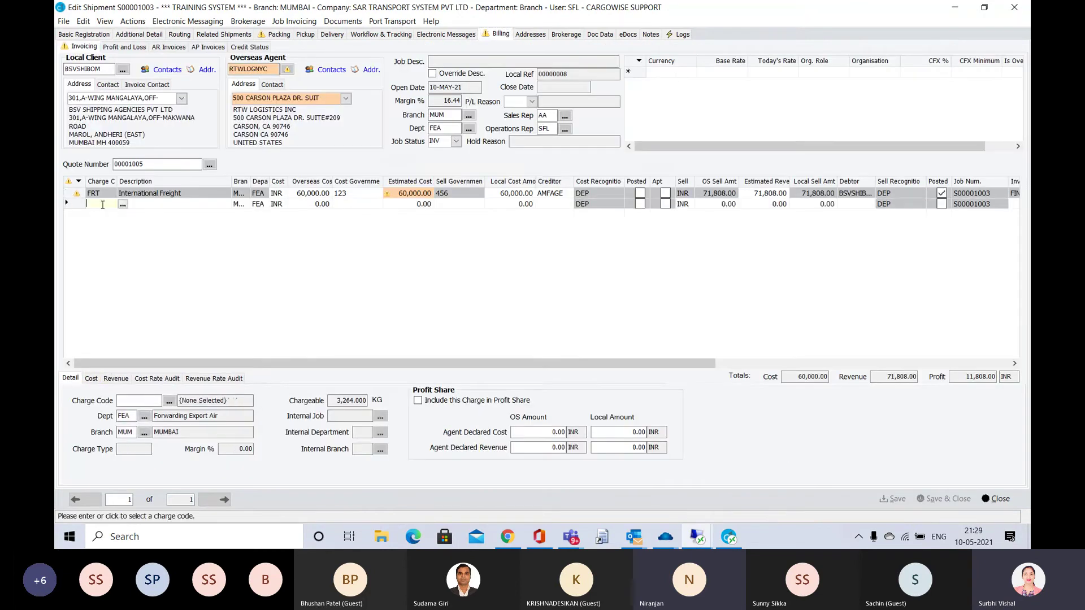
text(OTHC)
key(Tab)
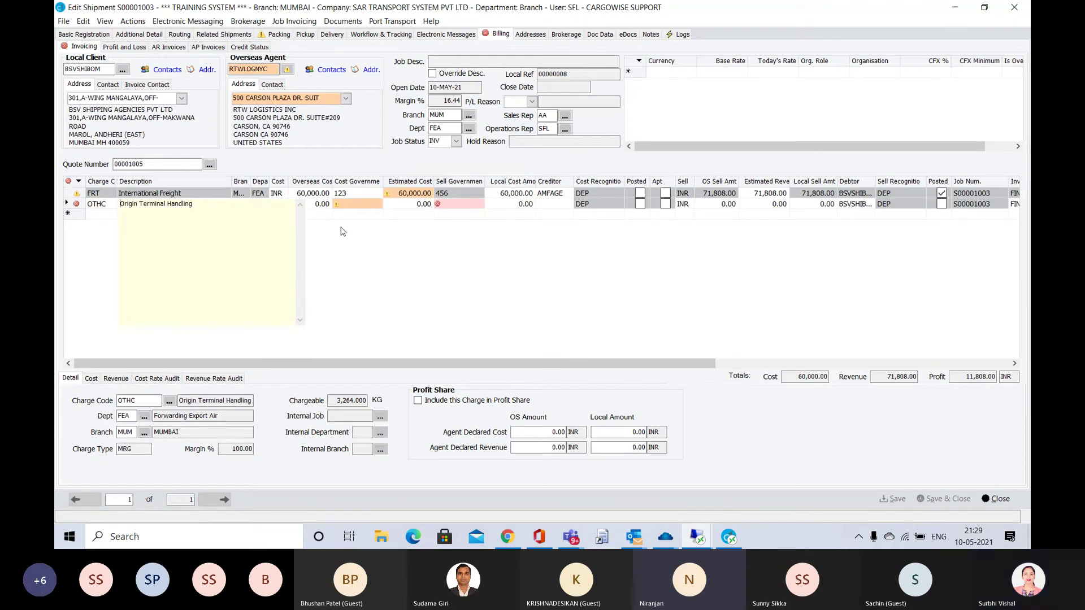
Start a Quick Calculate on the OTHC charge line with Weight as the measurement basis.
click(68, 206)
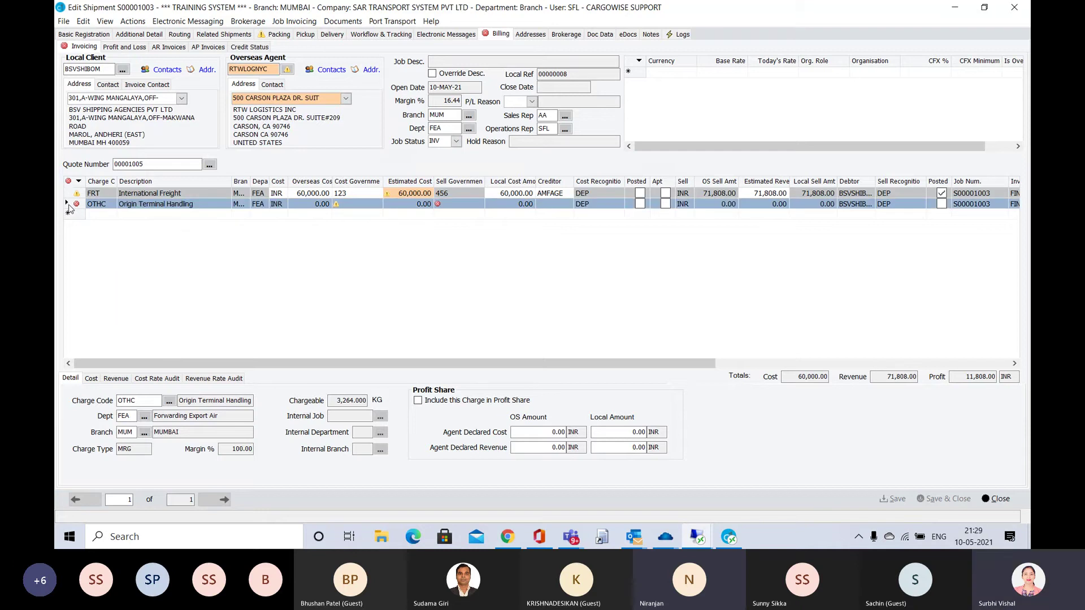
right_click(68, 208)
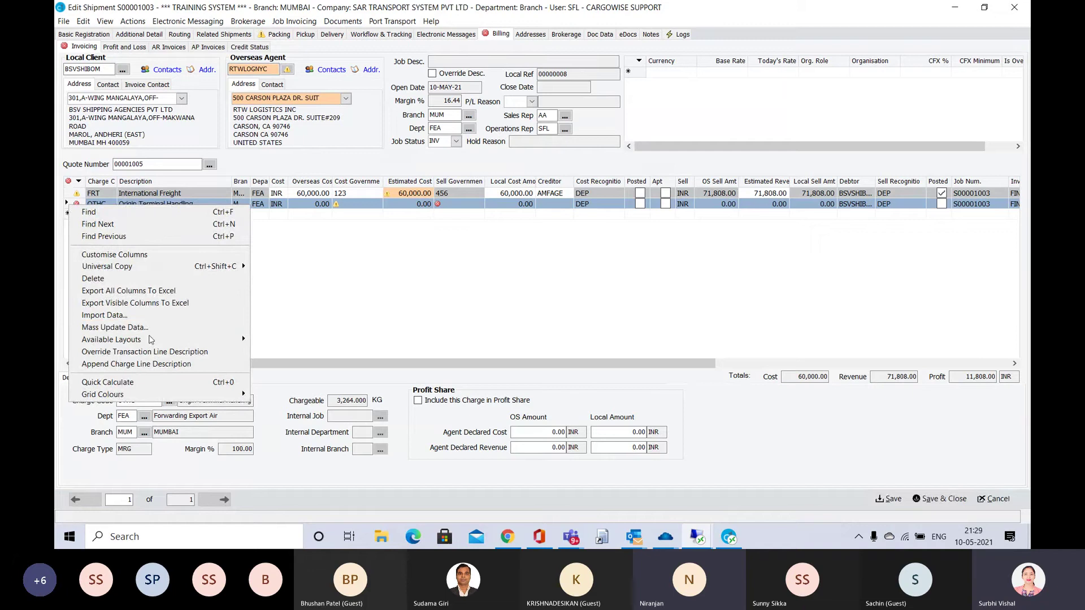
click(153, 384)
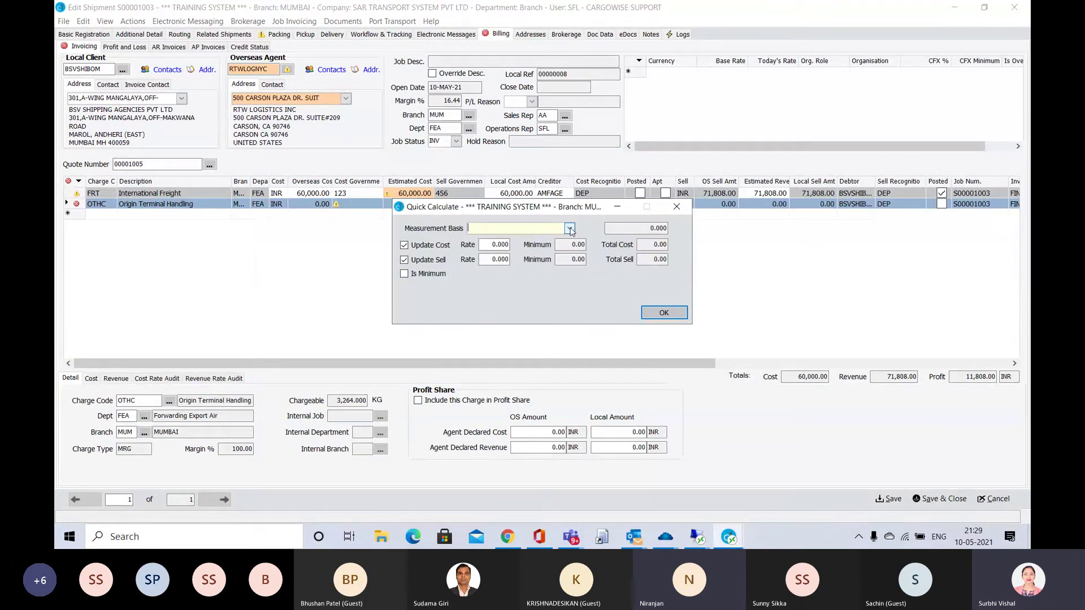
click(570, 229)
text(w)
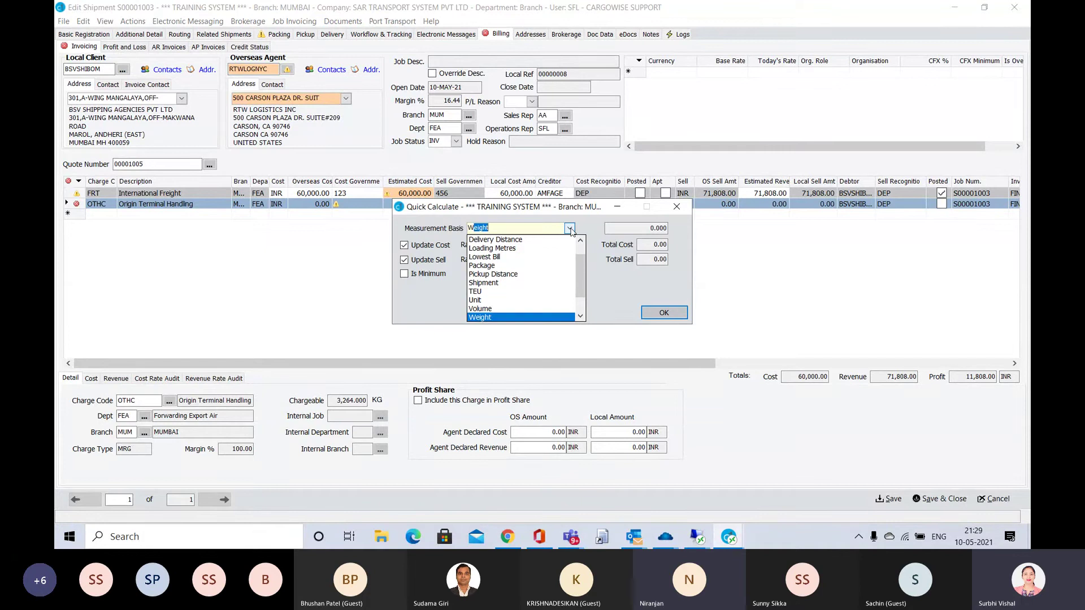
key(Tab)
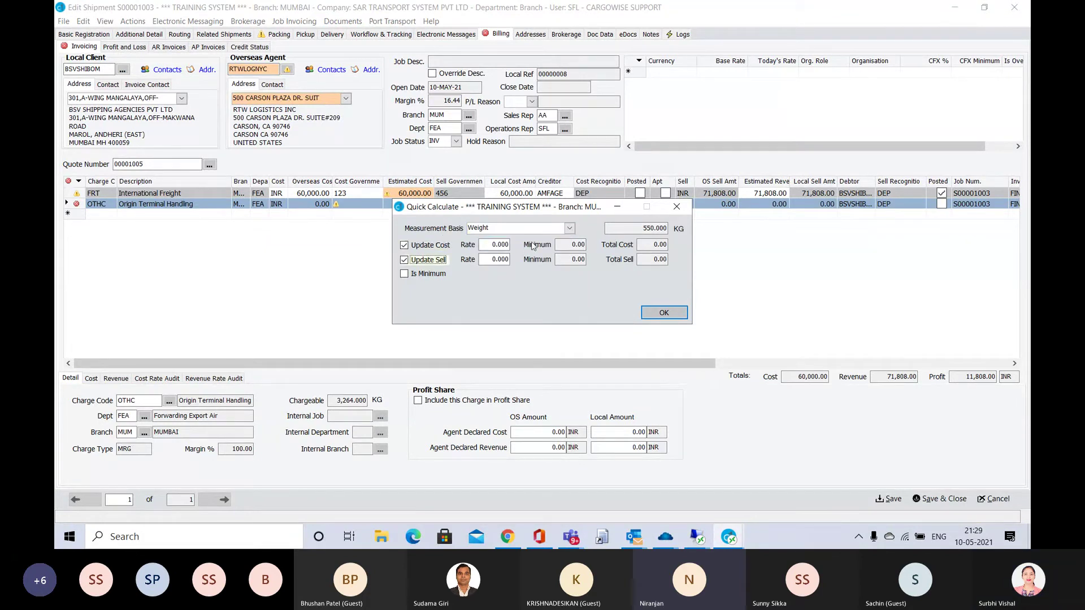
Set the cost rate to 10 and the sell rate to 20, and apply the calculation to the OTHC line.
click(497, 246)
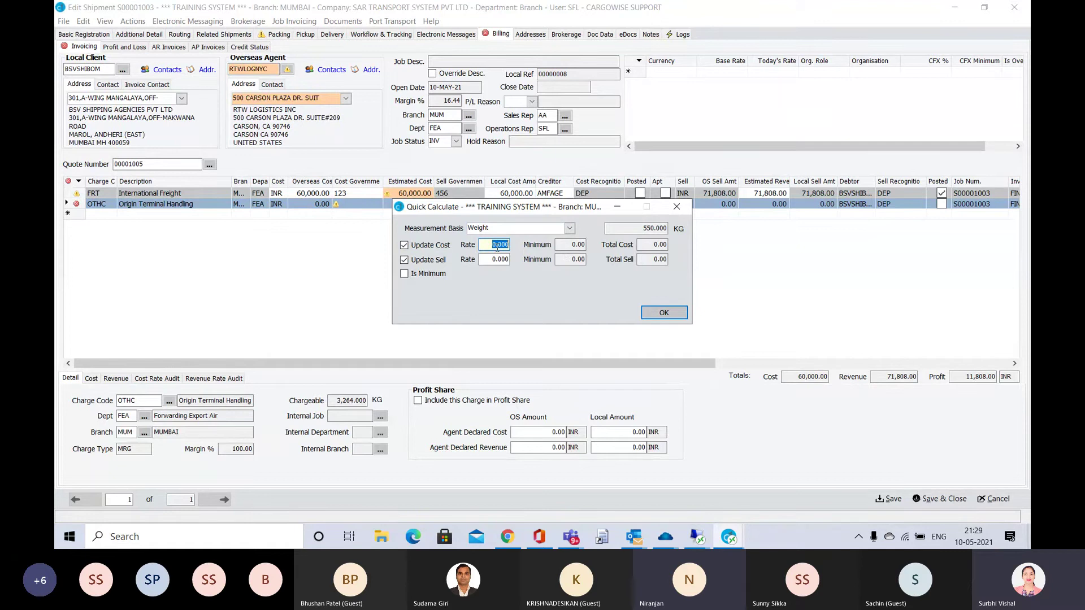
text(10)
key(Tab)
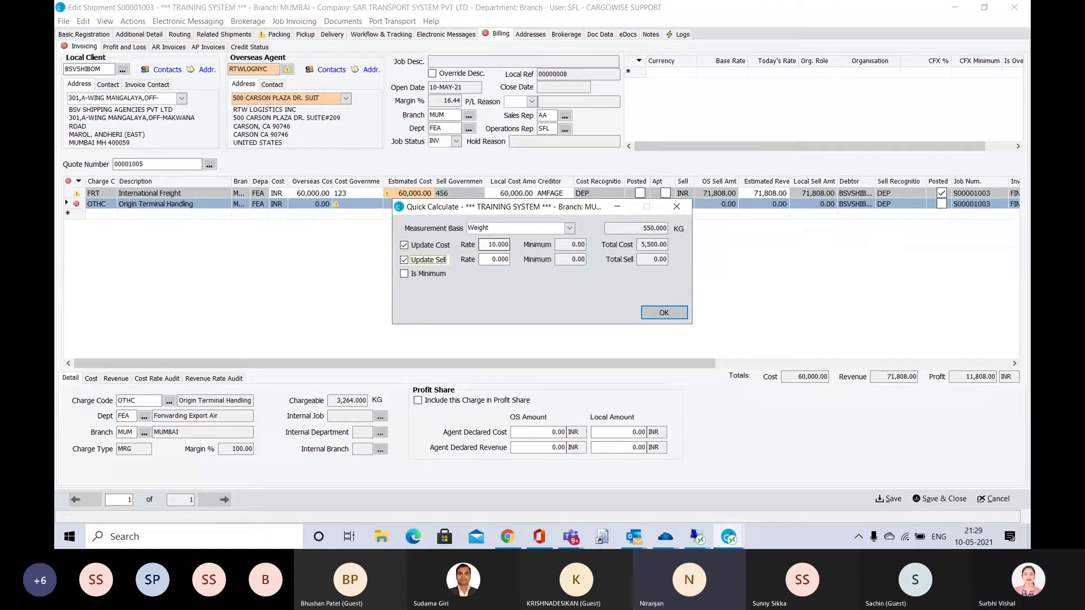
key(Tab)
text(20)
key(Tab)
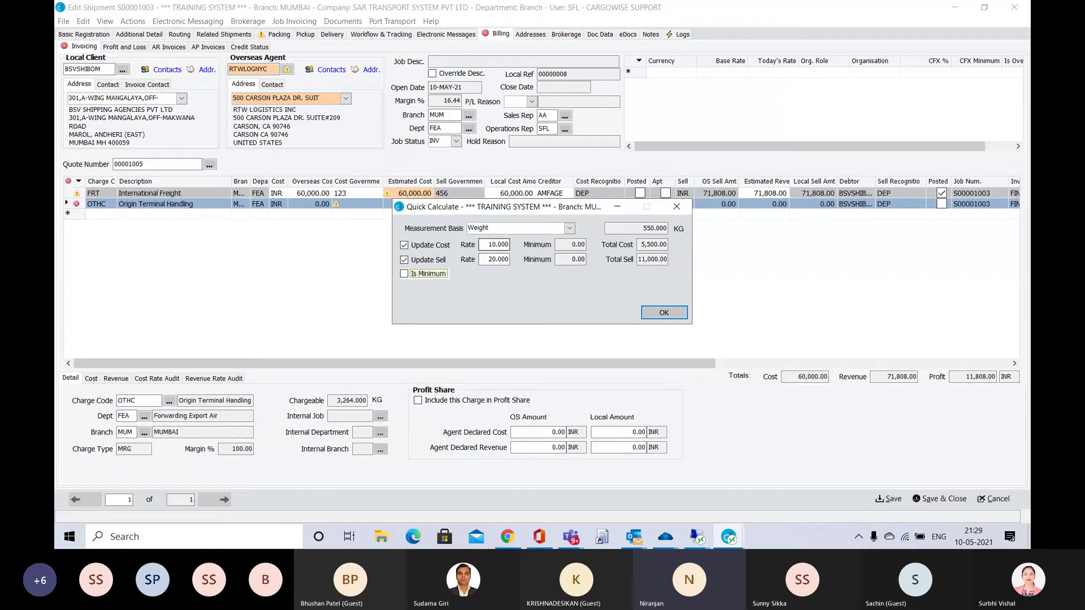
click(665, 313)
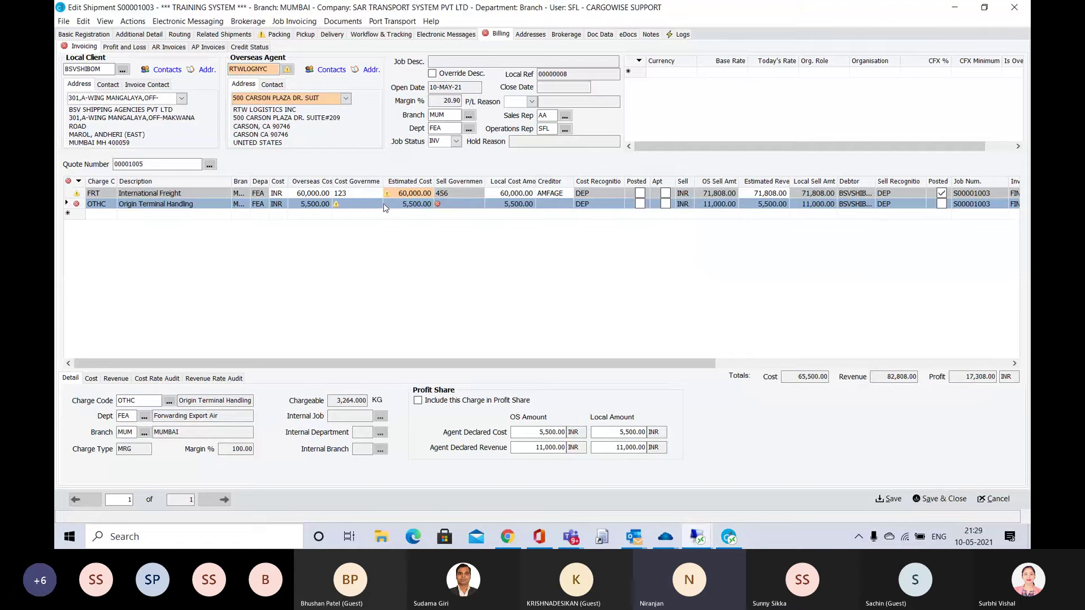
Enter 456 as the sell government charge code of the origin terminal handling line.
click(445, 203)
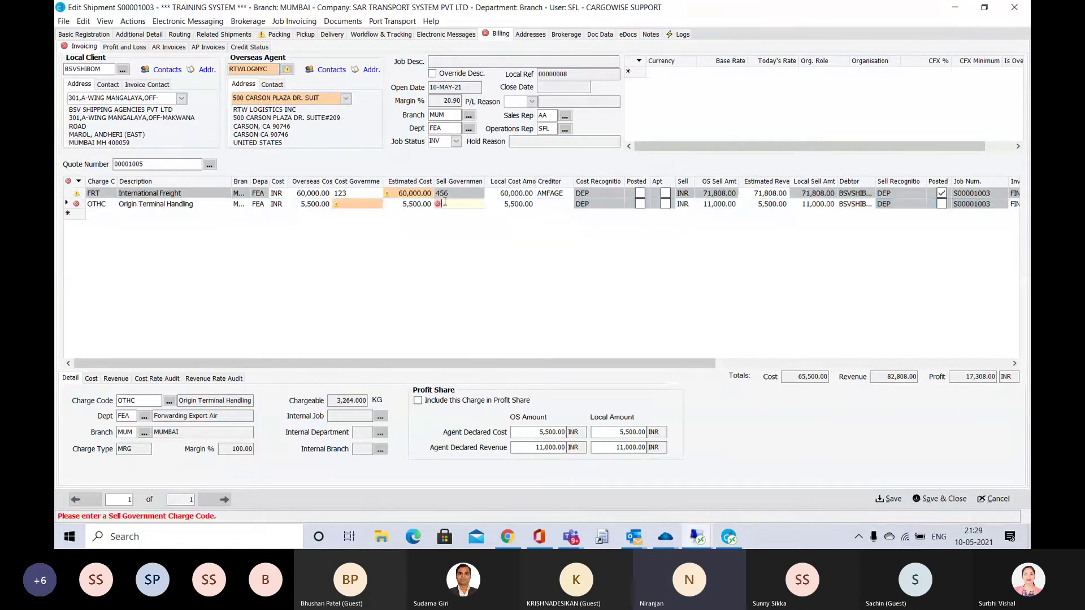
text(456)
key(Tab)
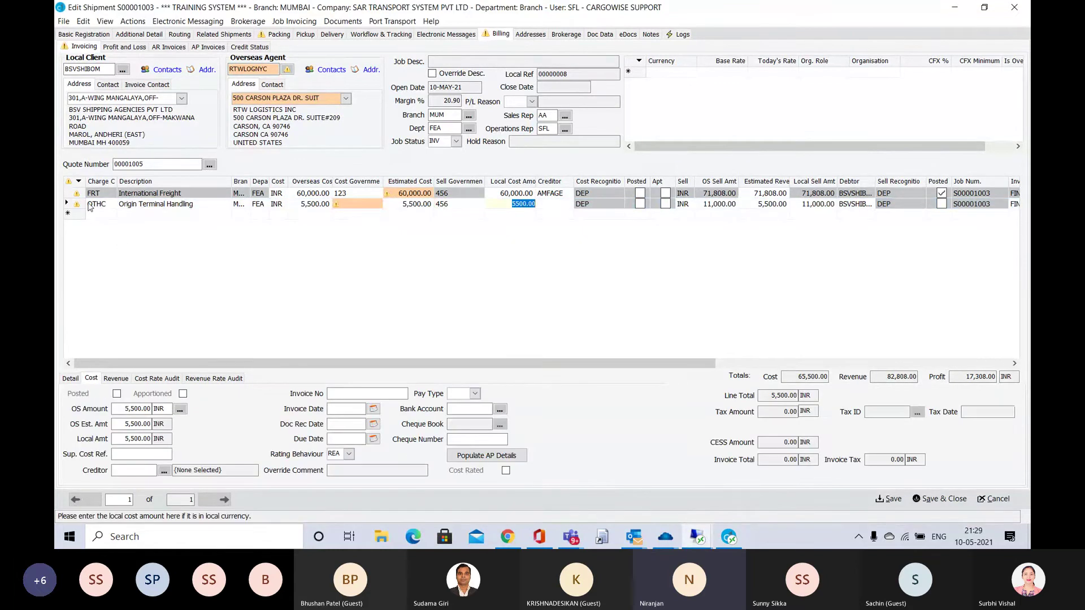
Open the OTHC charge code's master record from its billing line, examine its setup and close it.
right_click(109, 208)
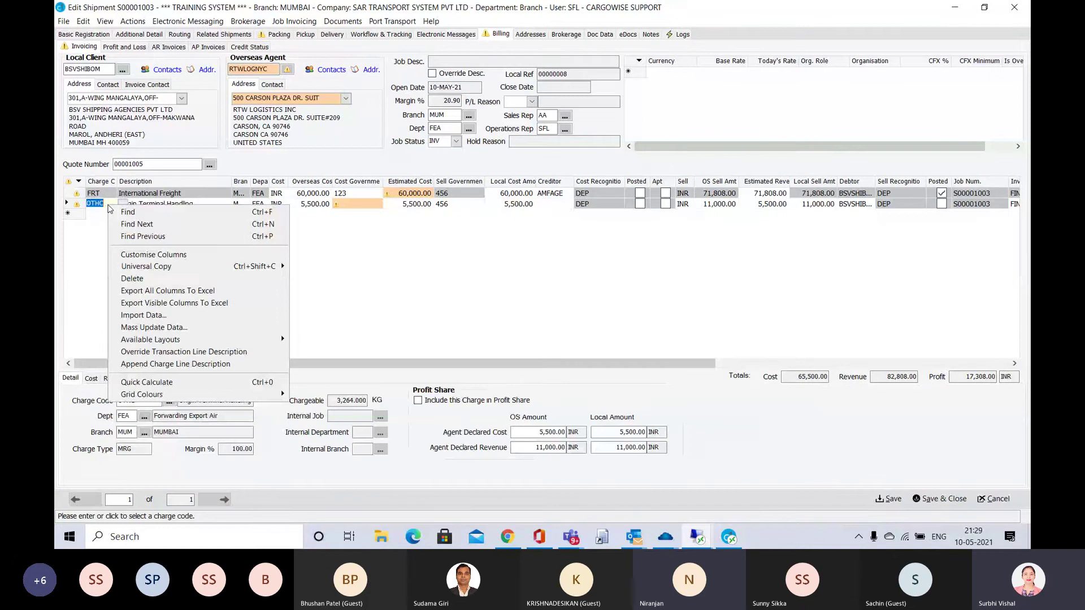
right_click(104, 206)
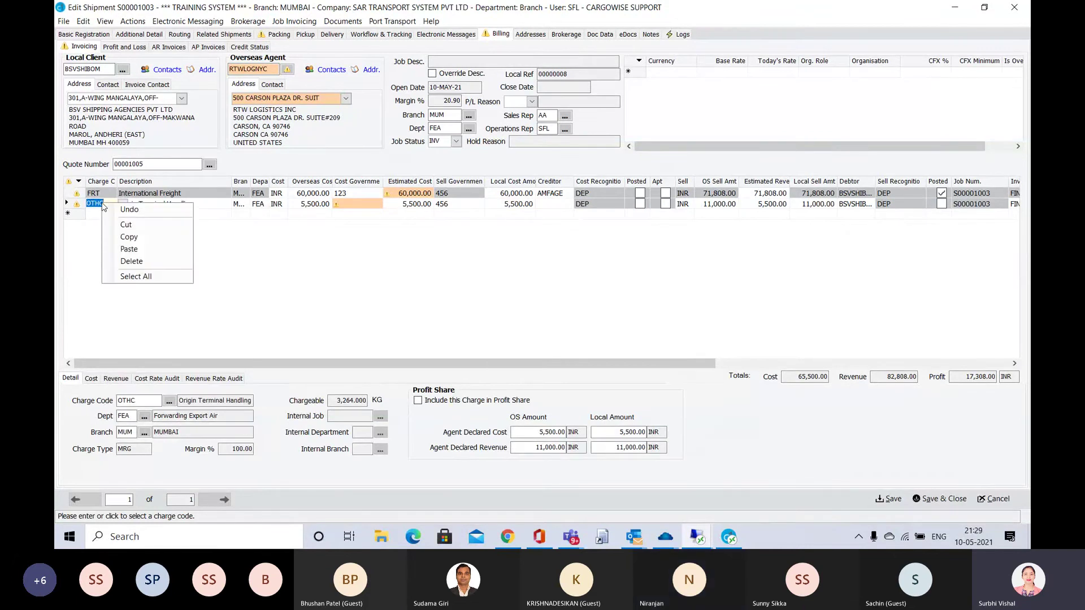
key(Escape)
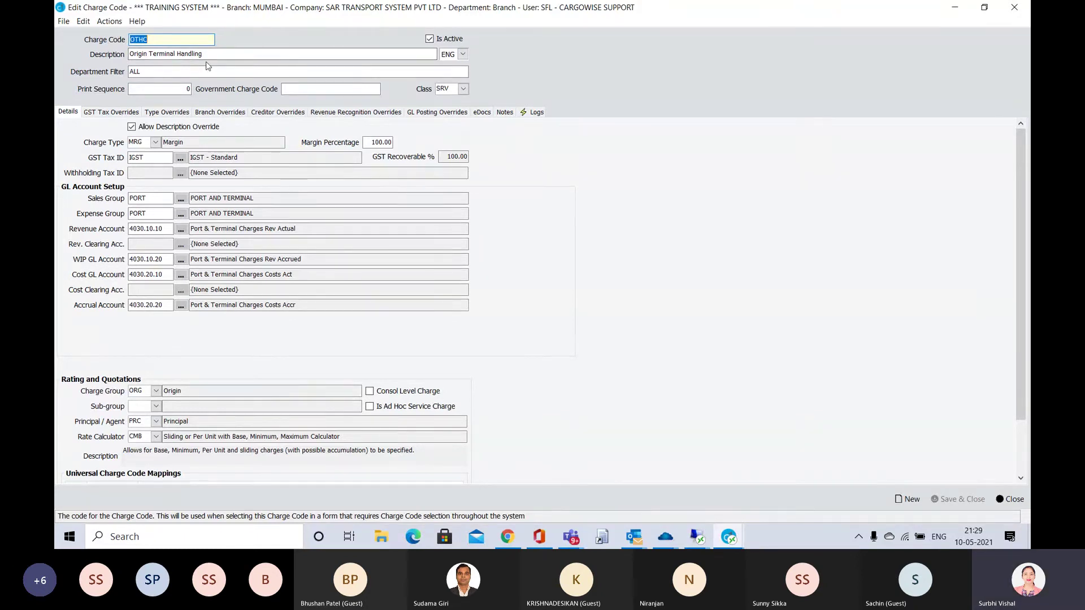
key(Escape)
From a new charge line, list the charge codes for department FEA and open BAF, Bunker Adjustment Factor, for editing.
click(110, 213)
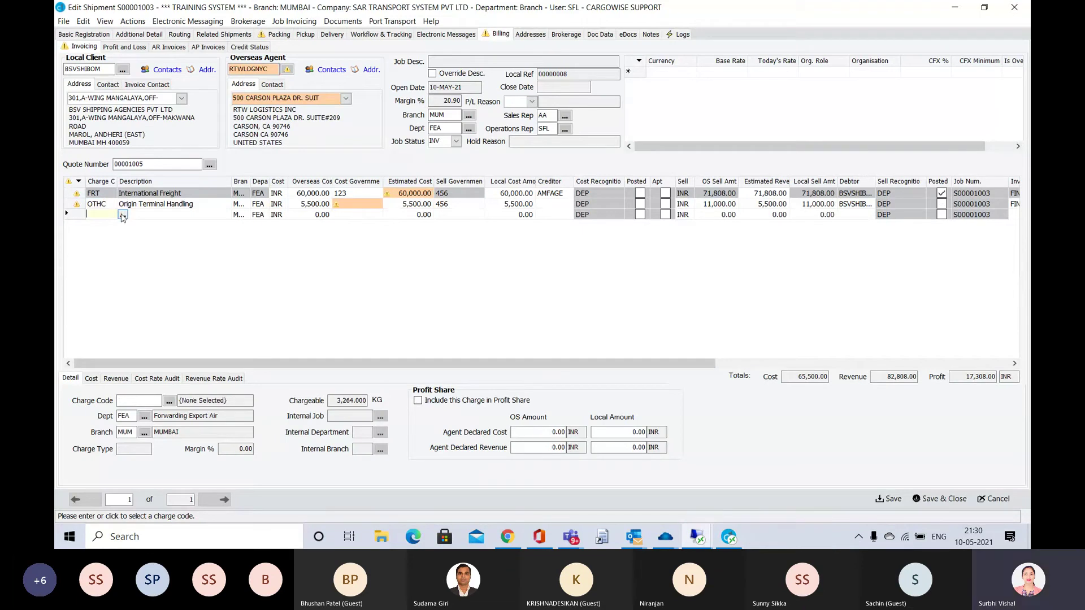
click(123, 215)
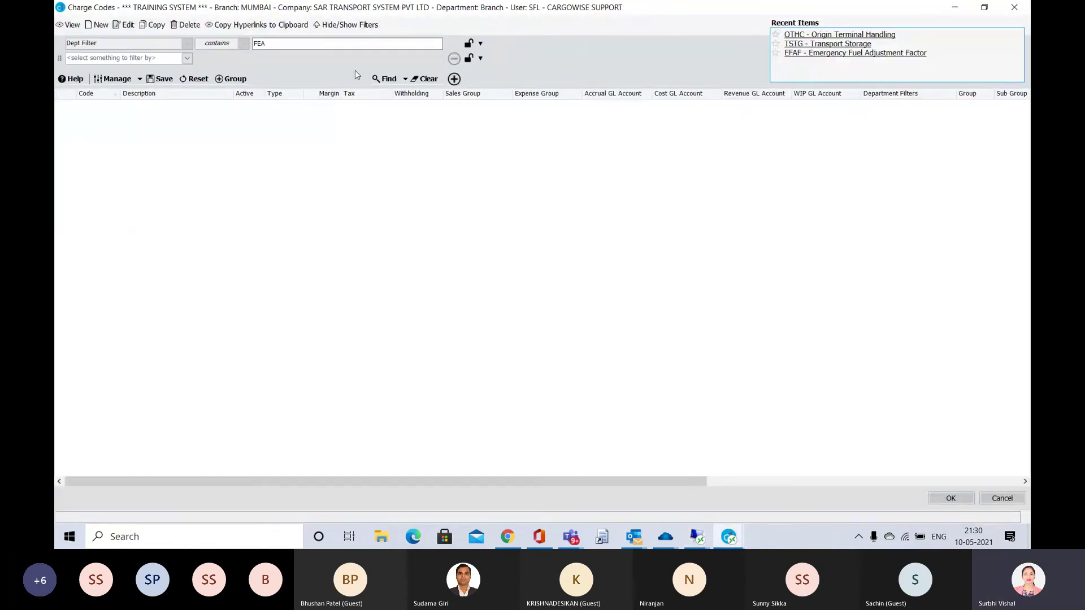
click(384, 79)
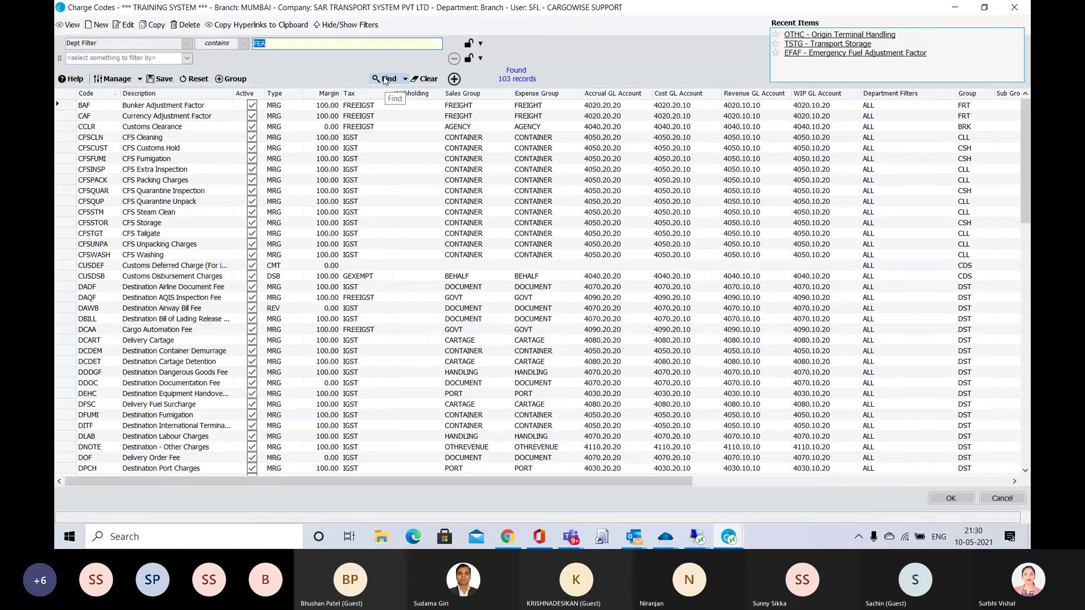
click(159, 106)
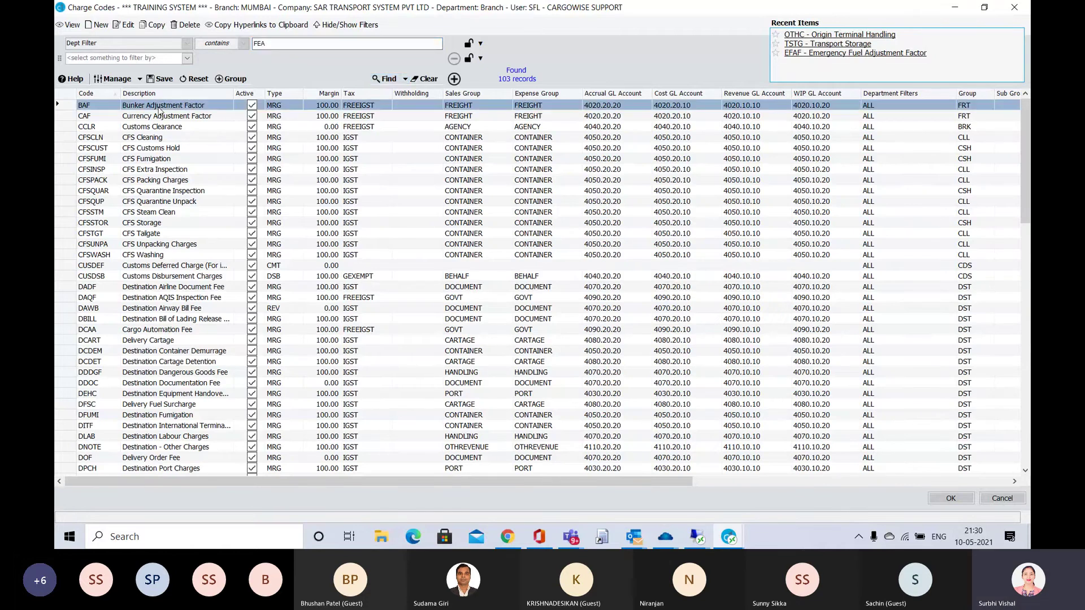
click(124, 25)
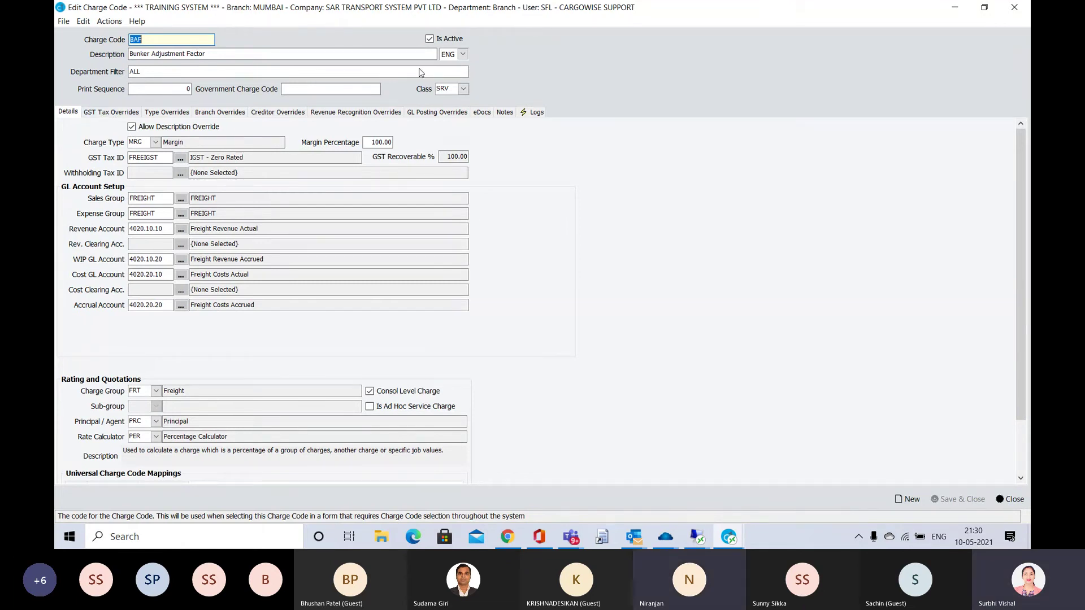
Examine the BAF charge code's class, government charge code and GST tax overrides, and close the record without changes.
click(464, 90)
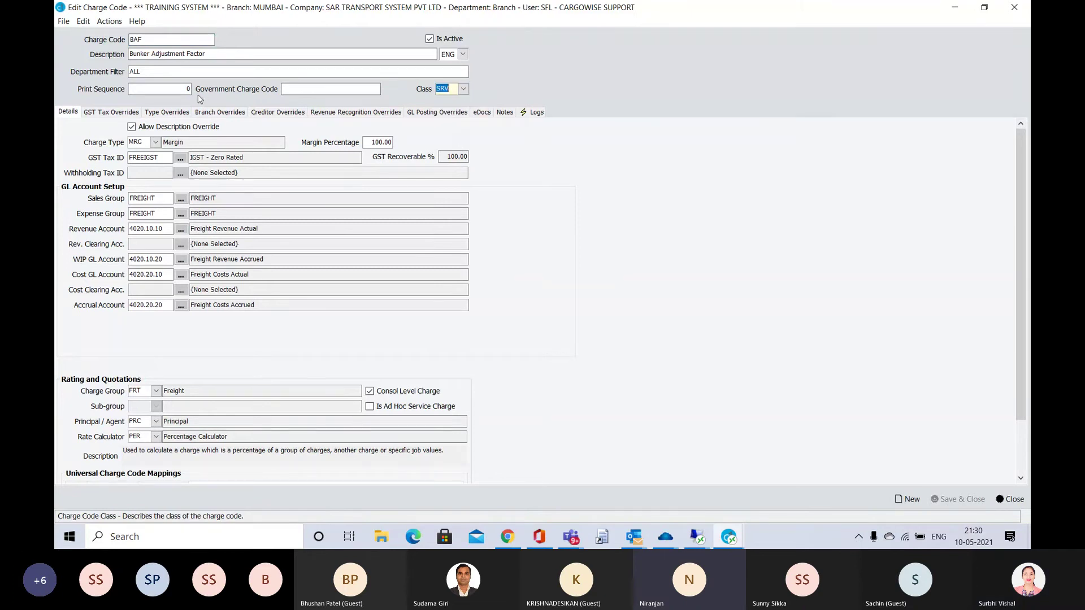
click(311, 91)
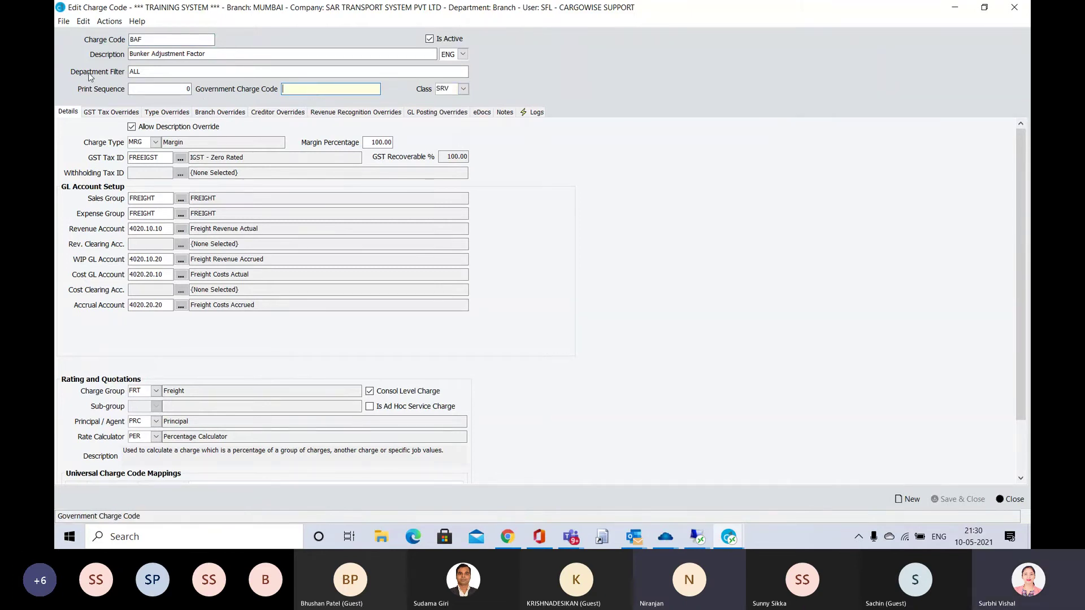
click(104, 113)
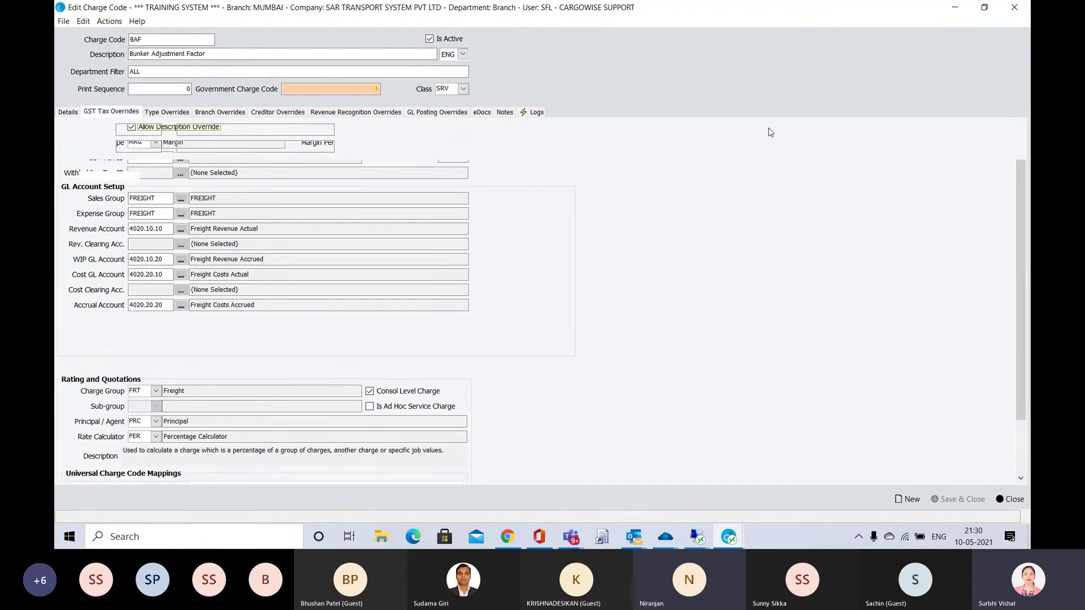
click(1012, 8)
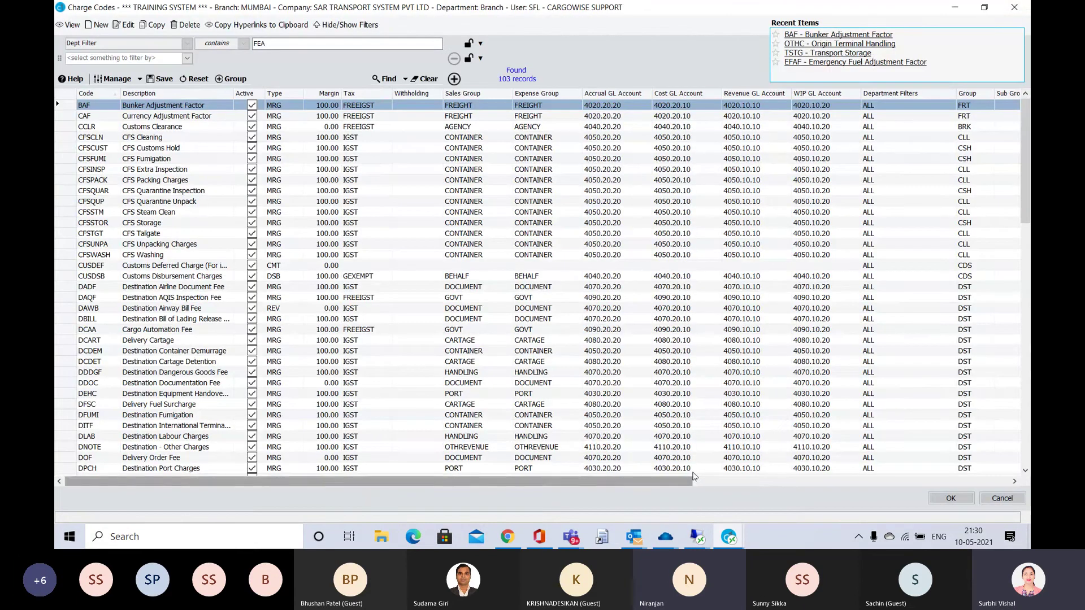
click(729, 537)
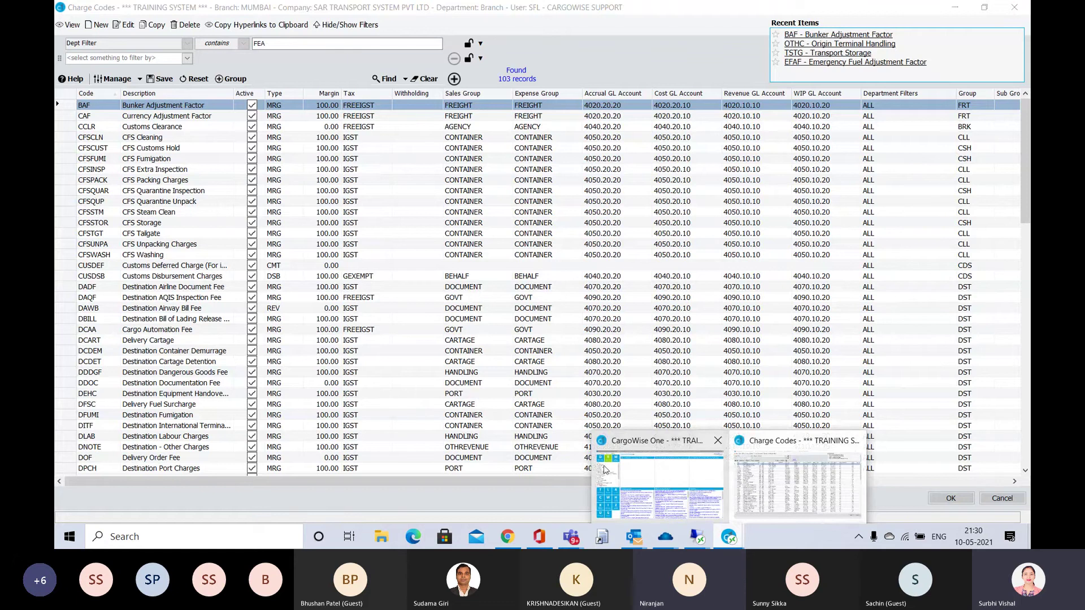
click(673, 473)
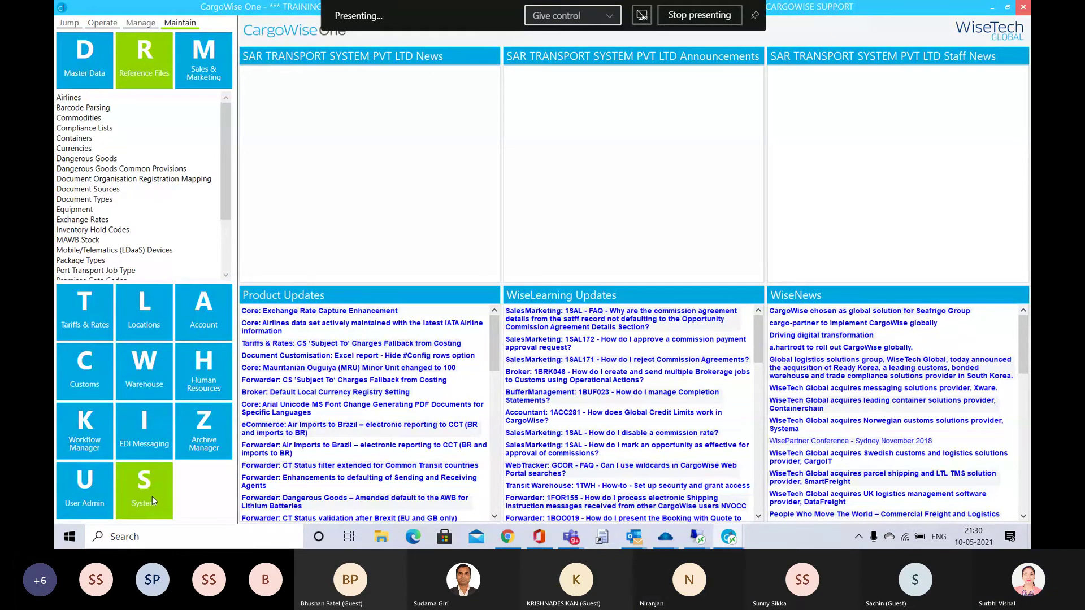
key(alt+Tab)
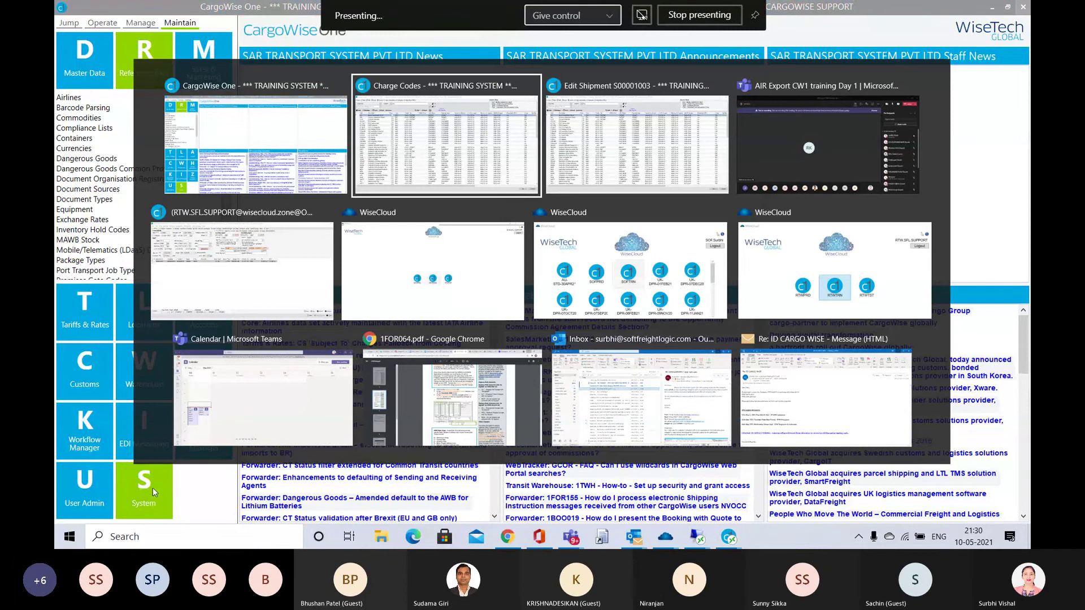
key(alt+Tab)
key(alt+Tab)
key(alt+Tab)
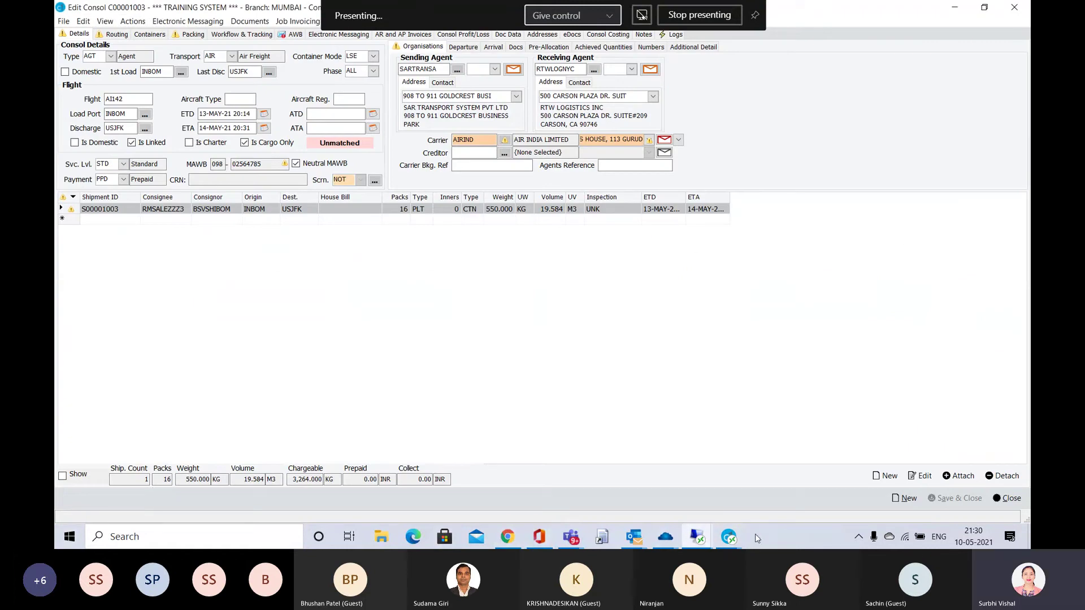
Bring the CargoWise One main window forward and open the system registry from the System maintenance area.
click(729, 536)
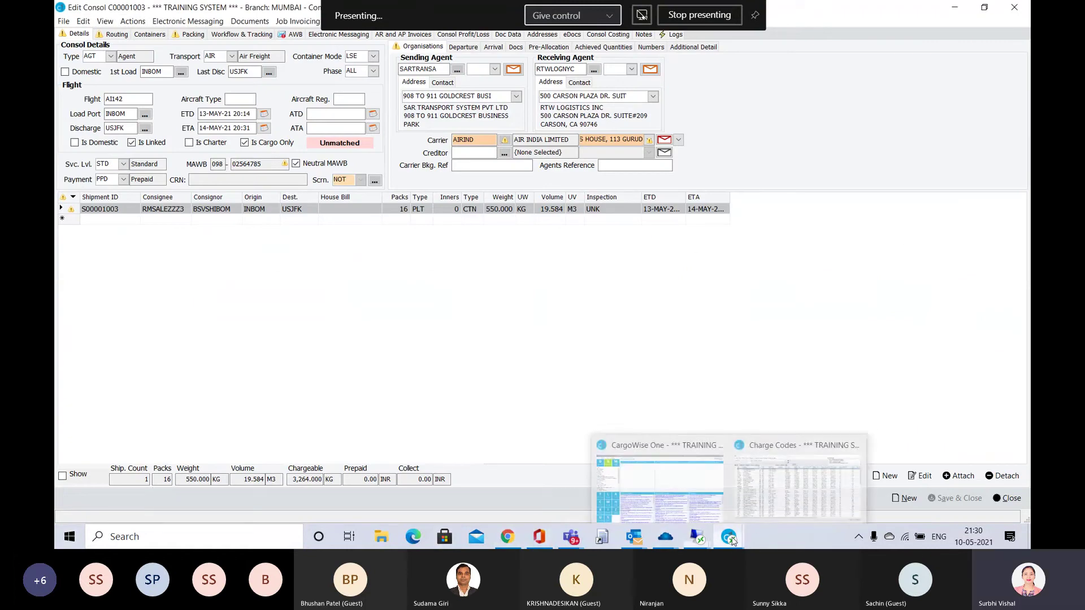
right_click(717, 478)
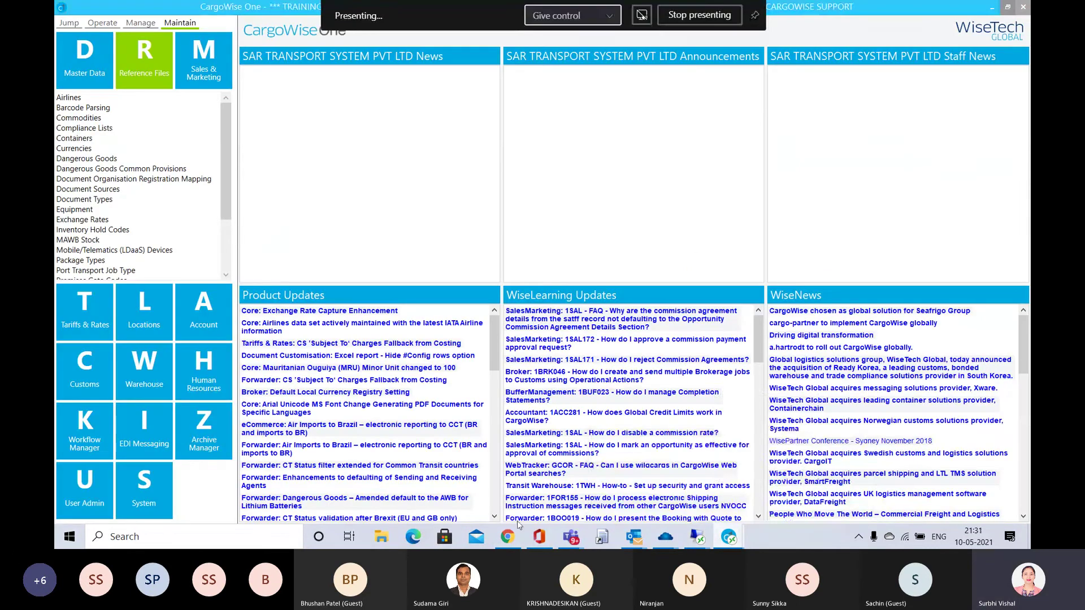
click(150, 504)
click(150, 504)
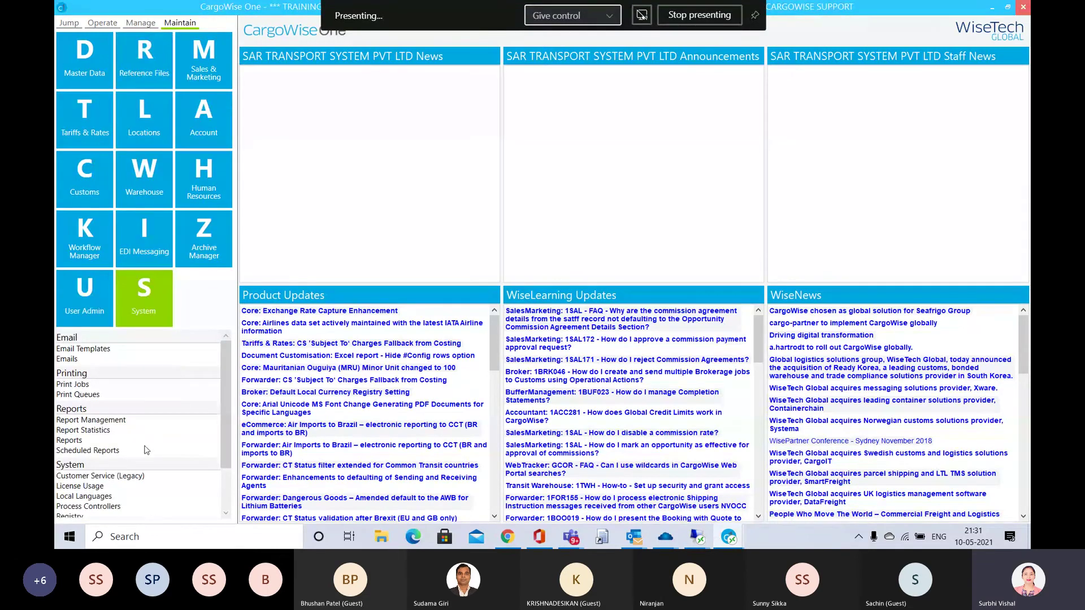
scroll(146, 450, down, 2)
click(69, 460)
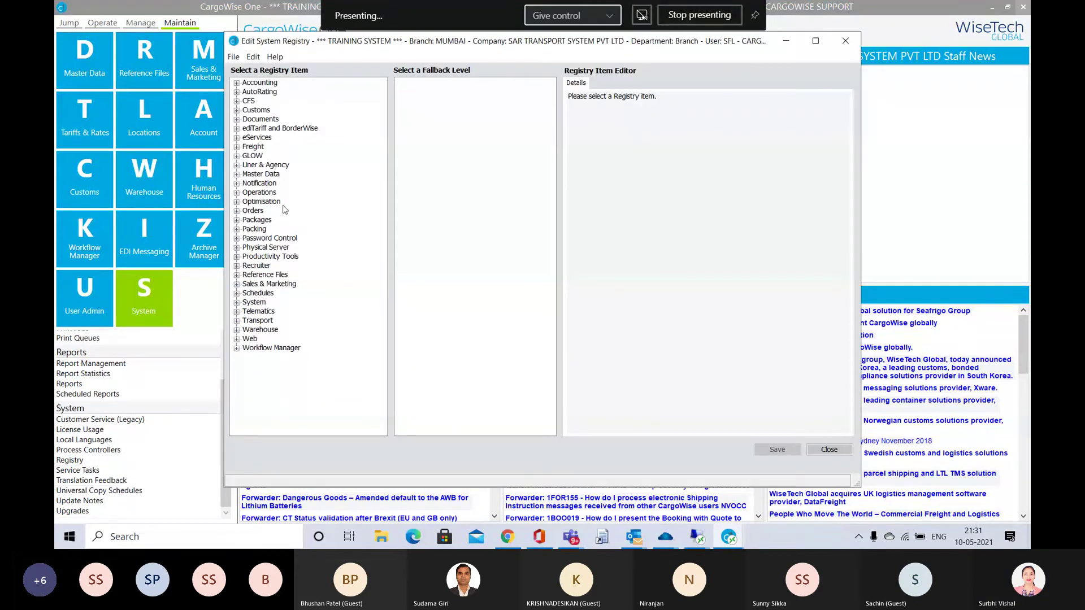
Open the Freight AWB registry item for showing the IATA code field in HAWB other charges, and expand As Agreed and Customisable Extra Text.
double_click(253, 147)
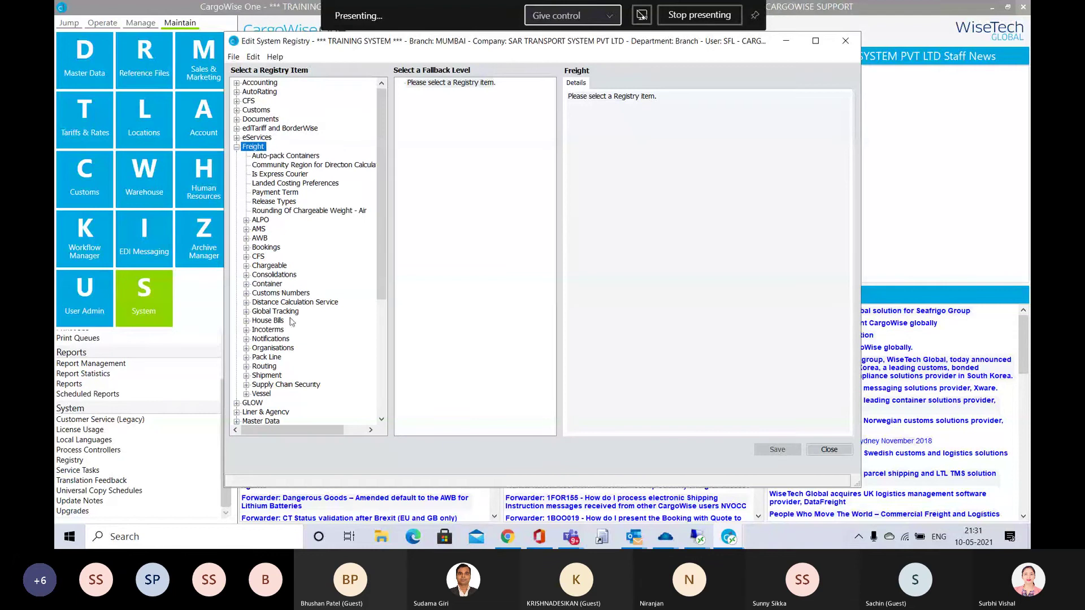
click(259, 238)
double_click(259, 239)
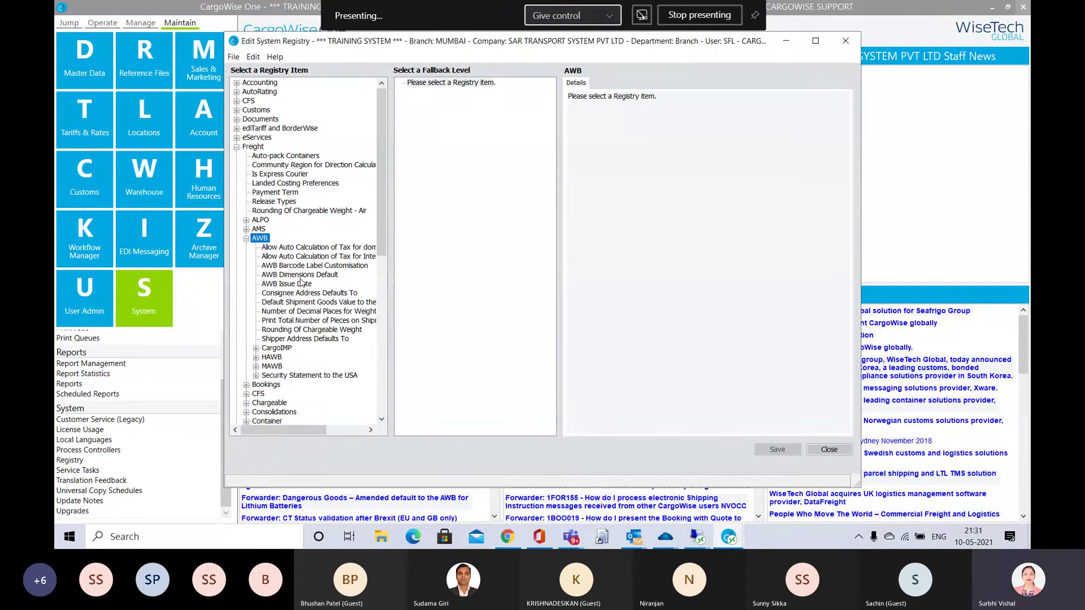
click(271, 358)
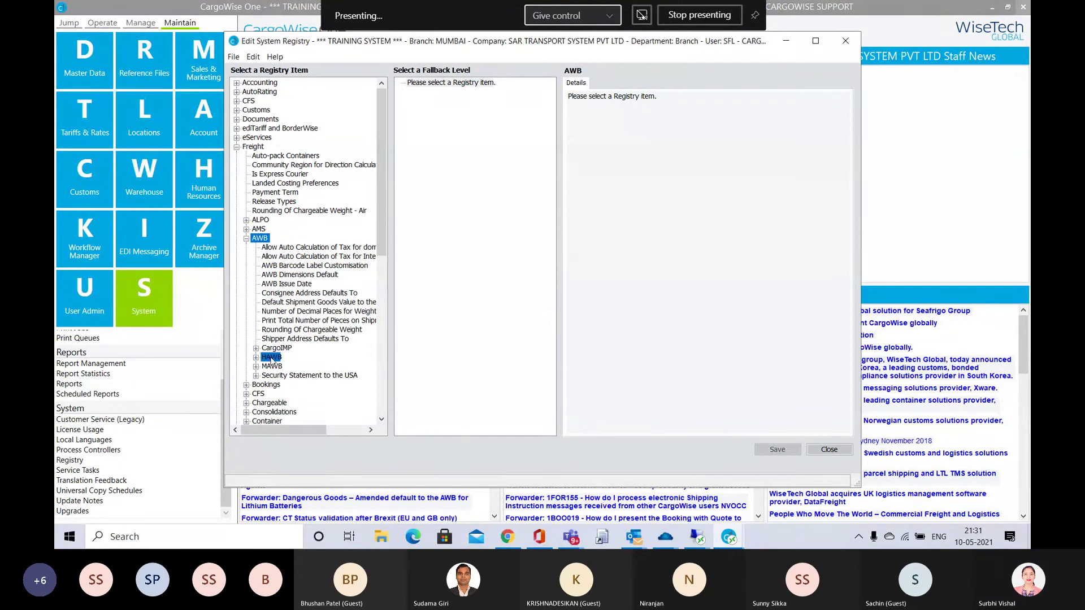
double_click(271, 358)
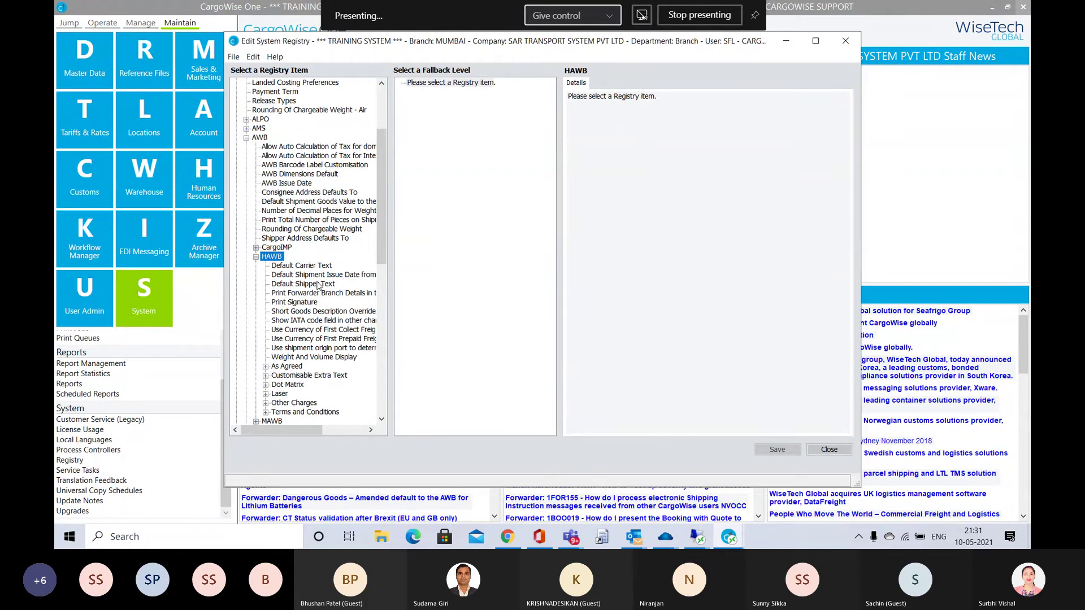
click(314, 322)
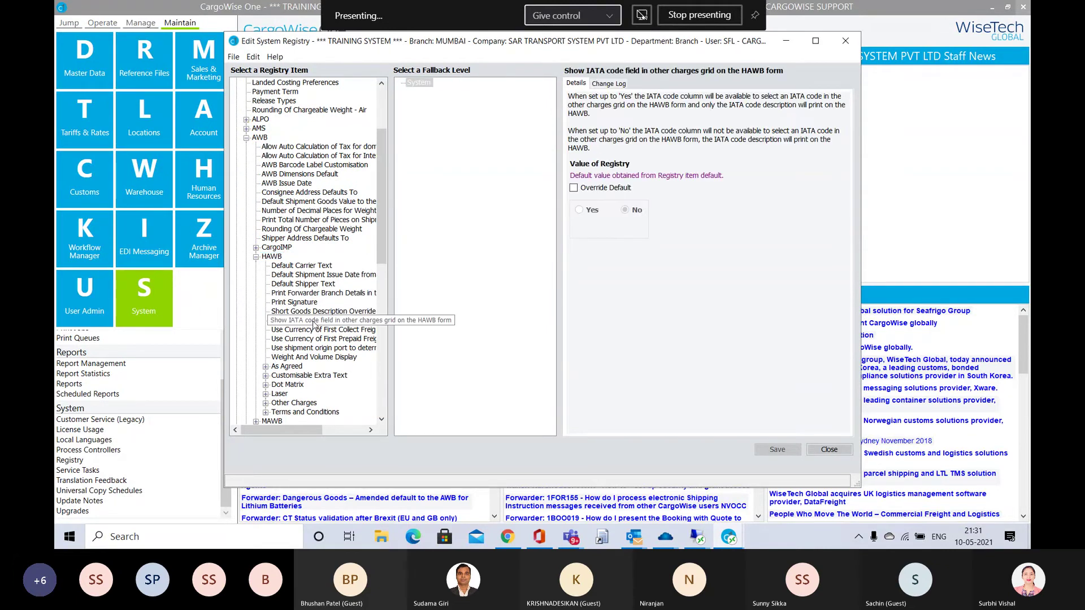
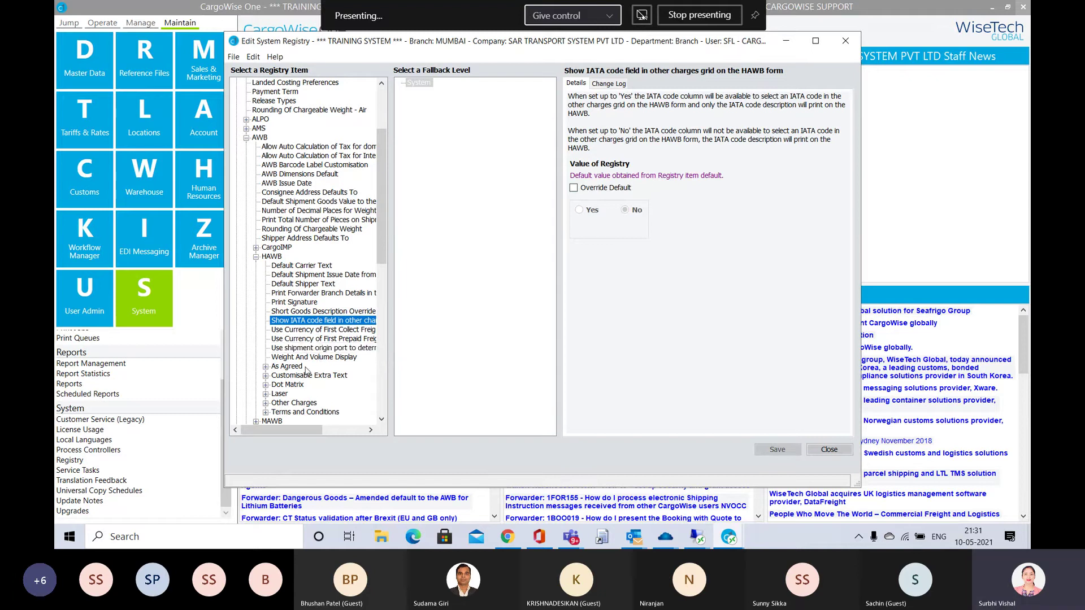
click(265, 367)
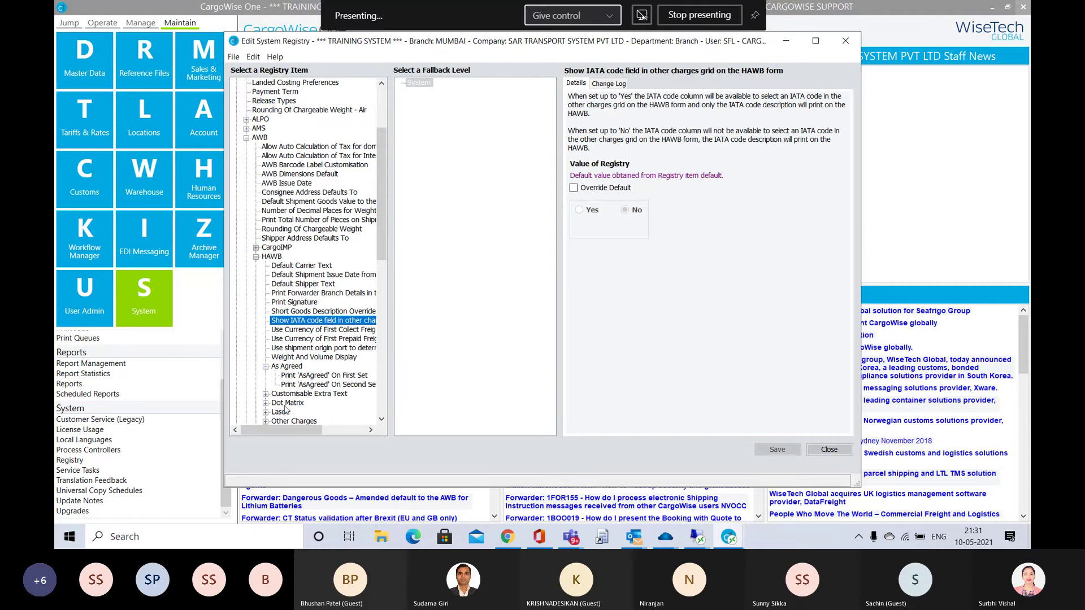
click(265, 394)
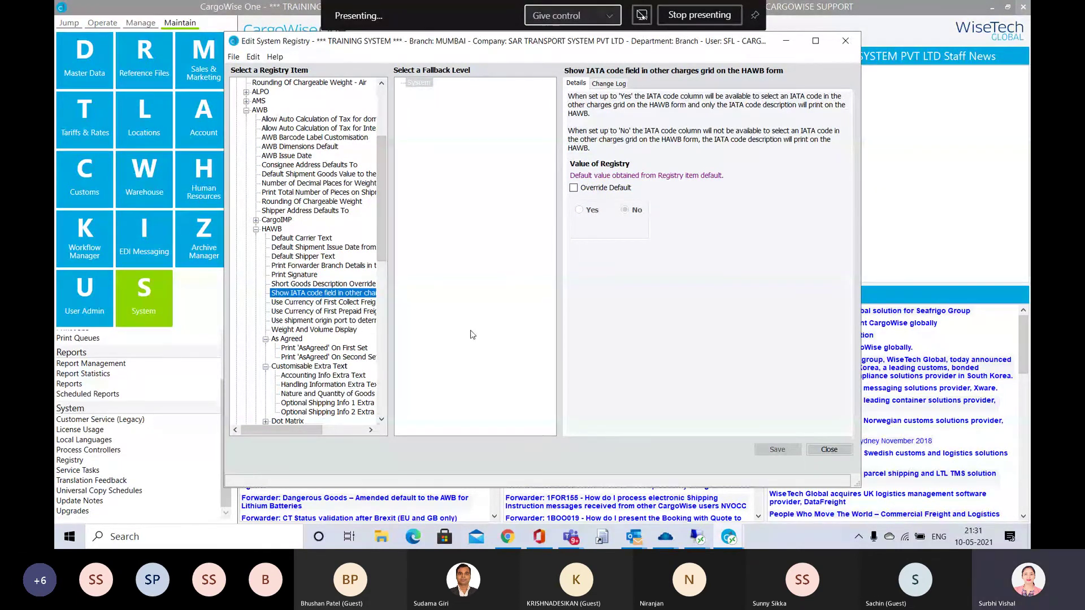
Override the default of the HAWB IATA code field registry item with Yes and save the change.
click(574, 188)
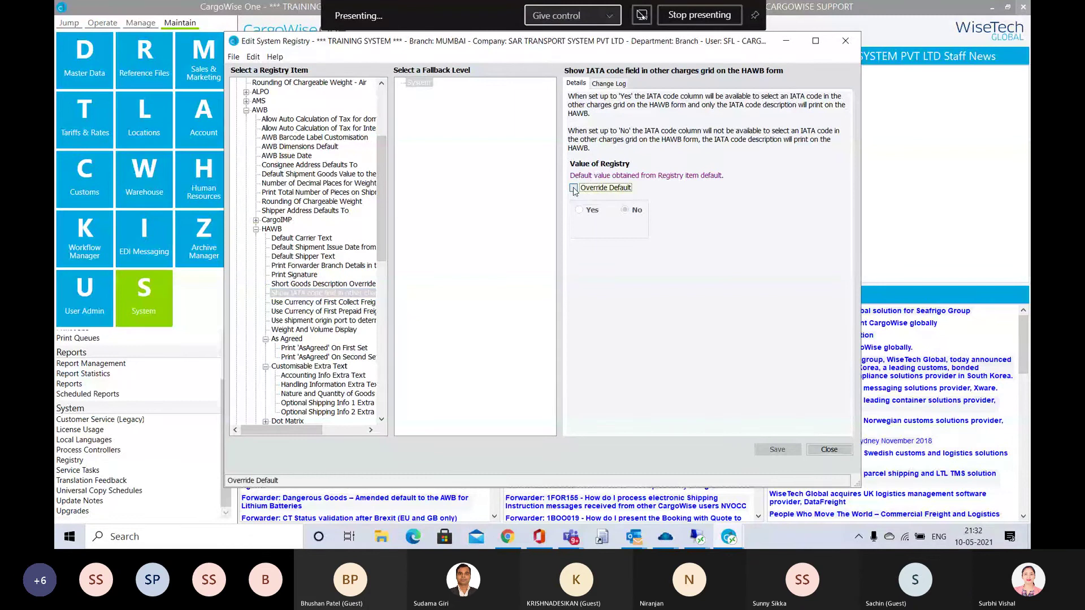
click(580, 213)
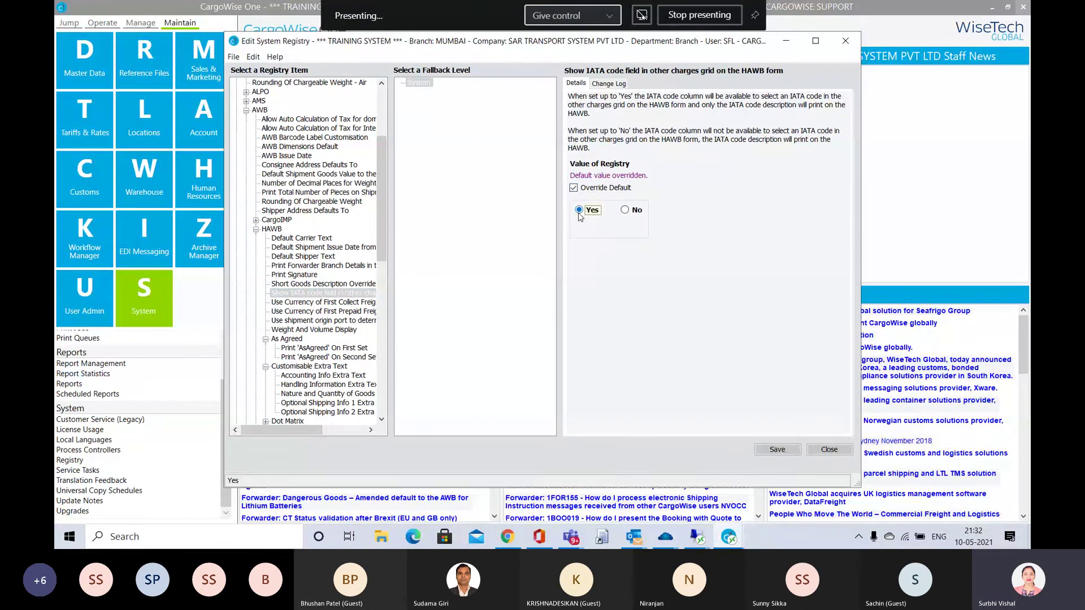
click(779, 450)
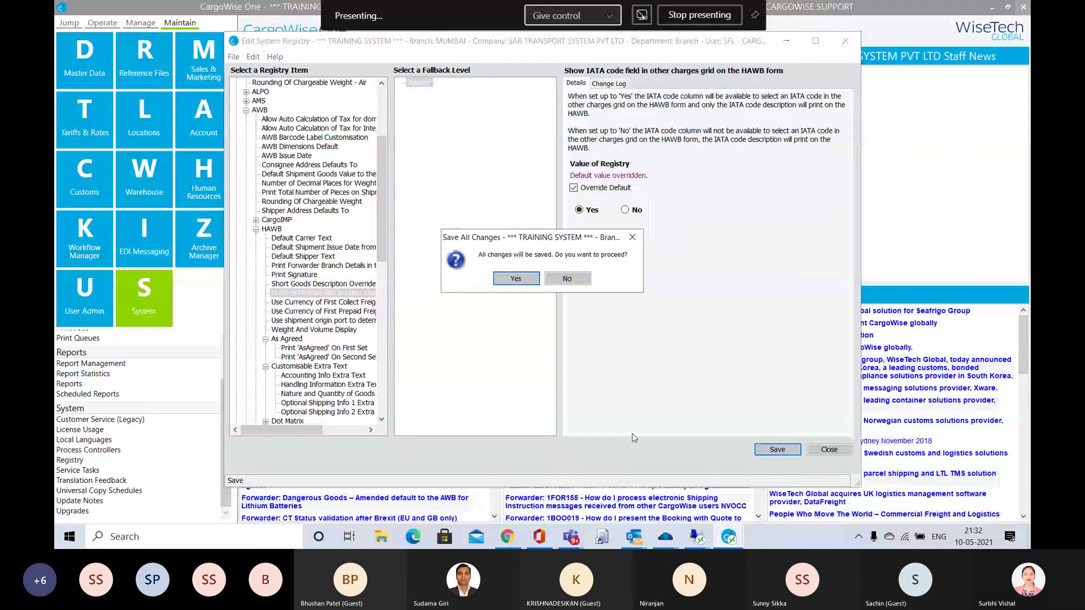
key(Return)
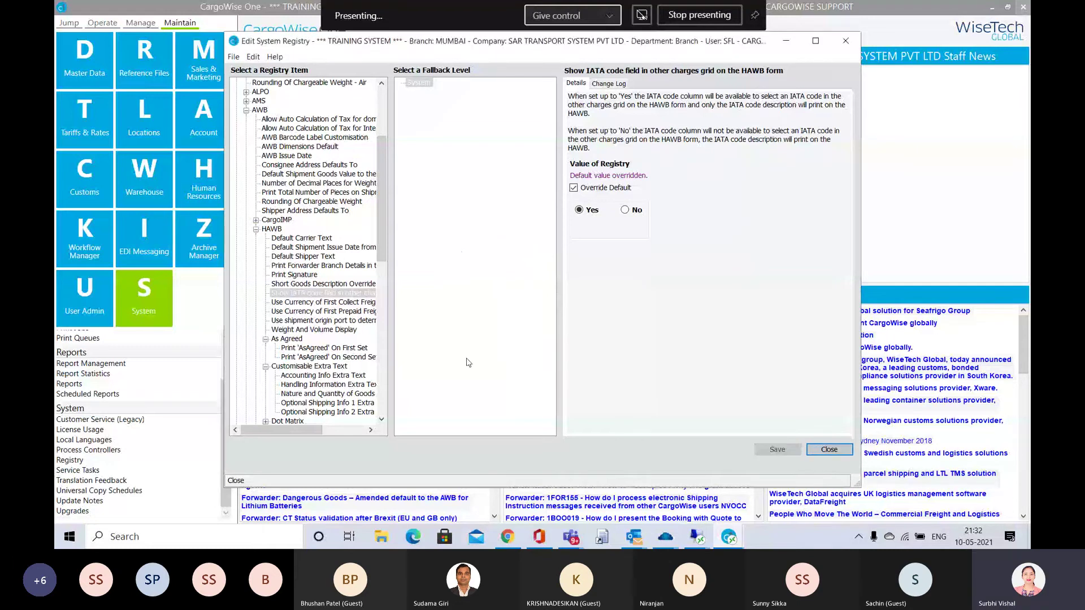
Examine the Accounting registry items and the remaining registry groups, and close the system registry.
scroll(333, 148, up, 5)
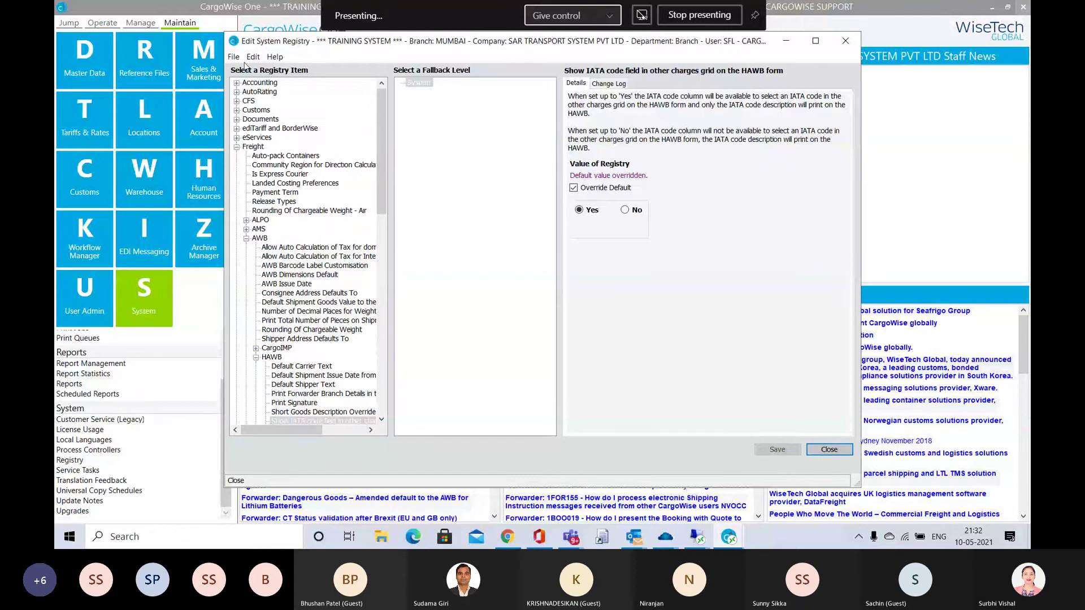
click(251, 83)
double_click(251, 85)
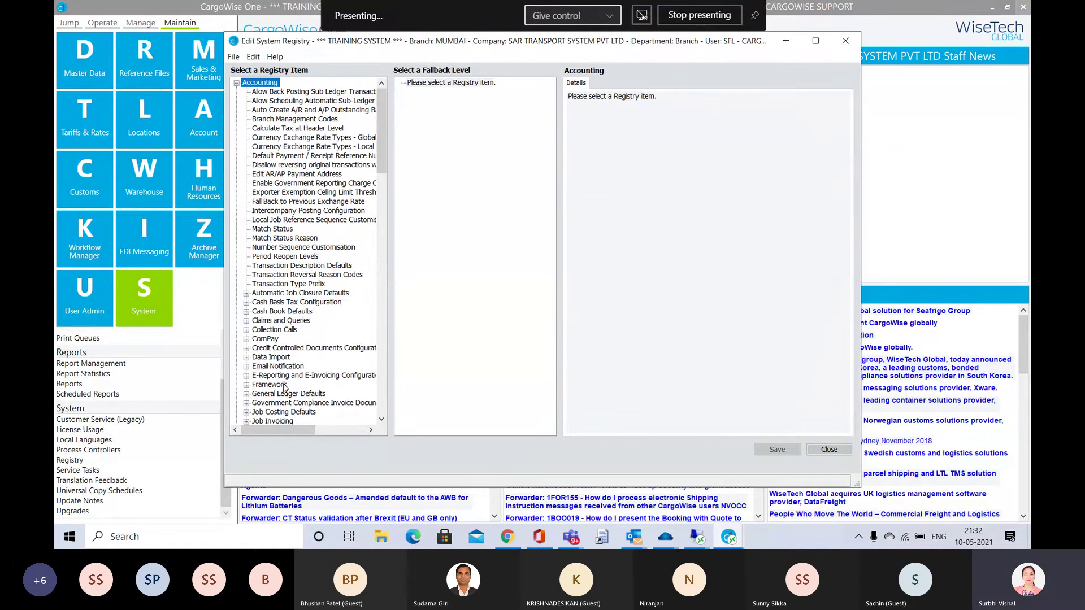
scroll(286, 388, down, 3)
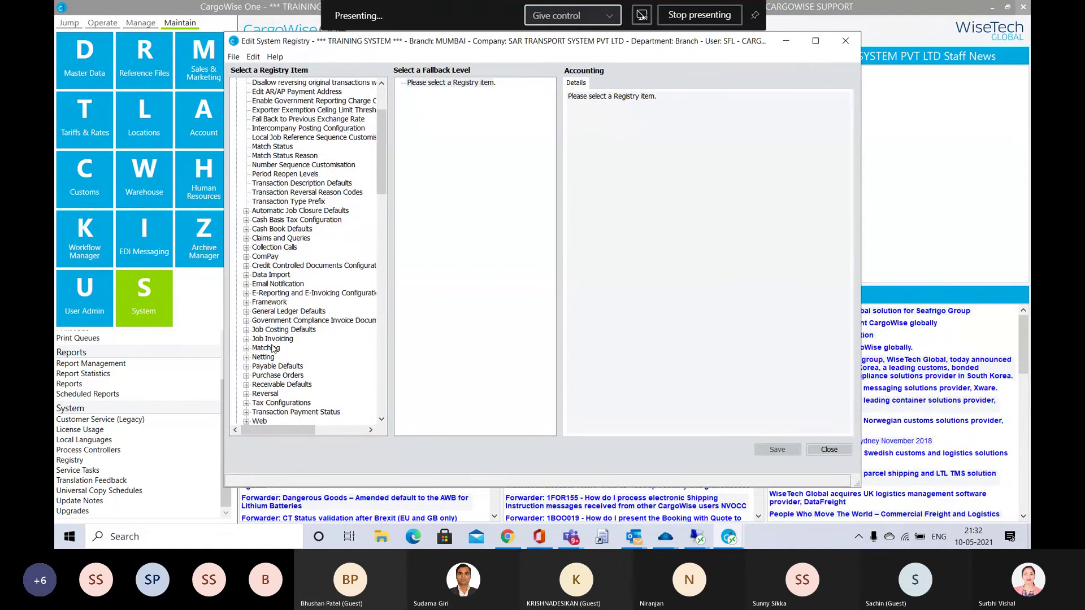
scroll(273, 348, down, 1)
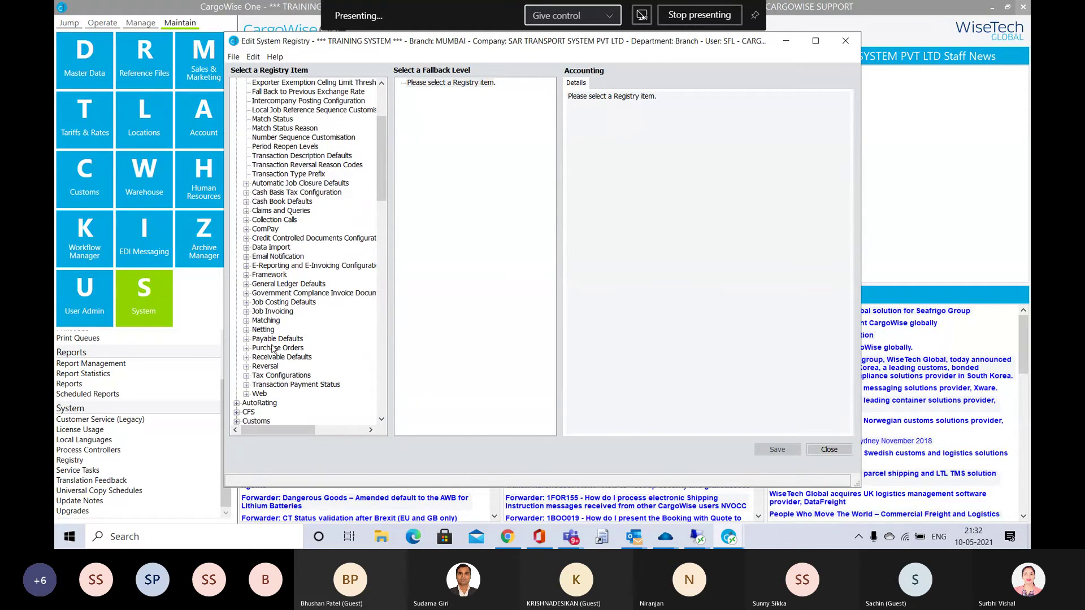
scroll(273, 349, down, 2)
scroll(273, 349, down, 11)
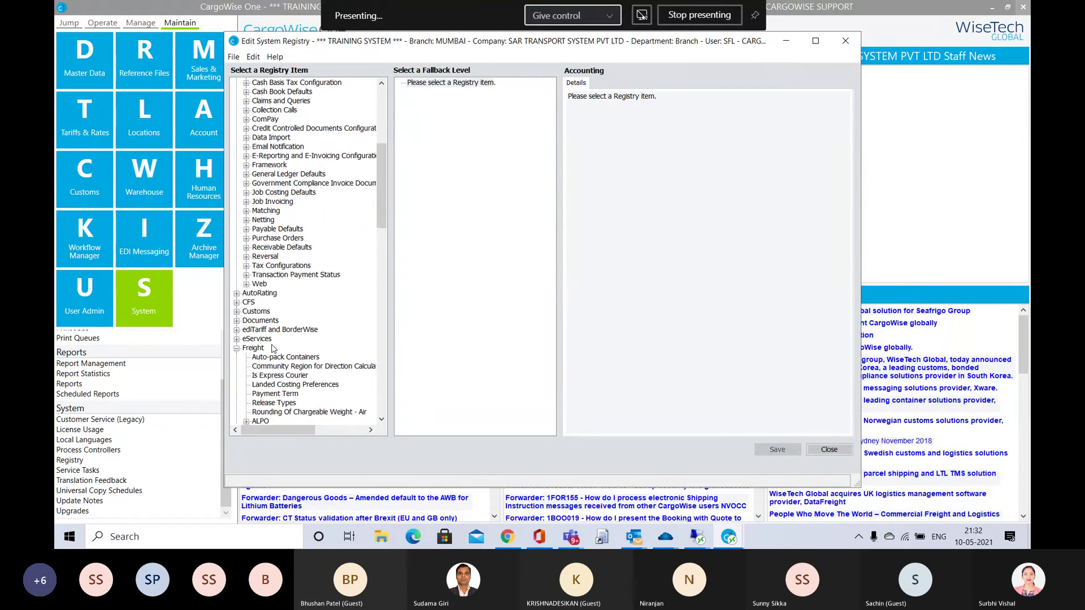
scroll(273, 349, down, 4)
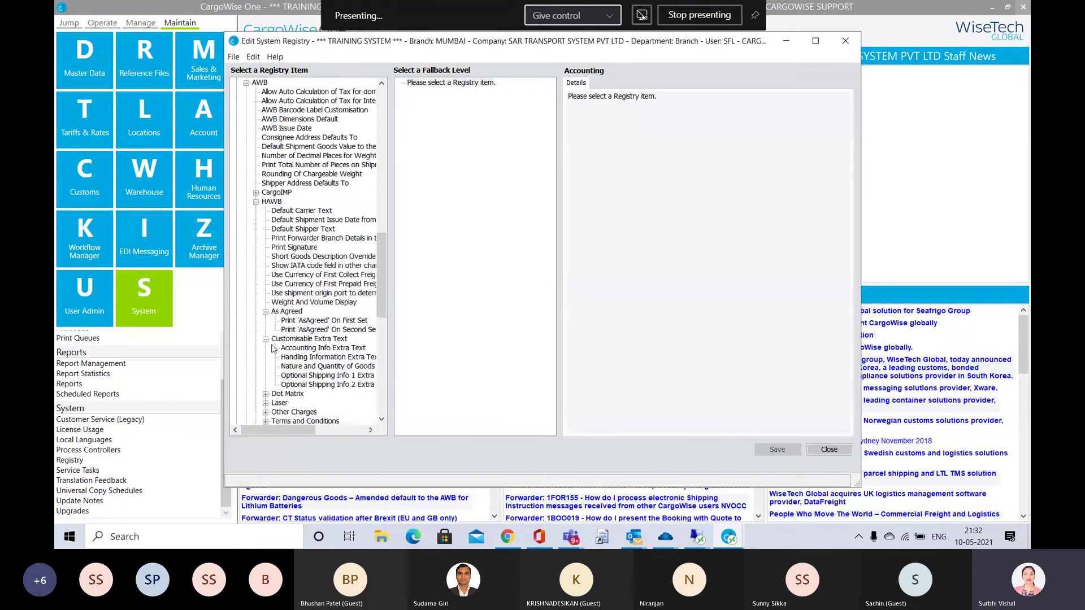
click(828, 450)
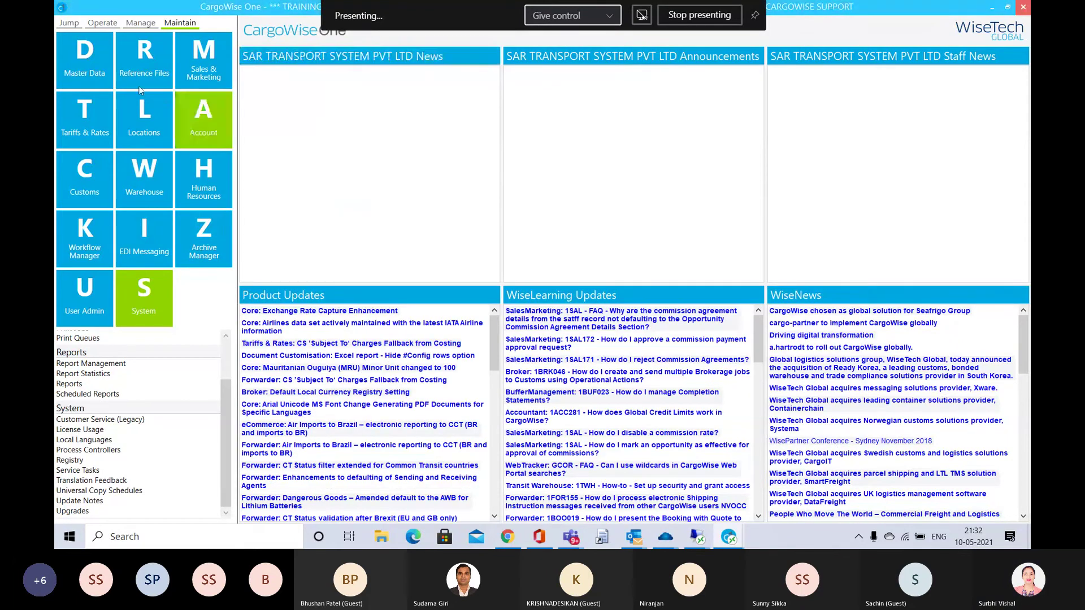
Return to the open Charge Codes list and close it to get back to the shipment's billing lines.
click(99, 24)
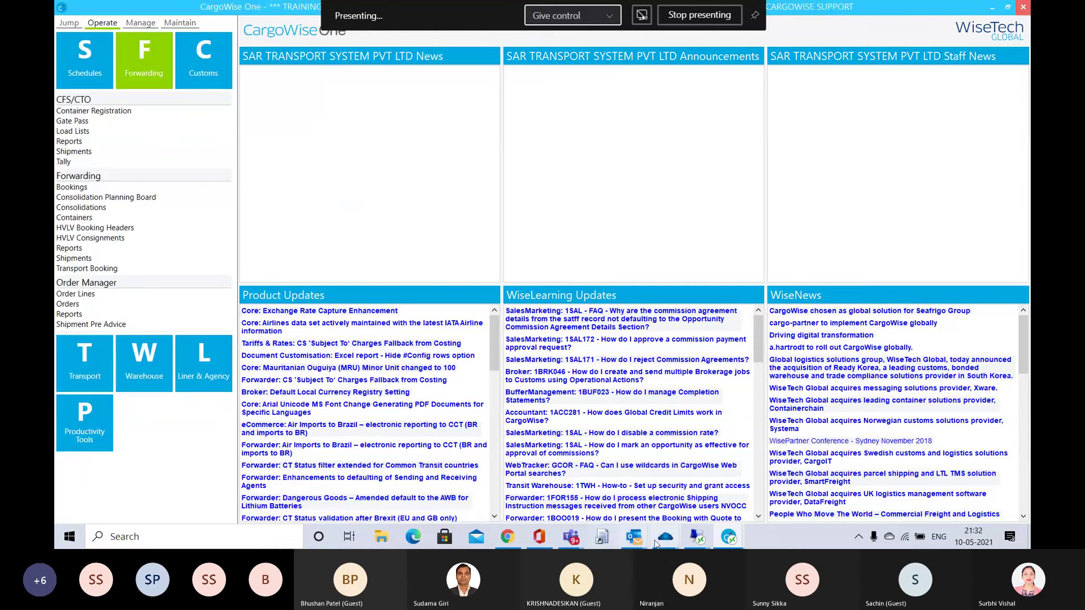
mouse_move(735, 536)
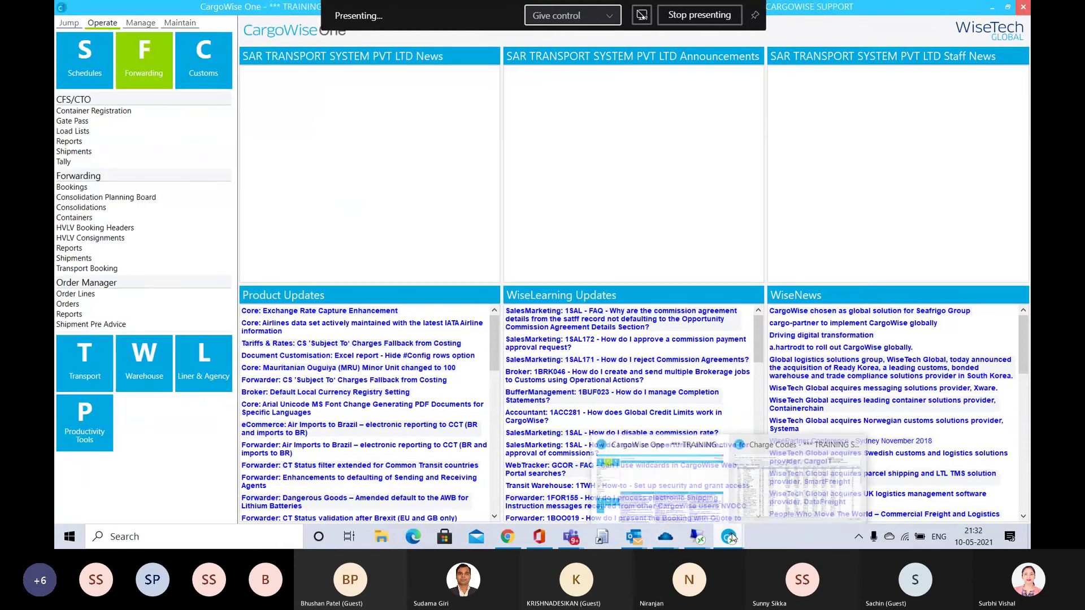
click(772, 480)
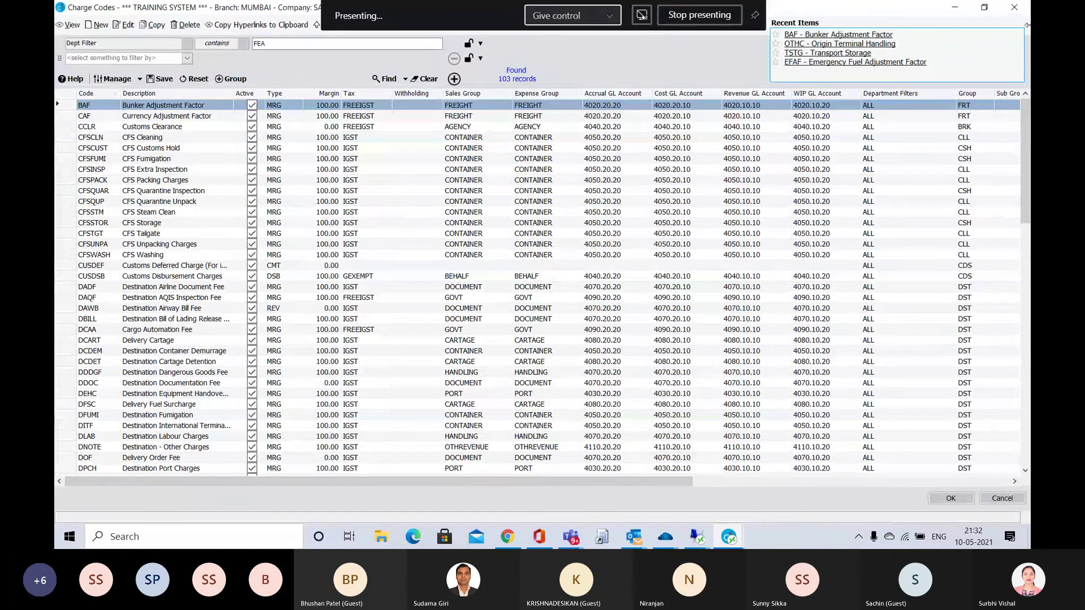
click(1014, 7)
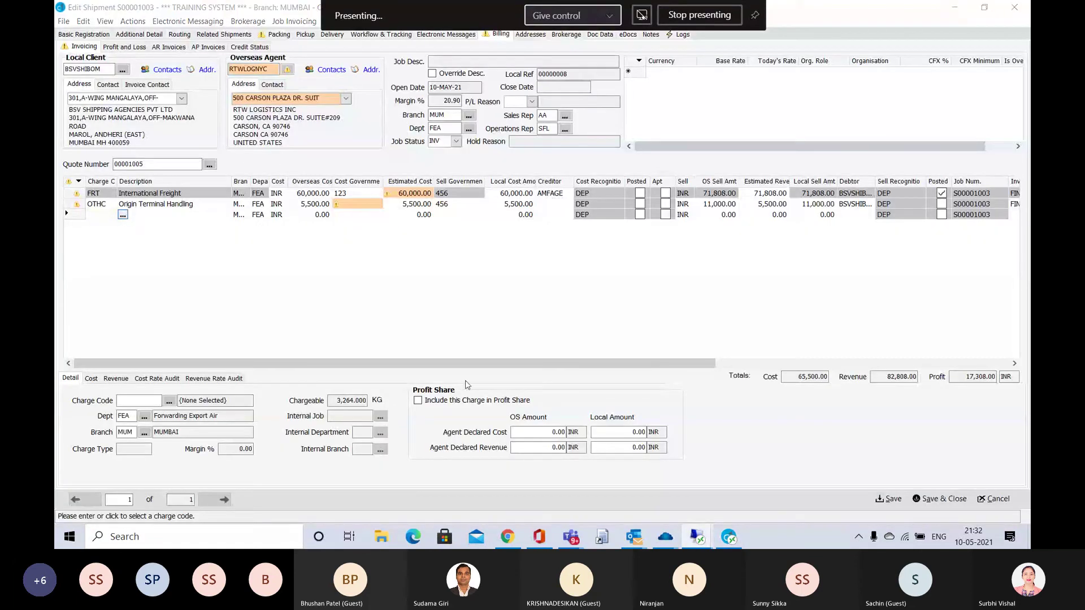
From the empty charge line, list the charge codes, open BAF for editing, examine its IATA code options and close it without changes.
click(122, 216)
click(388, 79)
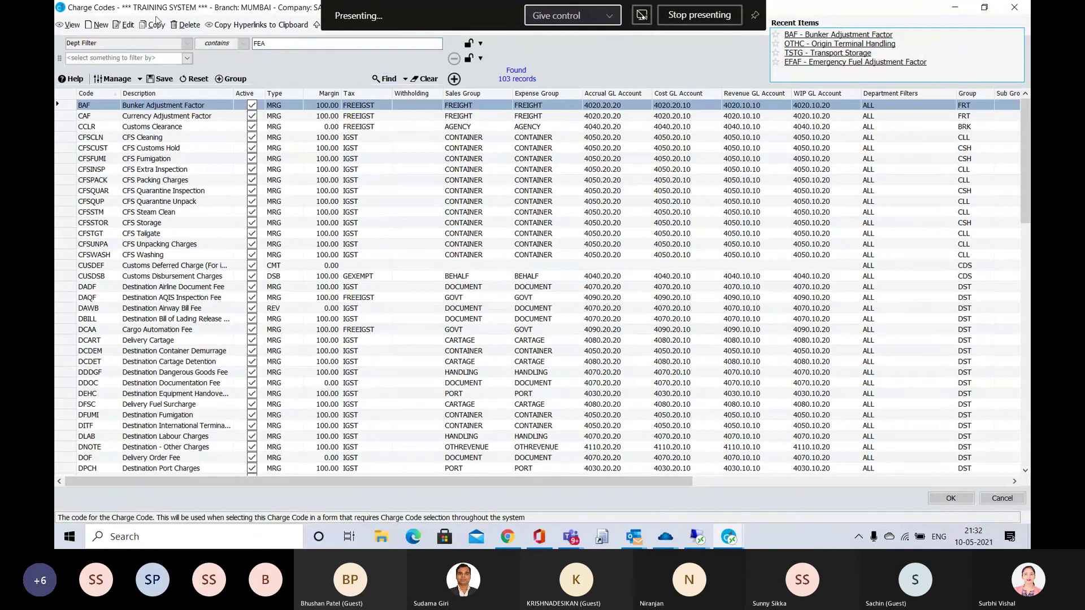
click(122, 25)
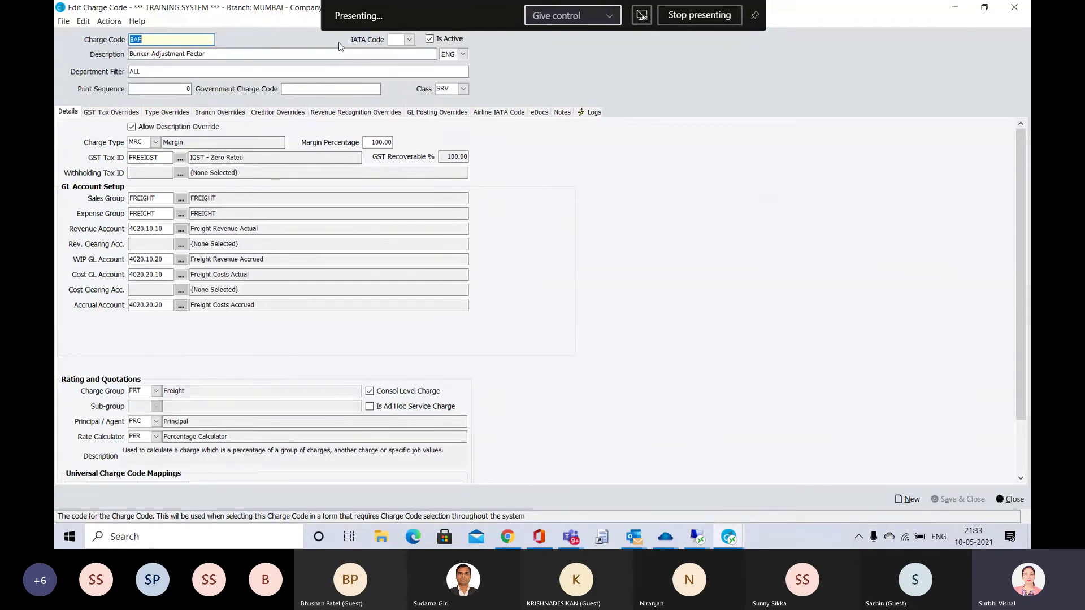
click(410, 40)
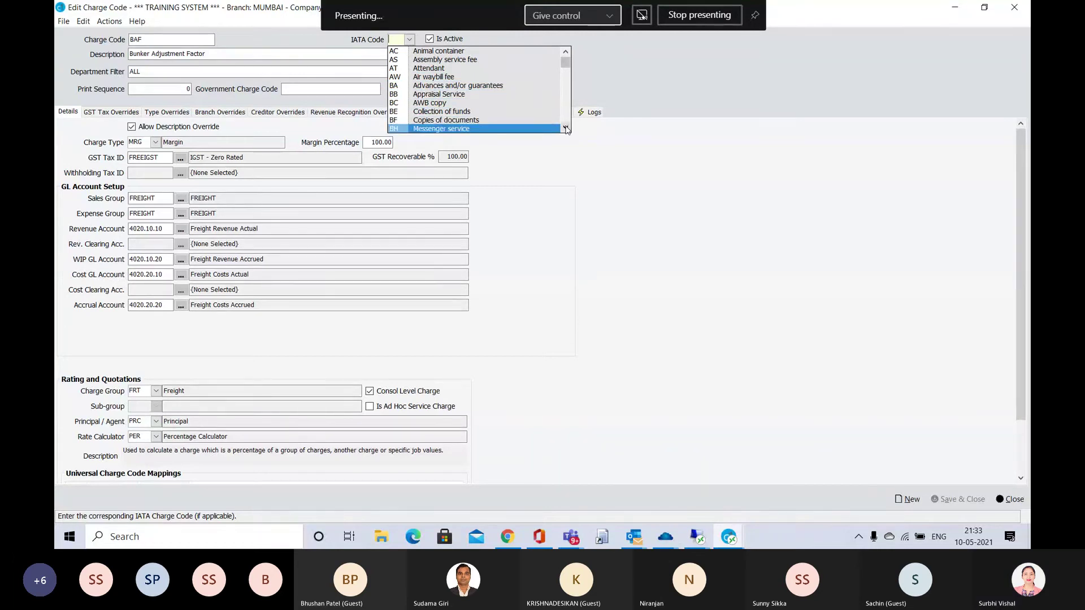
click(1013, 12)
click(1014, 13)
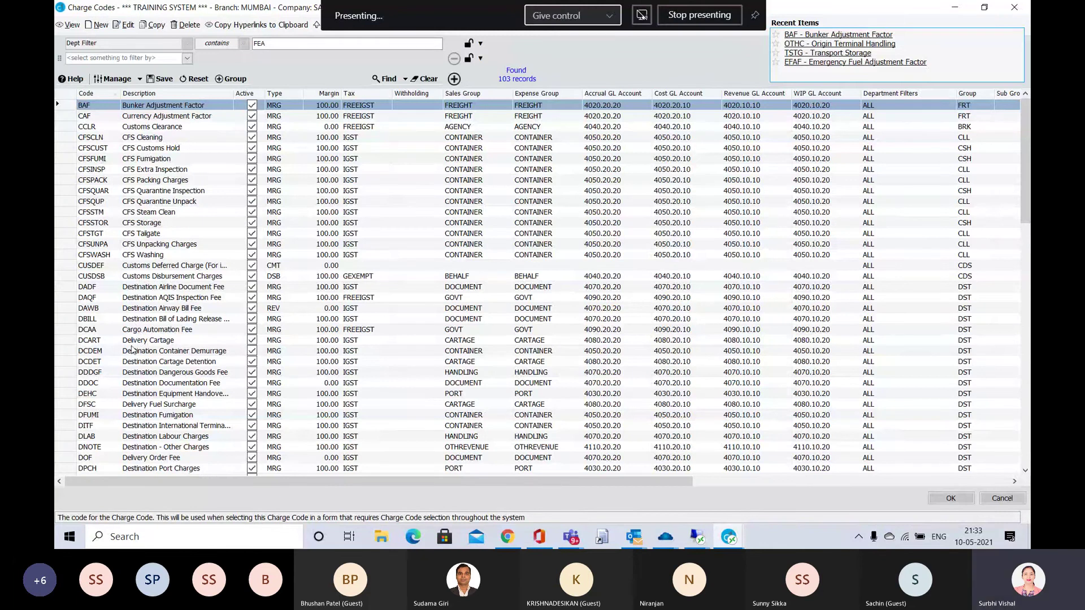
Find the FSC (Fuel Surcharge) charge code in the list and open it for editing.
scroll(126, 437, down, 3)
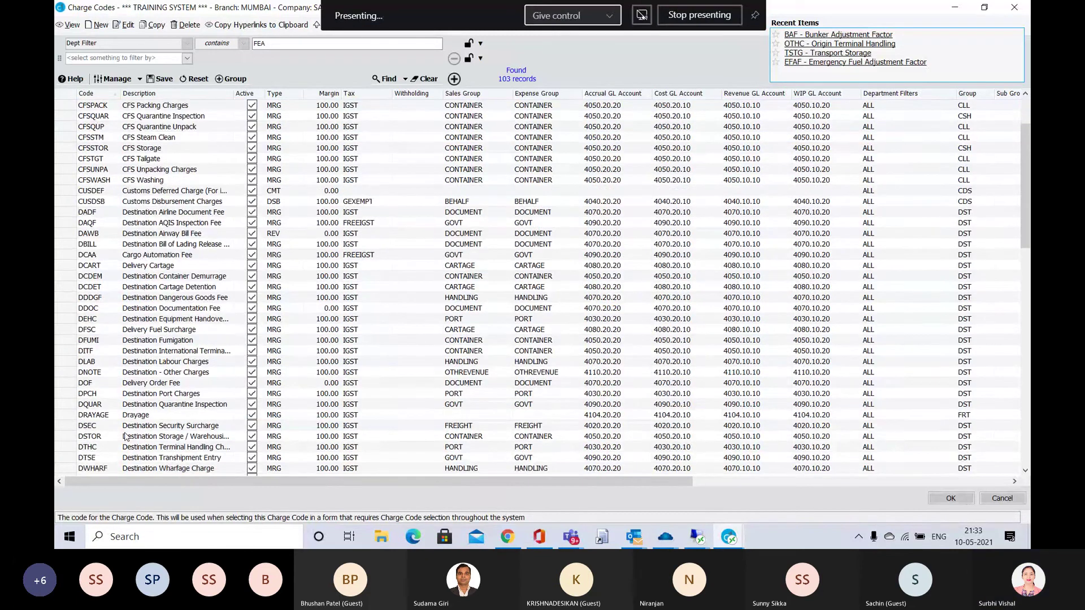
scroll(126, 436, down, 3)
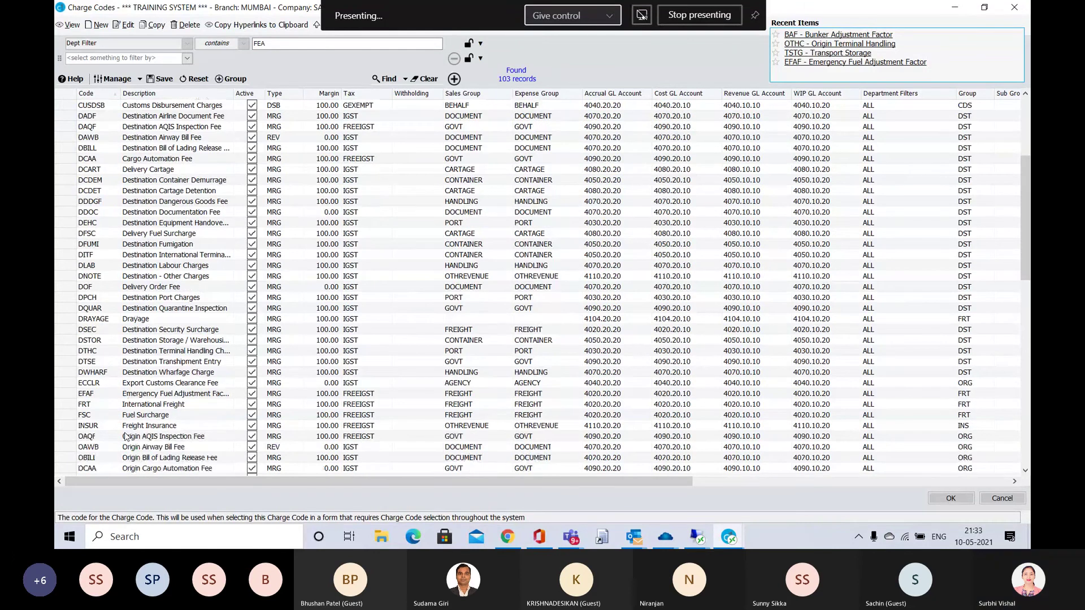
click(134, 416)
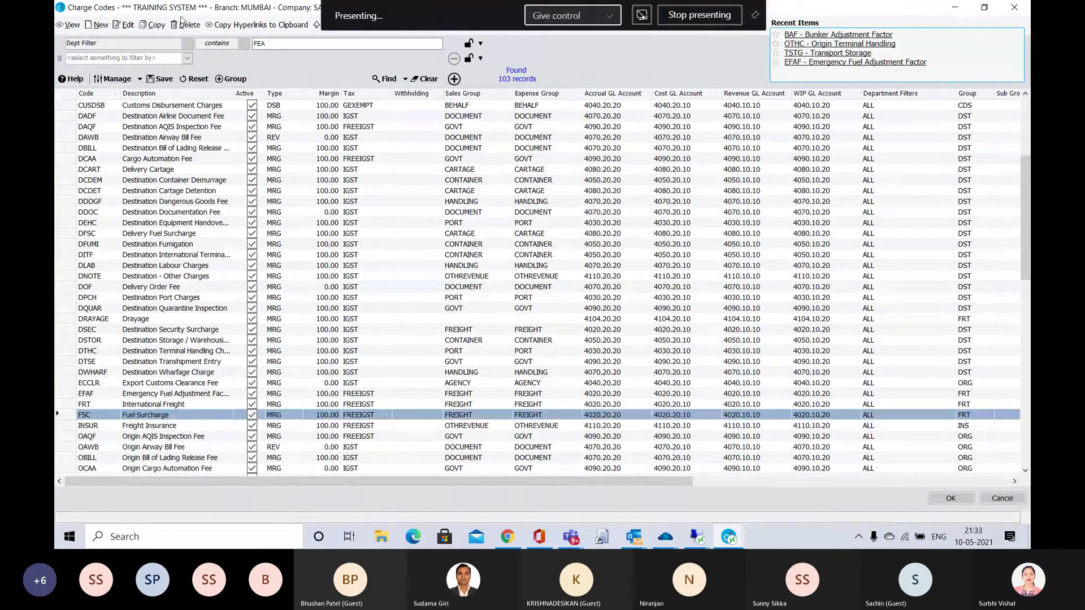
click(127, 26)
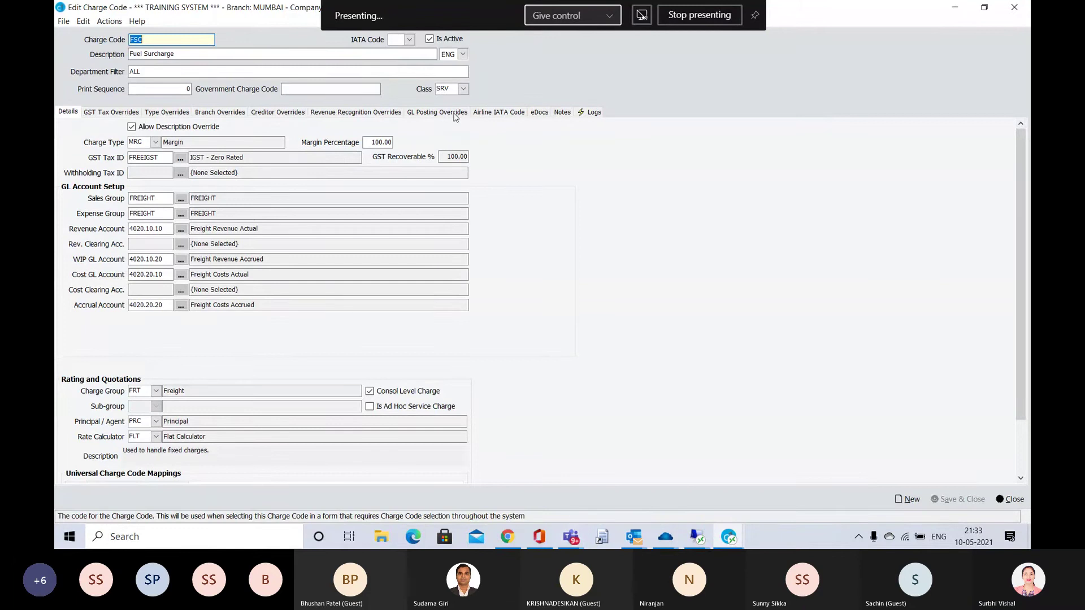
Examine the IATA code options for the Fuel Surcharge charge code, from the first codes through the miscellaneous ones.
click(409, 40)
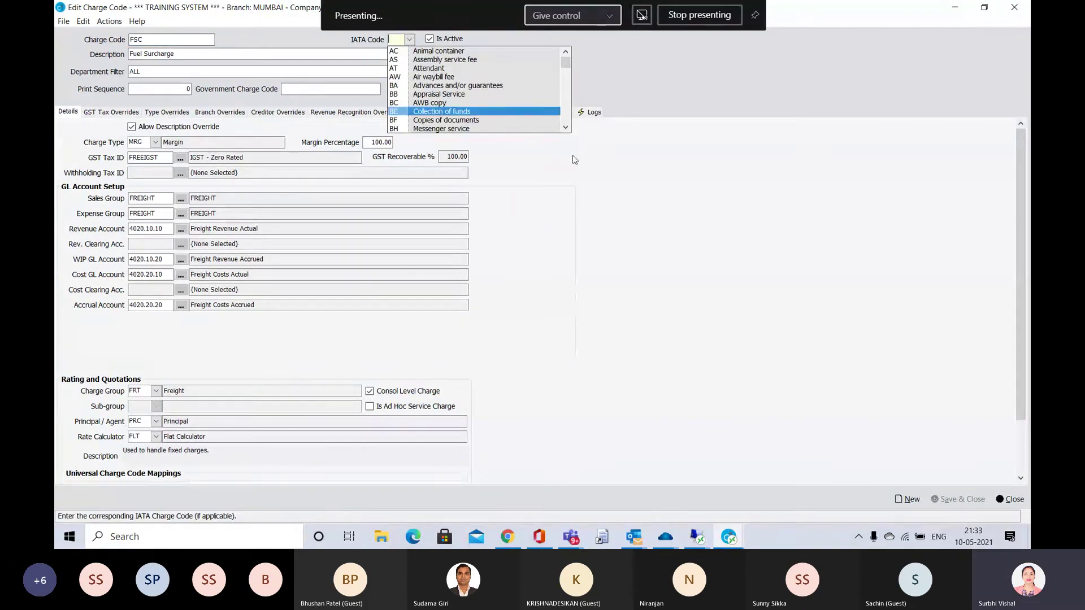
click(566, 129)
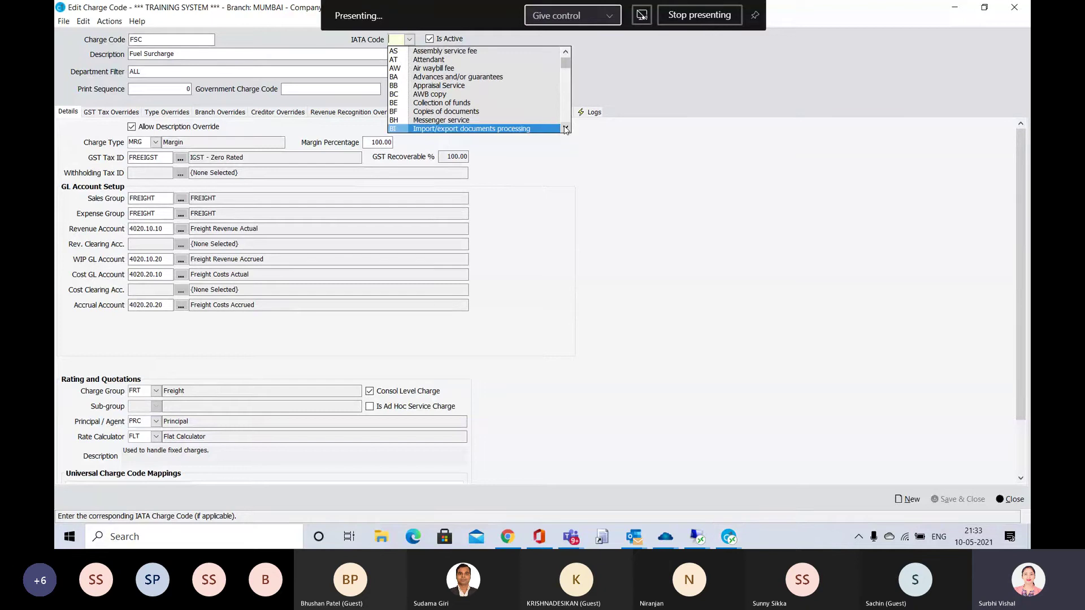
click(566, 128)
click(566, 129)
click(565, 128)
click(565, 128)
click(566, 128)
click(566, 129)
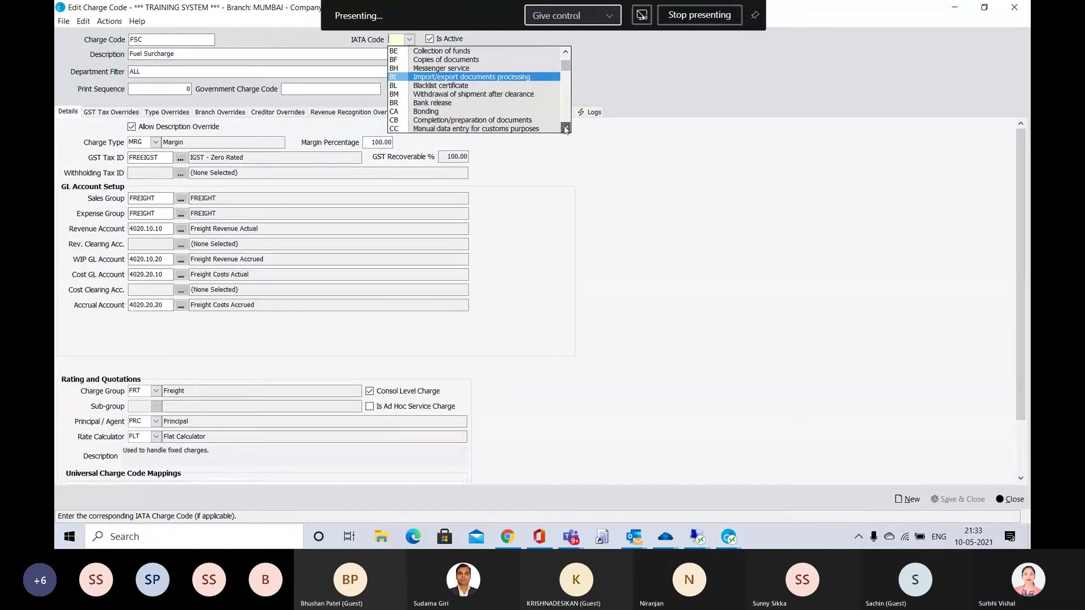
click(565, 128)
click(565, 128)
click(566, 128)
click(565, 128)
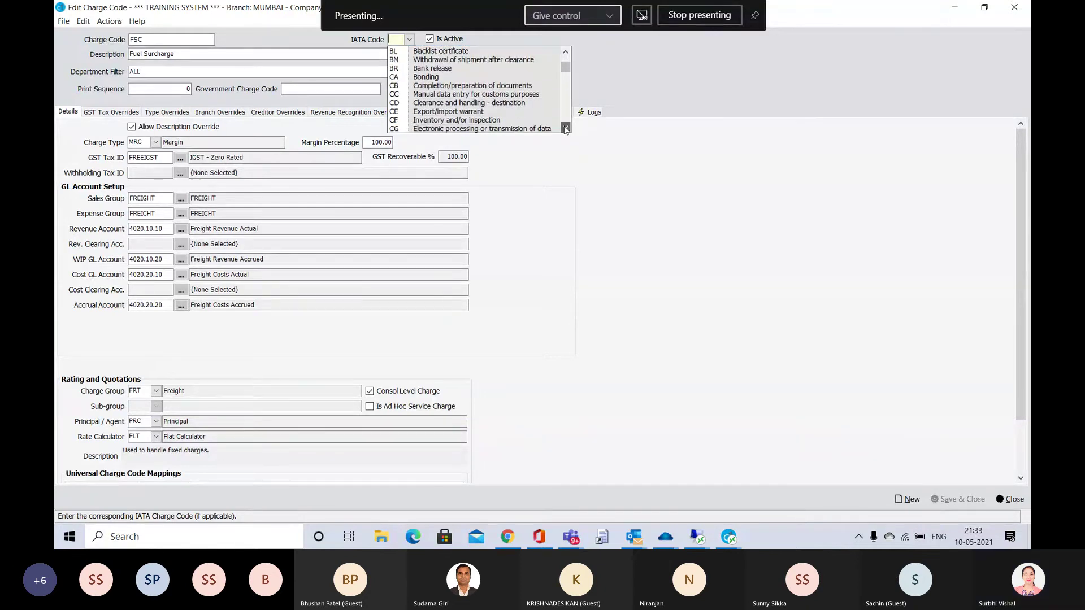
click(566, 128)
click(566, 128)
click(565, 129)
click(566, 129)
click(565, 129)
click(566, 128)
click(566, 128)
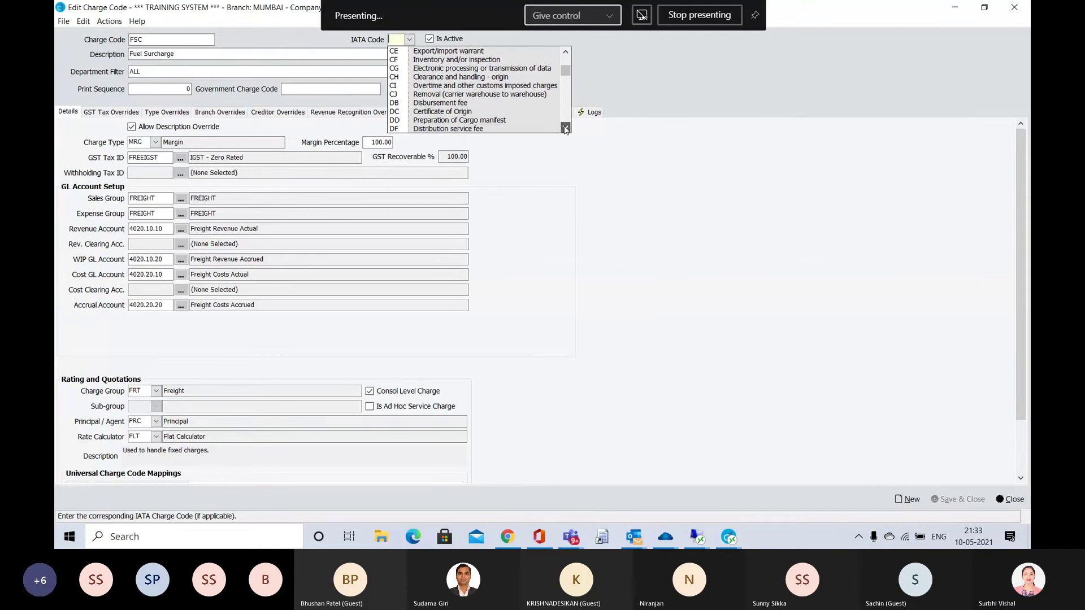
click(566, 129)
click(566, 128)
click(566, 128)
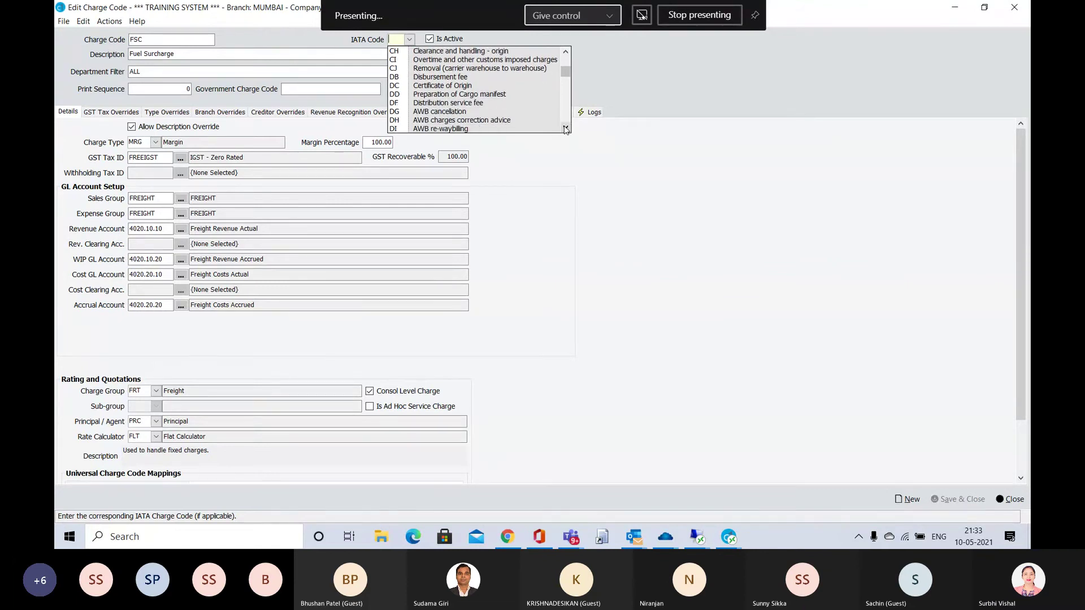
click(565, 129)
click(566, 129)
click(566, 129)
click(565, 128)
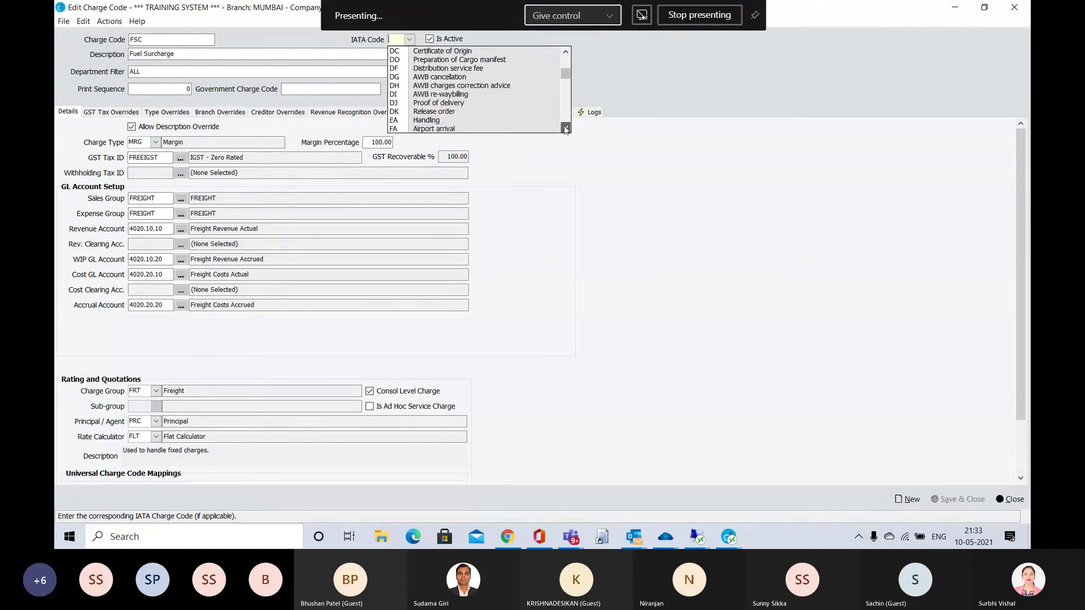
click(566, 129)
click(566, 128)
click(566, 128)
click(566, 128)
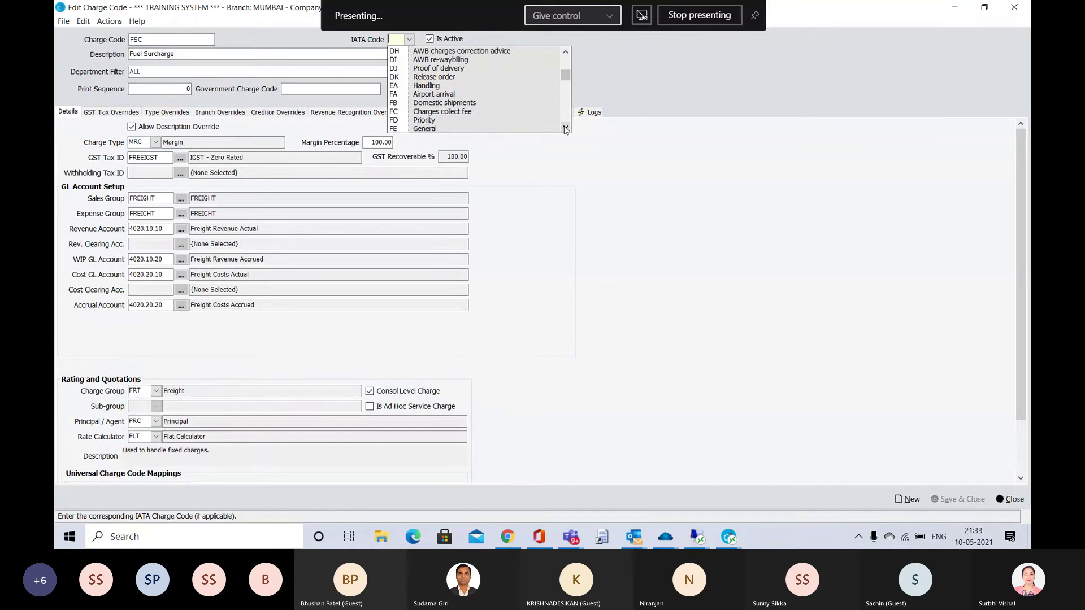
click(566, 128)
click(566, 128)
click(566, 128)
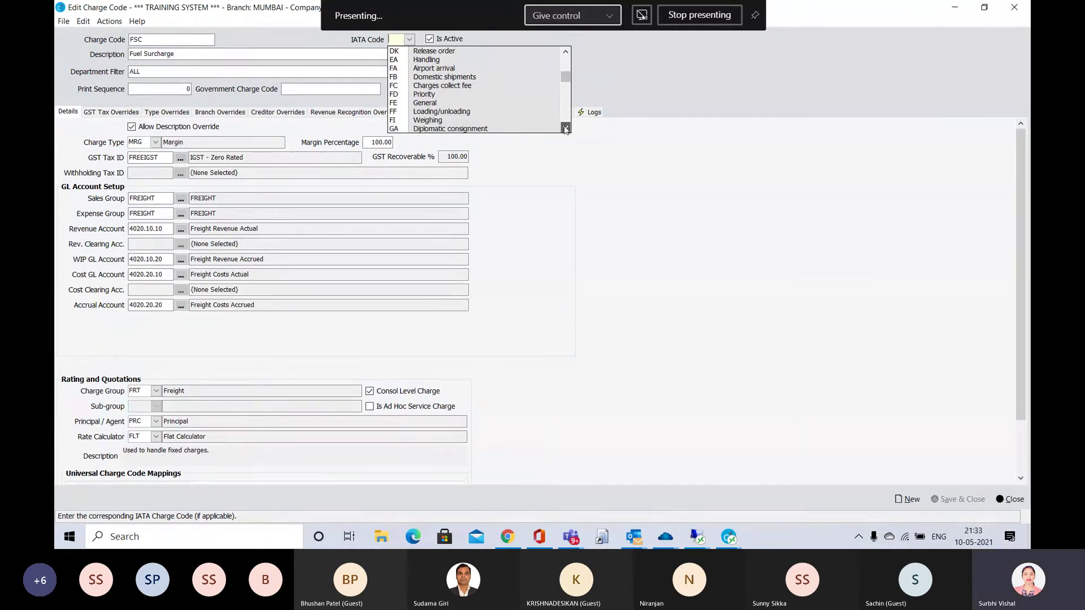
click(566, 129)
click(566, 128)
click(565, 128)
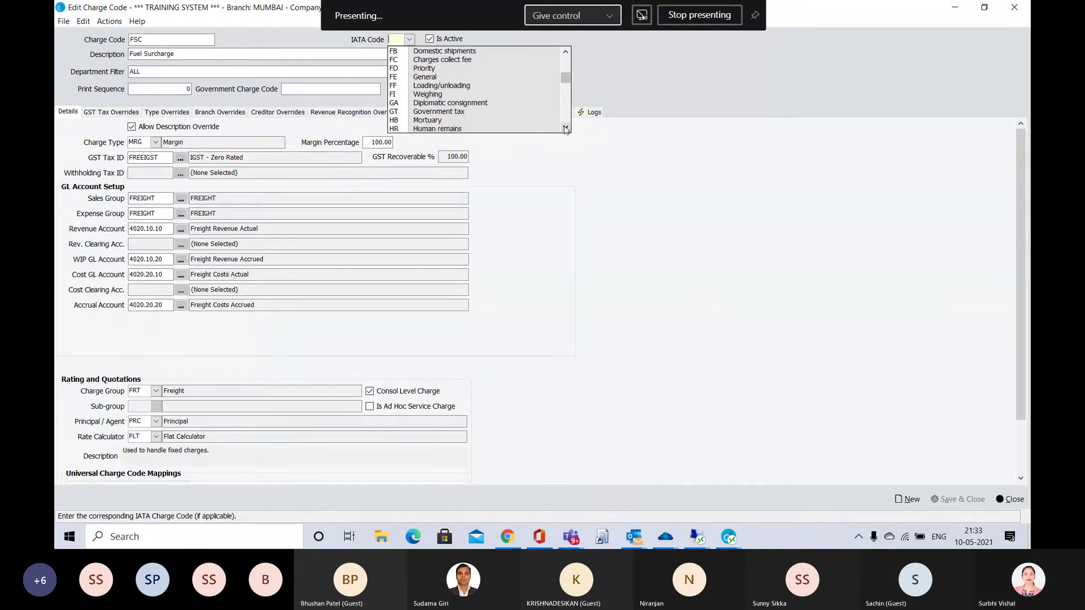
click(565, 128)
click(565, 128)
click(566, 128)
click(566, 128)
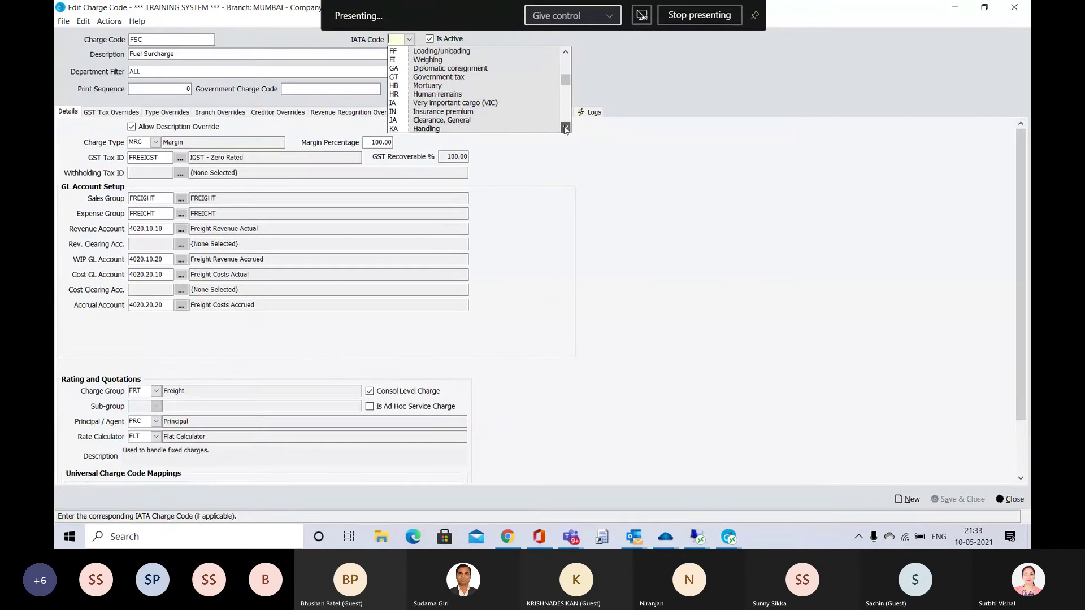
click(566, 129)
click(565, 128)
click(566, 128)
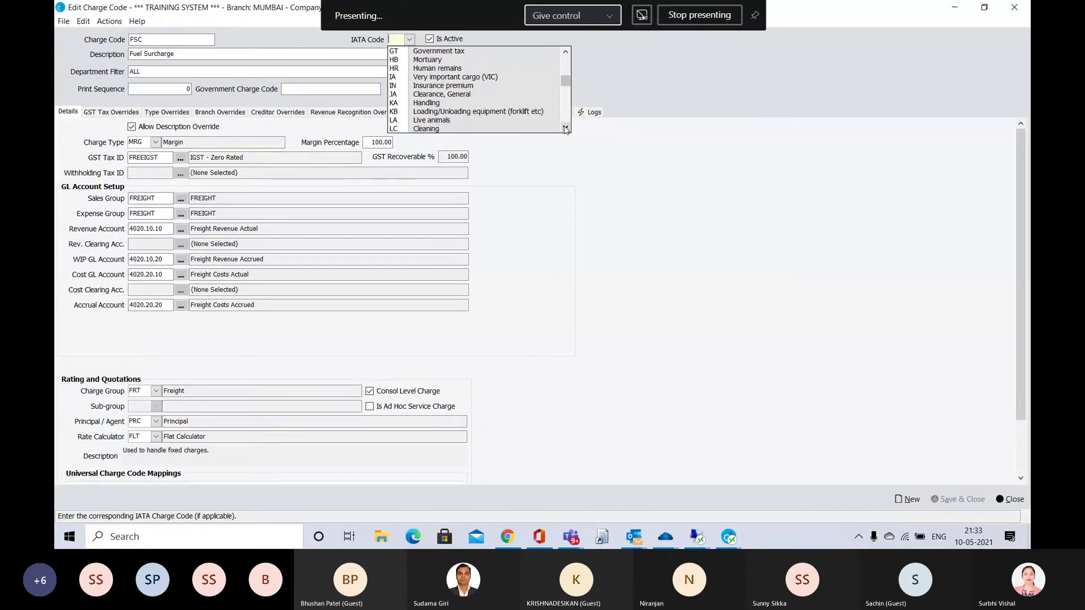
click(566, 128)
click(566, 128)
click(566, 129)
click(566, 128)
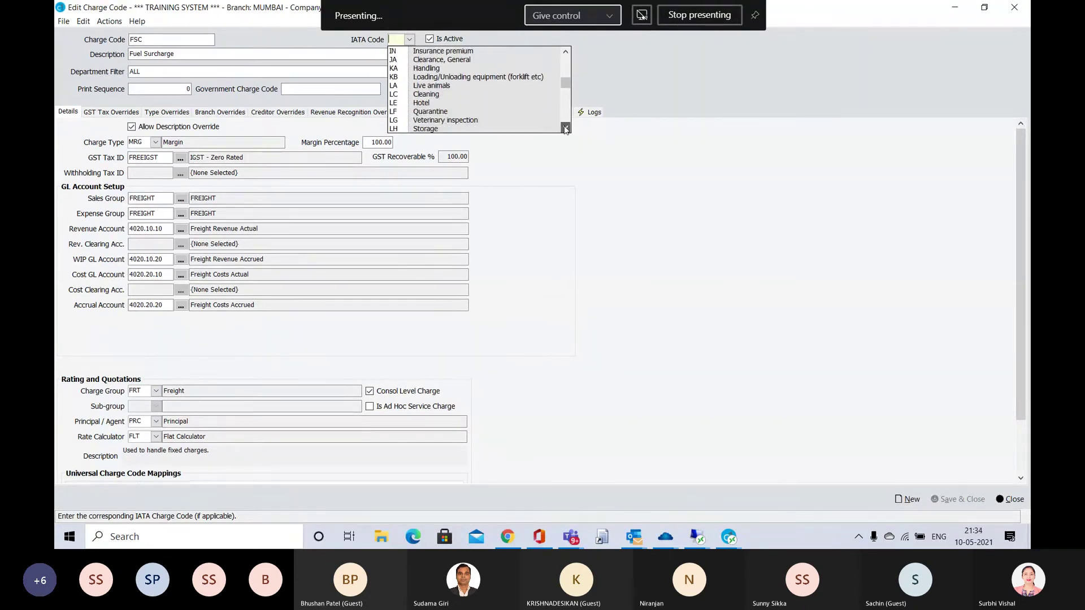
click(566, 128)
click(566, 128)
click(565, 128)
click(566, 128)
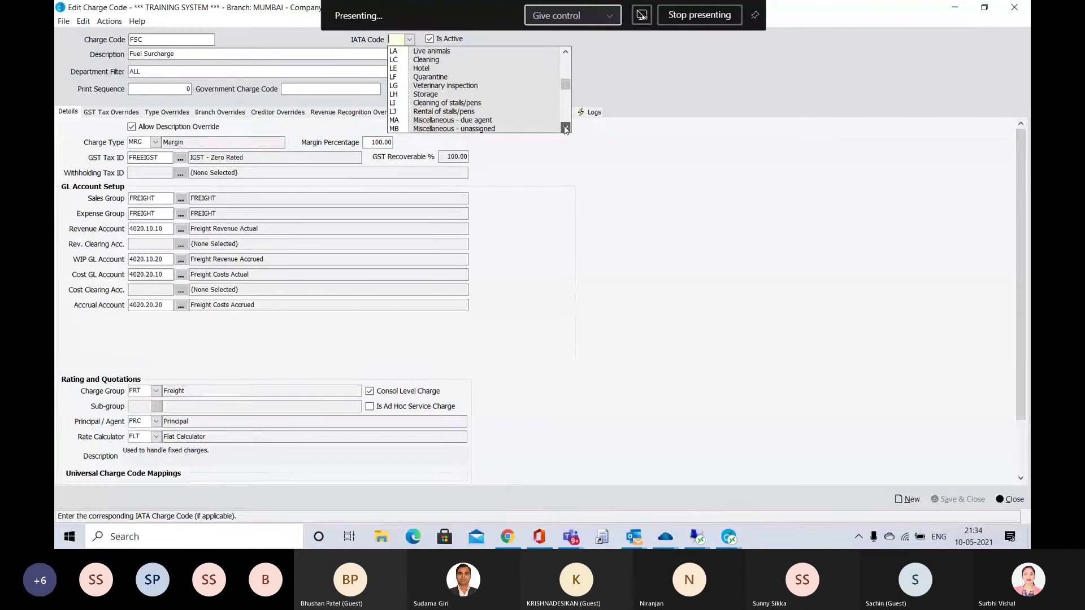
click(566, 128)
scroll(507, 121, down, 2)
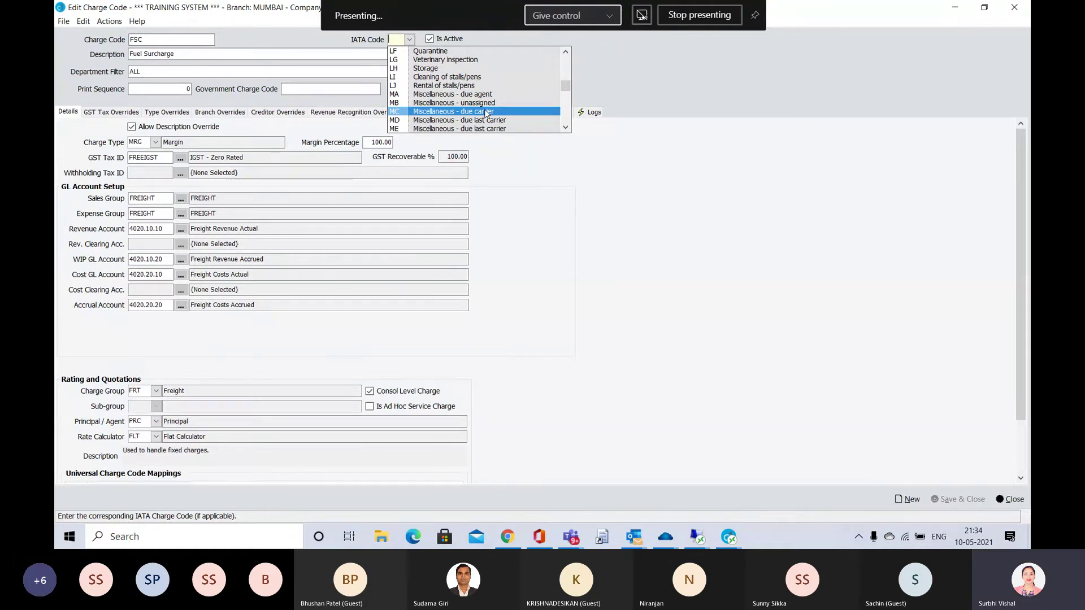
Switch to the Microsoft Teams meeting to check it and return to the Fuel Surcharge charge code form.
key(alt+Tab)
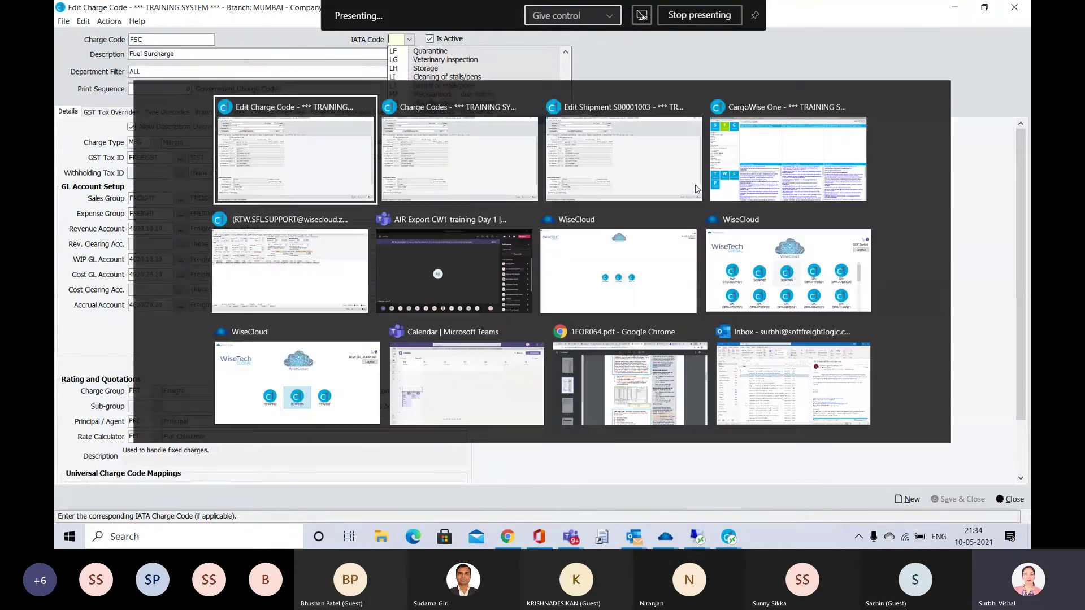
key(alt+Tab)
key(alt+Tab)
key(alt+Tab)
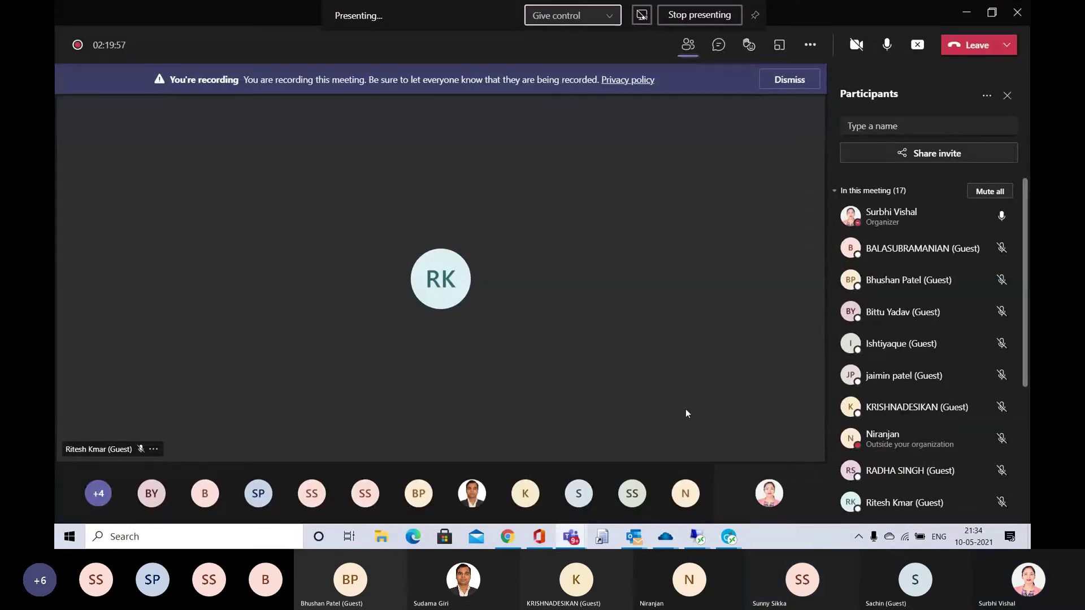
key(alt+Tab)
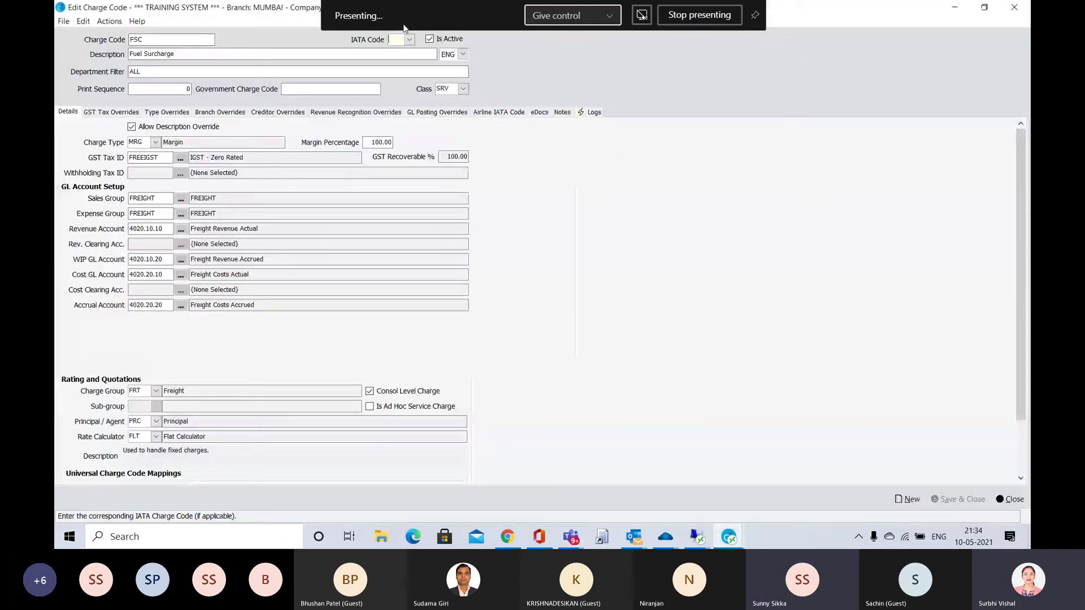
Examine the IATA code options again for a code that suits the Fuel Surcharge charge.
click(410, 40)
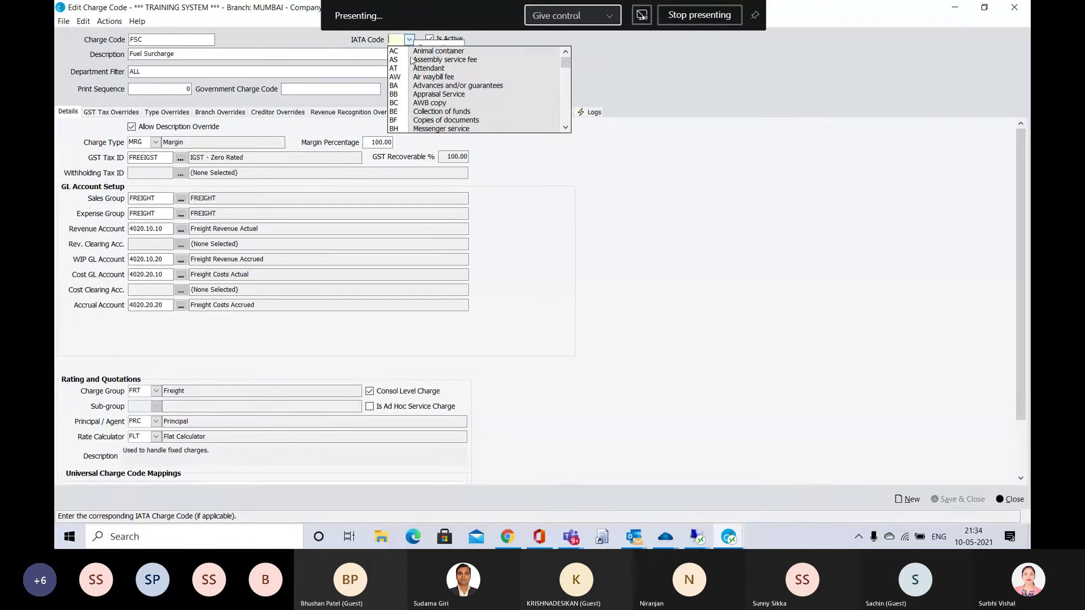
scroll(568, 130, down, 3)
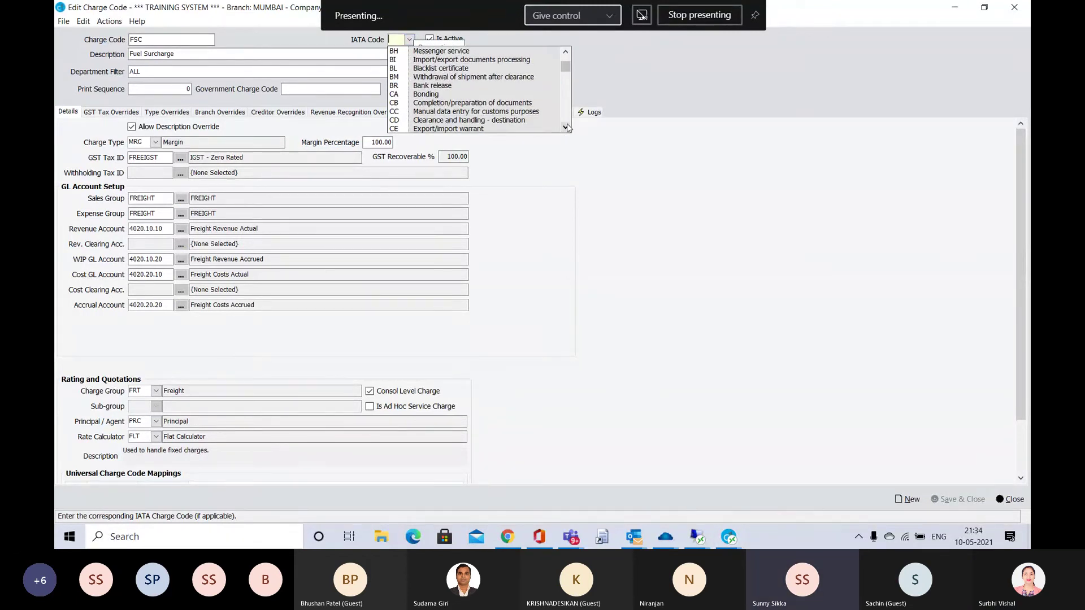
scroll(568, 130, down, 3)
scroll(569, 129, down, 1)
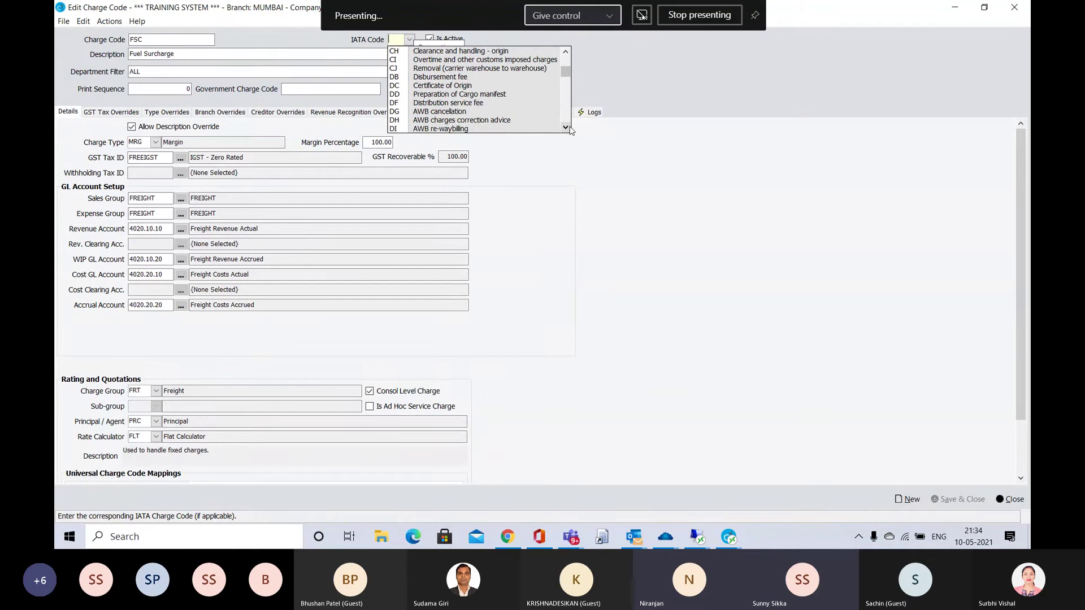
scroll(570, 129, down, 3)
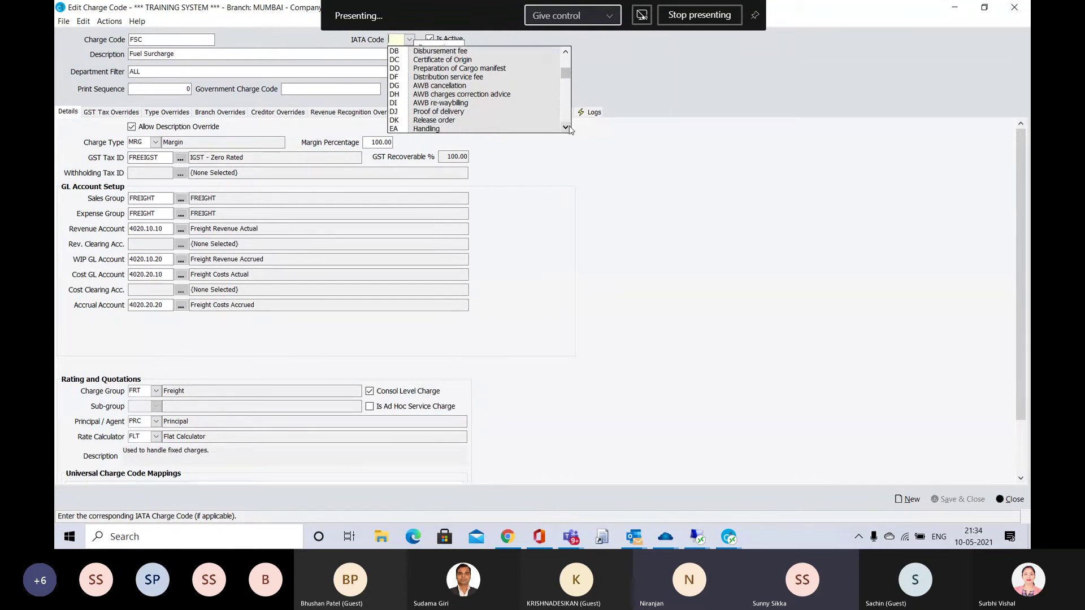
scroll(570, 129, down, 2)
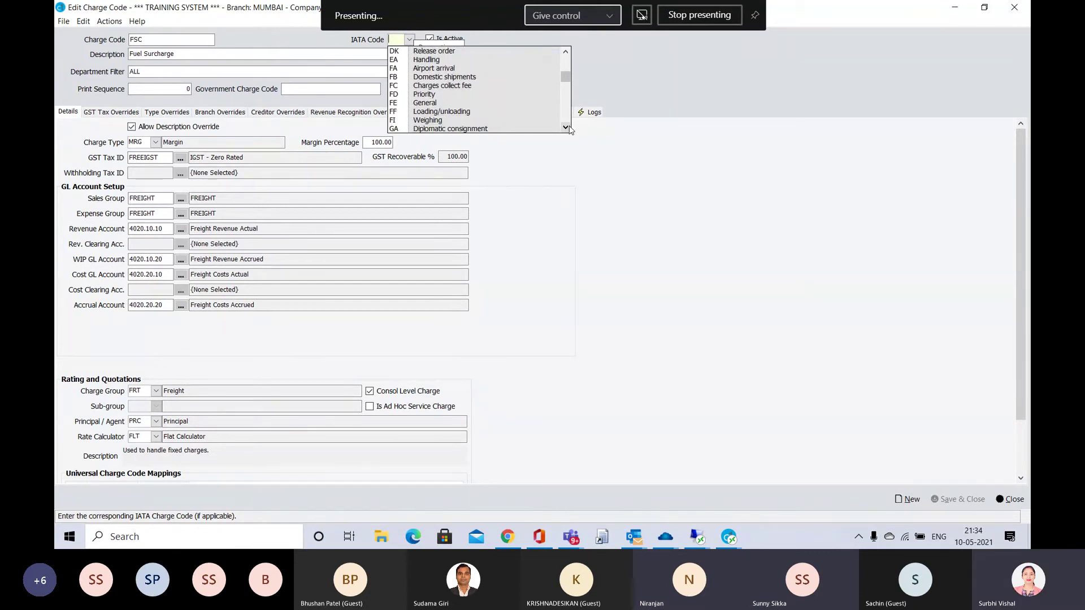
scroll(570, 129, down, 2)
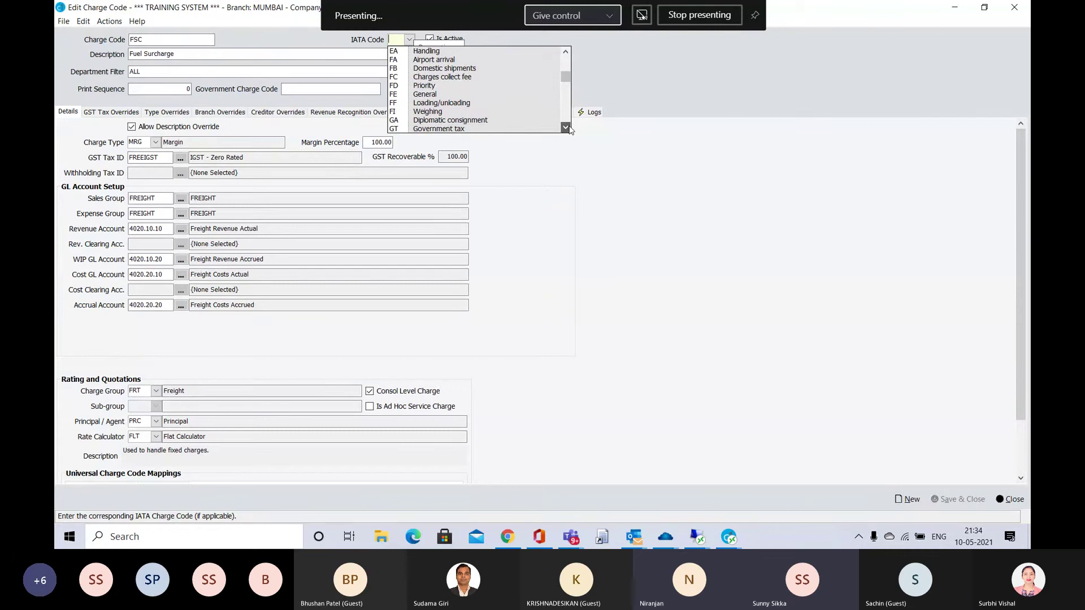
scroll(570, 130, down, 2)
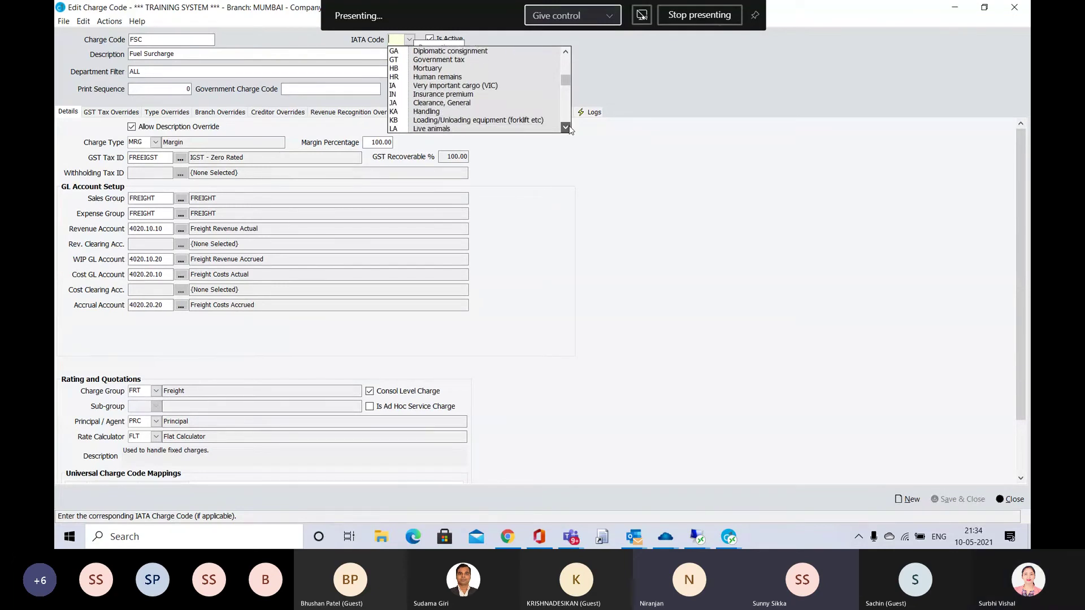
click(575, 129)
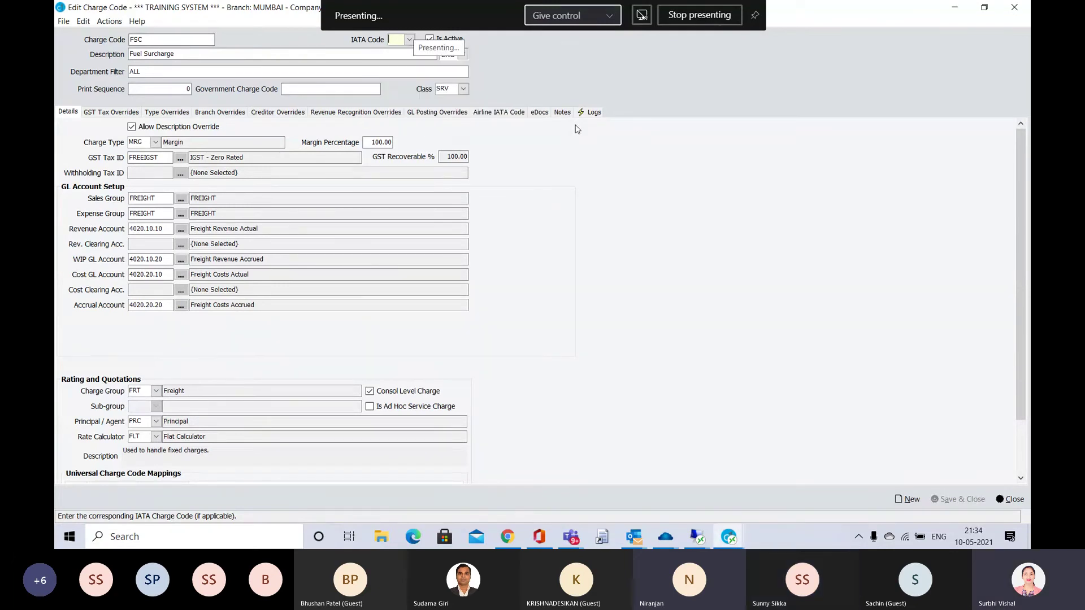
click(410, 40)
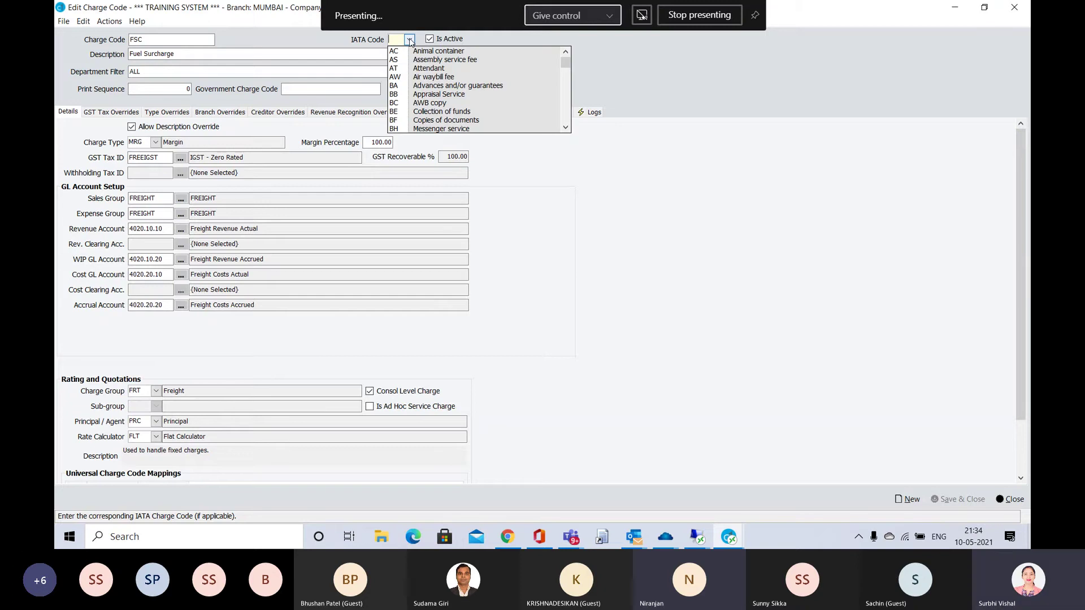
Switch to the Microsoft Teams meeting, mute the microphone and return to the Fuel Surcharge charge code form.
click(571, 537)
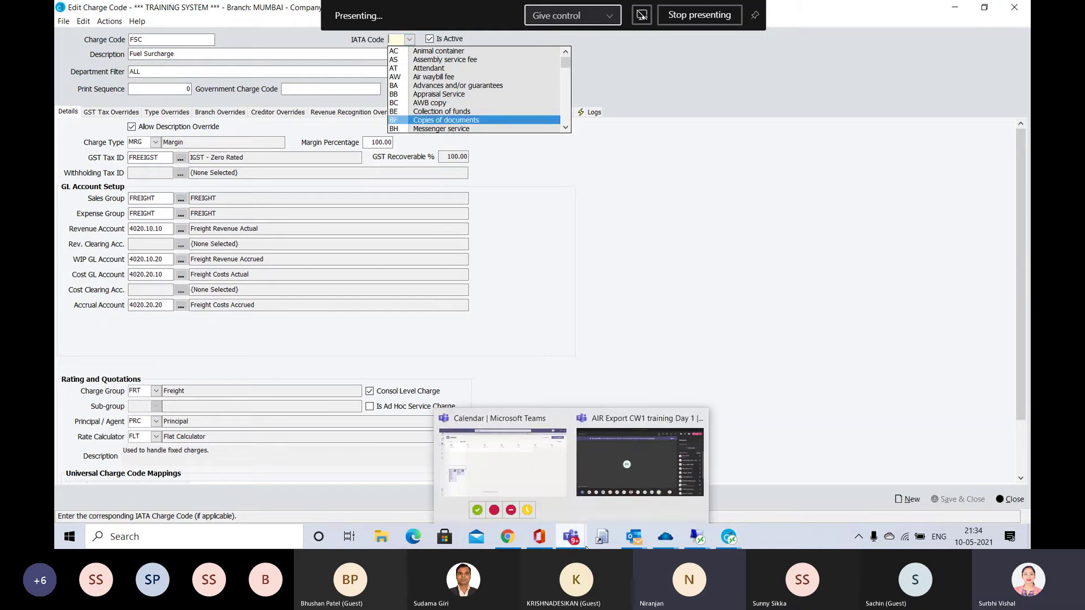
click(651, 473)
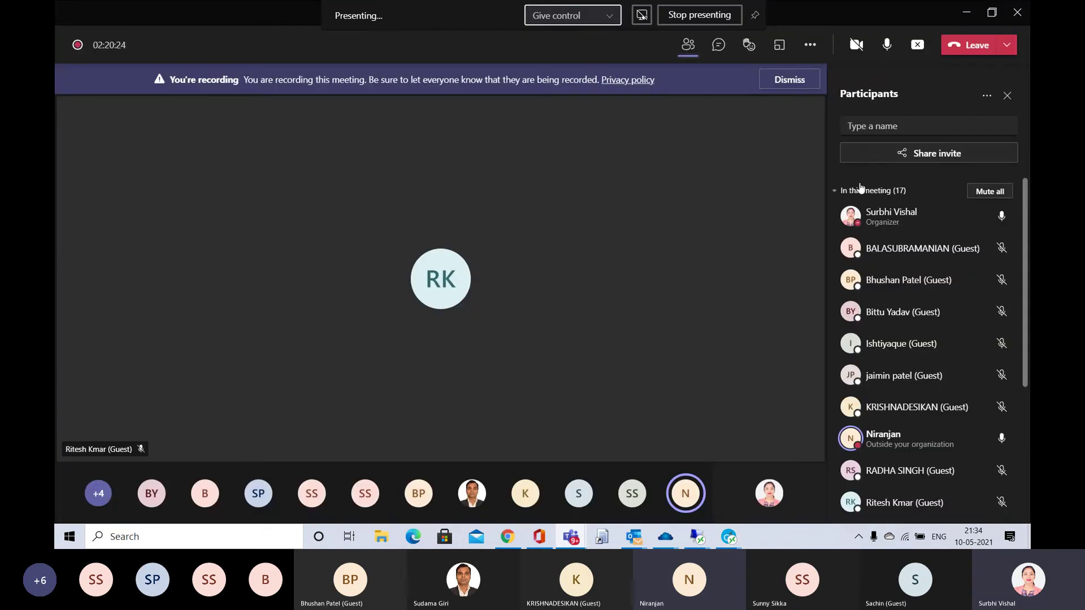
click(887, 50)
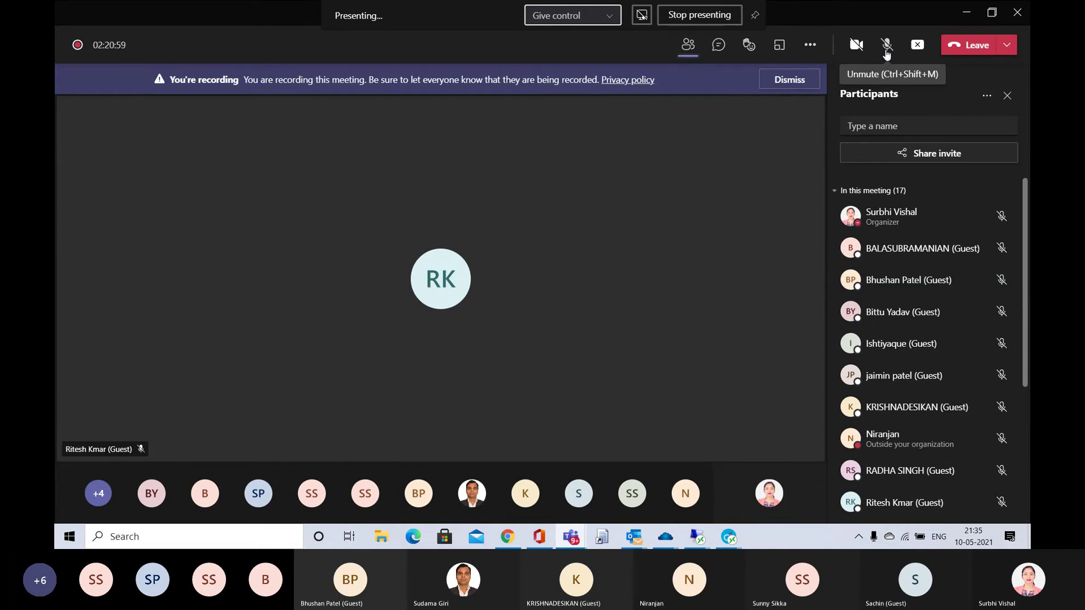
key(alt+Tab)
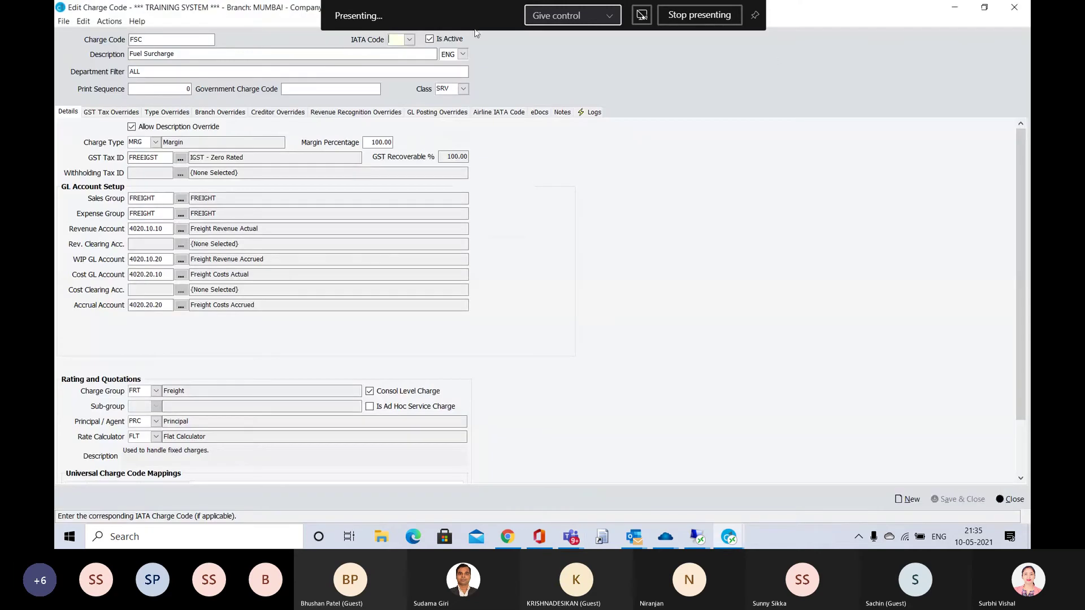
Look through the IATA code options and set the Fuel Surcharge charge code's IATA code to MC, Miscellaneous - due carrier.
click(410, 40)
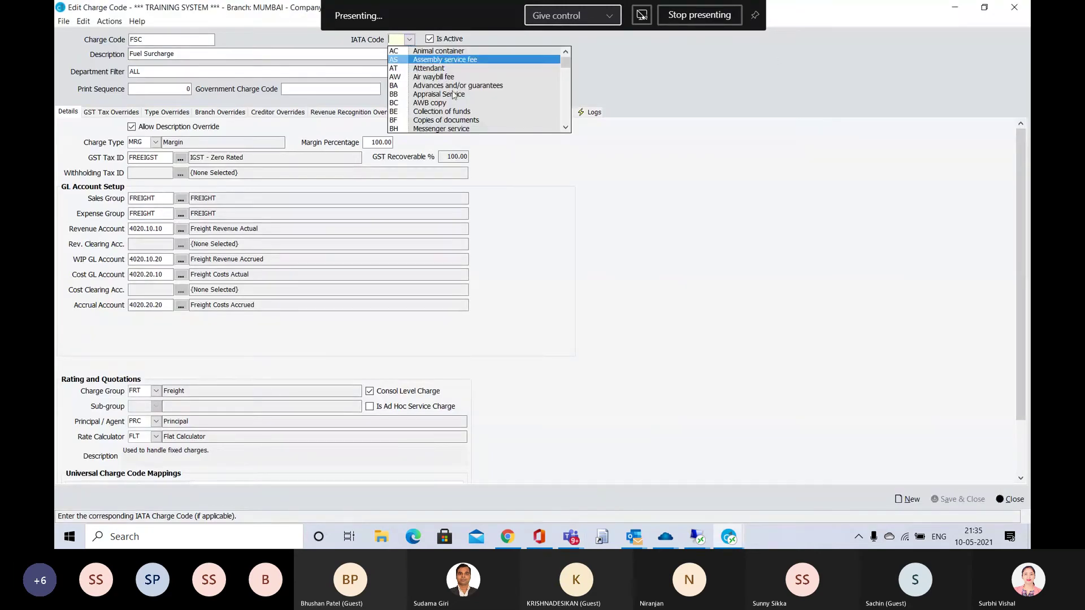
scroll(460, 112, down, 1)
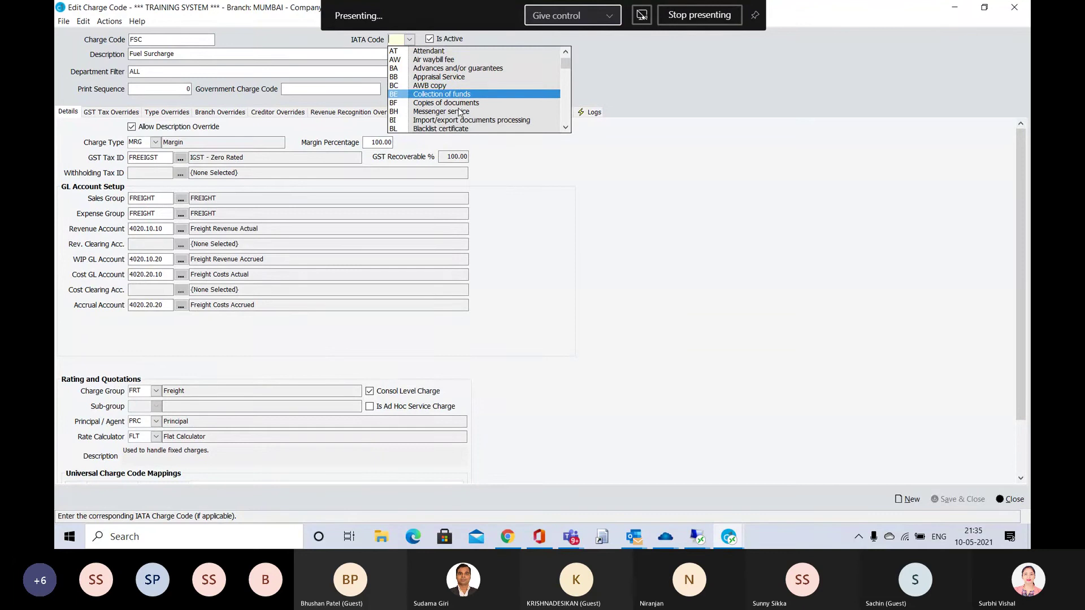
scroll(460, 112, down, 3)
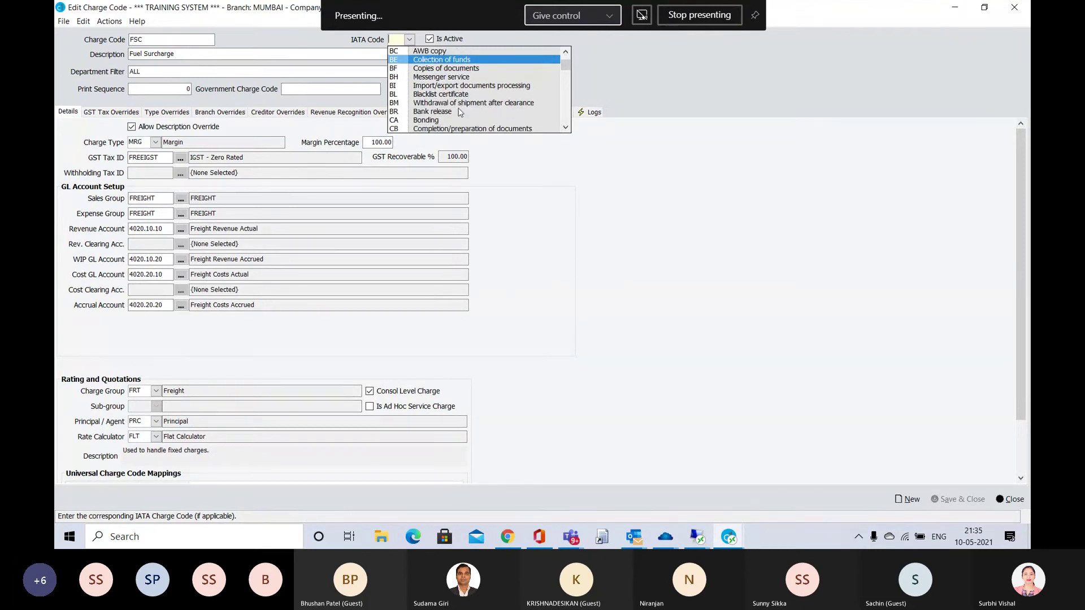
scroll(460, 112, down, 2)
scroll(460, 112, down, 3)
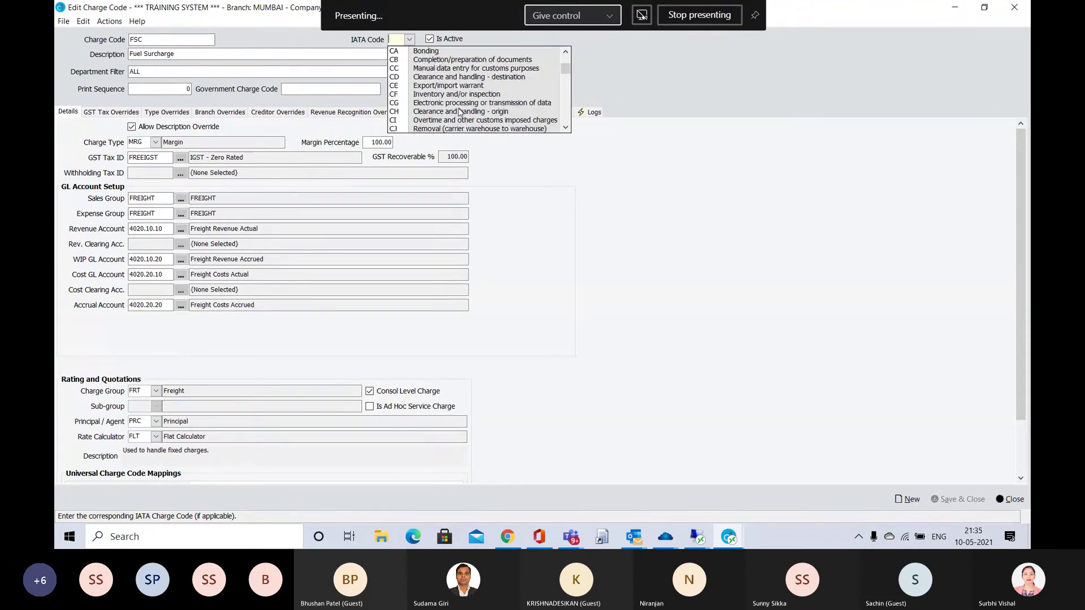
scroll(460, 111, down, 2)
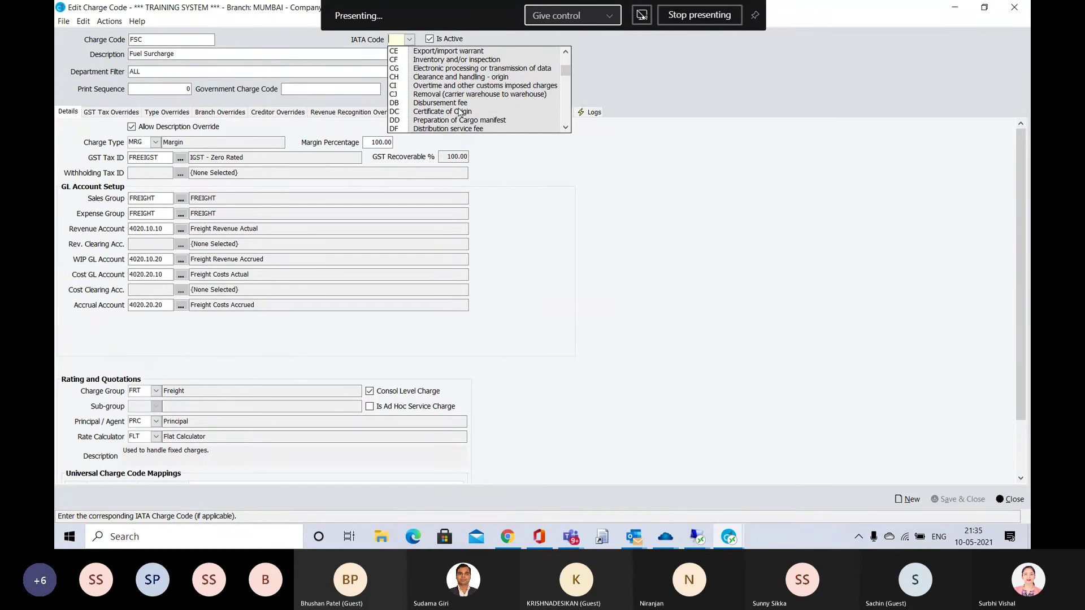
scroll(460, 112, down, 1)
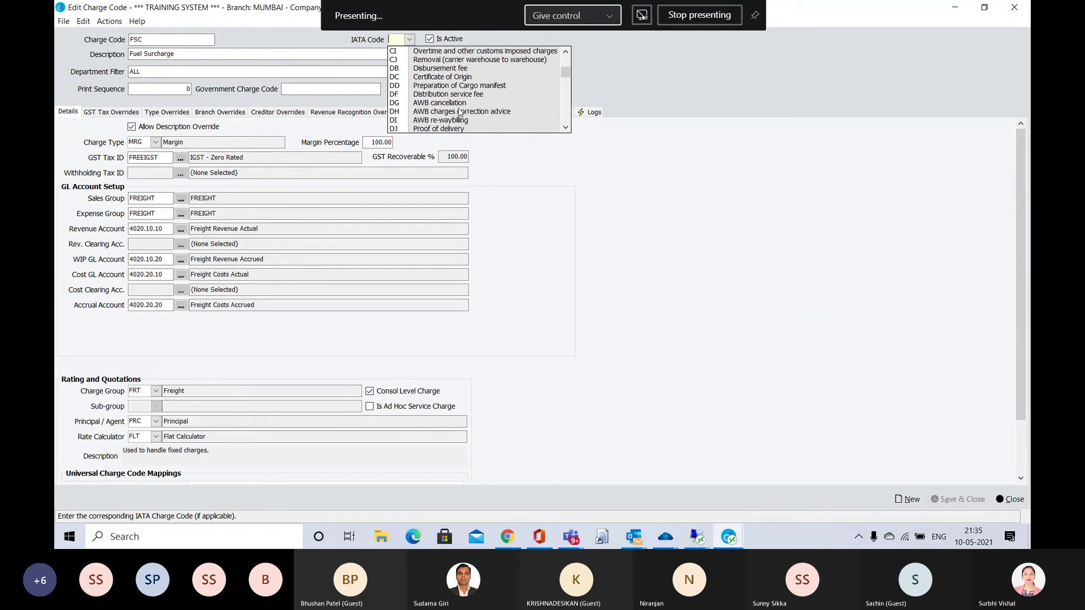
scroll(461, 111, down, 2)
scroll(460, 112, down, 1)
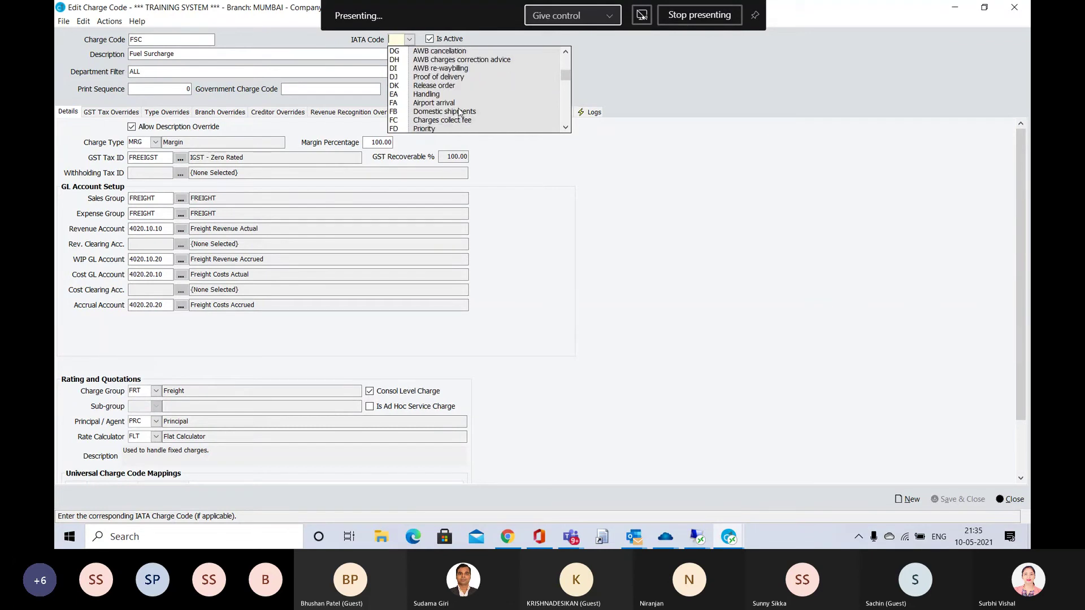
scroll(459, 112, down, 1)
scroll(460, 113, down, 3)
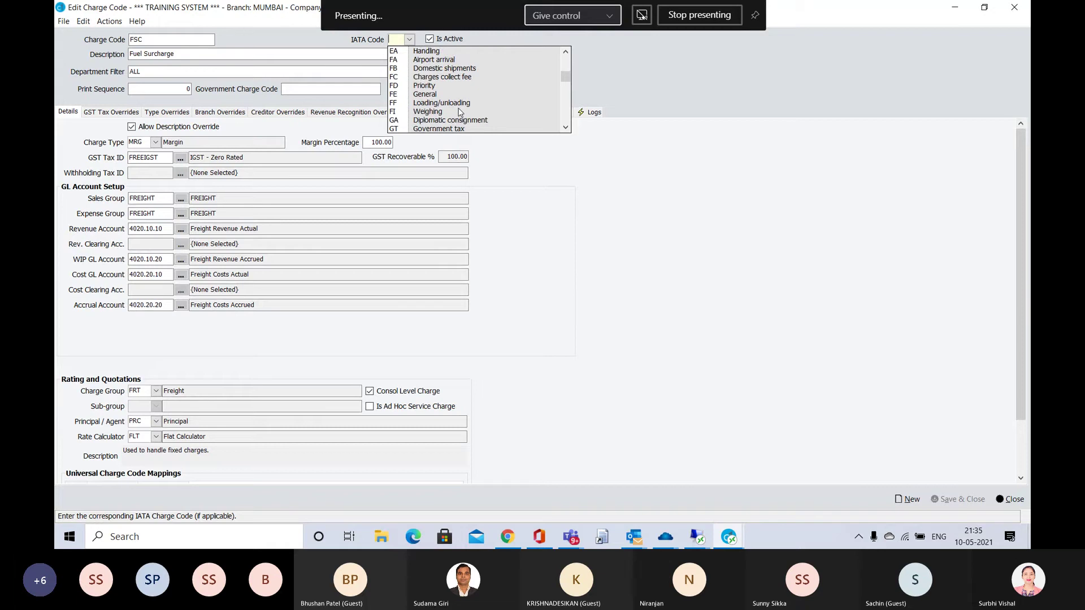
scroll(460, 113, down, 2)
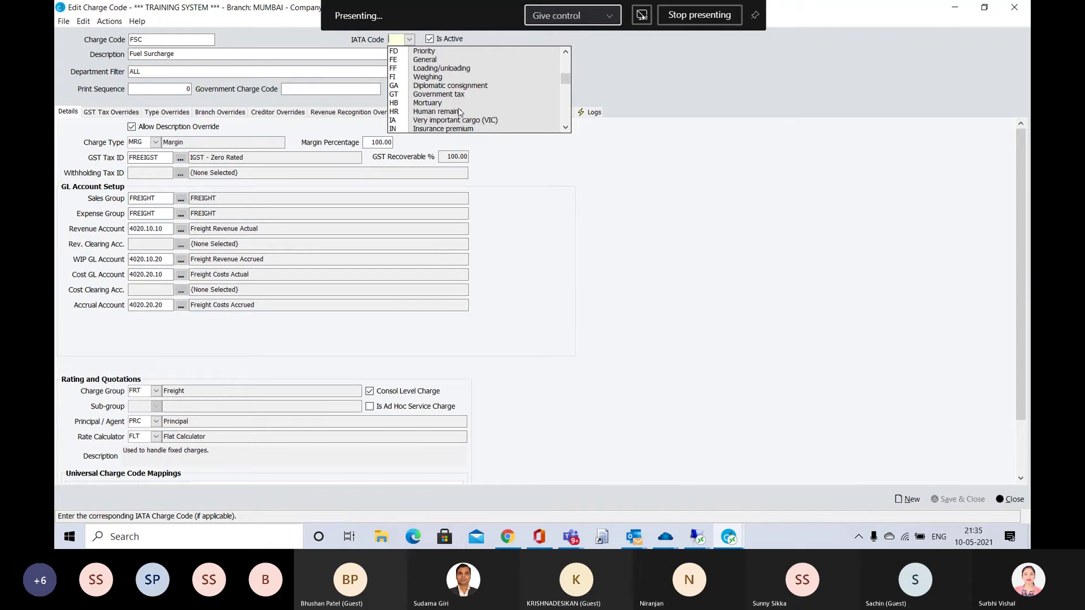
scroll(459, 112, down, 1)
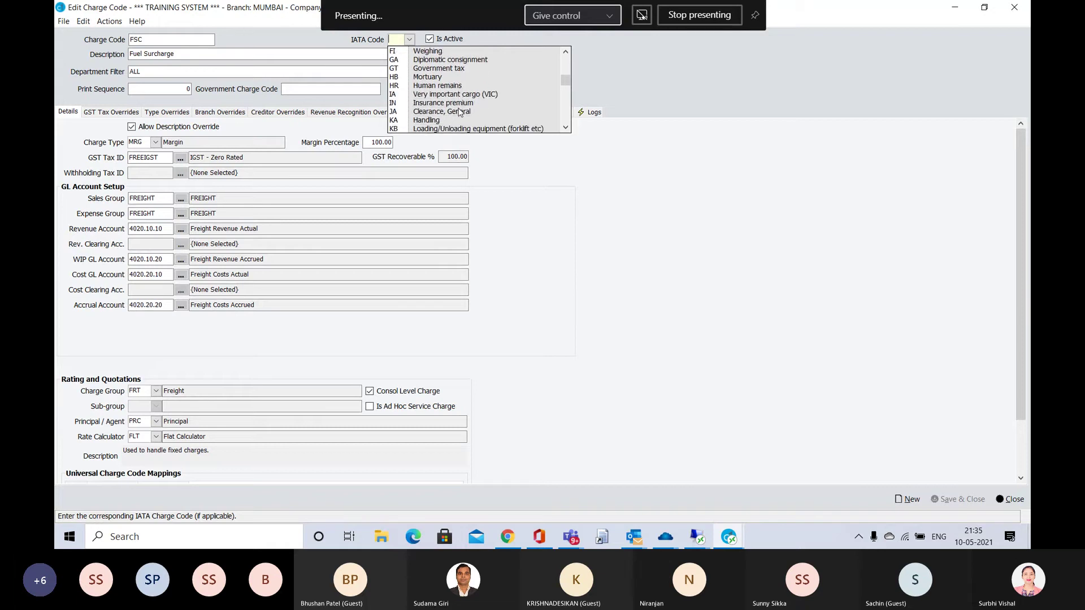
scroll(459, 112, down, 2)
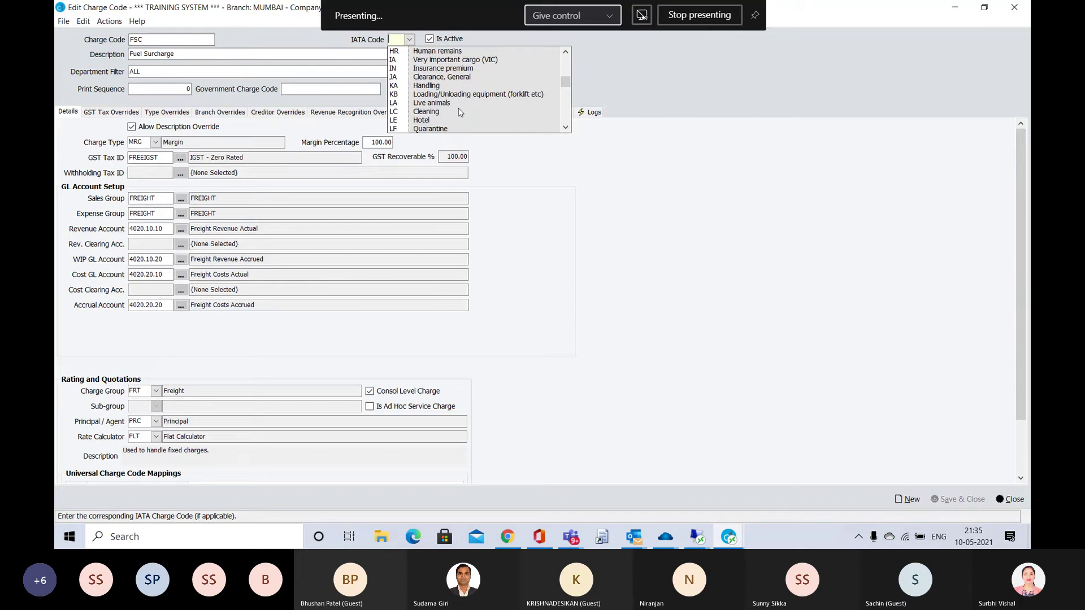
scroll(459, 113, down, 5)
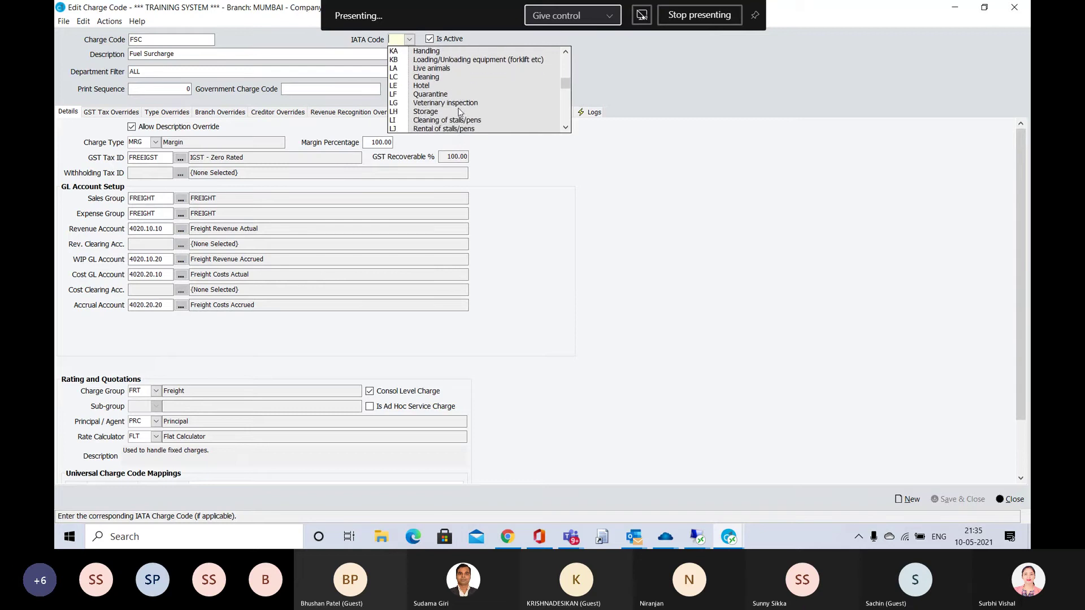
scroll(459, 112, down, 2)
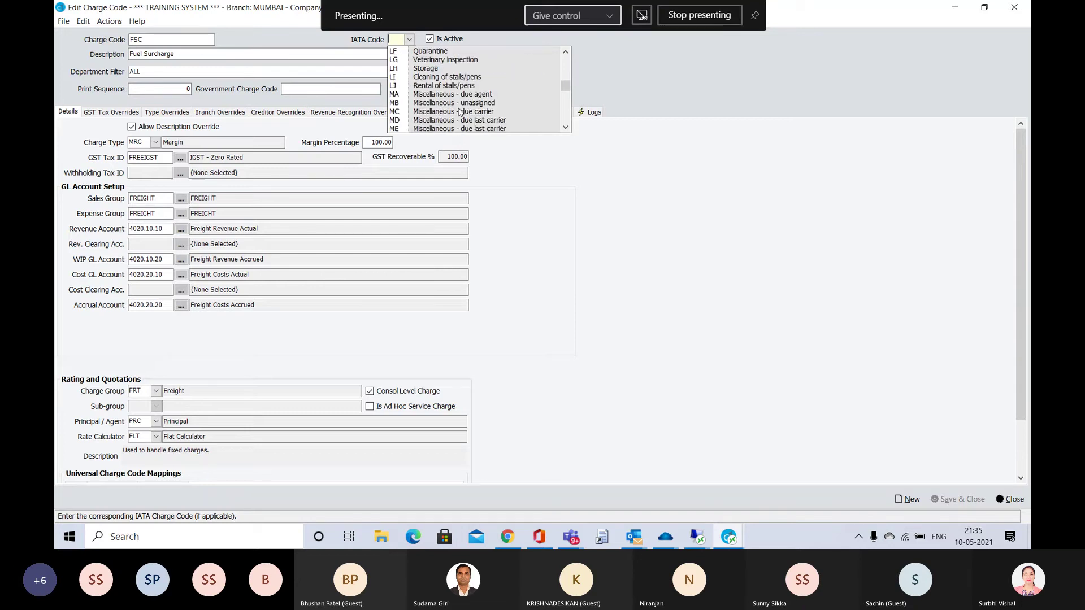
scroll(459, 112, down, 2)
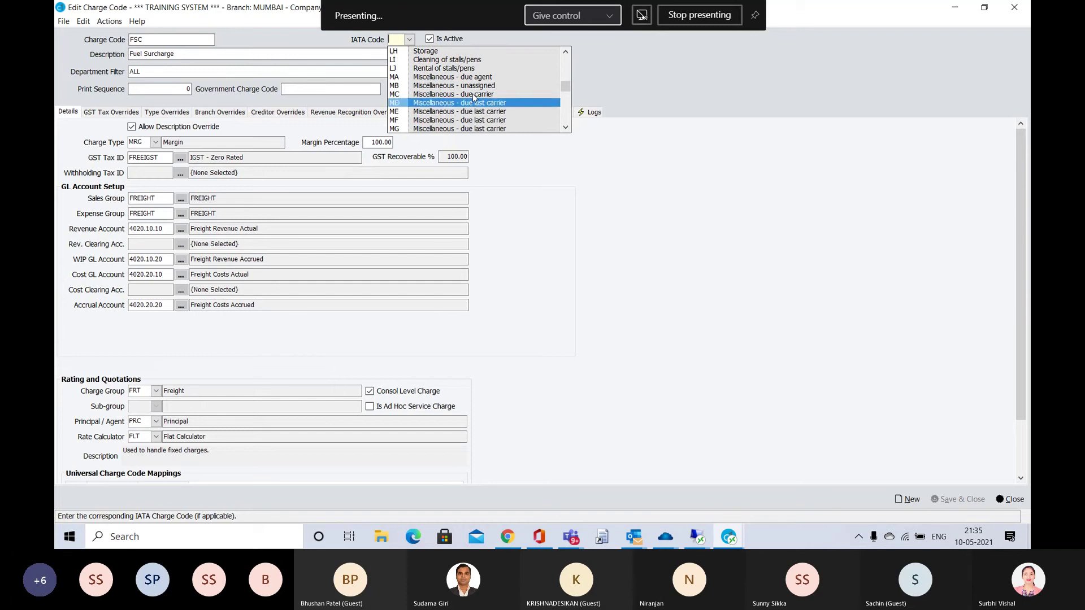
click(473, 95)
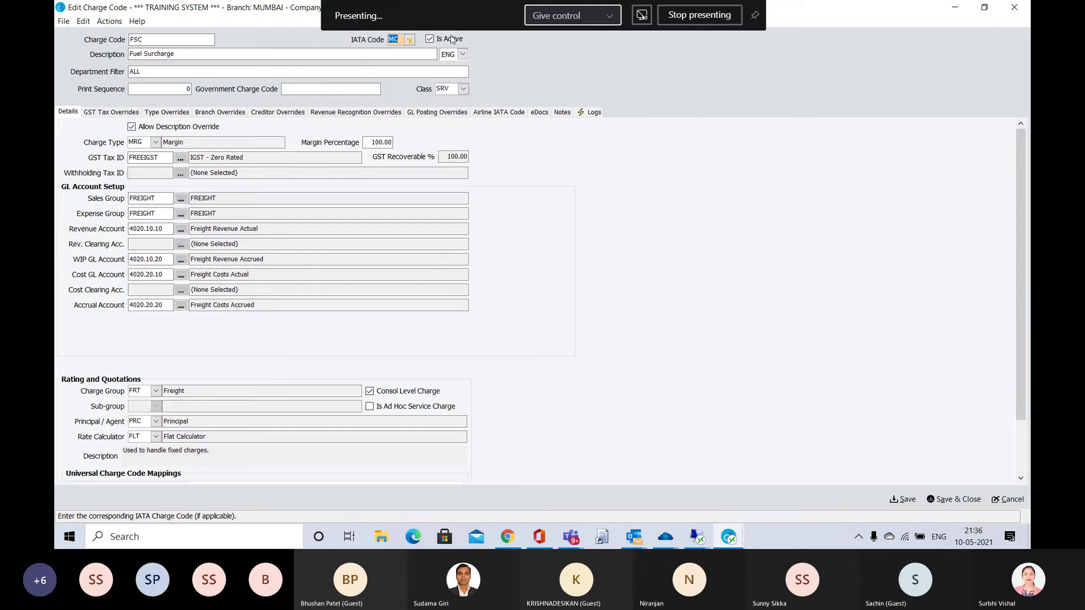
Set the Fuel Surcharge charge code's IATA code to MY, Fuel surcharge - due issuing carrier, then save and close the charge code.
click(409, 39)
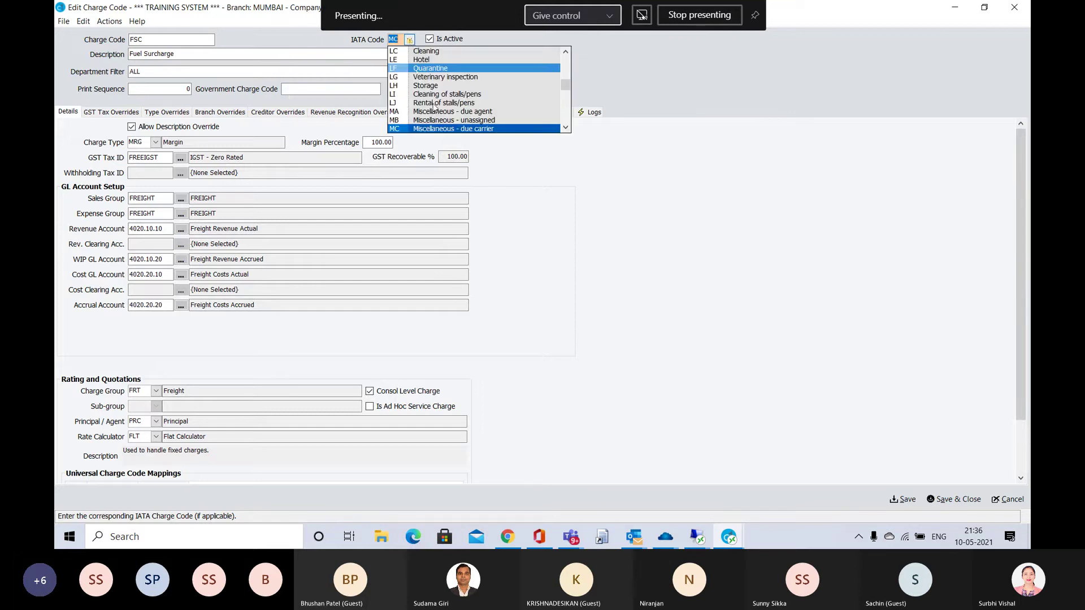
scroll(453, 118, down, 1)
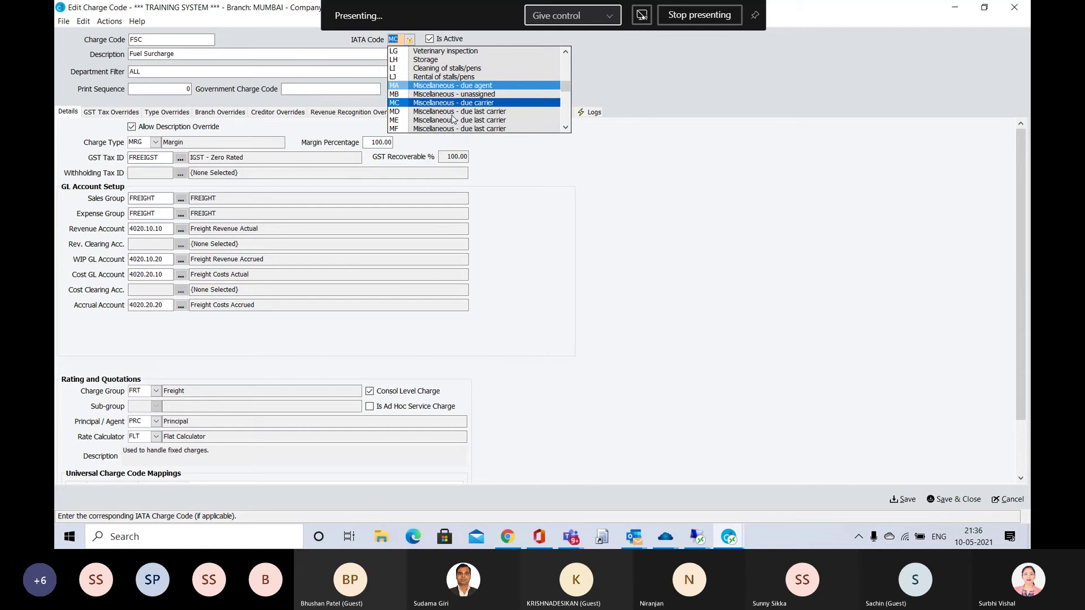
scroll(452, 118, down, 5)
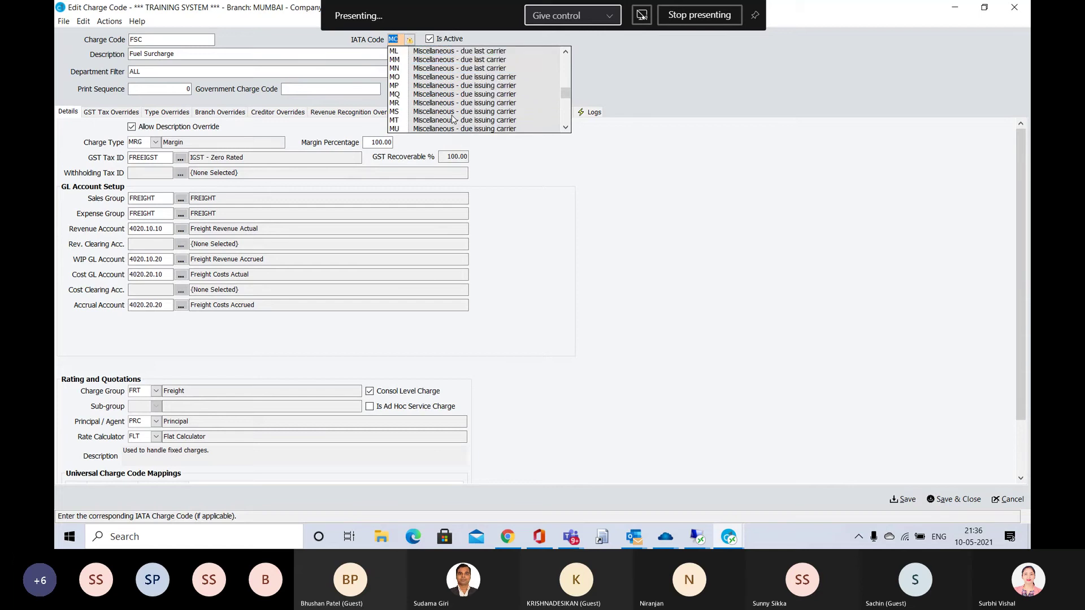
scroll(453, 119, down, 3)
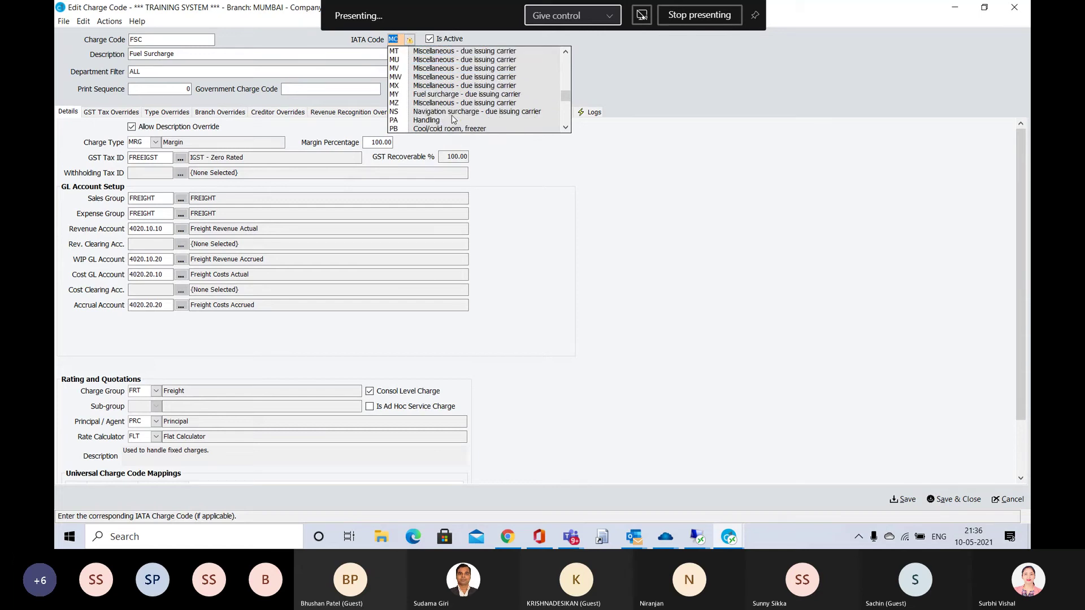
click(451, 94)
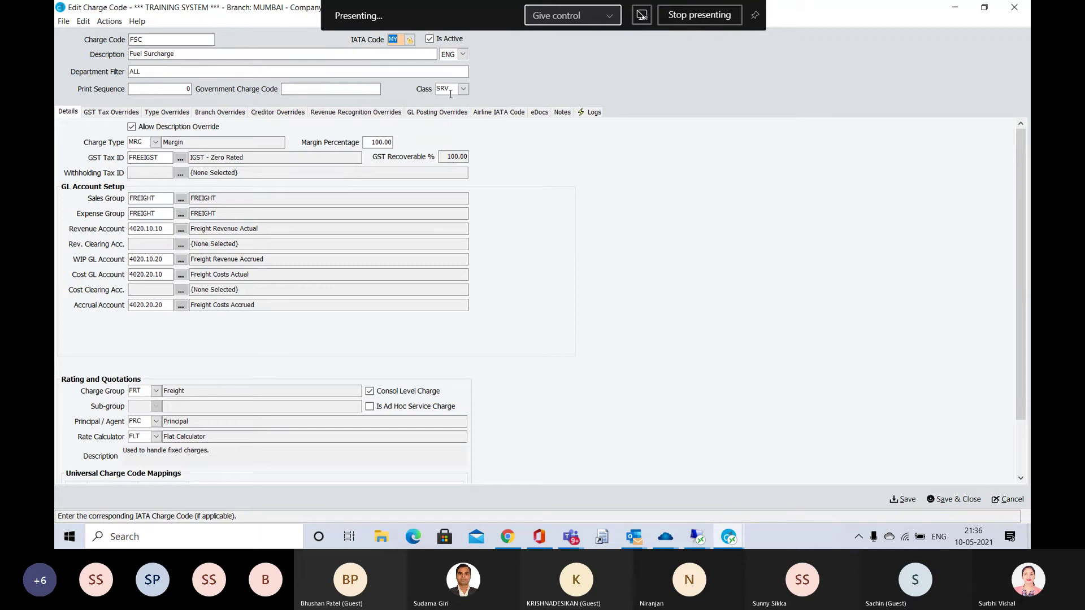
key(Tab)
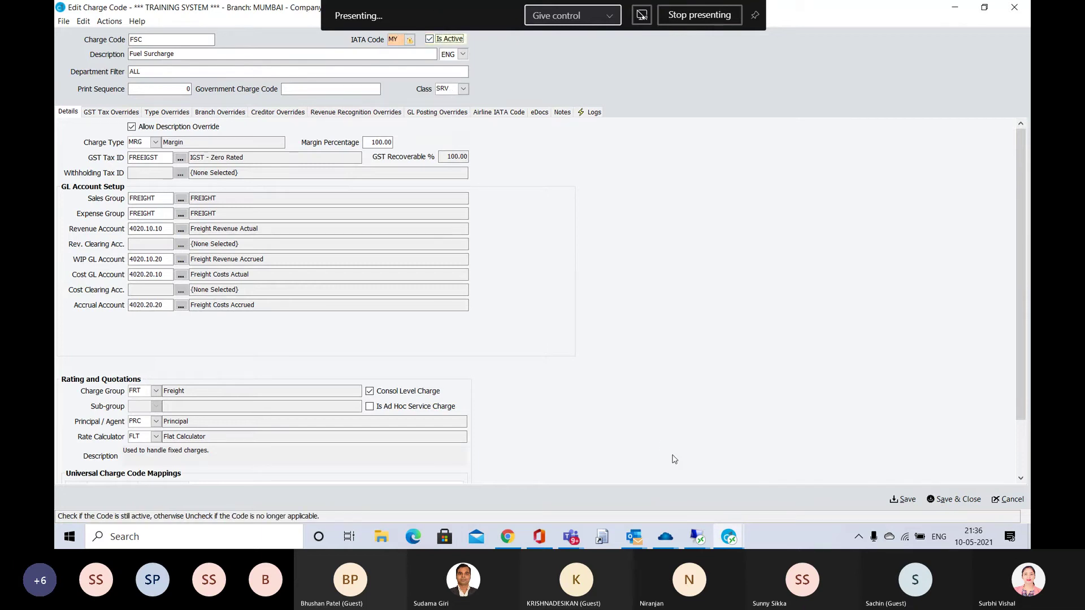
click(904, 500)
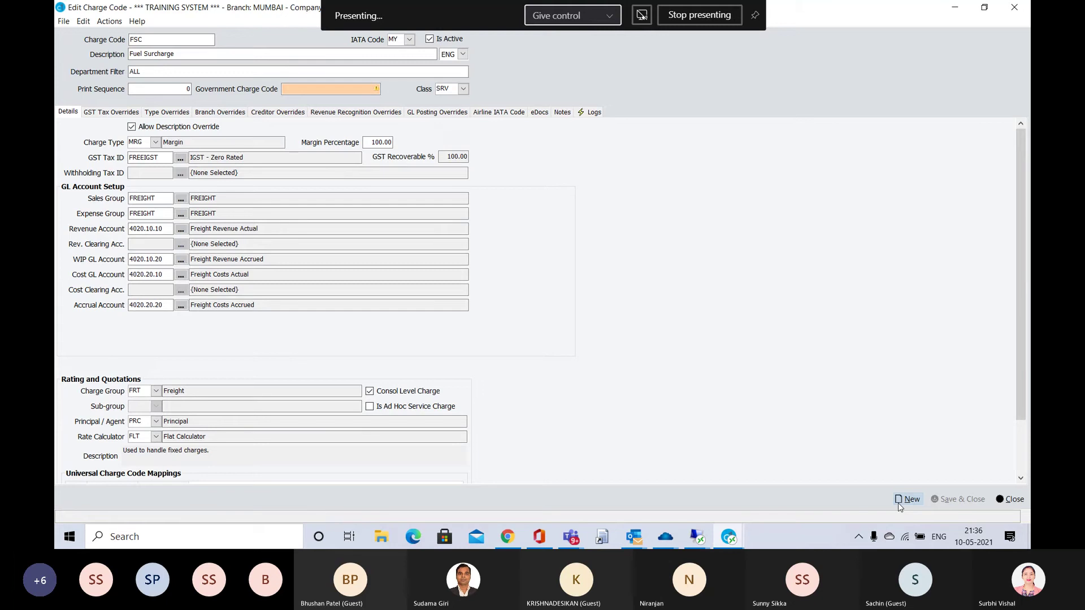
click(1010, 501)
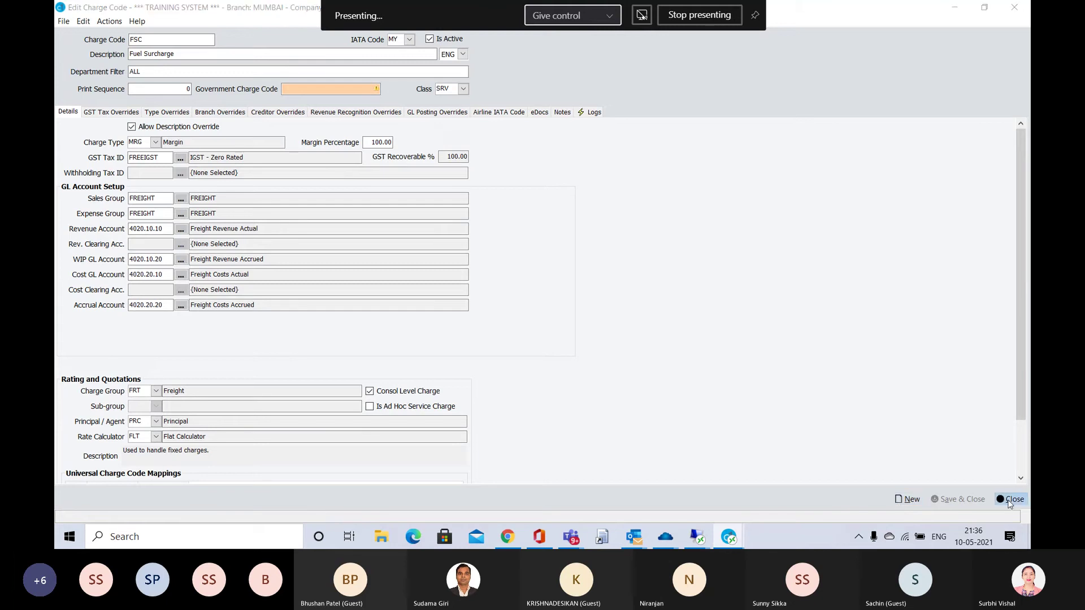
Switch to the Microsoft Teams meeting to check it and return to the Charge Codes list.
key(alt+Tab)
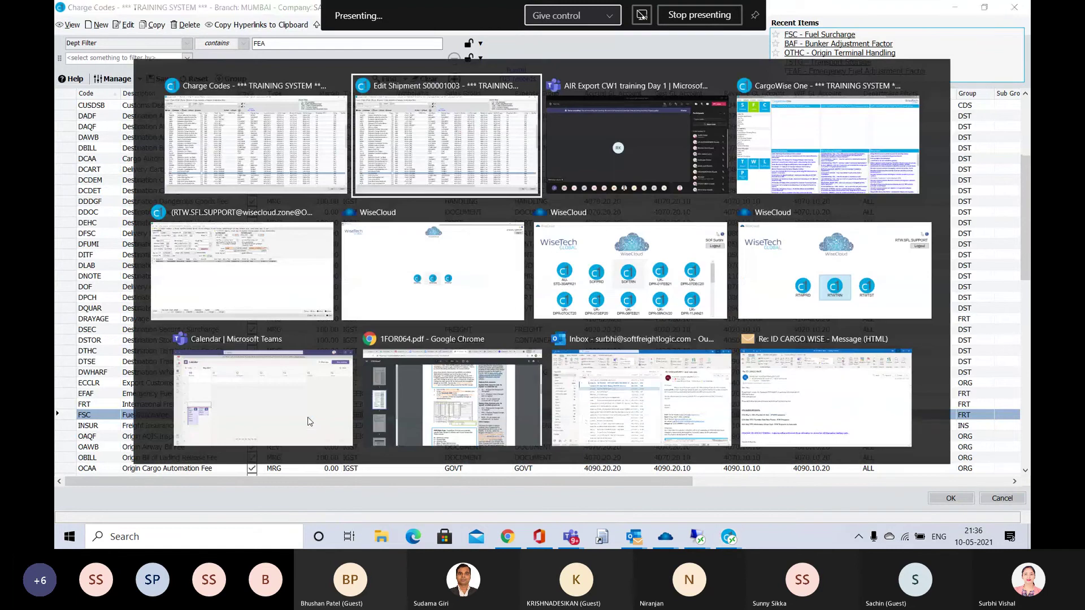
key(alt+Tab)
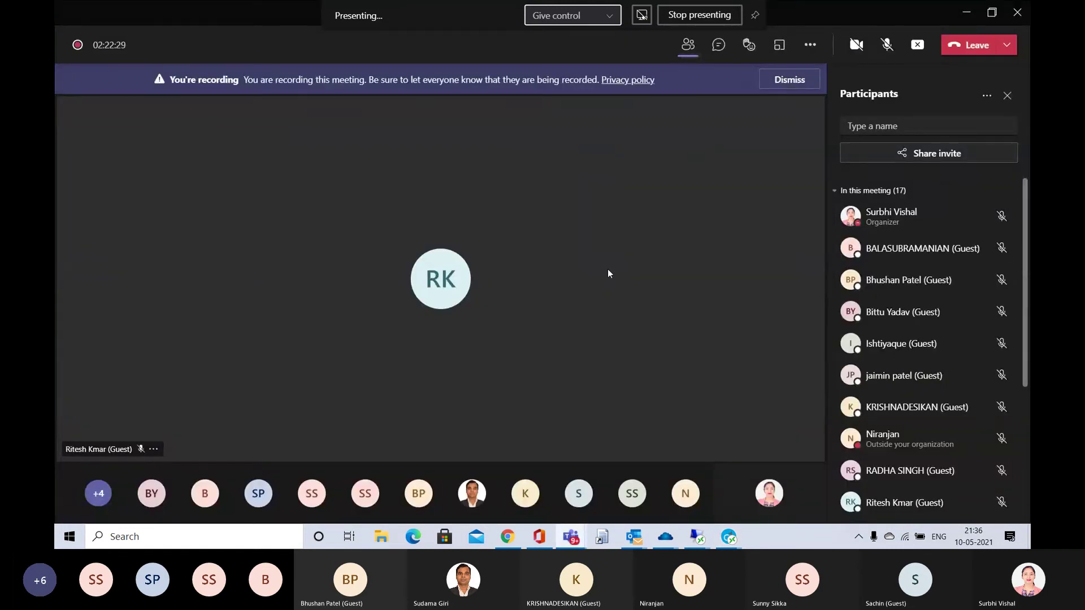
key(alt+Tab)
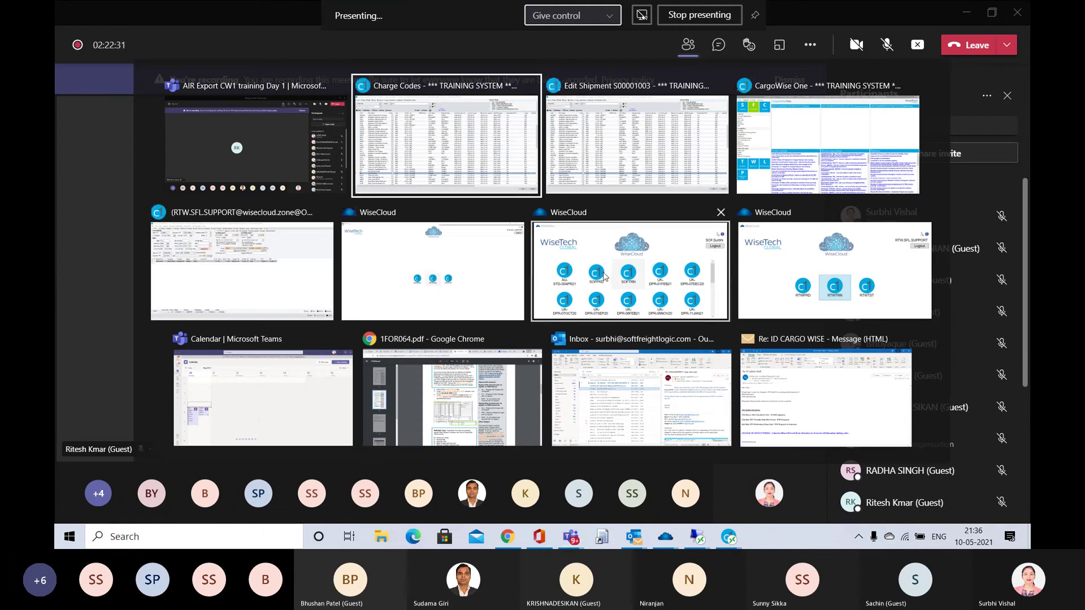
key(alt+Tab)
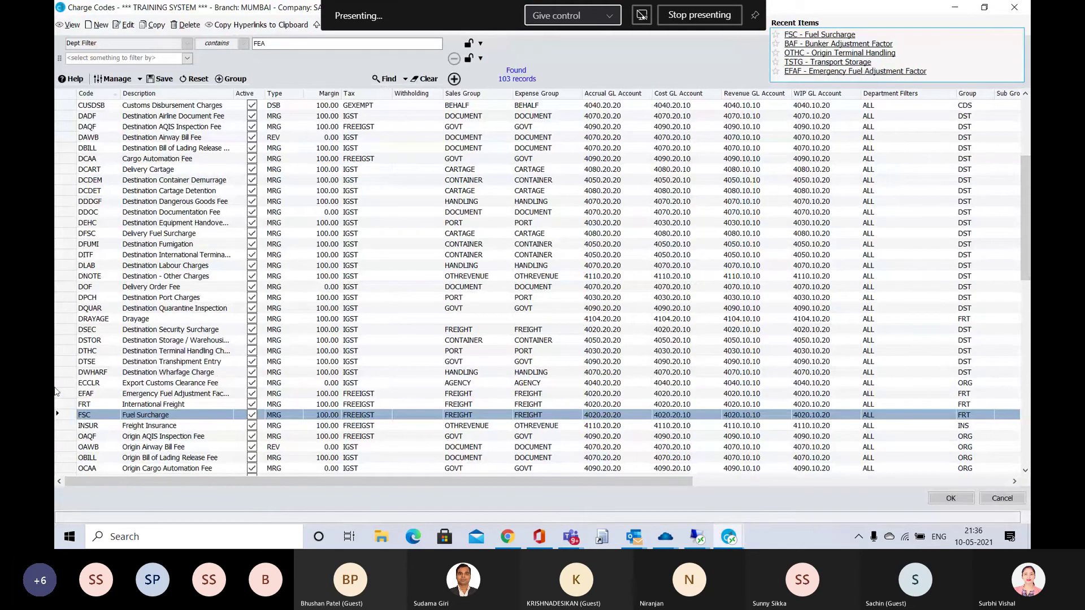
Select FSC - Fuel Surcharge for the new billing line and set its sell government charge code to 456.
double_click(69, 418)
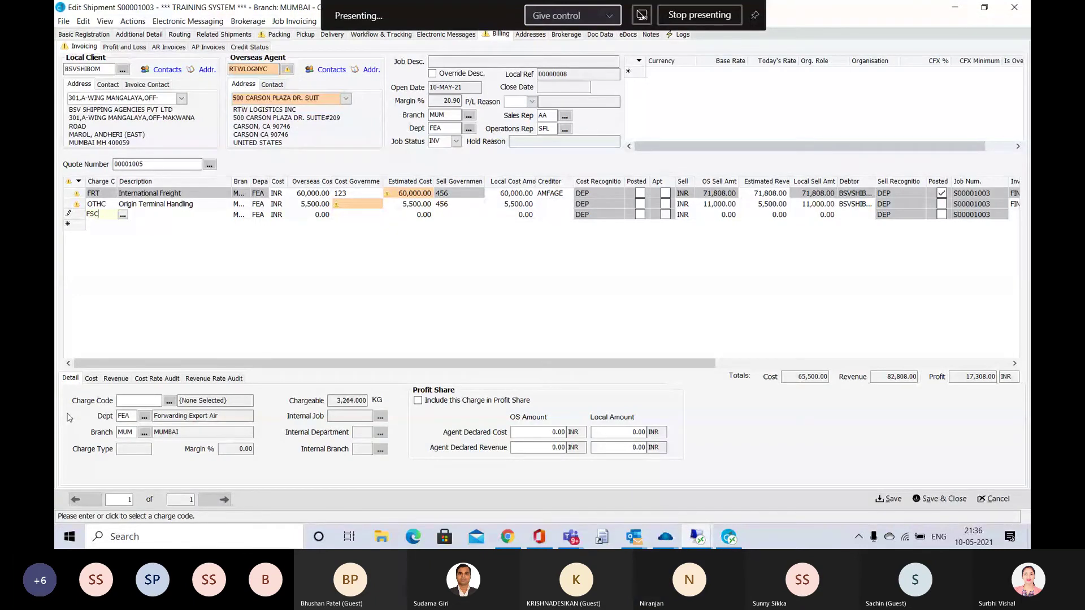
key(Tab)
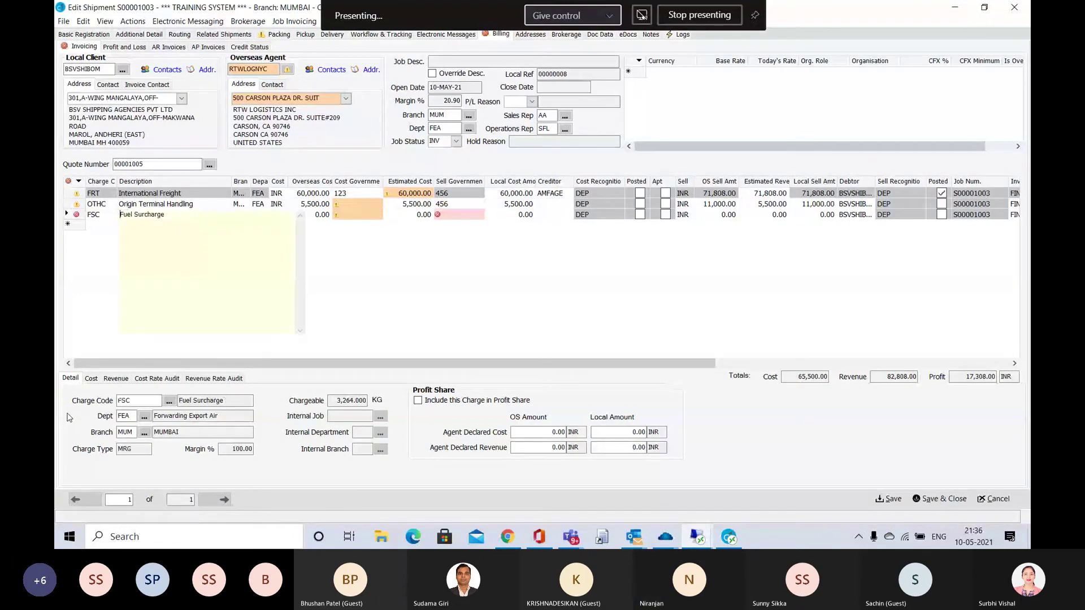
click(450, 213)
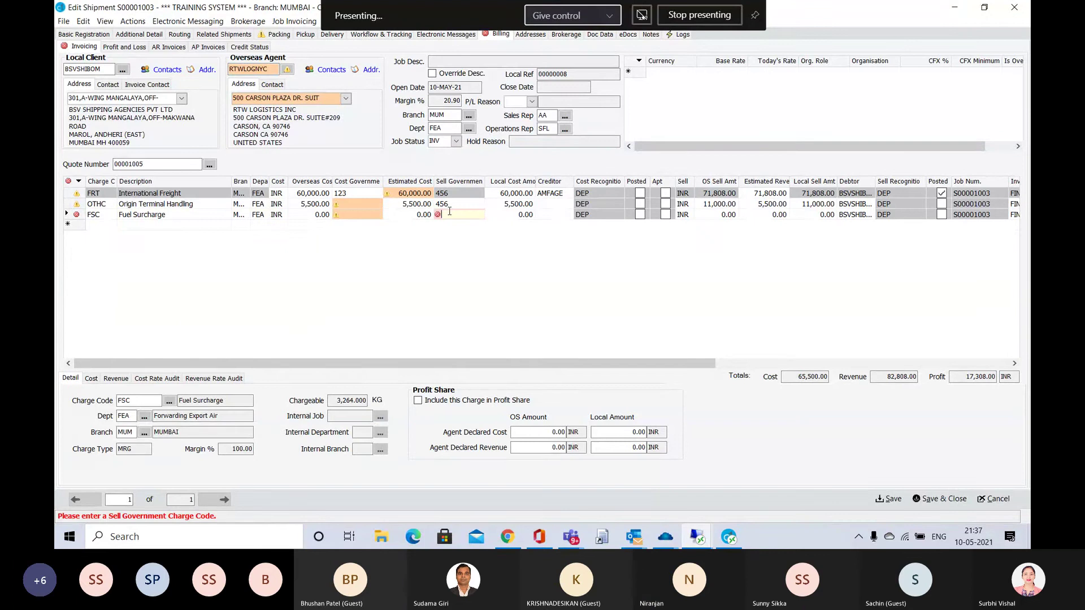
text(456)
key(Tab)
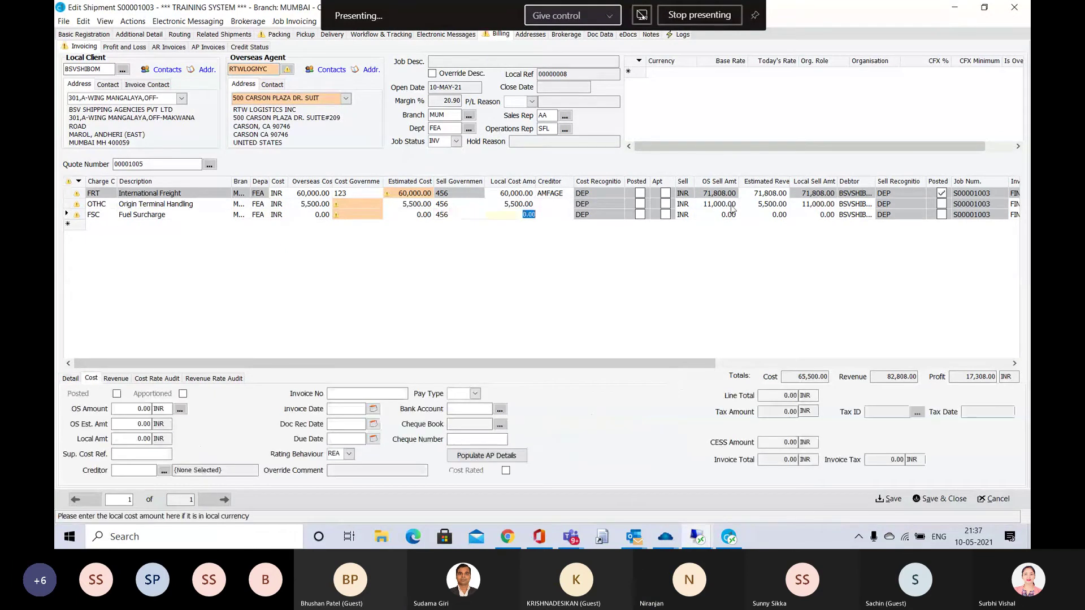
Set the Fuel Surcharge line's OS sell amount to 500 INR and its estimated revenue to 5, then save the shipment.
click(731, 215)
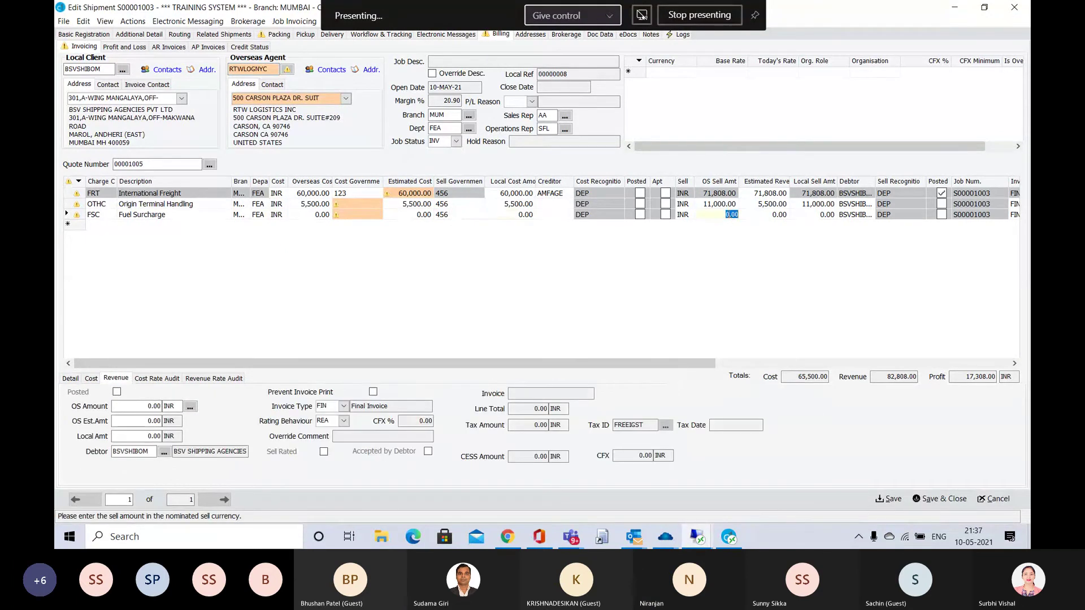
text(500)
key(Tab)
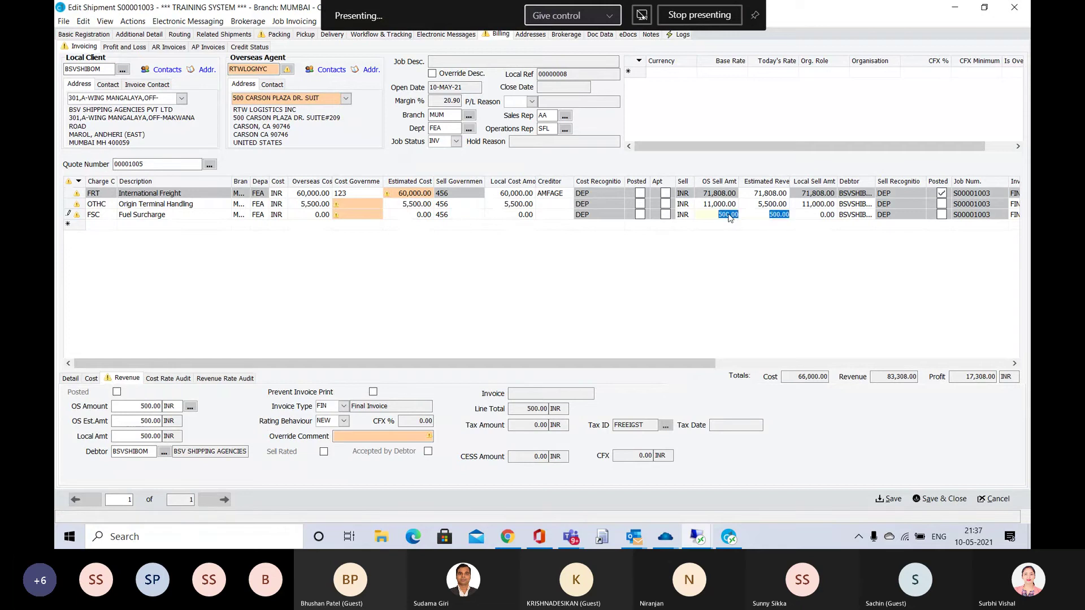
text(5)
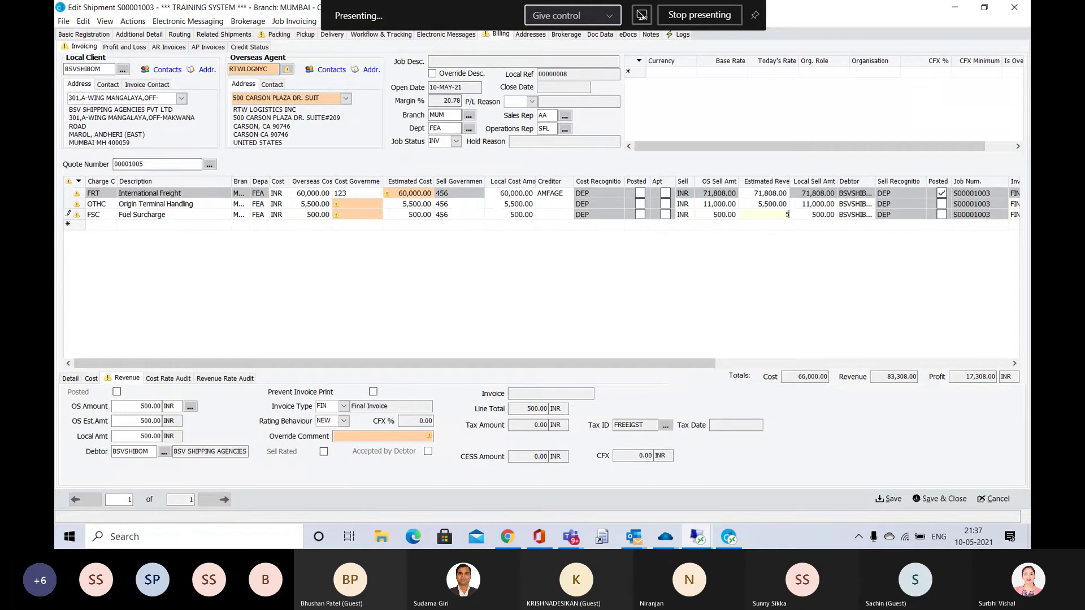
key(ctrl+s)
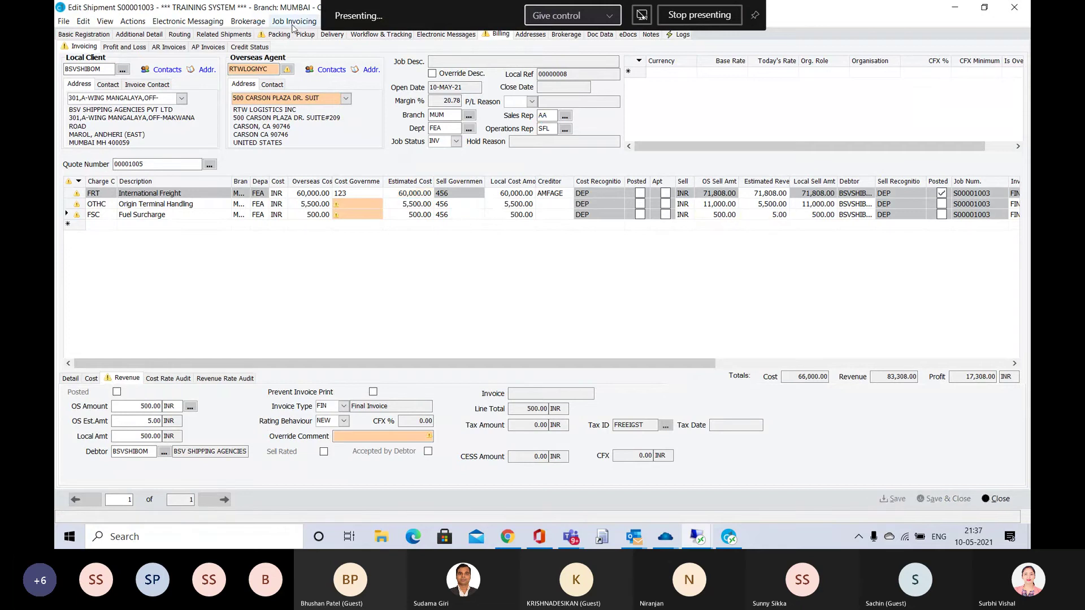
Post the local client charges for the shipment and cancel the invoice document delivery.
click(294, 23)
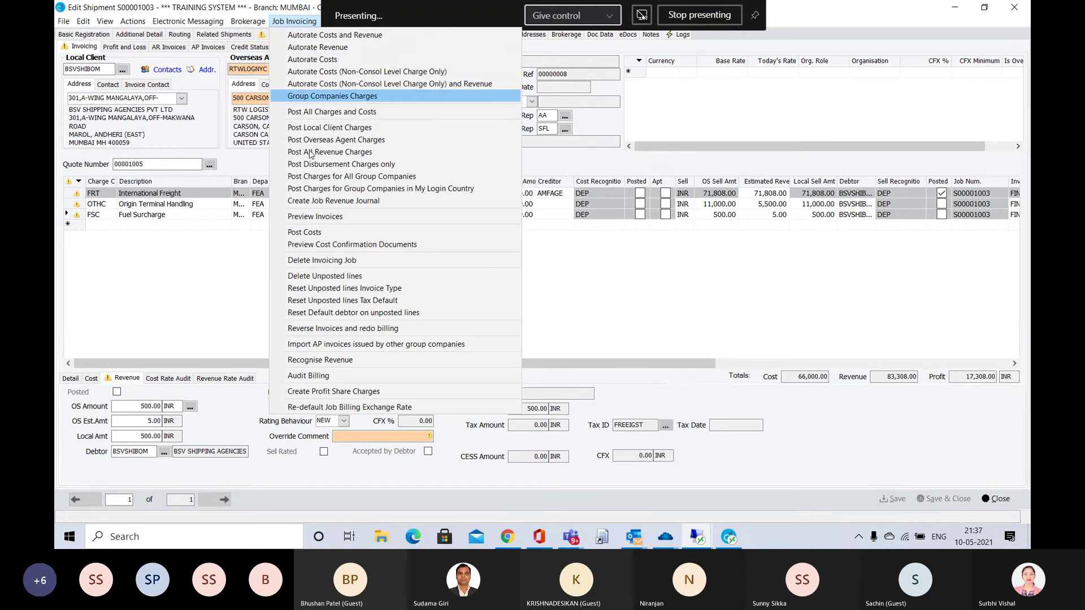
click(328, 130)
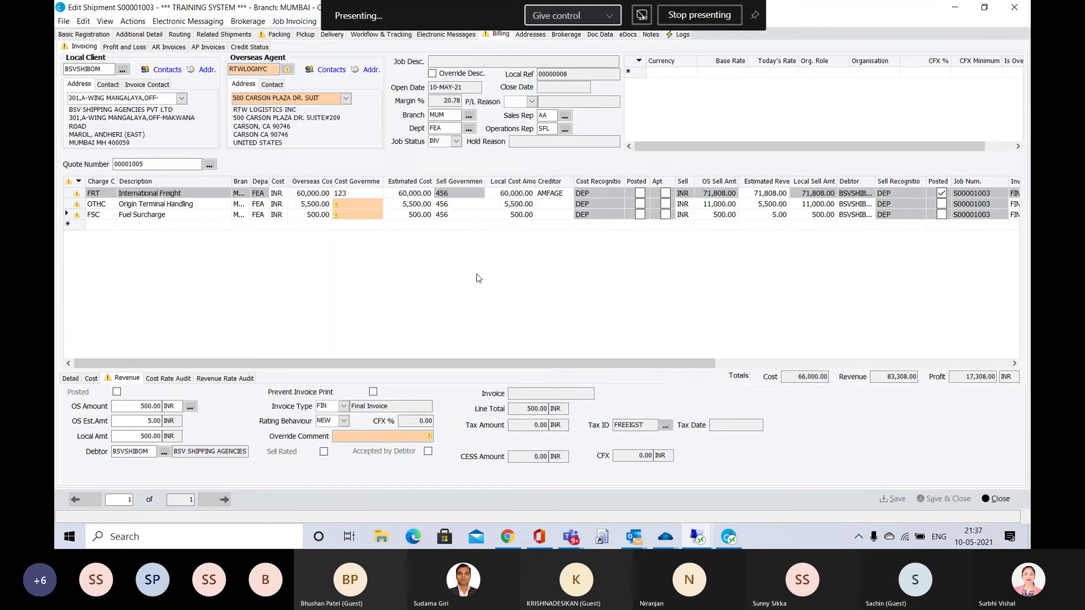
click(533, 279)
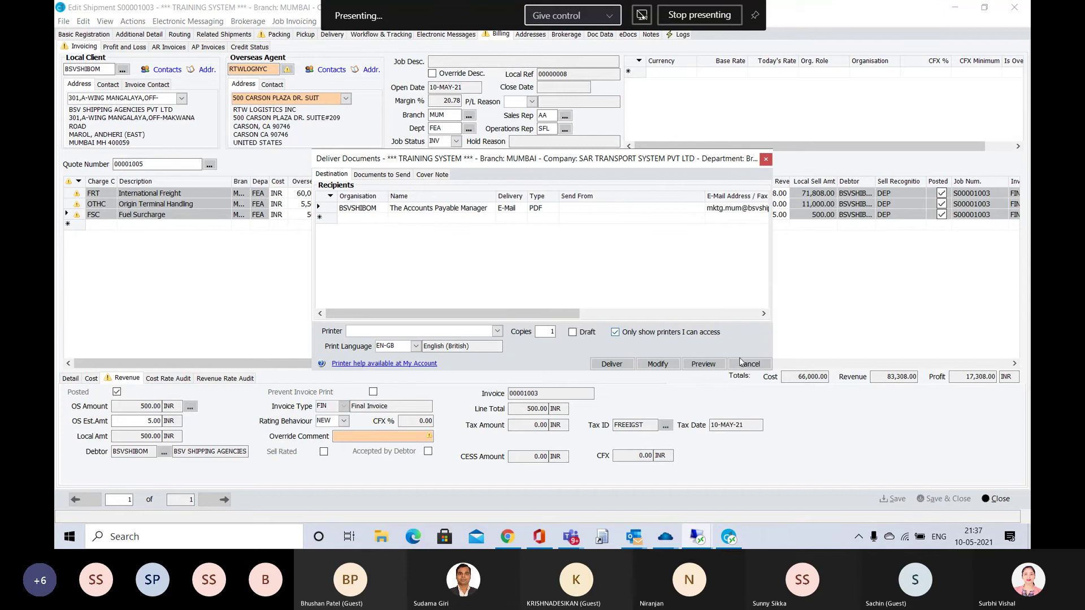
click(749, 364)
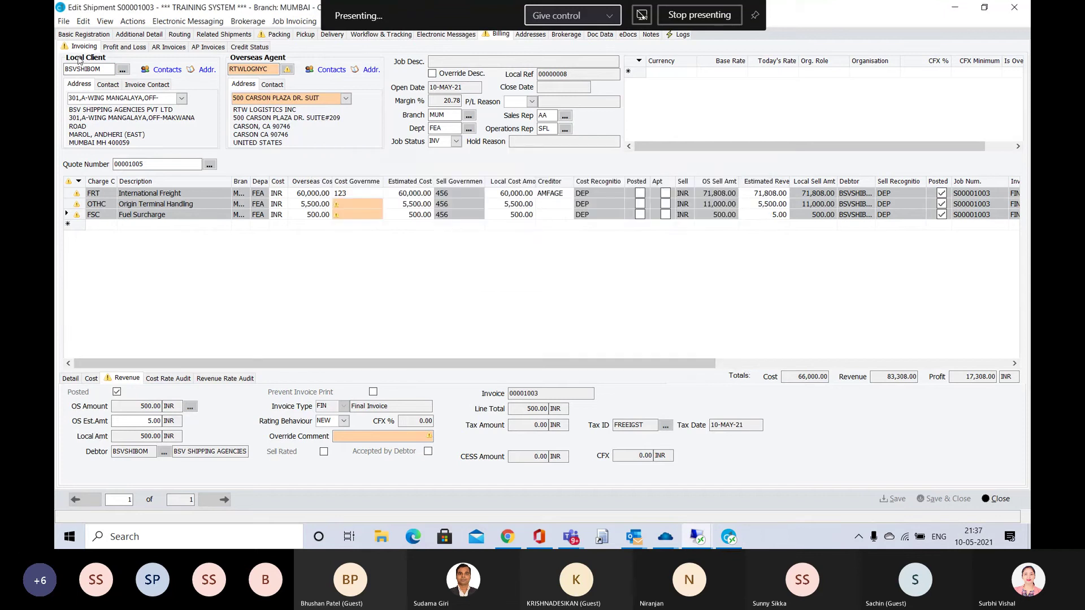
Show the shipment's additional details, unmute the microphone in the Microsoft Teams meeting and return to the shipment.
click(138, 35)
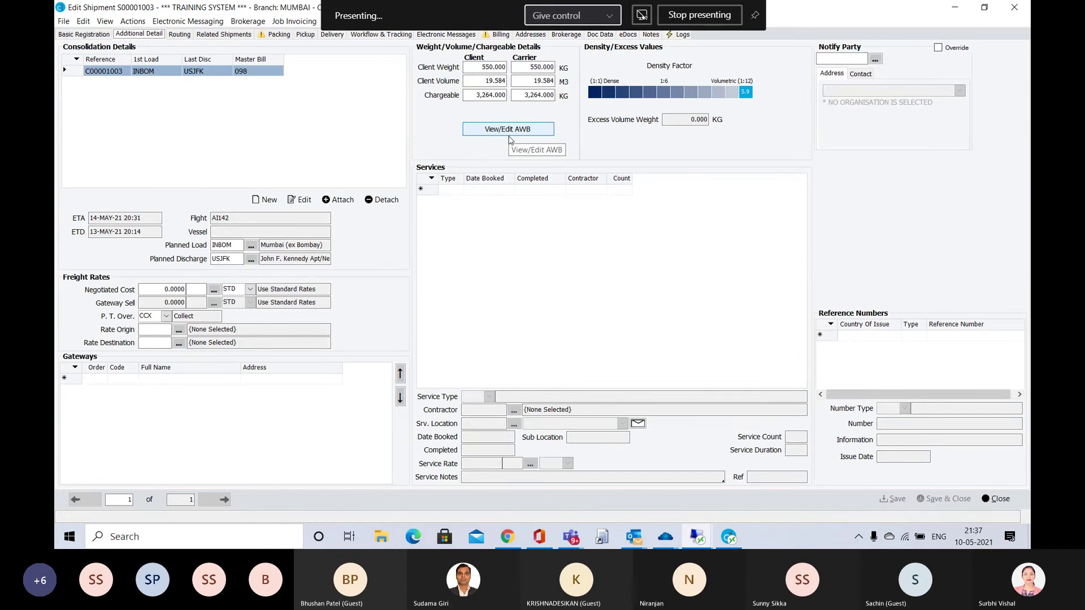
key(alt+Tab)
click(886, 46)
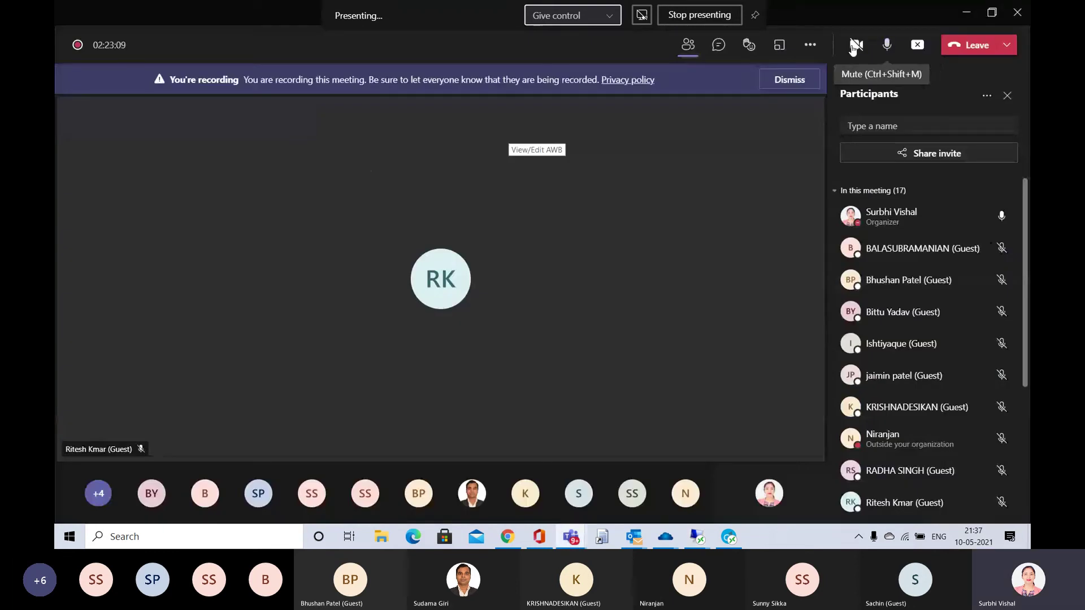
key(alt+Tab)
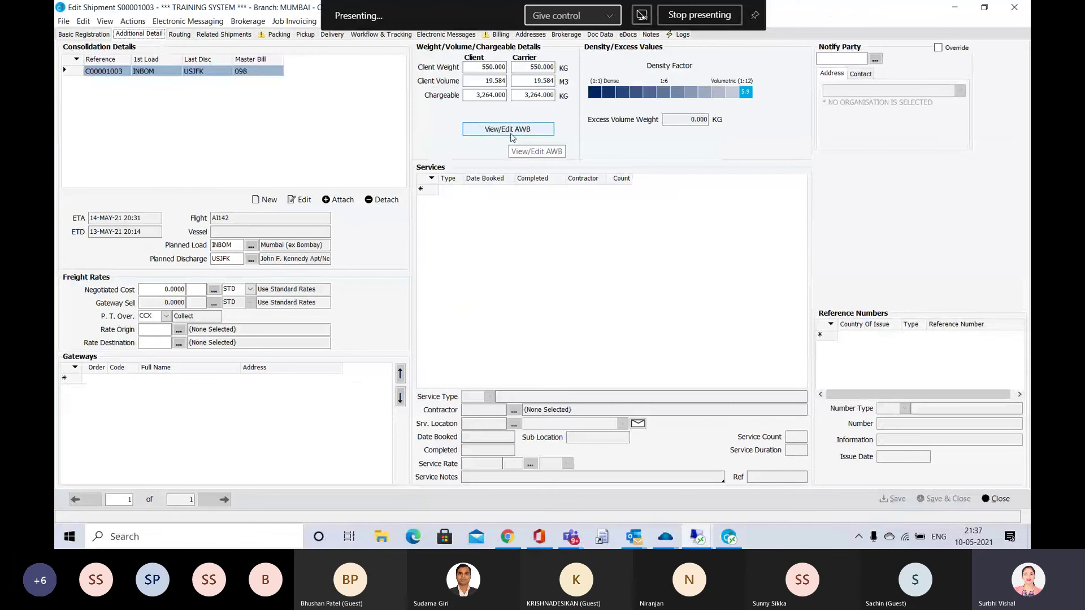
Open the shipment's air waybill and check the warning on the Origin Terminal Handling line under Other Charges.
click(511, 130)
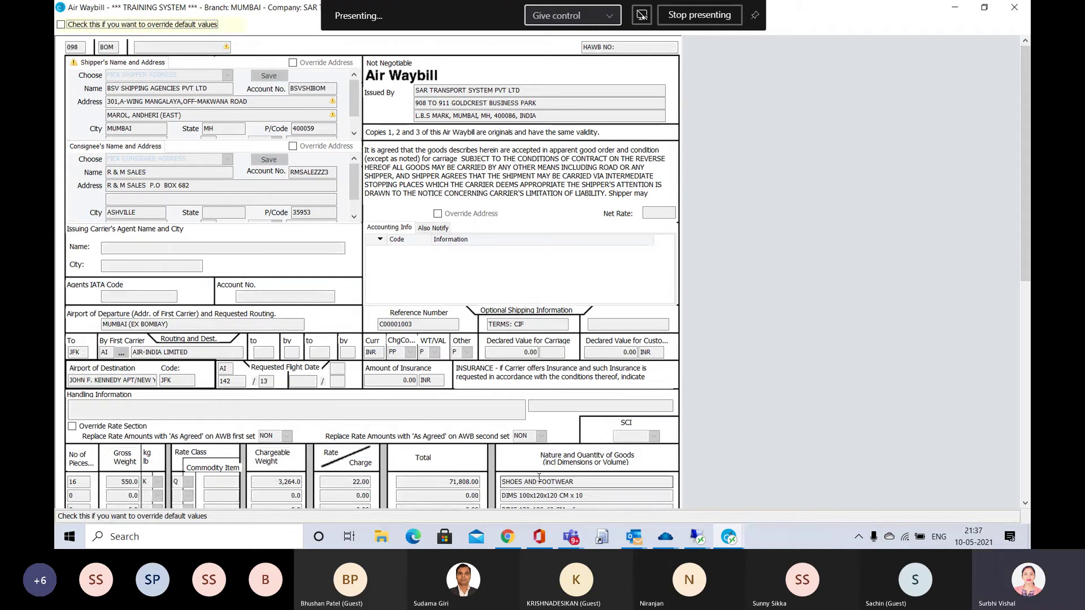
scroll(539, 481, down, 5)
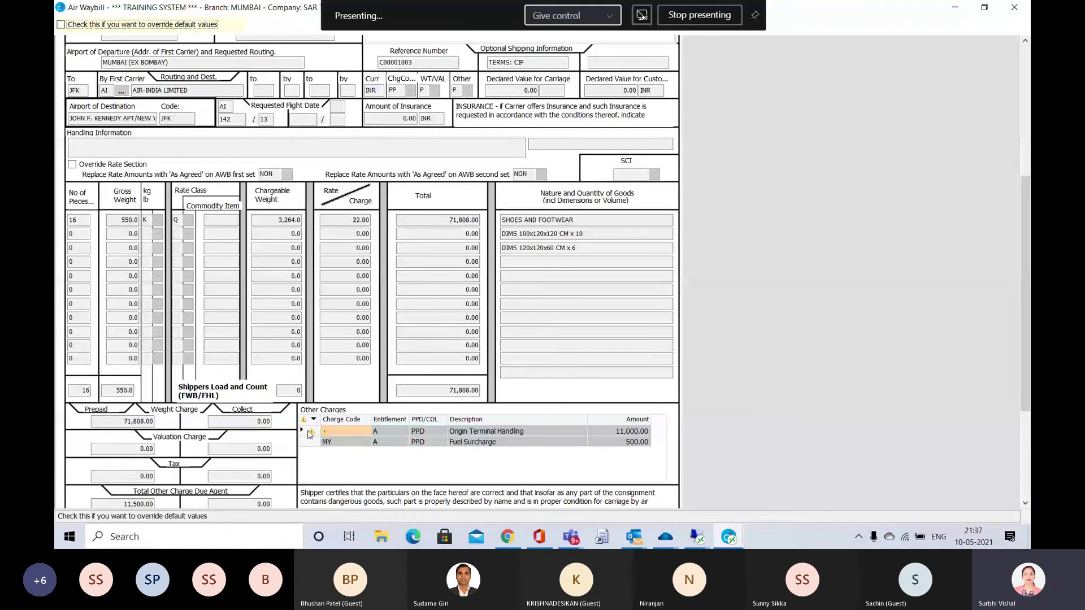
mouse_move(312, 433)
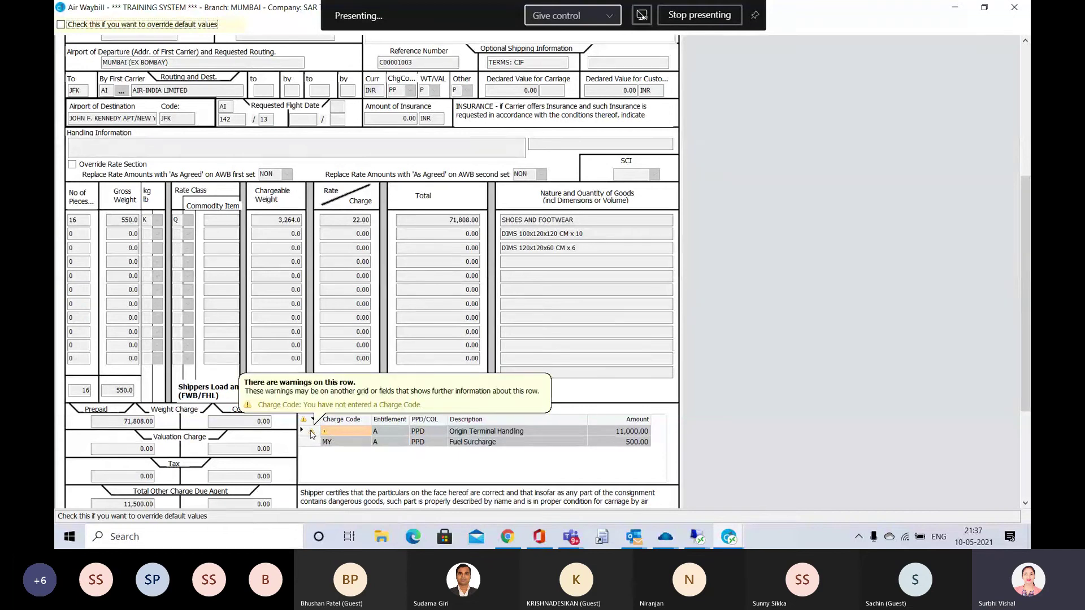
Switch to the Microsoft Teams meeting to check it and return to the air waybill.
key(alt+Tab)
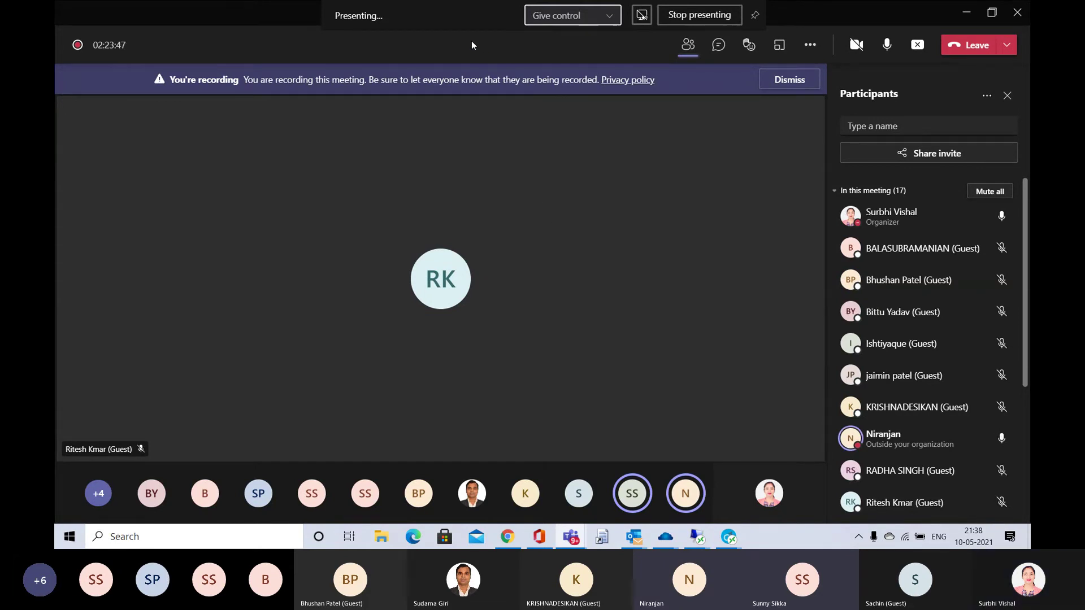
key(alt+Tab)
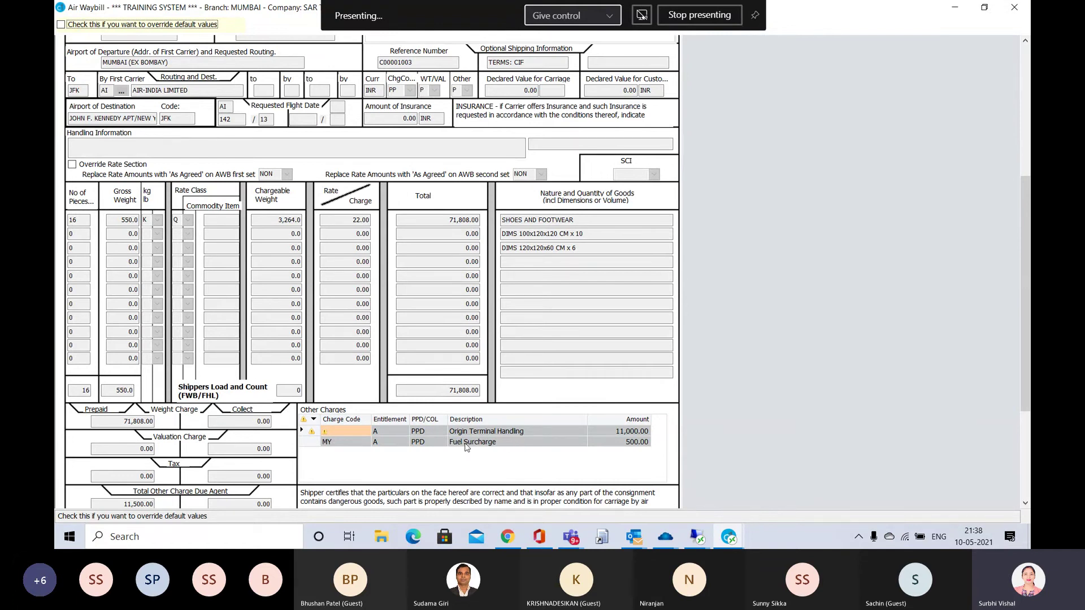
key(alt+Tab)
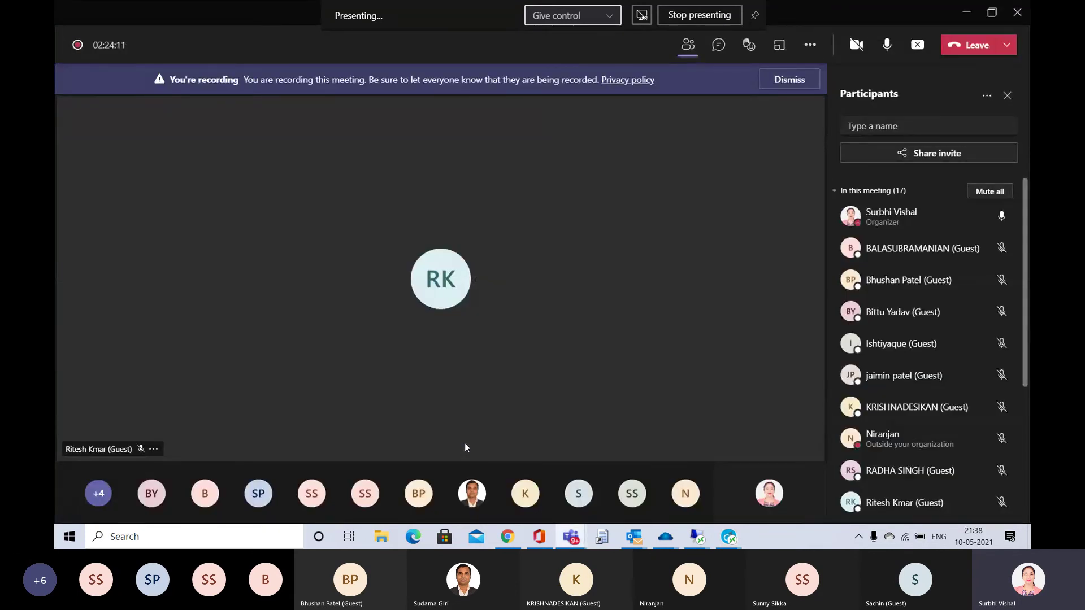
key(alt+Tab)
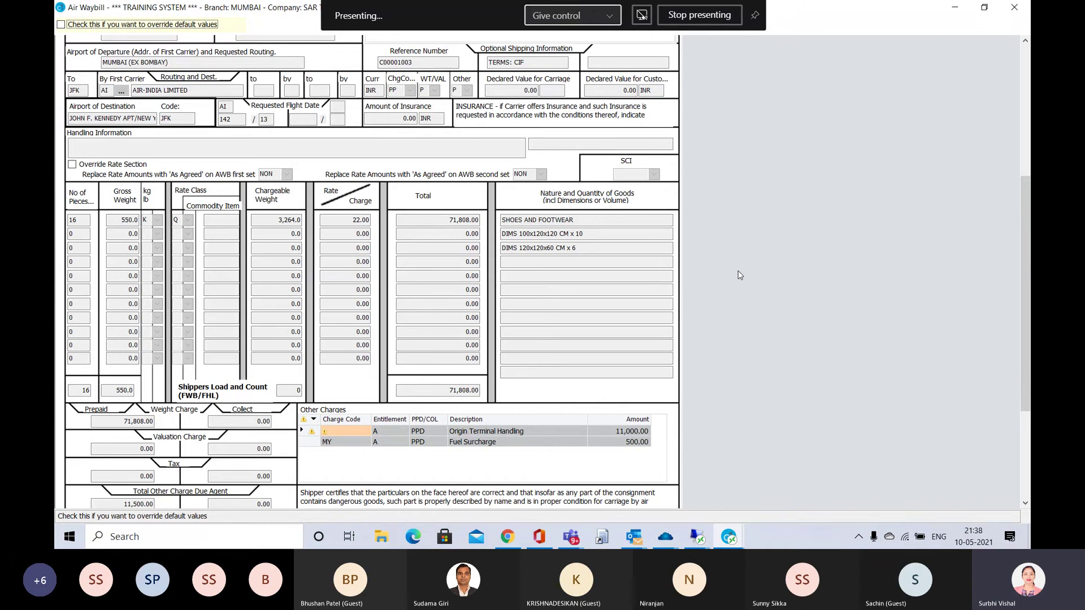
Turn on the option to override the air waybill's default values.
scroll(741, 275, up, 5)
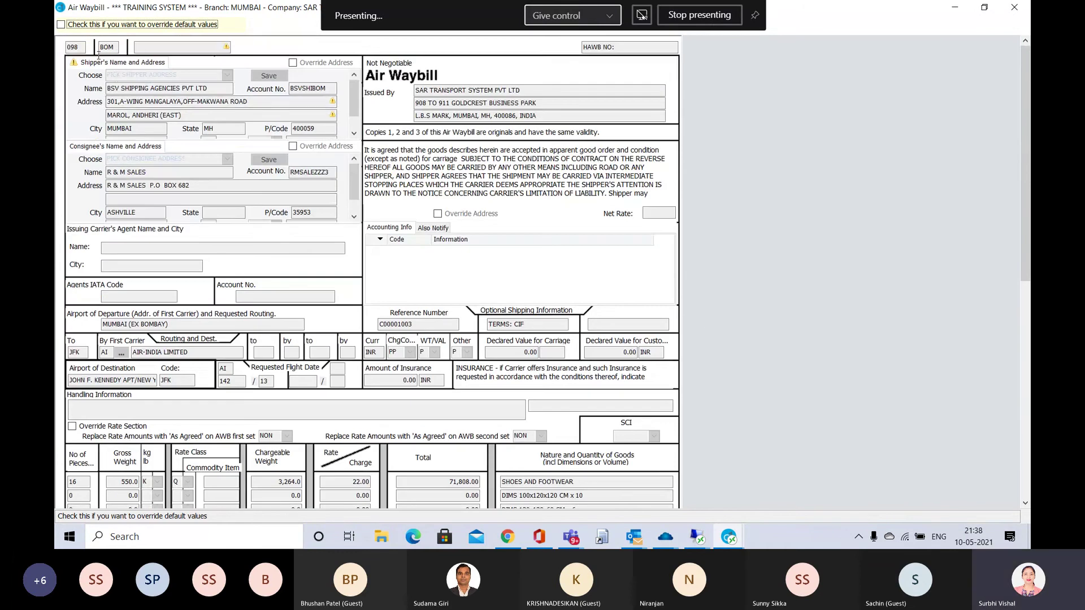
click(61, 25)
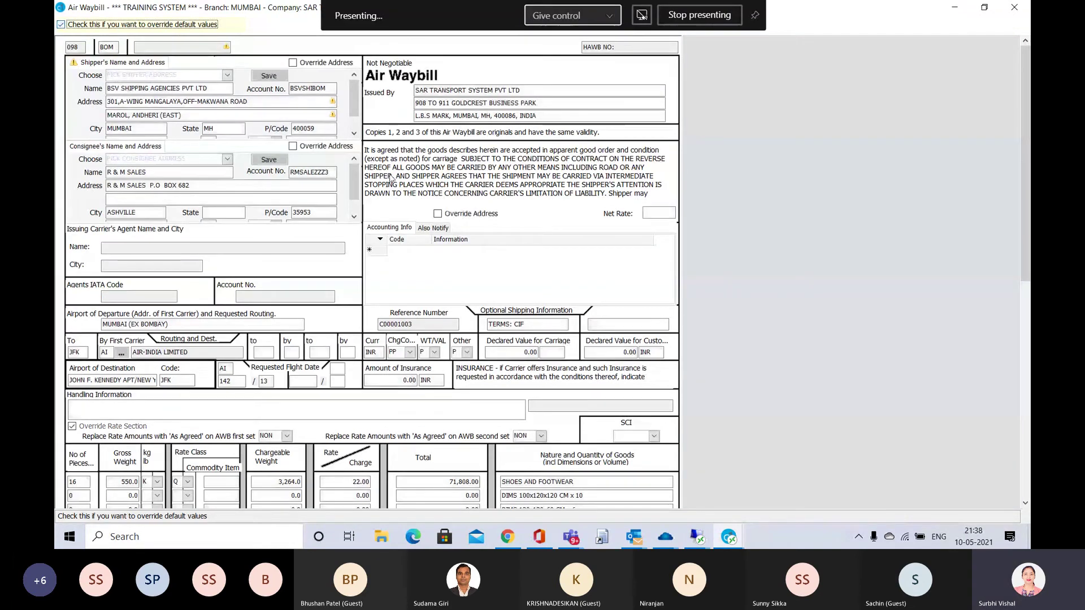
scroll(451, 208, down, 3)
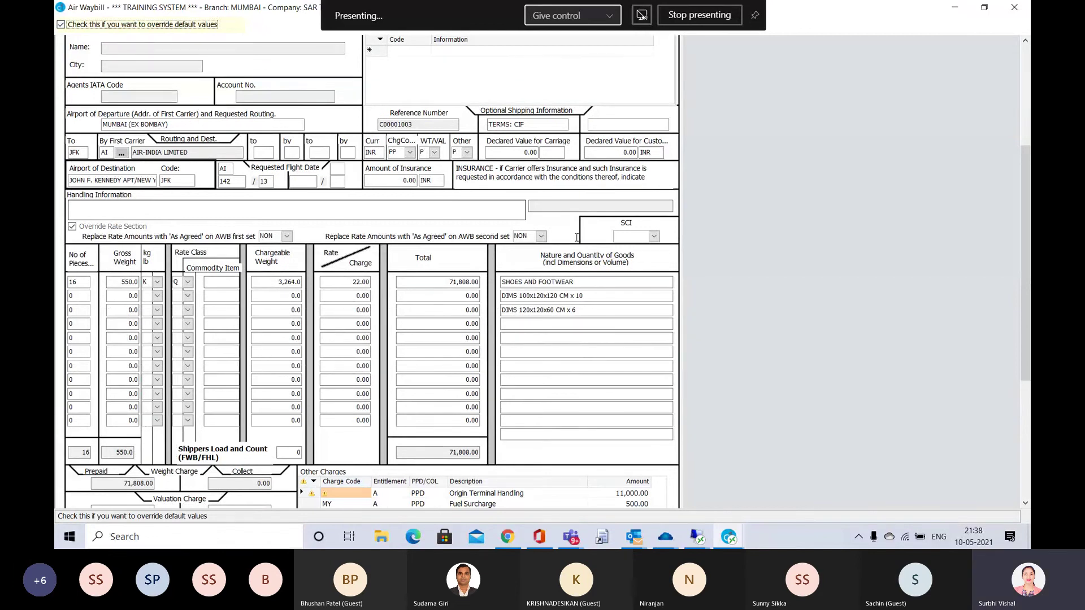
scroll(766, 290, down, 4)
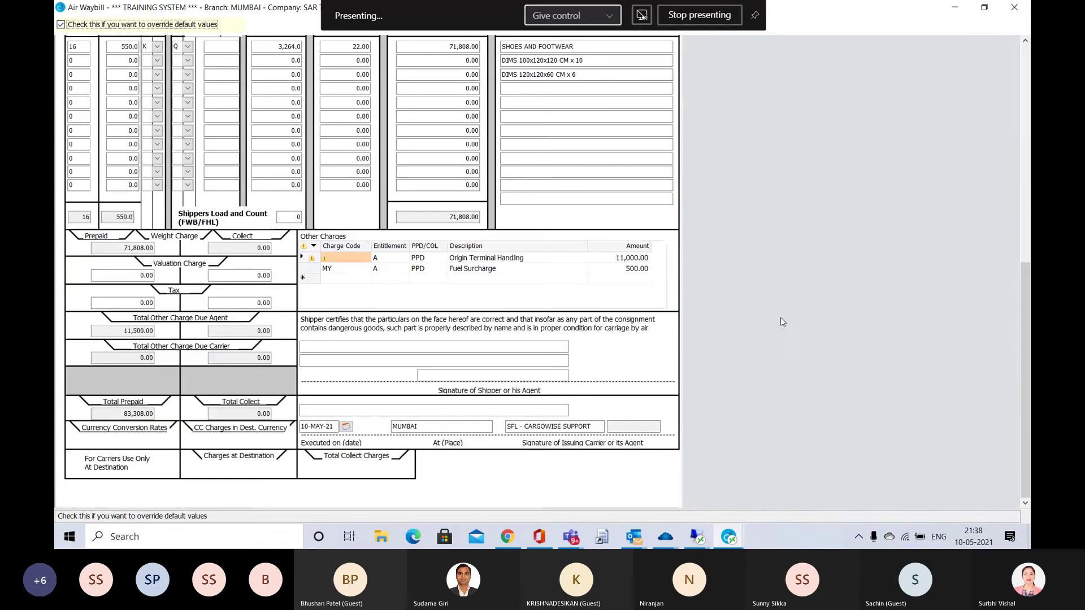
click(348, 279)
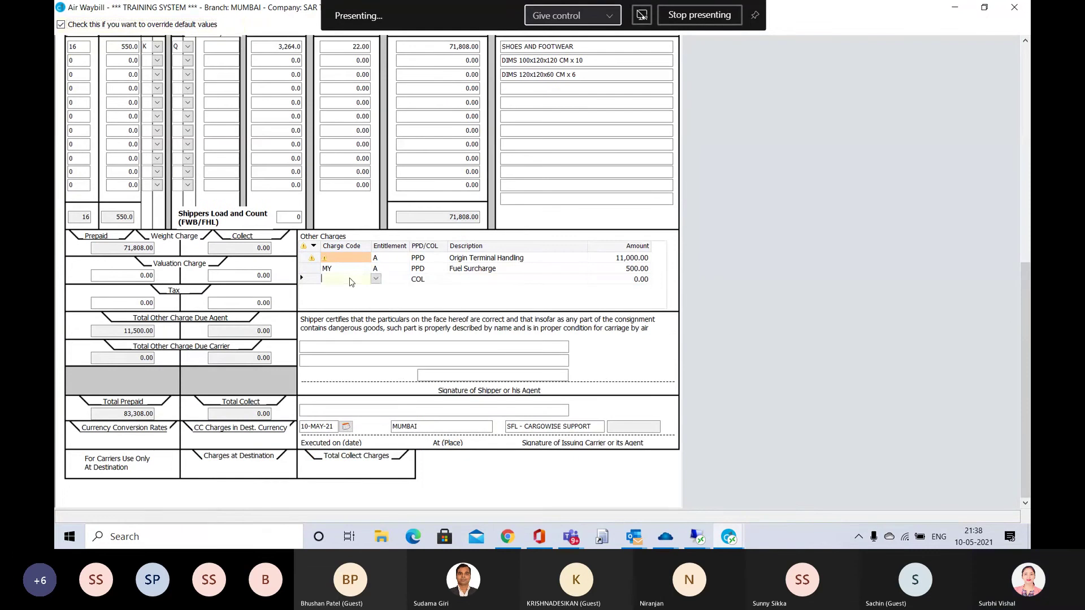
click(377, 279)
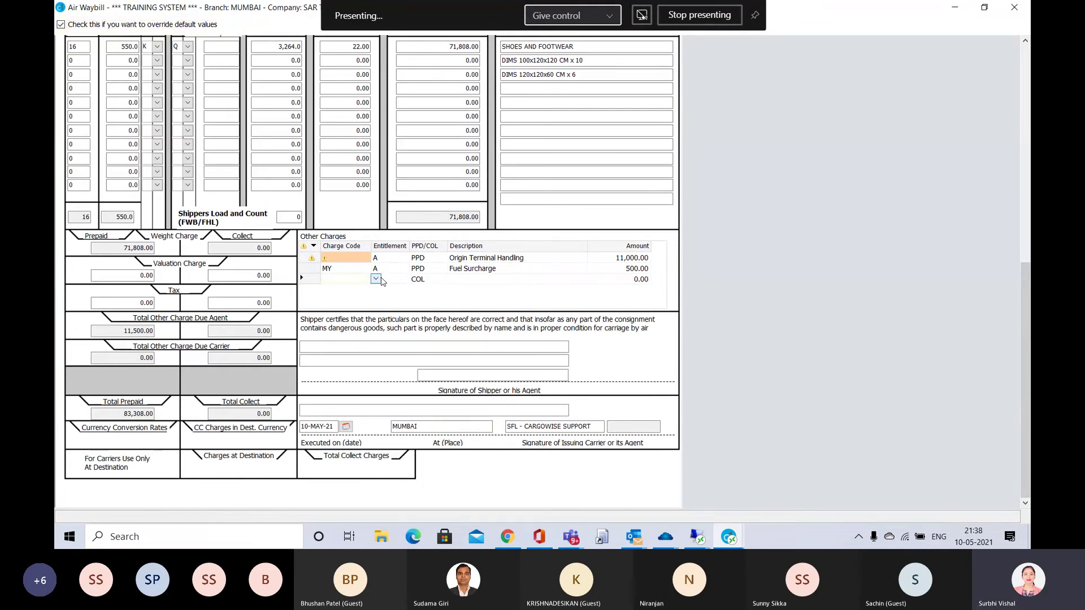
click(380, 280)
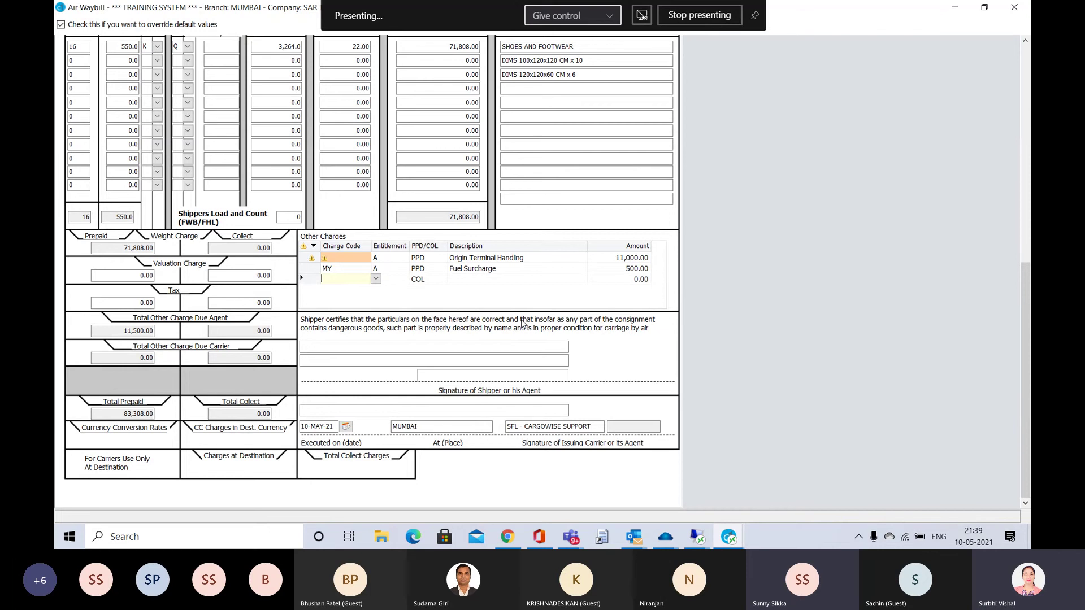
Check the Microsoft Teams meeting again and return to the air waybill's Other Charges.
key(alt+Tab)
key(alt+Tab)
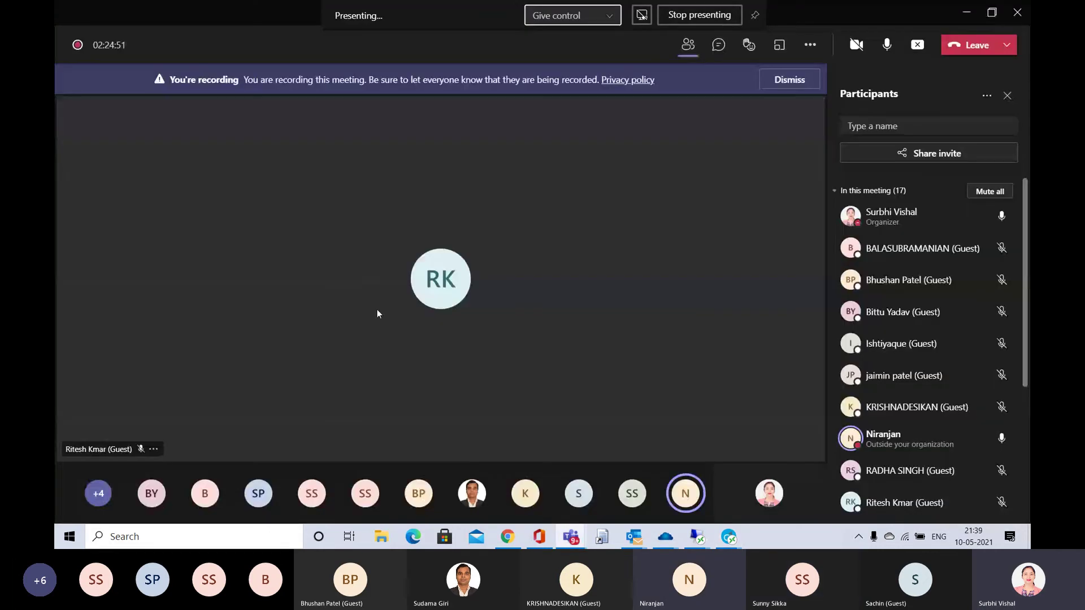
key(alt+Tab)
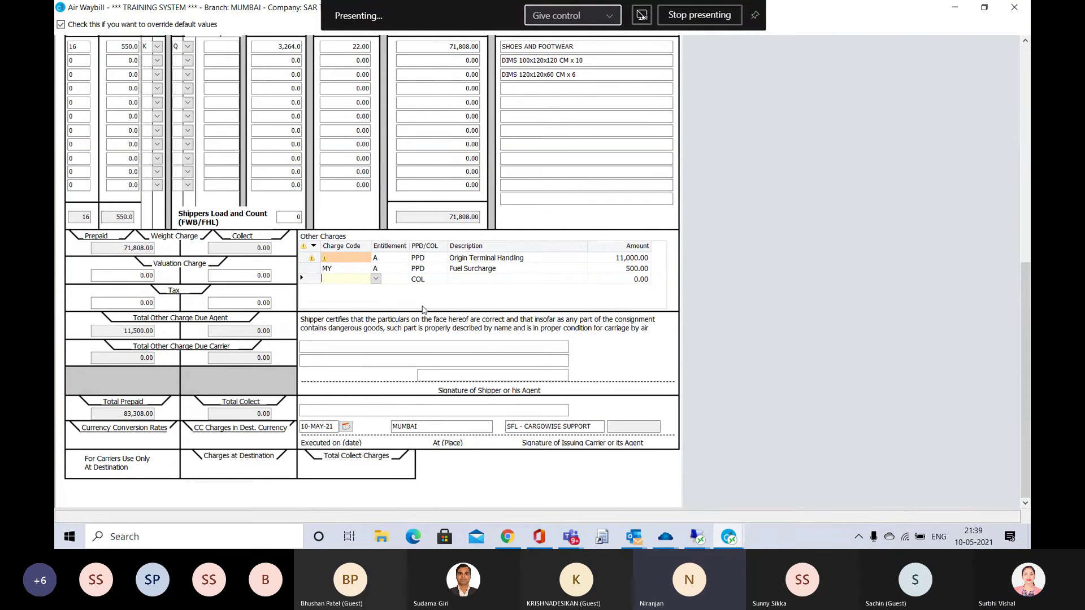
View the column customisation options for the Other Charges grid and close them without changing any columns.
click(308, 259)
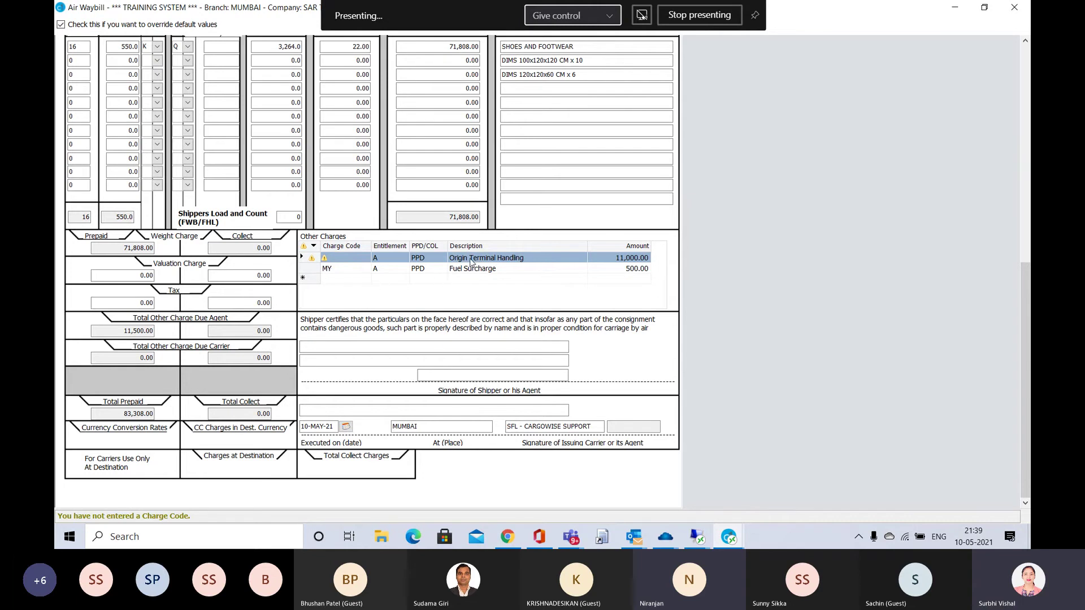
right_click(306, 260)
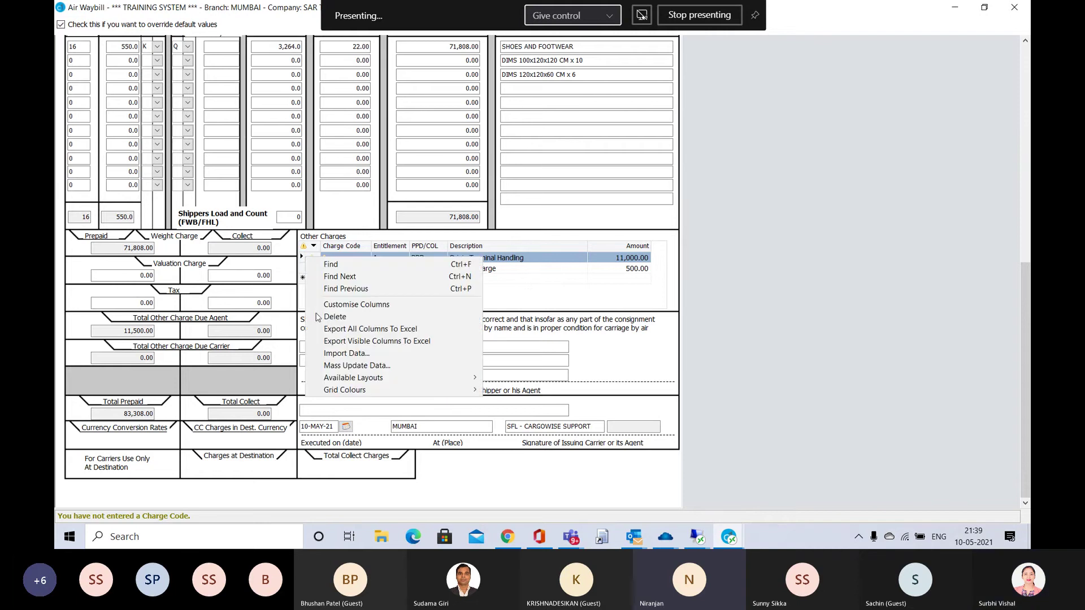
click(334, 306)
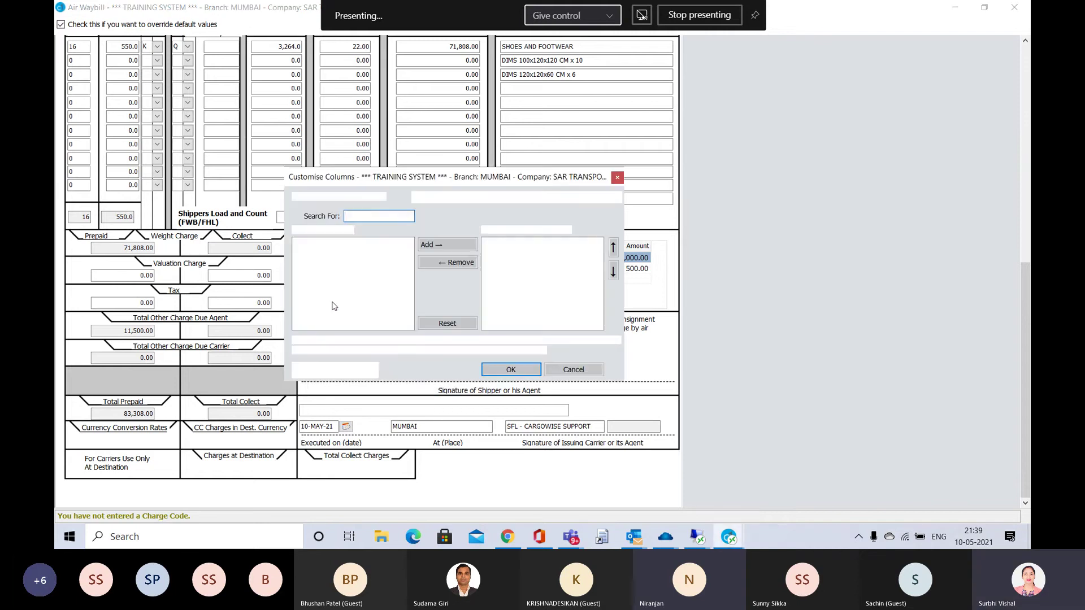
click(526, 370)
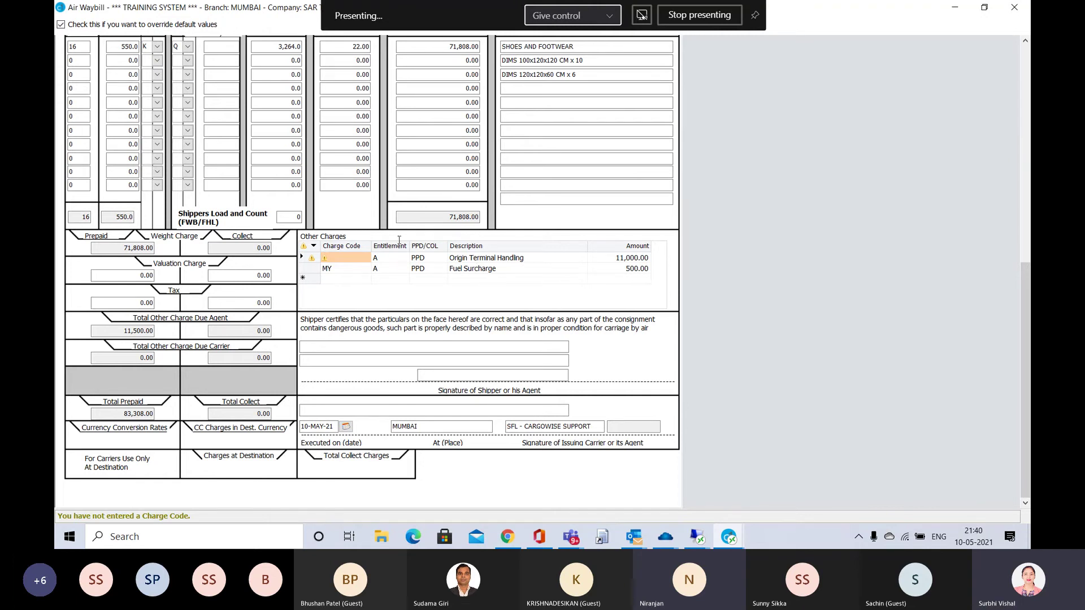
Review the Fuel Surcharge line under Other Charges and close the air waybill.
click(507, 270)
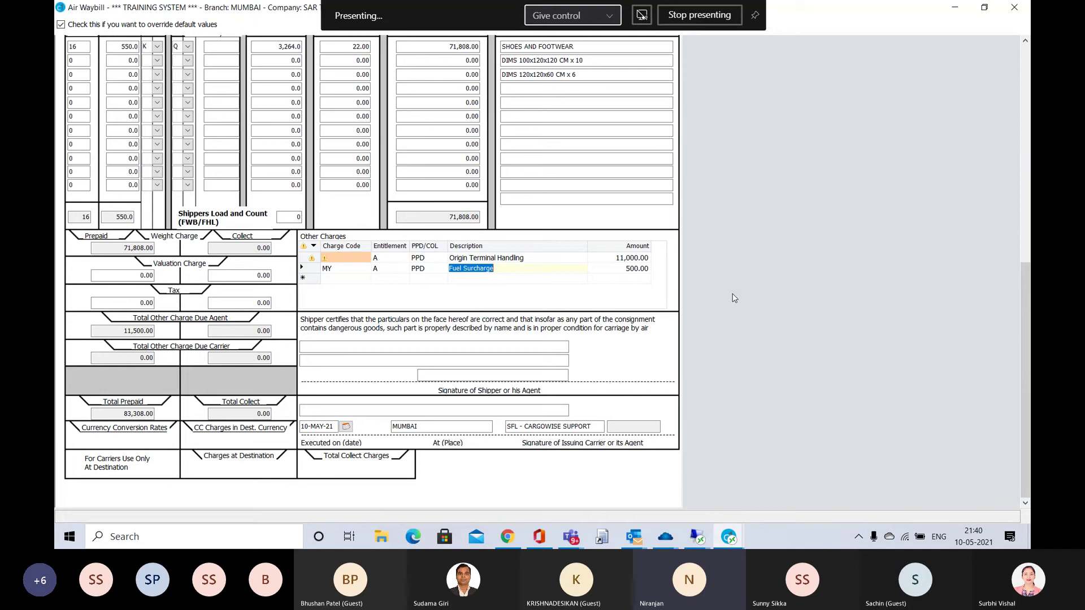
scroll(733, 298, up, 1)
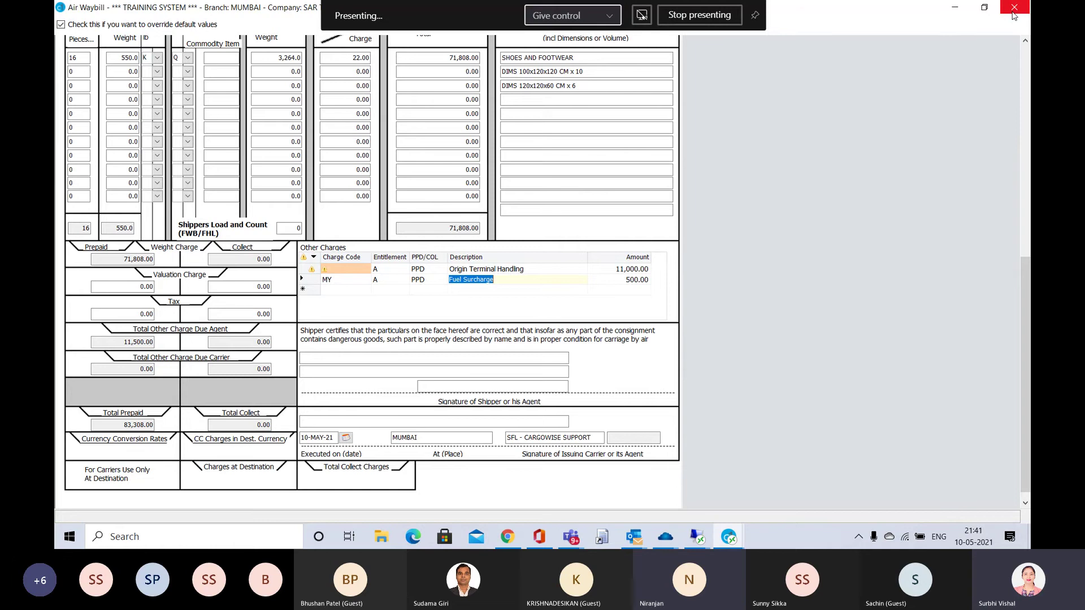
click(442, 376)
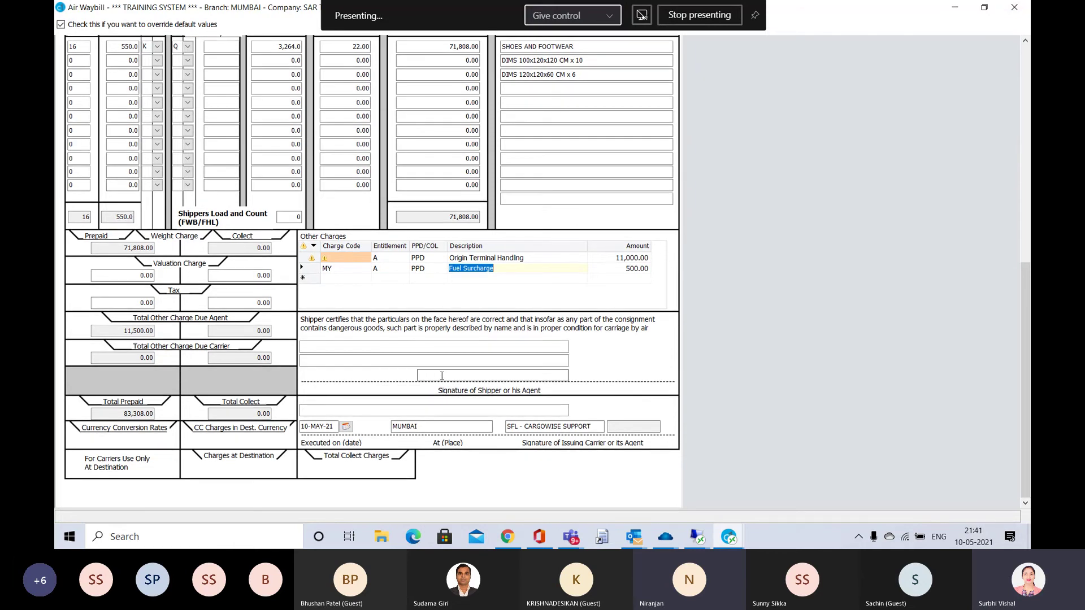
scroll(442, 376, up, 3)
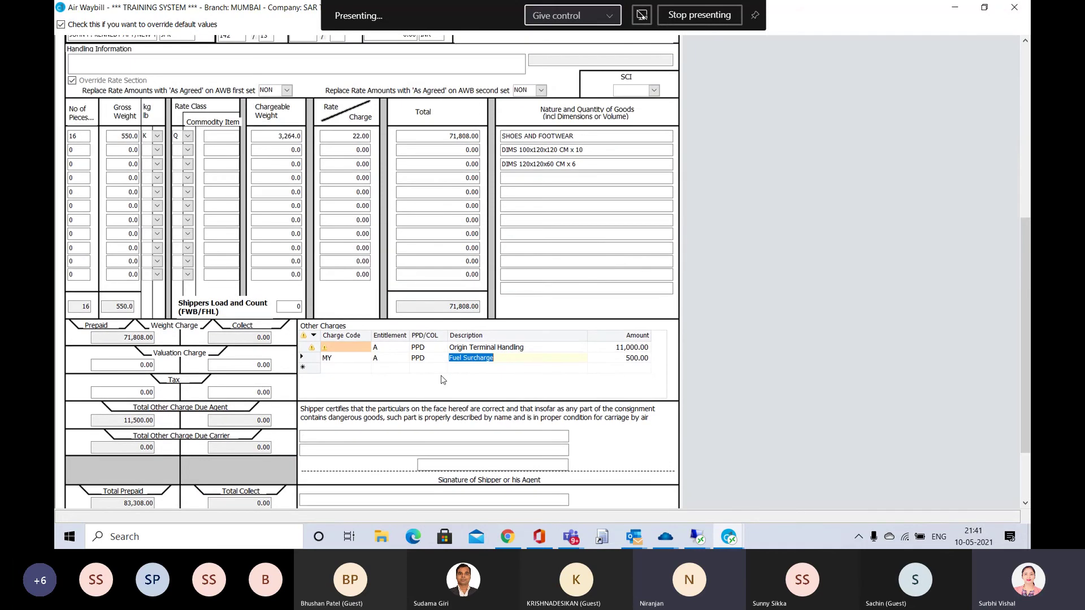
click(1014, 8)
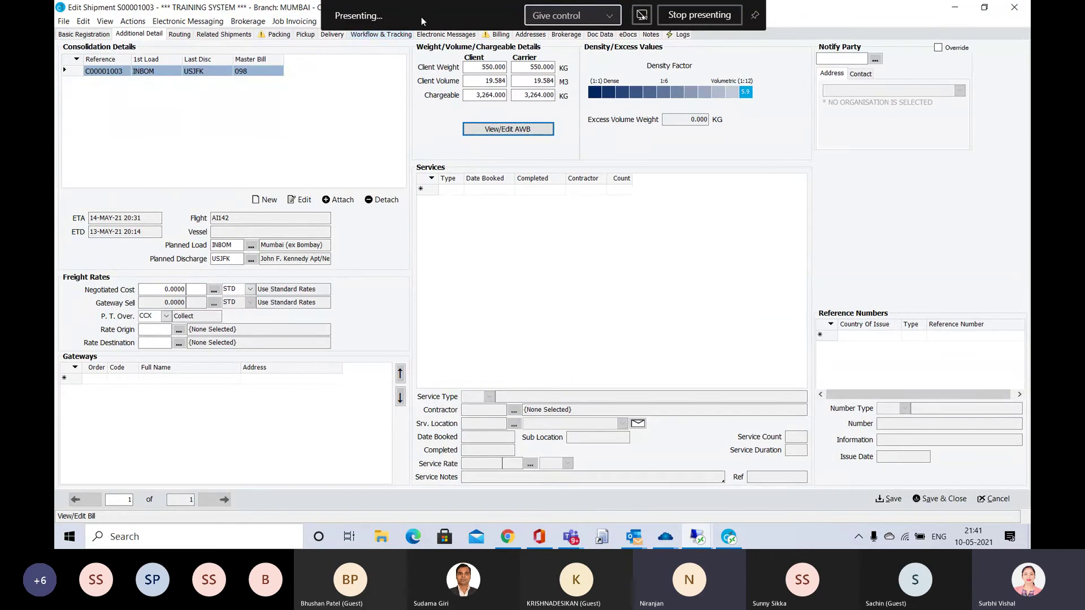
Switch to the Microsoft Teams meeting and stop sharing the screen.
click(443, 19)
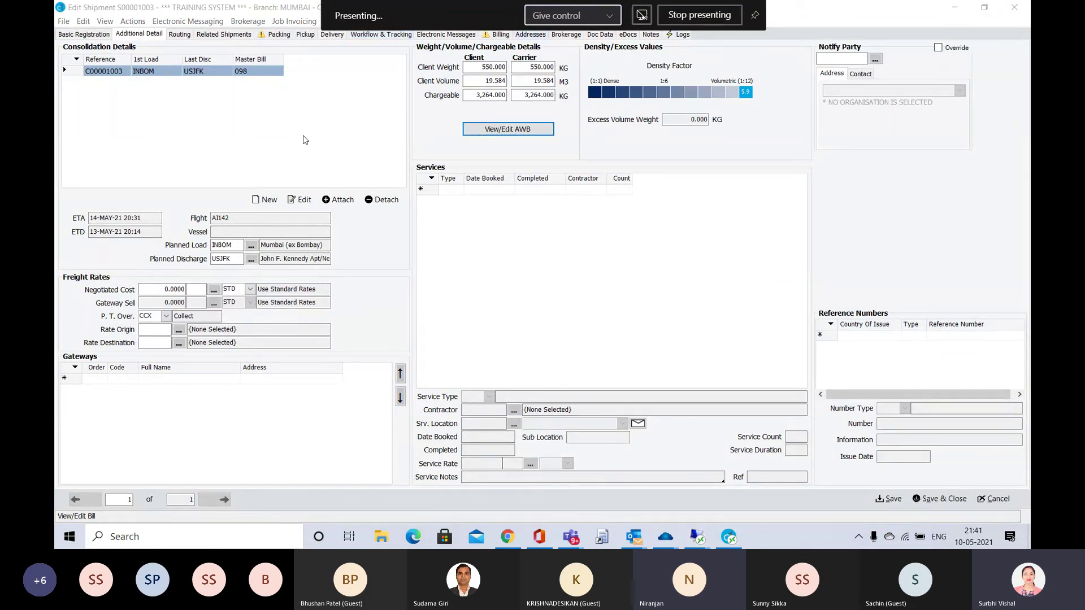
click(305, 140)
click(429, 17)
key(alt+Tab)
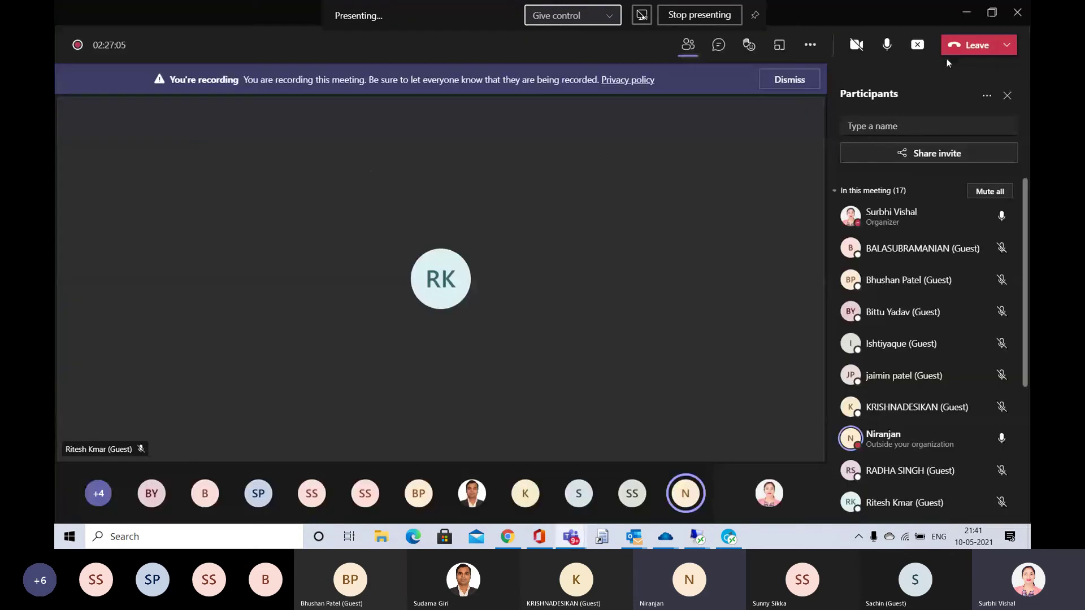
click(918, 48)
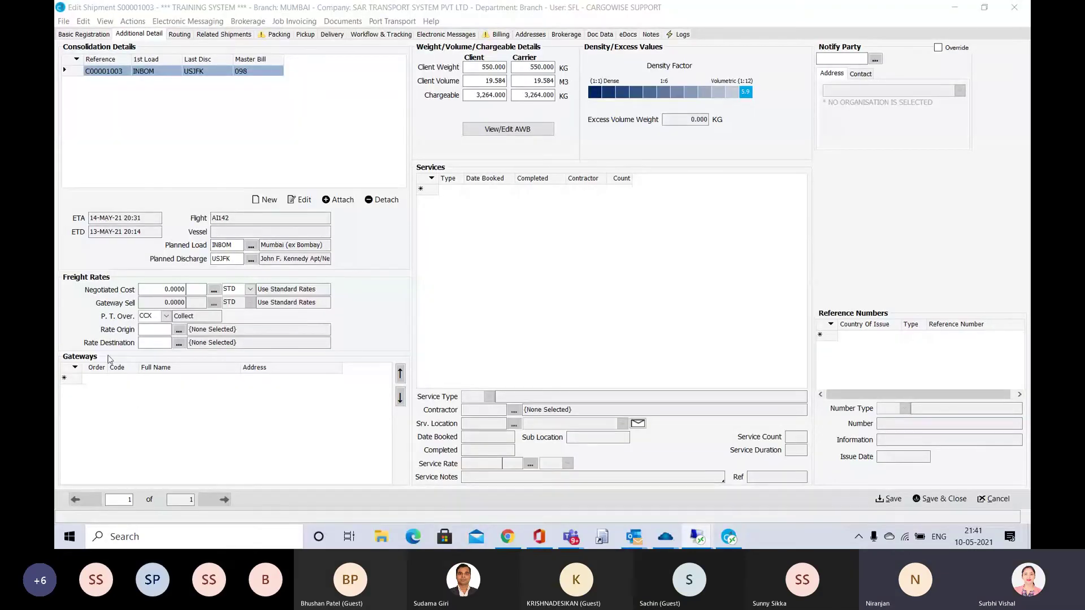
Save the shipment and preview its Neutral HAWB document.
click(348, 25)
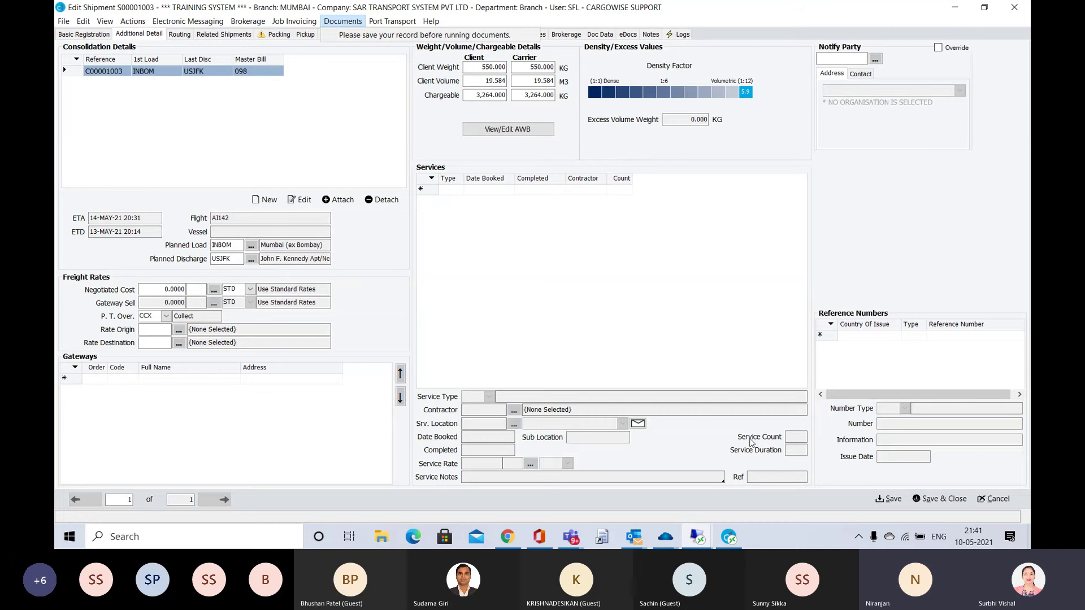
click(891, 500)
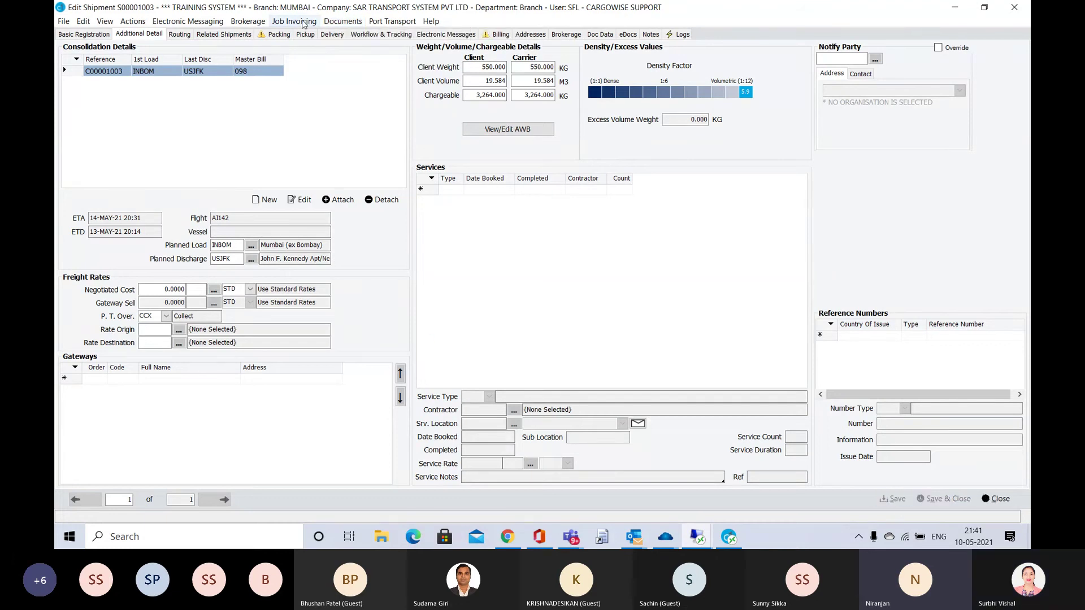
click(347, 23)
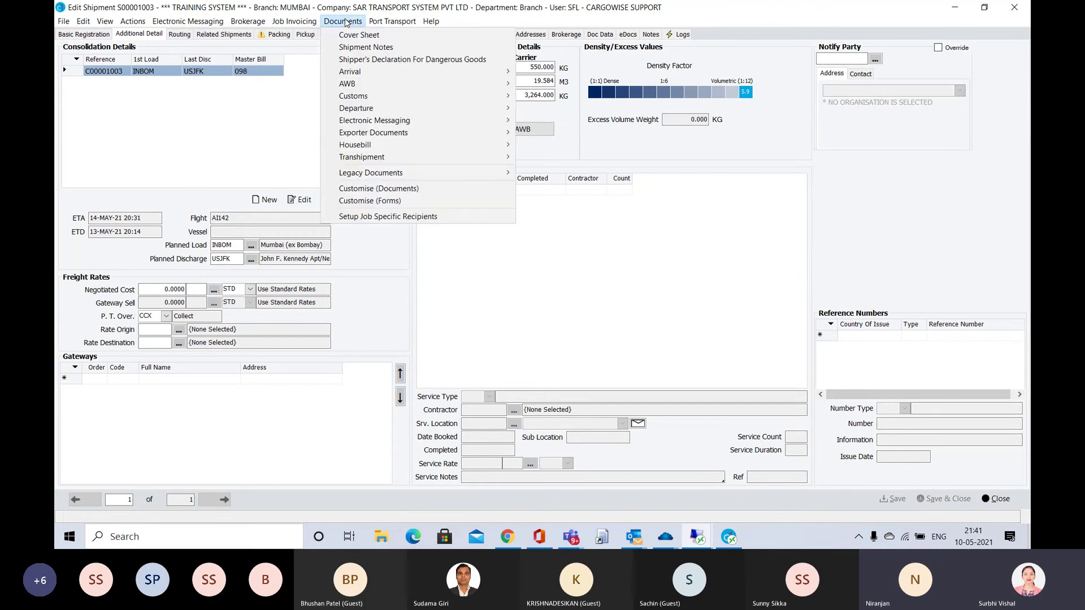
click(346, 22)
click(346, 22)
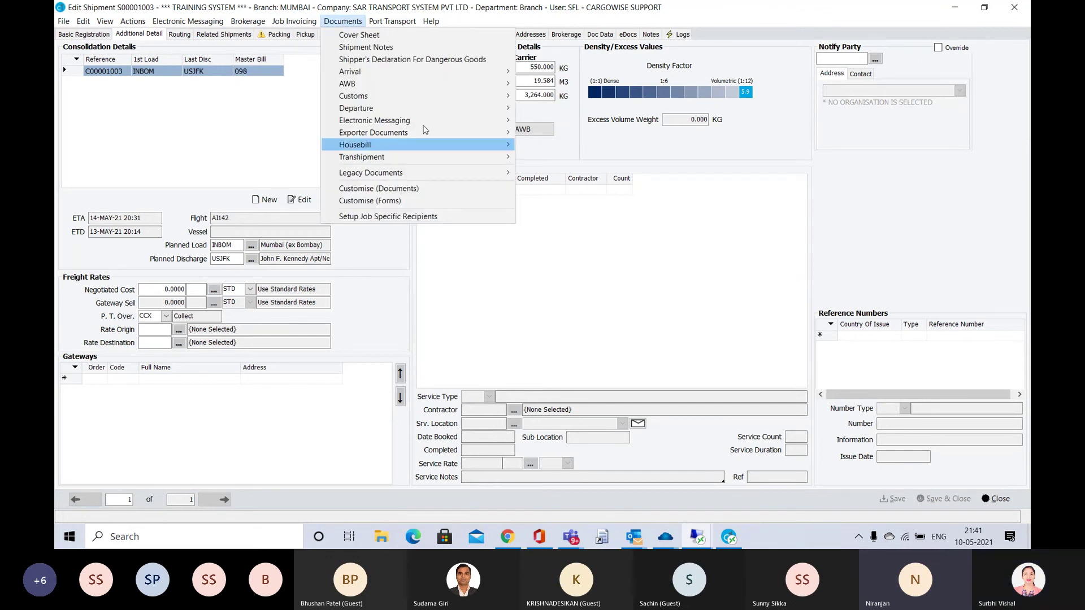
mouse_move(511, 86)
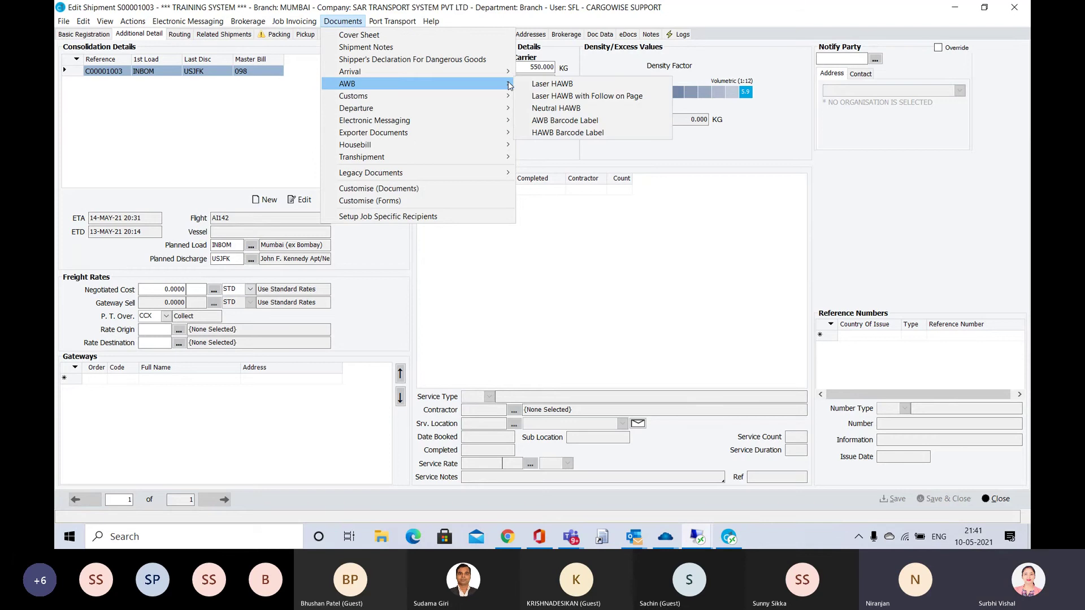
click(572, 109)
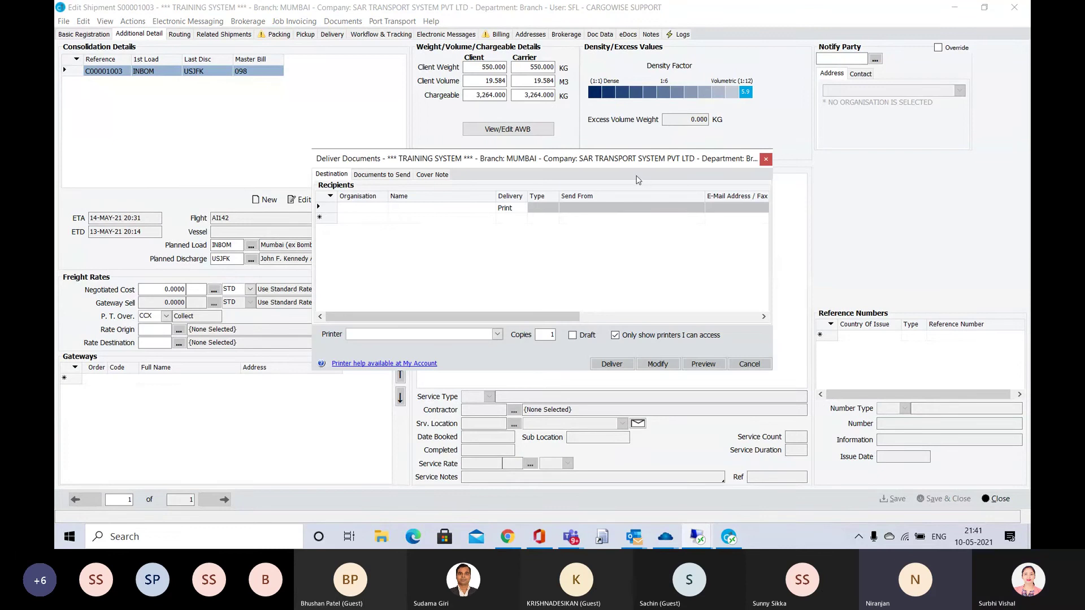
click(703, 364)
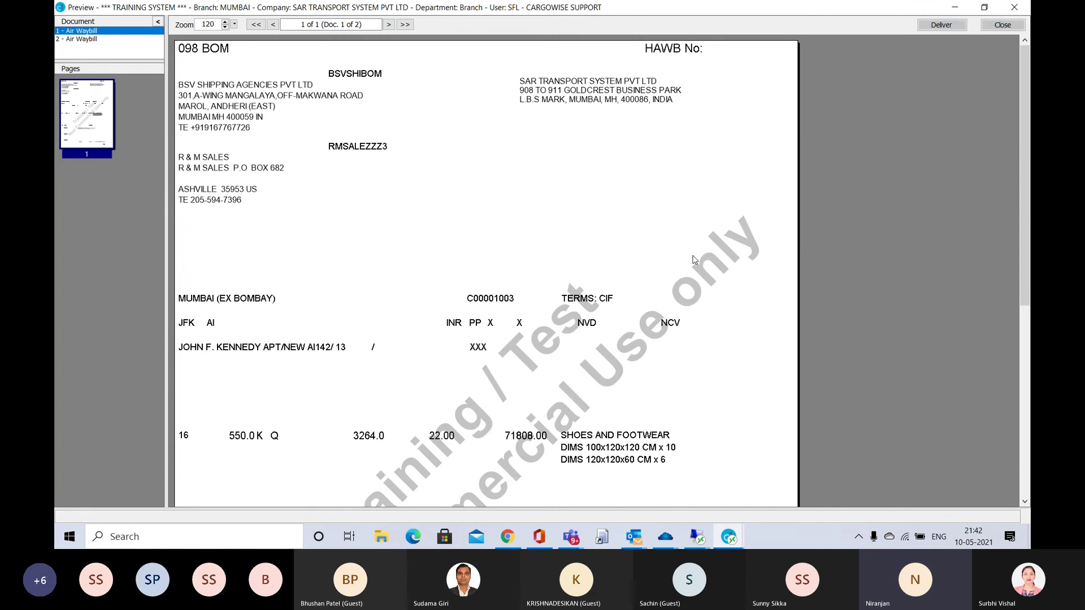
Review the Neutral HAWB's parties, cargo details and other charges, and close the preview and the document delivery window.
scroll(694, 260, down, 5)
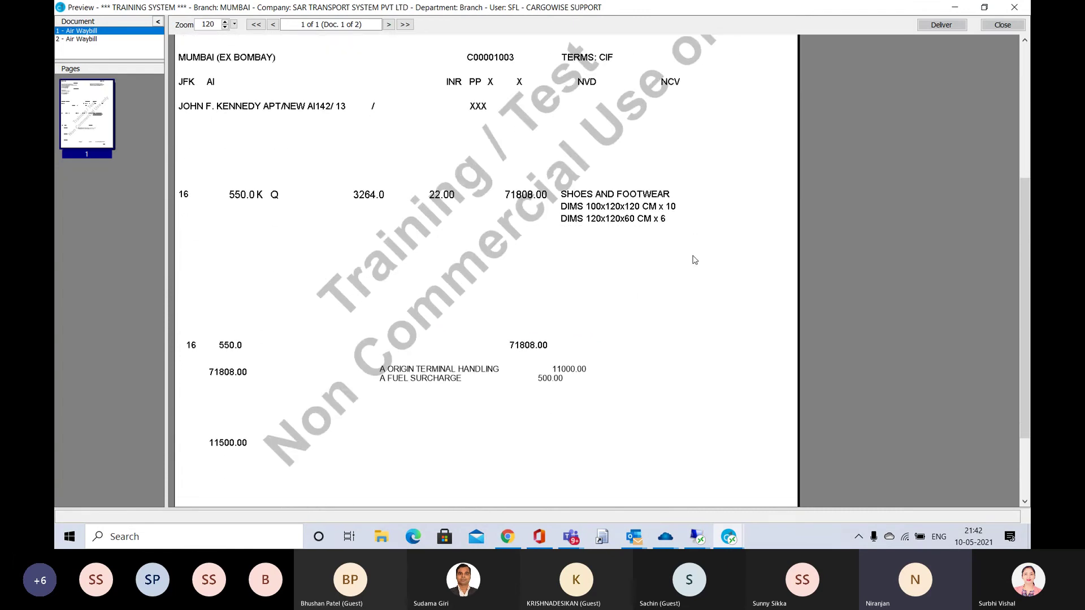
scroll(695, 260, down, 2)
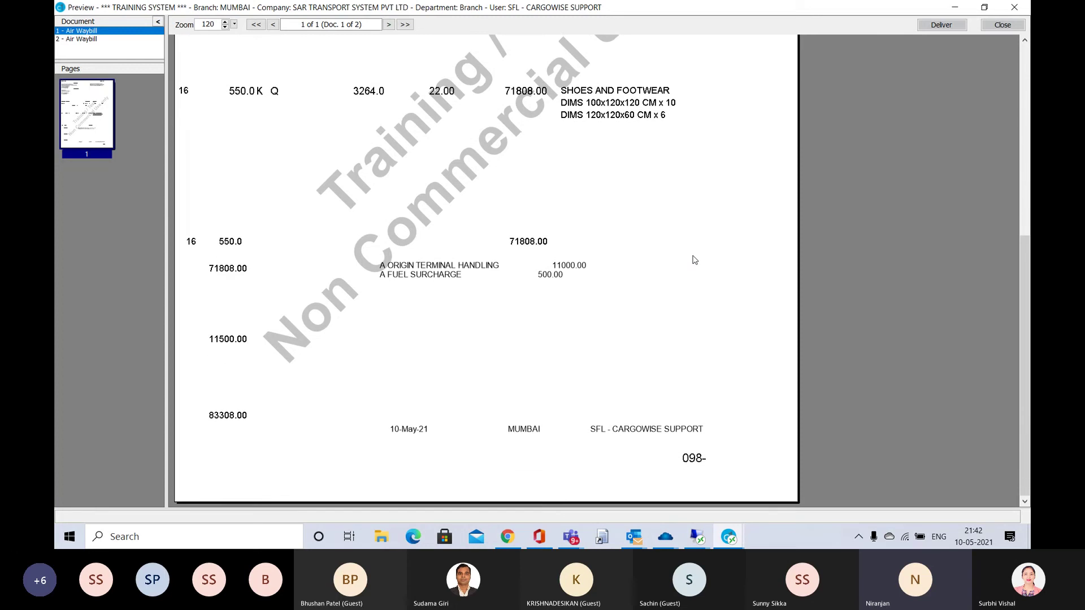
scroll(695, 259, up, 7)
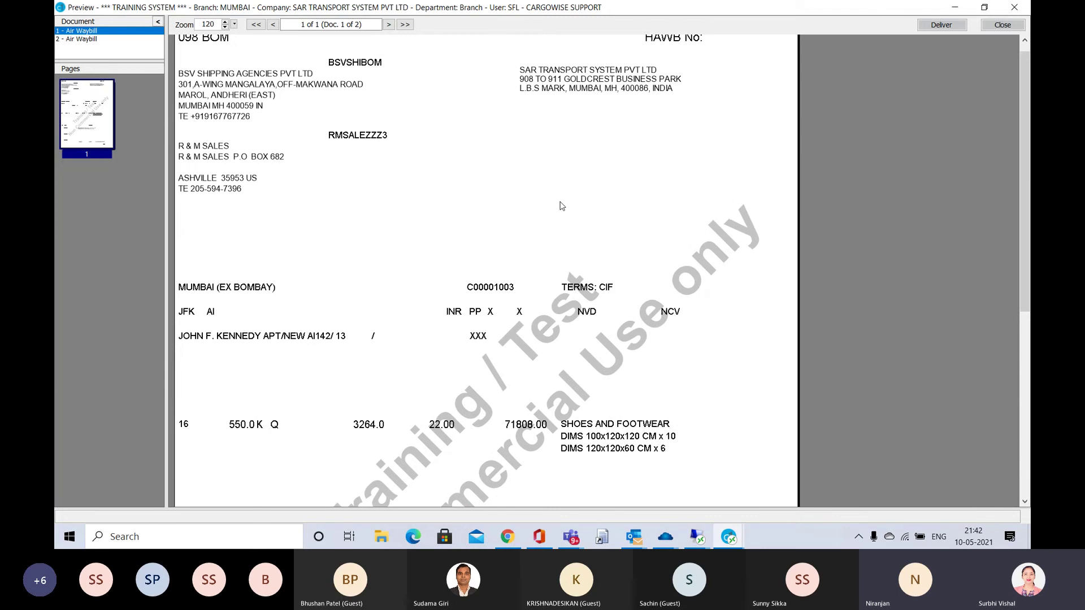
scroll(469, 178, down, 2)
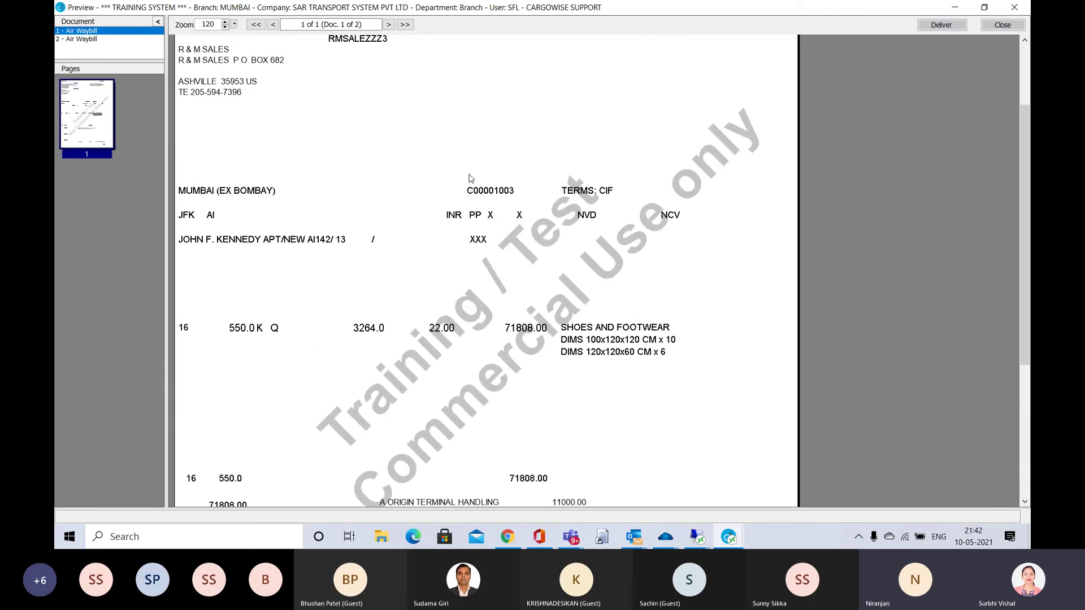
scroll(469, 178, up, 2)
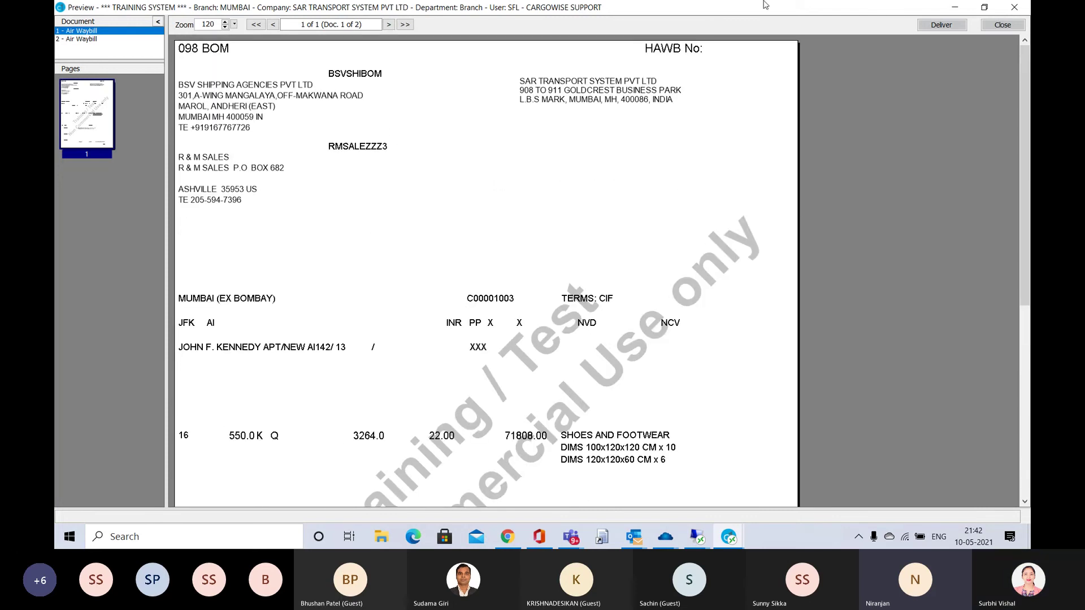
click(1002, 25)
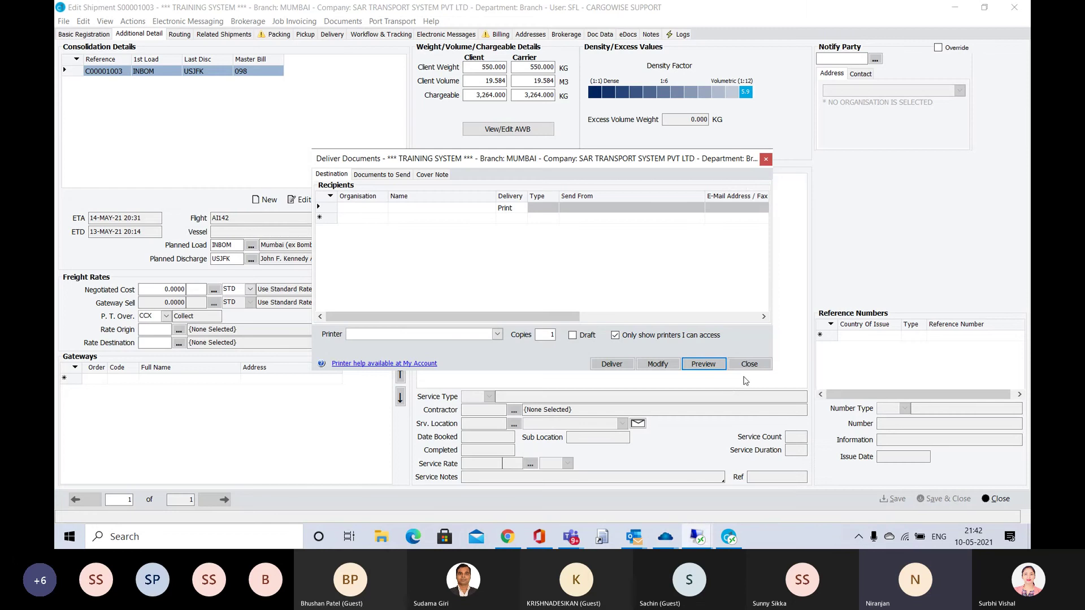
click(750, 365)
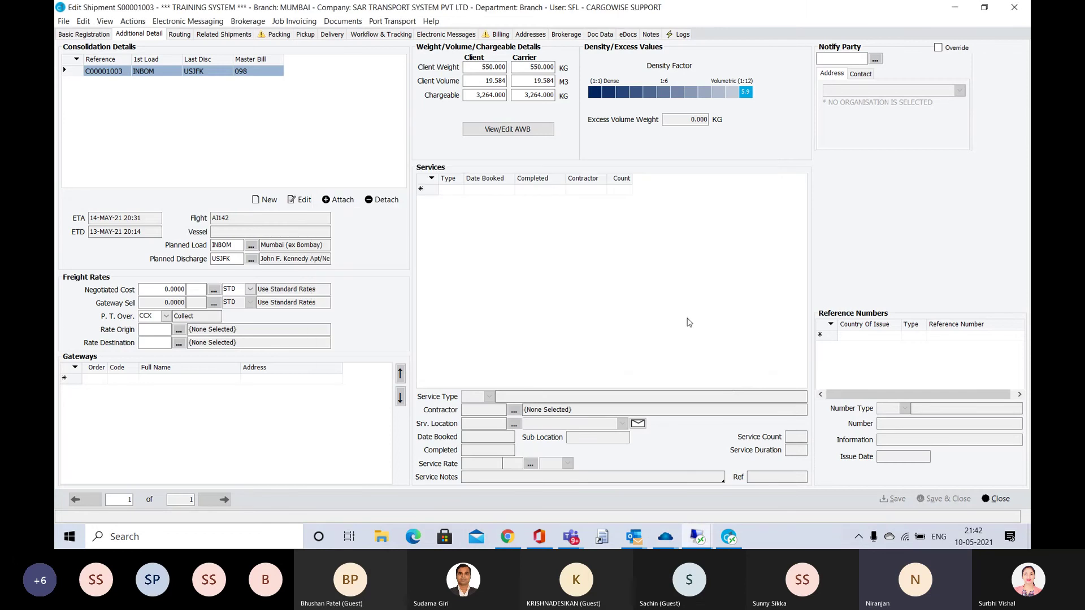
Preview the shipment's Laser HAWB document.
click(351, 22)
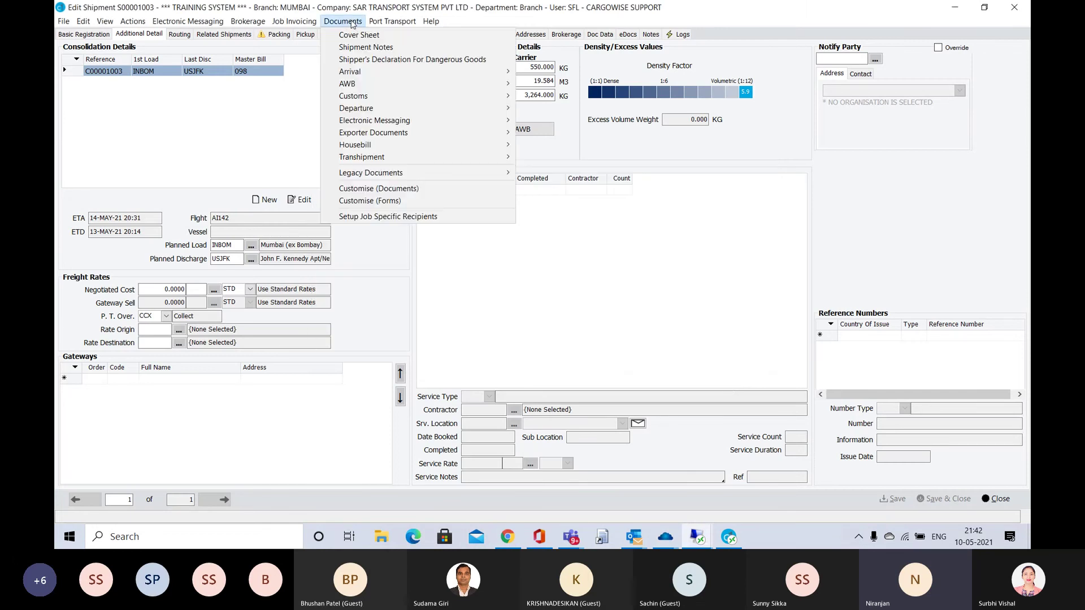
mouse_move(440, 84)
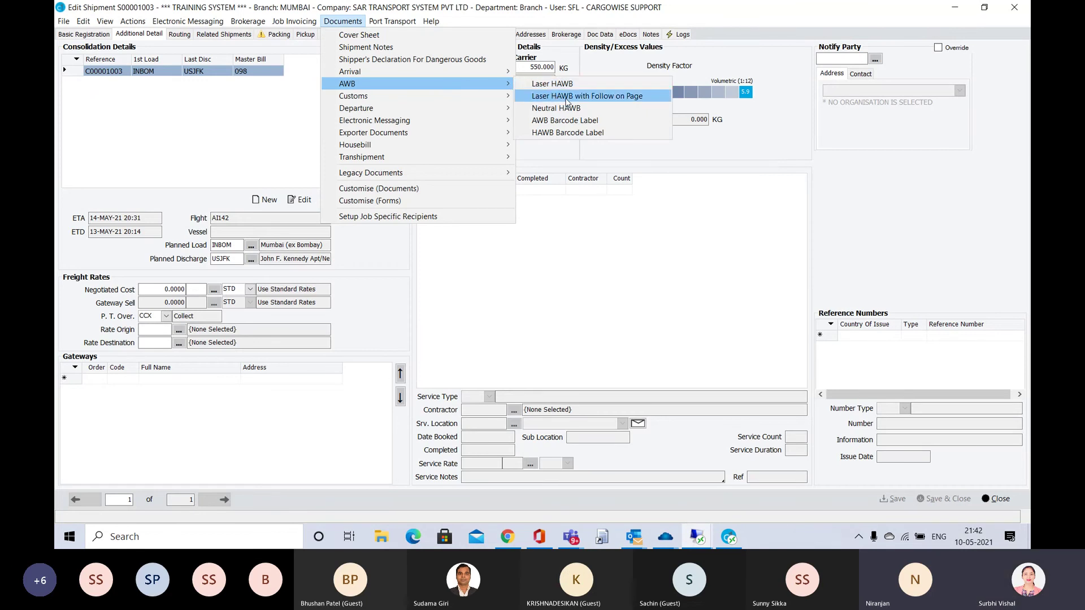
click(593, 85)
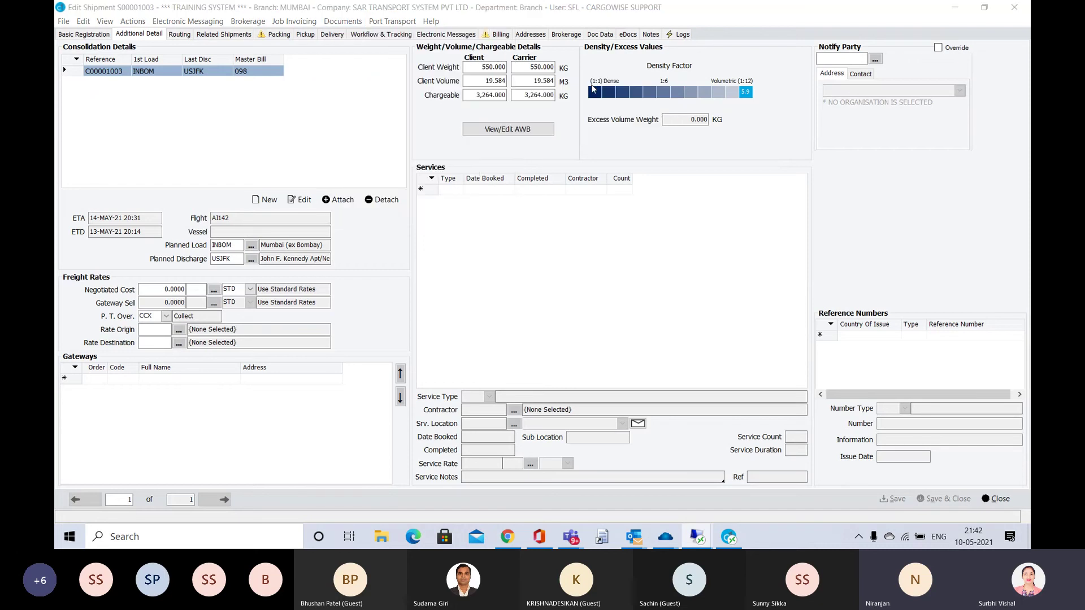
click(700, 365)
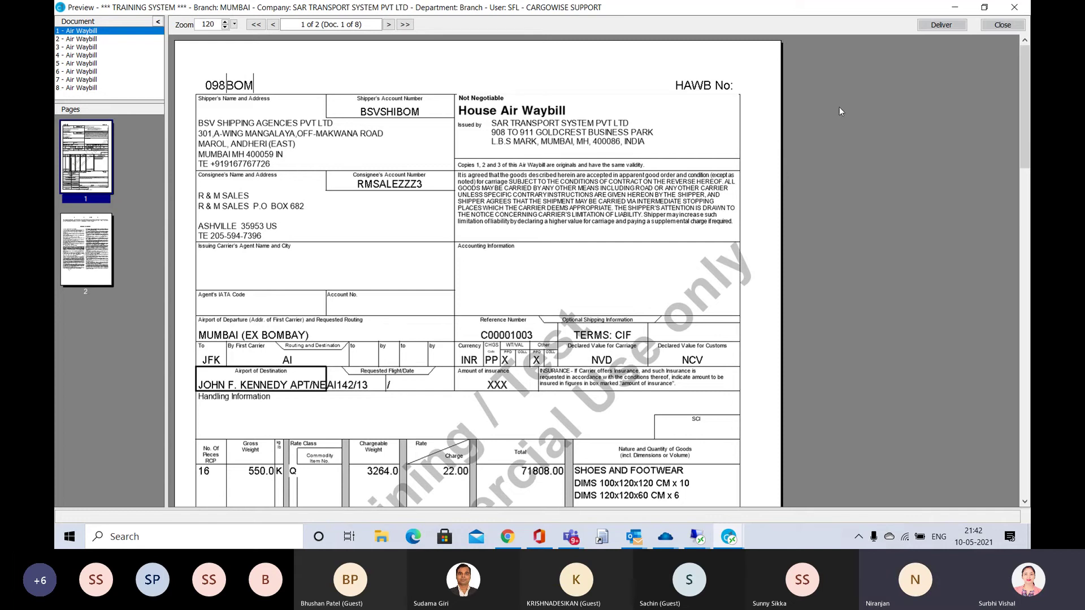
Review the first Laser HAWB copy's charges, totals and conditions of contract page.
scroll(654, 278, down, 4)
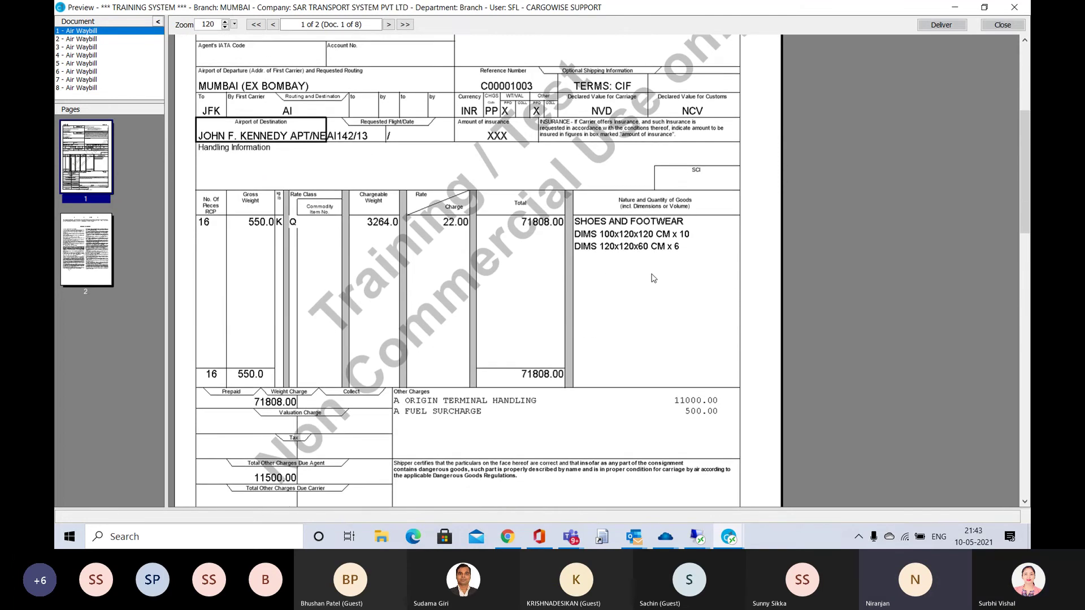
scroll(654, 278, down, 6)
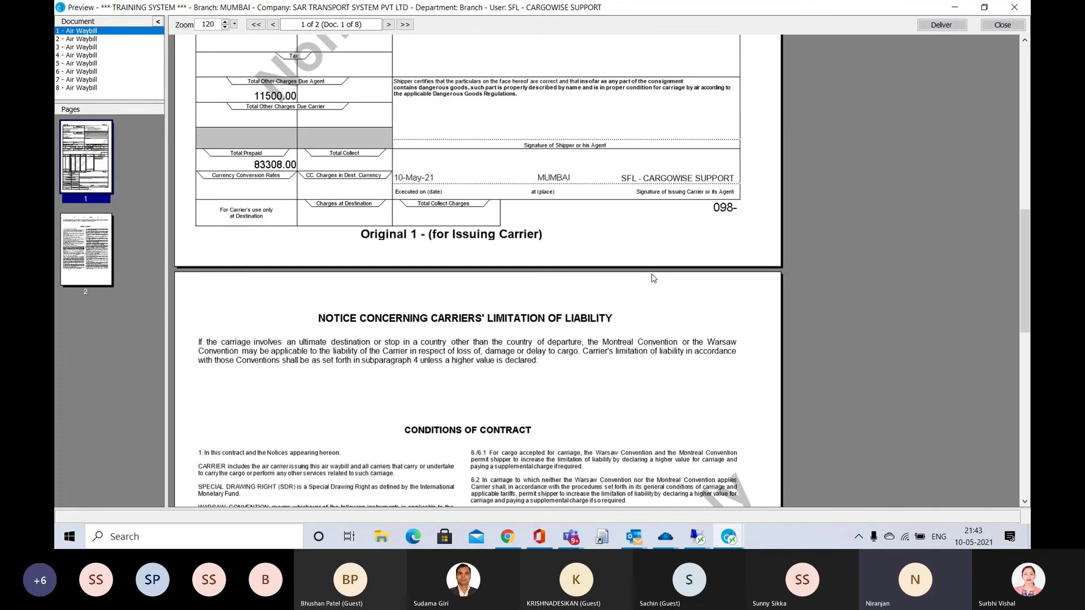
scroll(654, 278, down, 1)
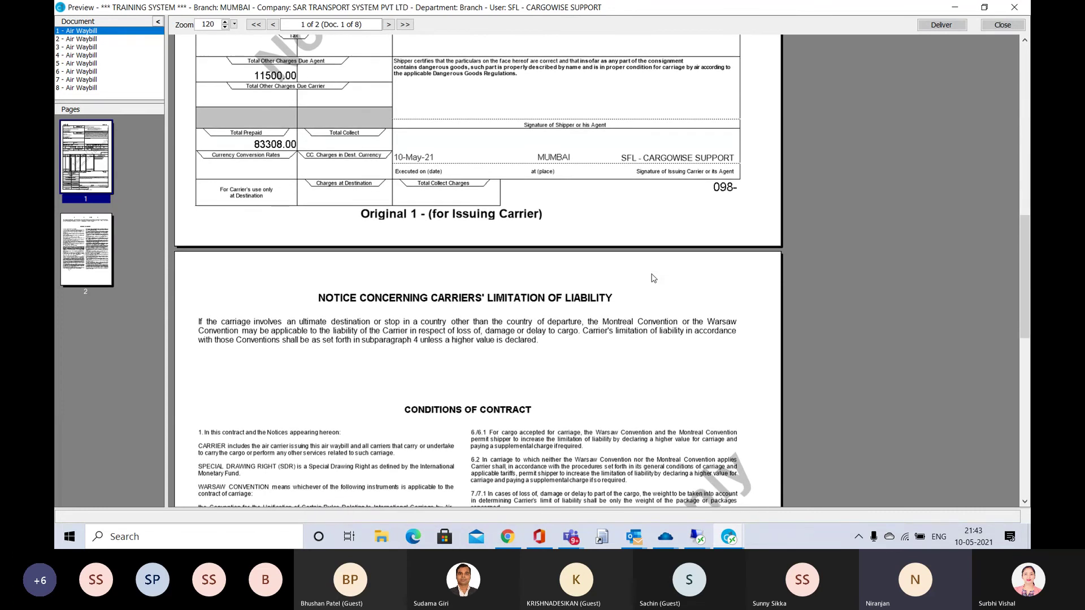
scroll(654, 278, down, 5)
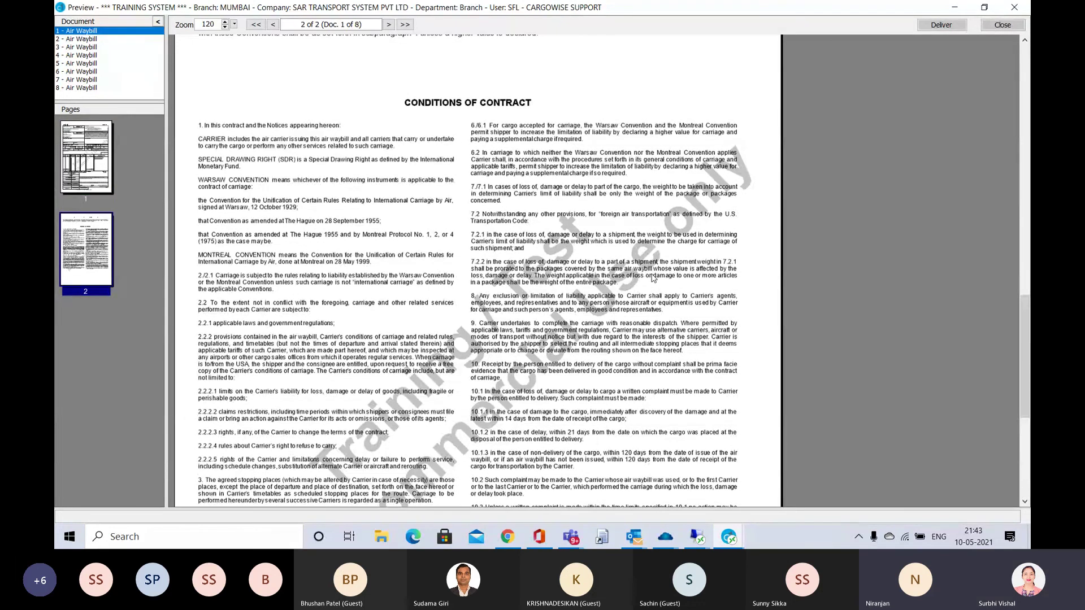
scroll(653, 278, down, 5)
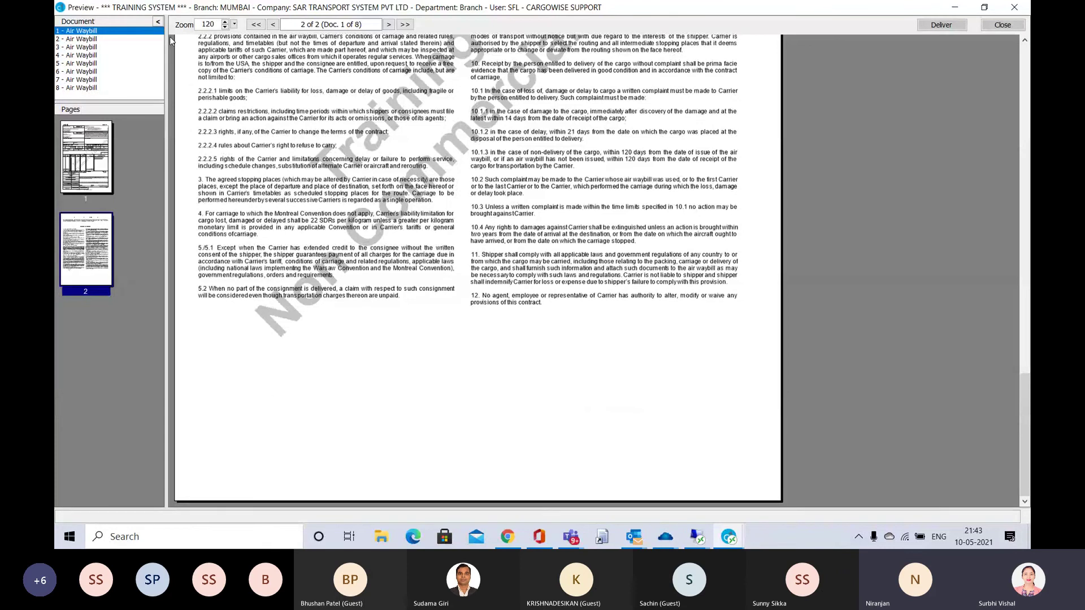
Review the second, third and fourth air waybill copies, checking which party or purpose each one is issued for.
click(94, 39)
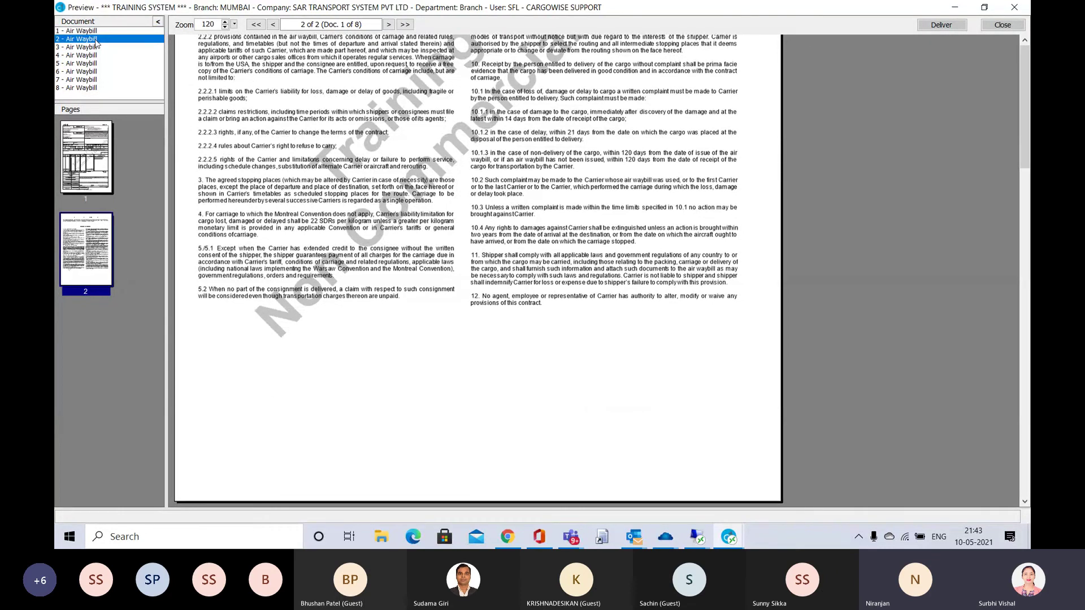
scroll(416, 179, down, 7)
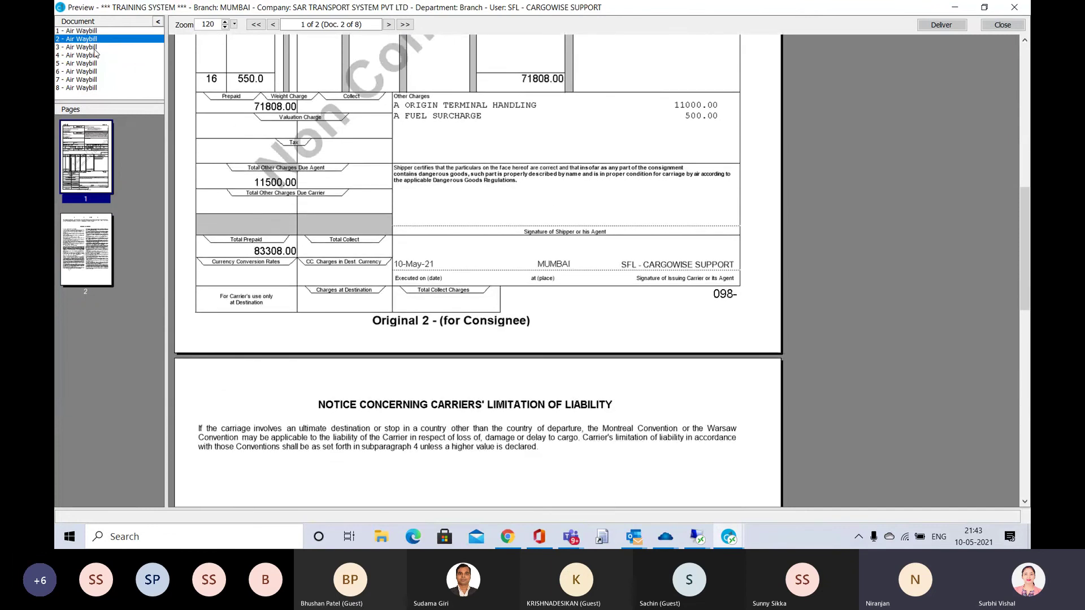
click(96, 49)
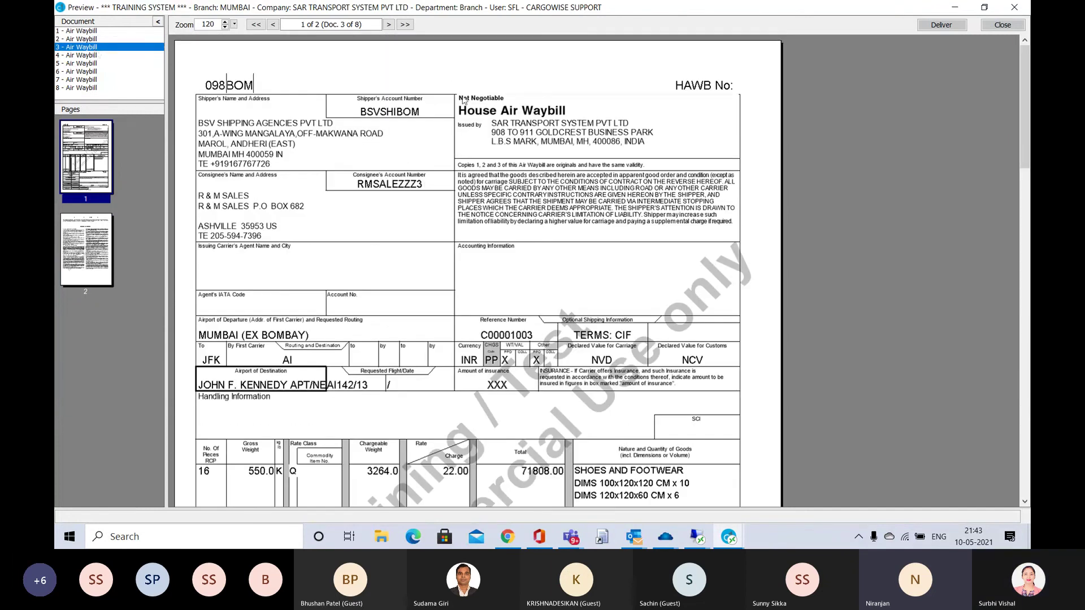
scroll(464, 101, down, 6)
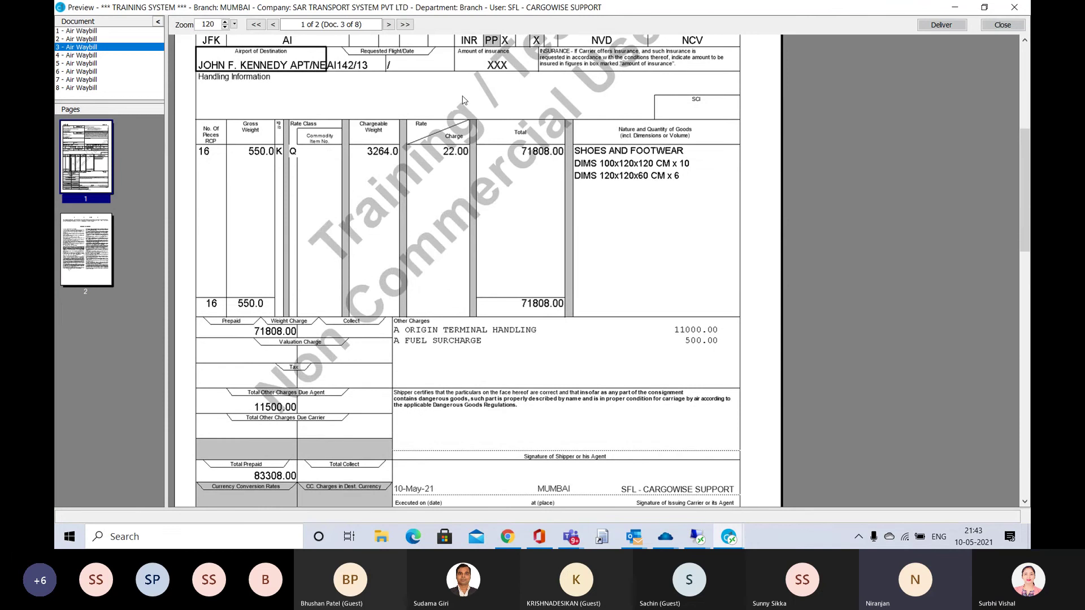
scroll(463, 100, down, 7)
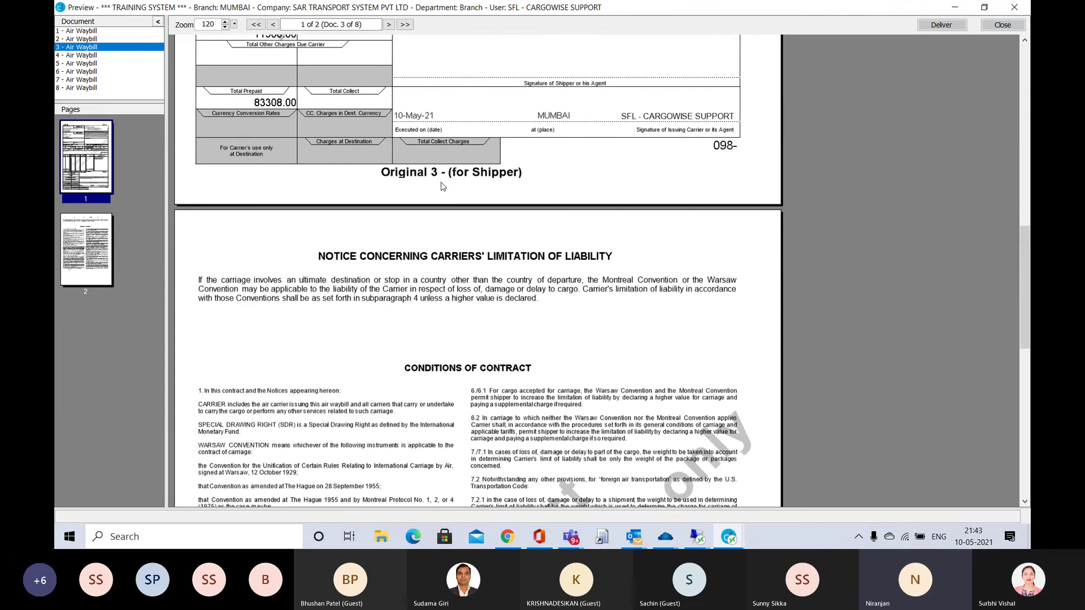
click(86, 56)
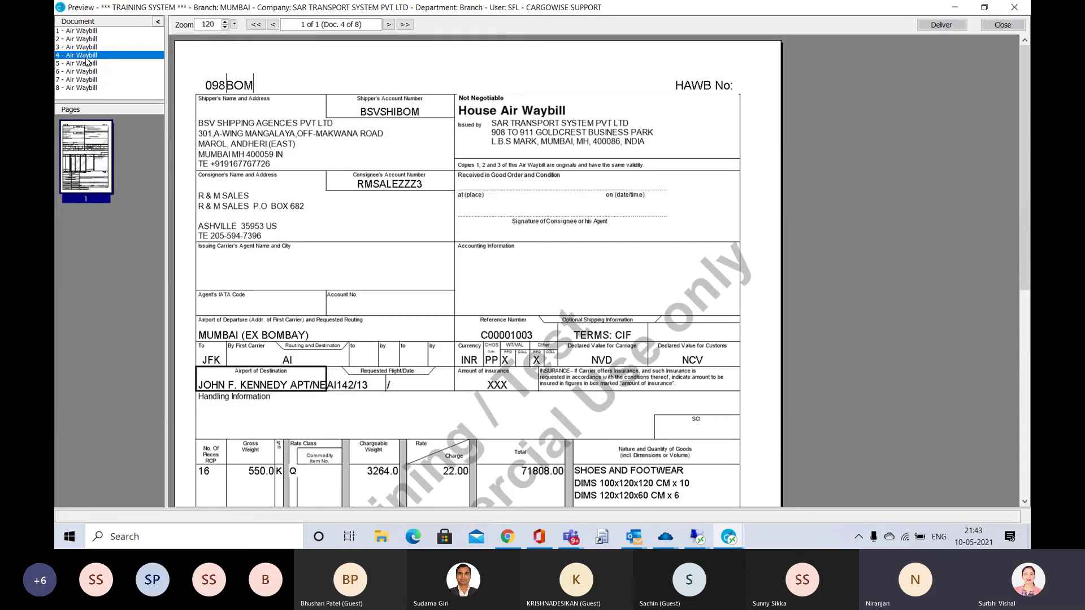
scroll(320, 189, down, 7)
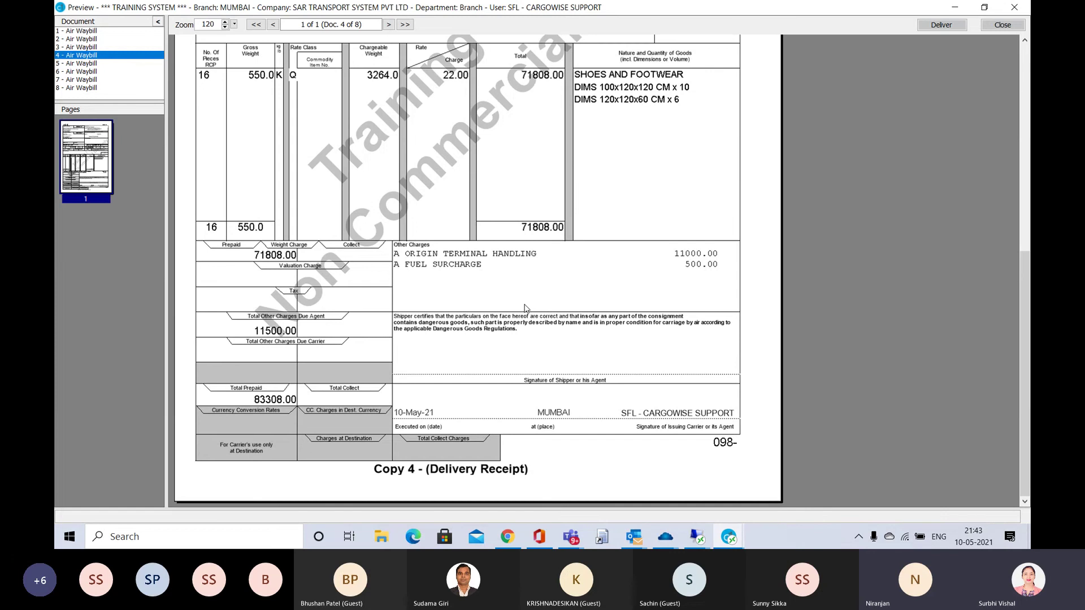
Switch to the Microsoft Teams meeting window.
key(alt+Tab)
key(alt+Tab)
key(alt+Tab)
key(alt+Tab)
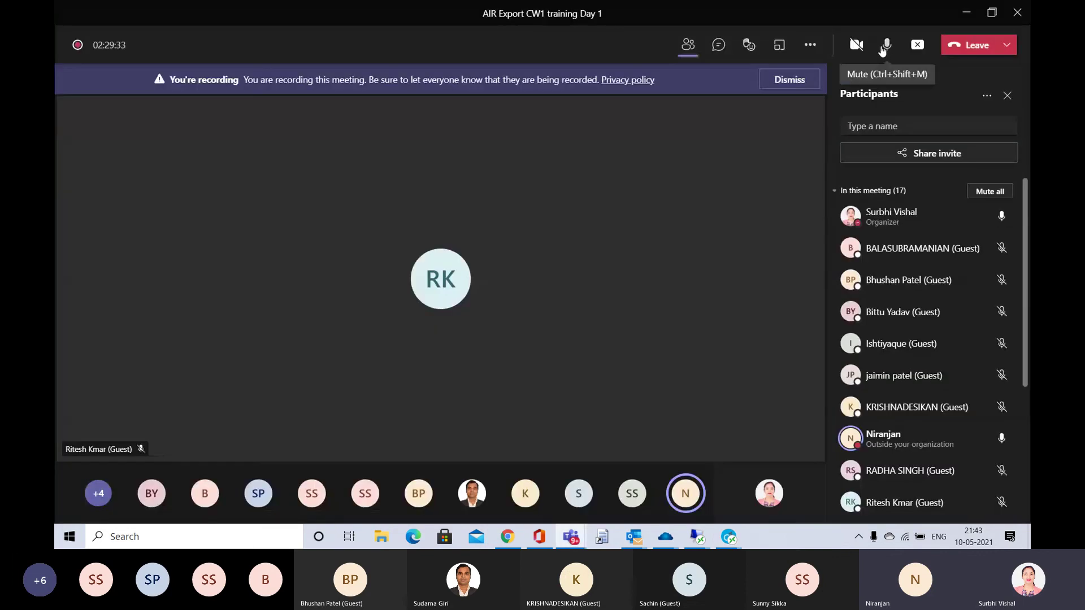
Mute and unmute the microphone twice in the Teams meeting.
click(888, 47)
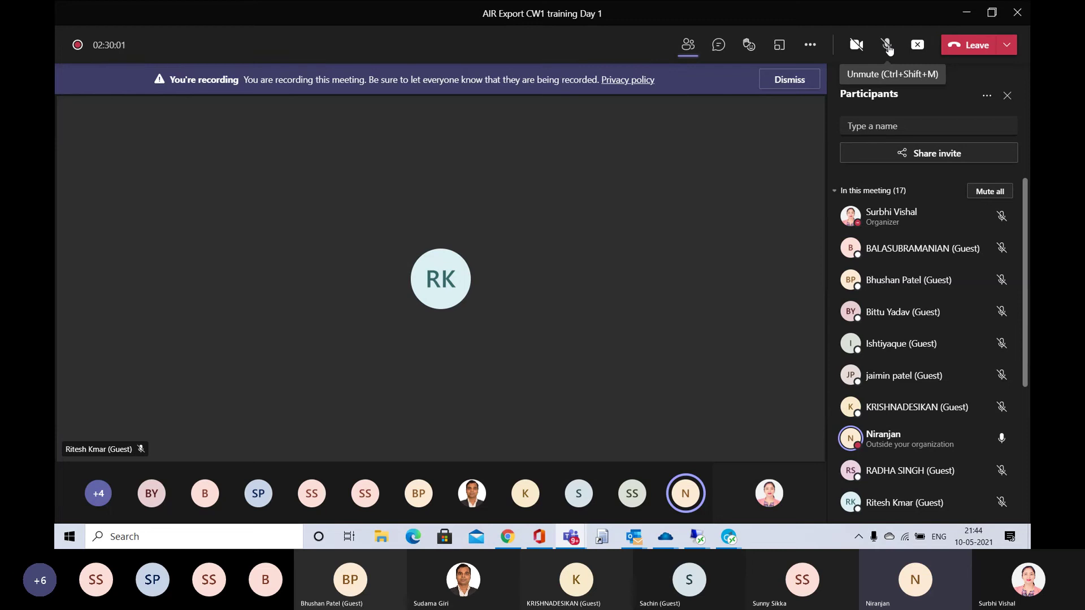
click(888, 47)
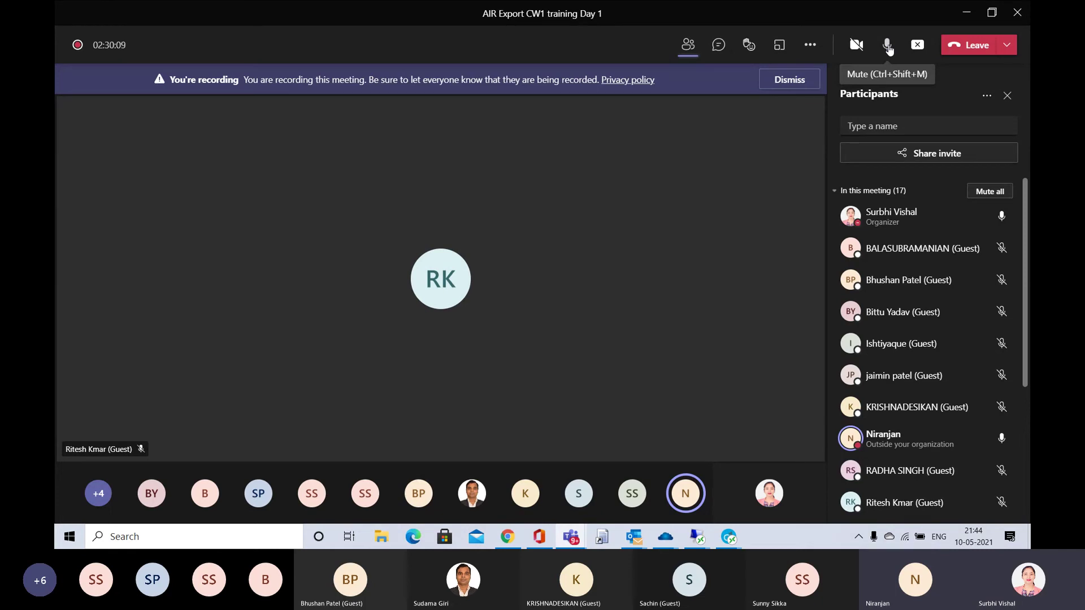
click(887, 48)
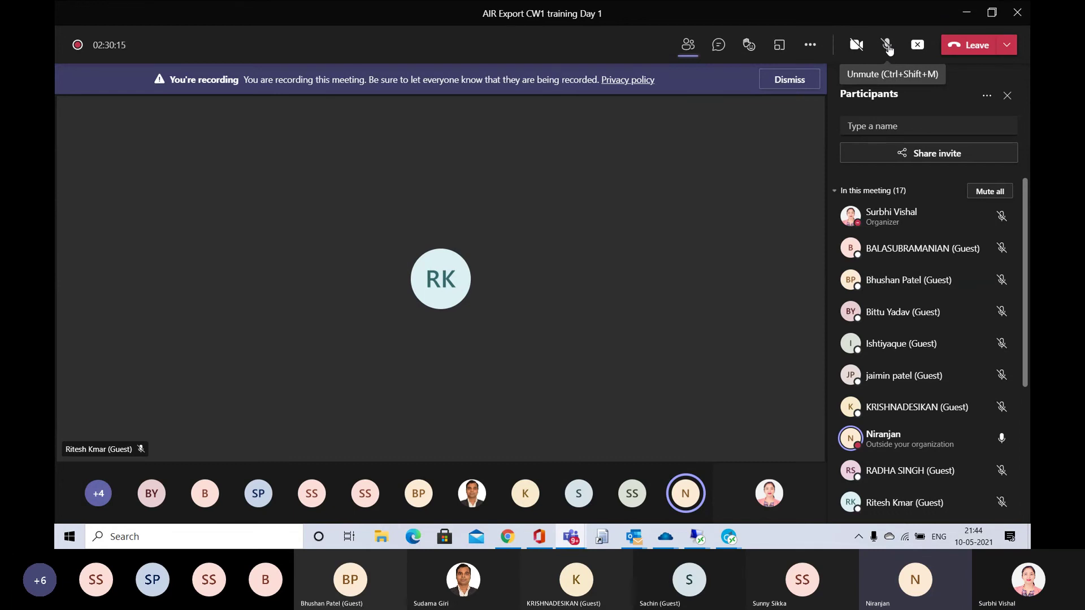
click(887, 47)
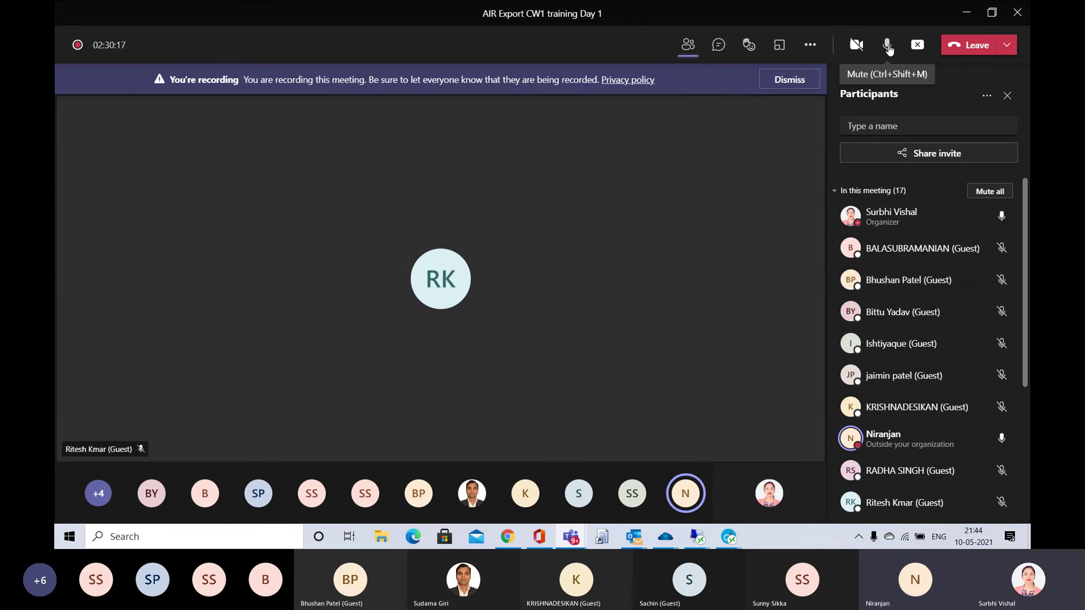
Switch back to the CargoWise air waybill preview and review the fifth, sixth and seventh copies, checking each one's purpose.
key(alt+Tab)
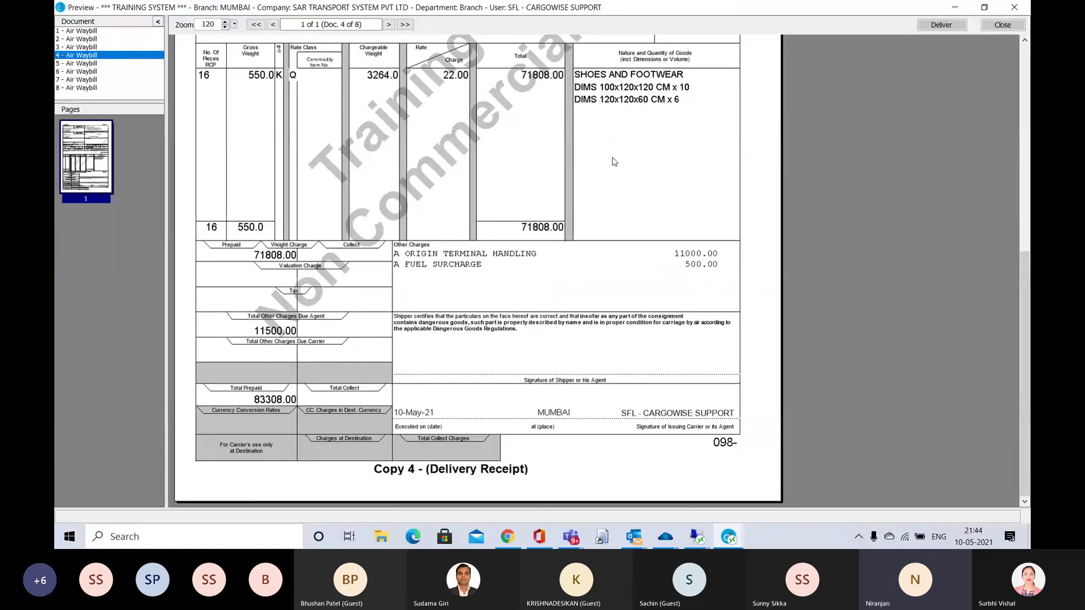
click(93, 64)
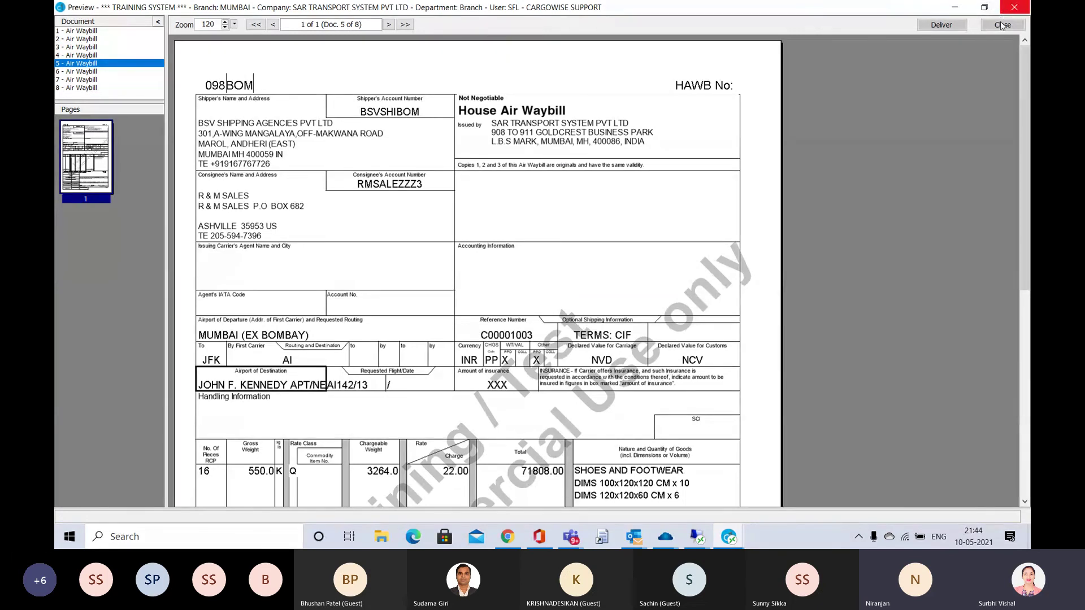
scroll(616, 126, down, 1)
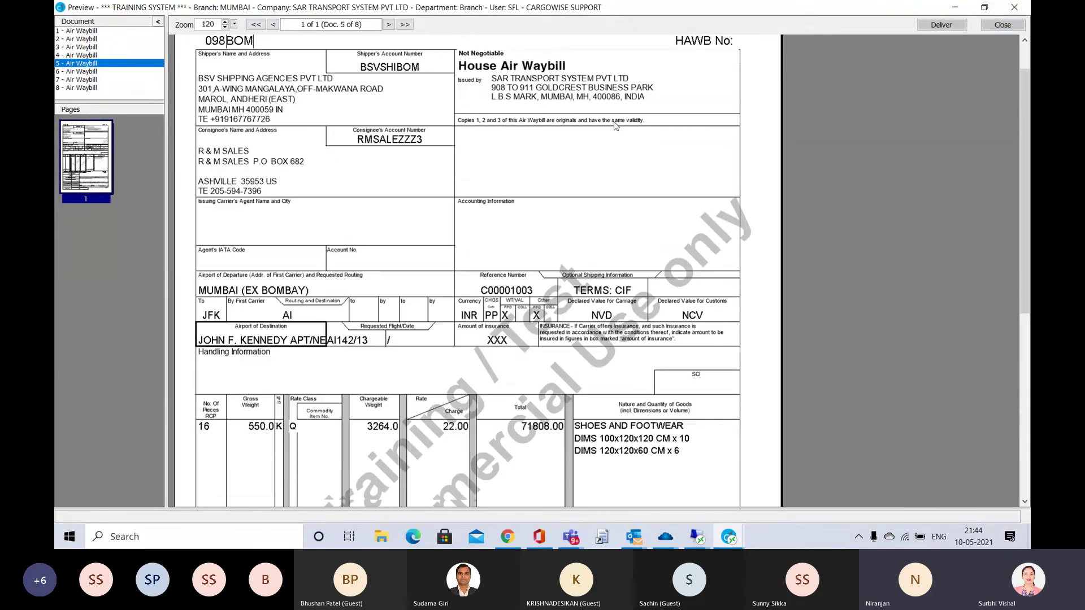
scroll(615, 125, down, 8)
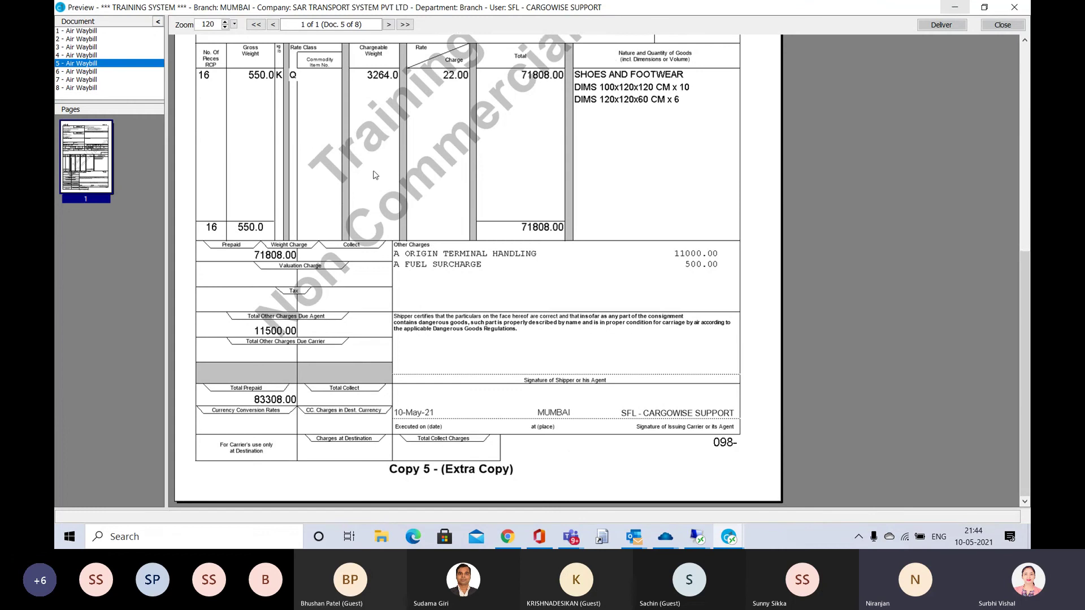
click(88, 72)
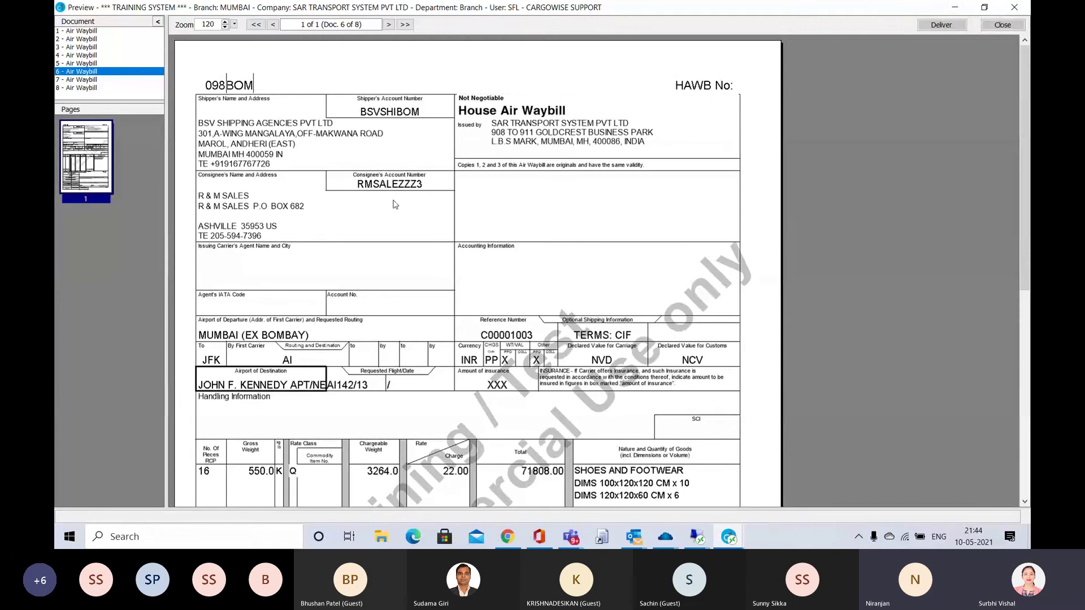
scroll(400, 198, down, 5)
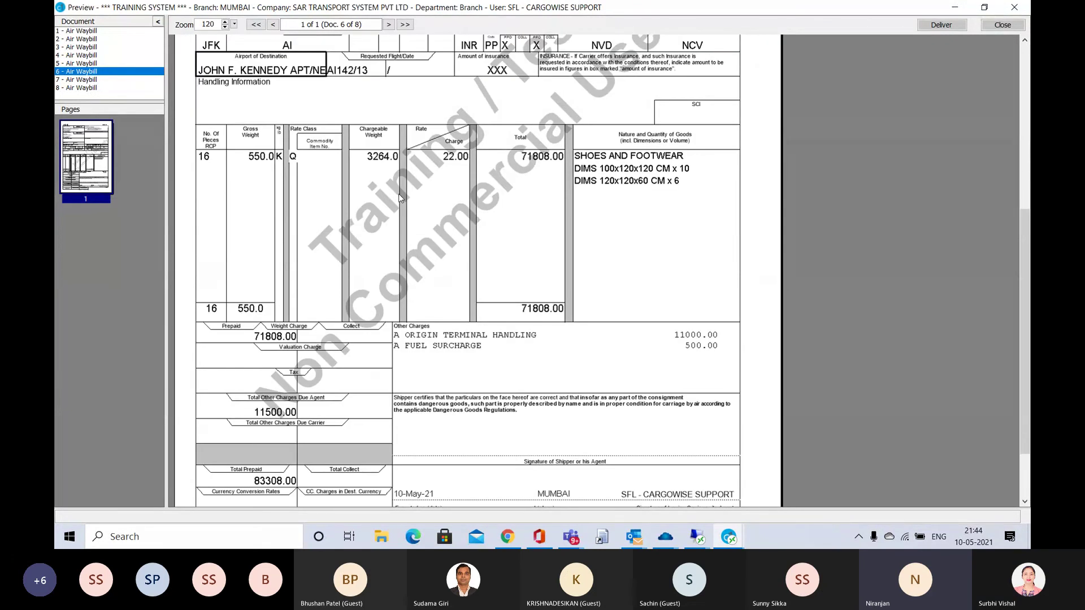
scroll(400, 197, down, 2)
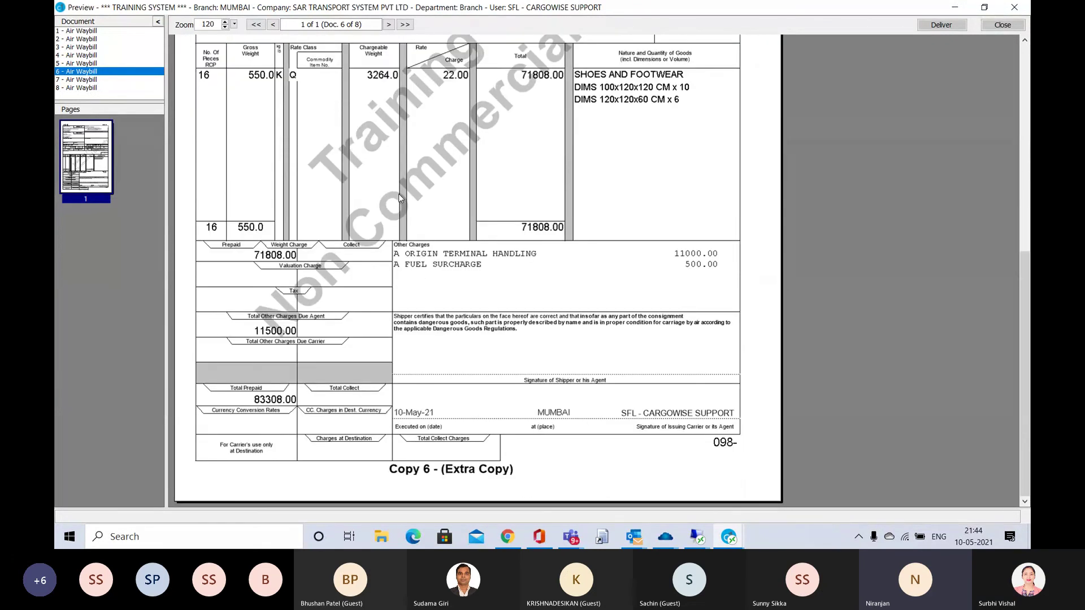
click(93, 81)
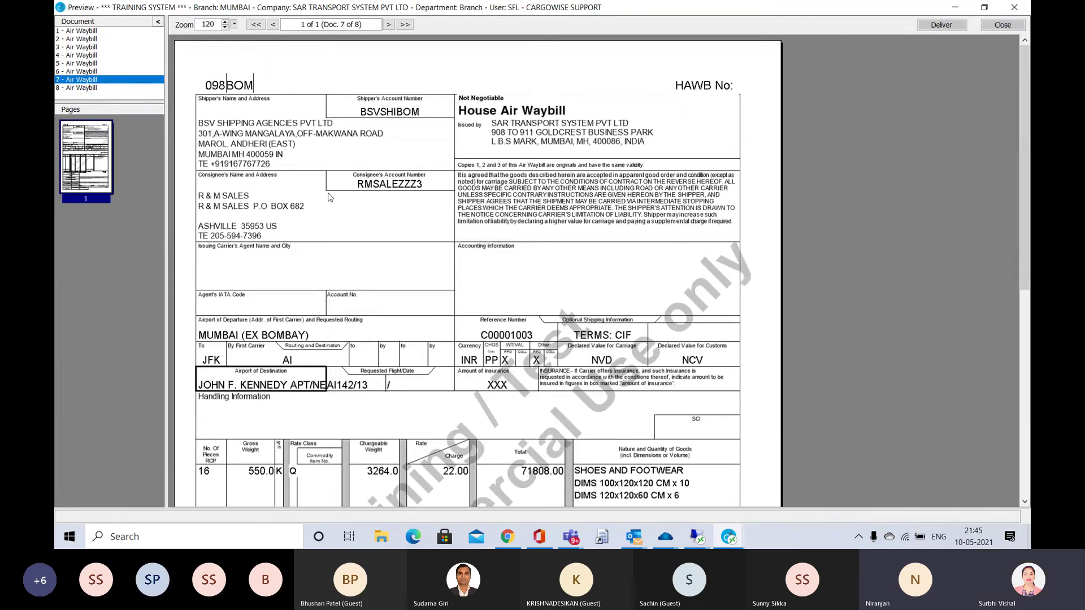
scroll(330, 197, down, 3)
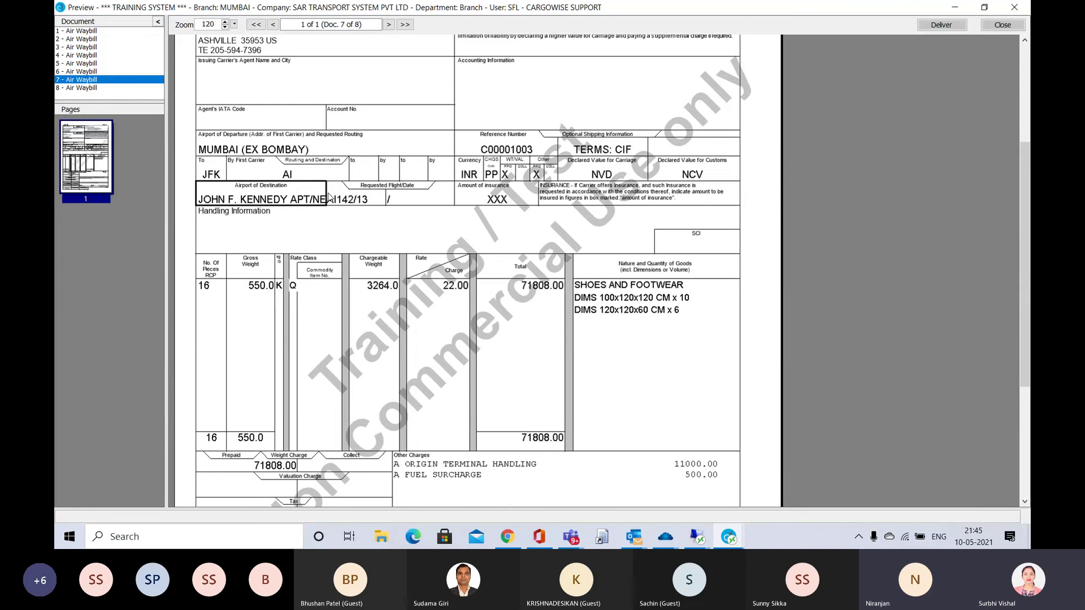
scroll(330, 197, down, 3)
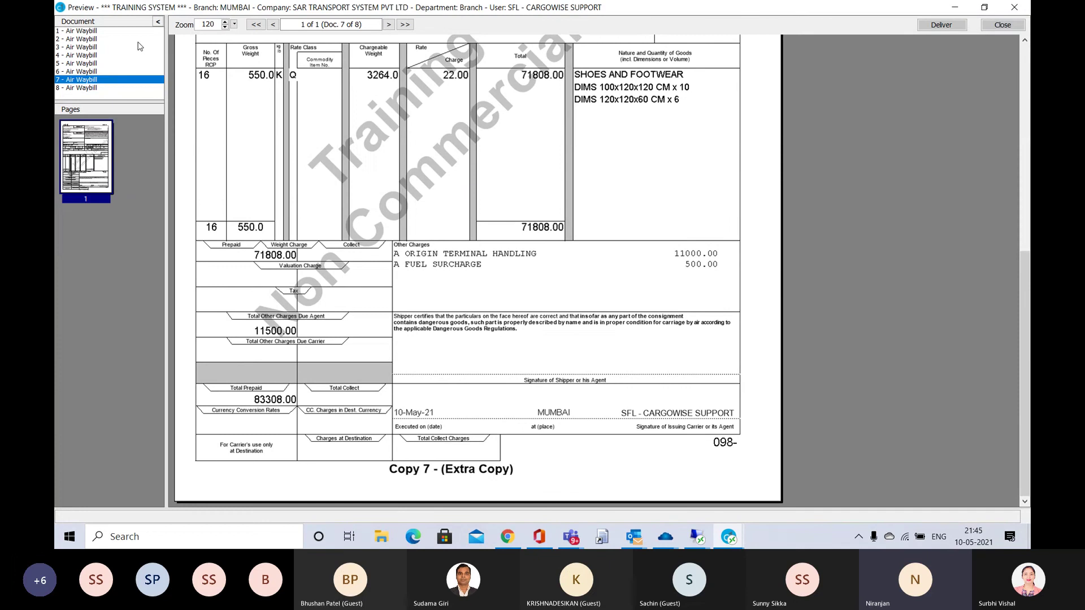
Recheck the second air waybill copy's charges, totals and the party it is issued for.
click(91, 39)
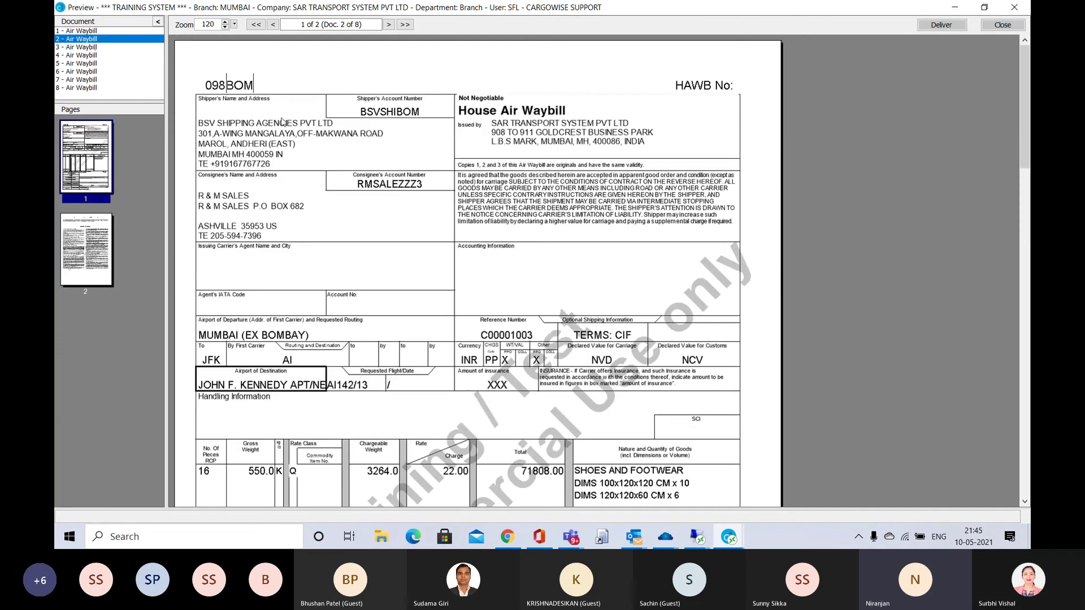
scroll(285, 121, down, 8)
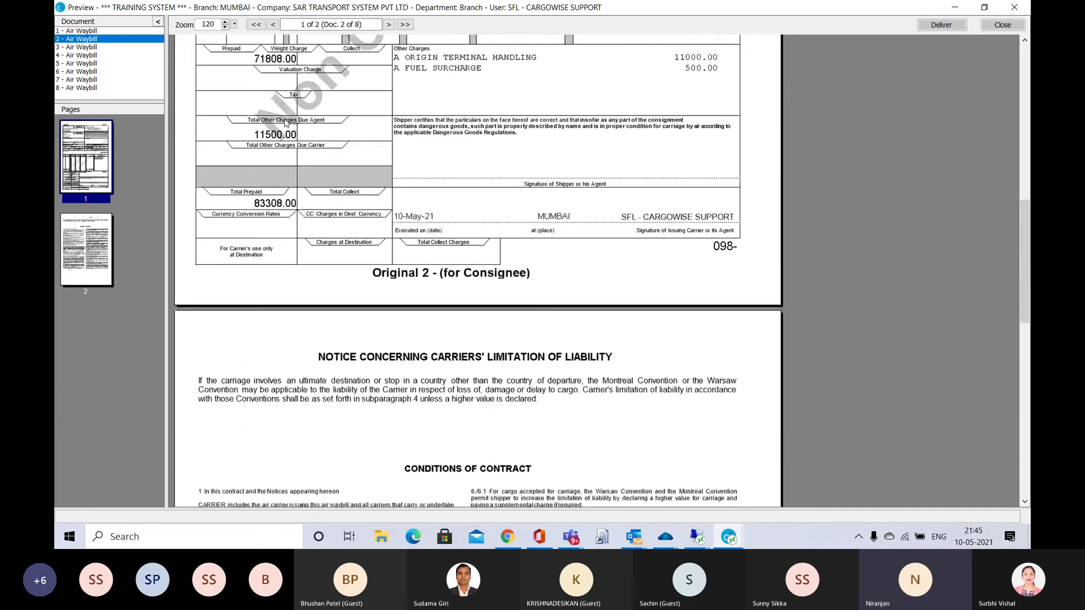
scroll(285, 121, down, 1)
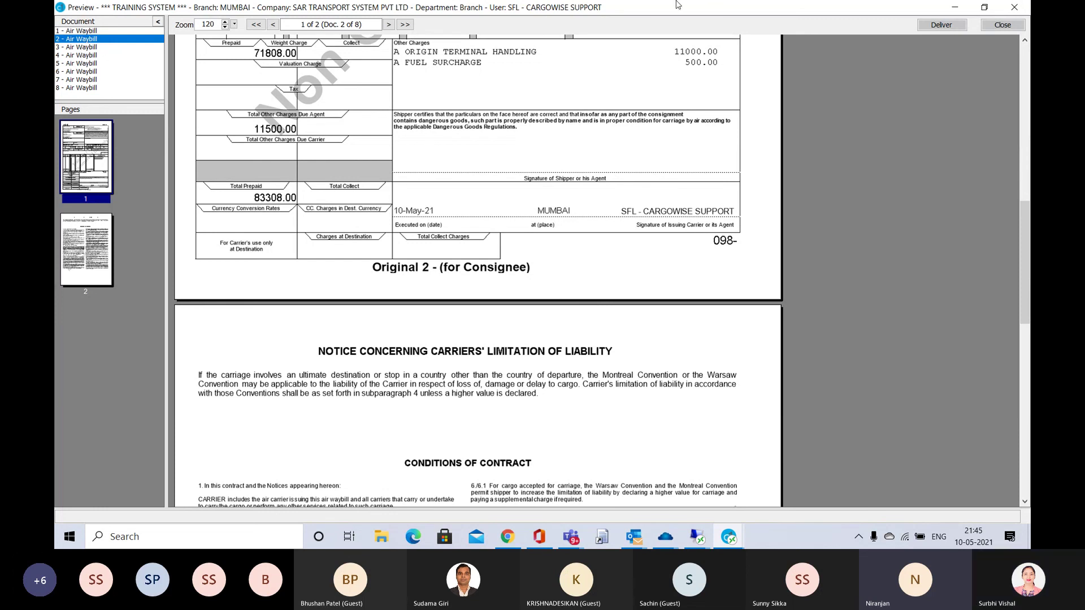
Close the air waybill preview and the Deliver Documents dialog to return to the shipment.
click(1005, 26)
click(1007, 25)
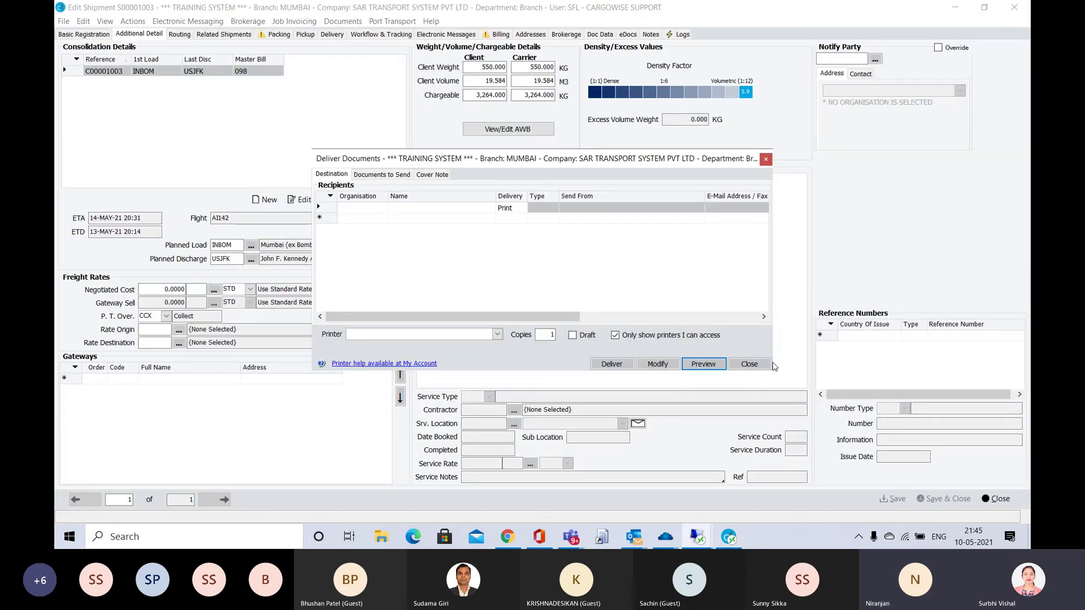
click(750, 365)
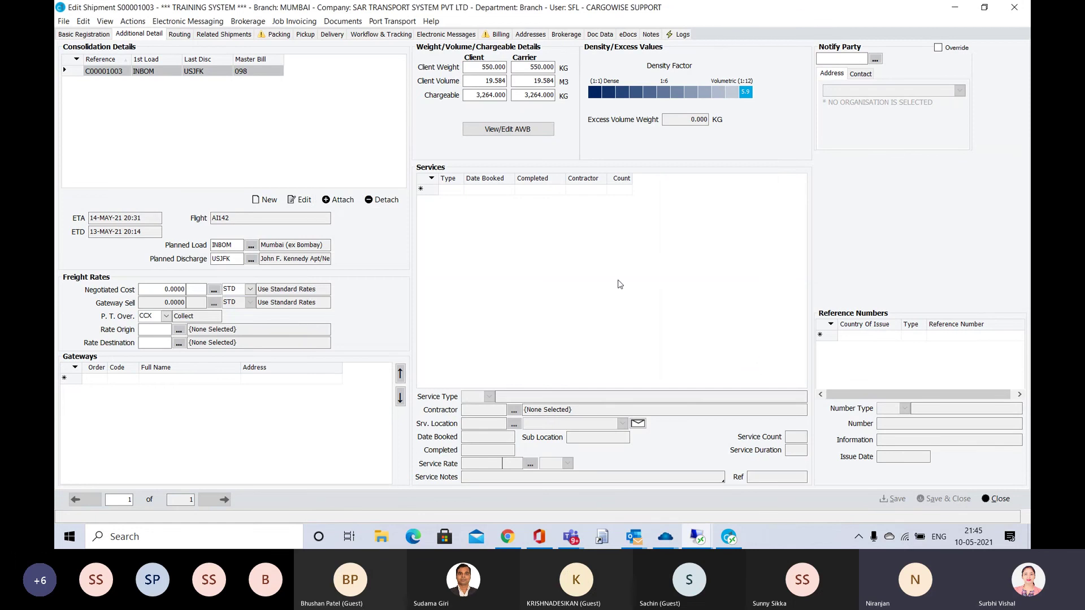
Examine which departure and exporter documents can be produced for the shipment, leaving the list without choosing one.
click(338, 22)
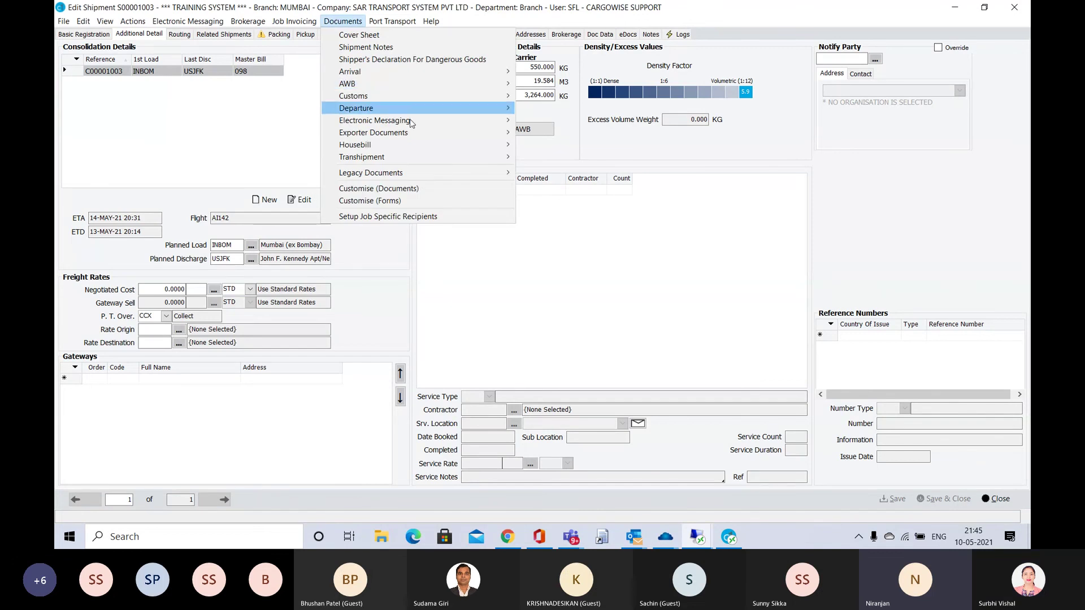
mouse_move(413, 124)
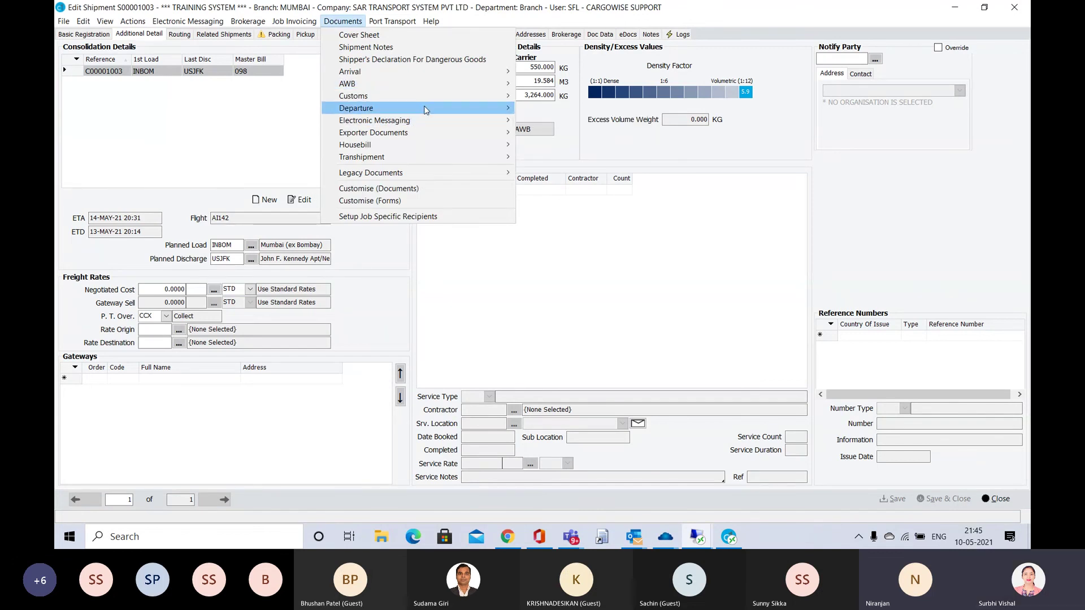
mouse_move(424, 106)
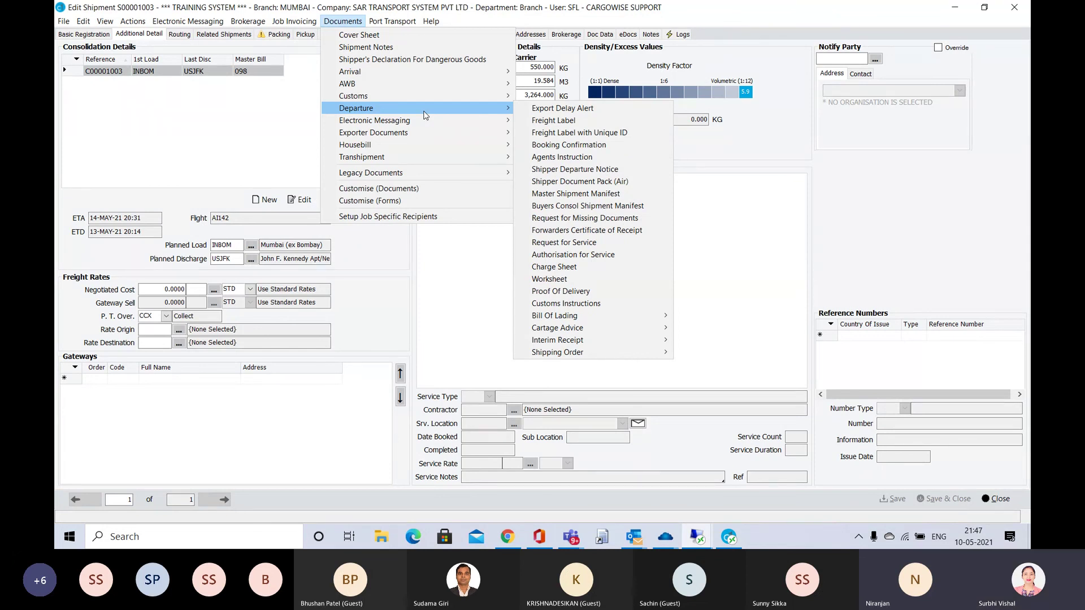
mouse_move(426, 131)
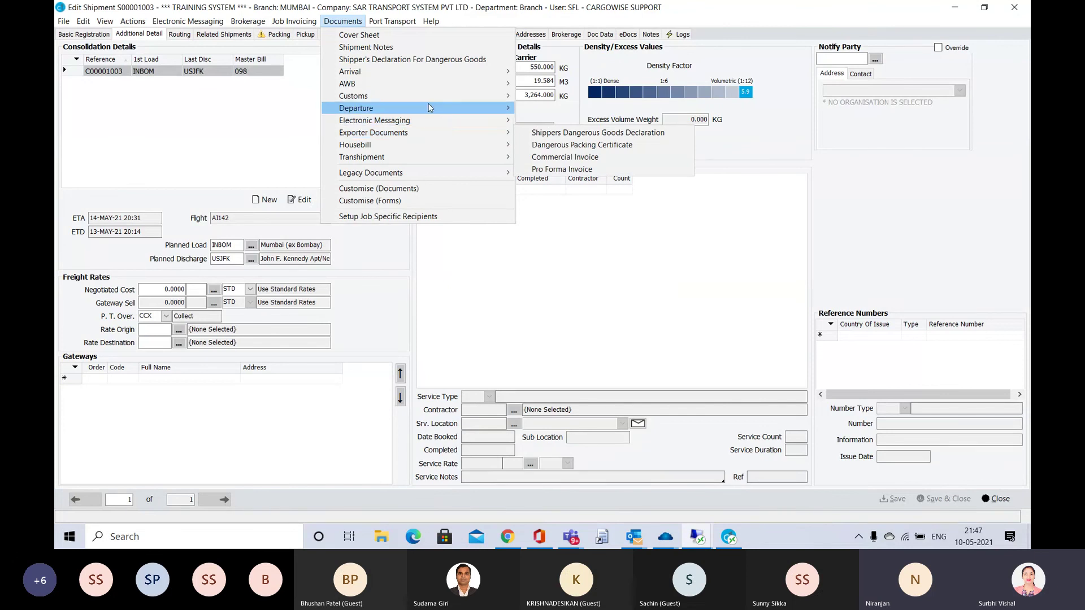
mouse_move(430, 108)
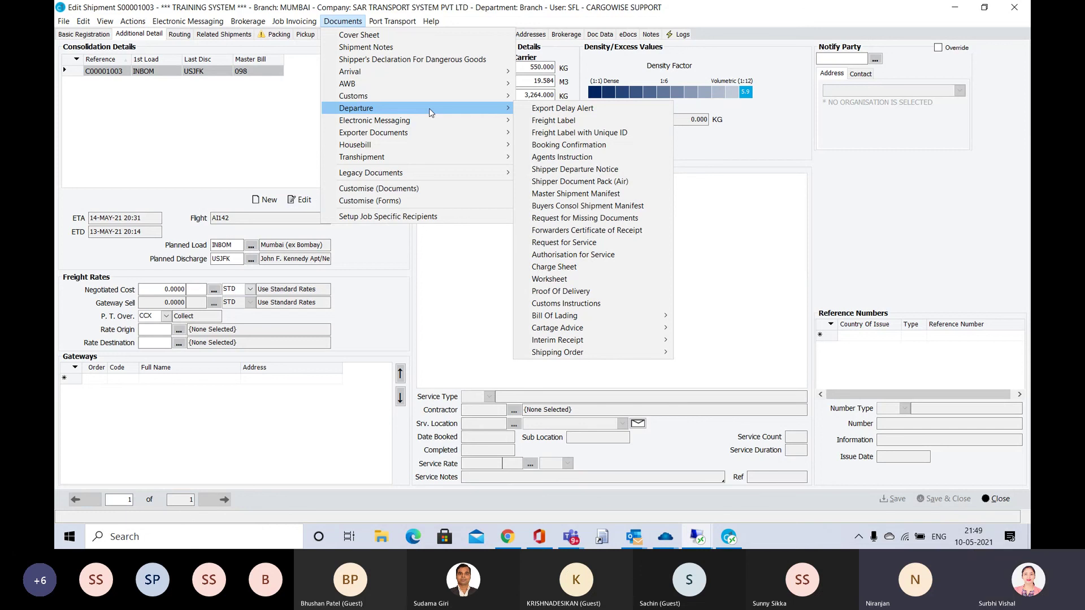
click(730, 226)
Switch to the Microsoft Teams meeting window and stop sharing the screen.
key(alt+Tab)
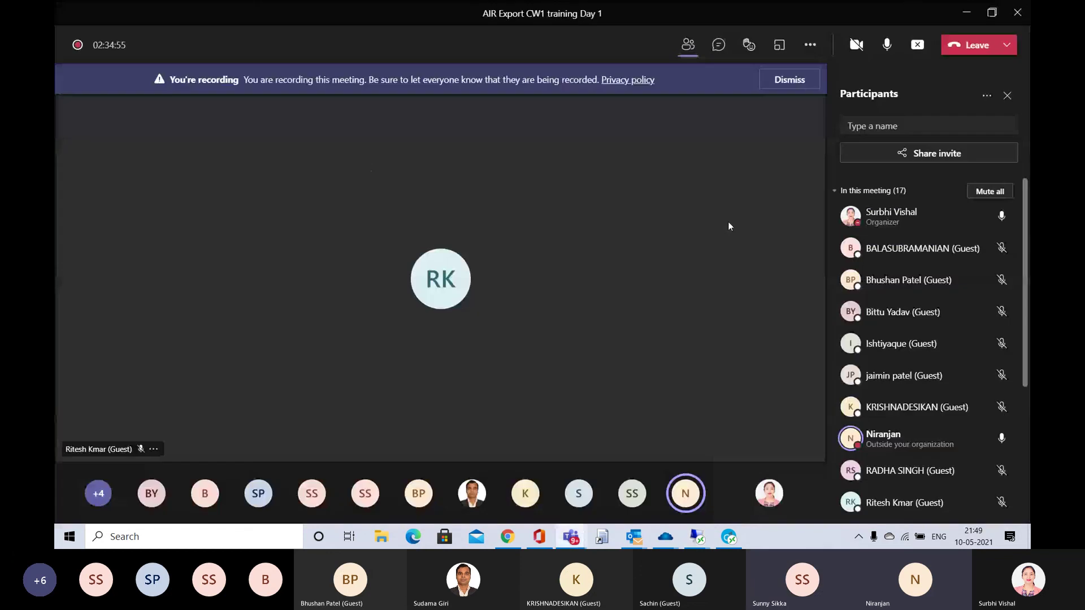
click(916, 46)
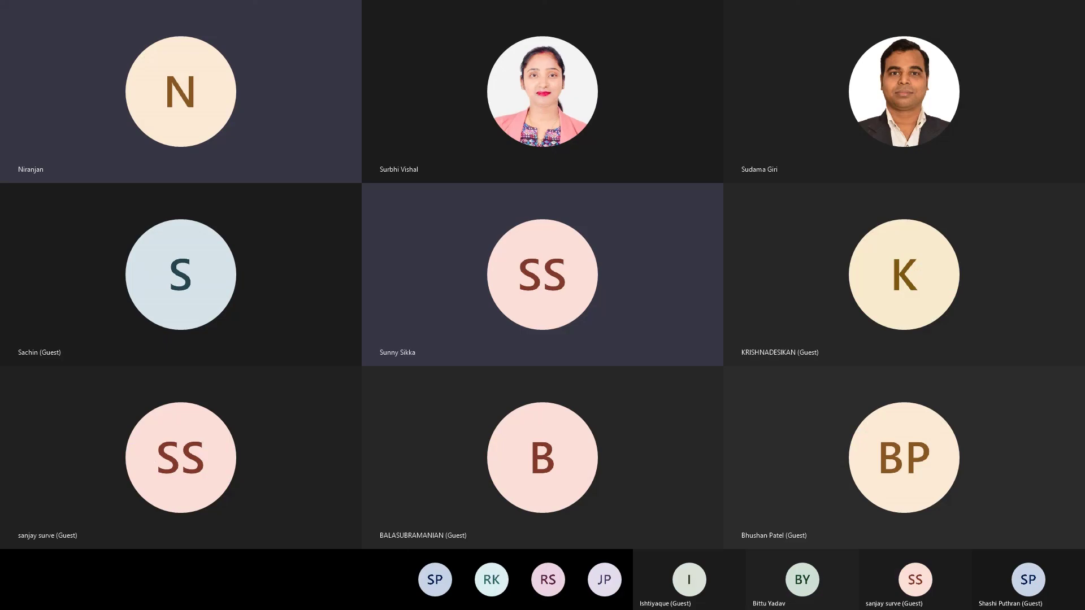